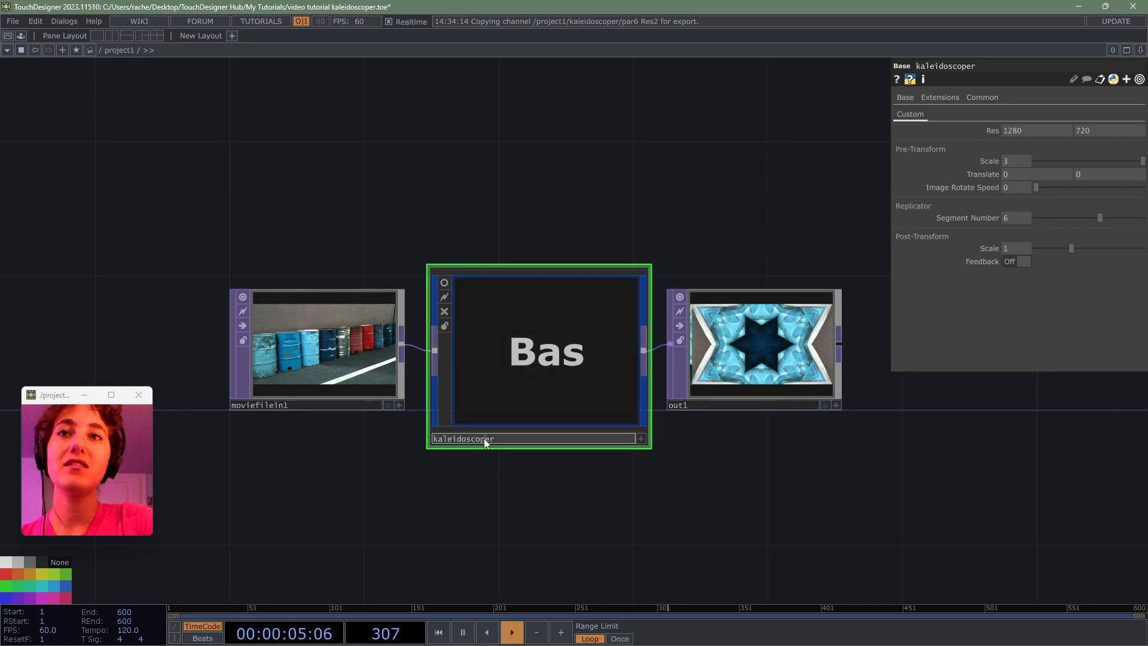
- Examine the finished kaleidoscoper component together with its source image and its kaleidoscope output
click(483, 439)
scroll(433, 442, up, 5)
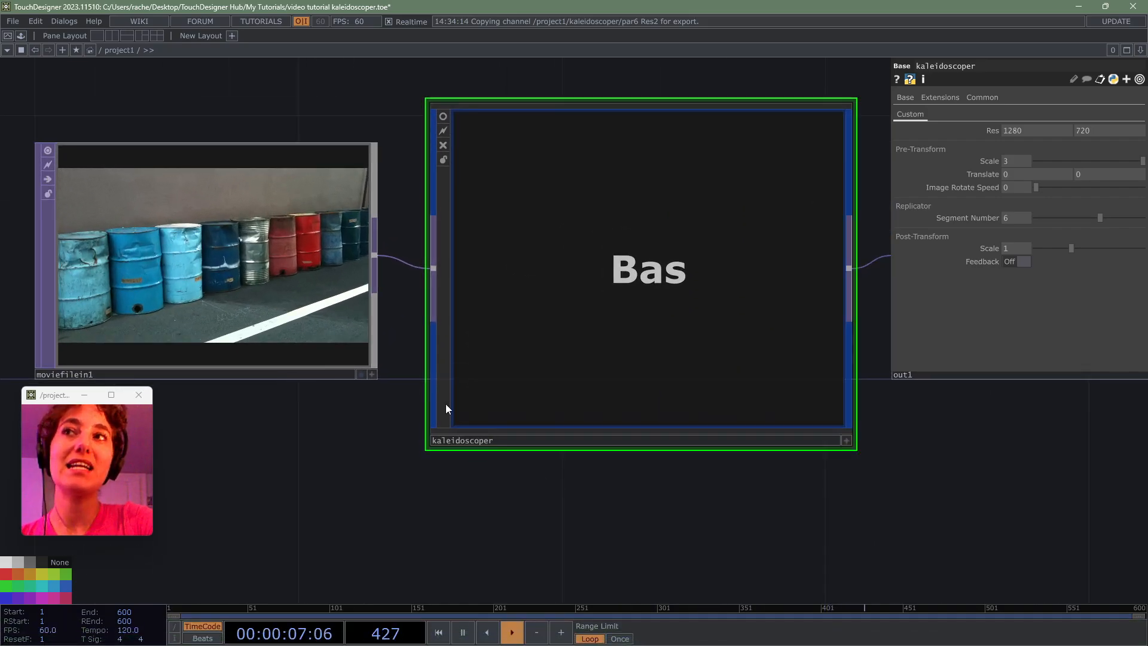
click(215, 253)
drag(1013, 444, 620, 473)
click(687, 302)
click(404, 320)
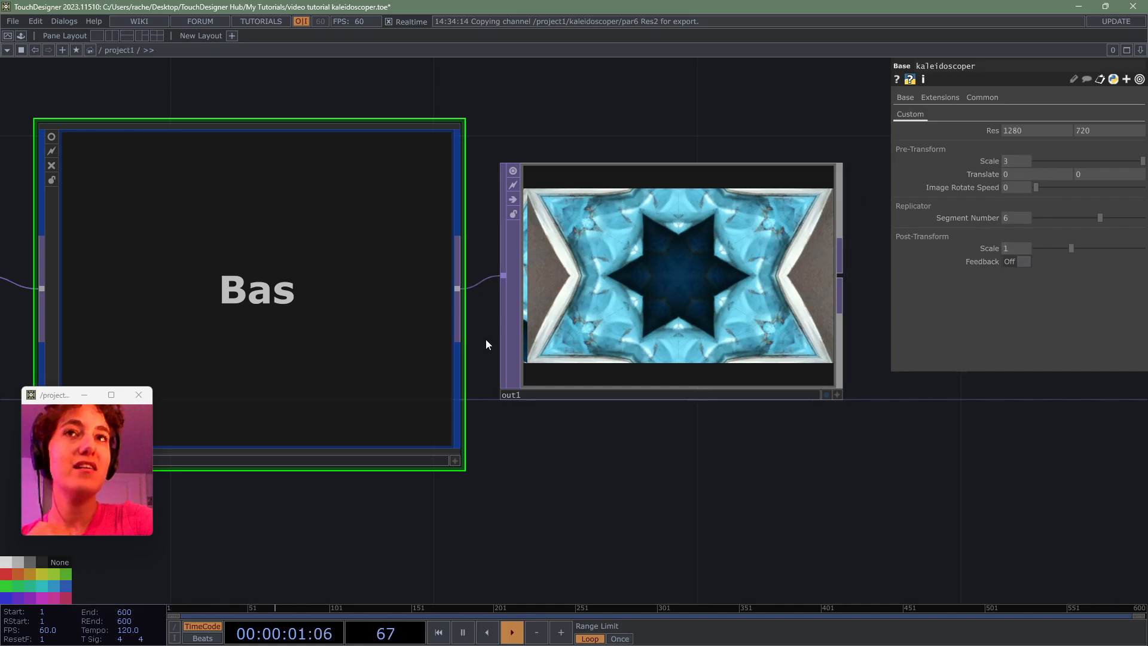
- Set the kaleidoscoper's pre-transform scale to 2.27 and its image rotate speed to 0.961
scroll(485, 339, down, 5)
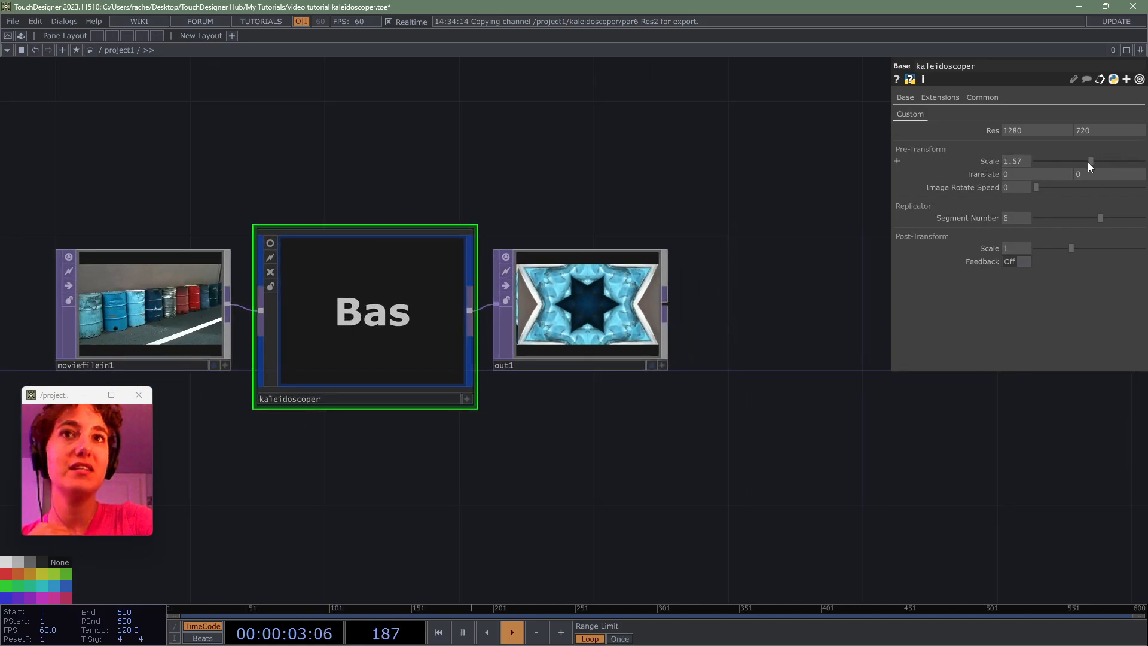
drag(1088, 163, 1120, 160)
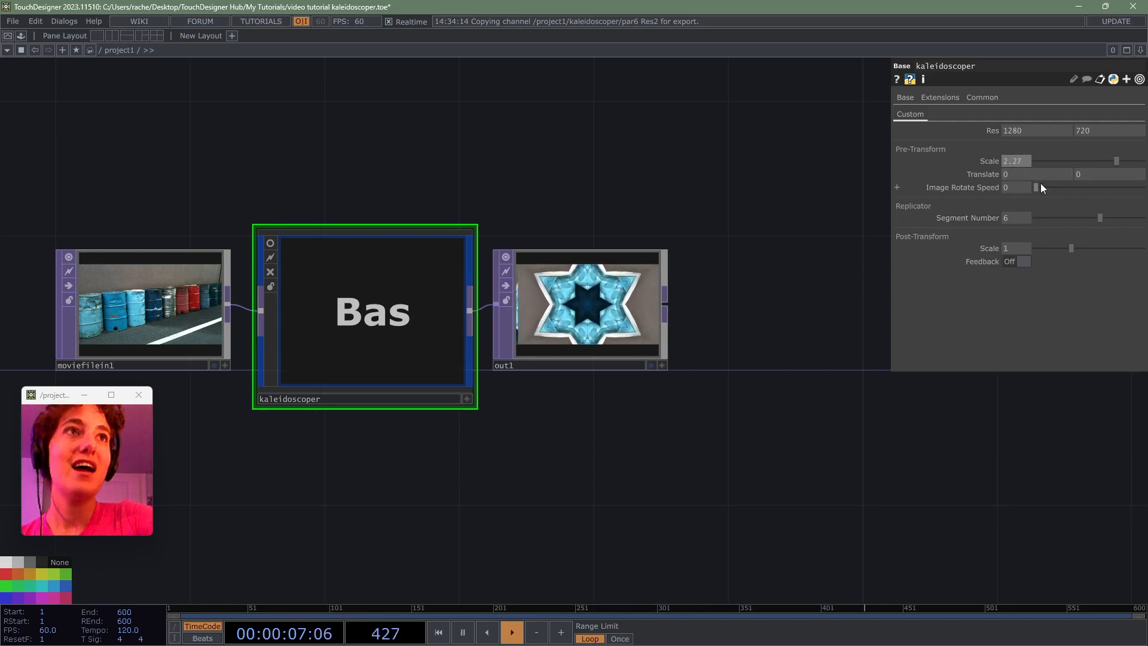
mouse_move(1035, 173)
mouse_down()
mouse_move(1051, 172)
mouse_move(1035, 172)
mouse_up()
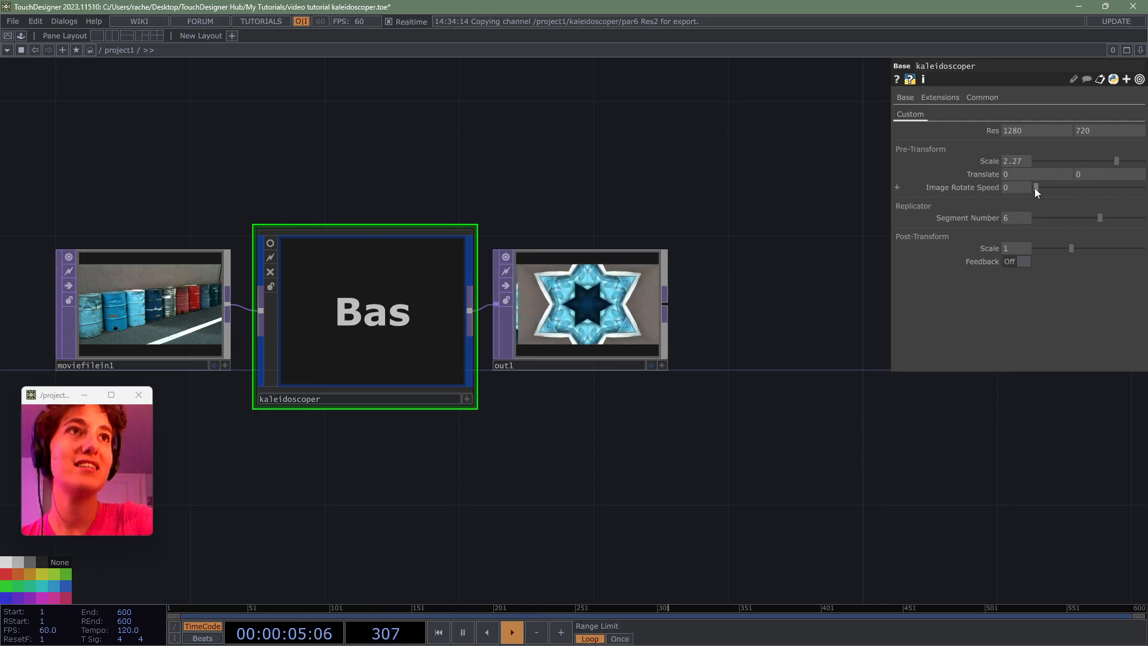
drag(1048, 187, 1139, 190)
scroll(667, 315, up, 5)
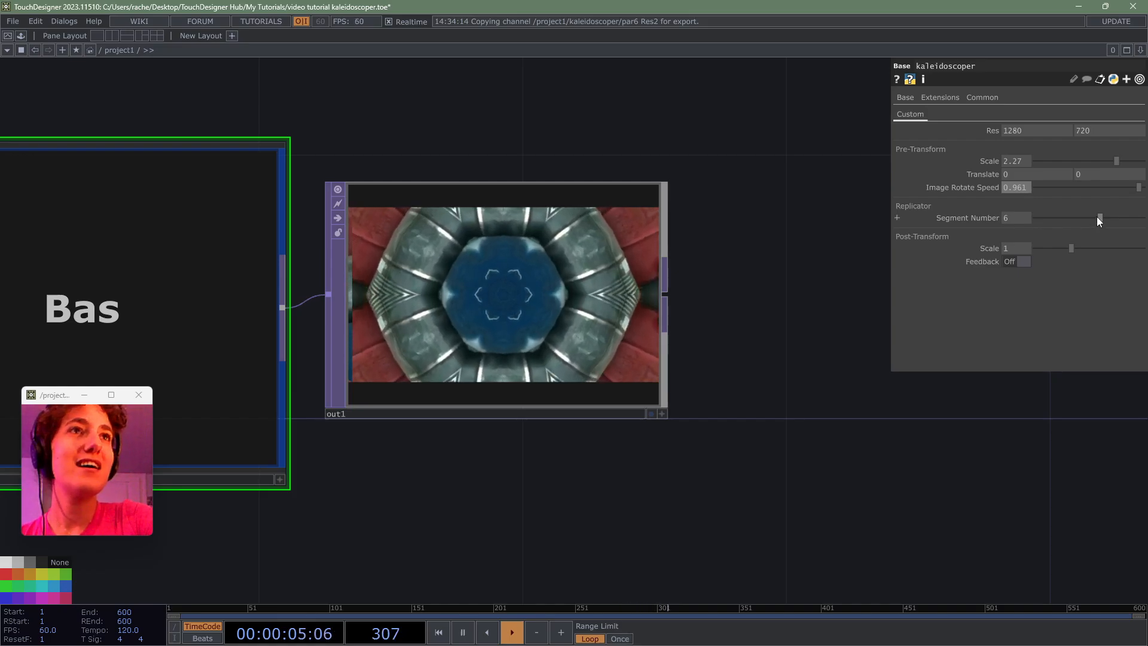
- Try segment numbers of 2, 4 and 10 in the kaleidoscoper's replicator settings
drag(1098, 217, 884, 242)
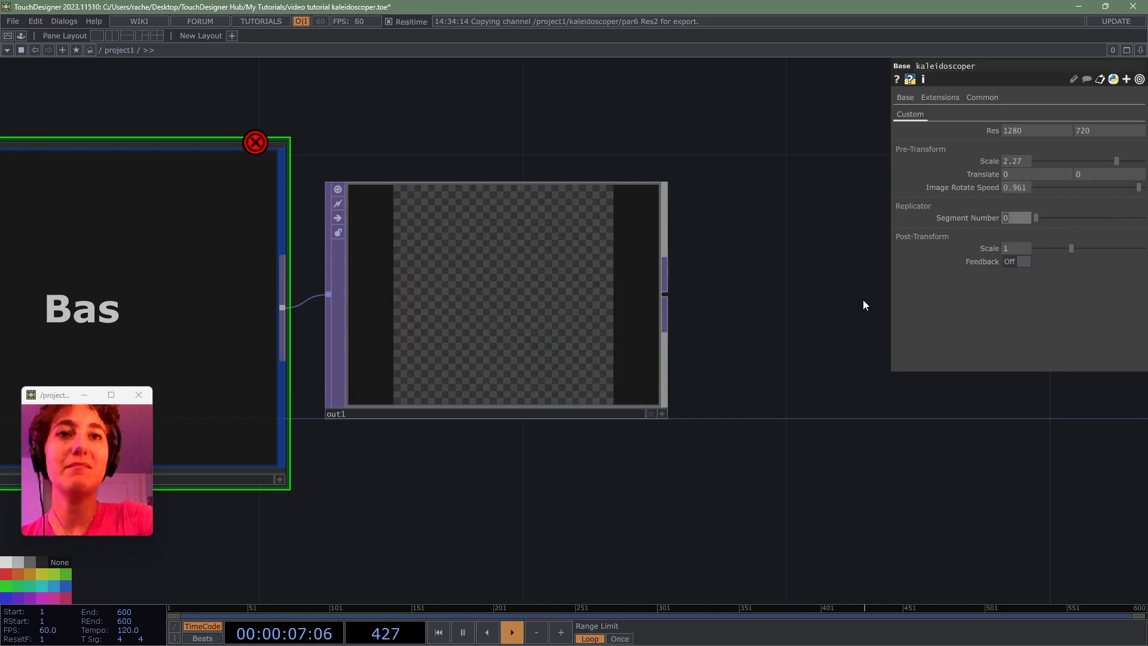
text(2)
key(Return)
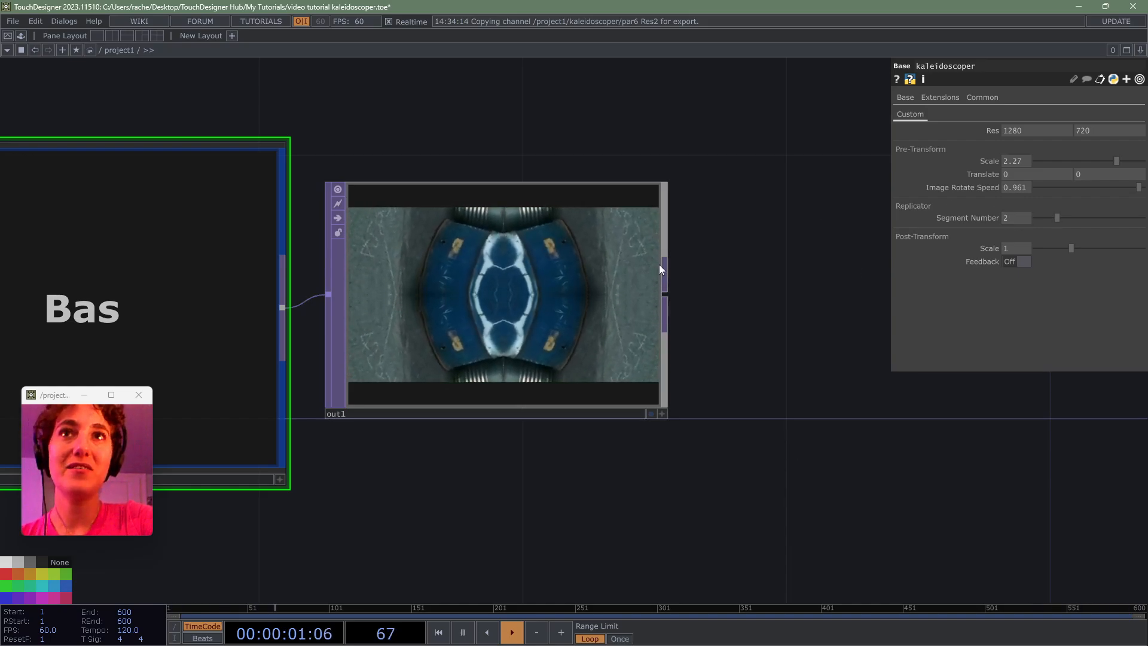
drag(1018, 218, 985, 217)
text(4)
key(Return)
text(10)
key(Return)
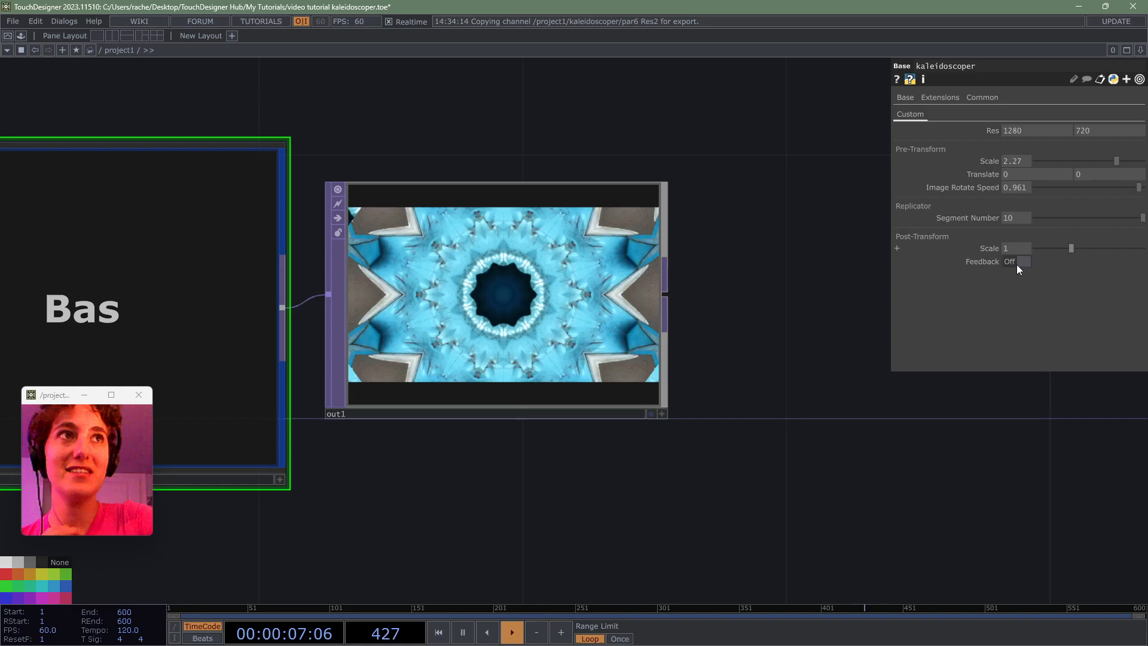
- Set the kaleidoscoper's post-transform scale to 1.8 and turn its feedback on
drag(1071, 248, 1029, 256)
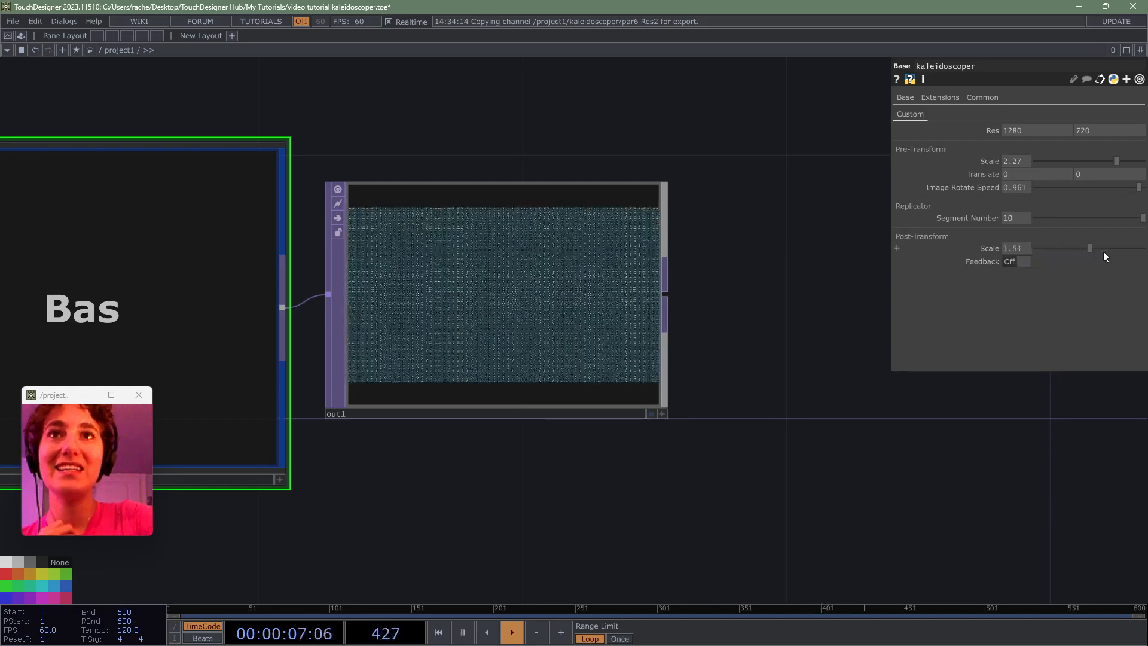
drag(1114, 251, 1091, 253)
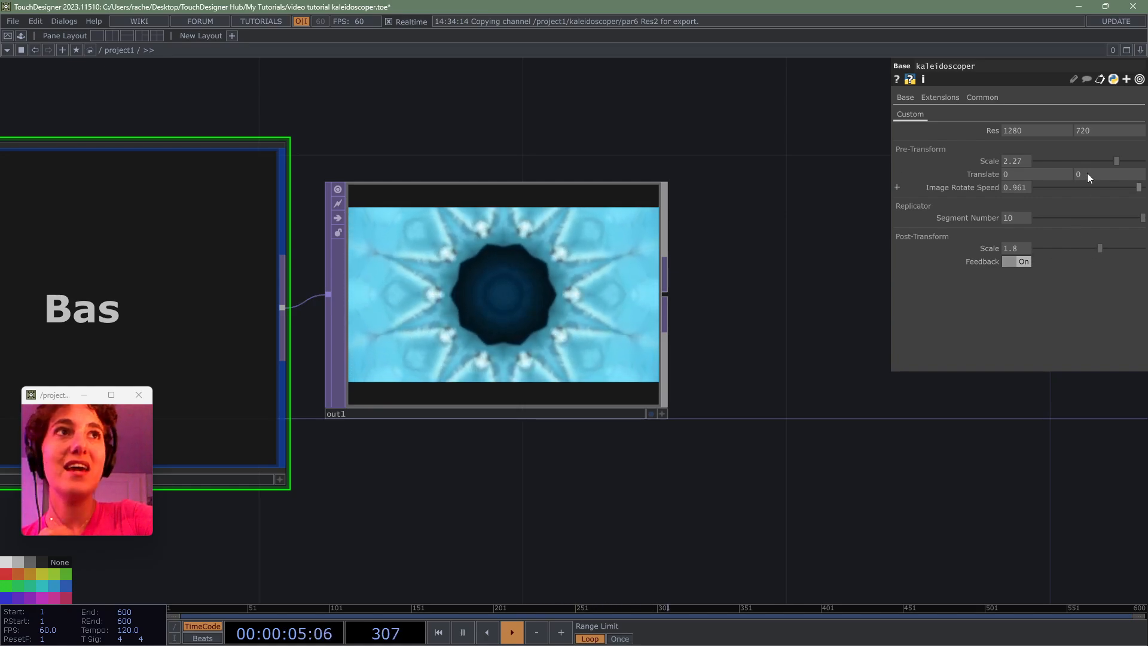
- Set the kaleidoscoper's pre-transform scale to 0.26 and its segment number to 6
drag(1103, 157, 1045, 164)
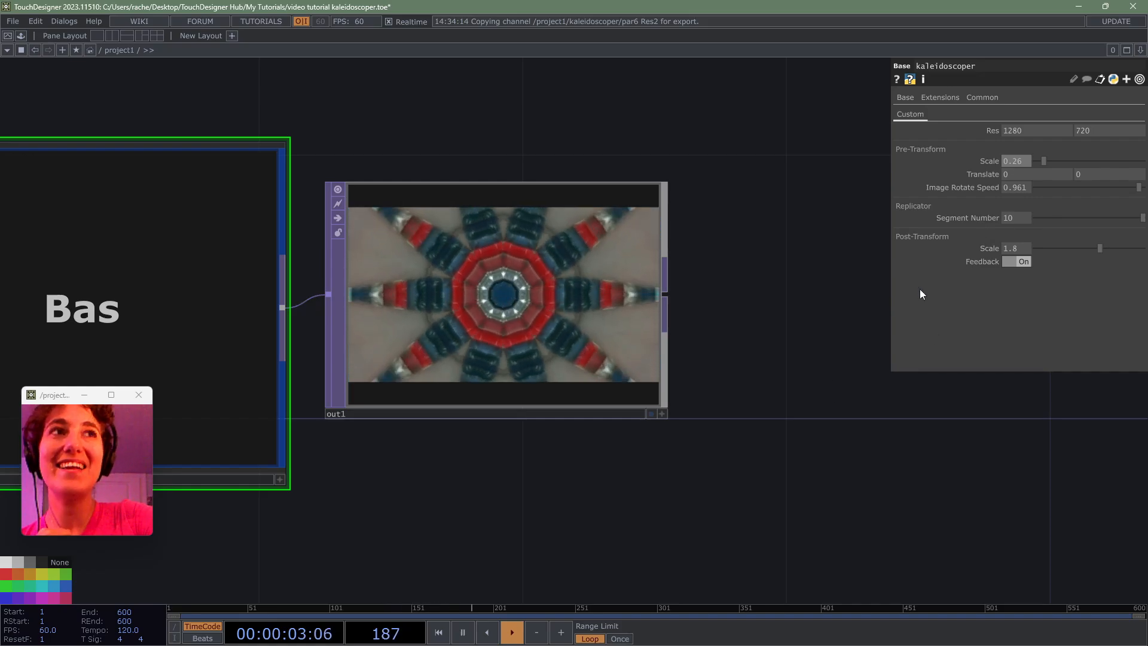
click(1015, 217)
text(6)
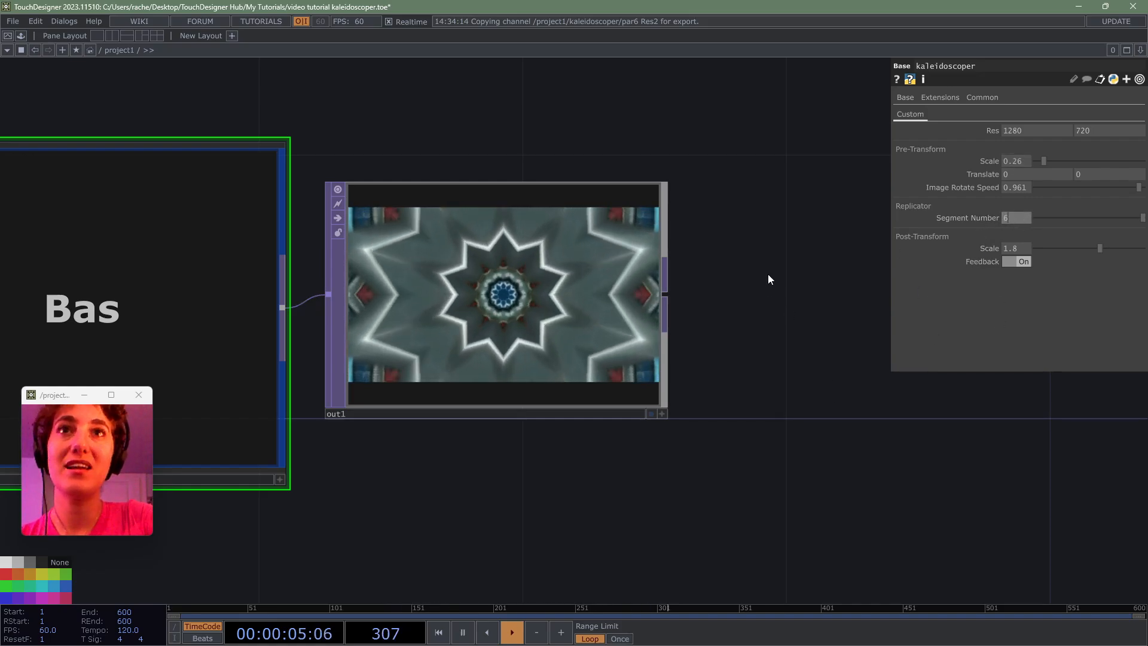
key(Return)
- Set the kaleidoscoper's image rotate speed to 0
scroll(776, 277, down, 2)
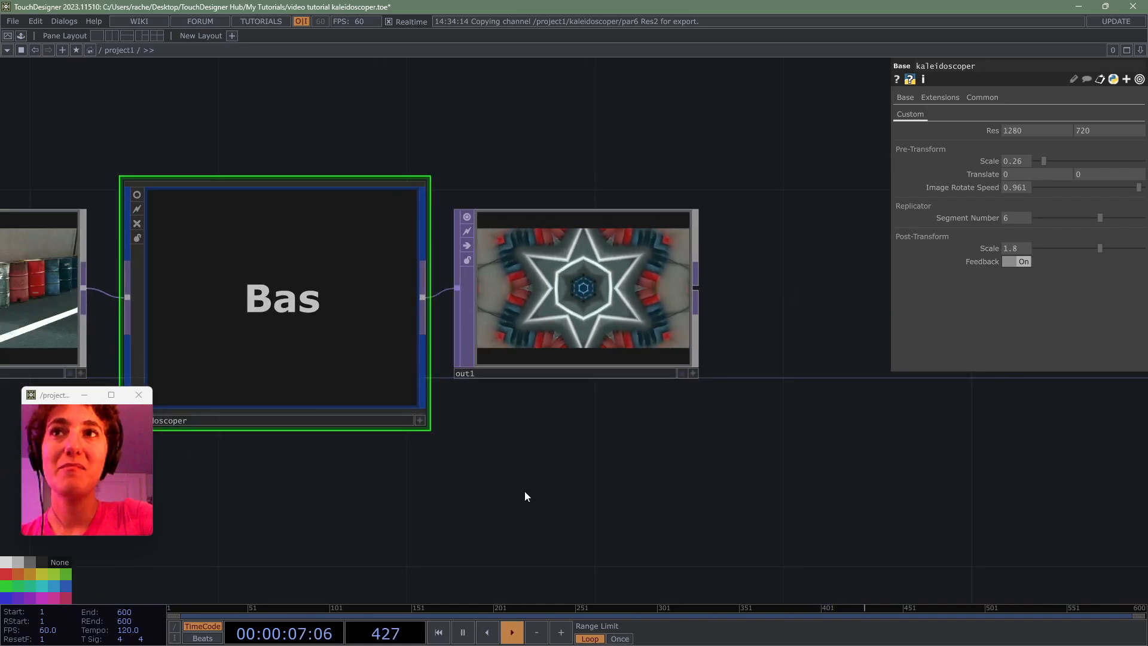
drag(633, 471, 821, 449)
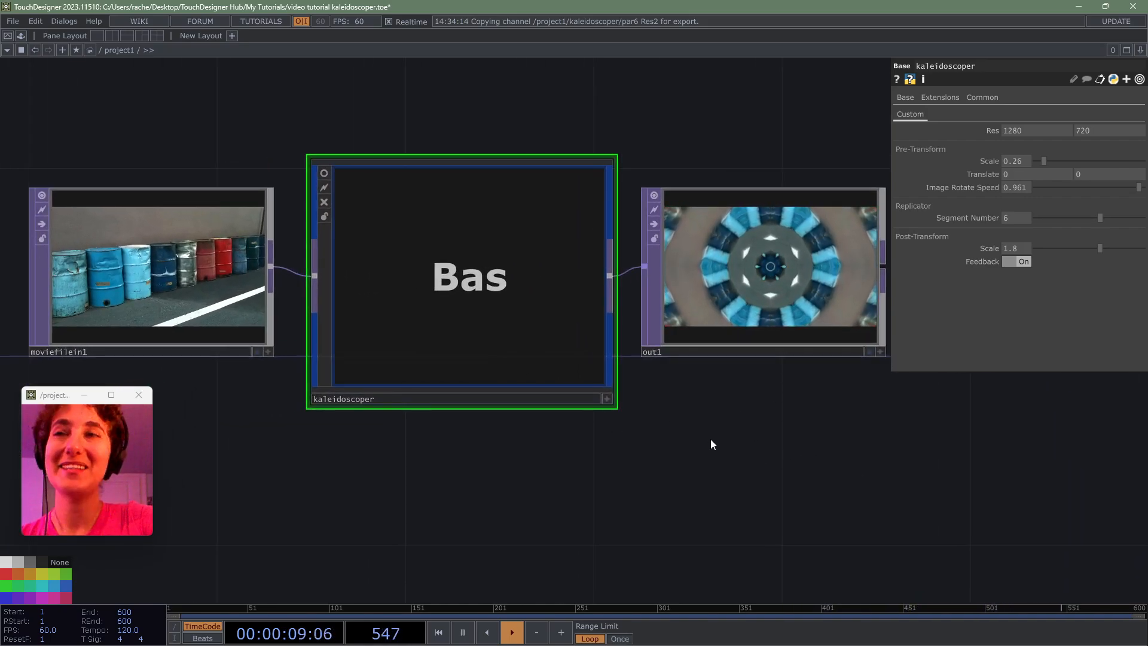
drag(858, 411, 851, 377)
drag(1138, 187, 268, 383)
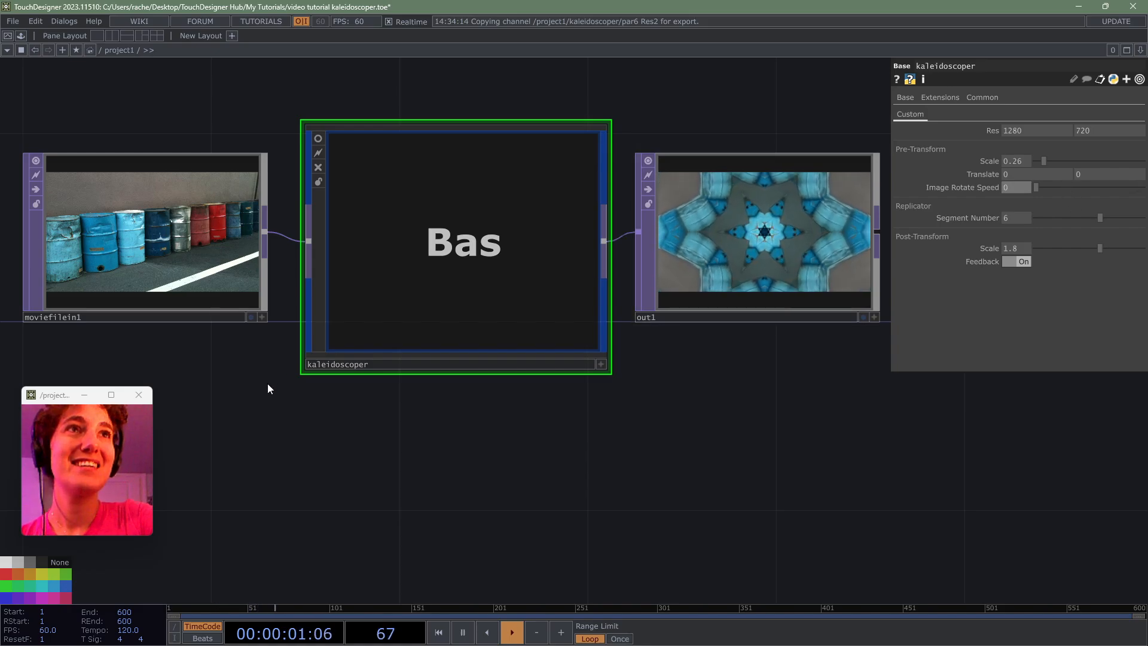
- Review the parameters of the source movie, the kaleidoscoper and the output operator one after another
scroll(574, 421, down, 4)
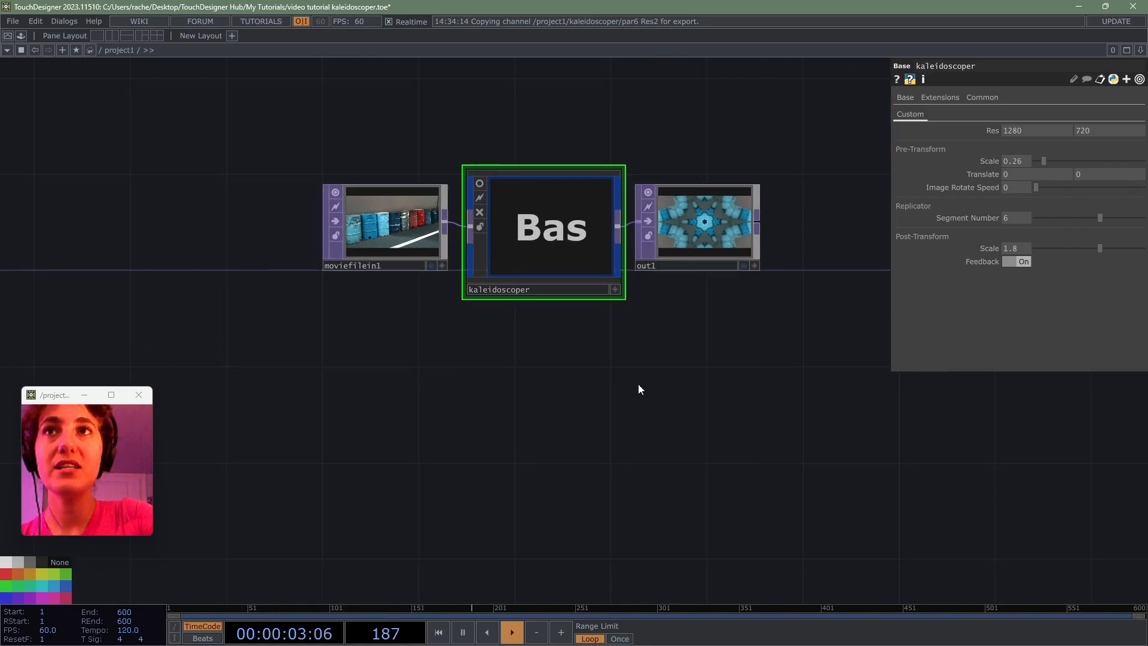
click(422, 179)
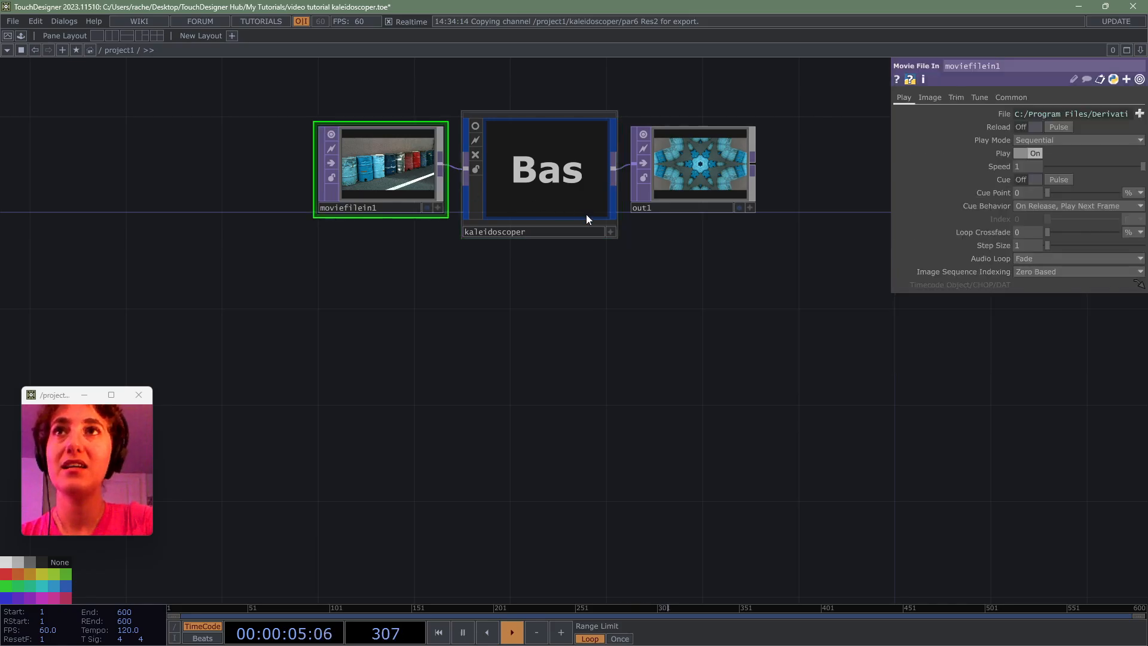
click(562, 172)
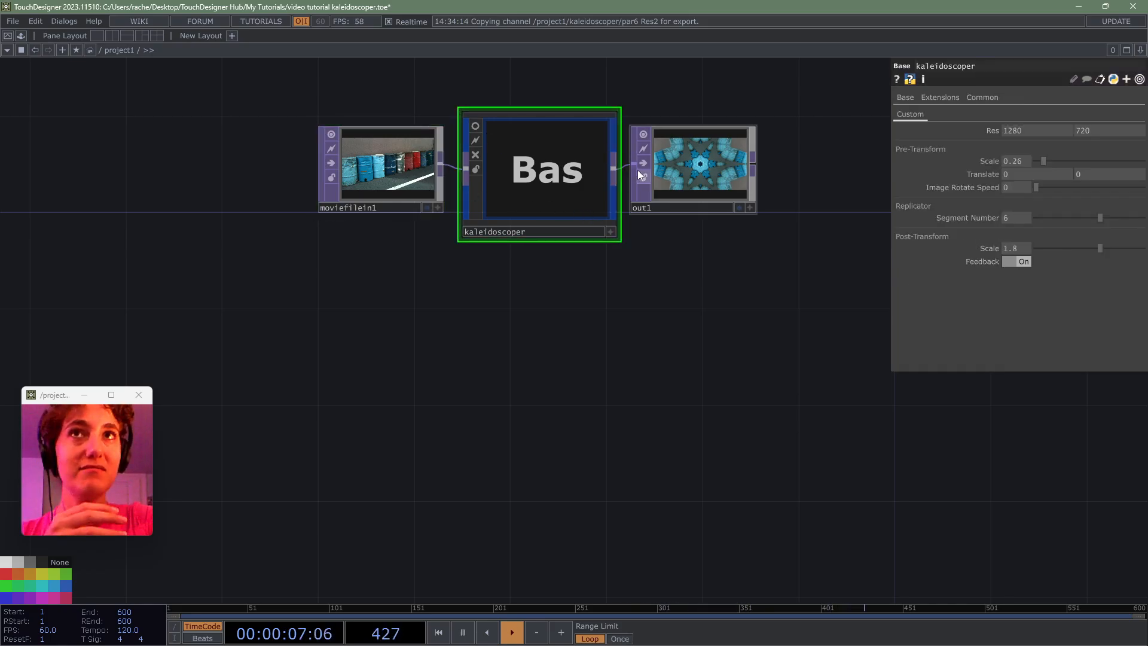
click(661, 170)
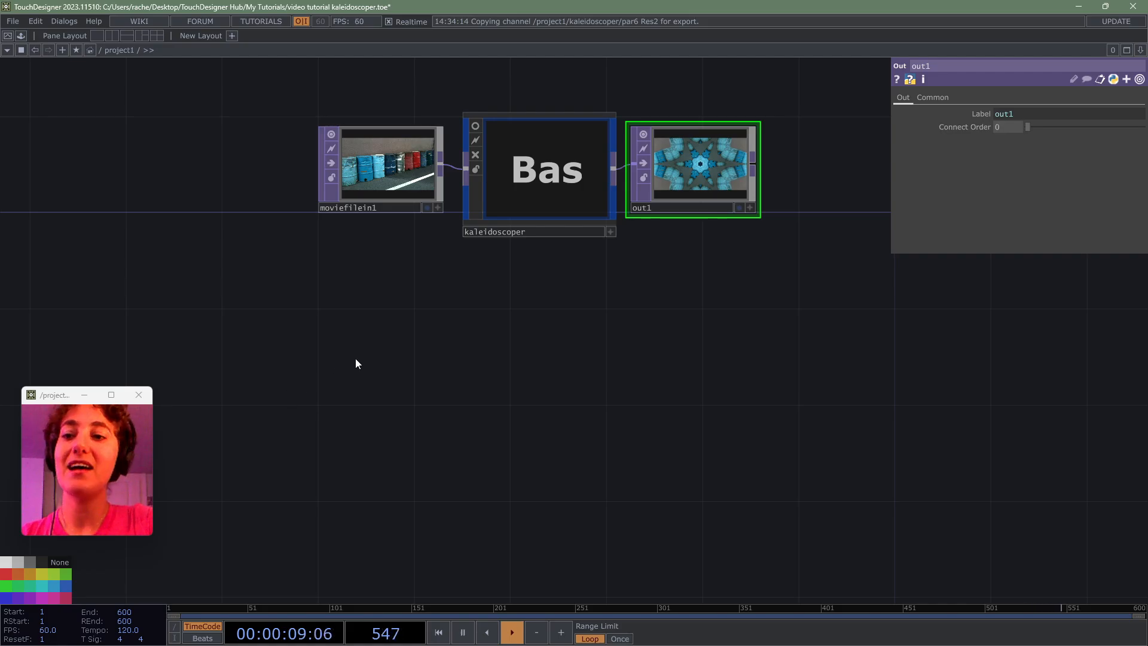
- Add a new Movie File In TOP in the empty space below the existing kaleidoscoper network
key(Tab)
text(mo)
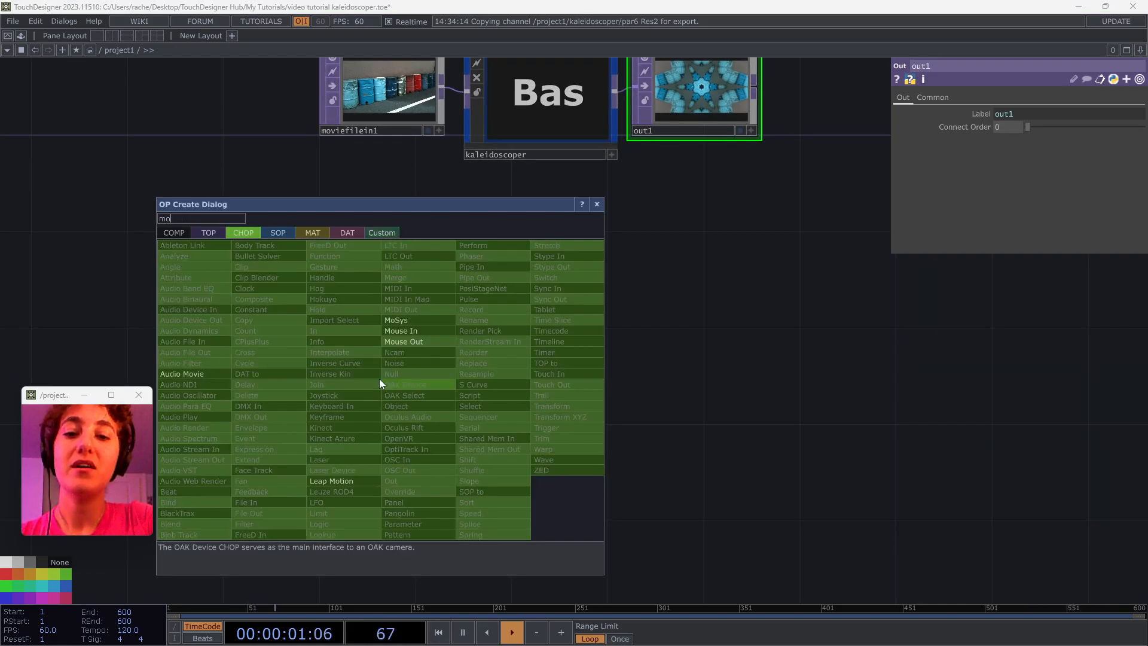
click(222, 232)
click(298, 527)
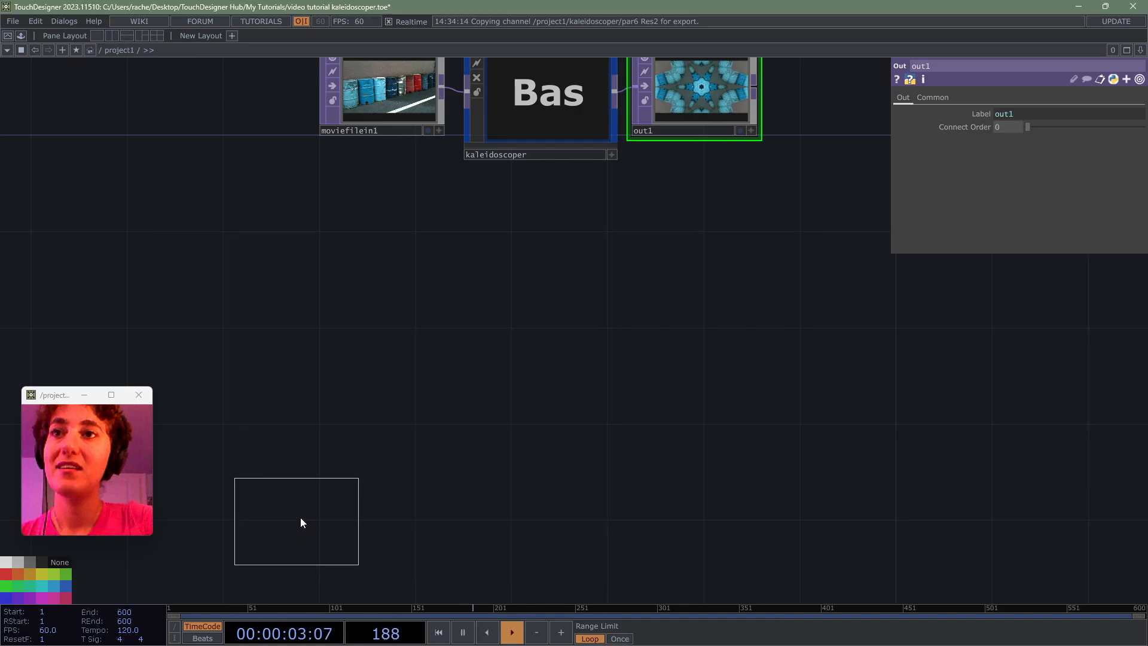
click(395, 309)
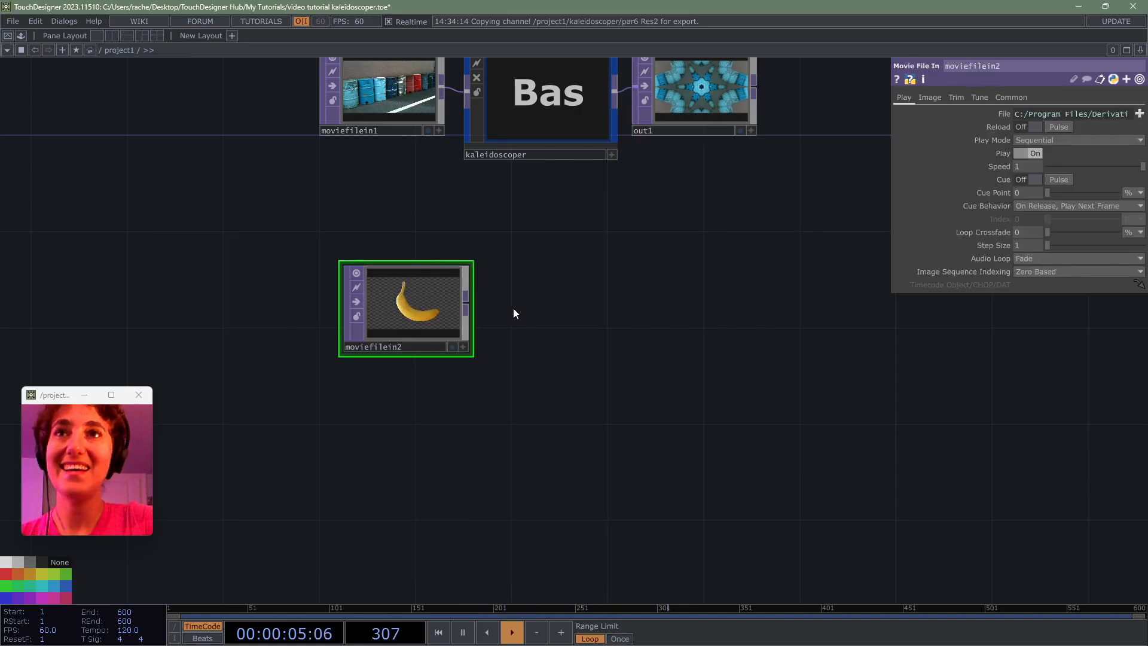
drag(438, 304, 389, 304)
- Add a Null TOP connected to the output of the new Movie File In
click(418, 303)
click(539, 317)
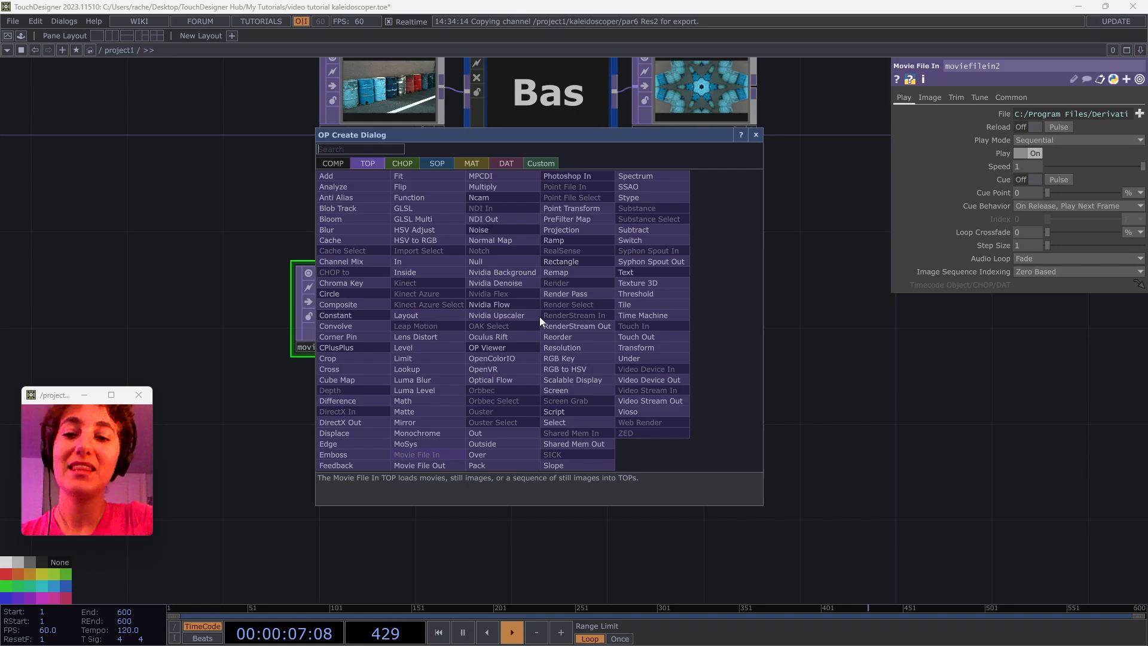
click(540, 317)
click(540, 307)
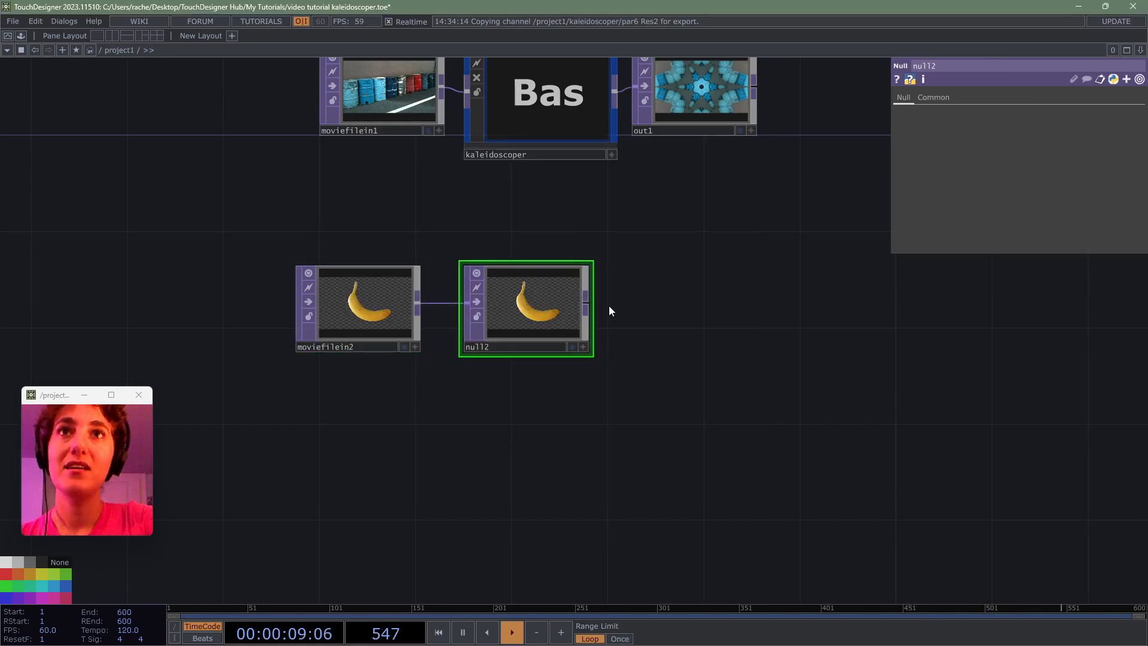
- Add an Out TOP connected to the output of the new Null
click(594, 306)
click(672, 320)
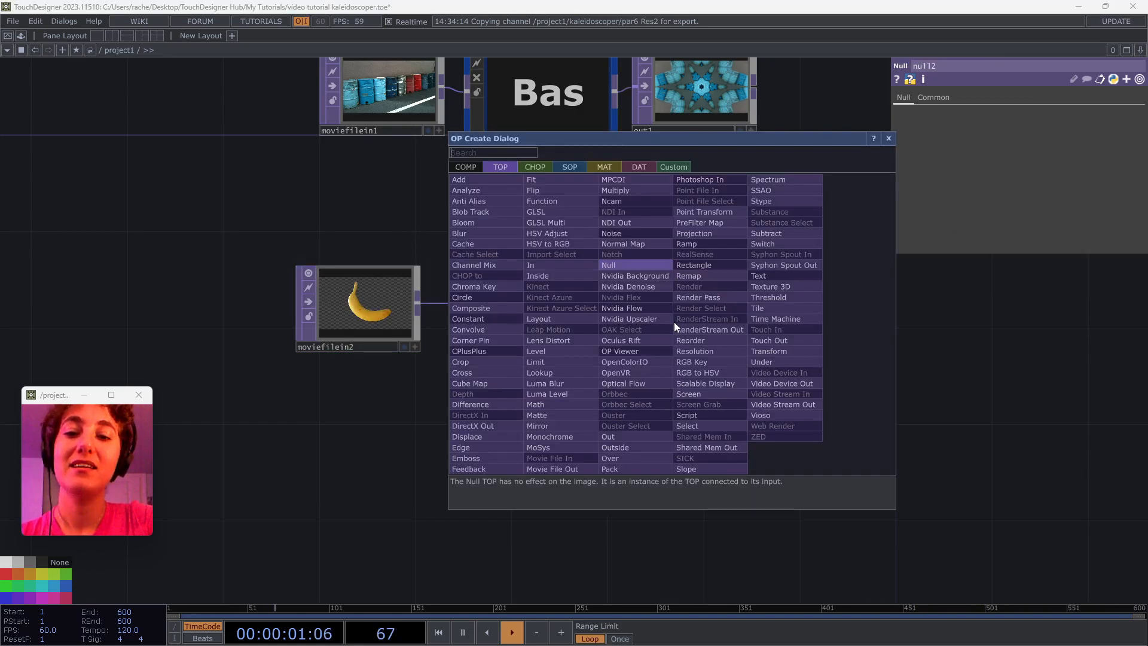
text(out)
click(644, 436)
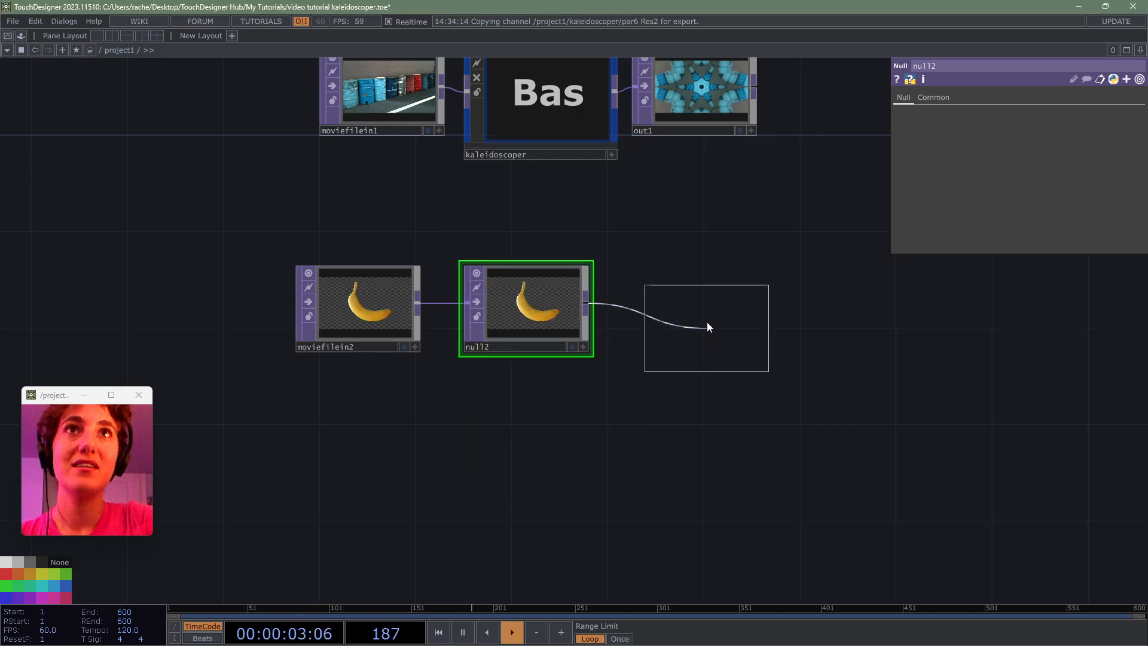
click(699, 307)
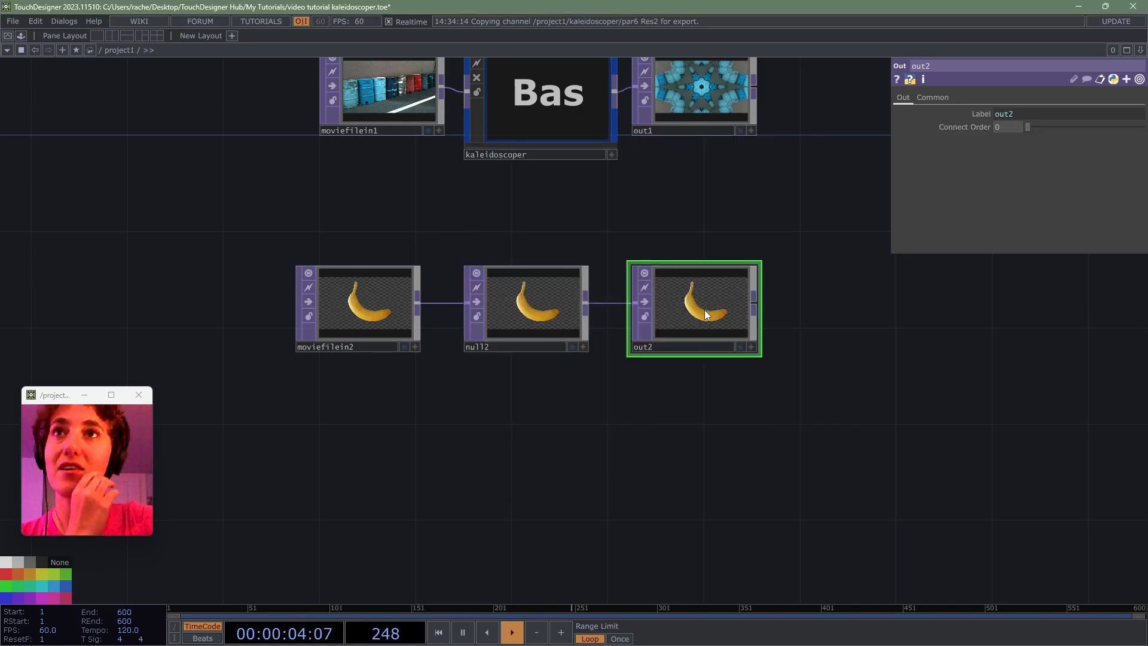
- Load PalaceOfFineArts-360Designs.io.jpg from the sample Map folder into the new Movie File In
click(381, 306)
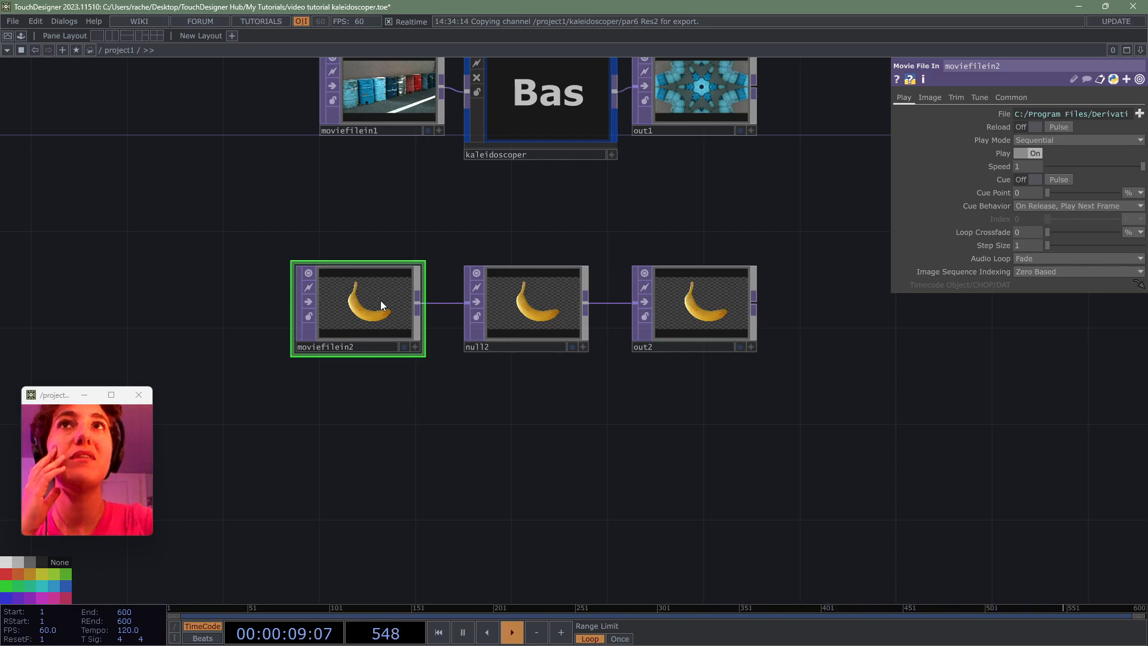
scroll(383, 274, up, 3)
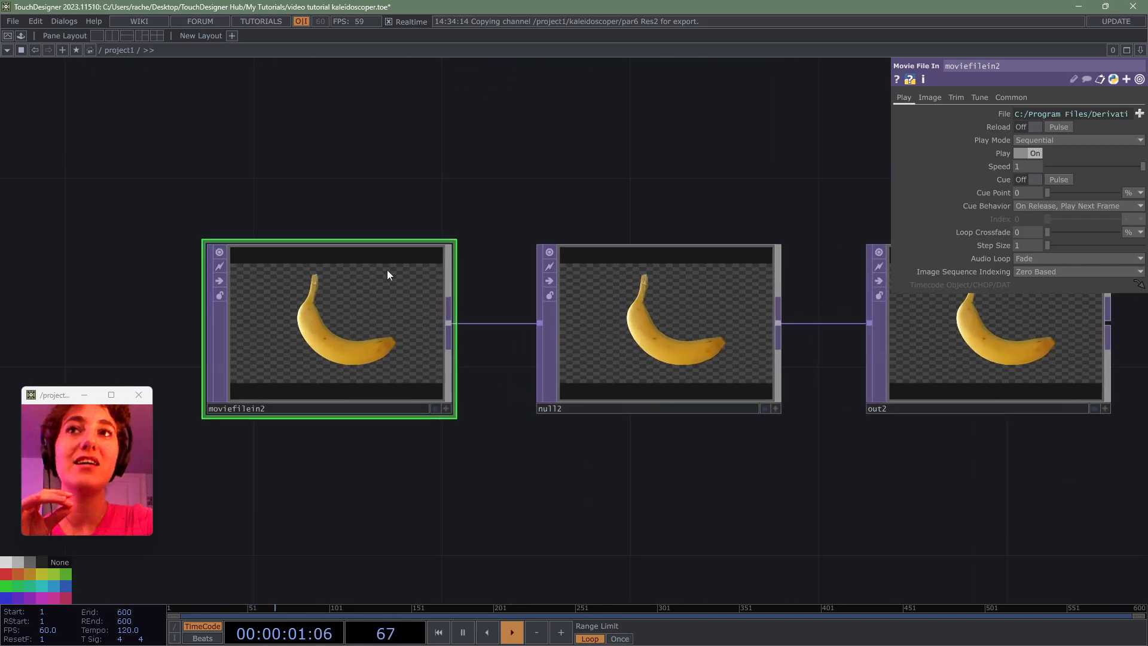
click(1141, 114)
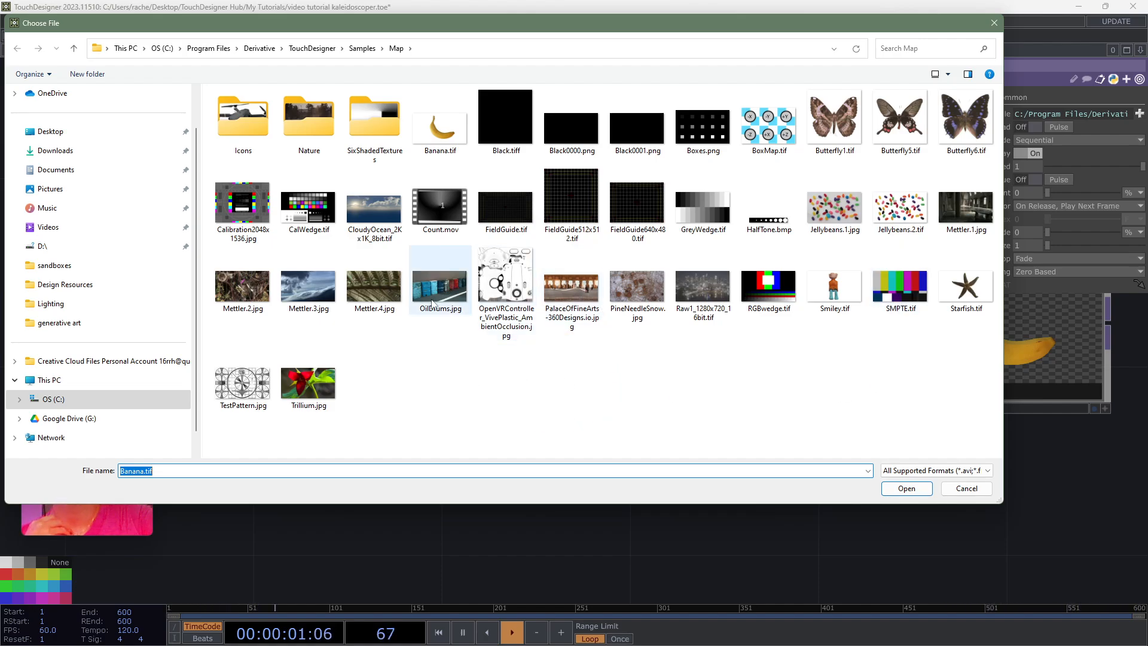
click(571, 287)
click(903, 488)
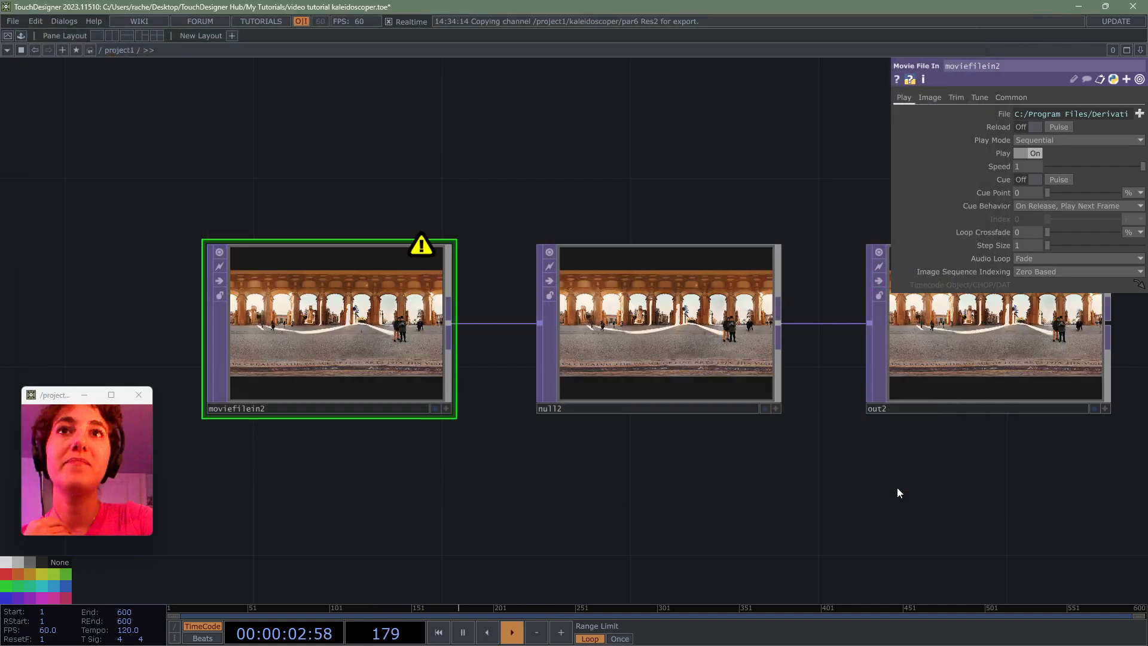
- Collapse the Null between the new Movie File In and Out into a Base component
scroll(802, 450, down, 3)
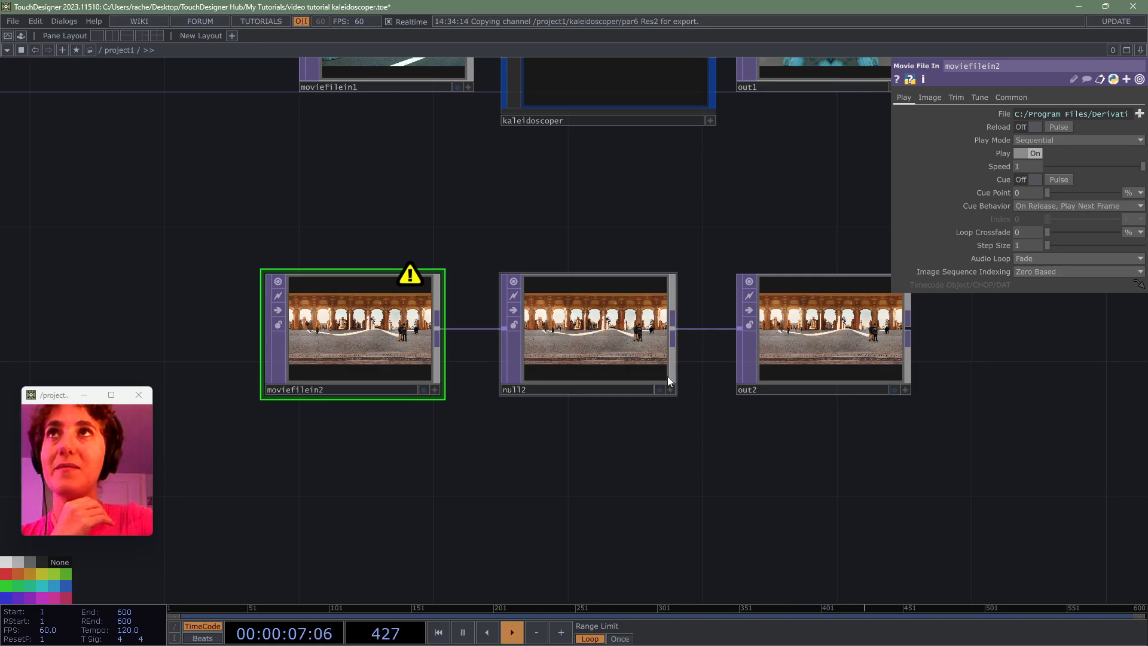
drag(635, 224, 588, 242)
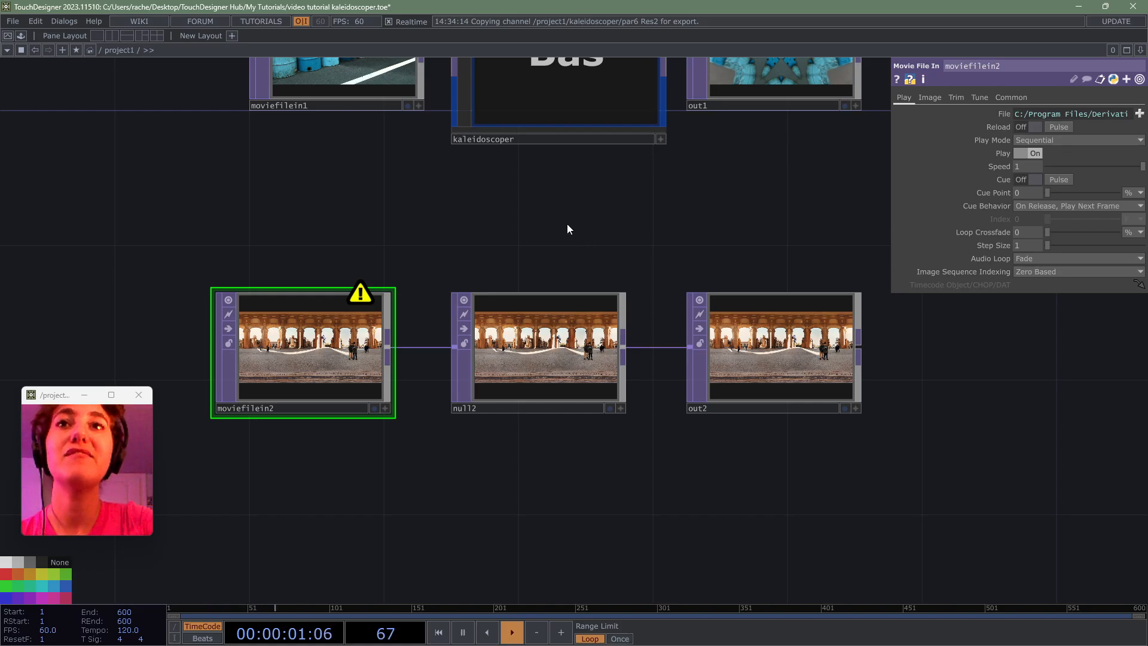
click(568, 323)
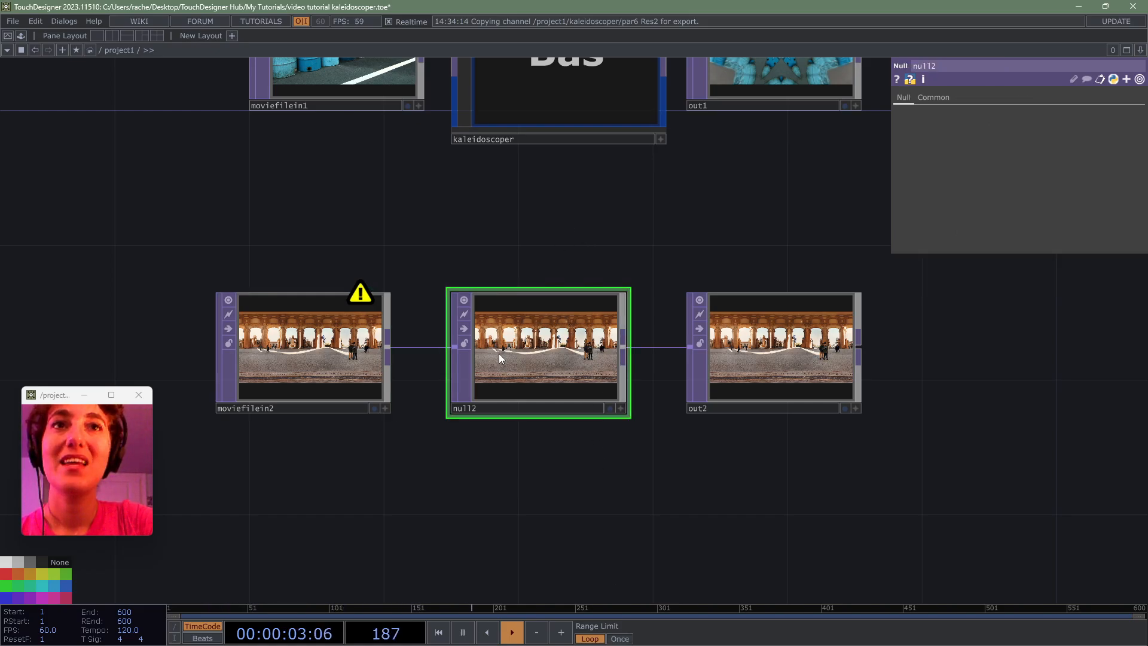
right_click(700, 526)
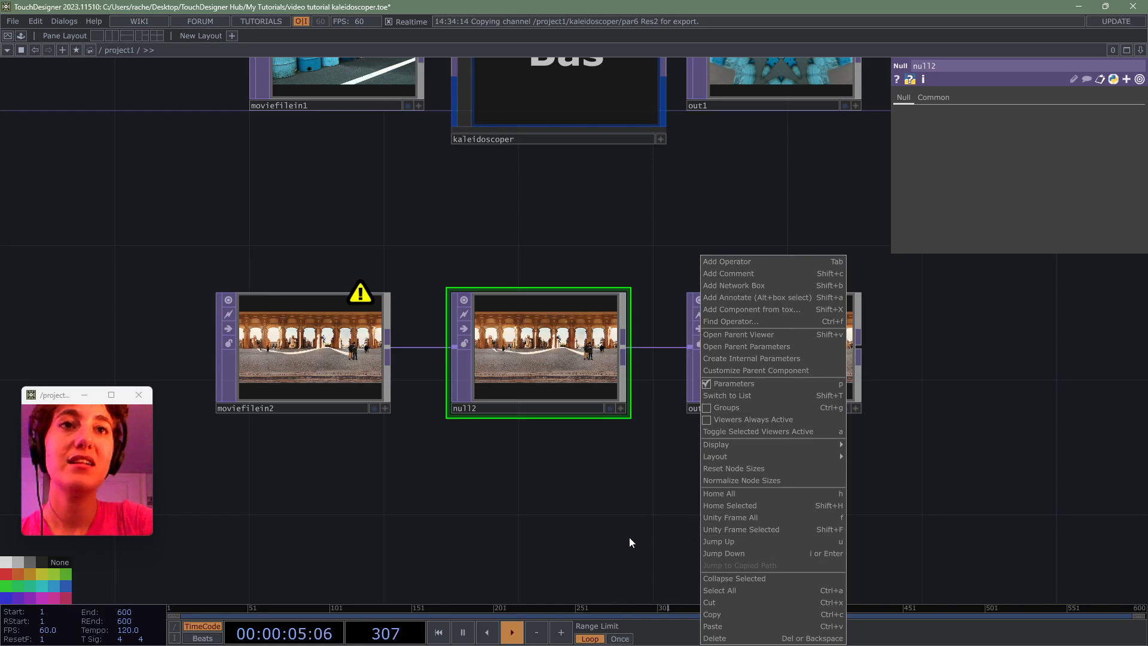
click(790, 578)
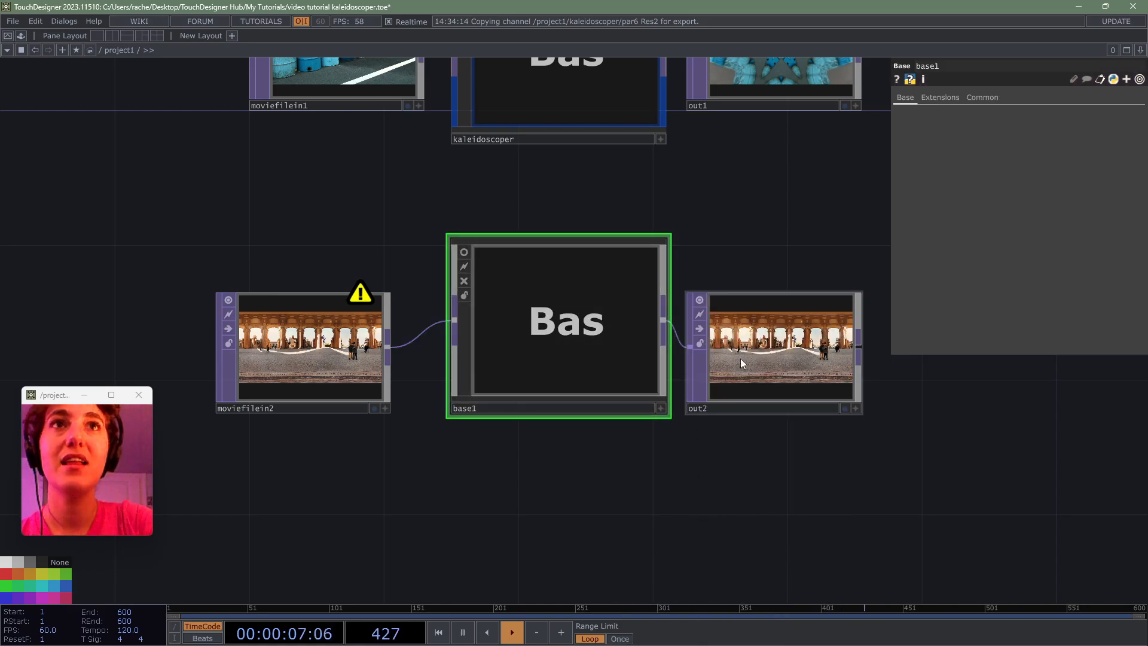
- Move the new Movie File In and Out nodes into line on either side of the collapsed Base component
drag(718, 371, 751, 337)
drag(263, 371, 297, 332)
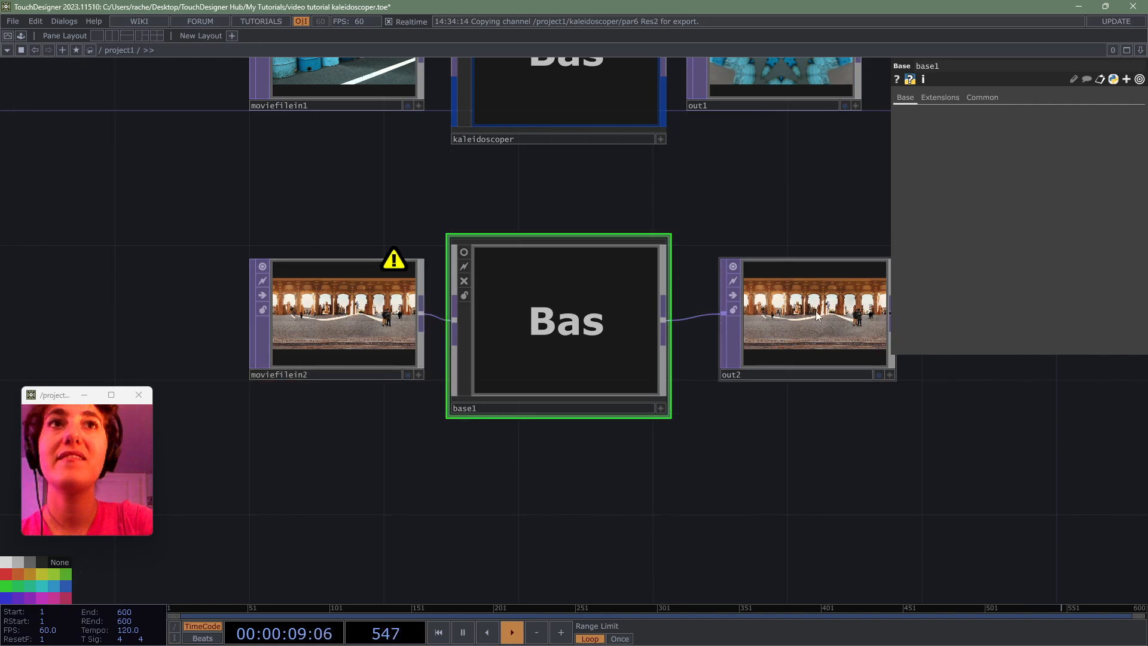
drag(815, 317, 783, 325)
key(h)
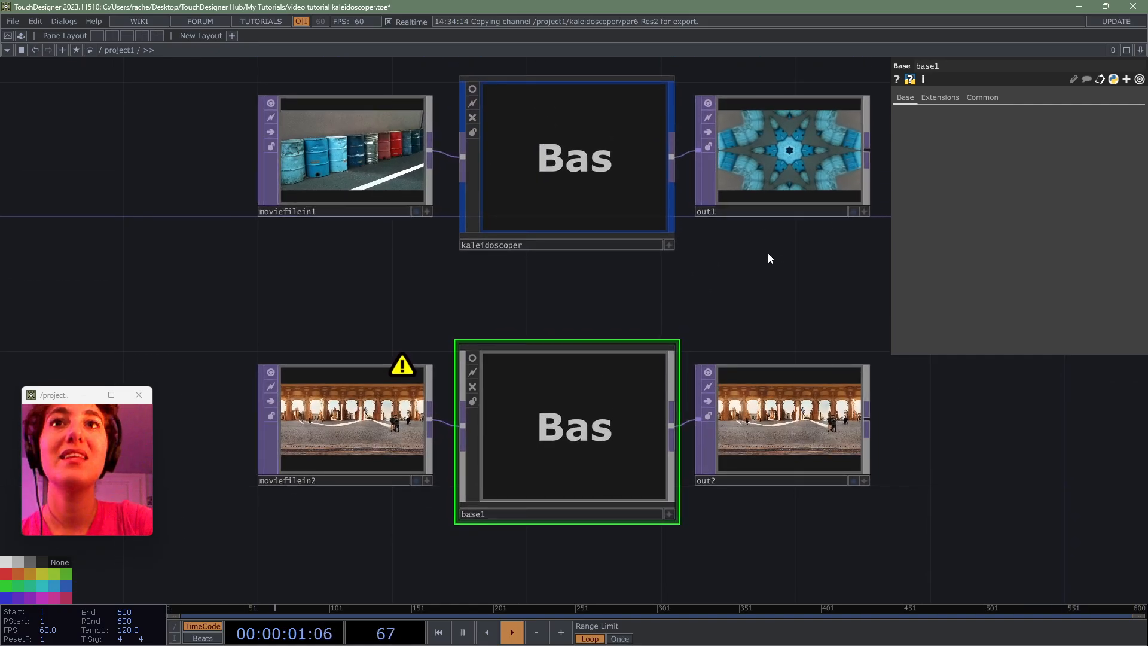
- Rename the new Base component as my_kaleidoscoper
click(623, 516)
text(my_)
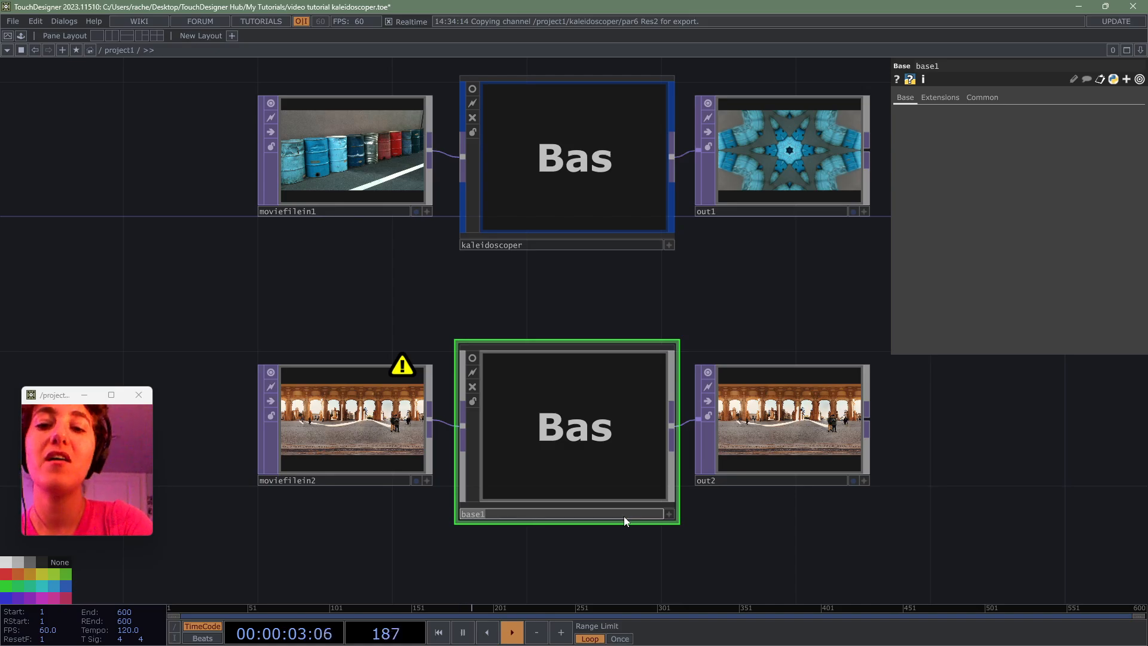
text(kaleido)
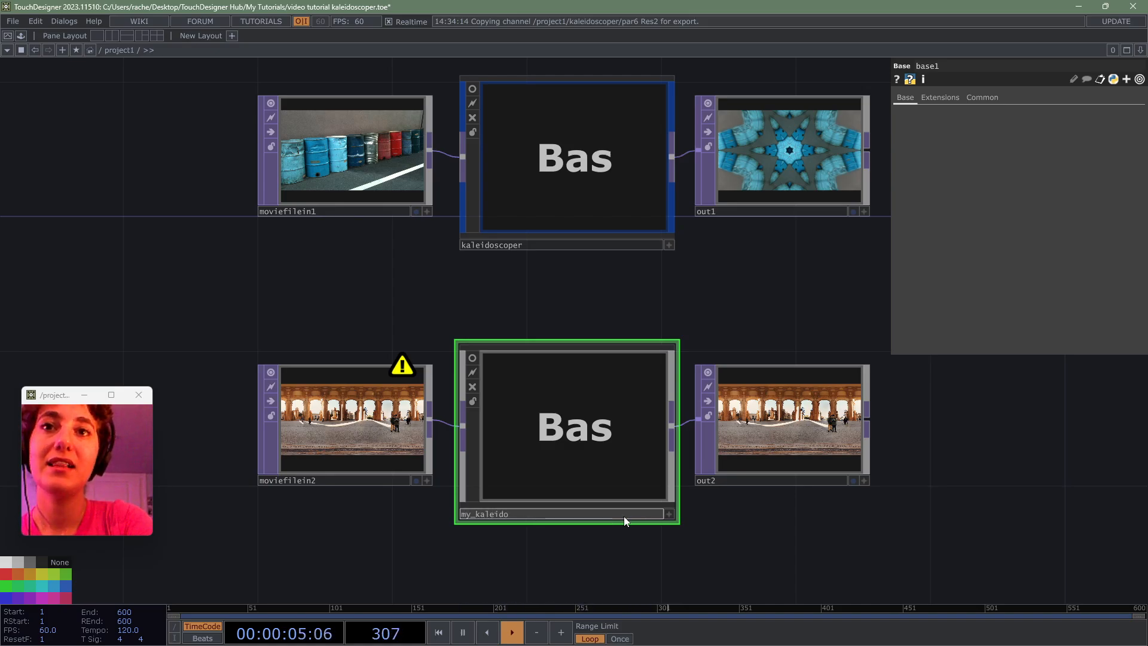
text(scoper)
key(Return)
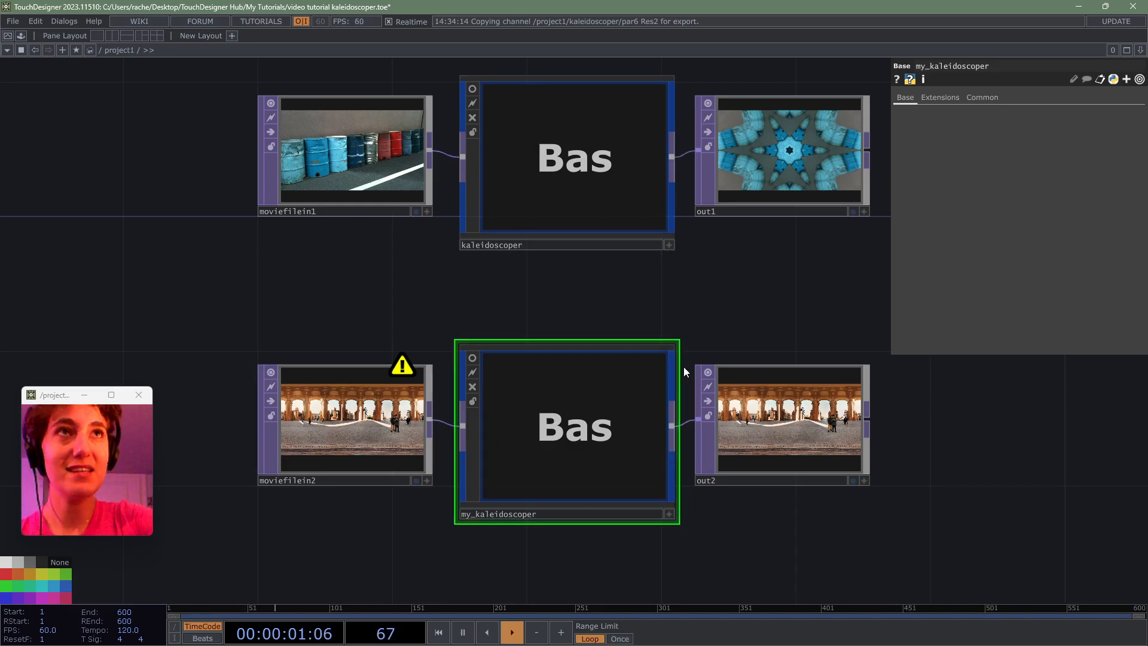
- Open the Component Editor for my_kaleidoscoper and place its window clear of the two Base components
click(647, 171)
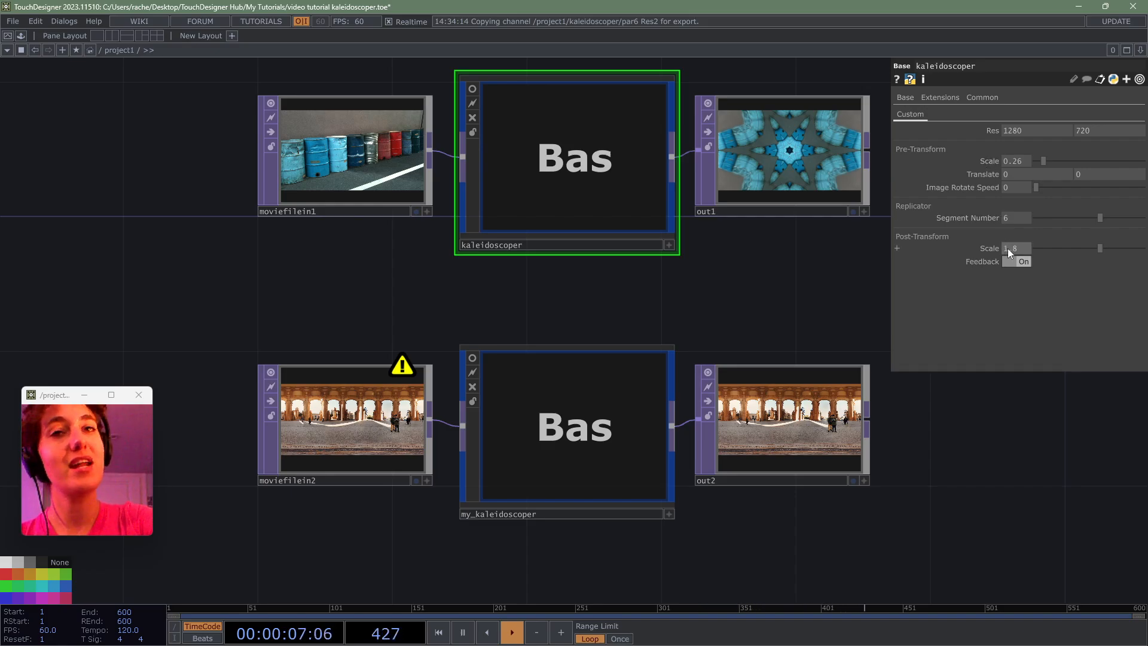
click(532, 465)
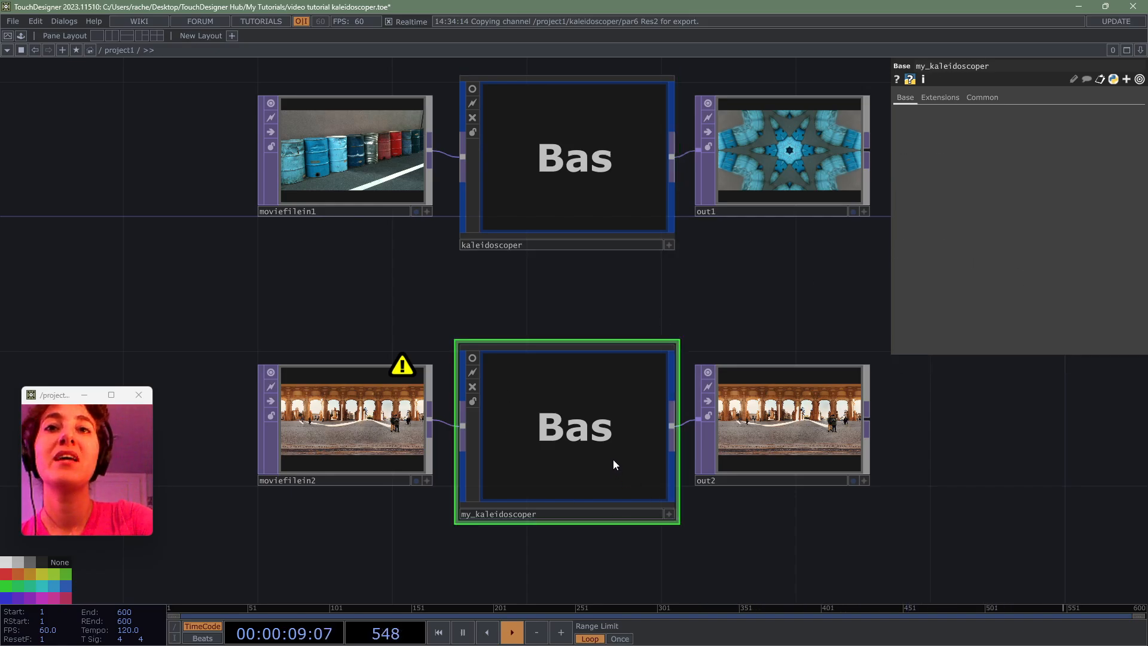
right_click(601, 400)
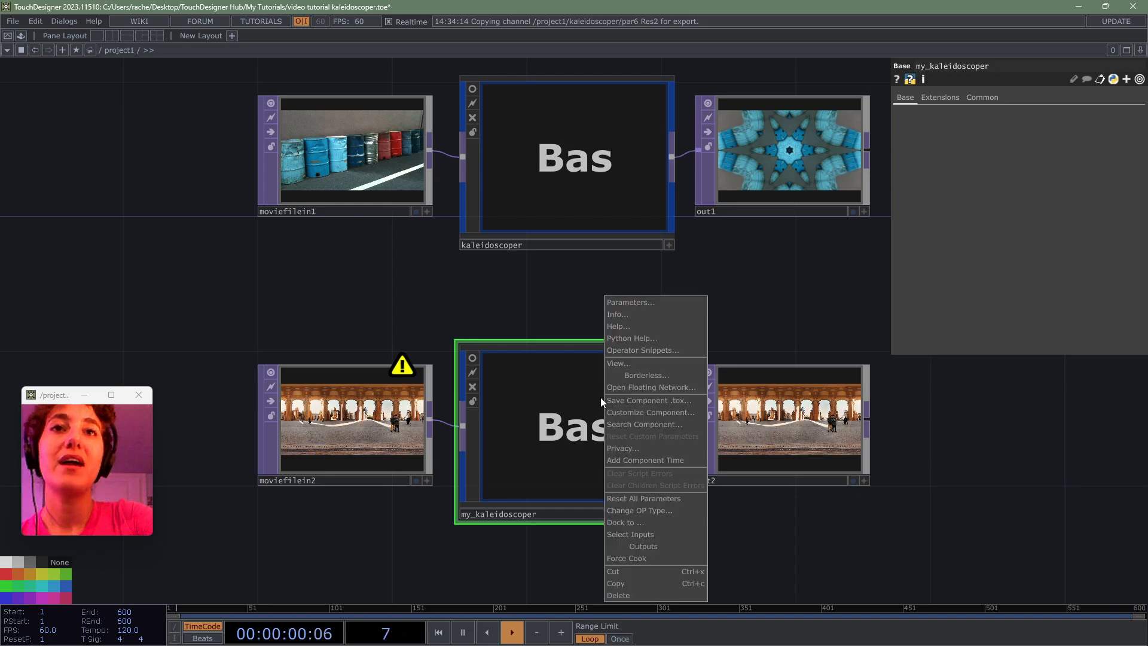
click(638, 413)
drag(637, 198, 252, 123)
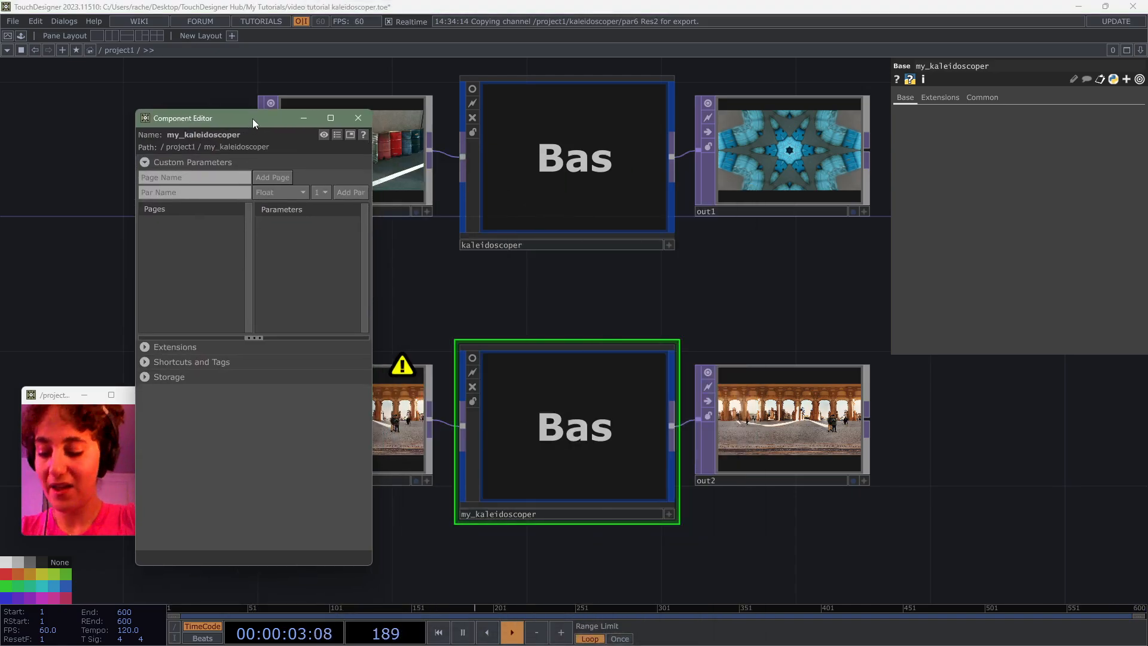
- Add a custom Int parameter named Res with size 2 to my_kaleidoscoper
click(539, 130)
click(540, 130)
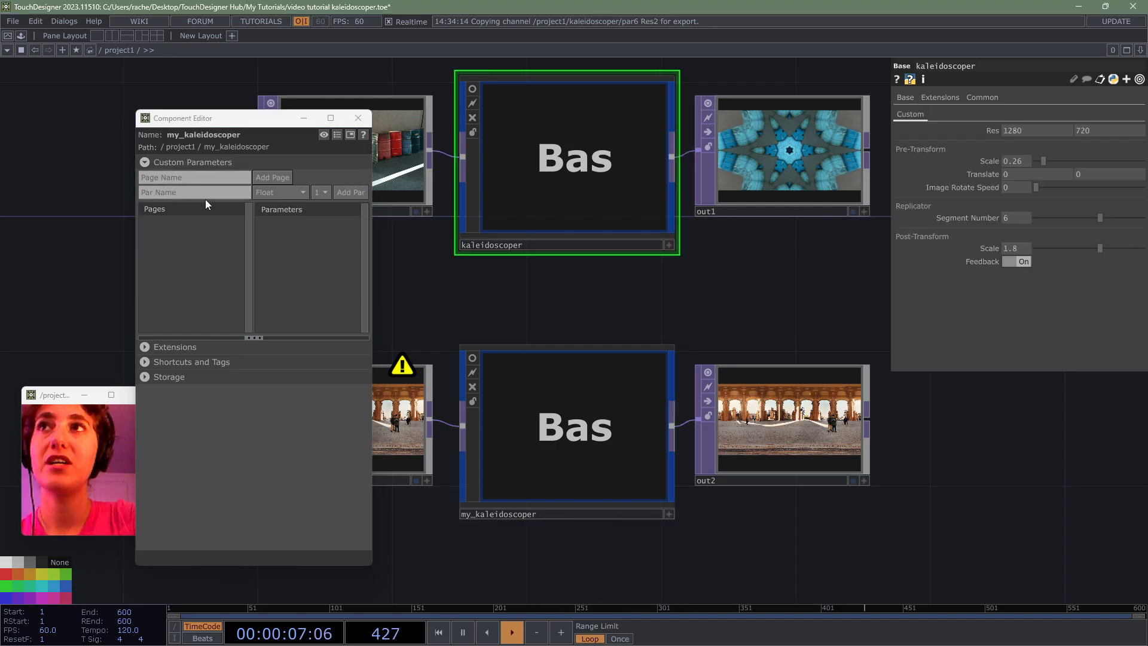
click(510, 372)
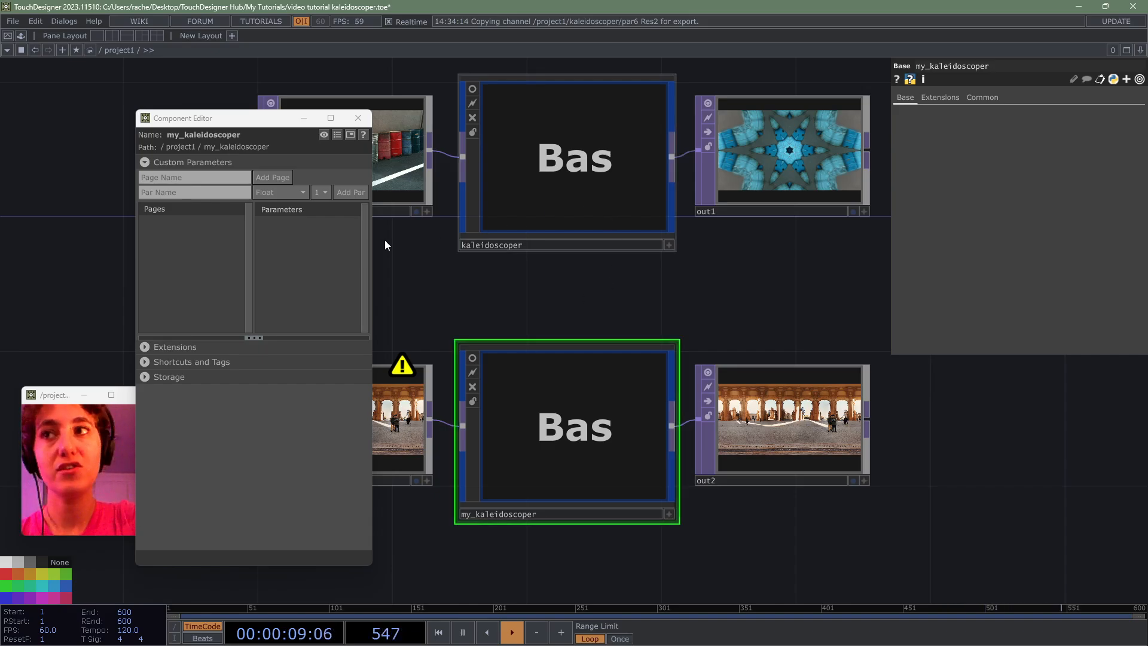
click(223, 192)
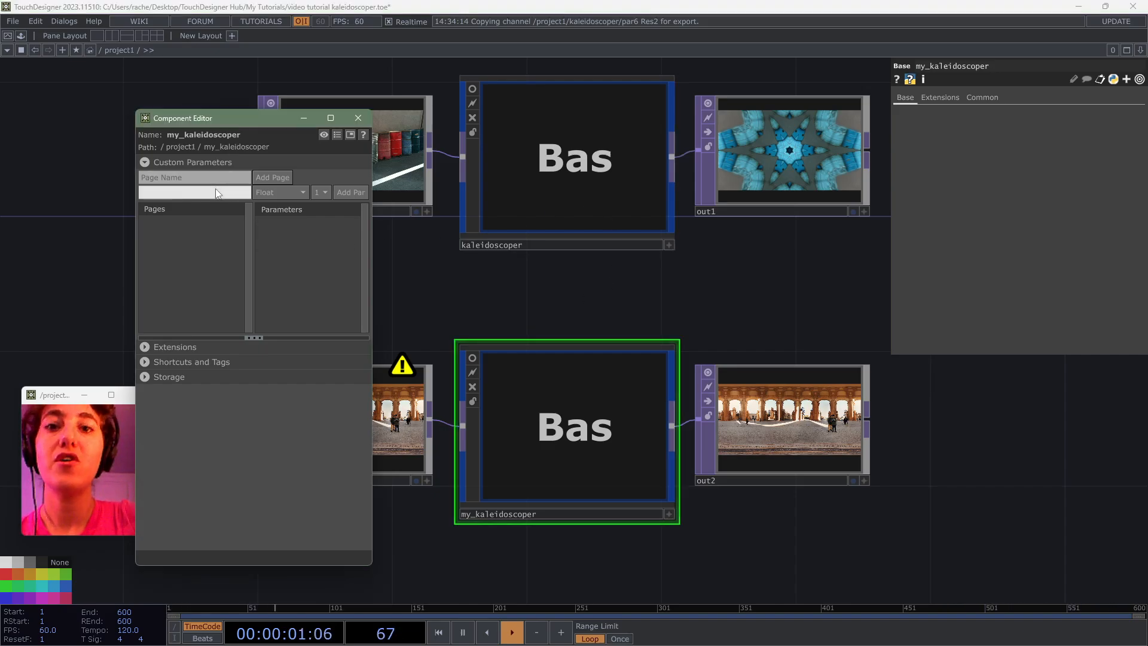
text(Res)
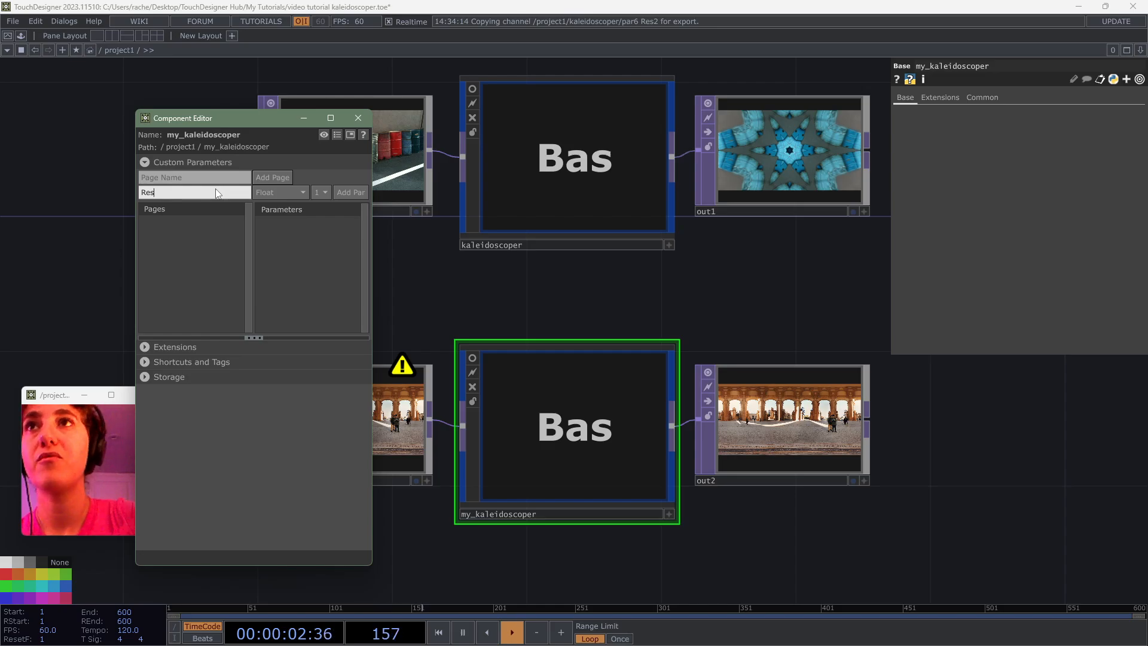
click(299, 195)
click(281, 290)
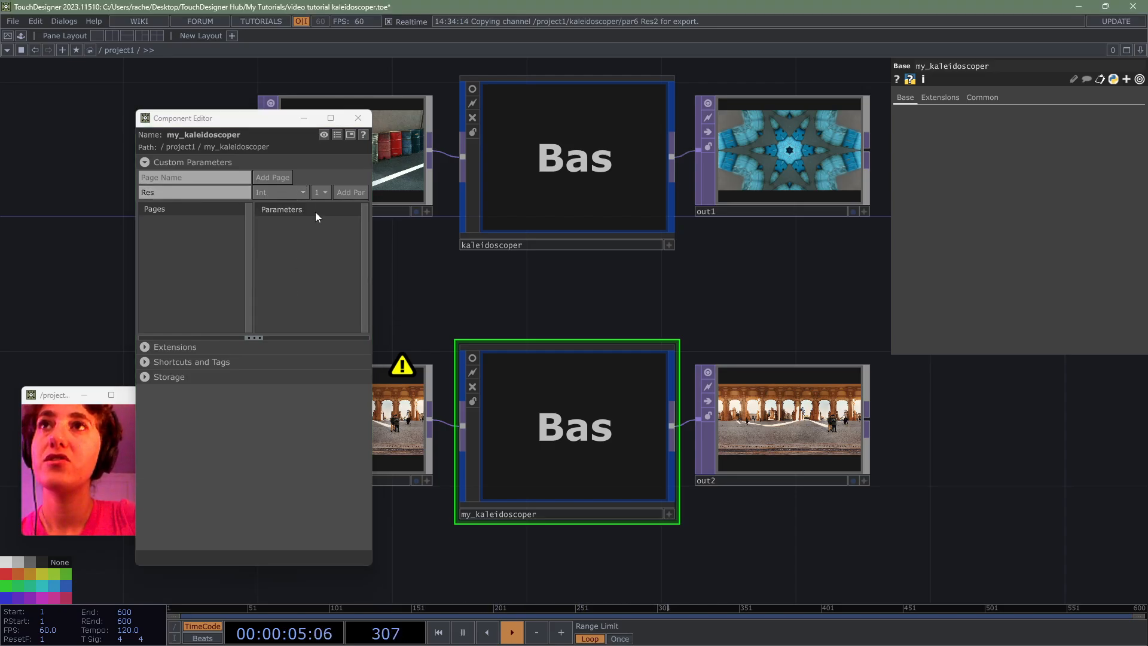
click(321, 193)
click(323, 216)
click(356, 194)
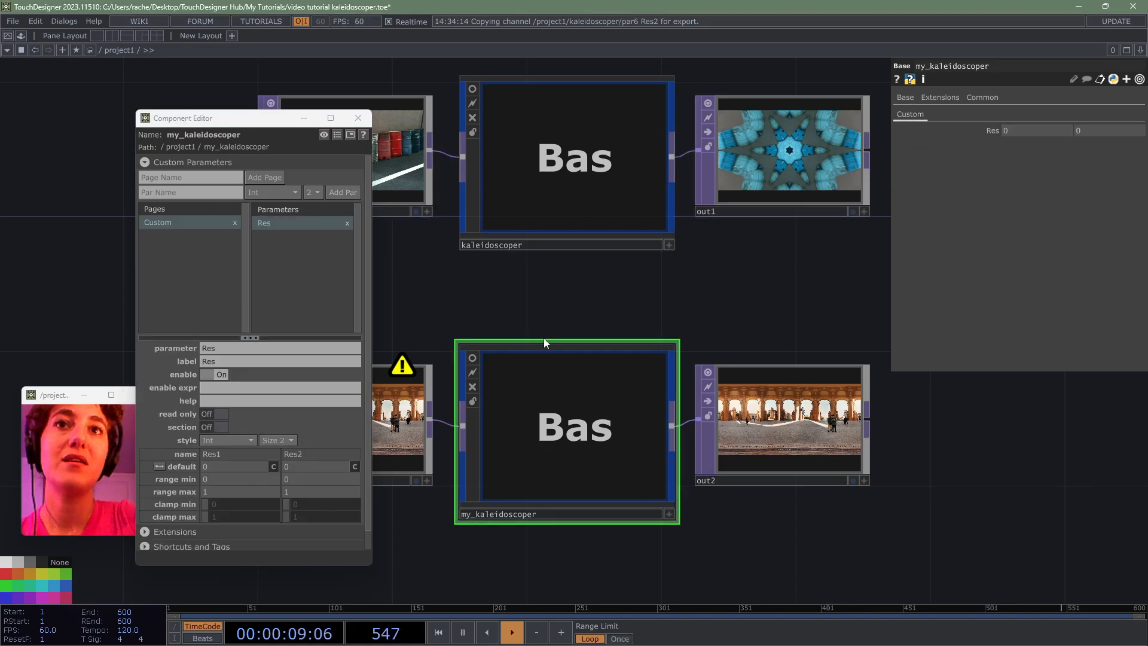
- Add a custom Header parameter named Pre-Transform to my_kaleidoscoper, following the finished kaleidoscoper's parameters
click(568, 179)
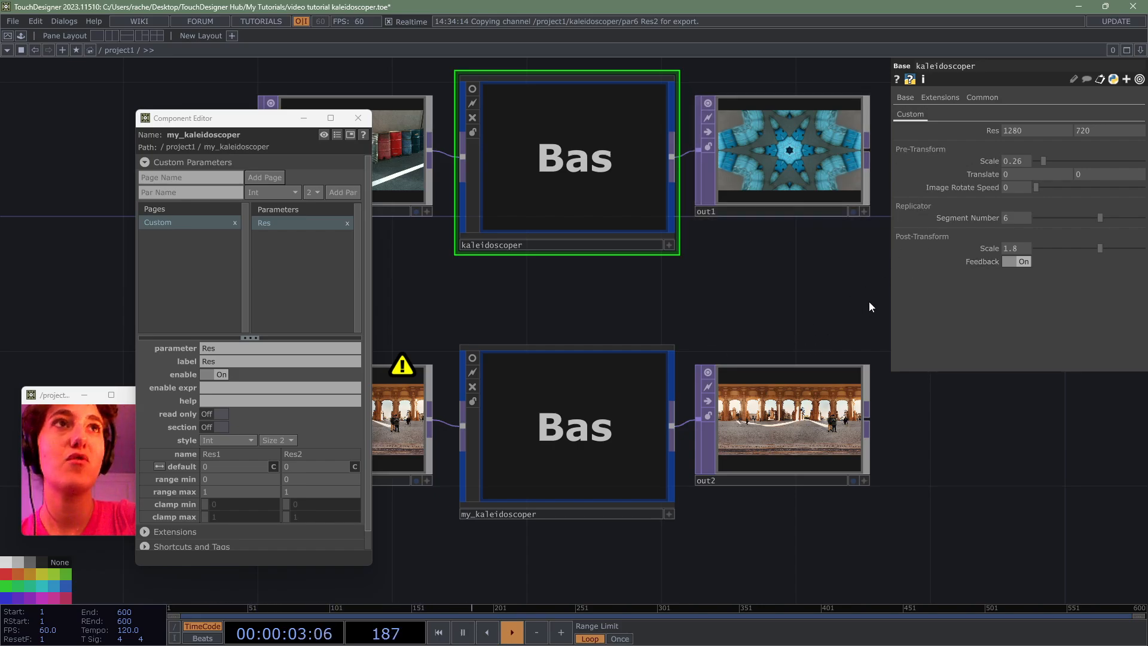
click(231, 194)
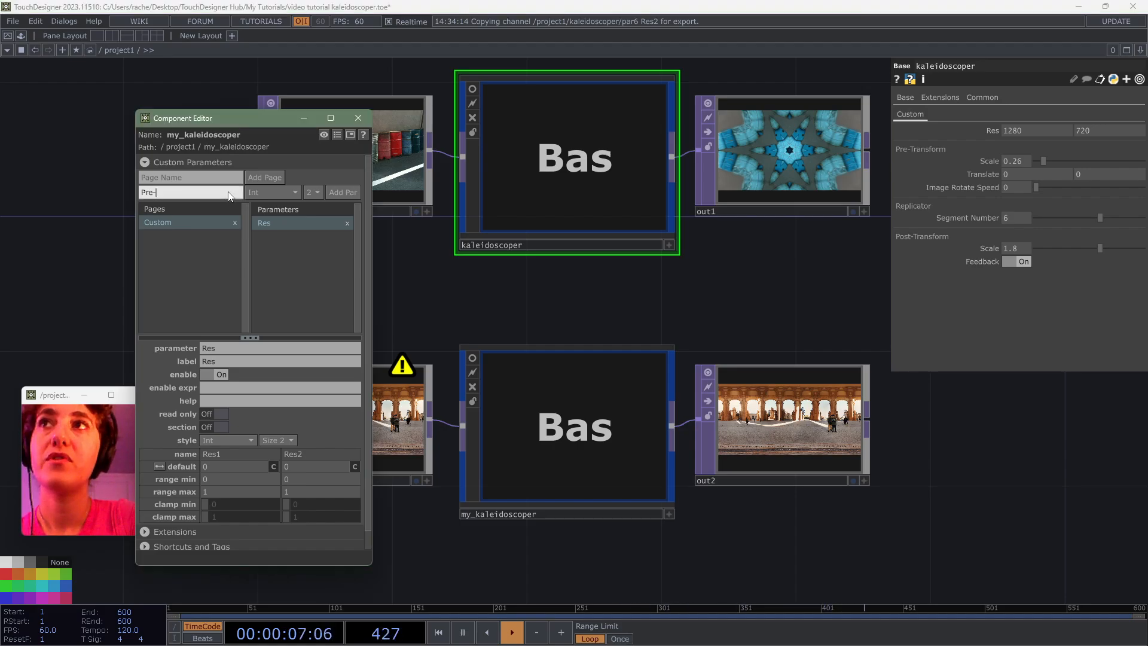
text(Pre-Transform)
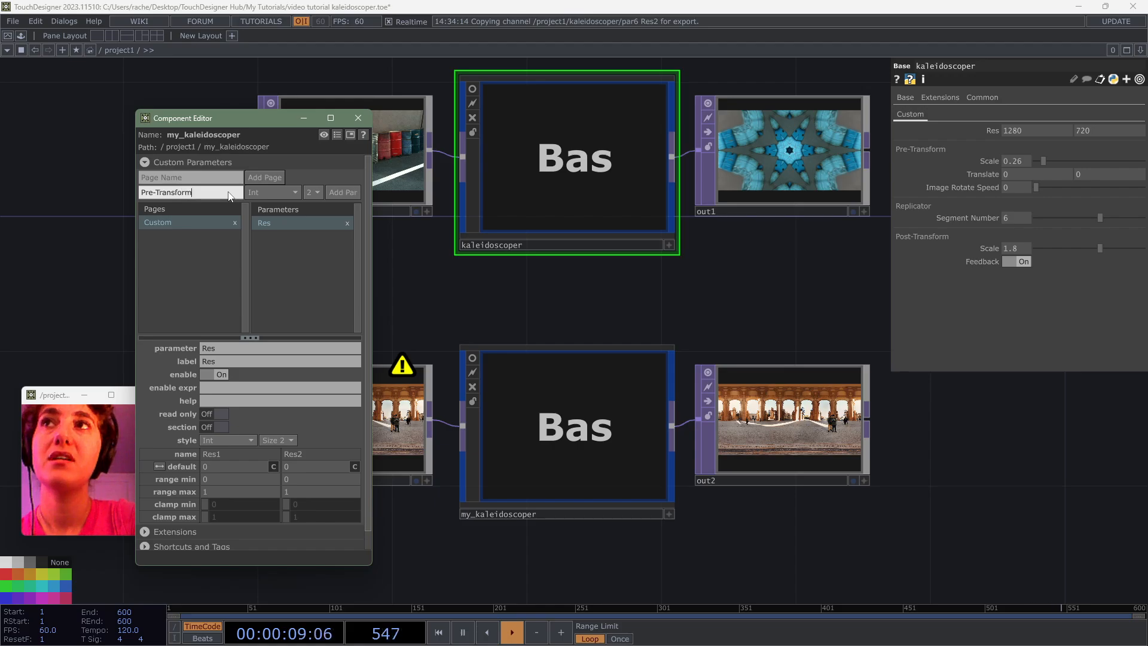
click(272, 192)
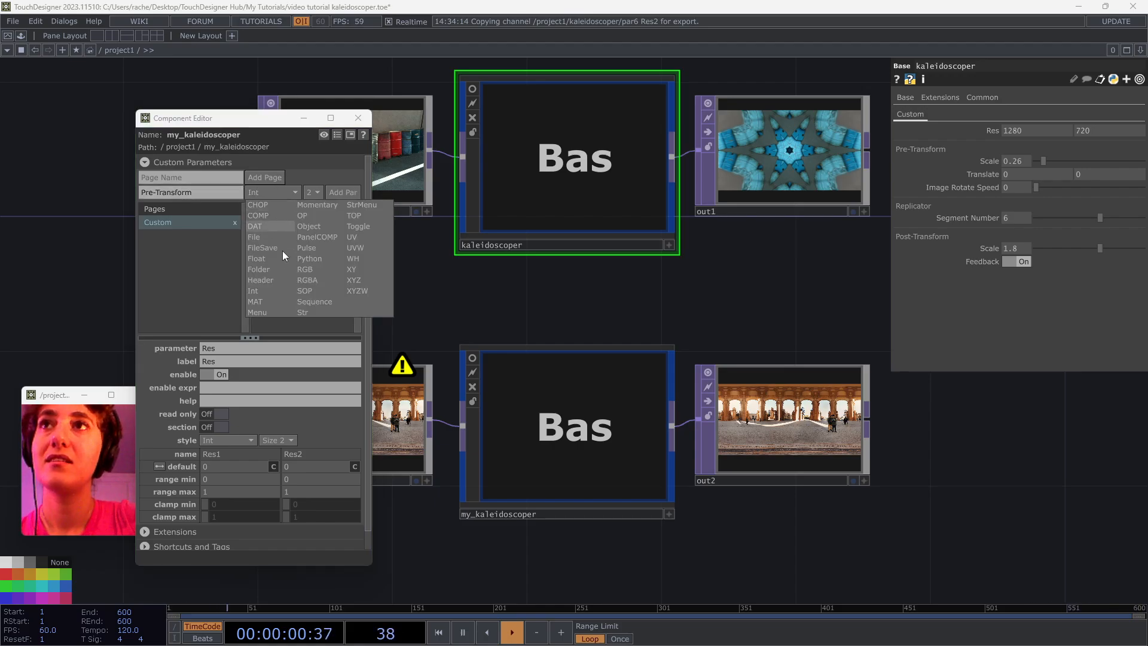
click(284, 285)
click(336, 191)
click(654, 439)
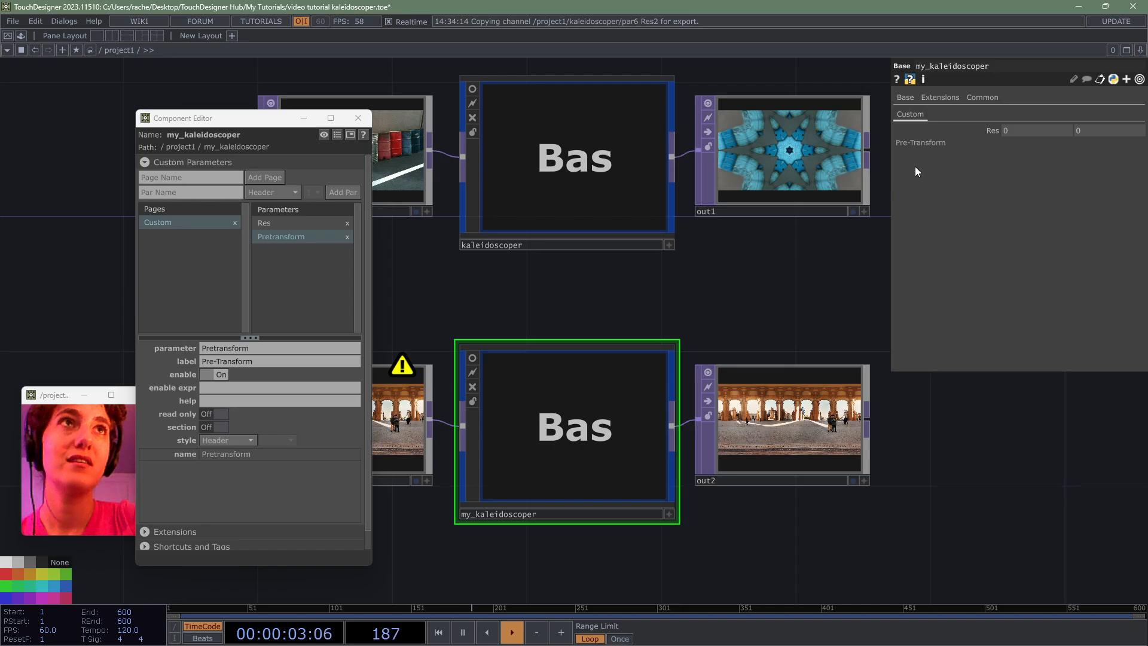
- Add a custom Float parameter named Scale below the Pre-Transform header of my_kaleidoscoper
click(591, 138)
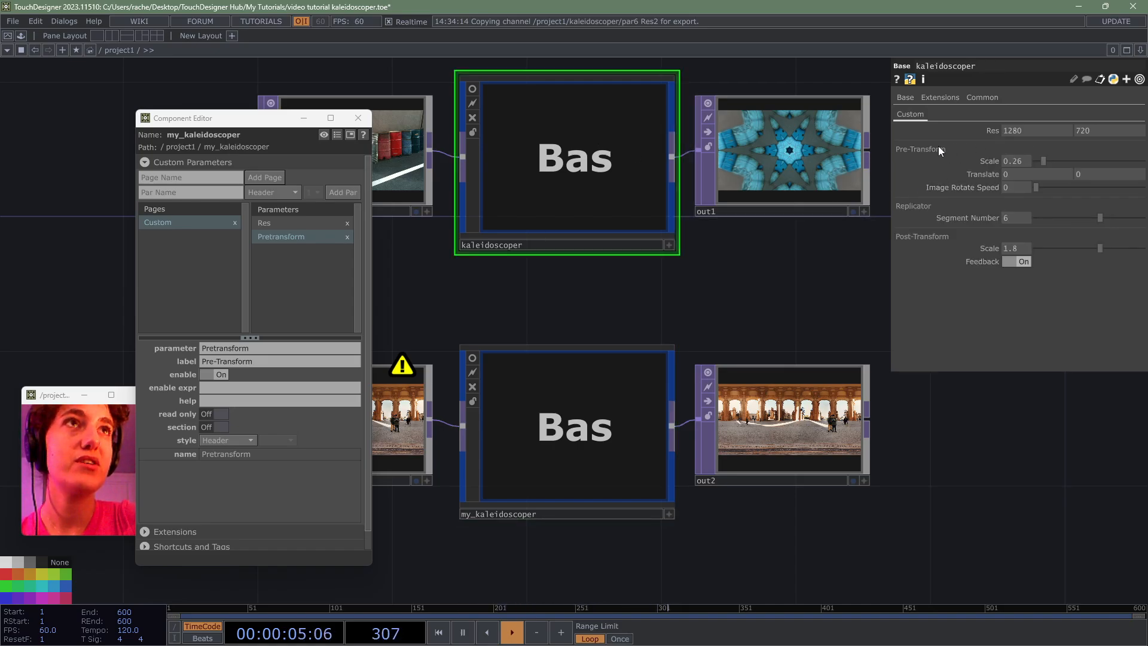
click(628, 419)
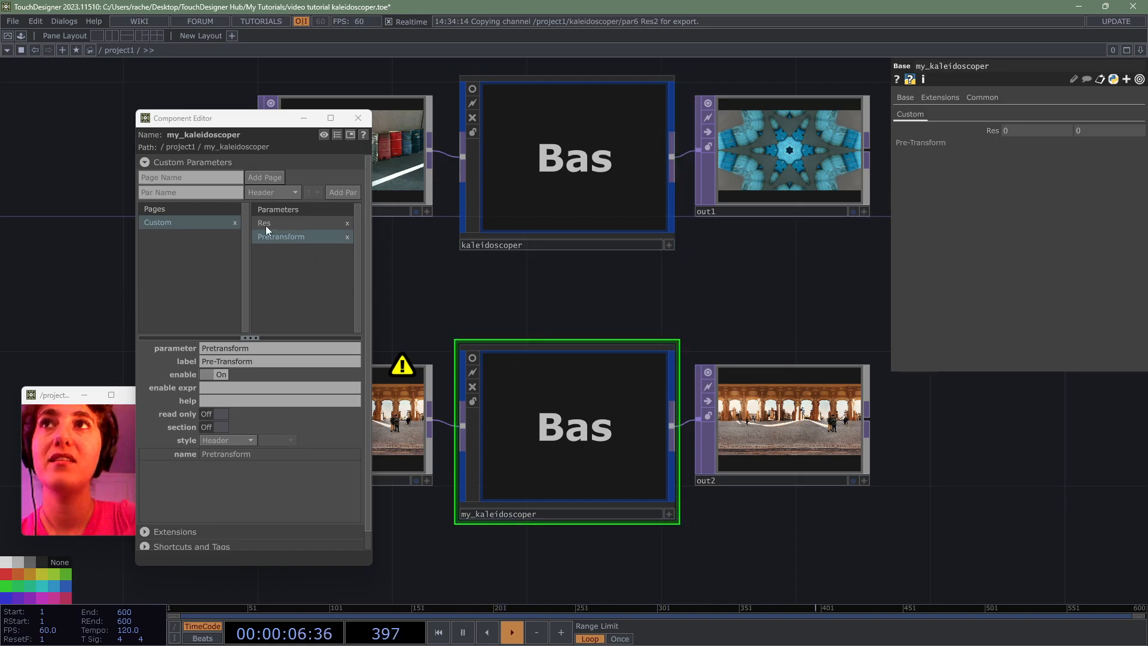
click(202, 192)
text(Scale)
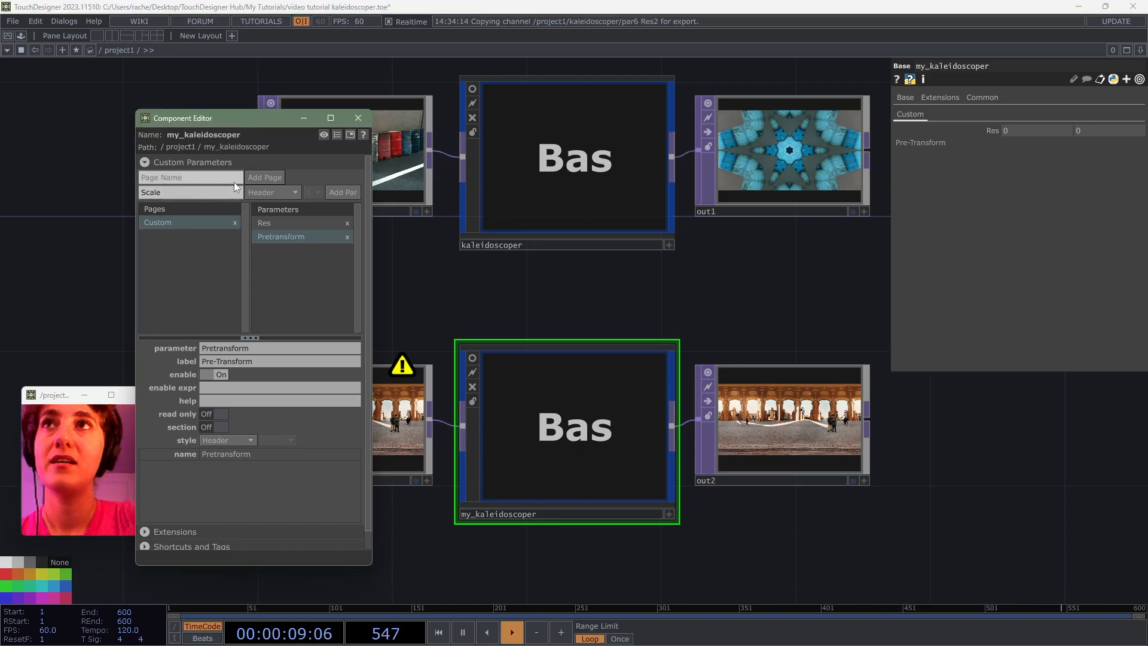
click(286, 198)
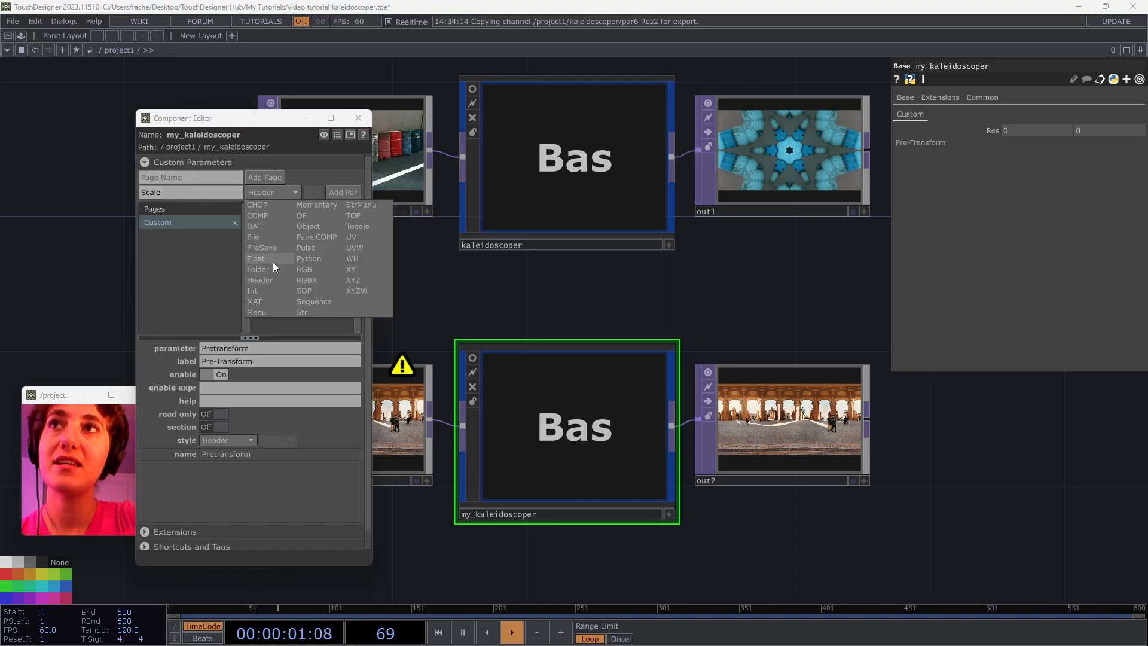
click(273, 261)
click(335, 193)
- Add a custom Float parameter named Translate with size 2 to my_kaleidoscoper
click(660, 189)
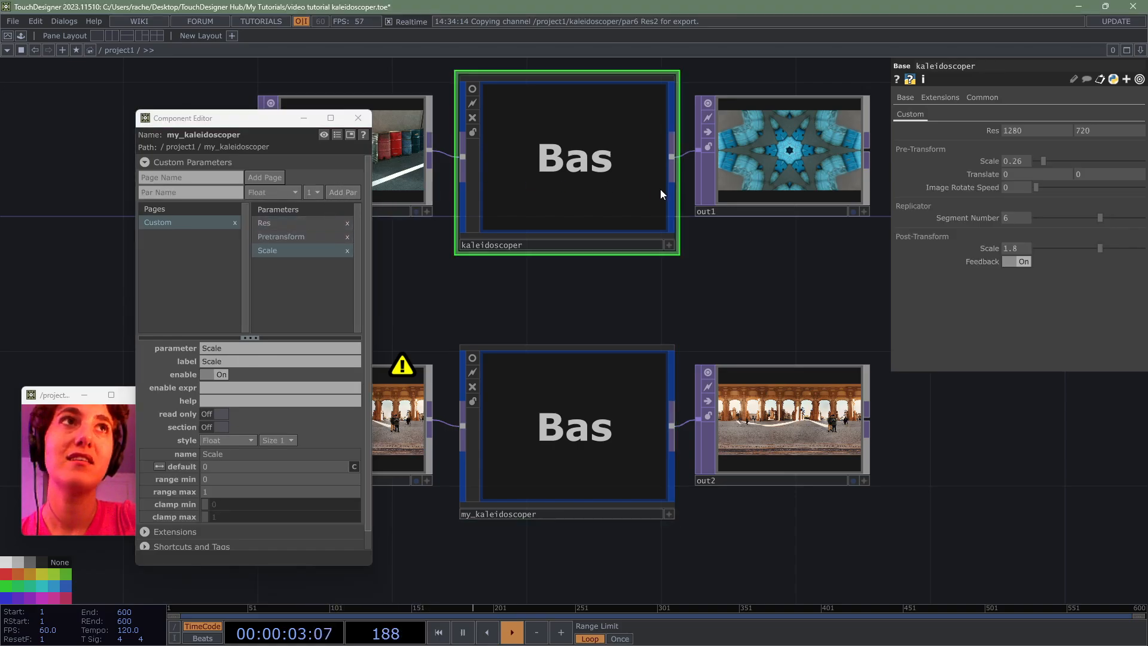
click(594, 379)
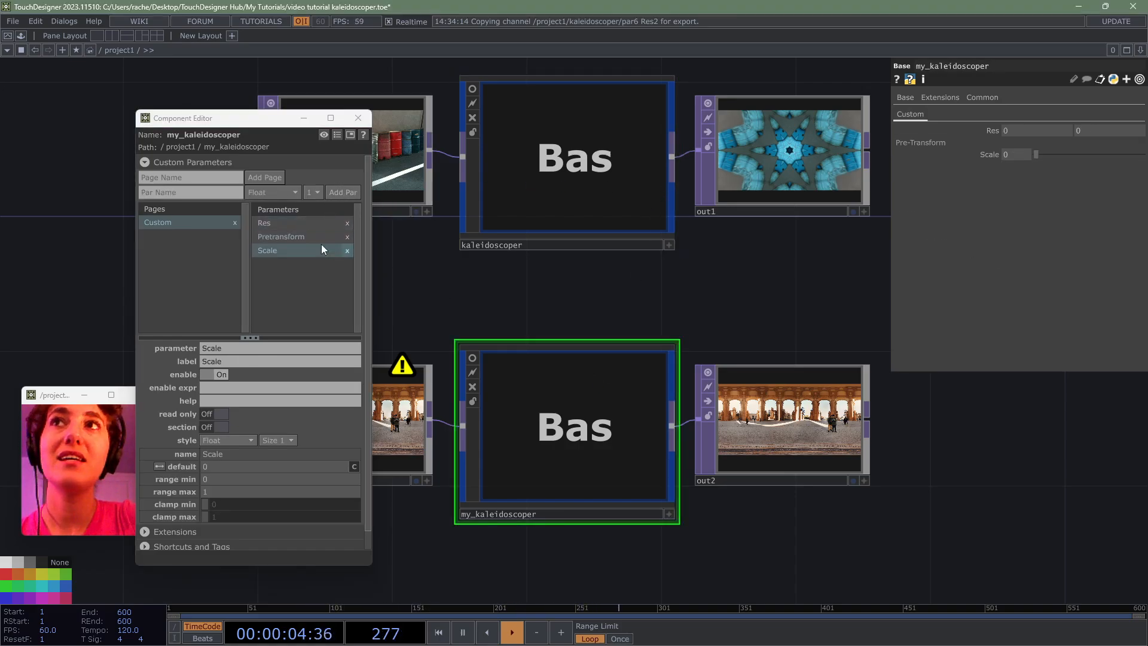
click(232, 192)
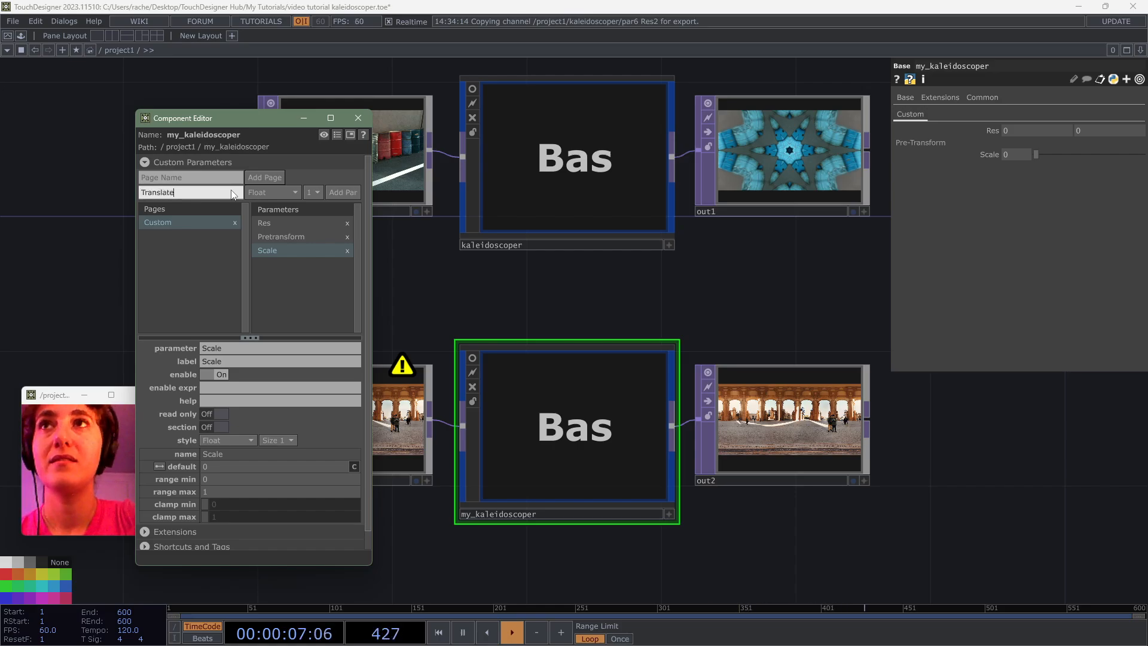
click(316, 192)
click(314, 218)
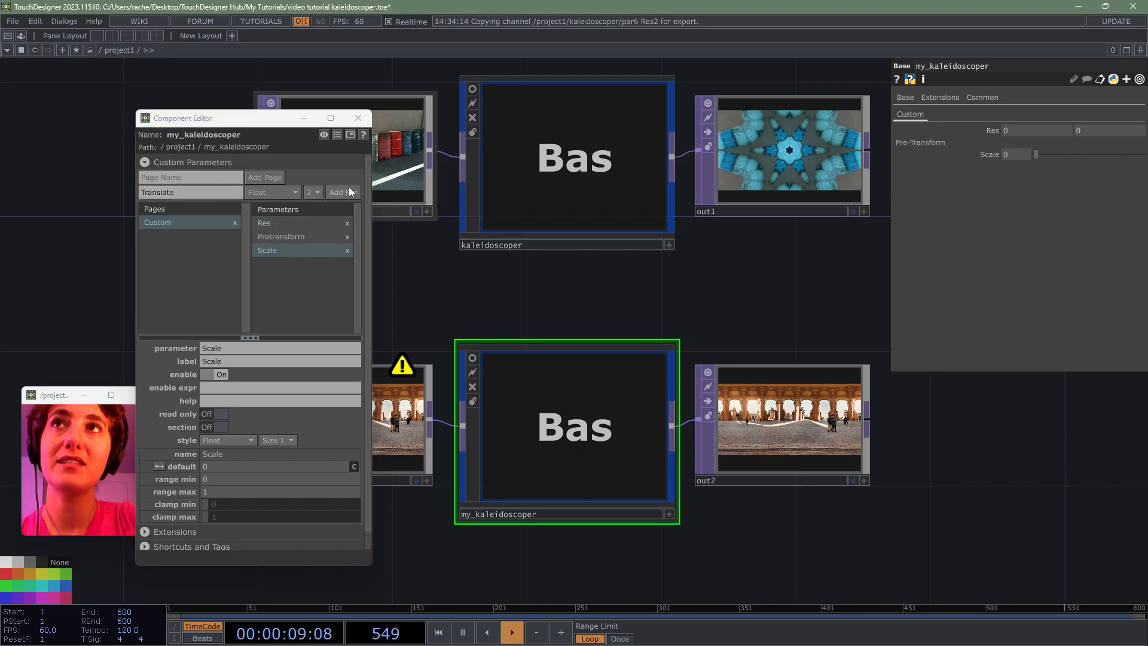
click(350, 191)
- Add a custom Float parameter named Image Rotate Speed with size 1 to my_kaleidoscoper, following the finished kaleidoscoper's parameters
click(627, 167)
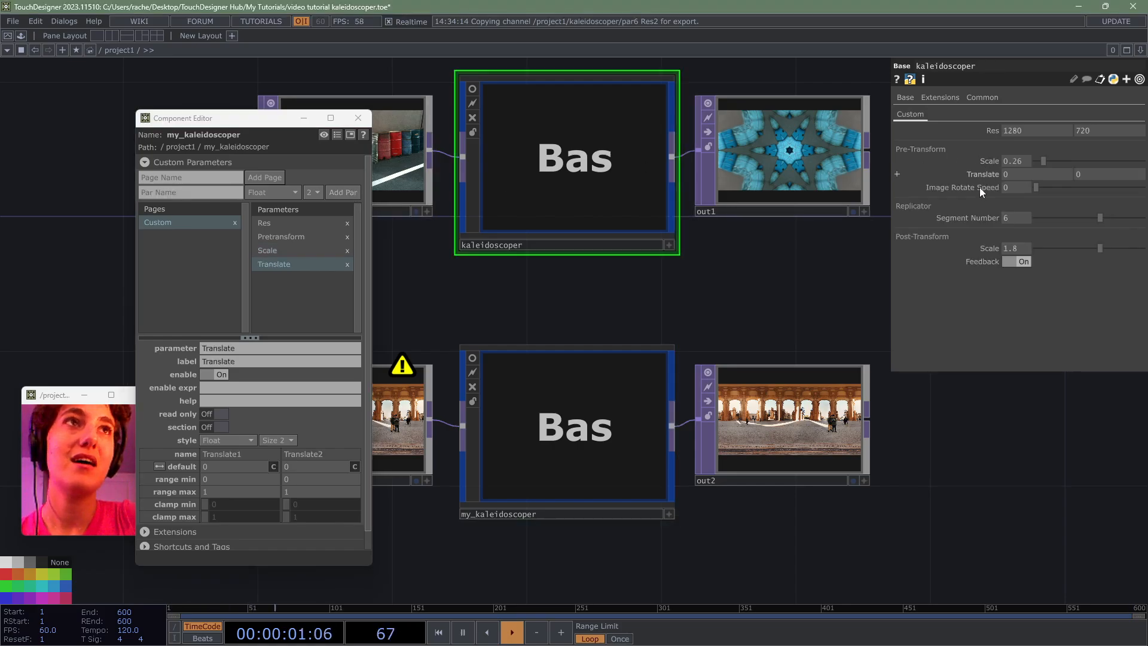
click(629, 403)
click(214, 192)
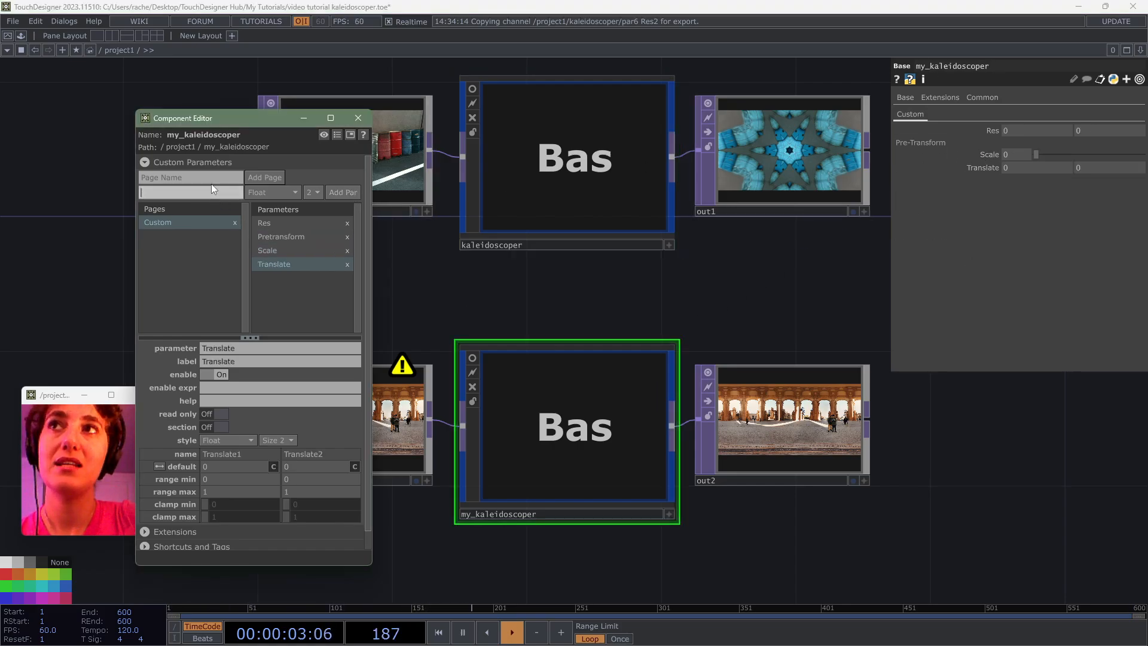
text(Image Rota)
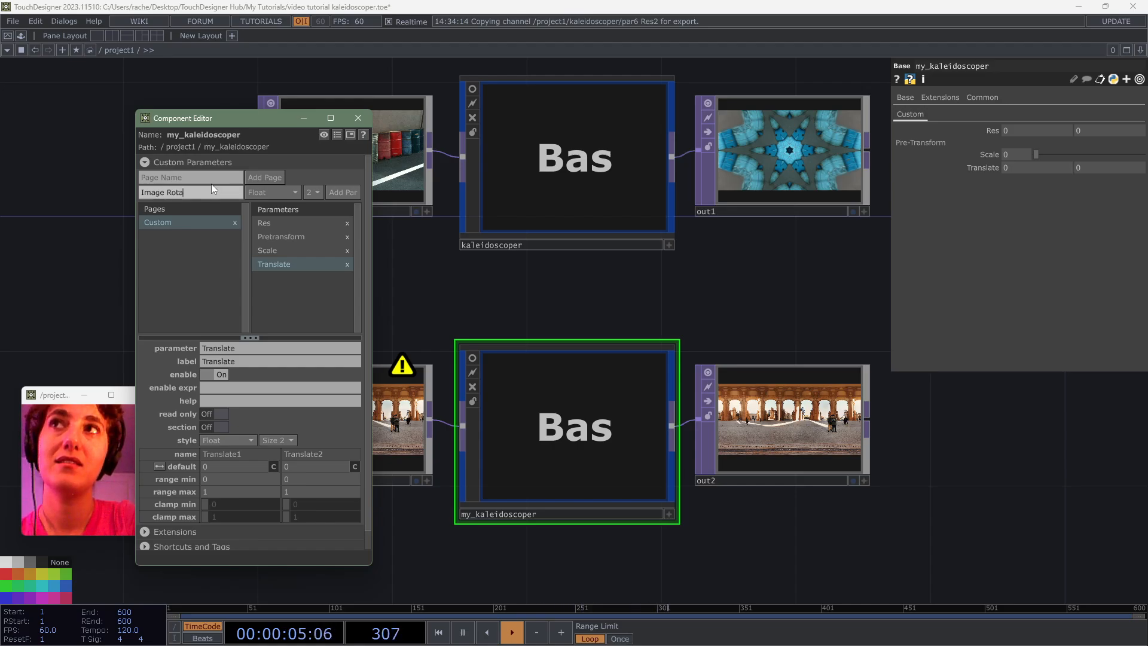
text(te Speed)
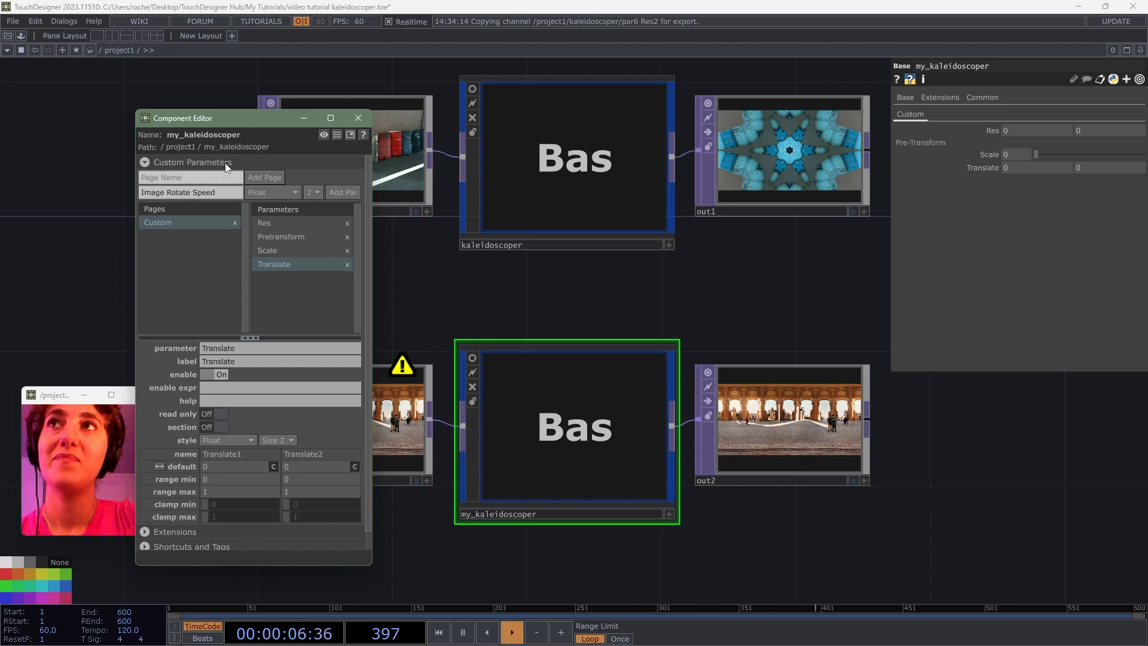
click(311, 193)
click(317, 203)
click(342, 192)
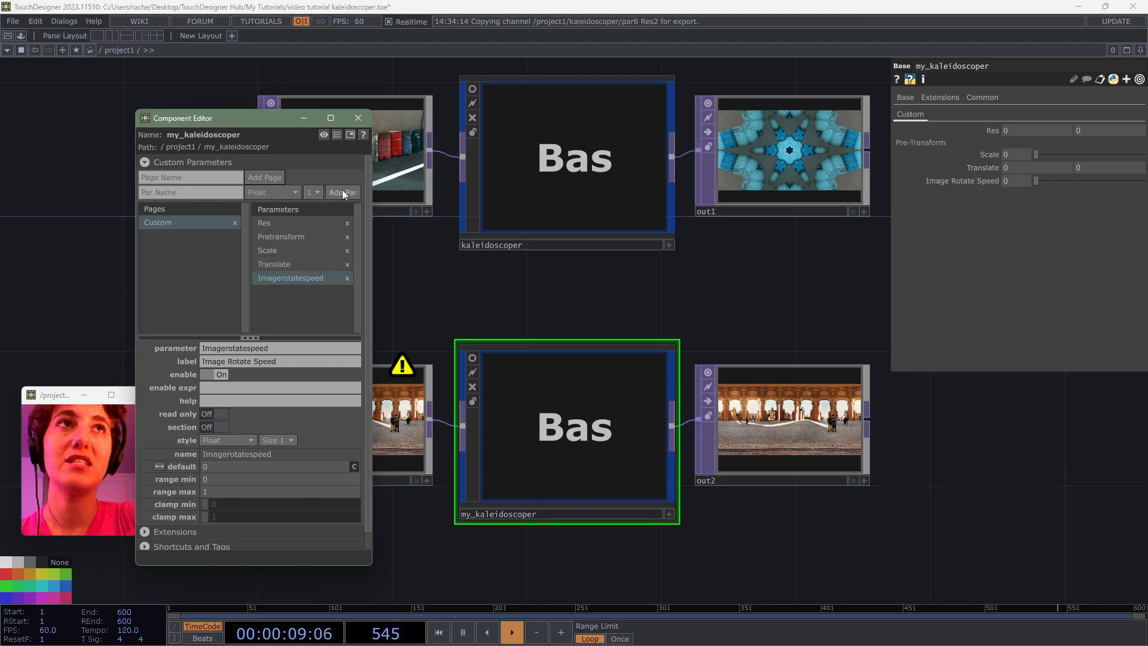
mouse_move(1035, 184)
mouse_down()
mouse_move(1146, 184)
mouse_move(1035, 184)
mouse_up()
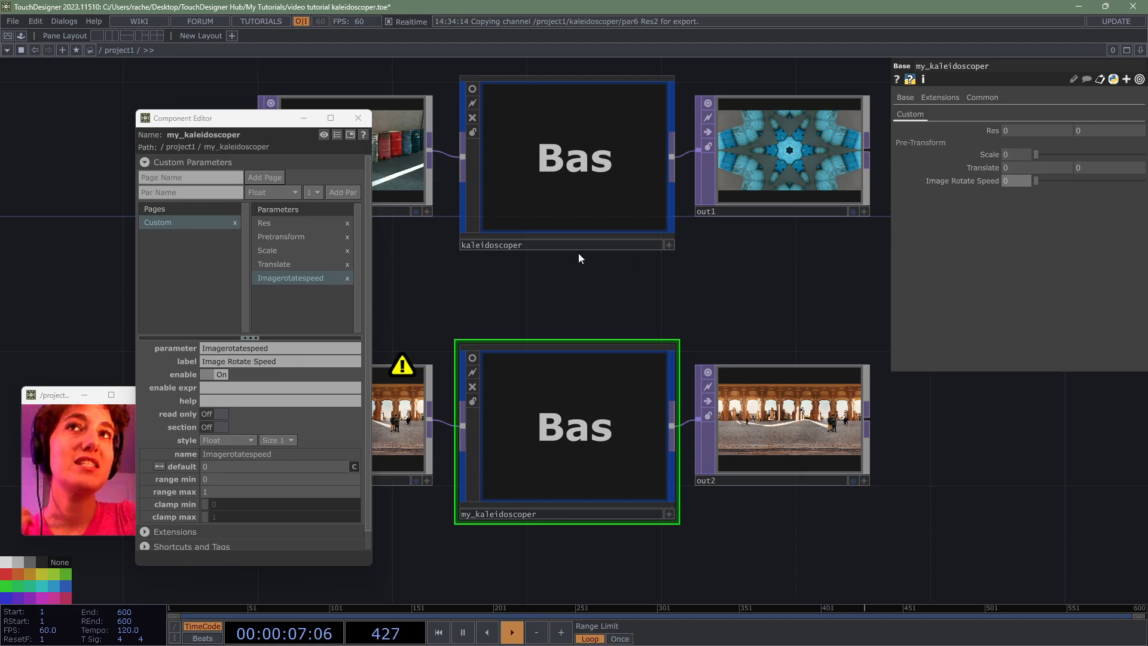
- Select my_kaleidoscoper's Scale parameter for editing and set the Pre-Transform Scale of the finished kaleidoscoper to about 0.53
click(309, 251)
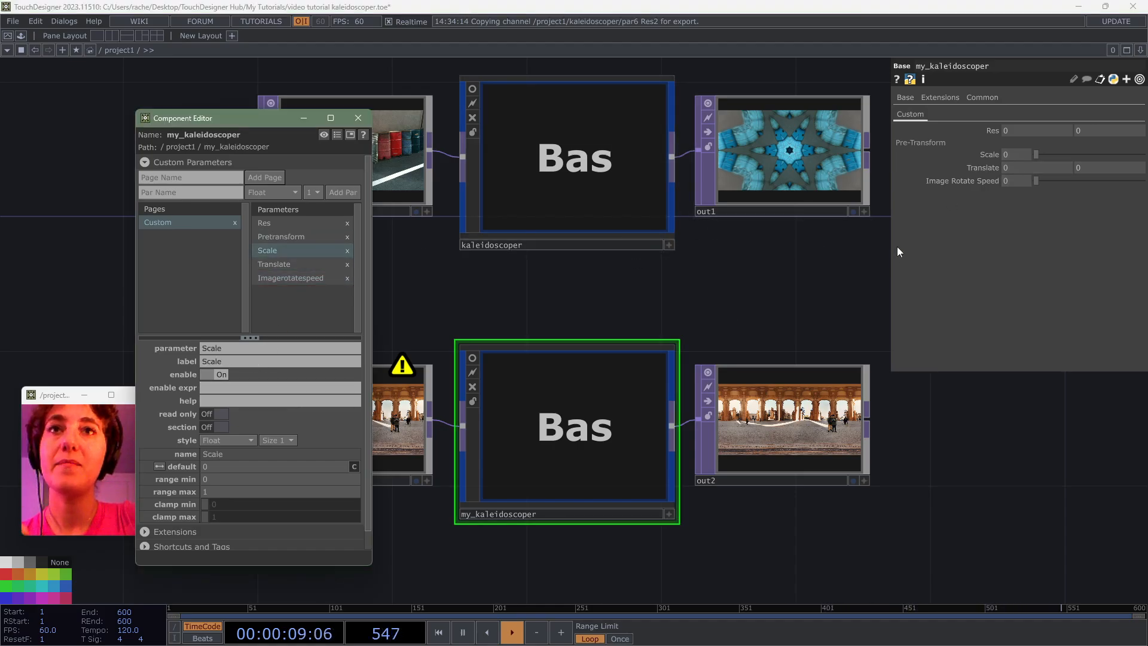
click(648, 173)
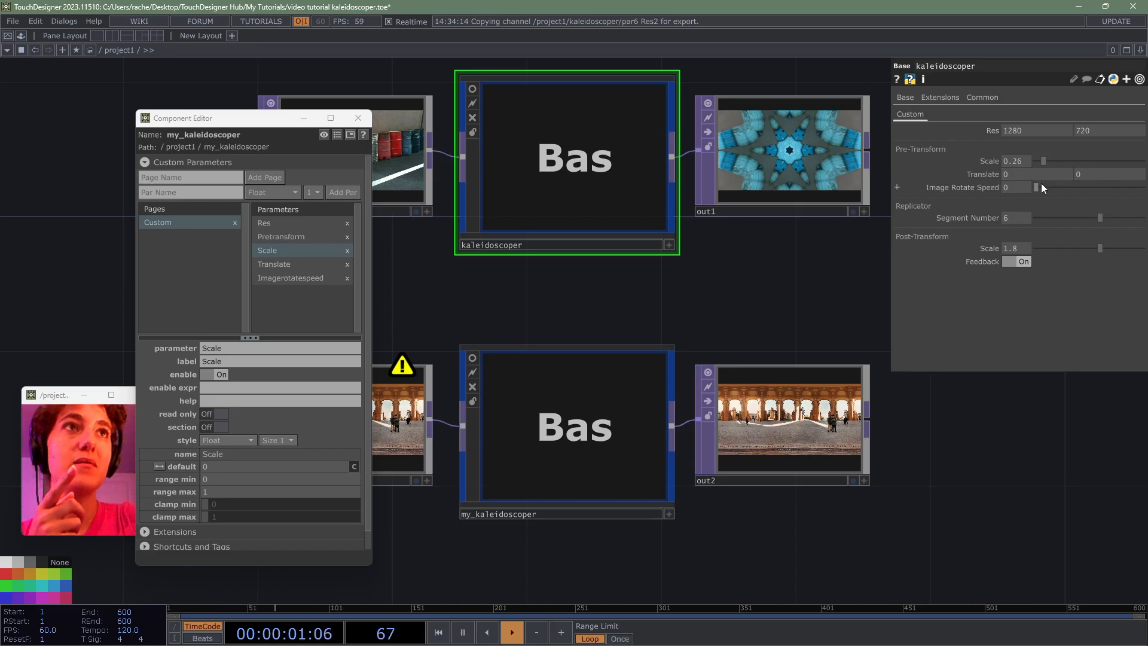
drag(1029, 162, 1057, 168)
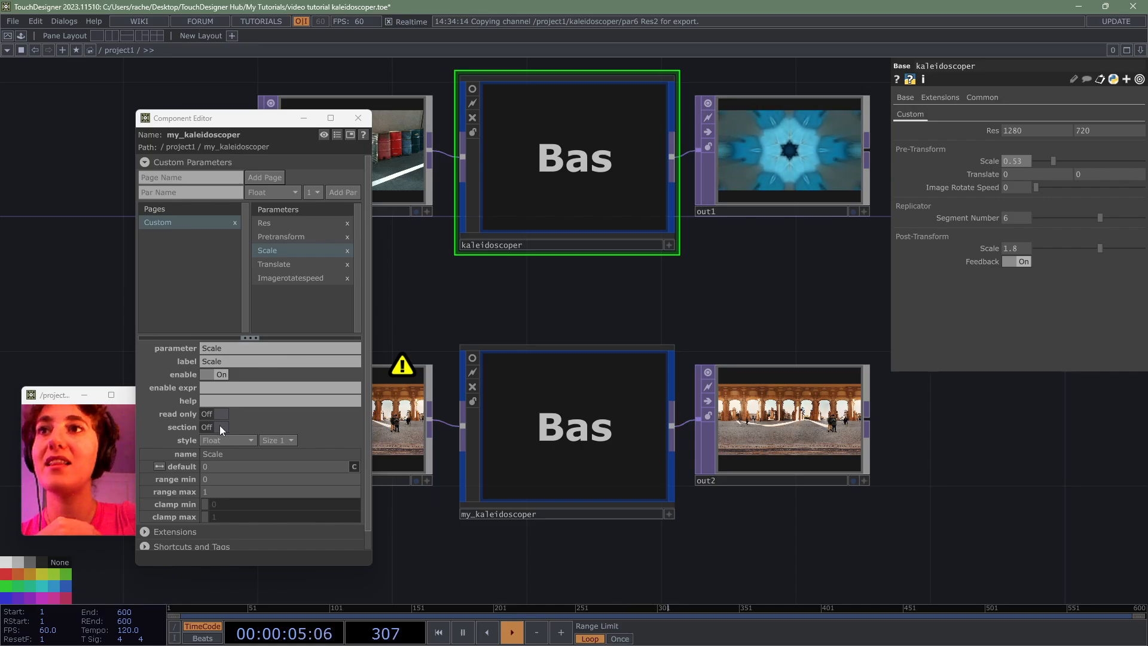
- Give my_kaleidoscoper's Scale parameter a default of 1 and a range from 0.05 to 3
drag(224, 466, 196, 479)
text(1)
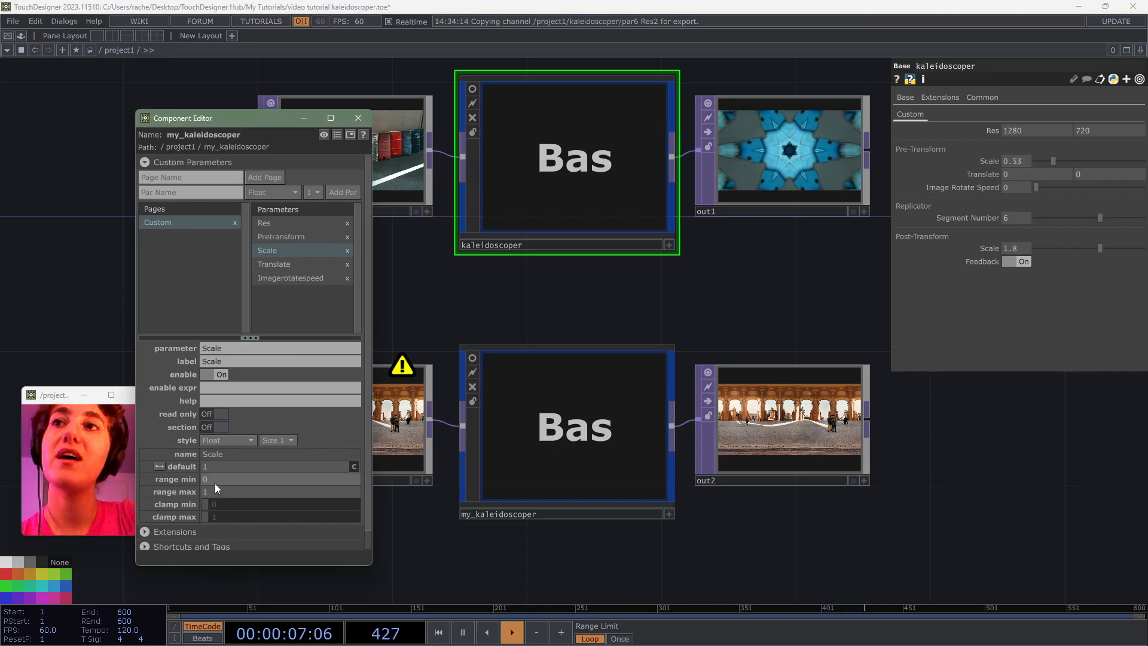
click(221, 479)
text(.05)
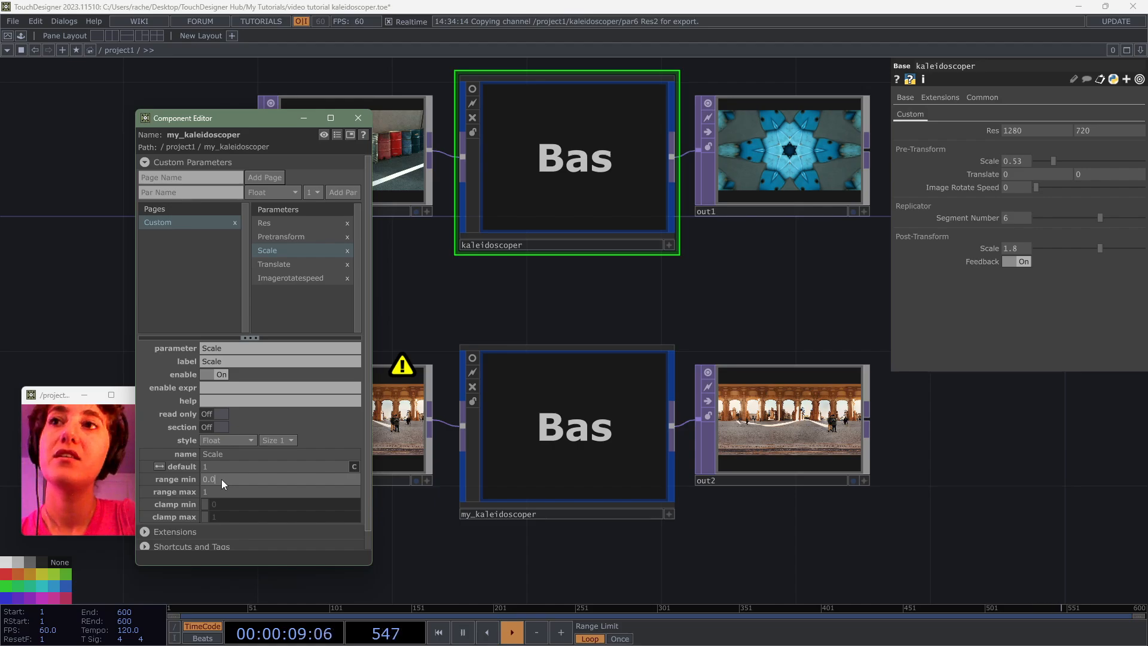
key(Return)
double_click(231, 491)
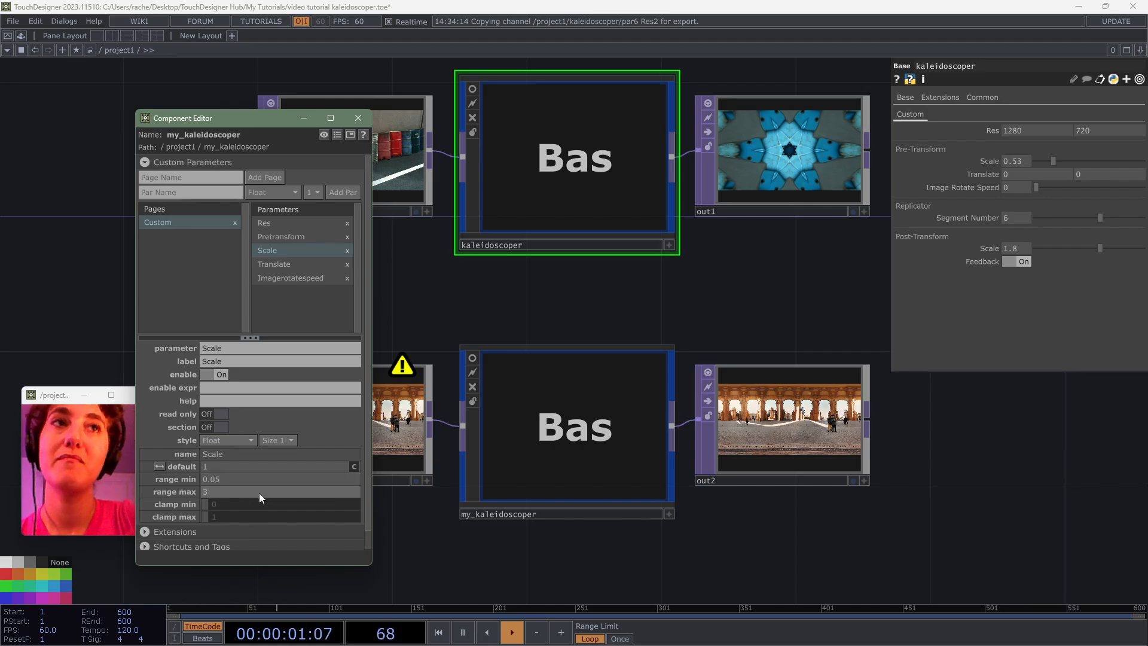
text(3)
click(485, 318)
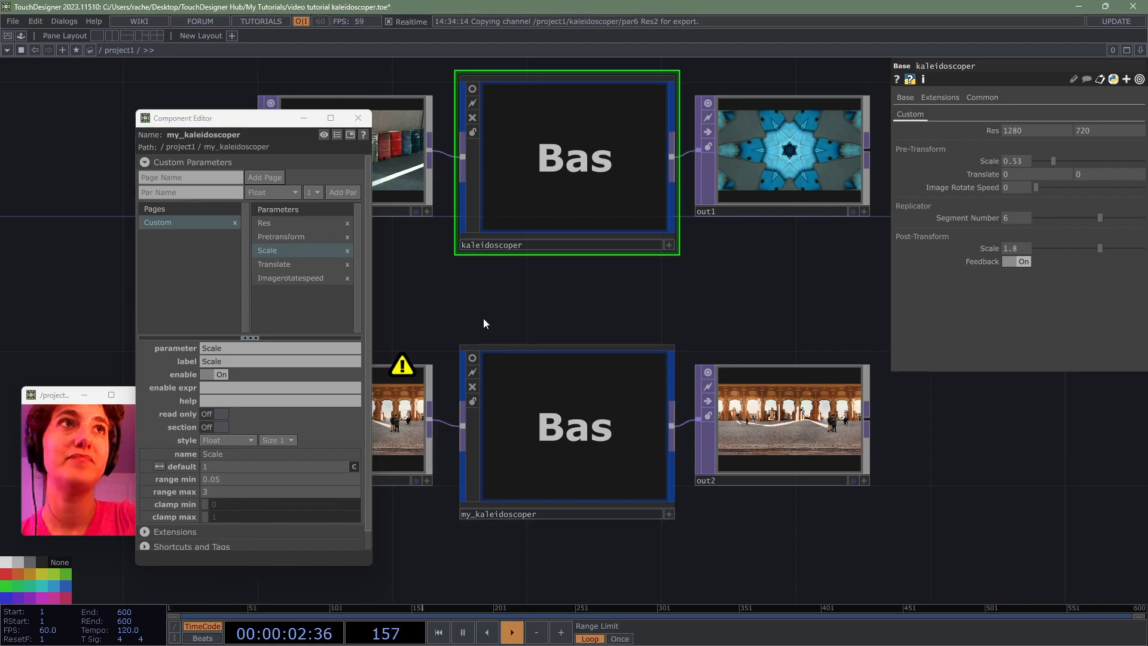
click(577, 365)
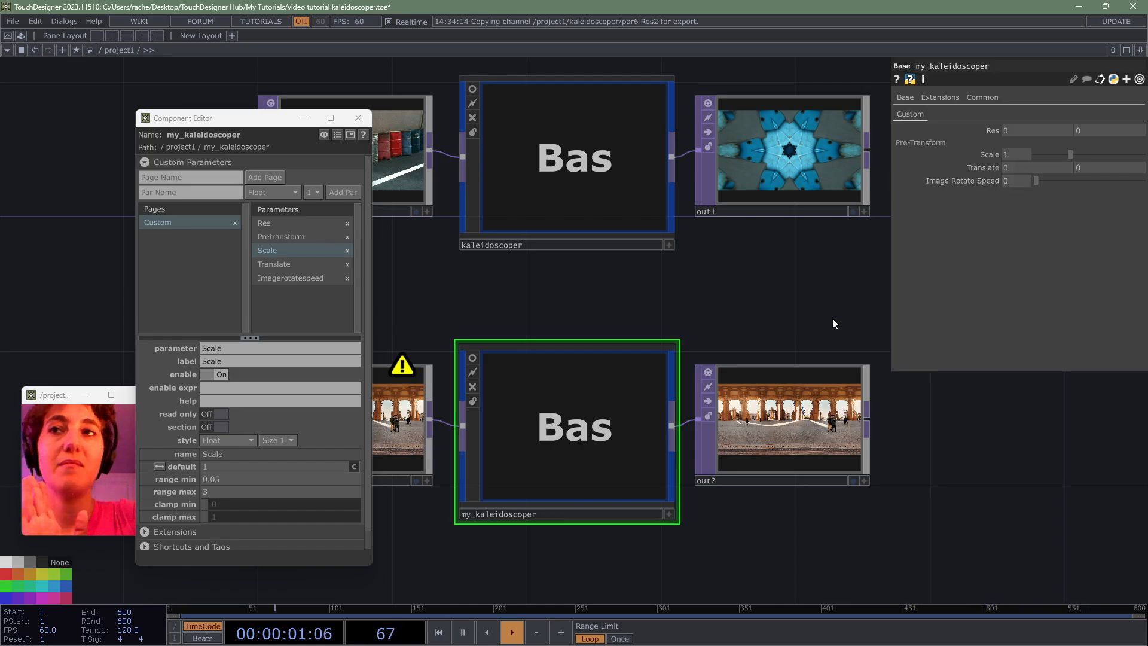
click(556, 156)
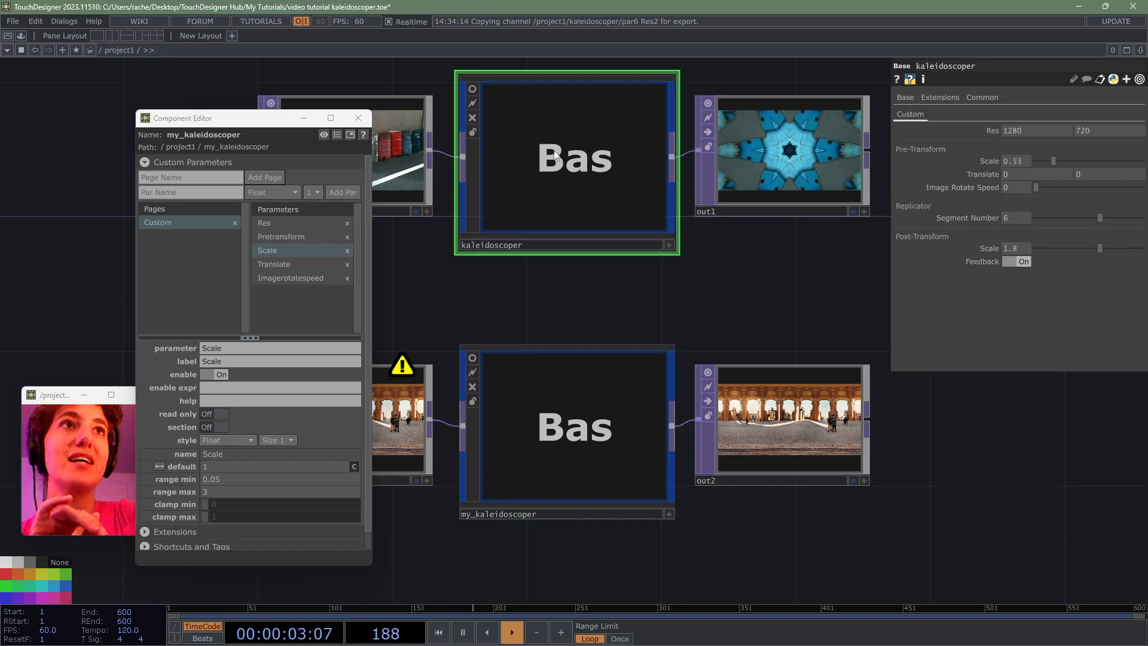
click(190, 198)
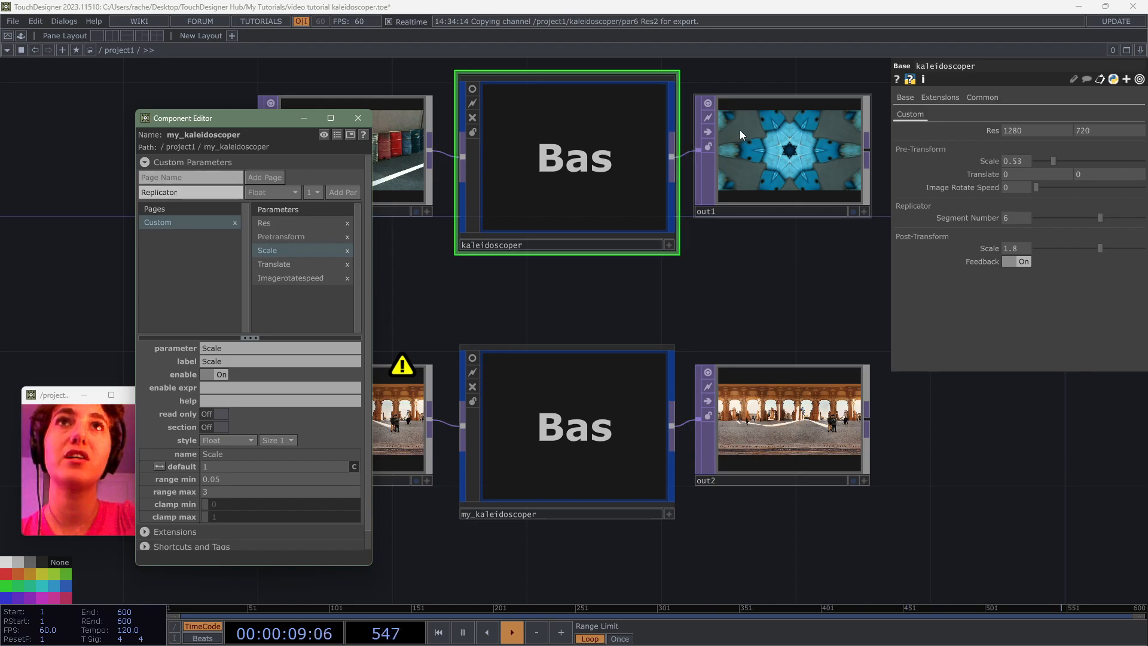
click(260, 192)
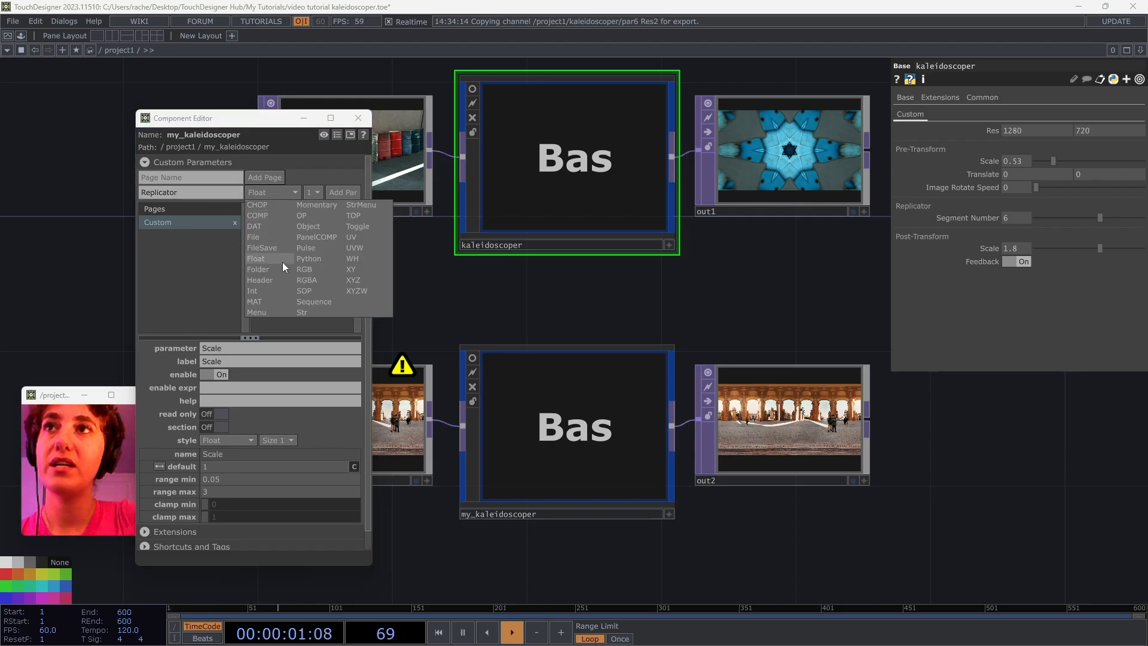
click(284, 291)
click(346, 191)
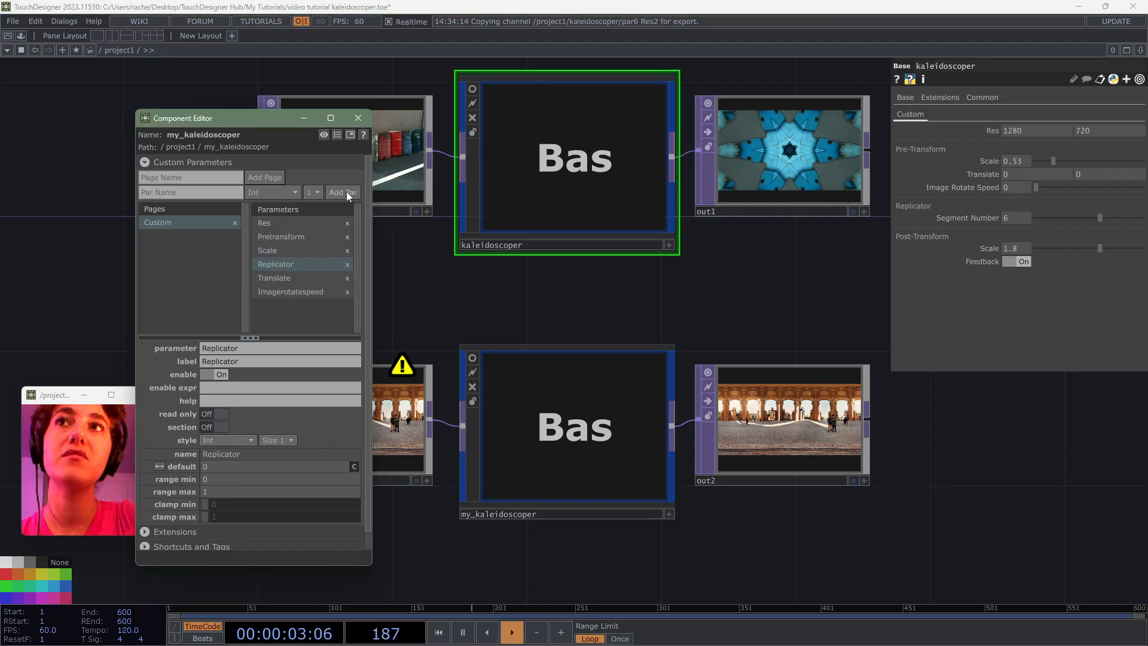
drag(266, 267, 279, 296)
click(351, 292)
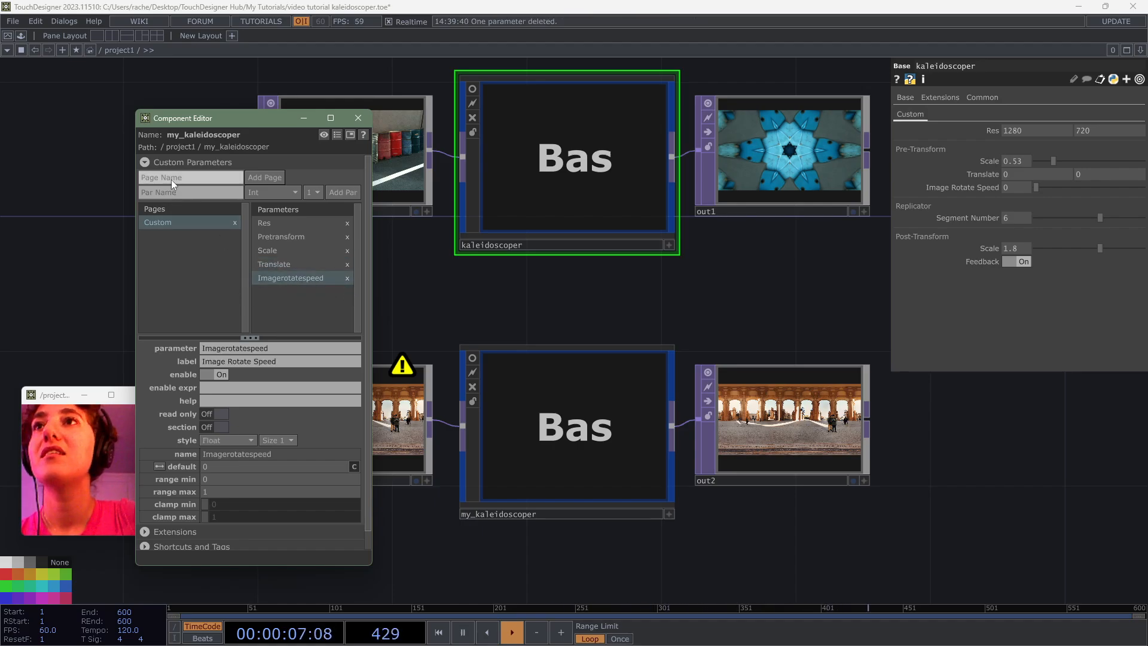
- Add a custom Header parameter named Replicator below Image Rotate Speed on my_kaleidoscoper
click(182, 195)
text(Repl)
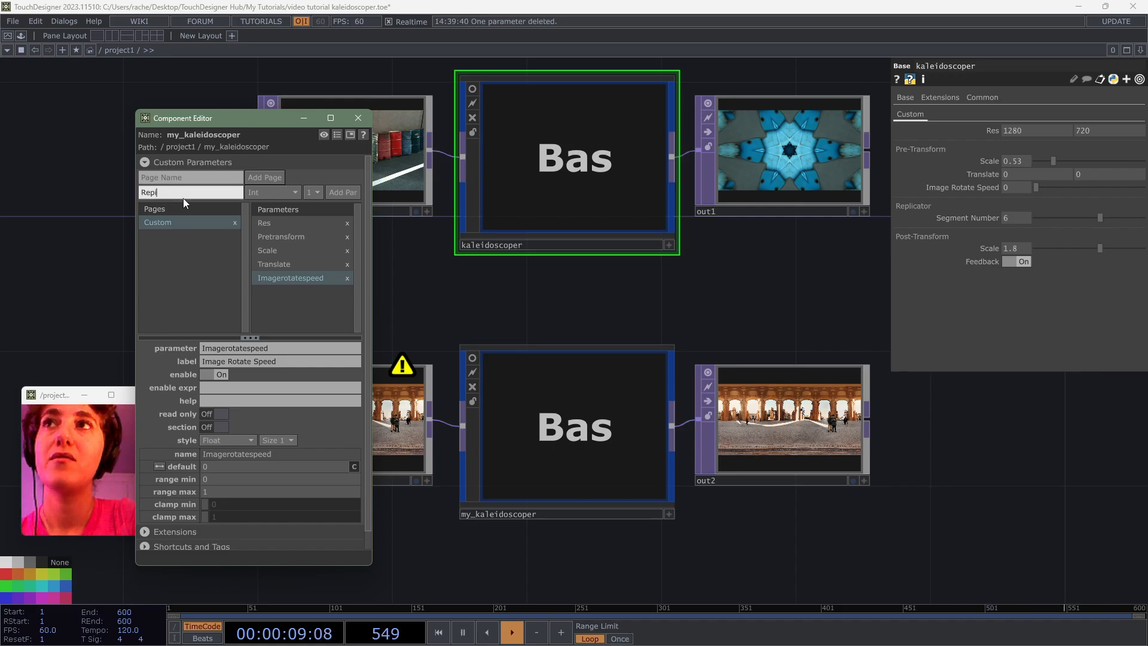
text(icator)
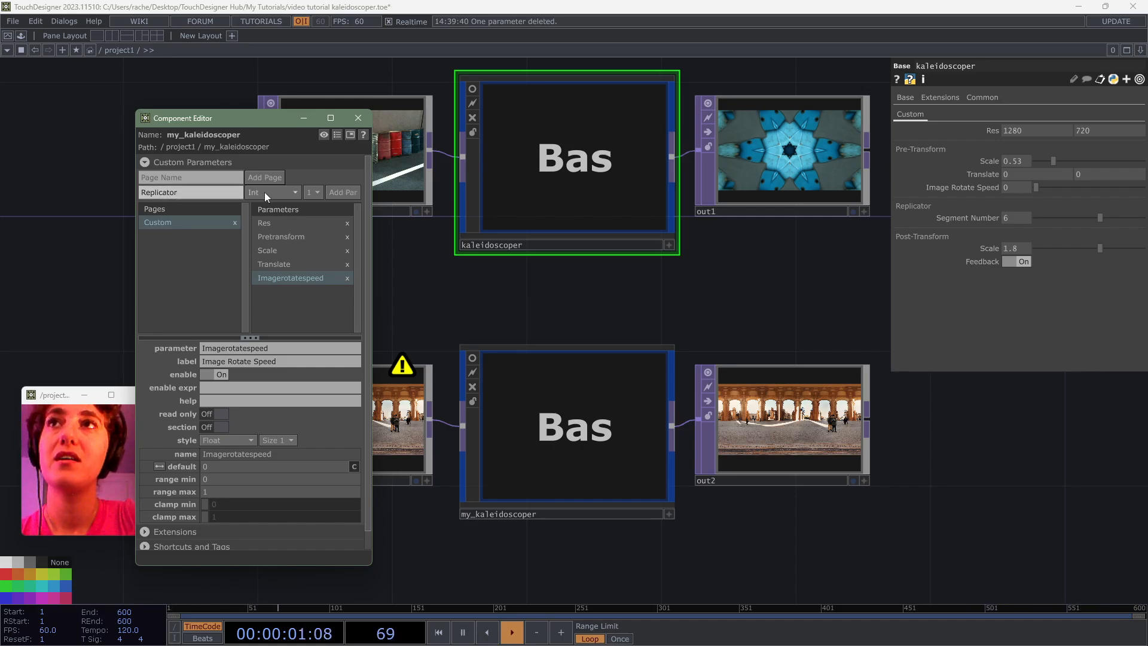
click(267, 191)
click(292, 282)
click(343, 192)
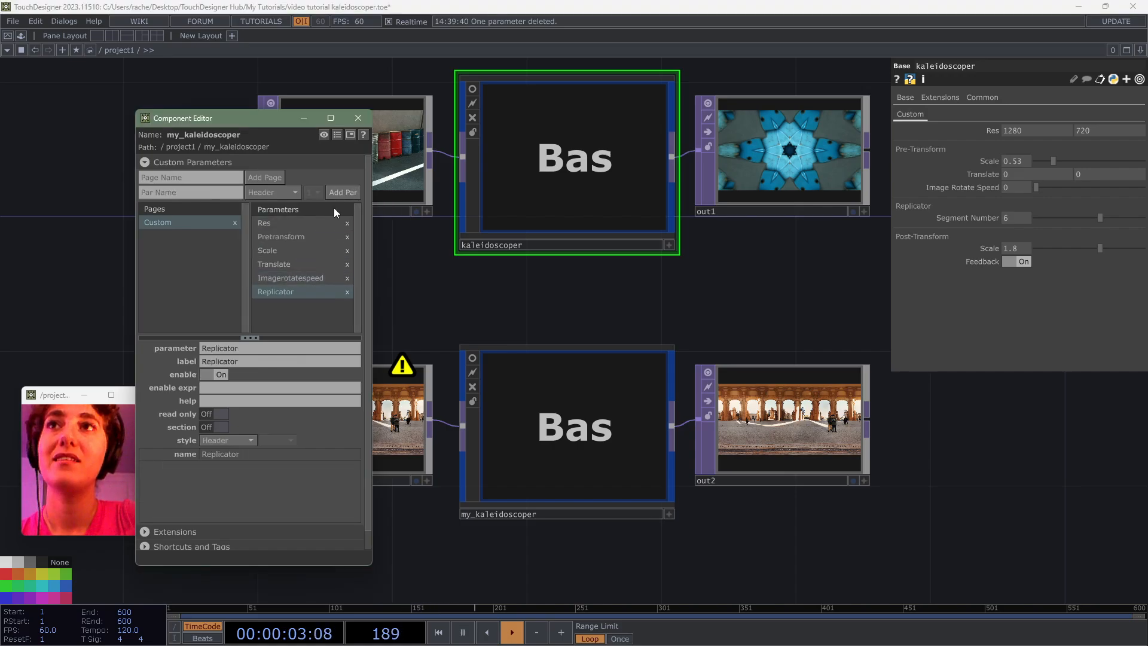
click(509, 429)
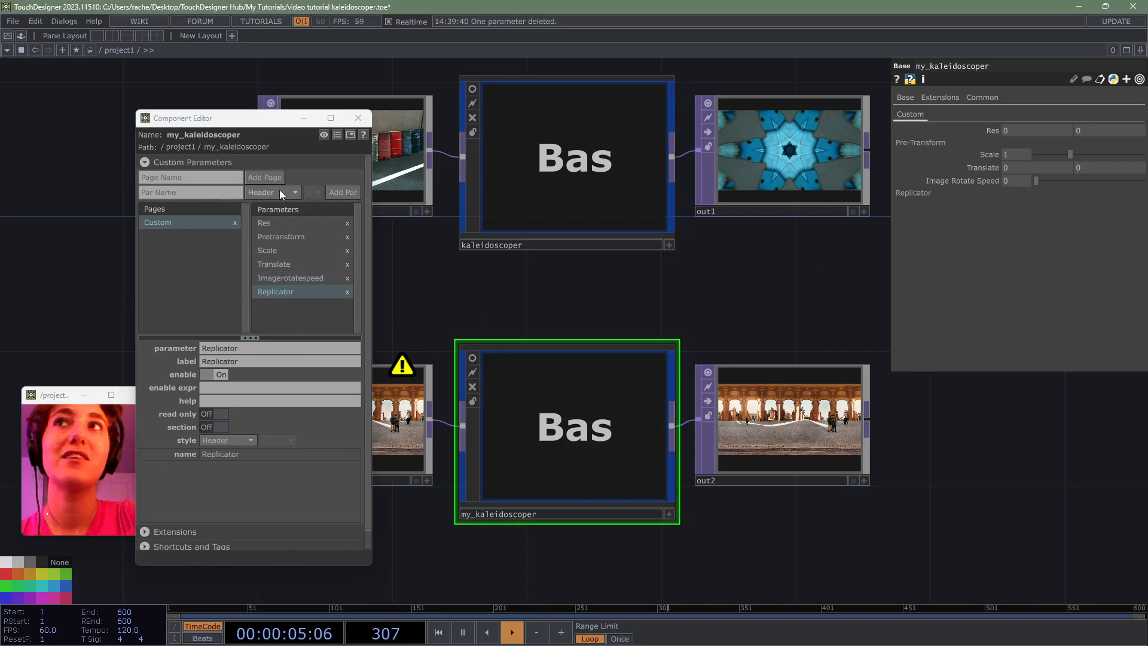
- Add a custom Int parameter named Segments below the Replicator header of my_kaleidoscoper
click(222, 192)
text(Segm)
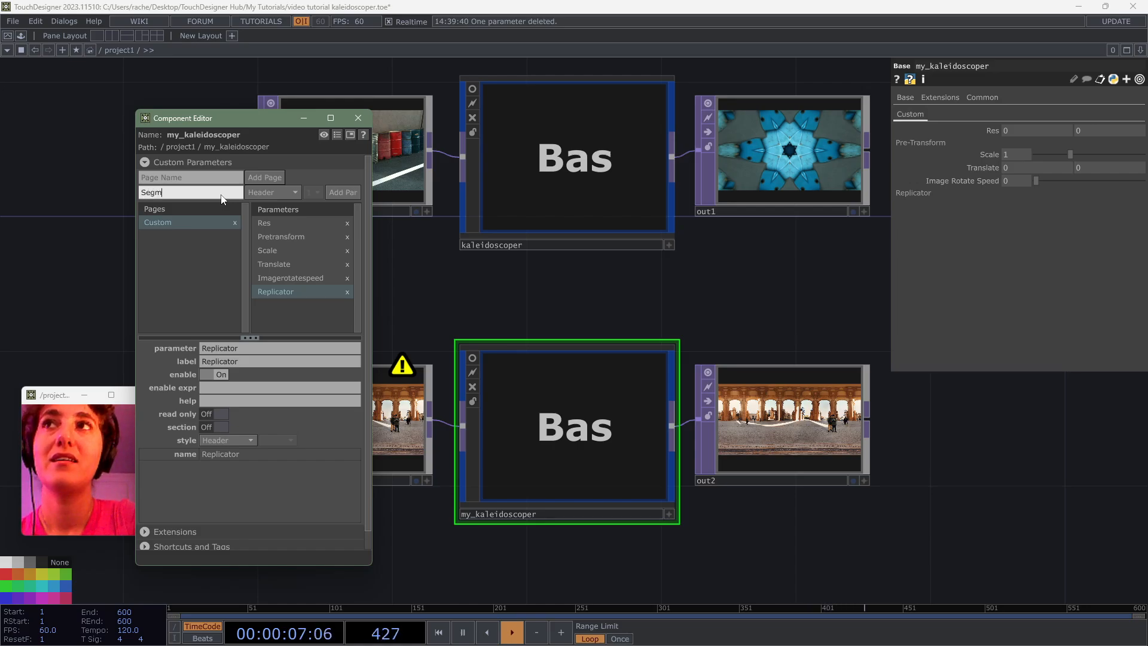
text(ents)
click(285, 195)
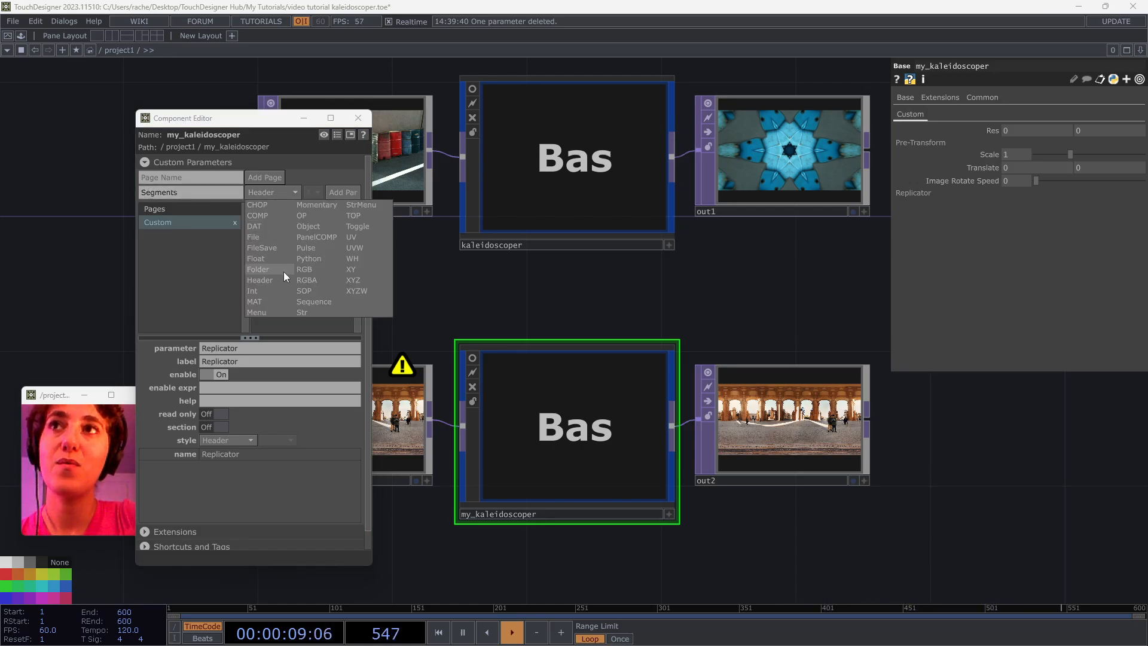
click(283, 291)
click(352, 191)
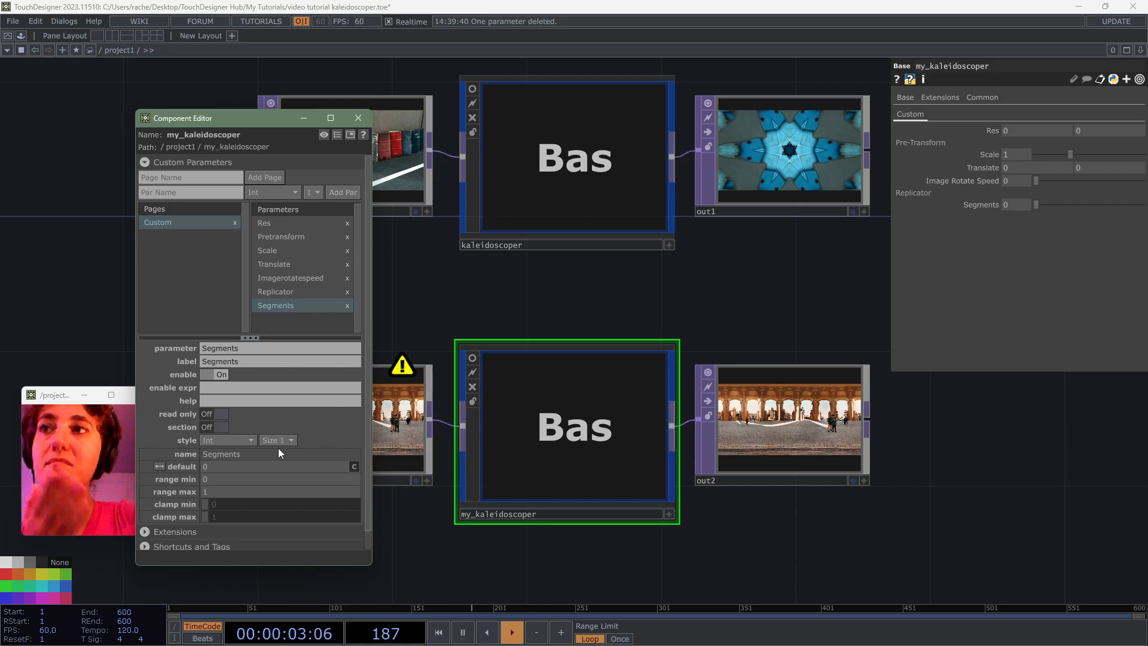
- Give the Segments parameter a default of 6 and a range from 2 to 10
click(215, 467)
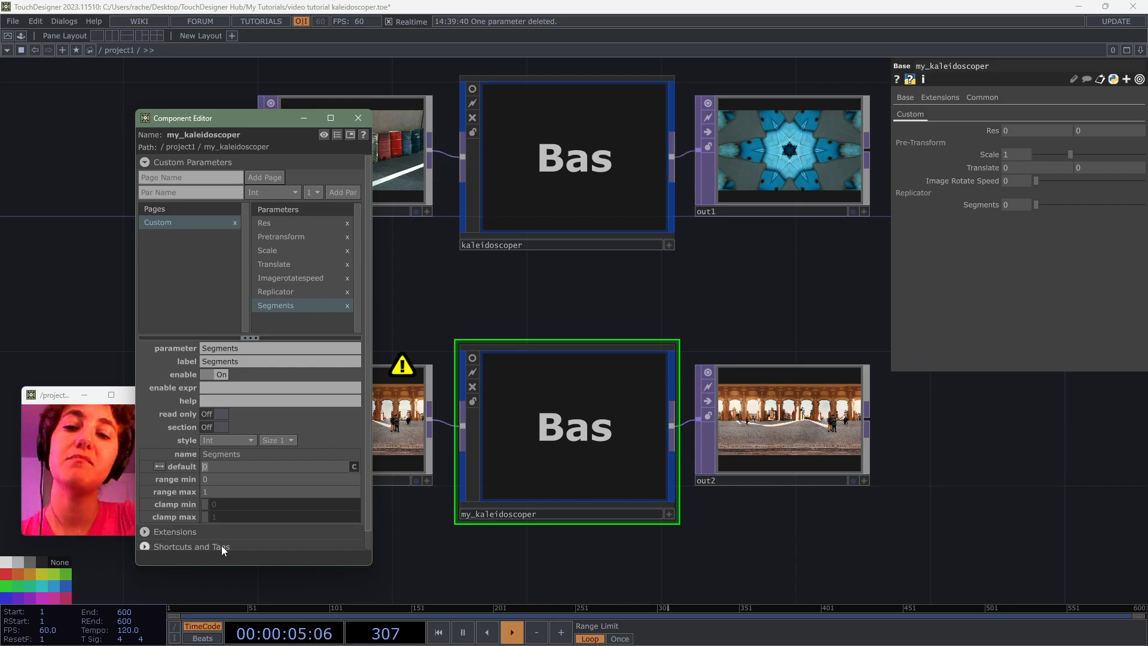
text(6)
click(240, 479)
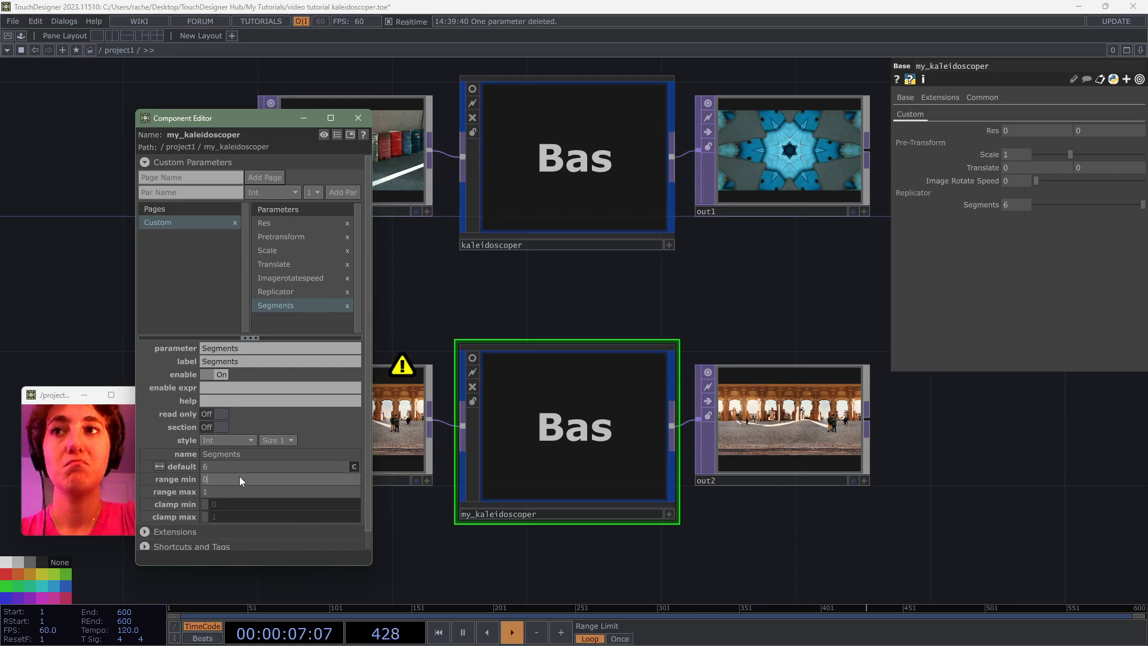
drag(239, 478, 198, 479)
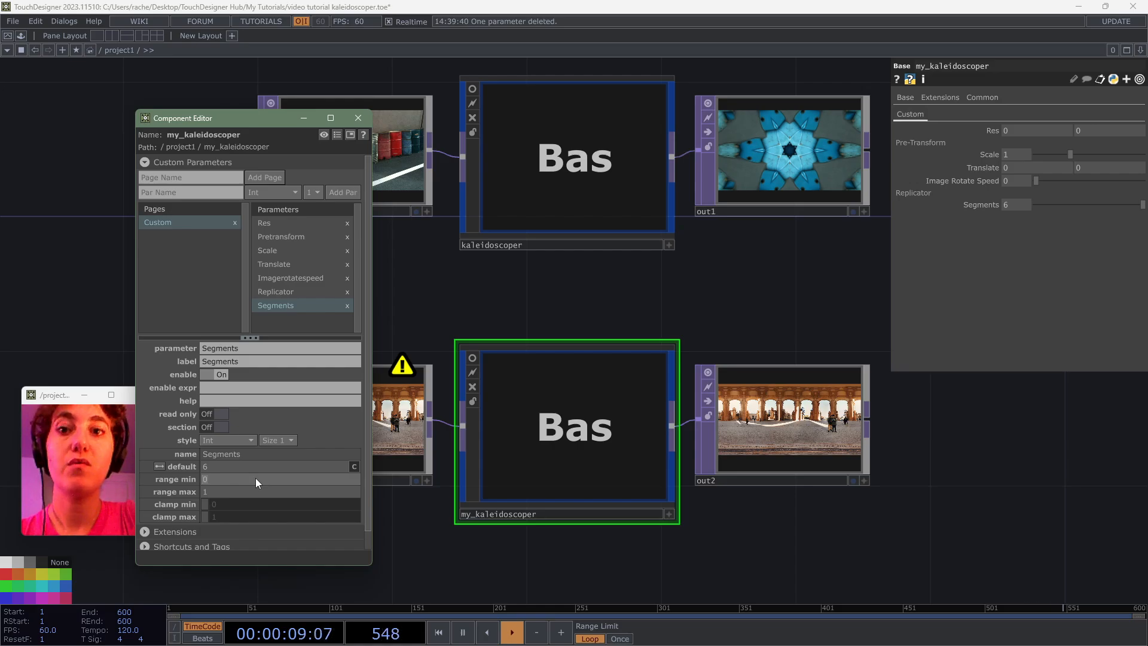
text(2)
key(Tab)
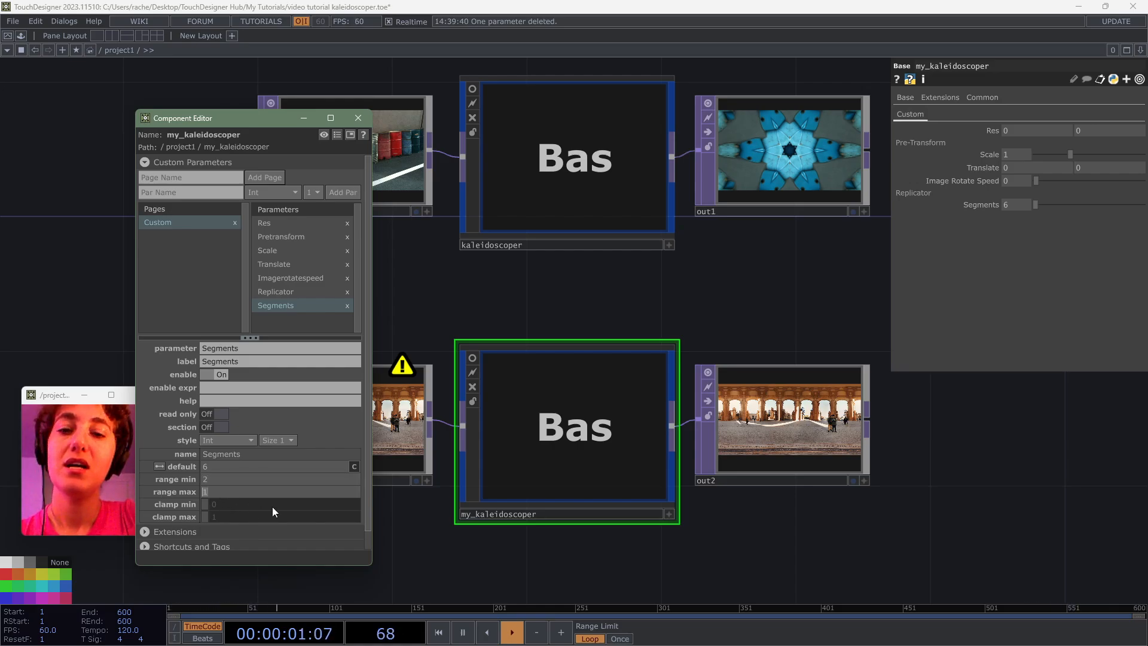
text(10)
key(Return)
click(431, 551)
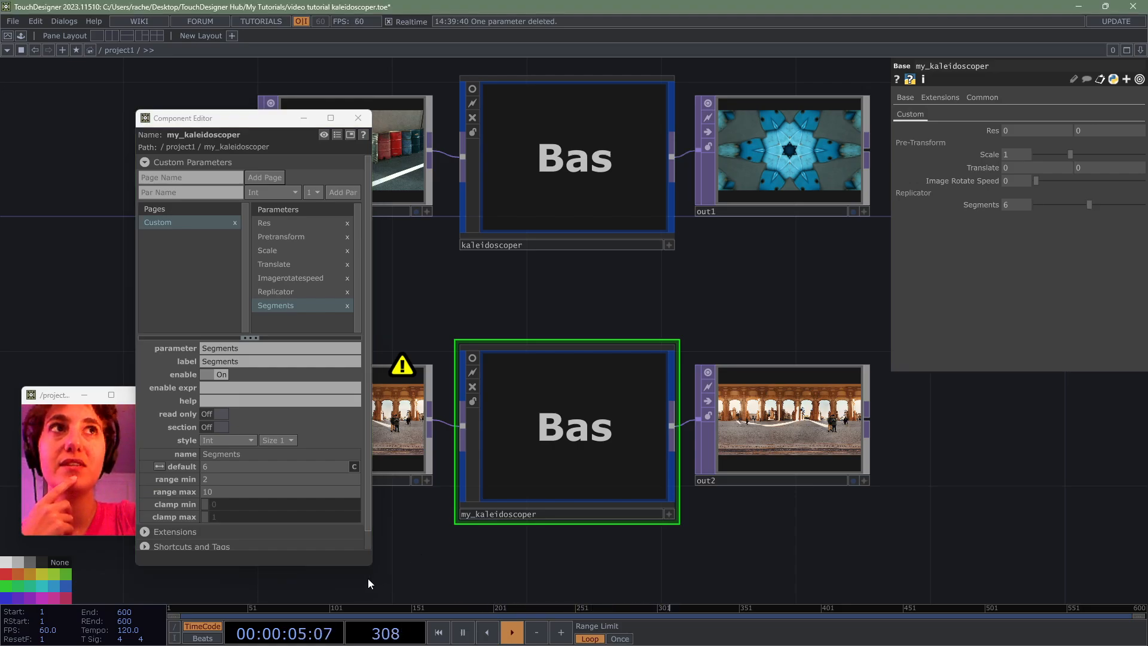
- Add a custom Header parameter named Post-Transform below Segments on my_kaleidoscoper, matching the layout of the finished kaleidoscoper
click(631, 135)
click(601, 462)
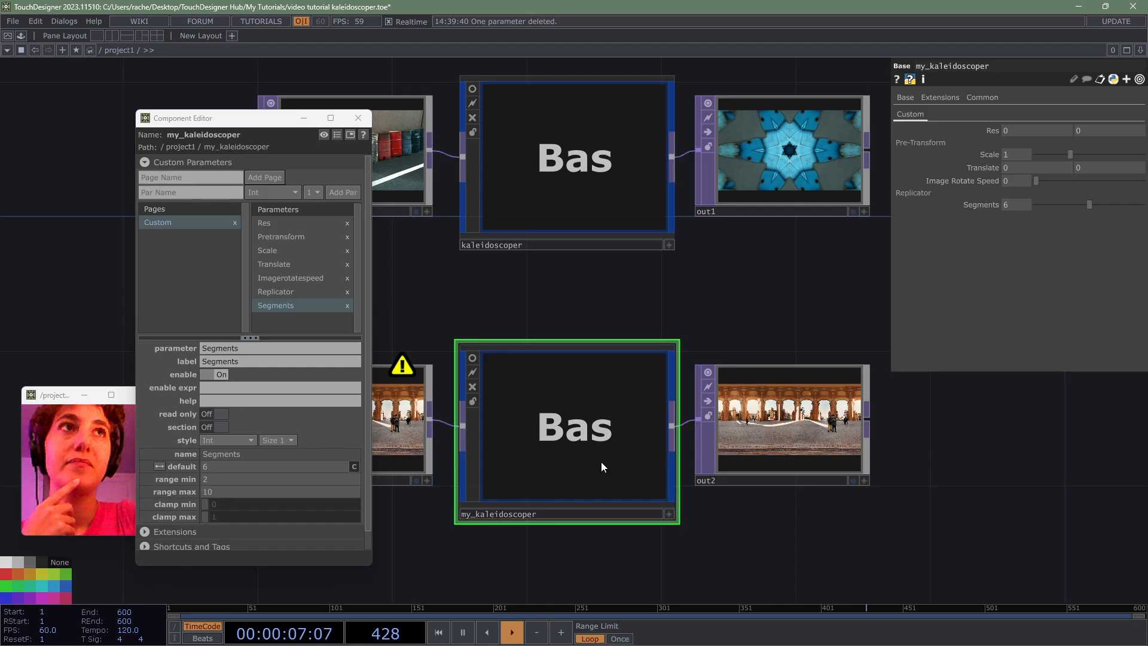
click(651, 203)
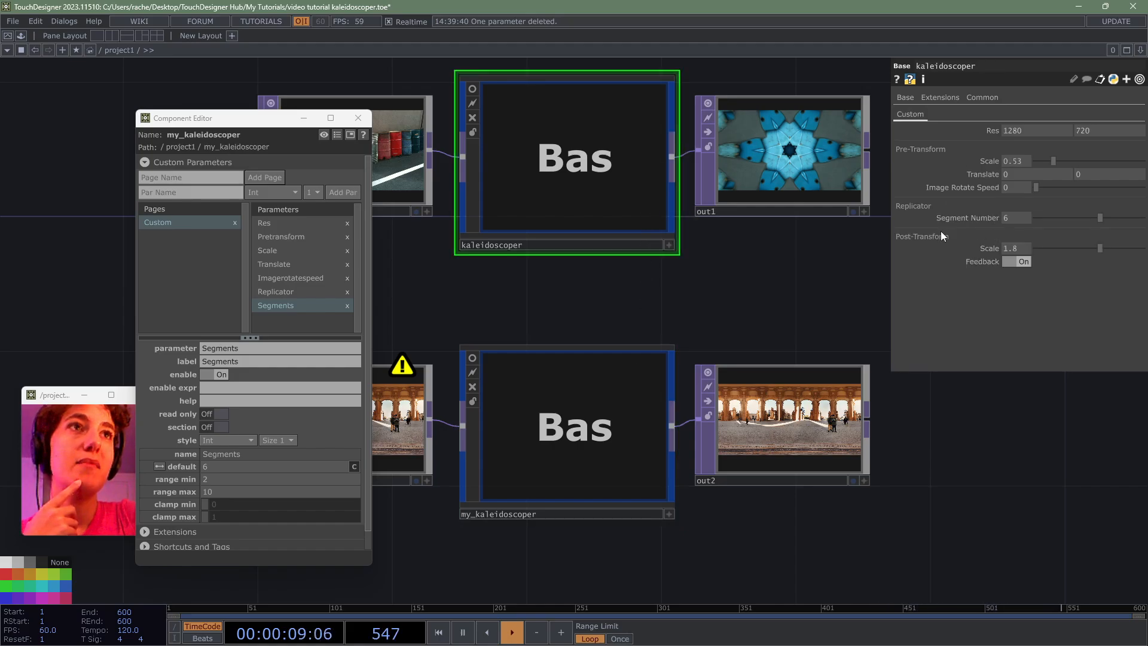
click(636, 423)
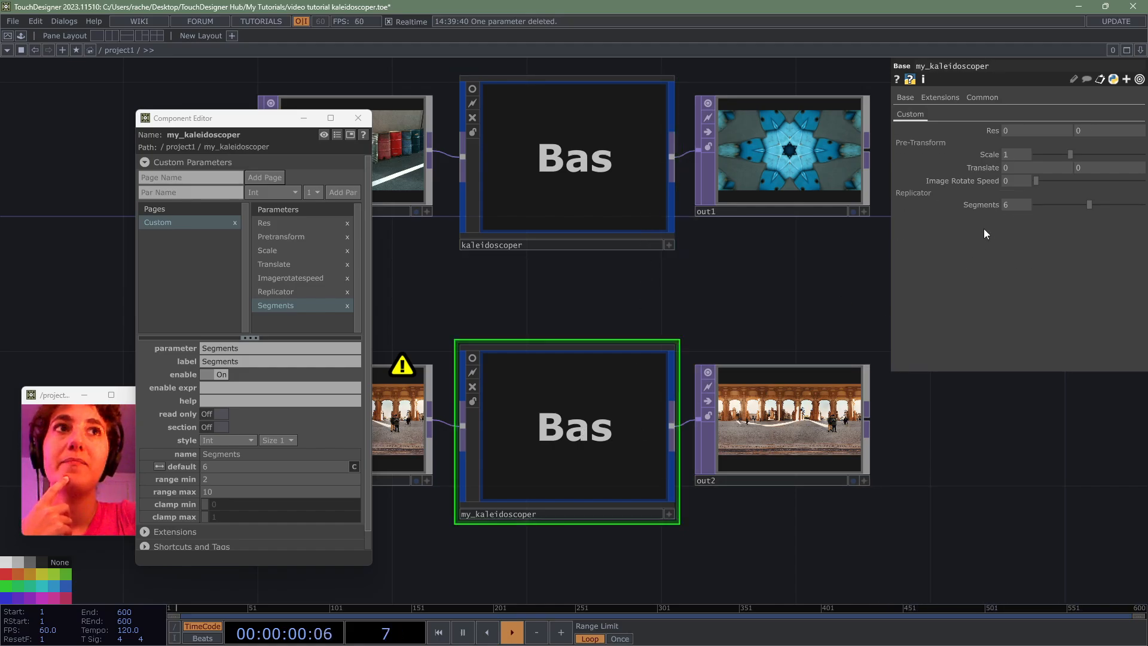
click(206, 198)
text(Post-T)
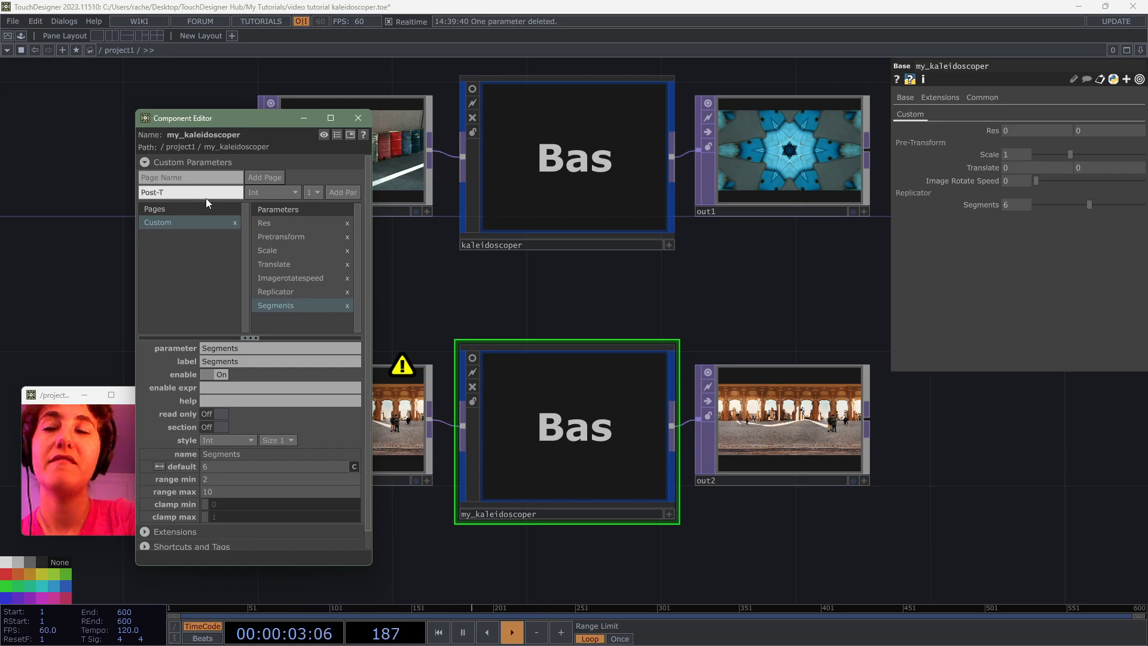
text(ransform)
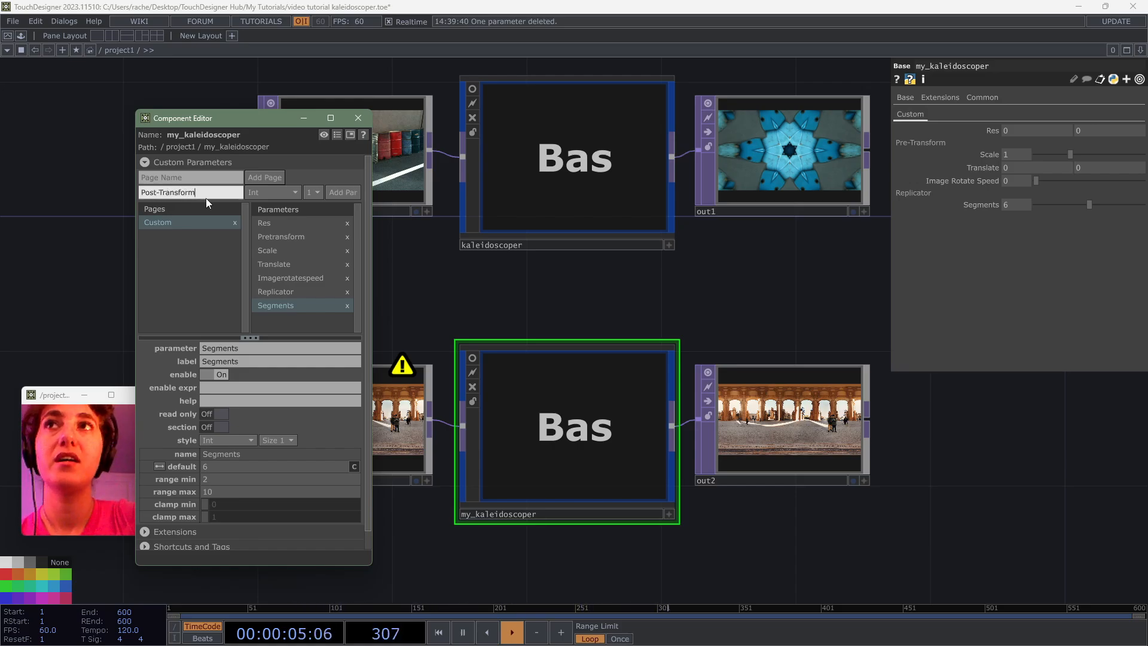
click(289, 190)
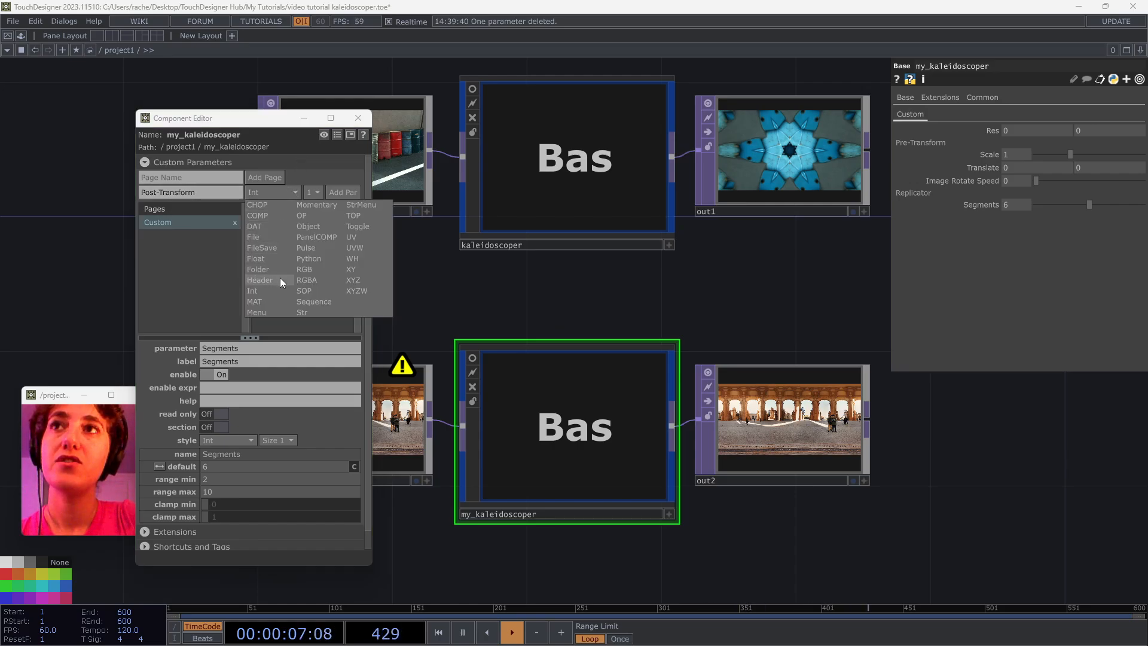
click(280, 277)
click(350, 192)
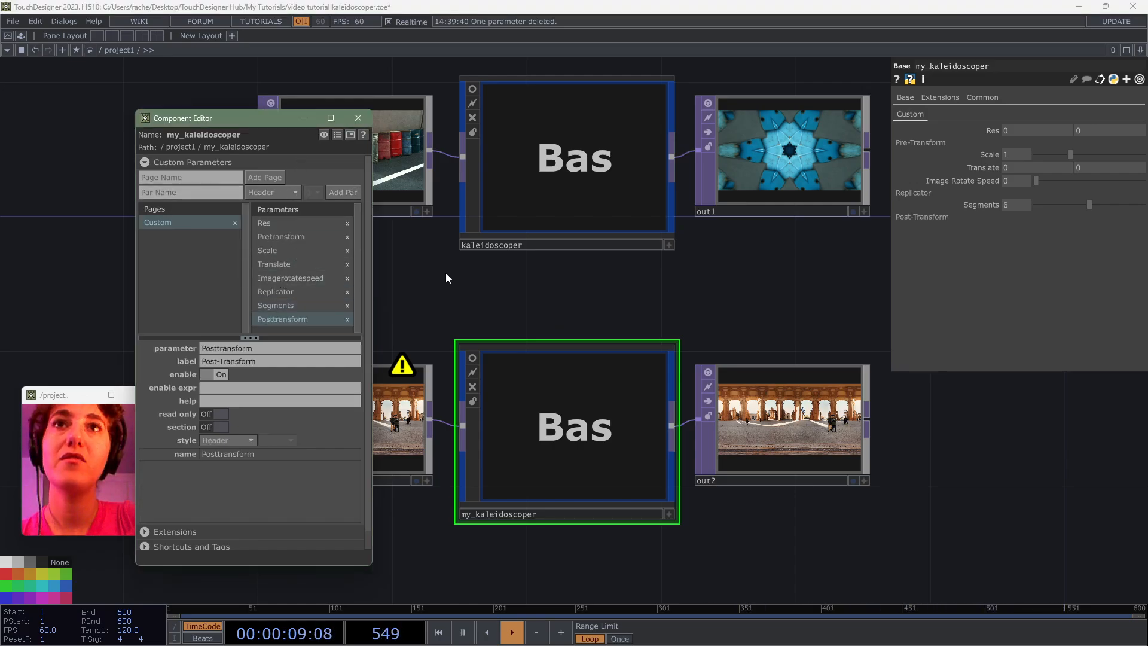
- Duplicate my_kaleidoscoper's Scale parameter, move the copy below the Post-Transform header and label it Scale
click(548, 174)
click(614, 382)
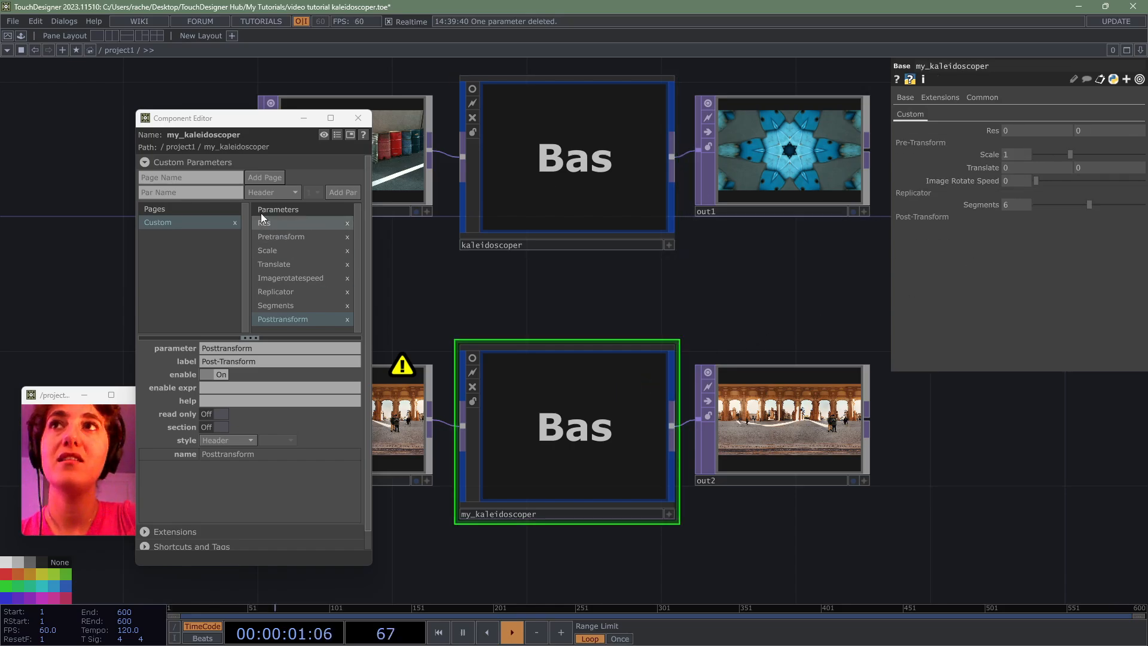
click(274, 246)
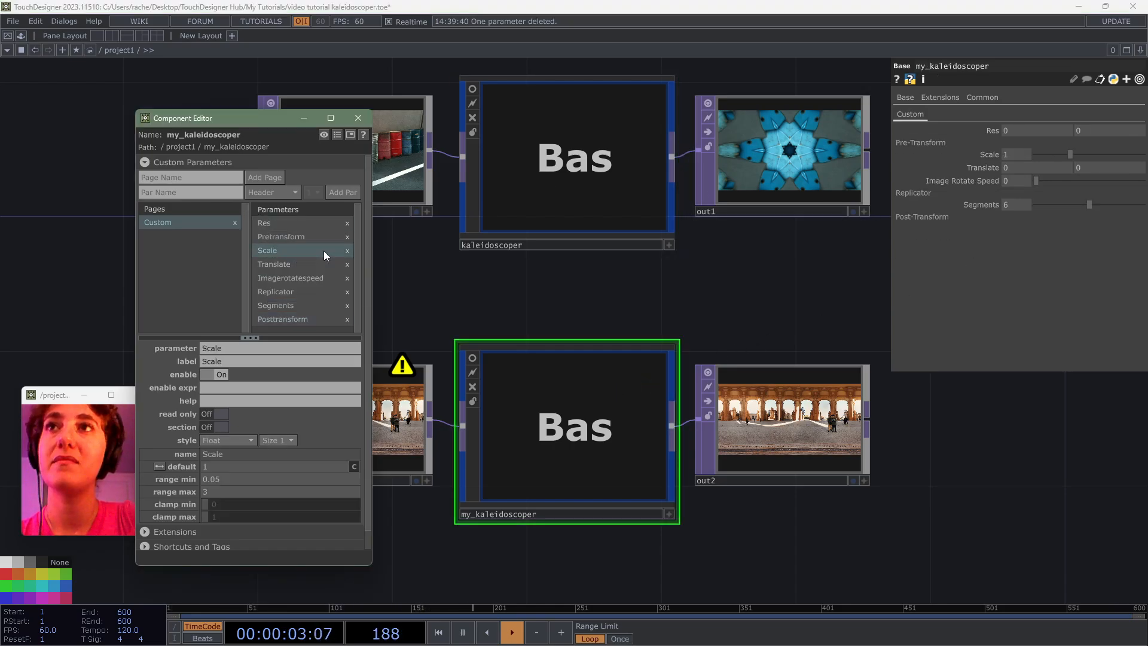
key(ctrl+c)
key(ctrl+v)
drag(309, 263, 318, 326)
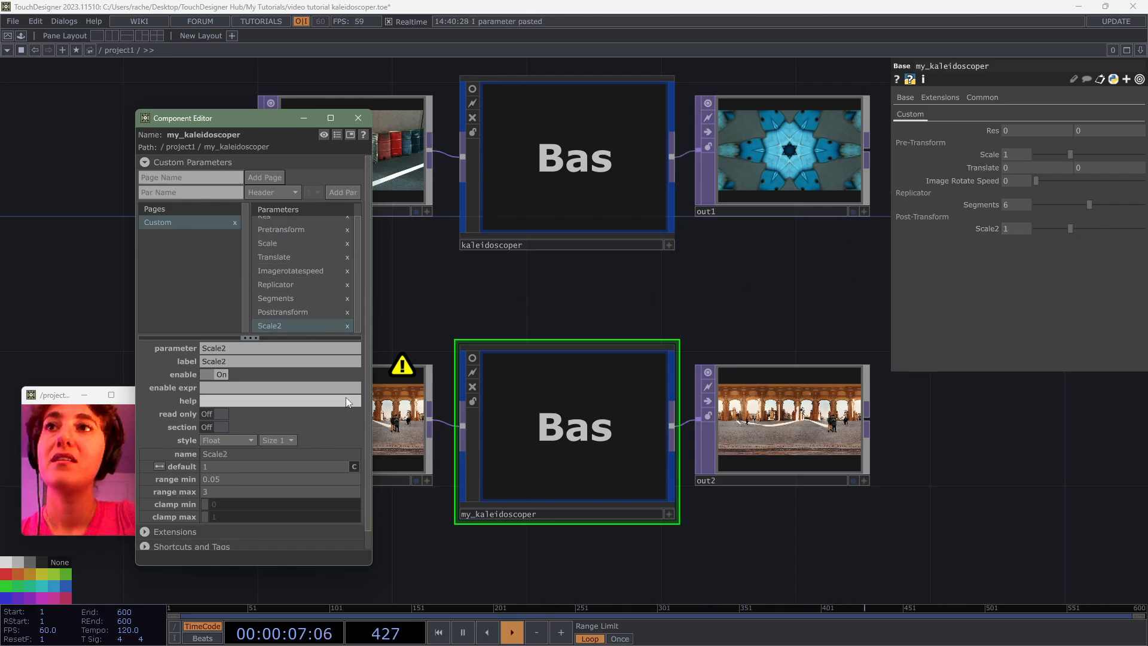
click(302, 361)
key(Return)
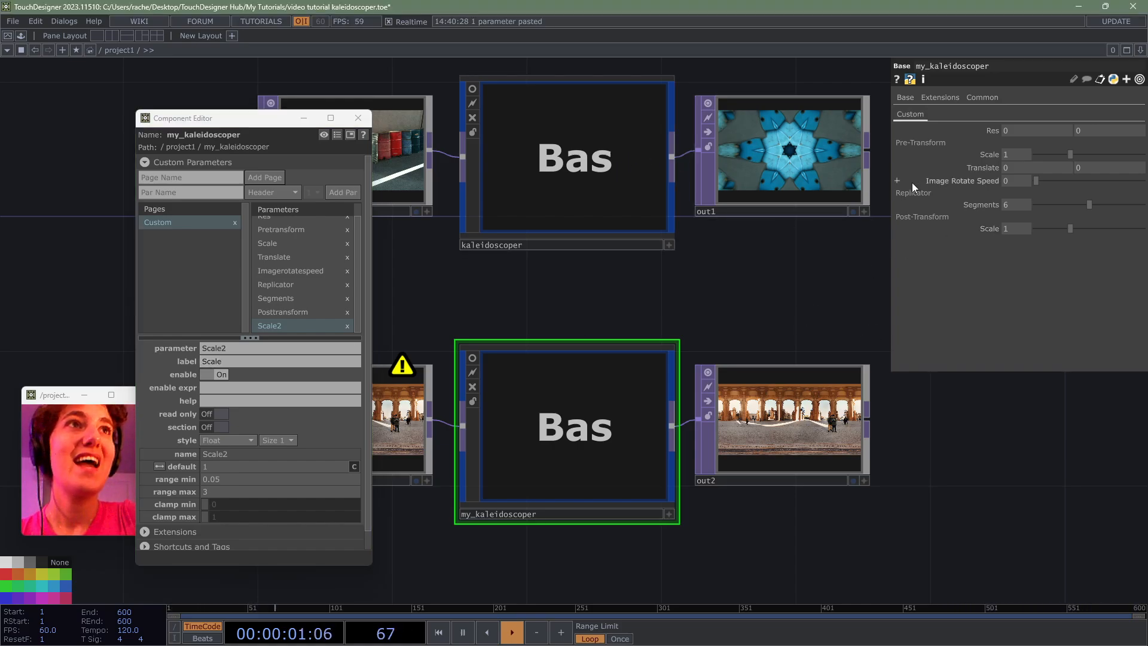
- Add a custom Toggle parameter named Feedback below the Post-Transform Scale on my_kaleidoscoper
click(650, 179)
click(617, 386)
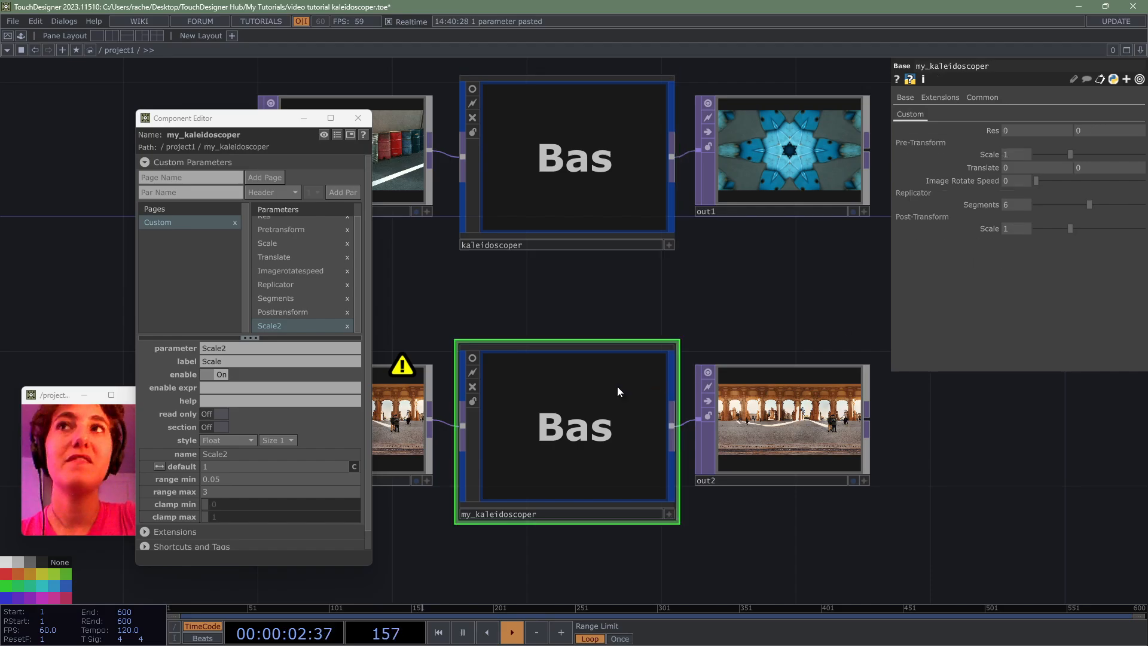
click(218, 195)
text(Feedback)
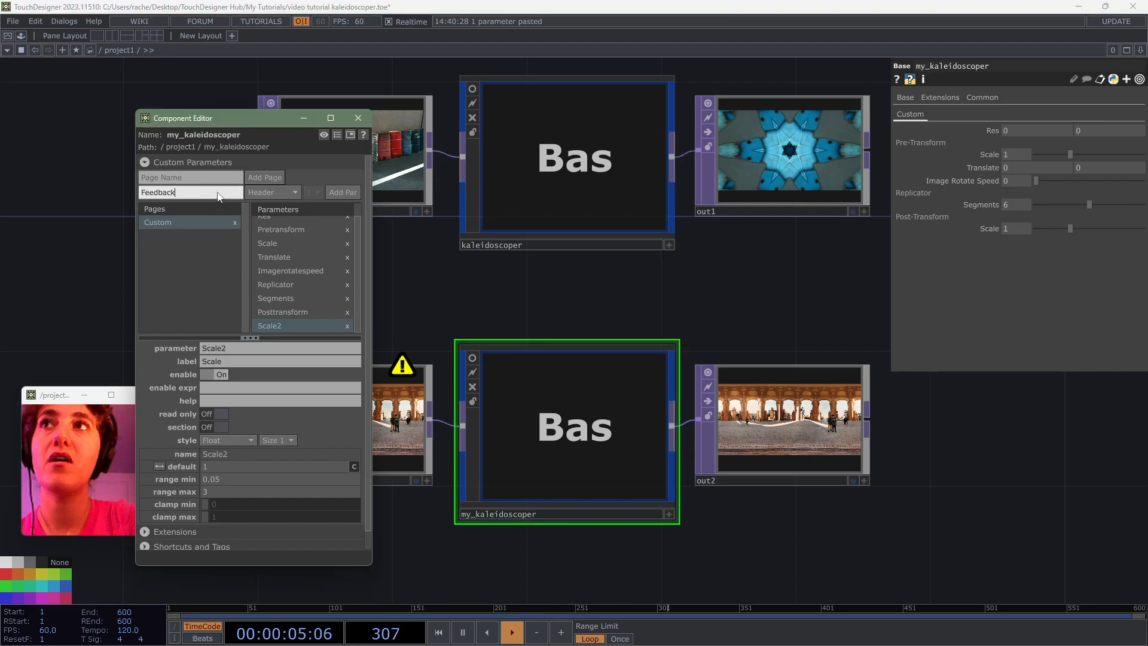
click(288, 191)
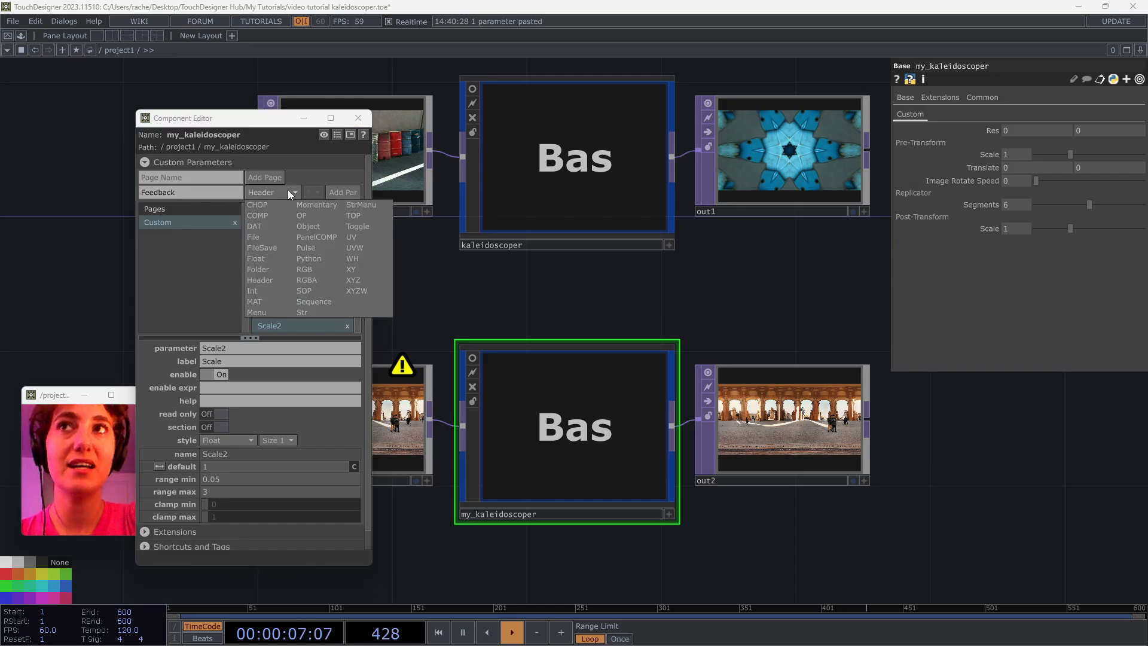
click(371, 226)
click(344, 192)
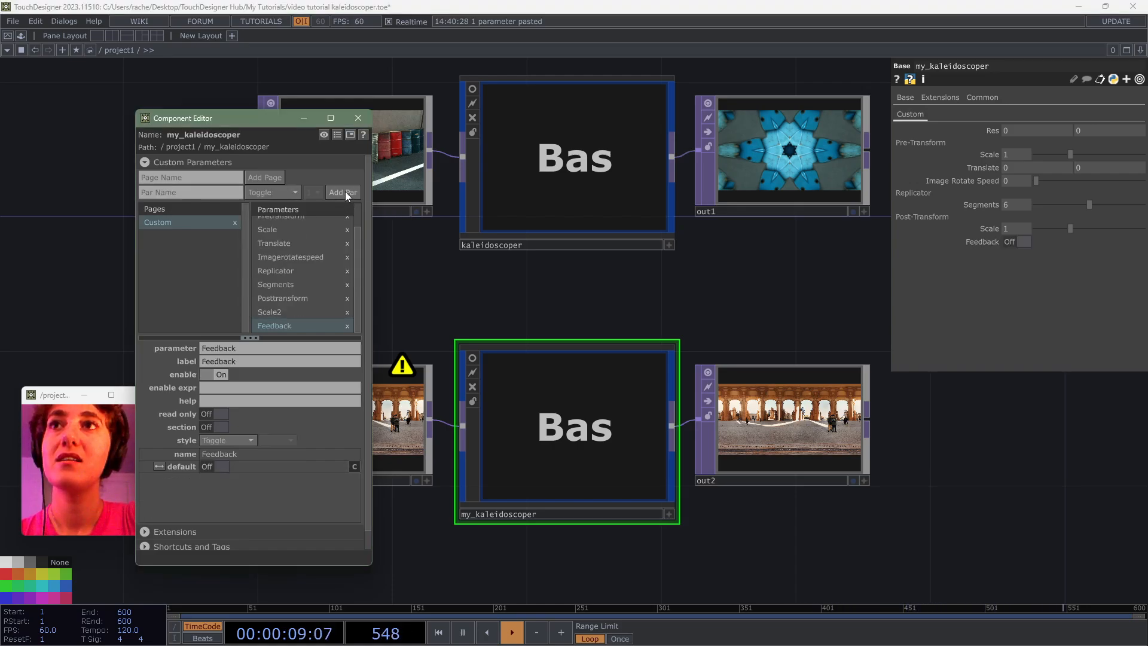
- Turn on the section option for the Pre-Transform, Replicator and Post-Transform headers to match the finished kaleidoscoper's dividers
click(580, 230)
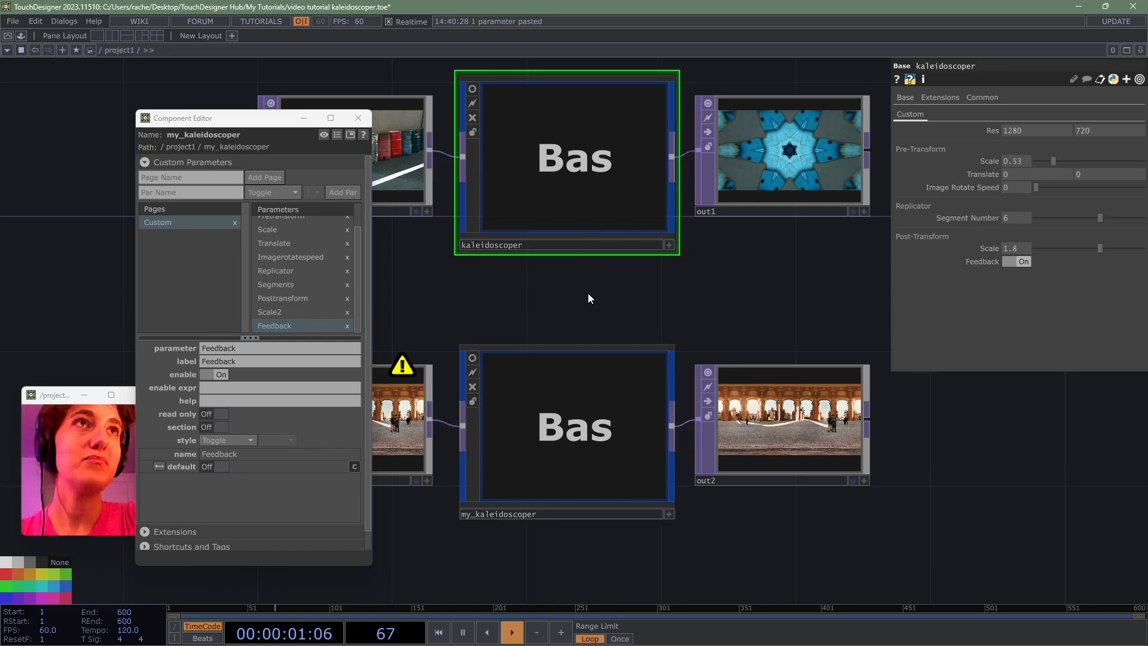
click(611, 393)
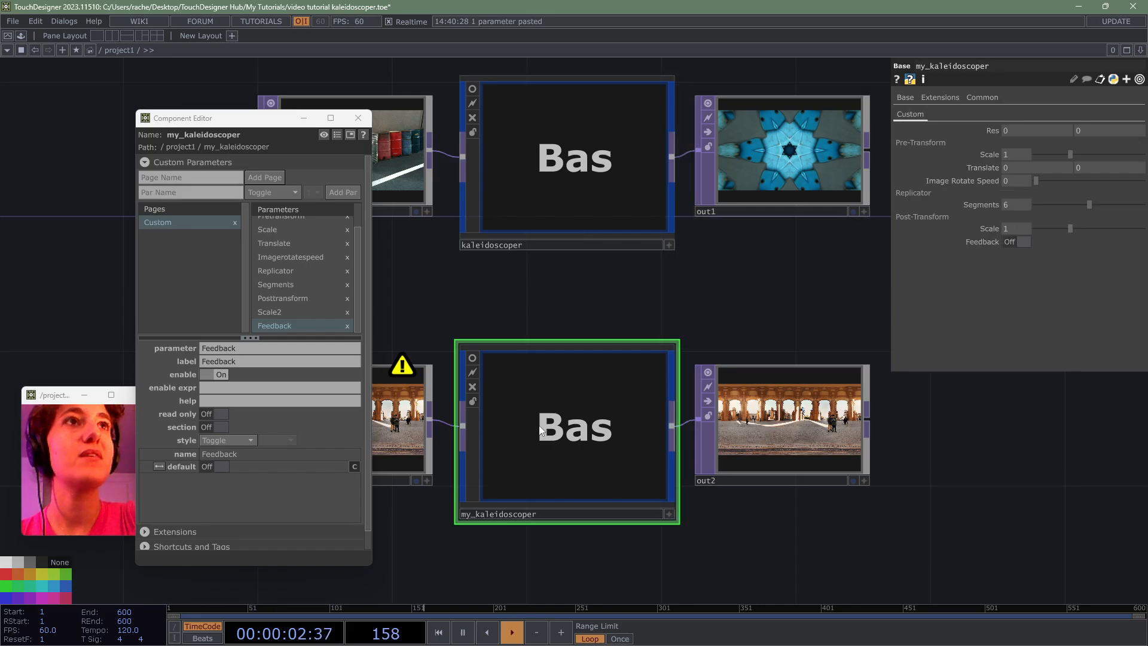
click(655, 167)
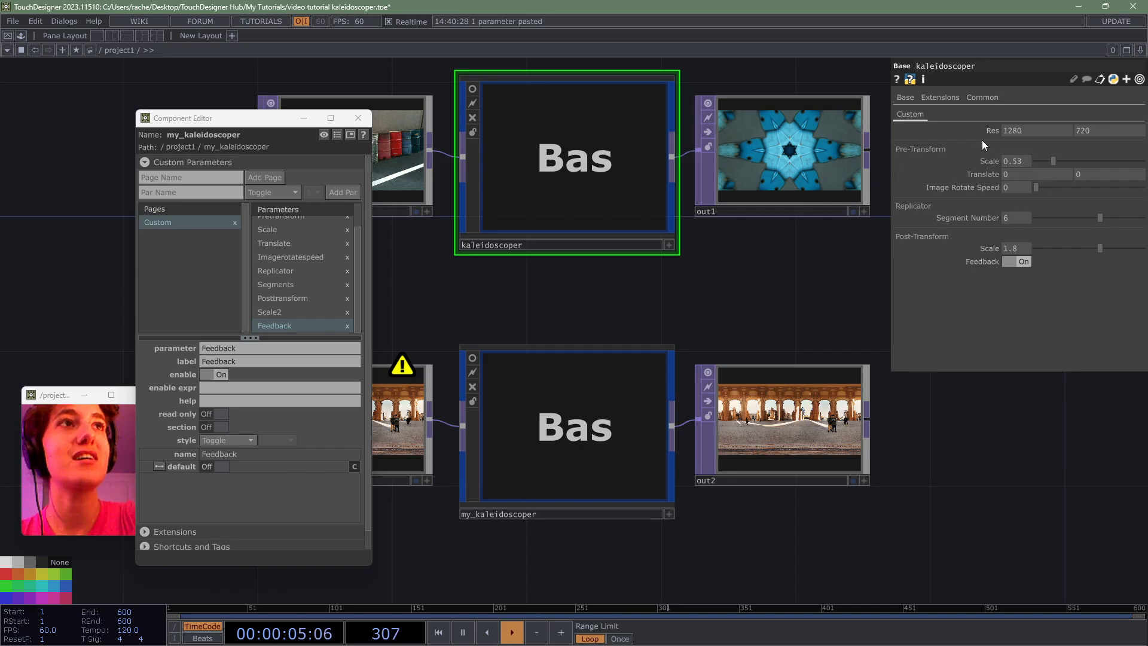
click(637, 381)
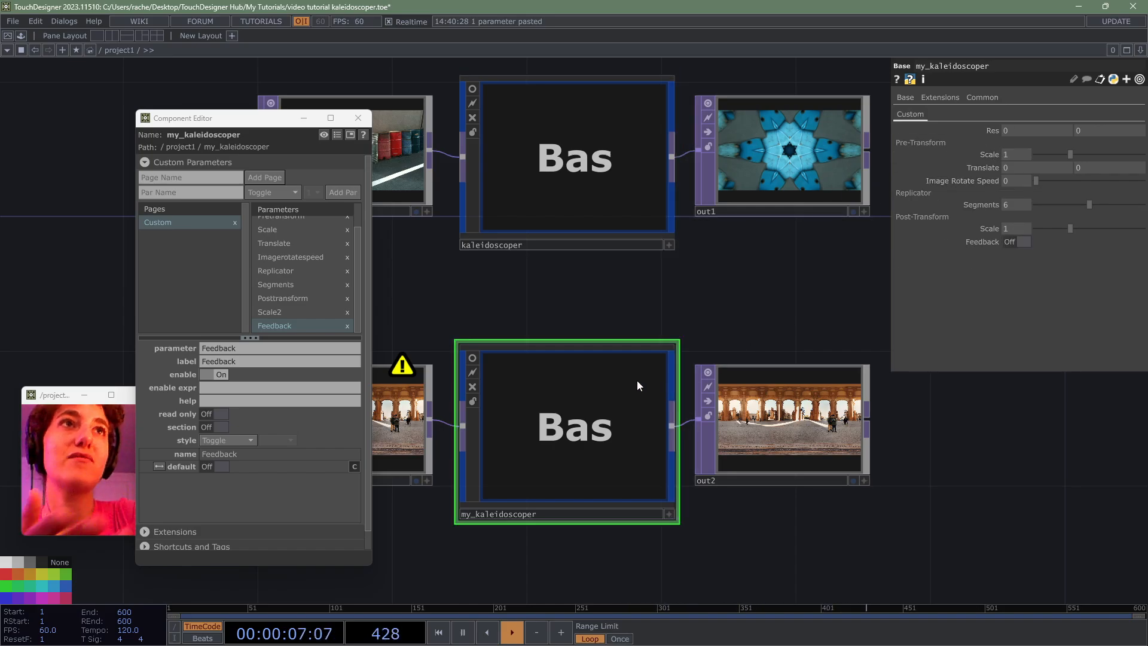
scroll(267, 275, up, 2)
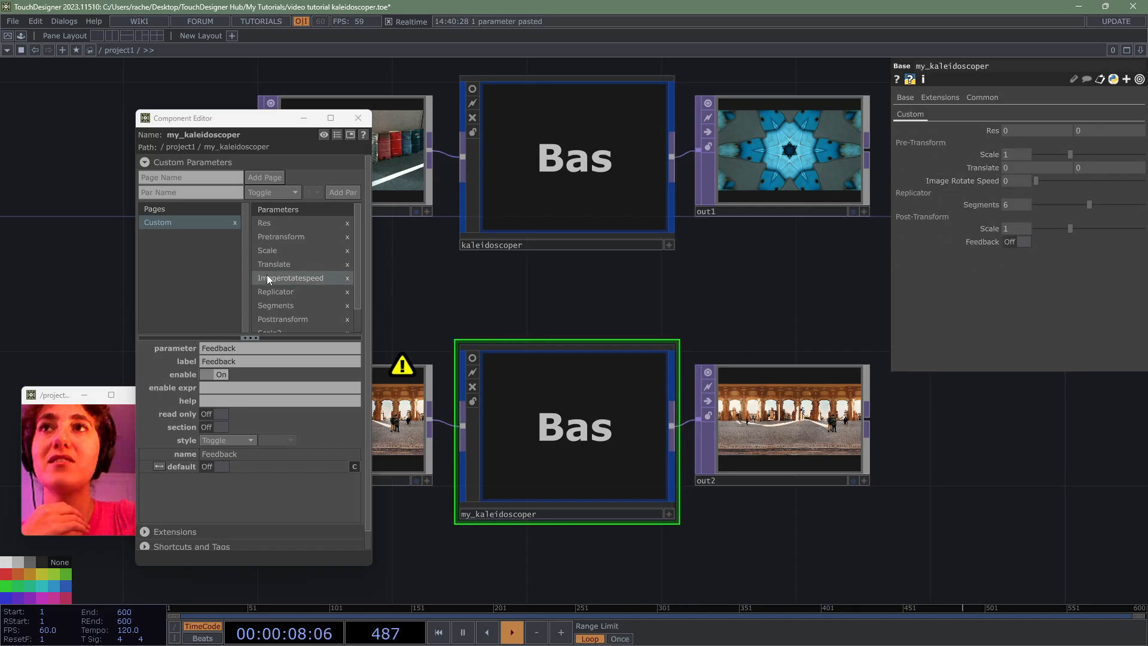
click(289, 238)
click(217, 426)
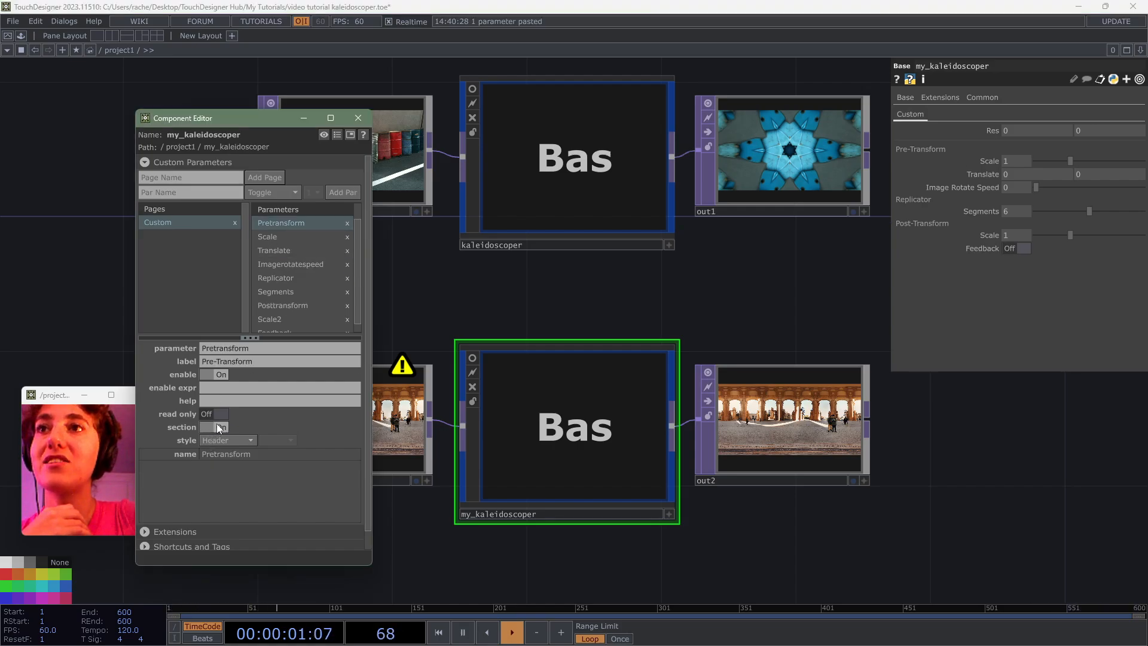
click(275, 278)
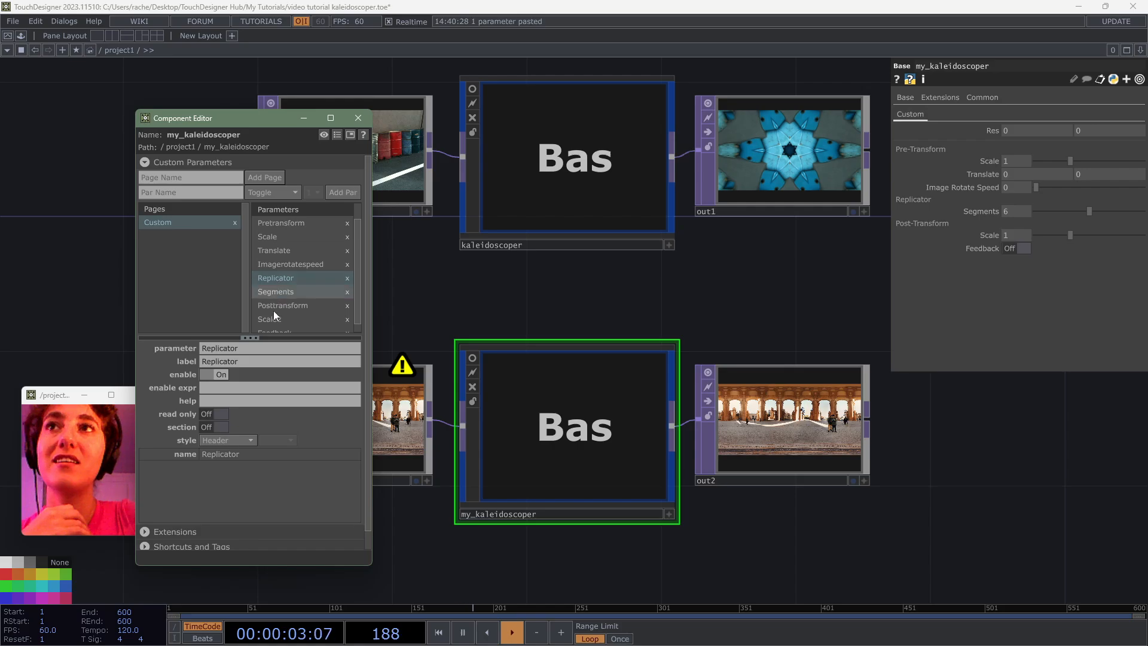
click(217, 427)
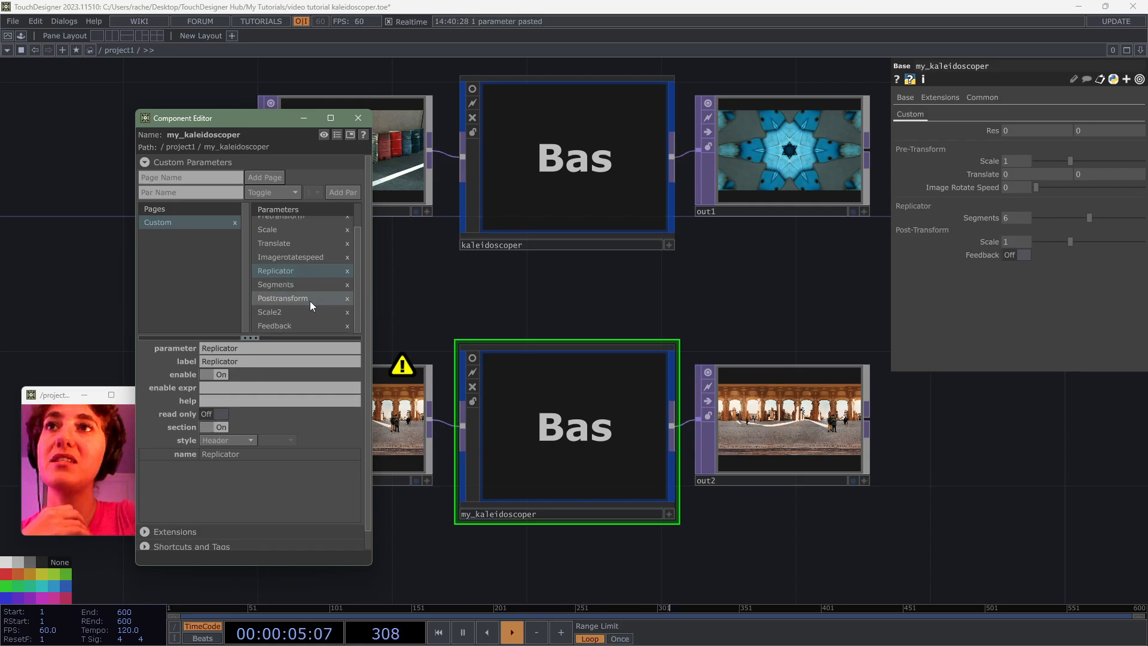
click(309, 299)
click(219, 429)
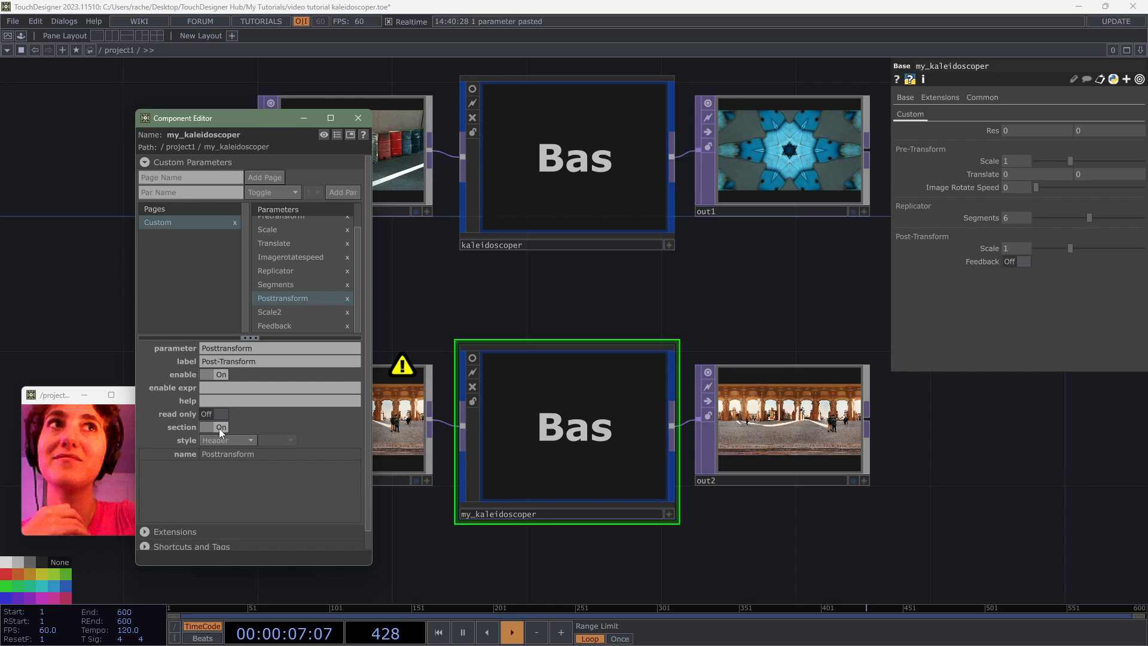
- Close the Component Editor and set my_kaleidoscoper's Res values to 1280 and 720
click(359, 119)
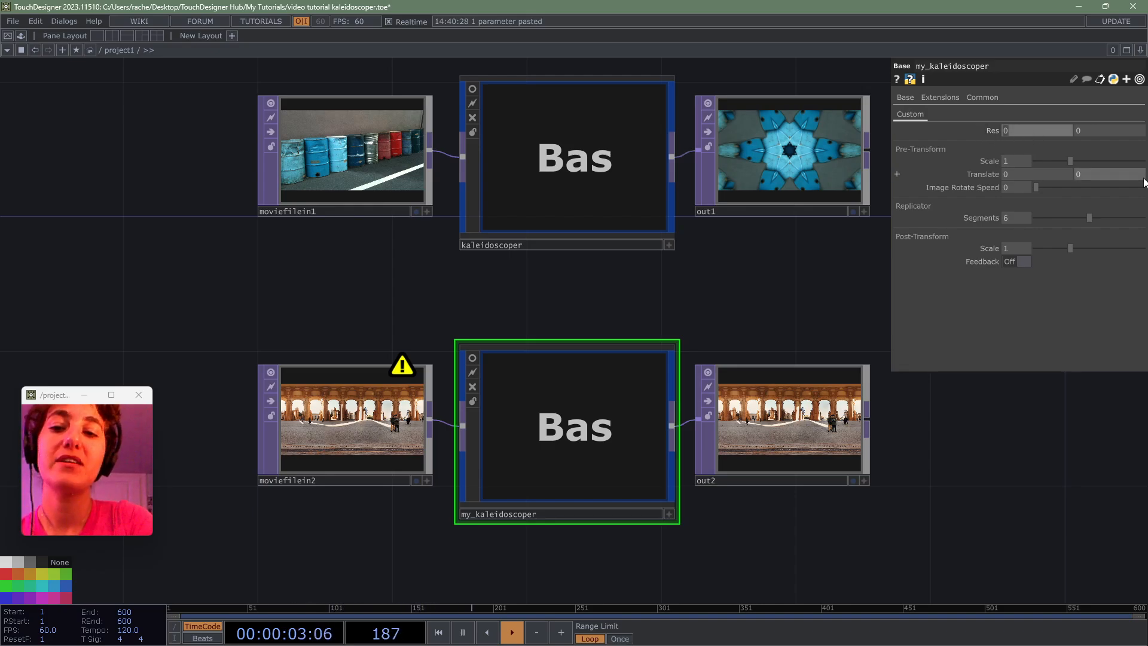
text(1280)
key(Tab)
text(7)
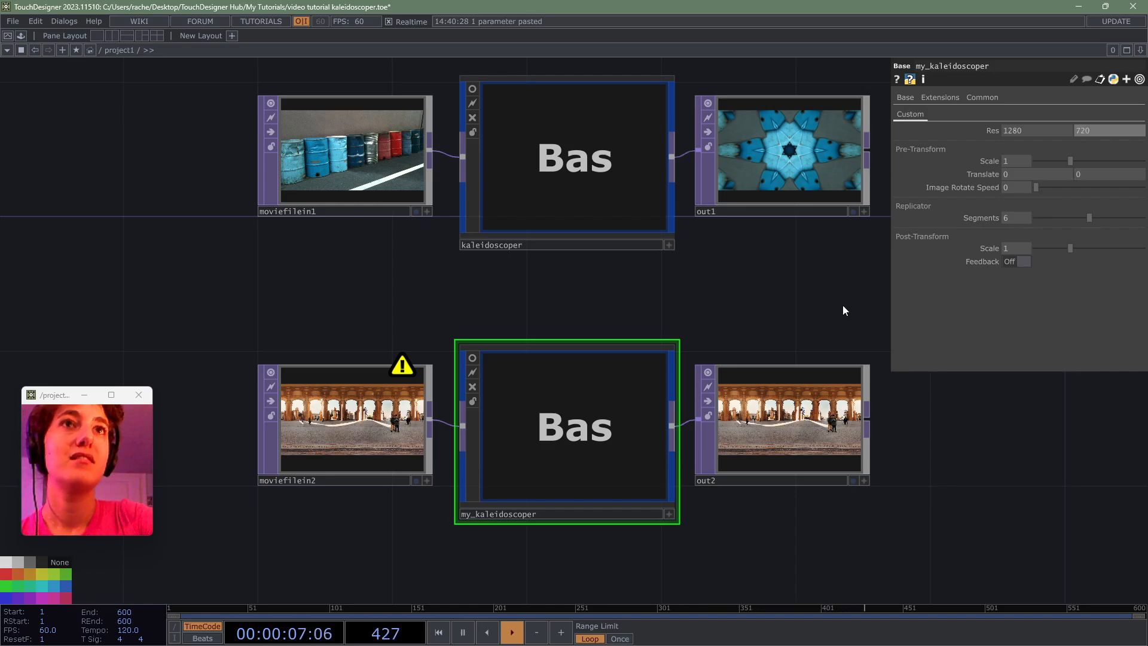
key(Return)
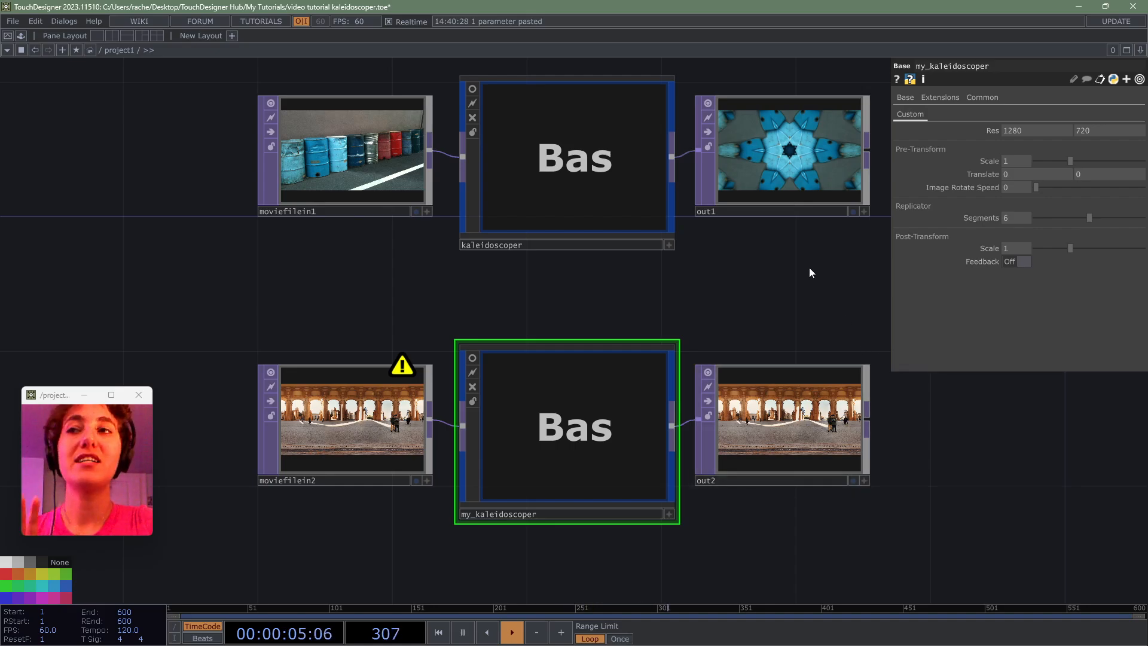
- Enter the finished kaleidoscoper component and examine the par6 Parameter CHOP in its Pre-Transform section
click(623, 197)
key(i)
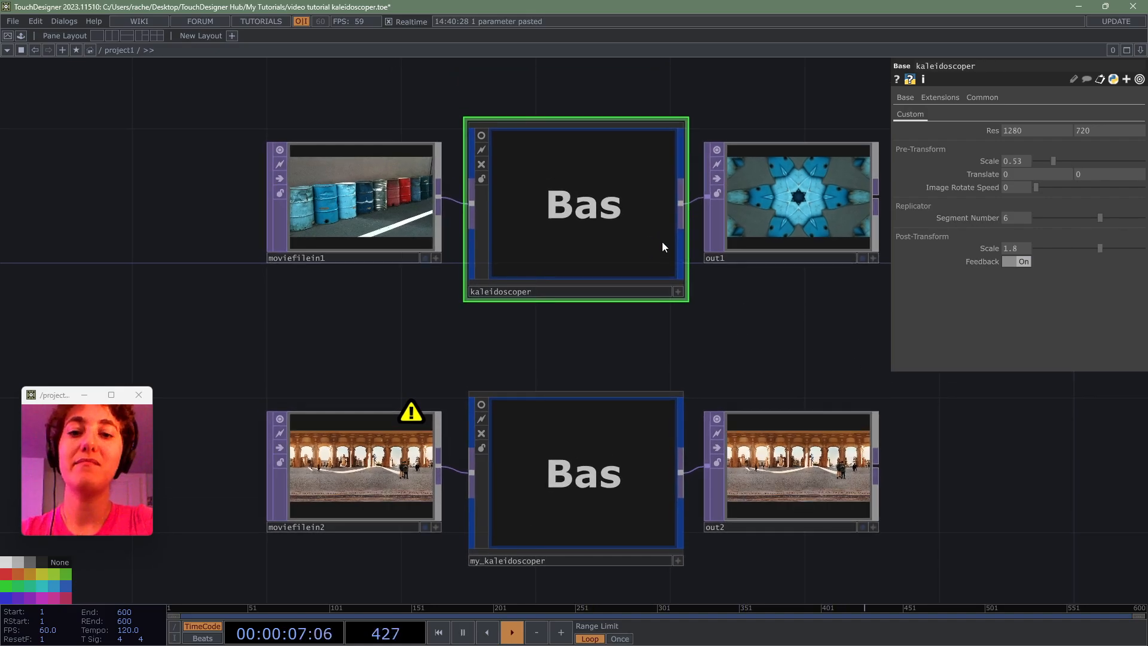
scroll(641, 228, up, 10)
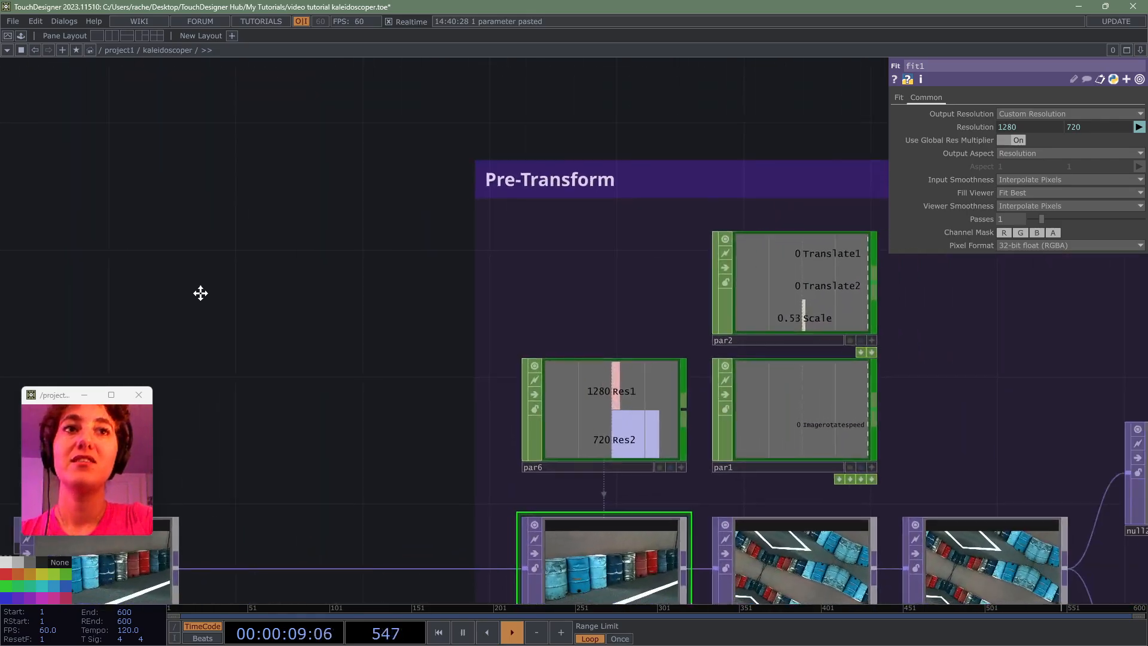
click(405, 408)
drag(317, 364, 354, 293)
scroll(598, 363, up, 5)
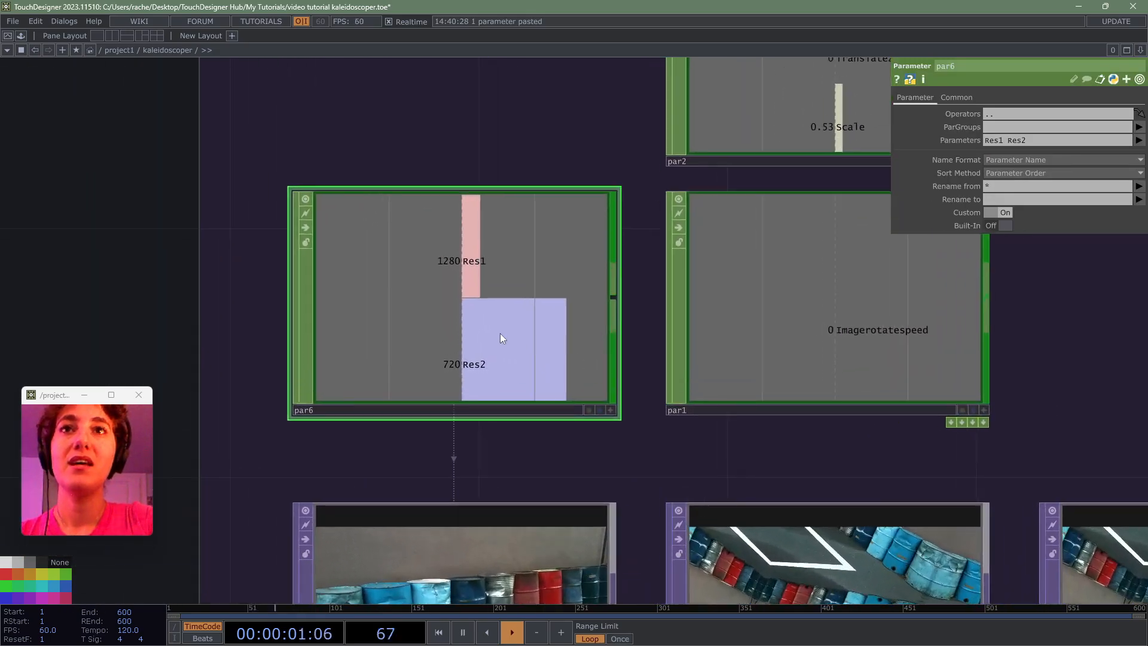
- Place a Parameter CHOP in the empty area beside par6 in the kaleidoscoper network
drag(126, 200, 893, 419)
key(Tab)
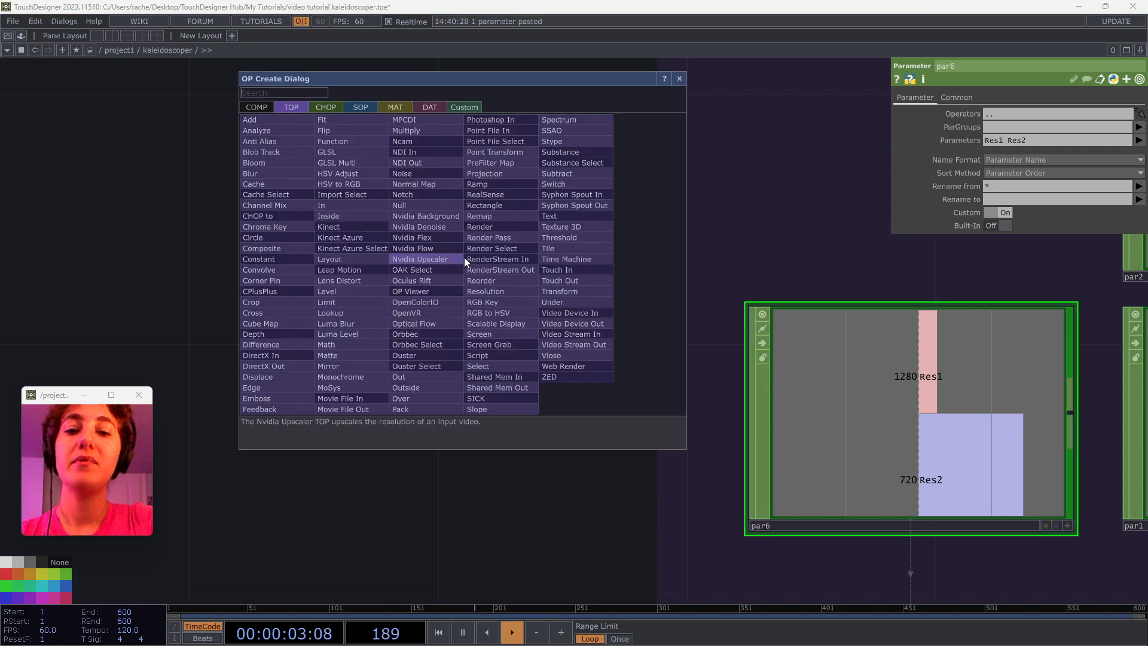
text(par)
click(324, 105)
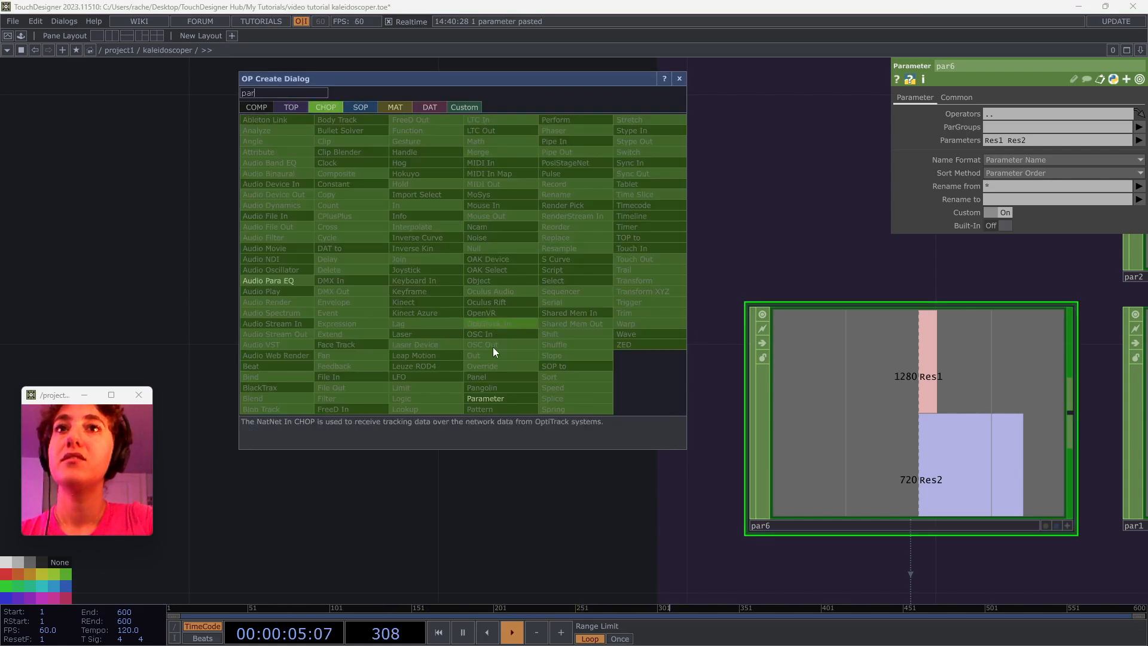
click(485, 399)
click(439, 337)
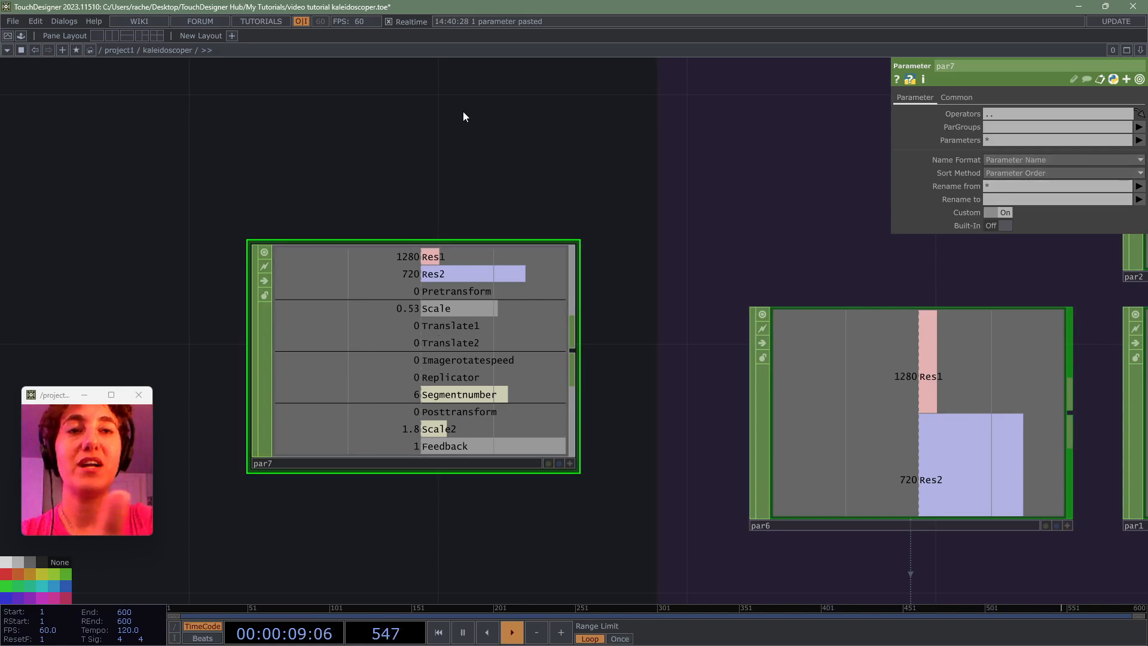
- Delete the newly placed Parameter CHOP from the kaleidoscoper network
scroll(479, 110, down, 3)
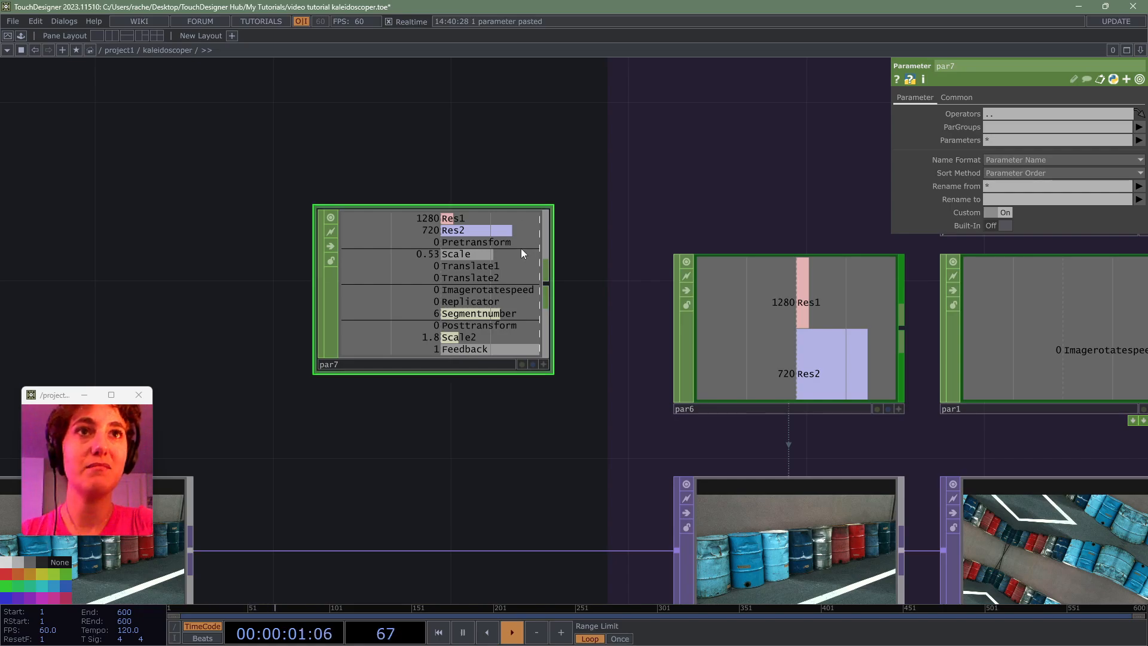
scroll(518, 239, up, 2)
key(Delete)
scroll(473, 264, up, 1)
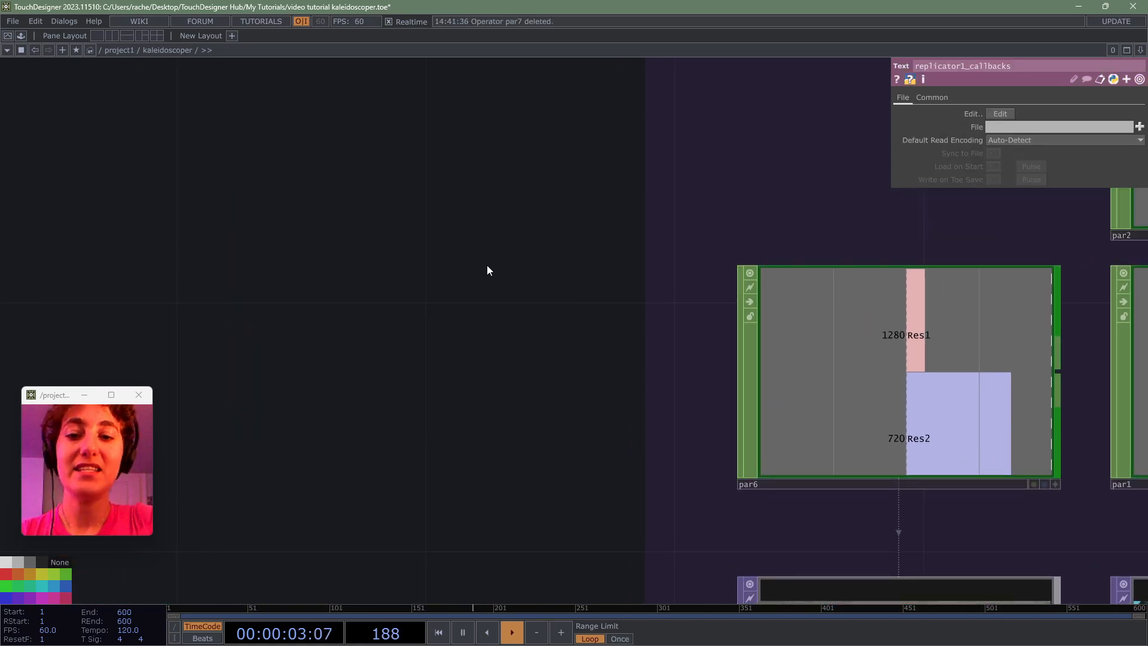
- Leave the finished kaleidoscoper and enter the my_kaleidoscoper component's network
key(u)
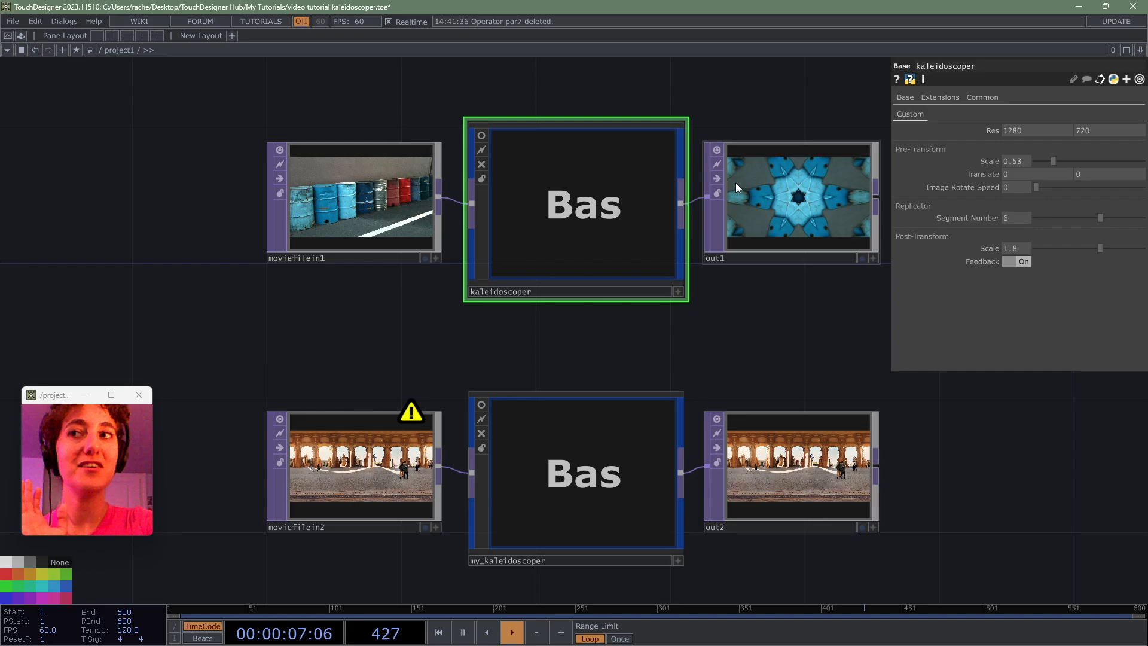
drag(964, 512, 939, 469)
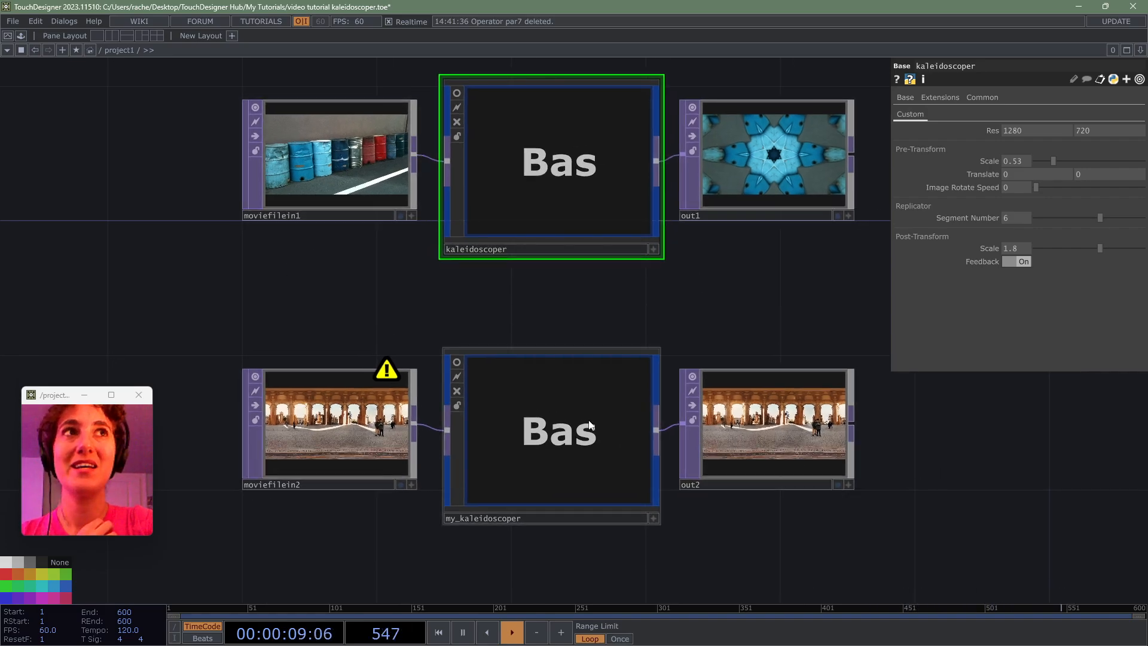
click(617, 436)
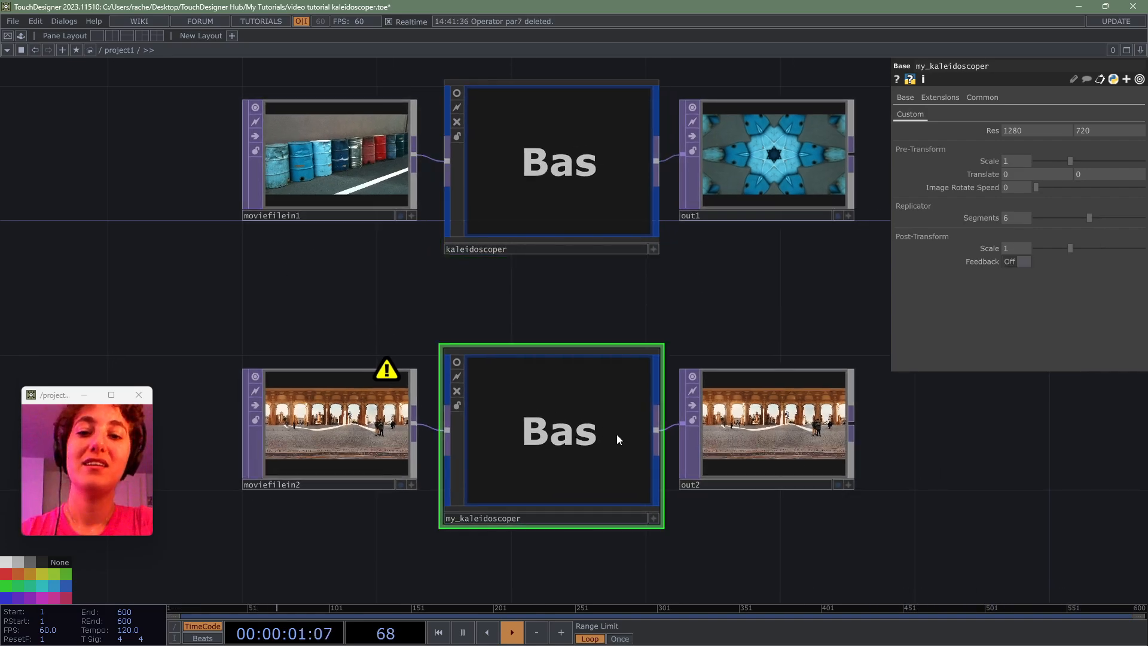
key(i)
scroll(412, 245, down, 3)
drag(424, 227, 532, 226)
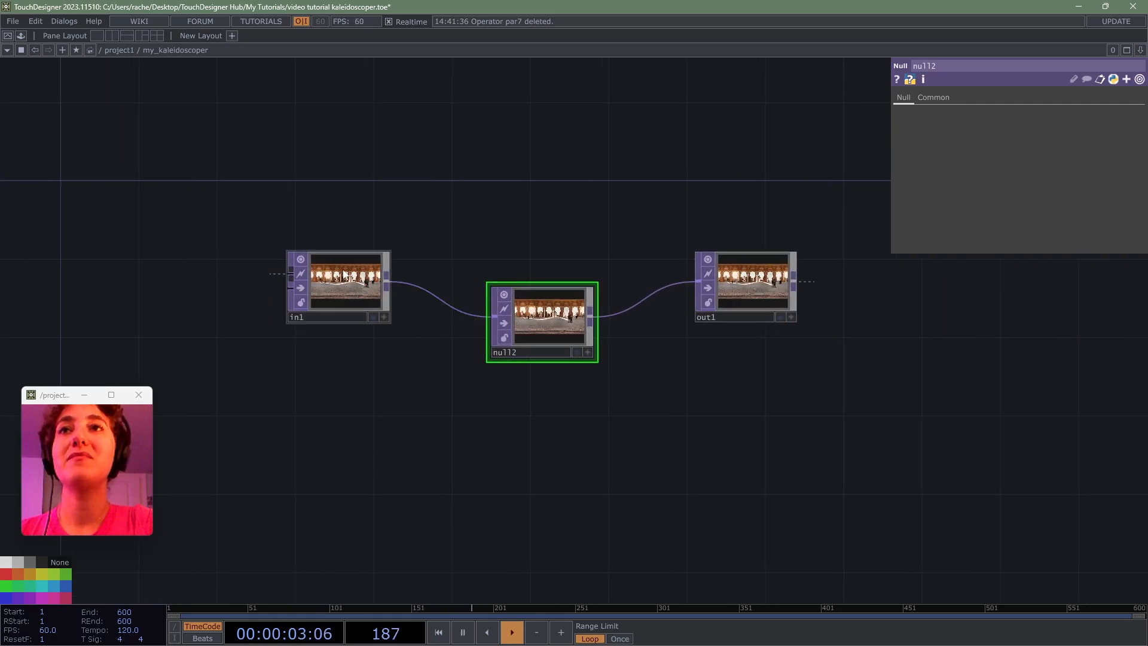
- Spread in1, null2 and out1 apart in one row, leaving a wide gap between in1 and null2
drag(345, 290, 217, 306)
drag(542, 333, 502, 314)
drag(745, 295, 856, 310)
drag(613, 432, 672, 419)
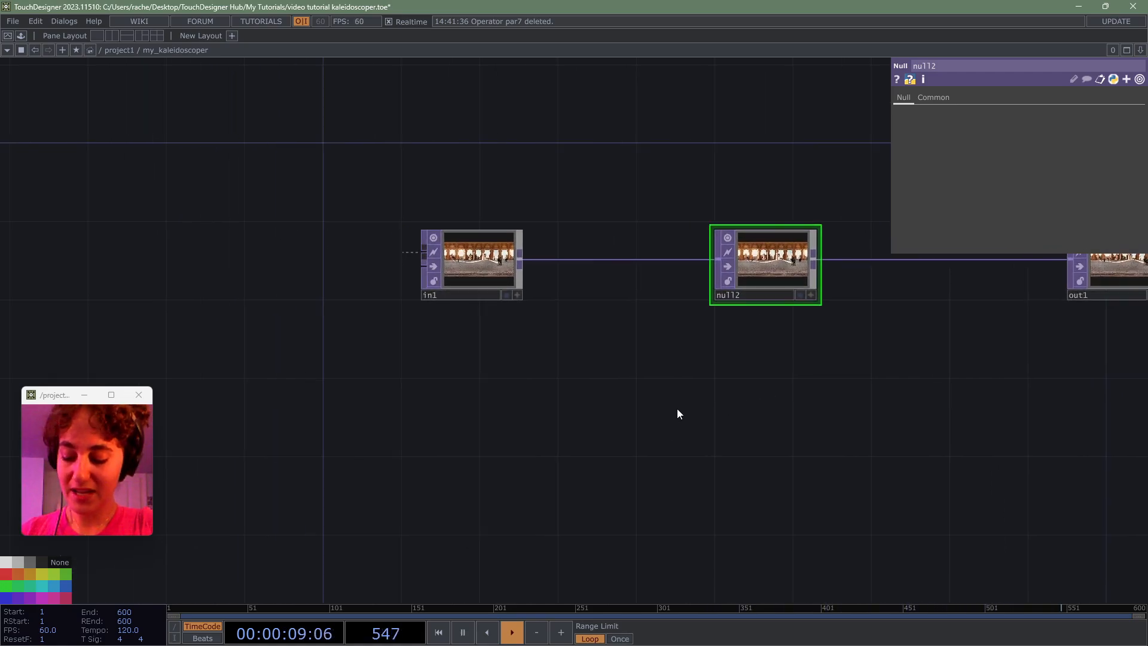
drag(468, 270, 113, 273)
drag(533, 369, 706, 369)
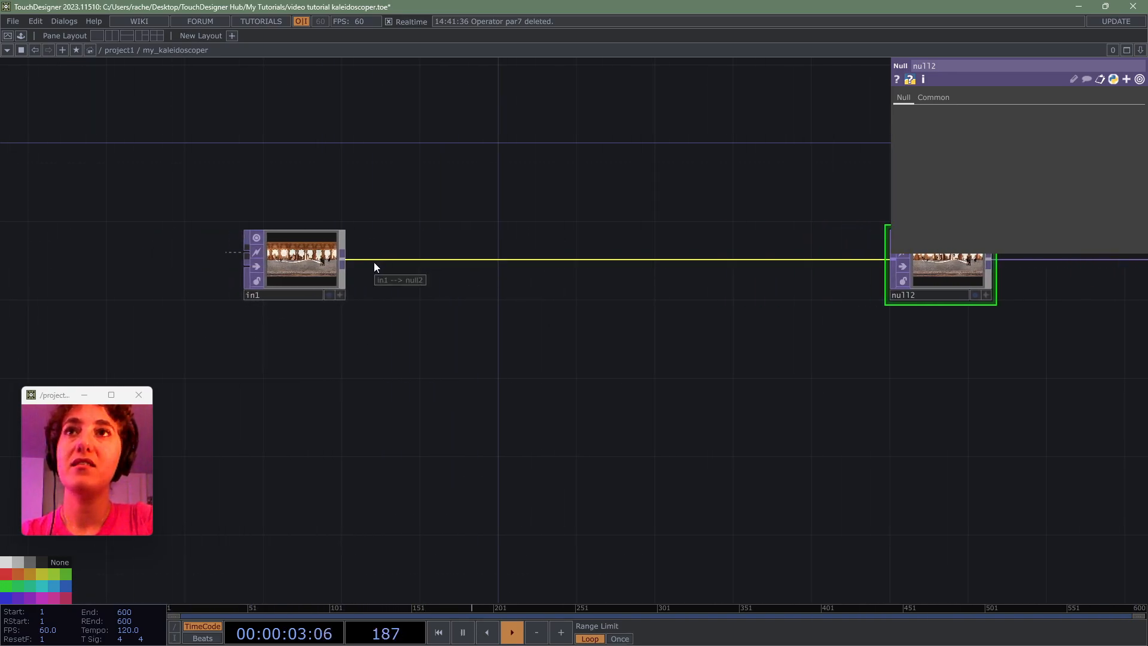
- Insert a Null TOP into the connection between in1 and null2, right after in1
right_click(376, 259)
click(402, 246)
text(nul)
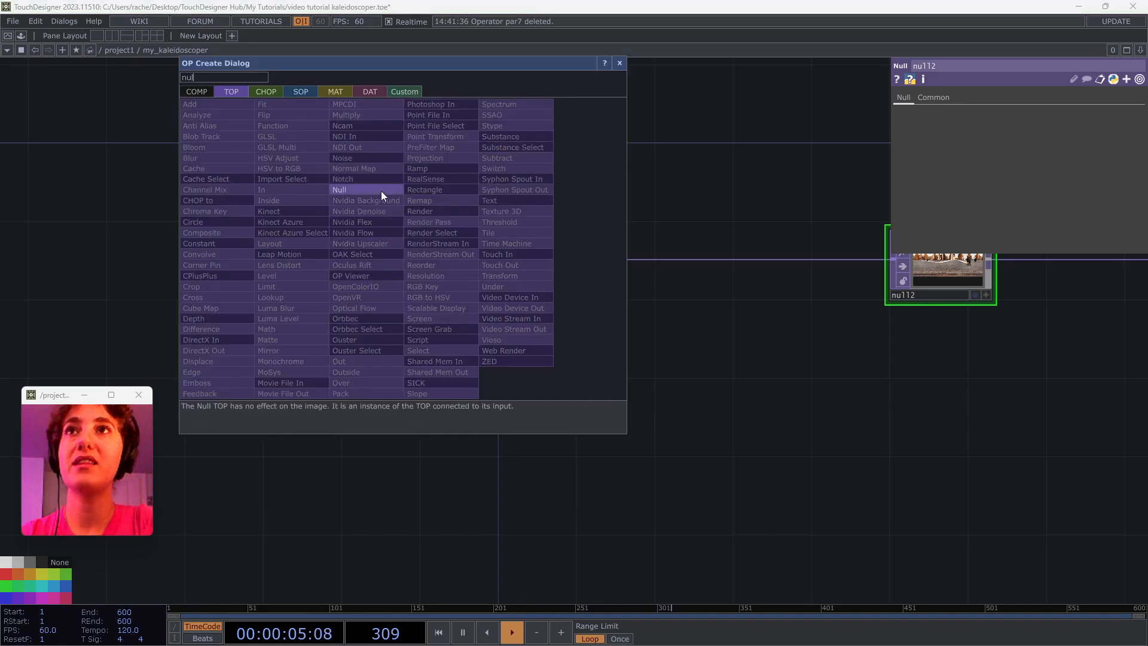
click(382, 191)
click(415, 264)
- Insert a Transform TOP after null1 and rename it transform_pre
right_click(498, 259)
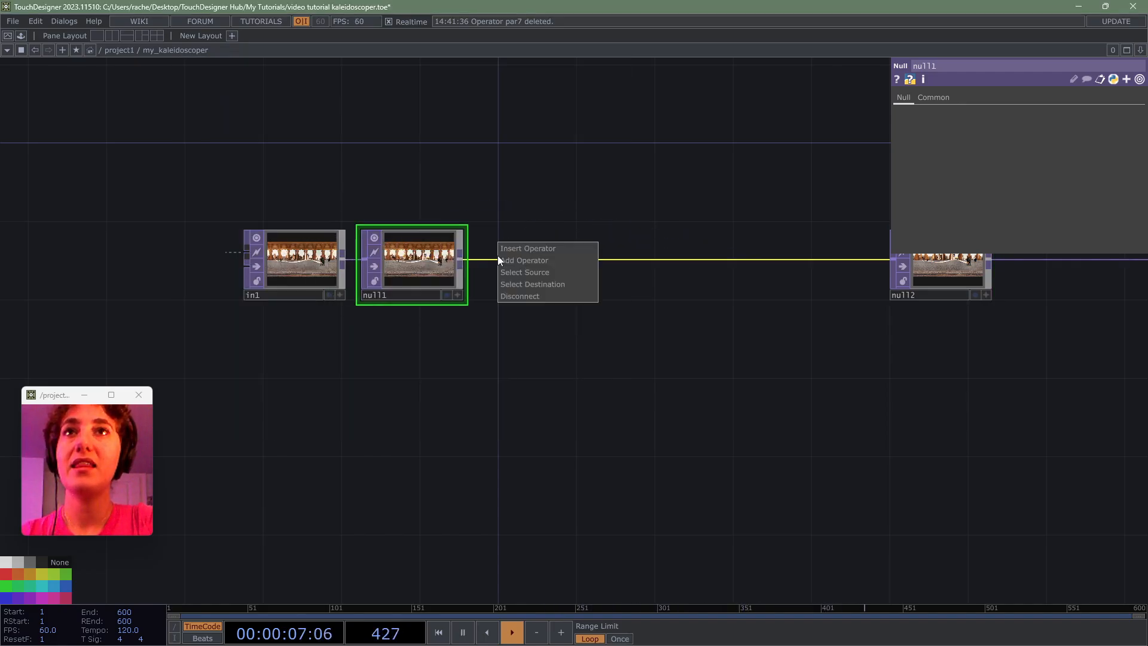
click(508, 246)
click(641, 253)
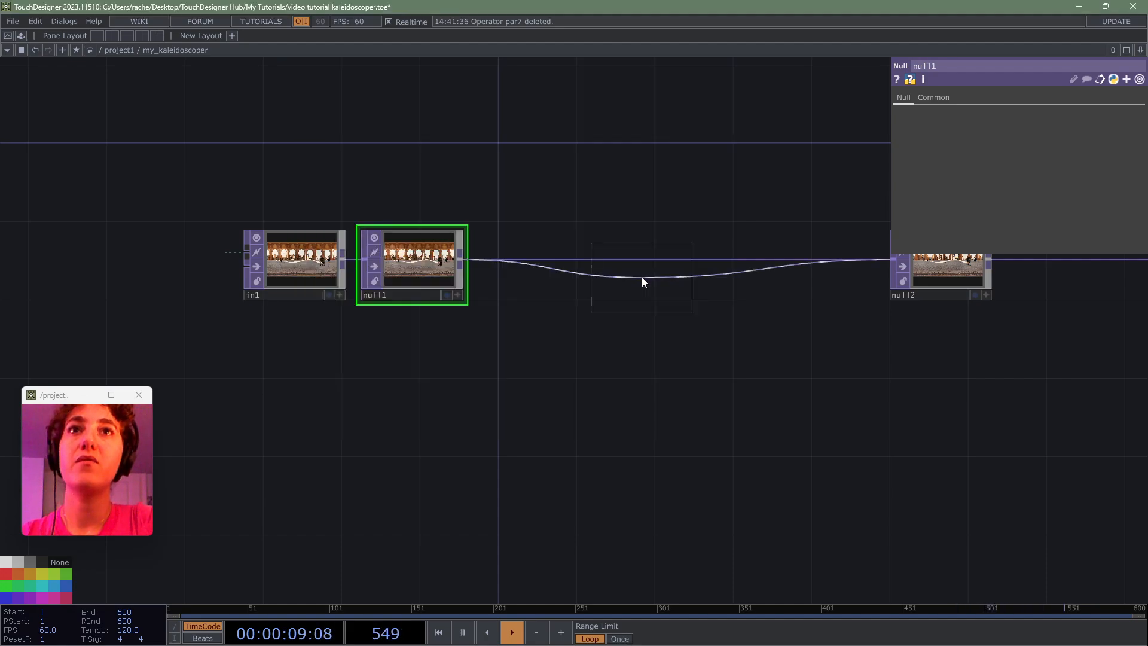
click(530, 265)
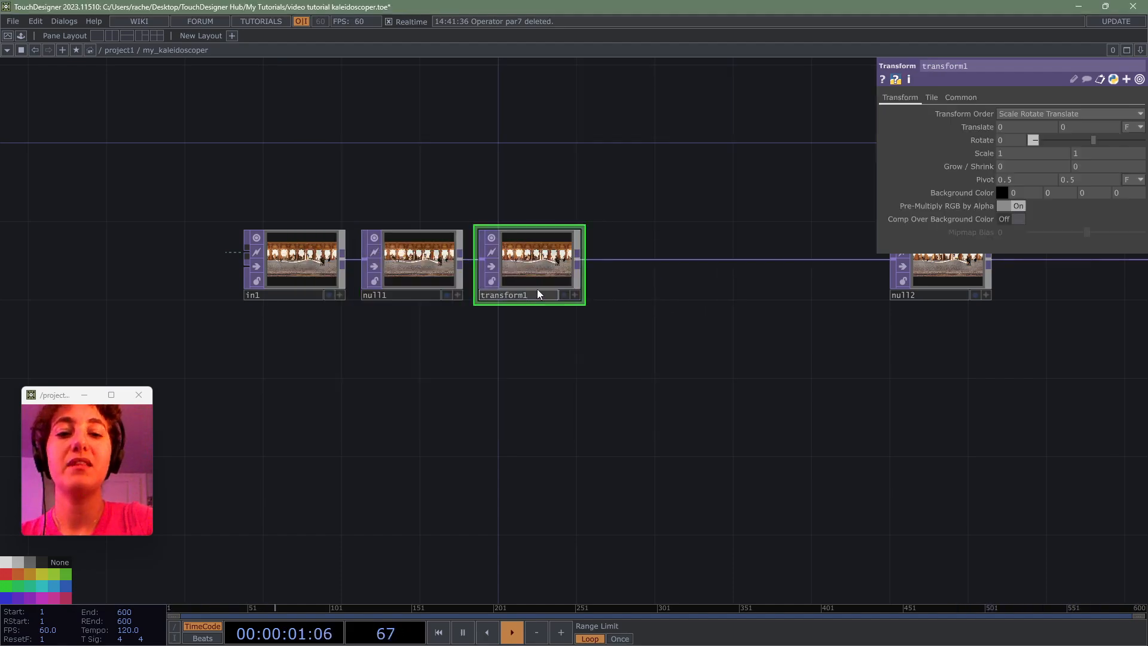
click(537, 288)
text(transform_p)
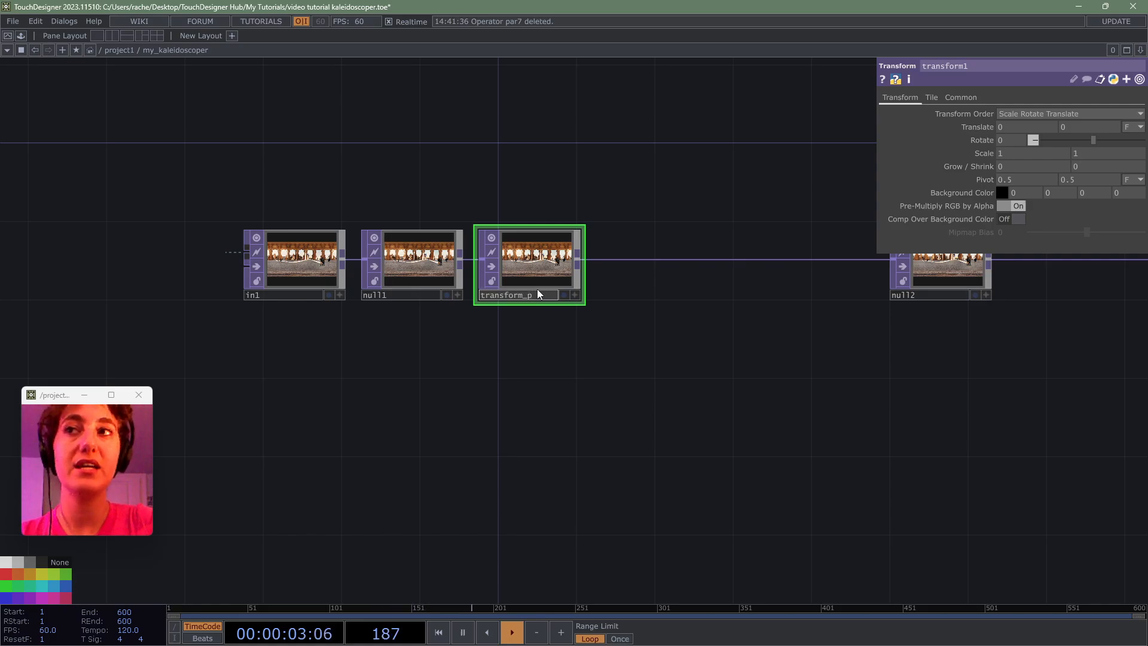
text(re)
key(Return)
- Move in1, null1 and transform_pre together farther away from null2, leaving only transform_pre selected
drag(224, 208, 218, 282)
drag(421, 188, 842, 170)
drag(674, 218, 691, 284)
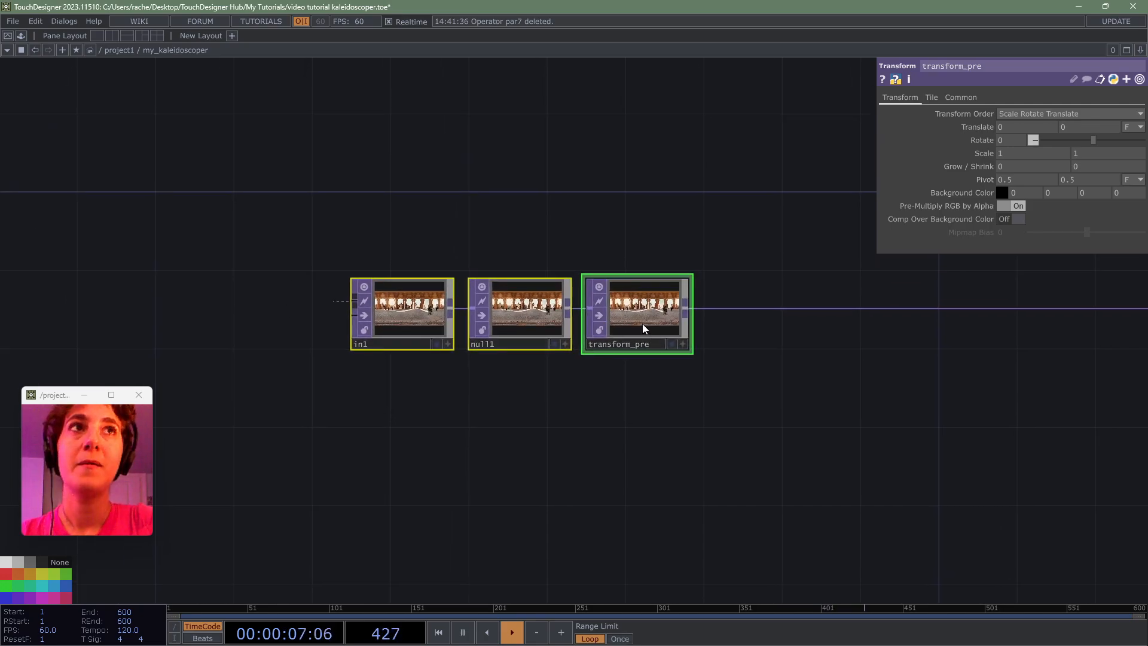
click(644, 329)
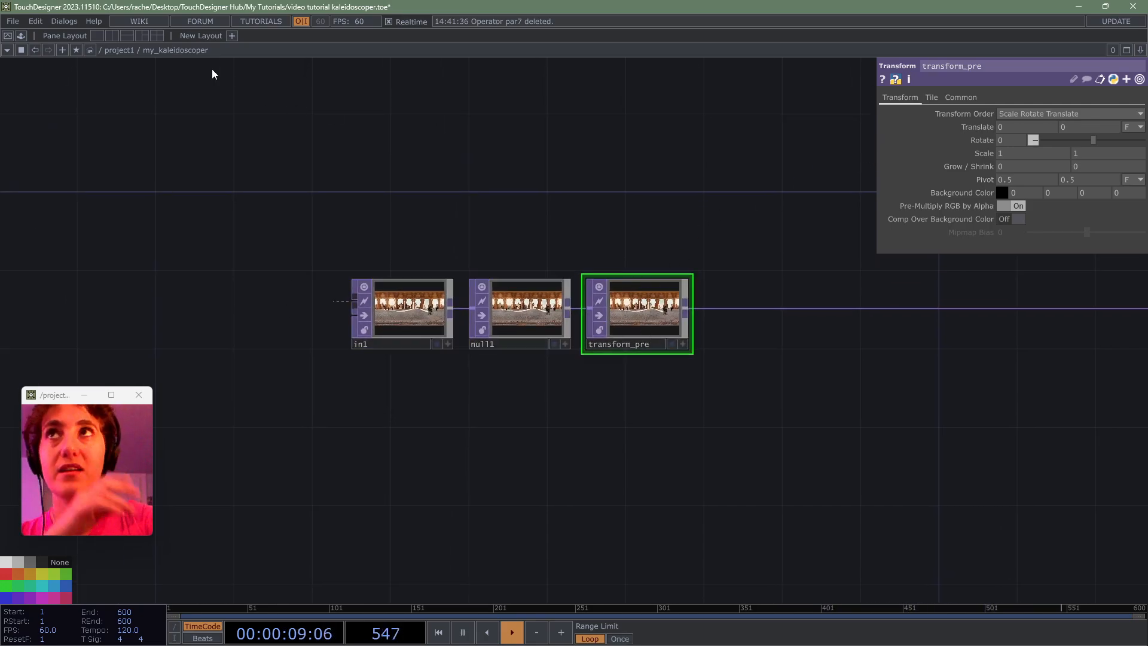
- Open my_kaleidoscoper's parameters in a floating window and position it clear of the operators
right_click(196, 52)
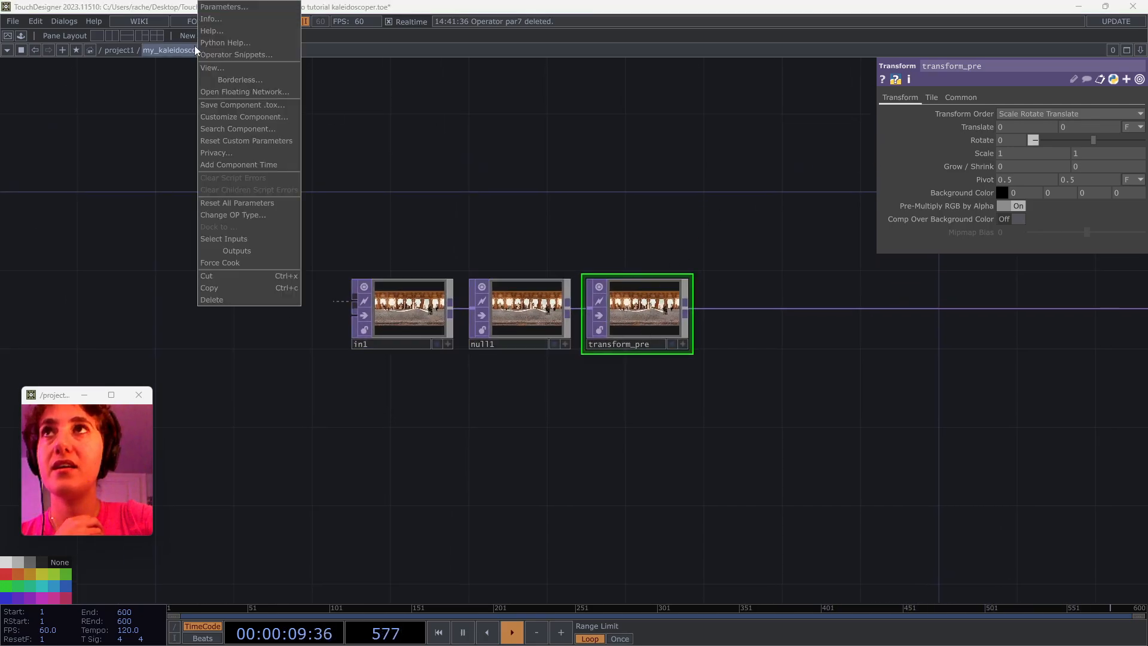
click(225, 8)
drag(353, 334, 378, 244)
drag(259, 12, 218, 29)
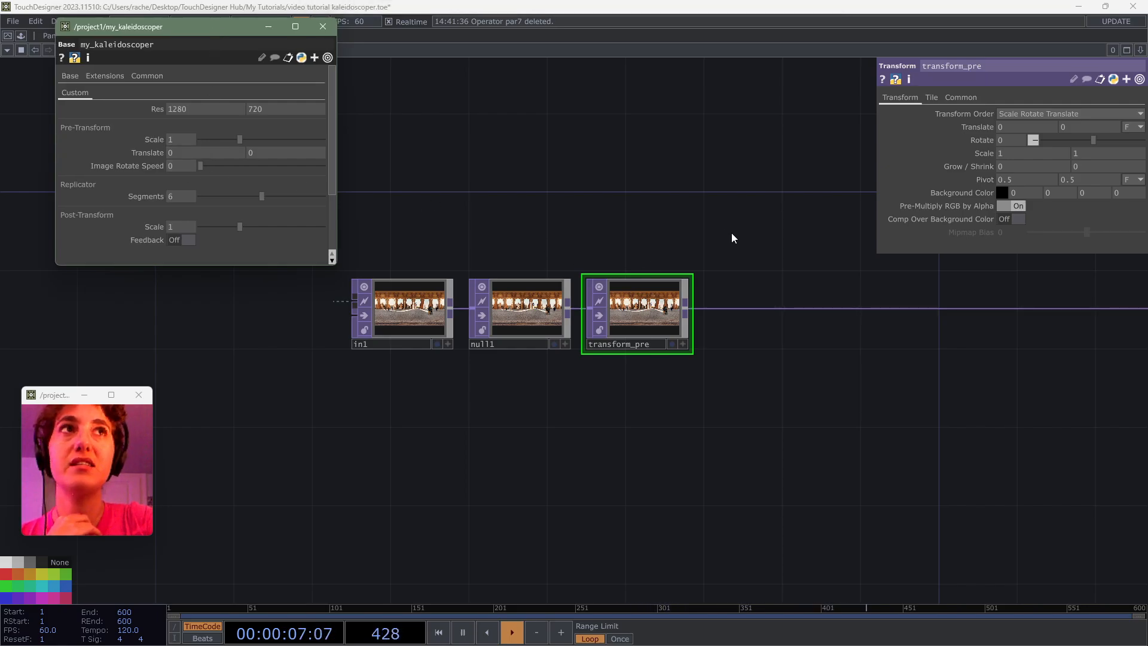
- Add a Parameter CHOP in the empty area above transform_pre
scroll(644, 310, up, 3)
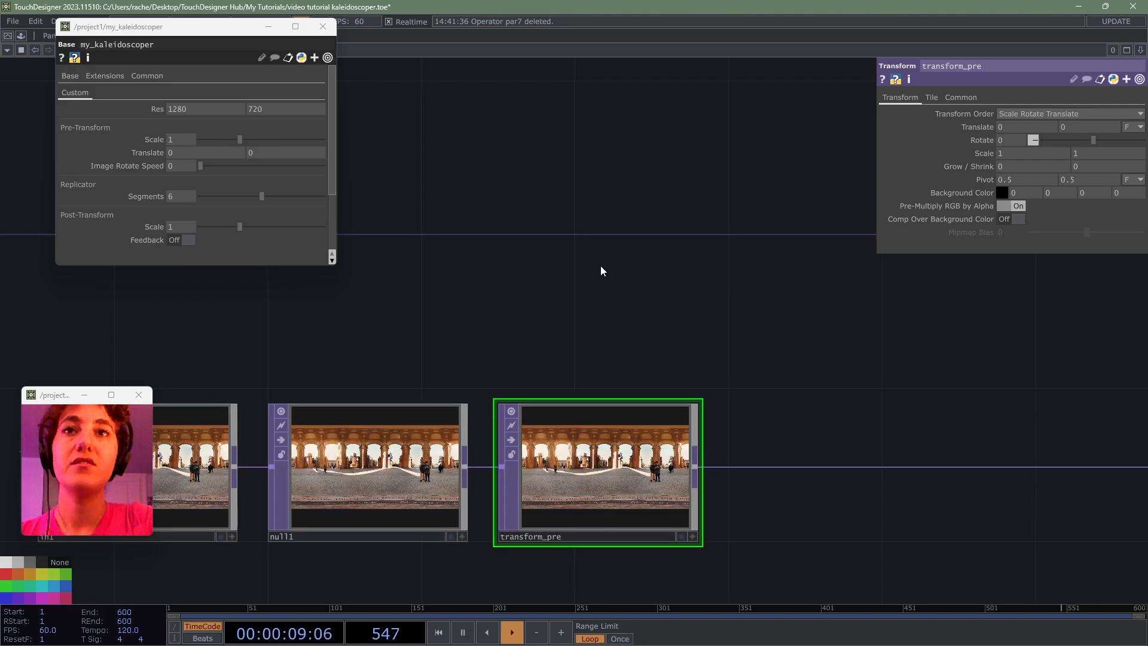
key(Tab)
text(par)
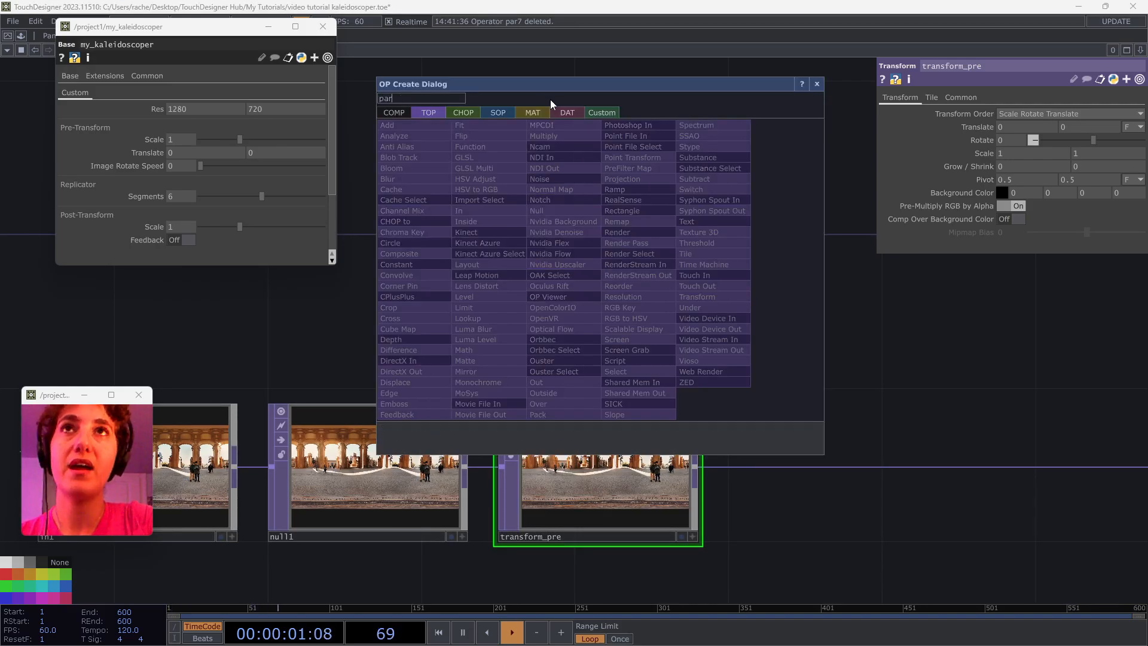
click(462, 113)
click(633, 372)
click(605, 286)
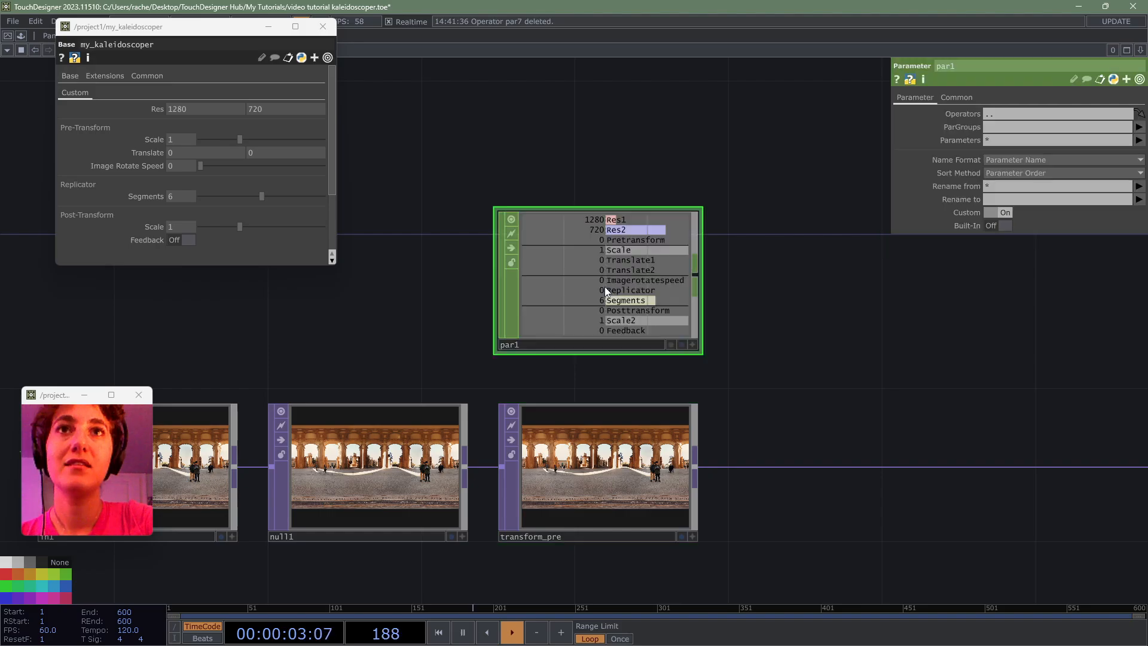
- Limit par1's parameters to Translate1, Translate2 and Scale
click(1141, 145)
click(1064, 207)
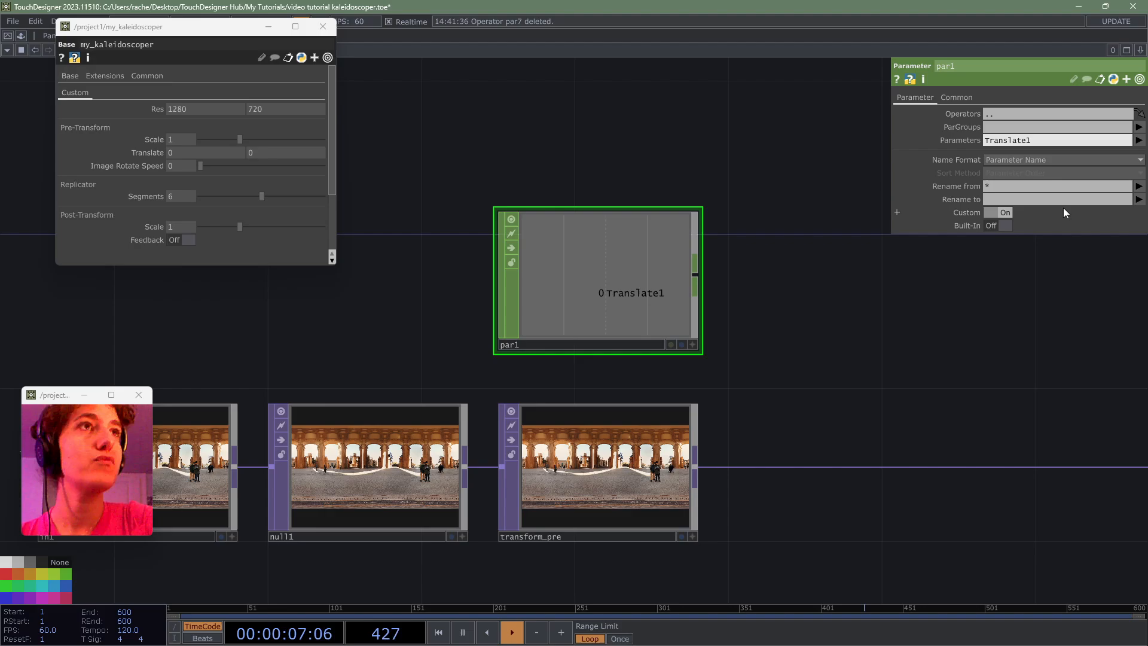
click(1139, 140)
click(1088, 226)
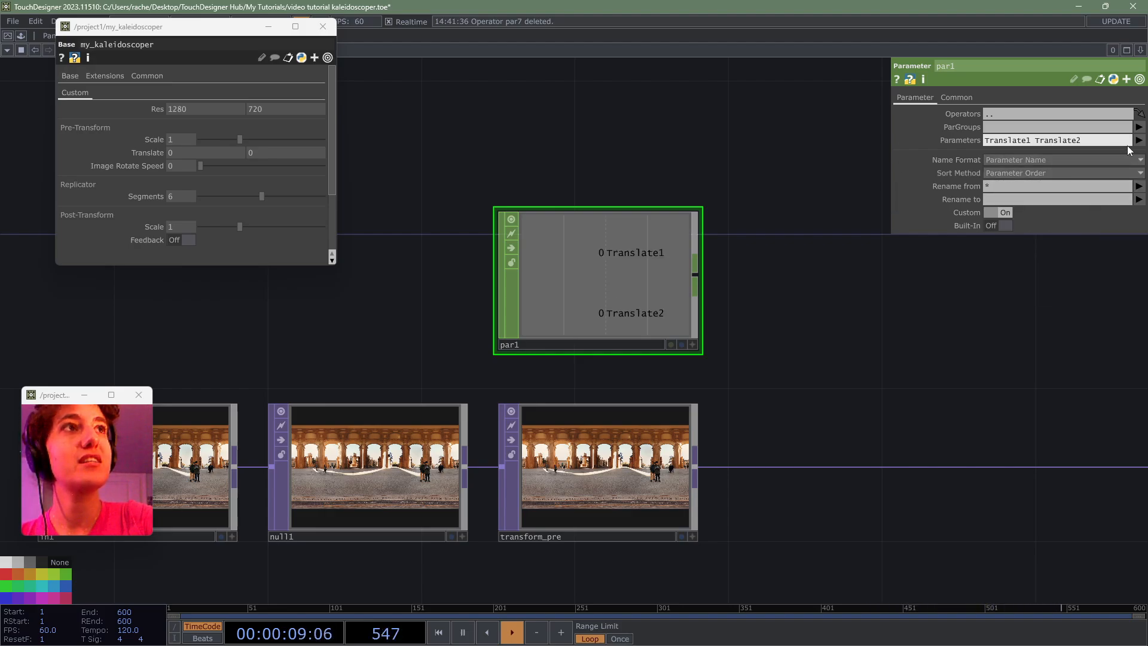
click(1140, 141)
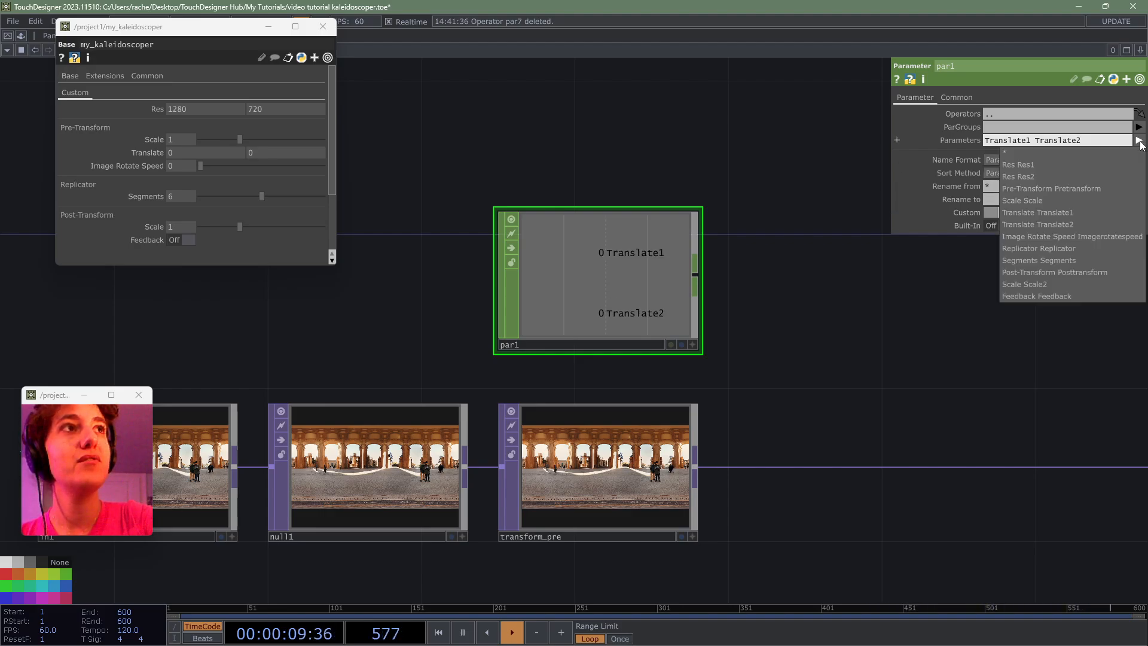
click(1045, 199)
- Move par1 farther above the row of TOPs to make room for its CHOP chain
drag(797, 355, 835, 476)
drag(669, 413, 629, 299)
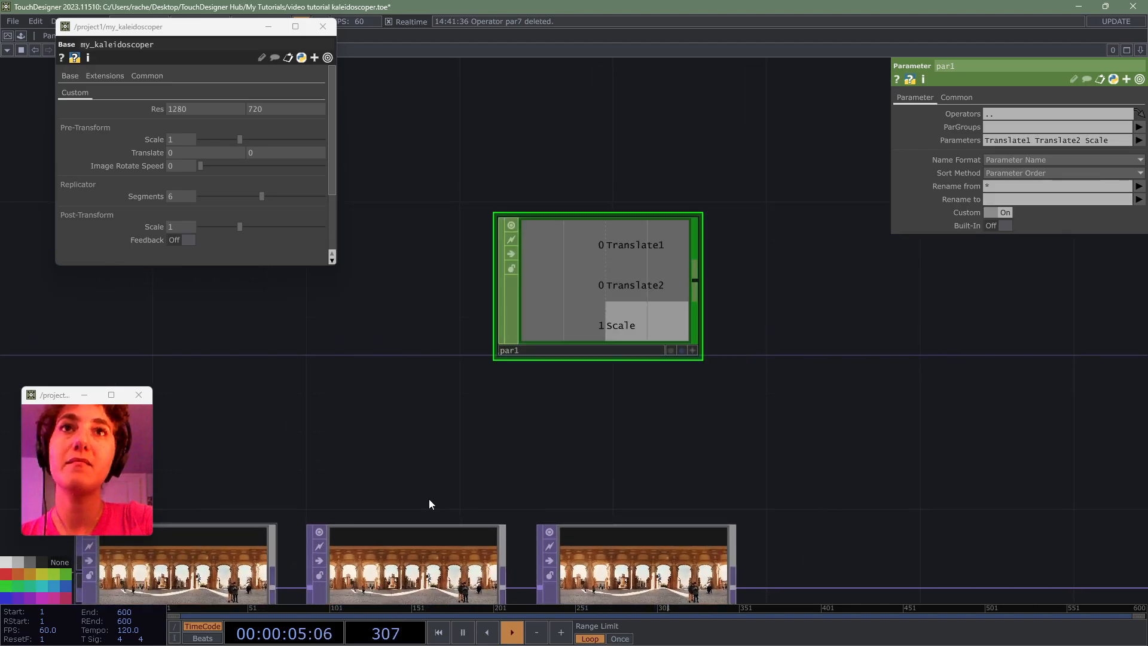
drag(650, 463, 689, 492)
drag(650, 311, 523, 243)
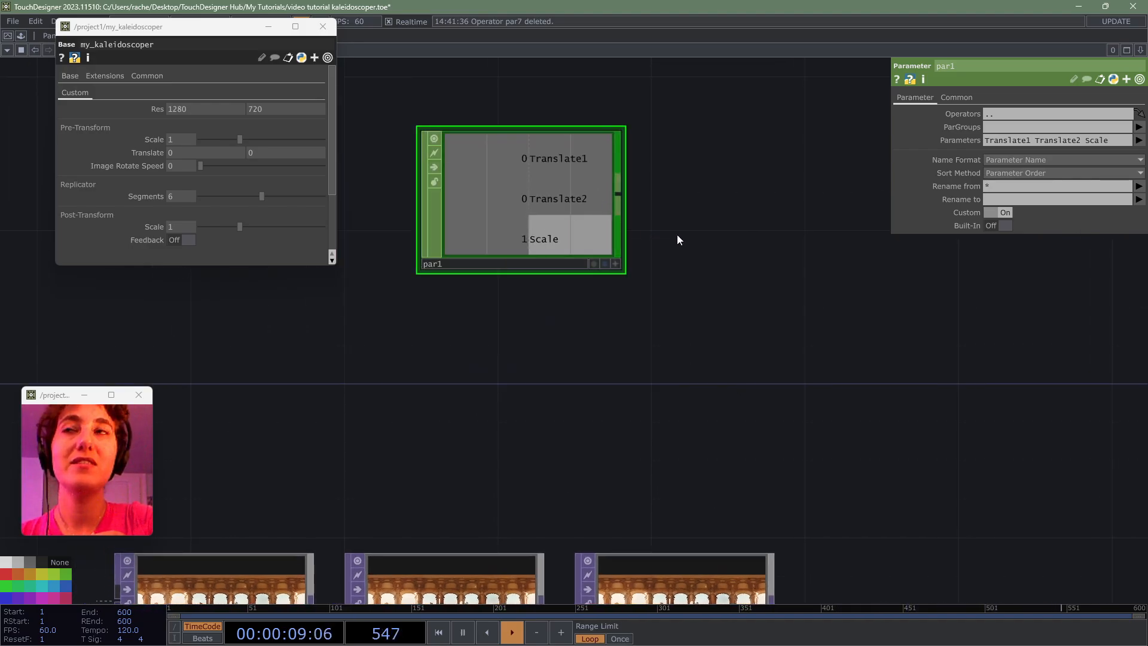
- Try out my_kaleidoscoper's Image Rotate Speed and return it to 0
scroll(213, 152, down, 1)
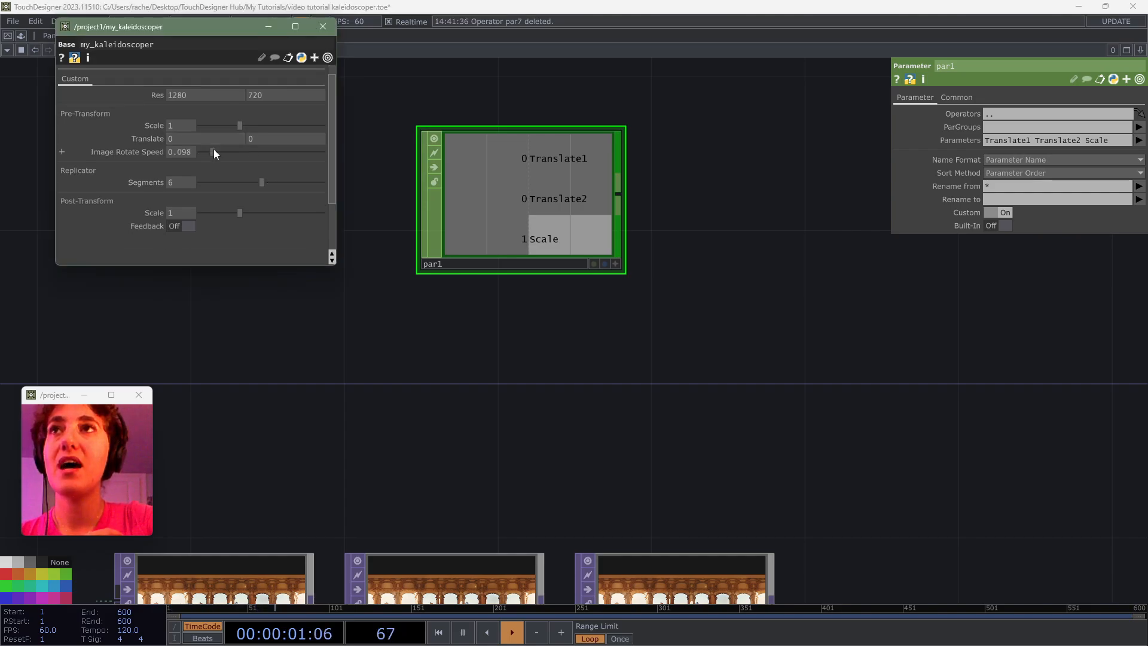
mouse_move(188, 136)
middle_down()
mouse_move(221, 126)
mouse_move(175, 115)
mouse_move(185, 141)
middle_up()
- Connect a new Filter CHOP to par1's output
drag(652, 263, 637, 294)
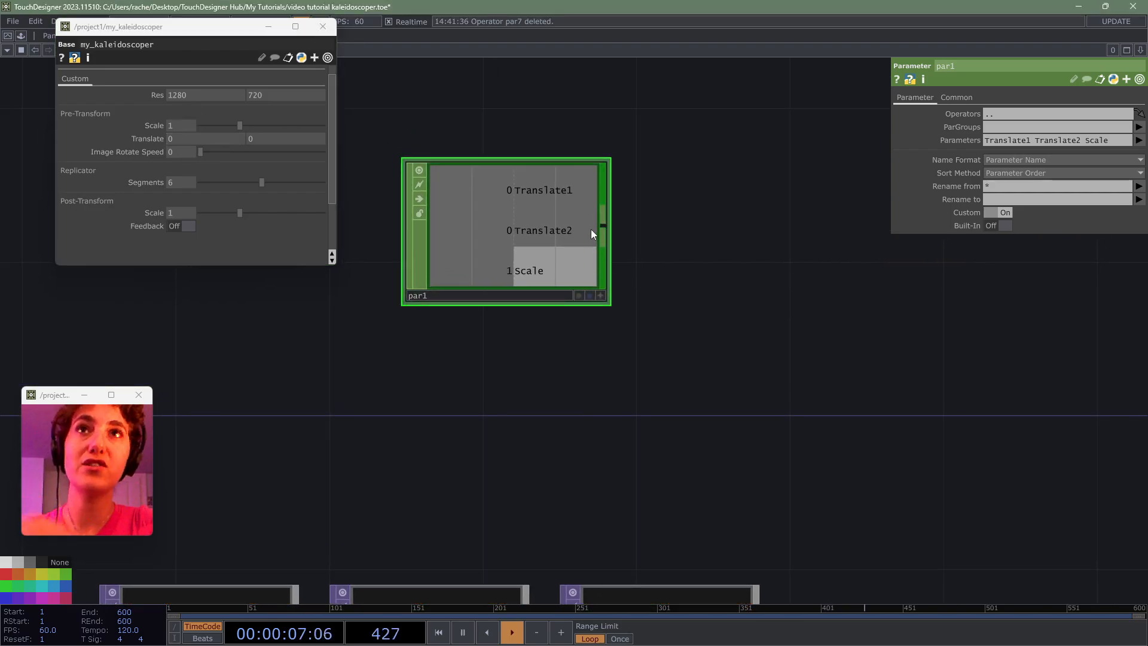
drag(604, 220, 738, 227)
text(f)
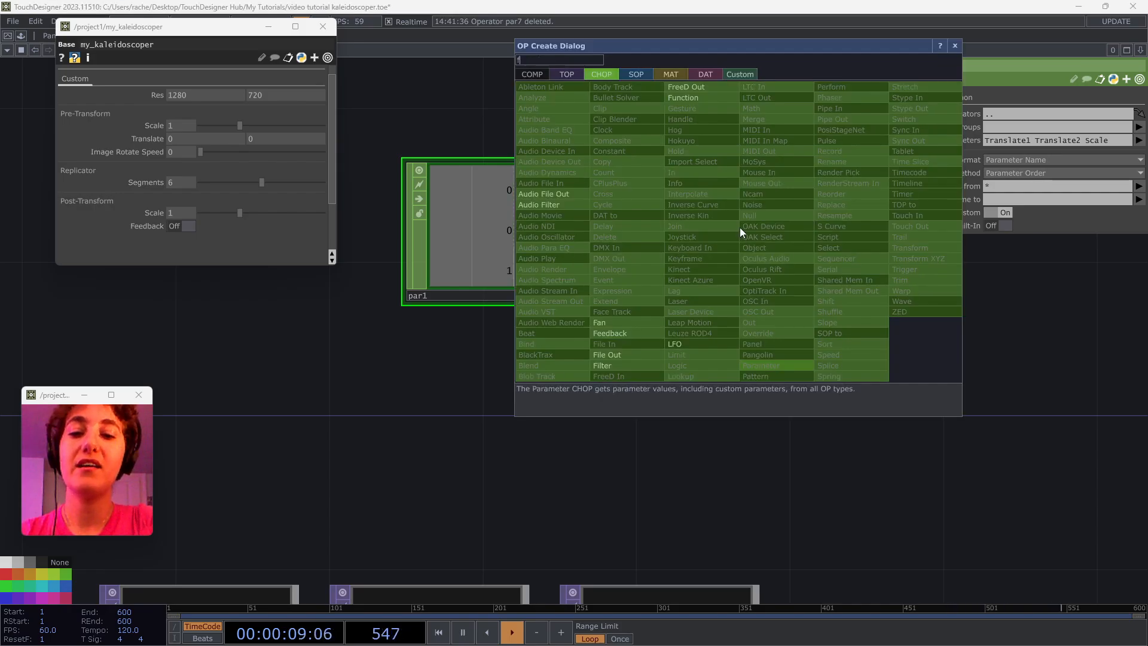
text(il)
click(602, 365)
click(719, 221)
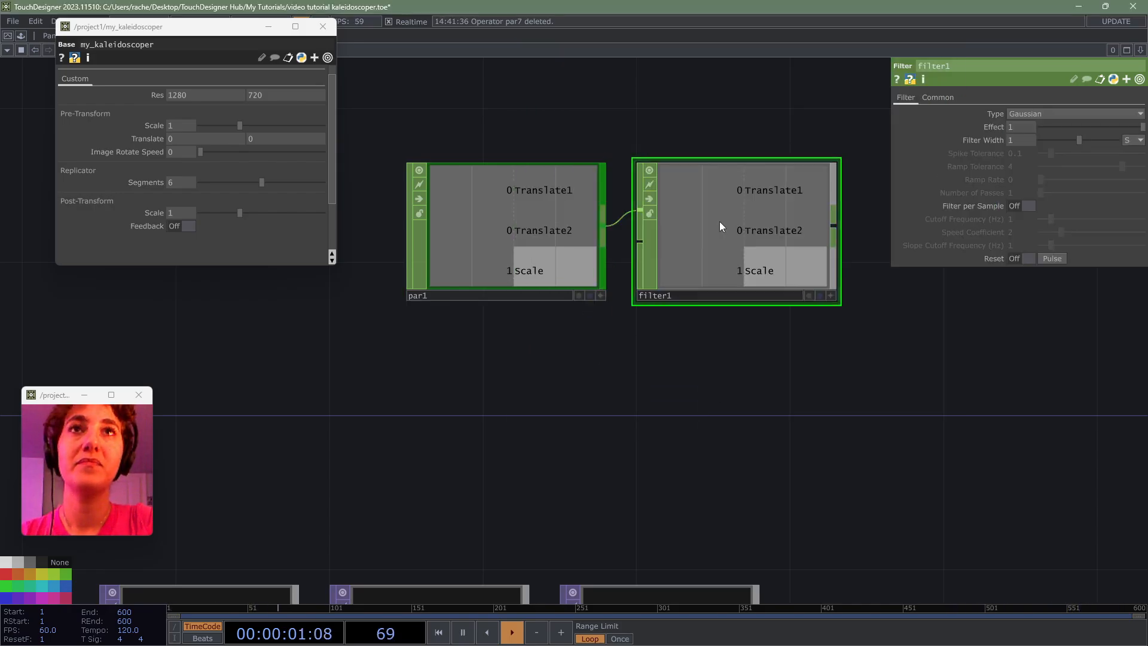
- Connect a new Null CHOP to filter1's output
drag(774, 342, 580, 374)
drag(639, 257, 736, 265)
click(741, 251)
click(769, 259)
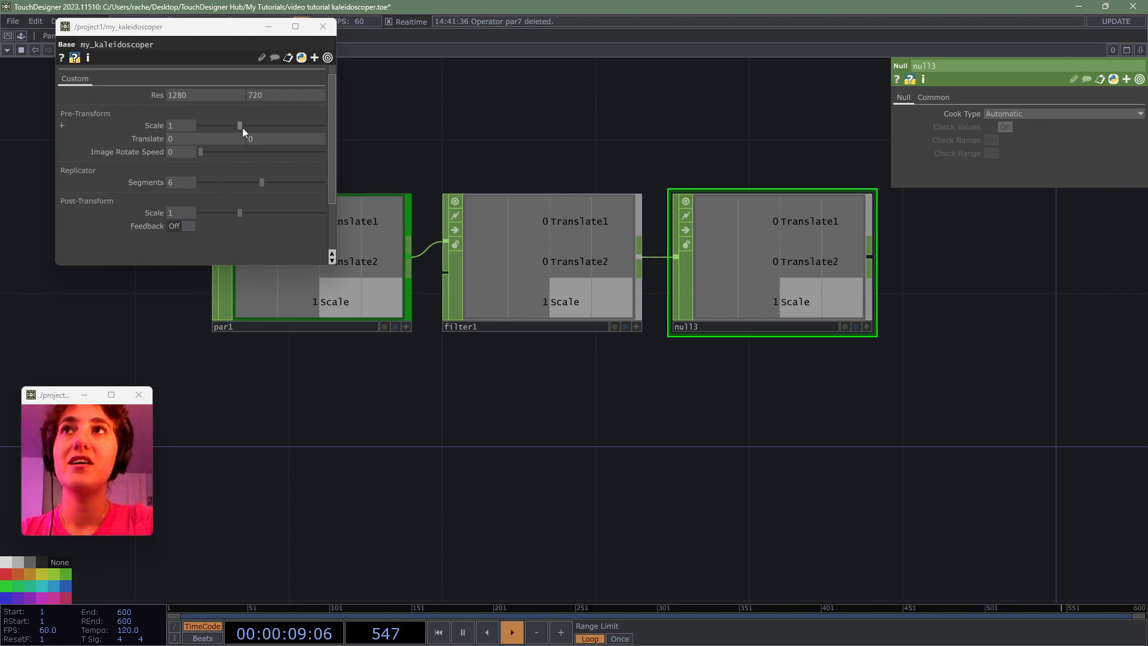
- Test the filter chain by lowering the Pre-Transform Scale to 0.88, and reset it to 1
mouse_move(240, 126)
mouse_down()
mouse_move(208, 125)
mouse_move(235, 128)
mouse_up()
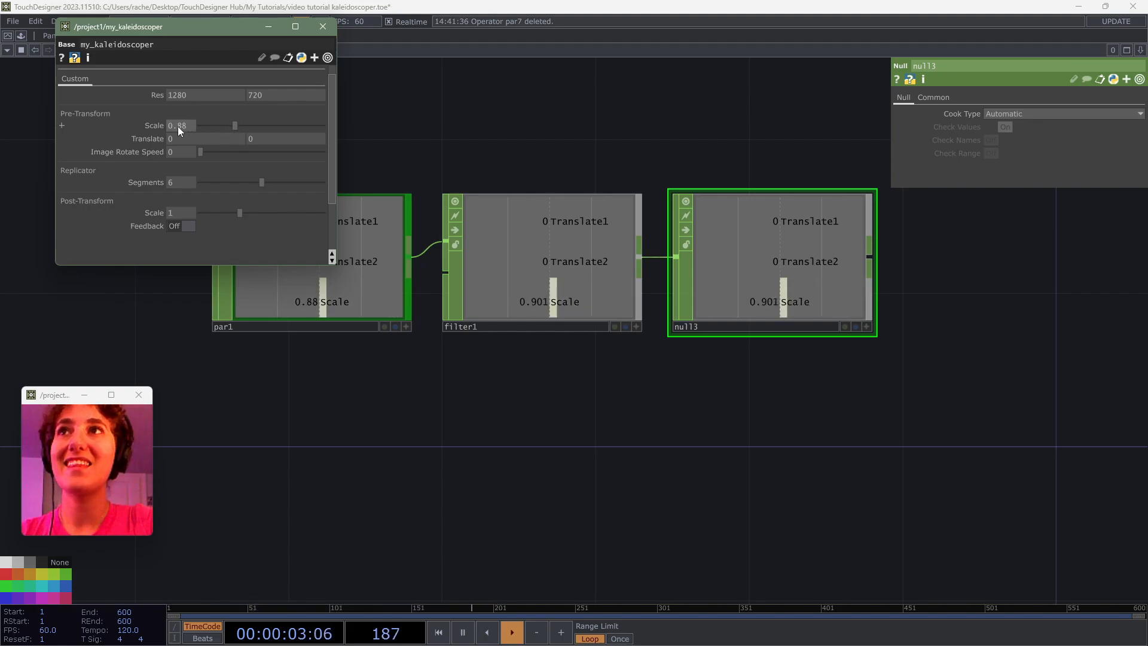
text(1)
click(435, 480)
- Link transform_pre's two Translate values to null3's Translate1 and Translate2 channels as CHOP references
scroll(518, 457, down, 3)
drag(534, 453, 539, 382)
click(509, 512)
scroll(522, 506, up, 3)
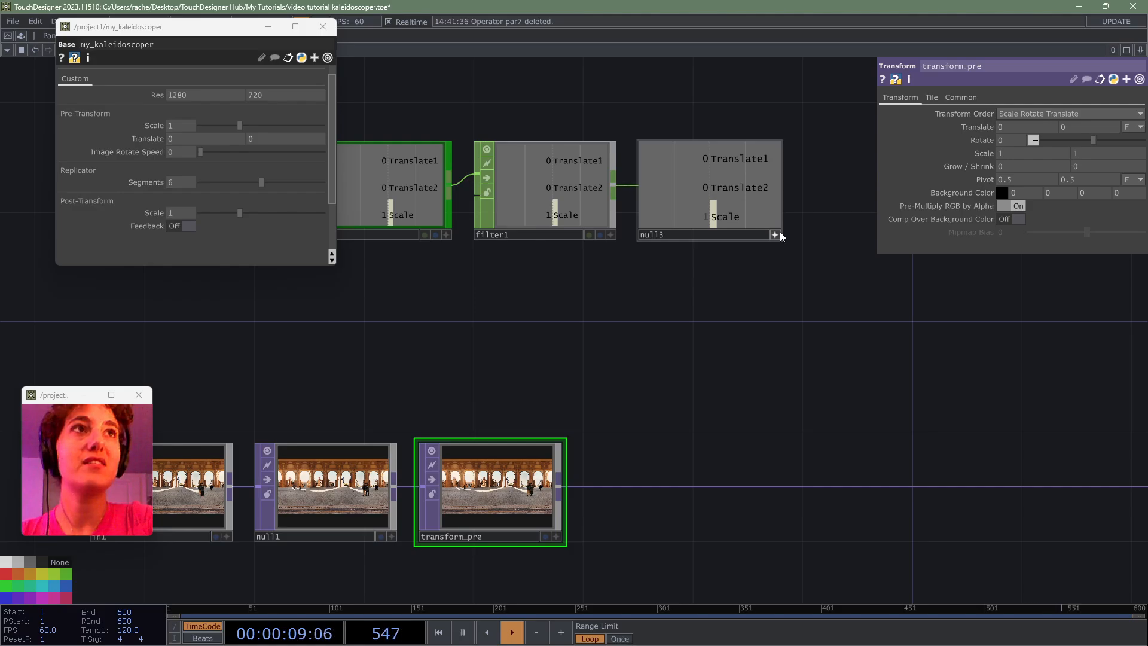
drag(718, 159, 1020, 127)
click(1027, 127)
drag(723, 191, 1083, 126)
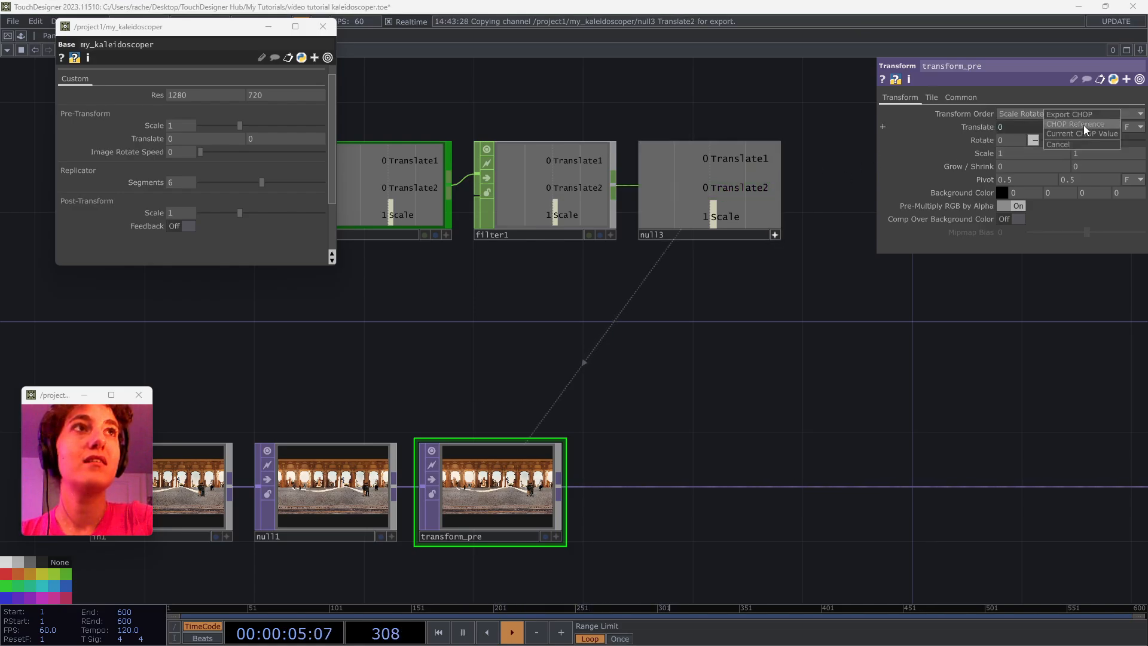
click(1083, 128)
- Link transform_pre's Scale to null3's Scale channel as a CHOP reference and deactivate null3's viewer
drag(712, 221, 991, 153)
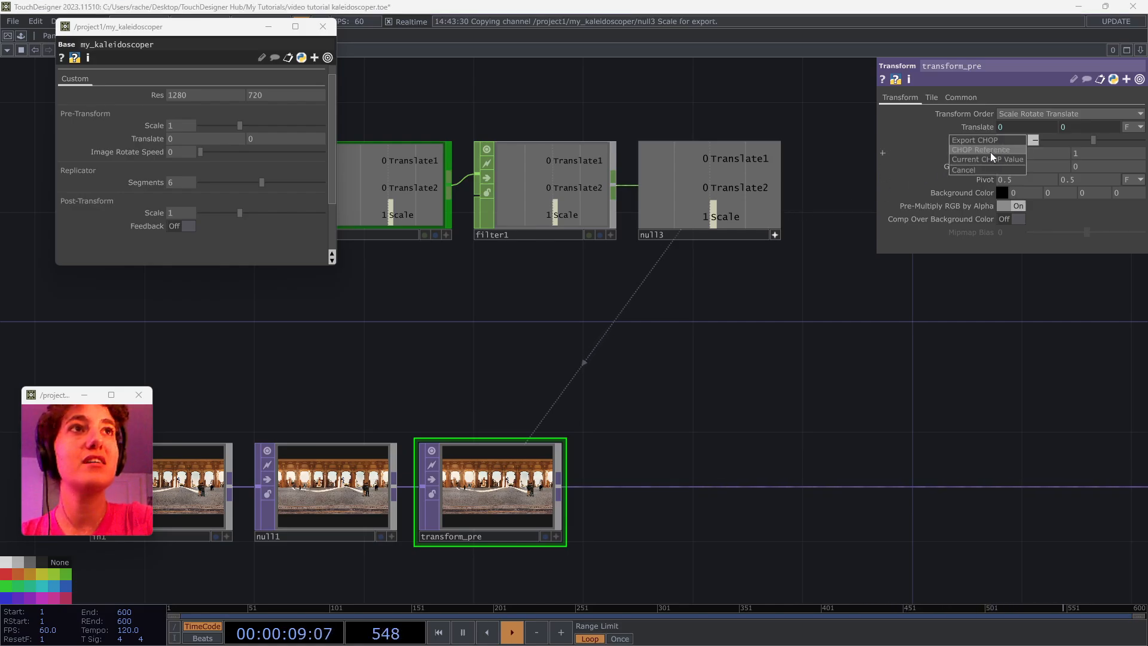
click(986, 150)
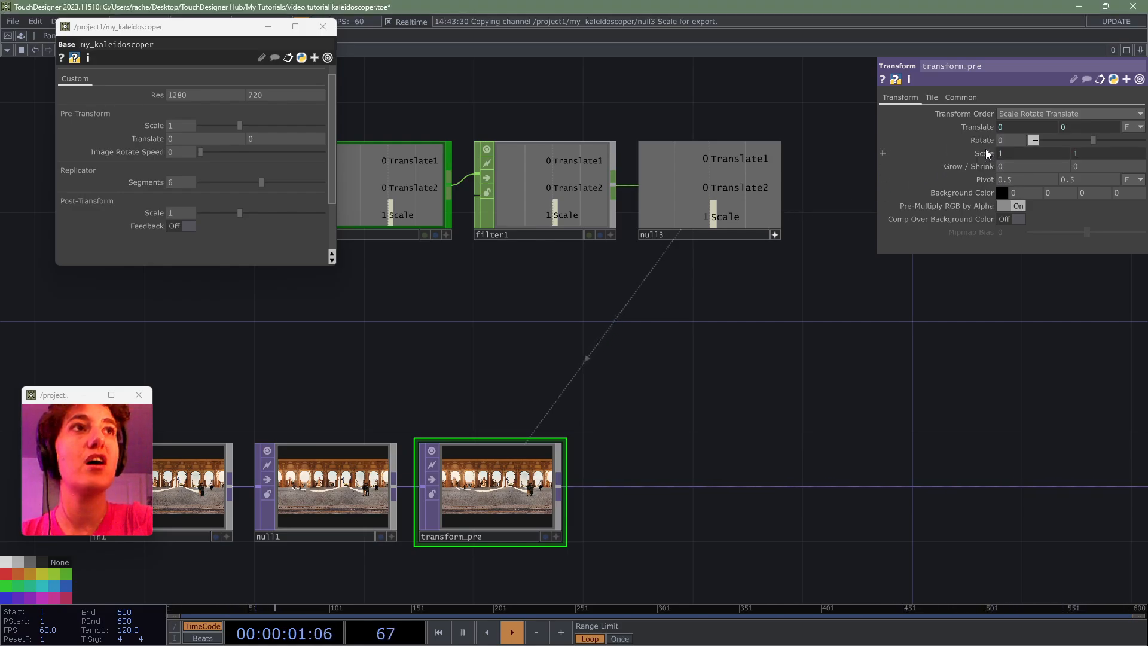
click(776, 235)
- Test transform_pre's scale link by lowering my_kaleidoscoper's Pre-Transform Scale to 0.73
drag(522, 313, 587, 312)
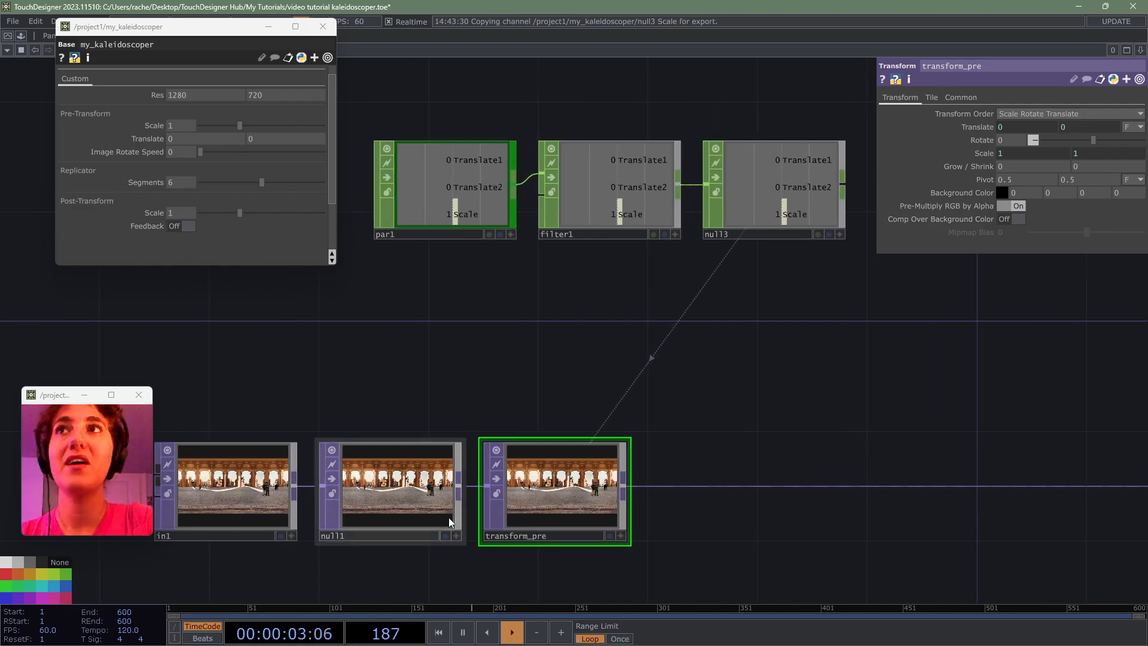
scroll(545, 551, up, 6)
scroll(606, 390, up, 2)
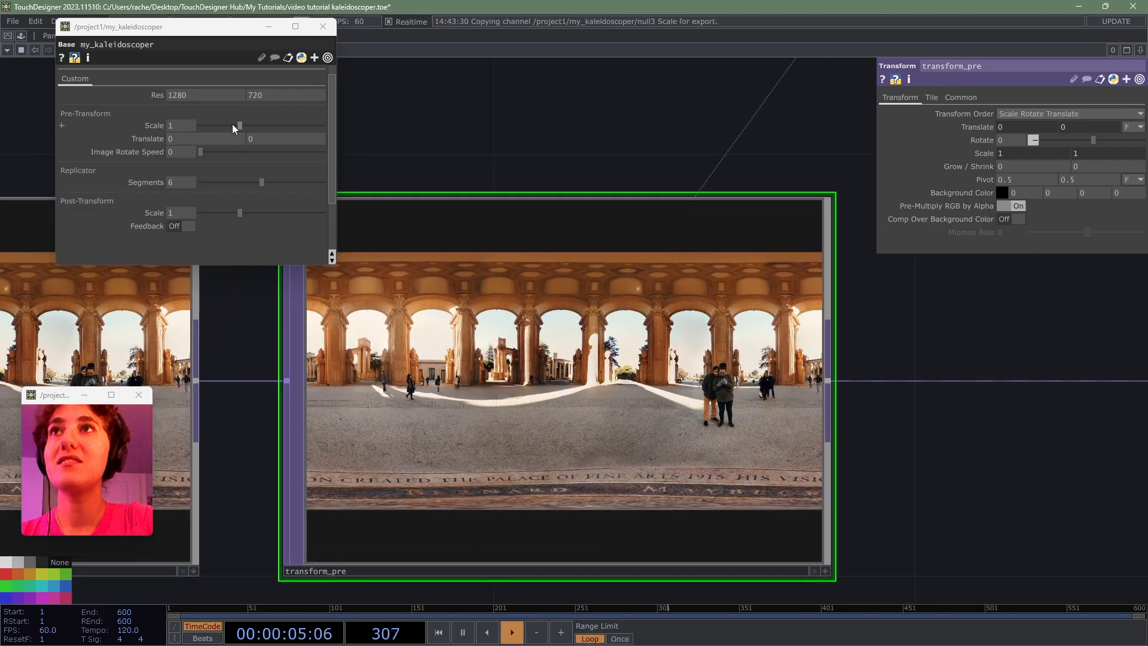
mouse_move(232, 124)
mouse_down()
mouse_move(296, 131)
mouse_move(224, 131)
mouse_up()
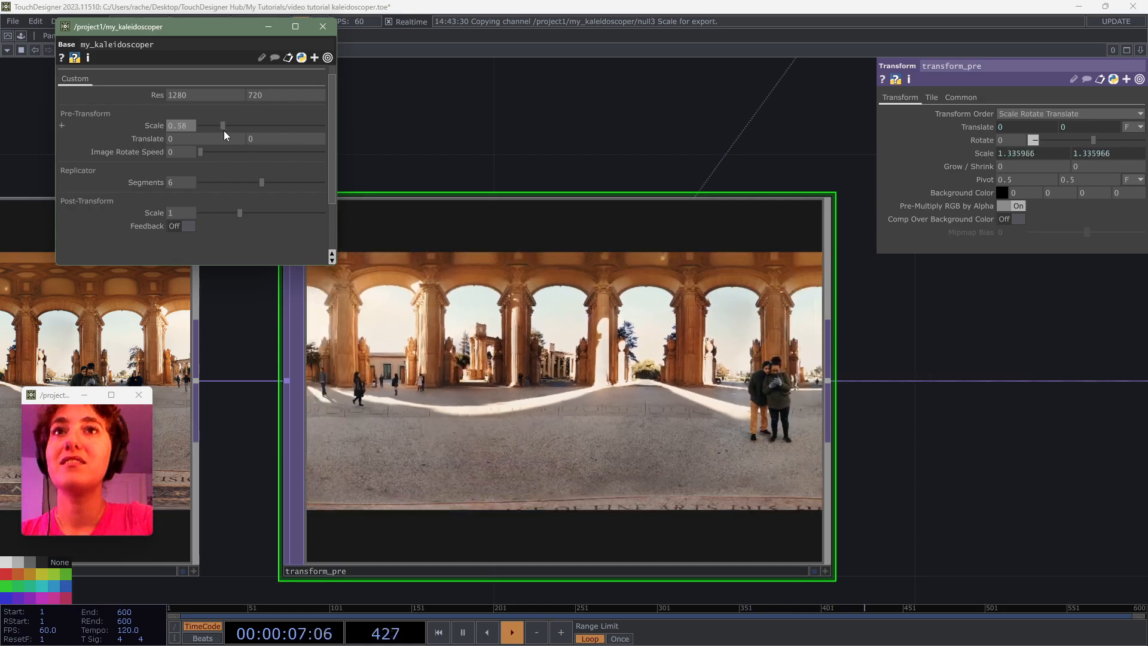
mouse_move(202, 128)
middle_down()
mouse_move(242, 134)
mouse_move(204, 141)
middle_up()
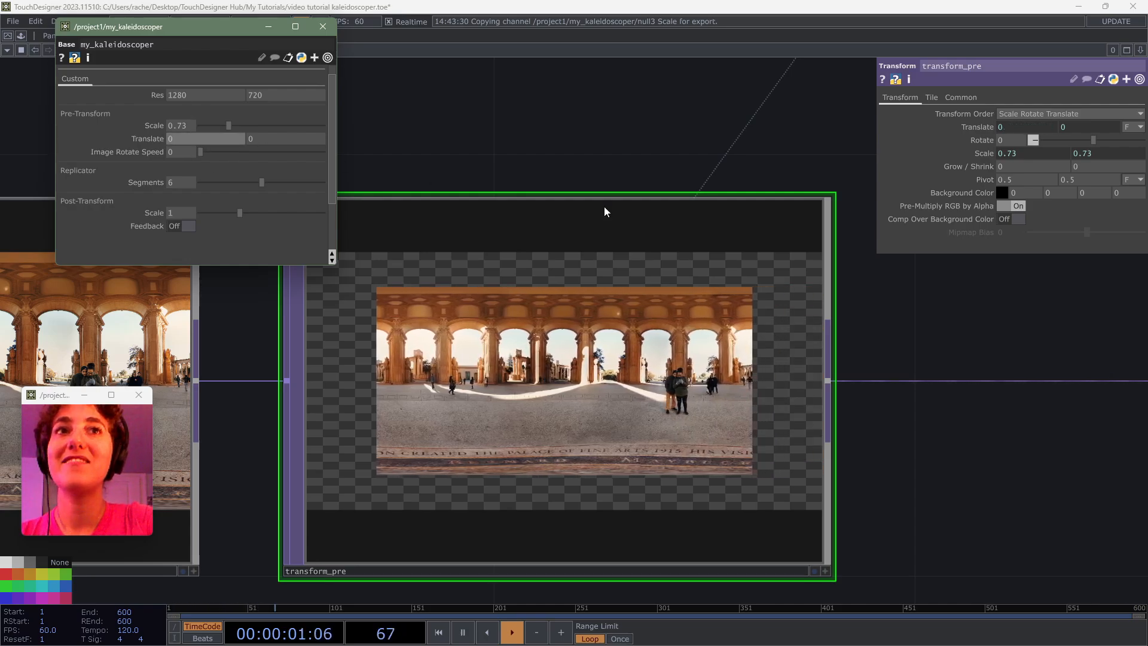
click(754, 274)
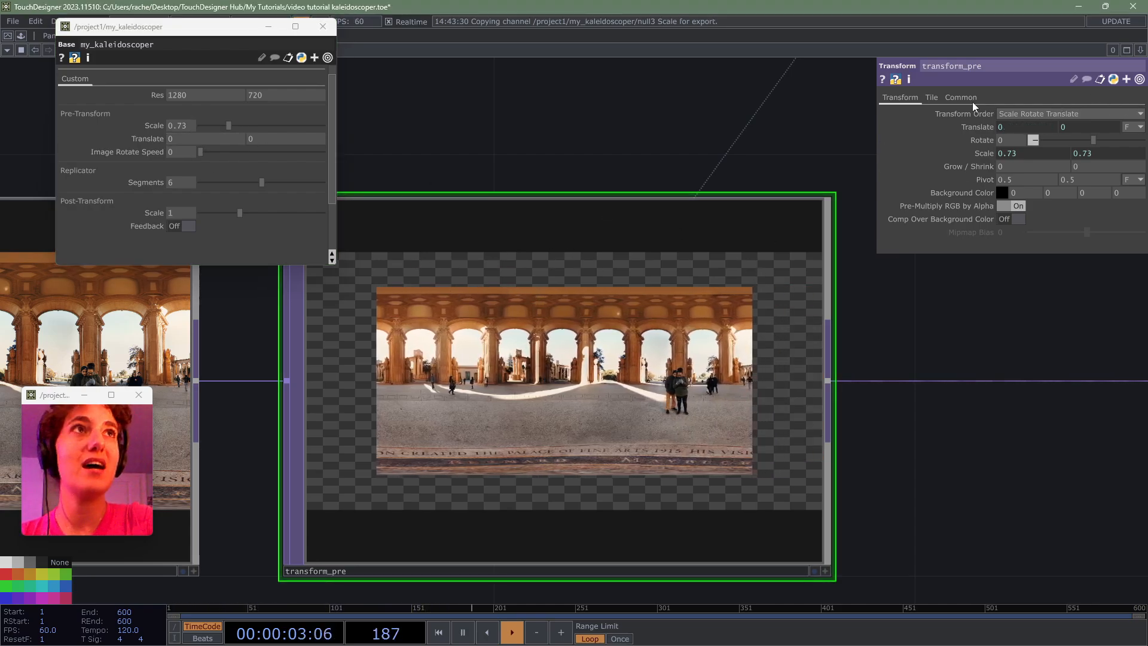
- Set transform_pre's tile Extend mode to Mirror
click(937, 97)
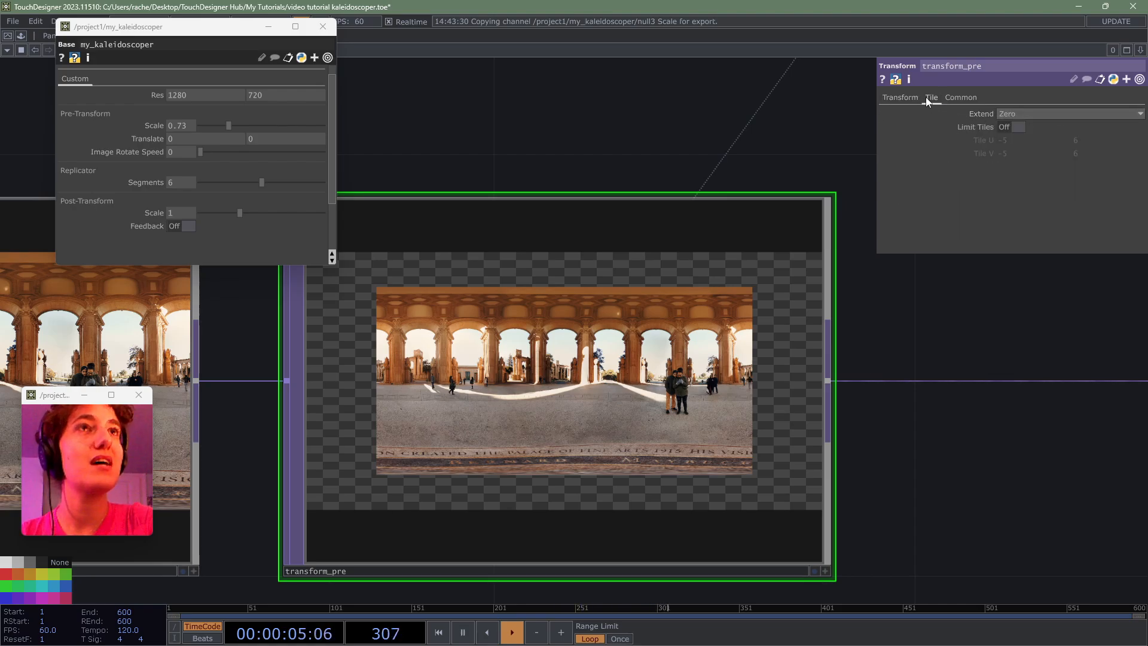
click(1030, 112)
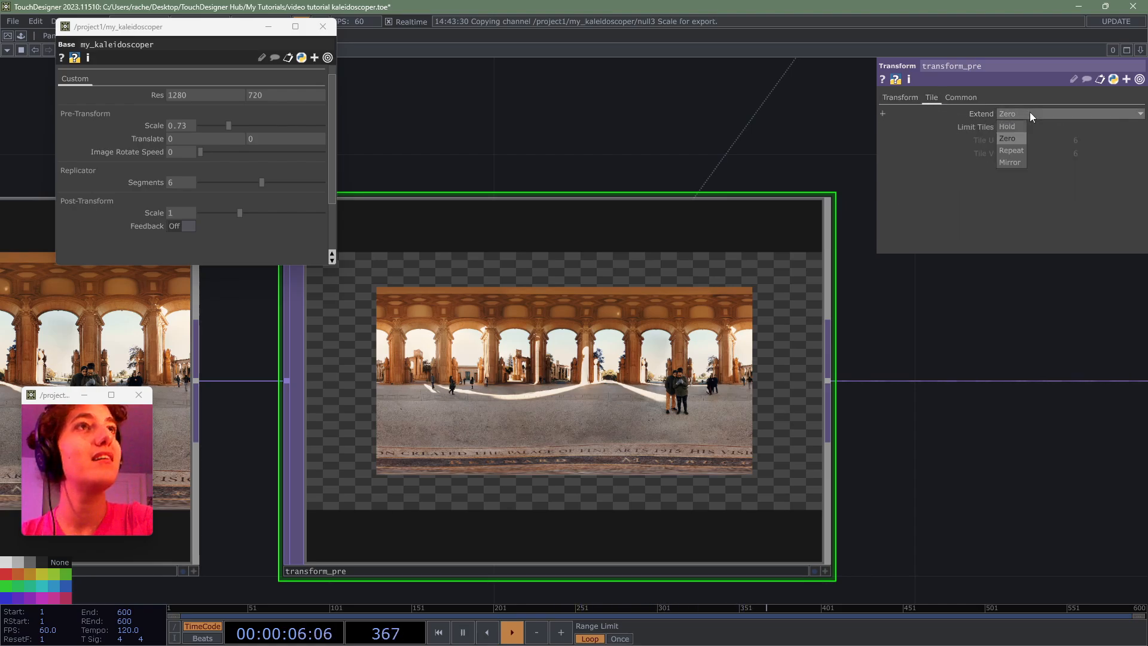
click(1020, 160)
scroll(566, 316, down, 2)
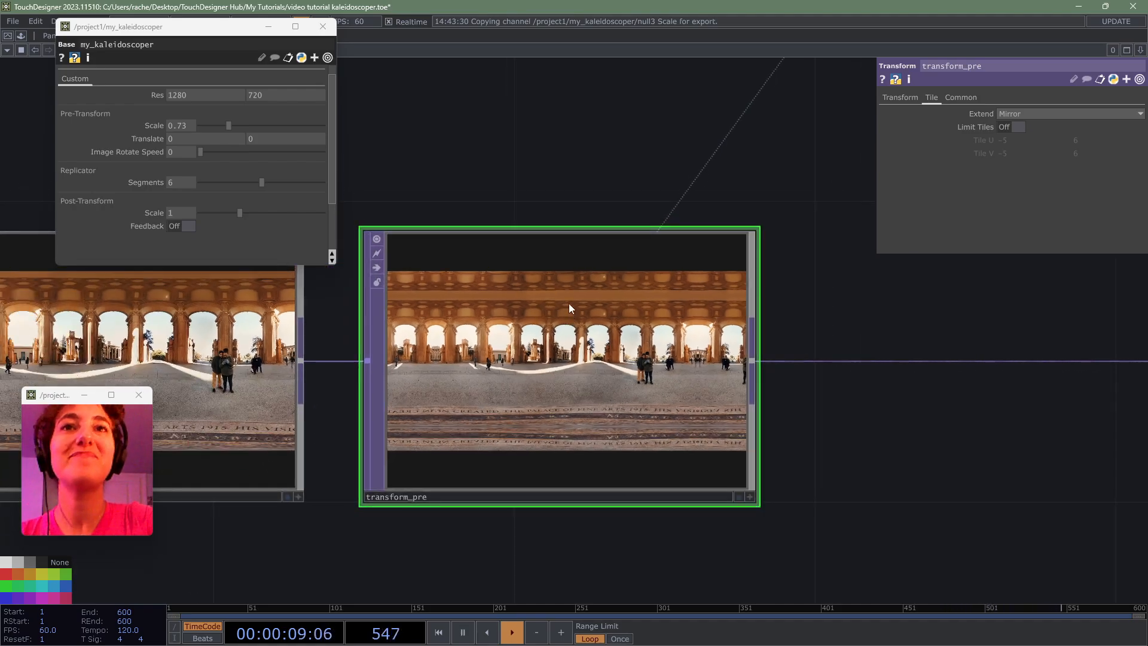
- Test the mirrored tiling by raising the Pre-Transform Scale to 1.43, and reset it to 1
mouse_move(250, 125)
mouse_down()
mouse_move(268, 123)
mouse_move(216, 127)
mouse_move(260, 120)
mouse_up()
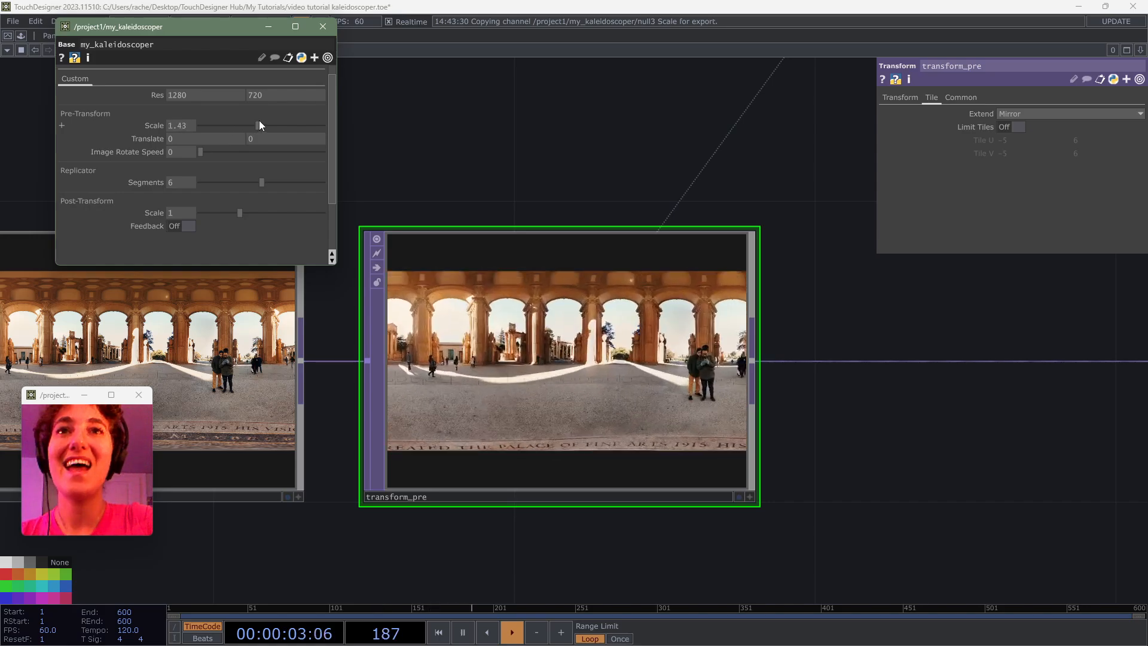
scroll(530, 216, down, 4)
drag(703, 294, 576, 506)
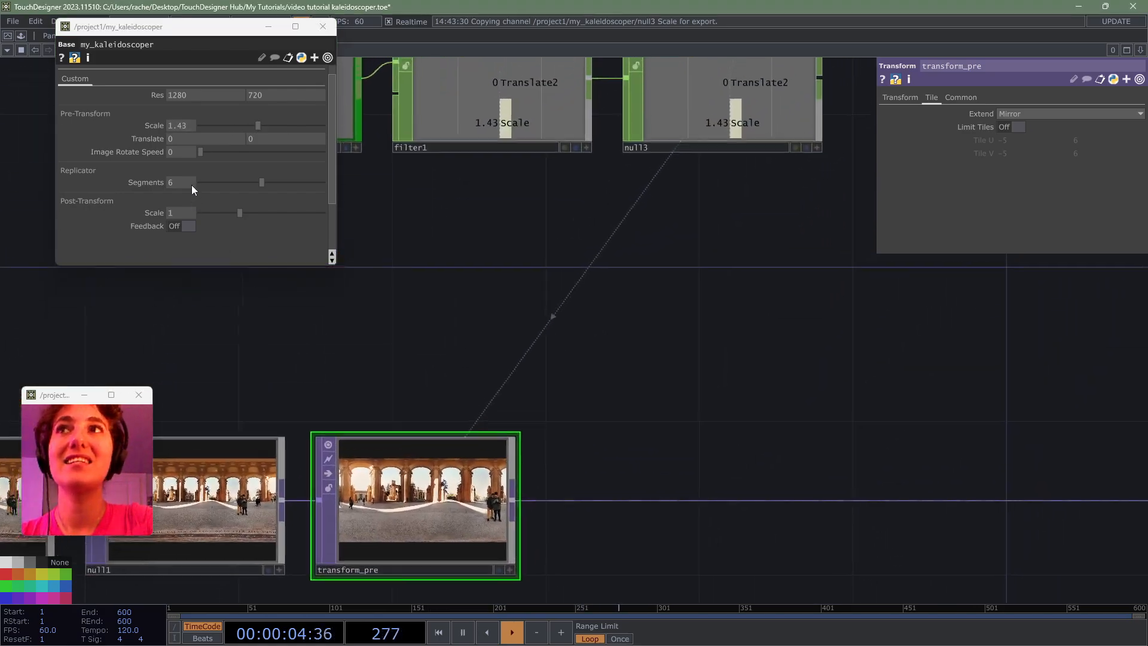
click(191, 124)
text(1)
click(523, 286)
scroll(621, 295, down, 1)
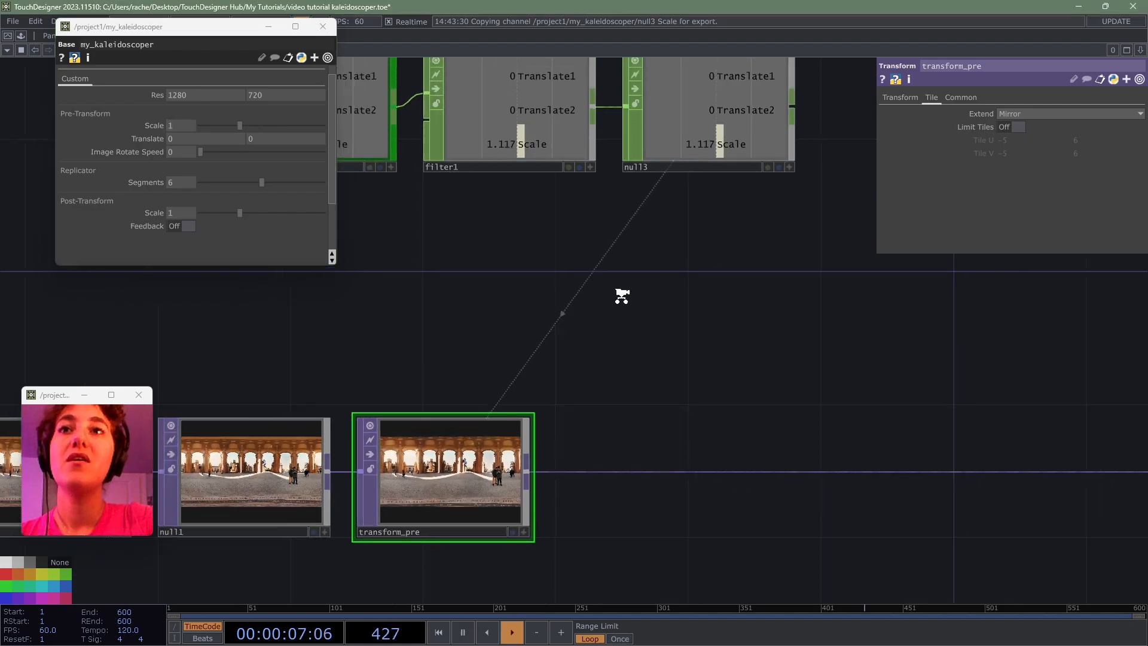
- Dock the filter1 CHOP to par1
scroll(622, 296, down, 3)
drag(566, 316, 592, 368)
scroll(527, 187, up, 2)
click(454, 251)
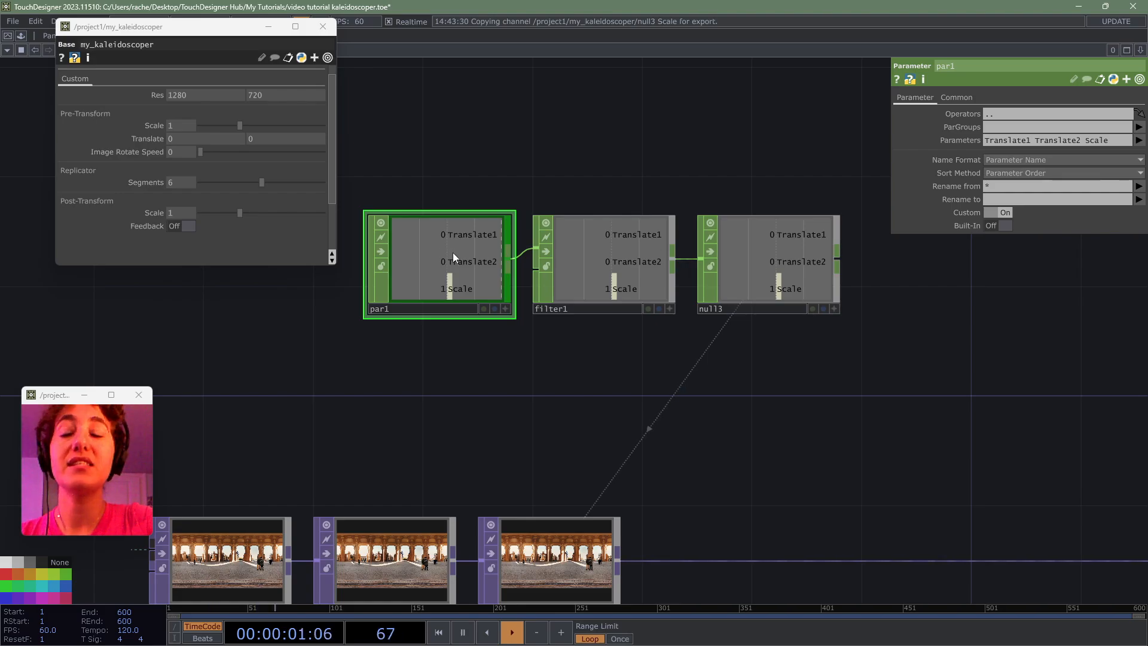
click(618, 255)
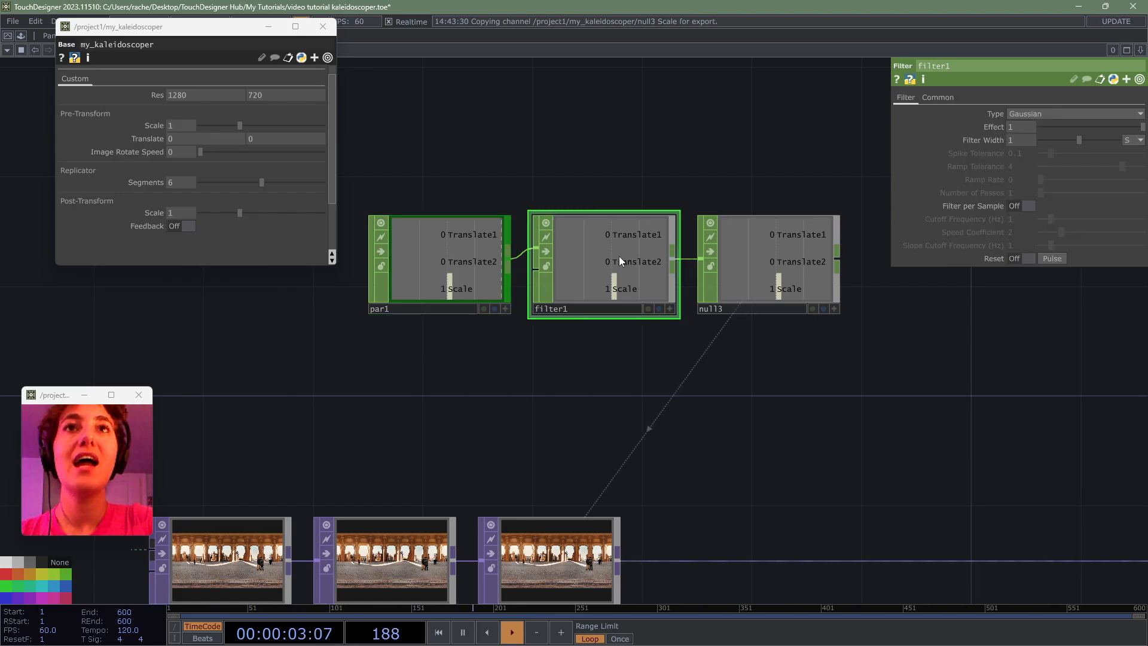
right_click(623, 250)
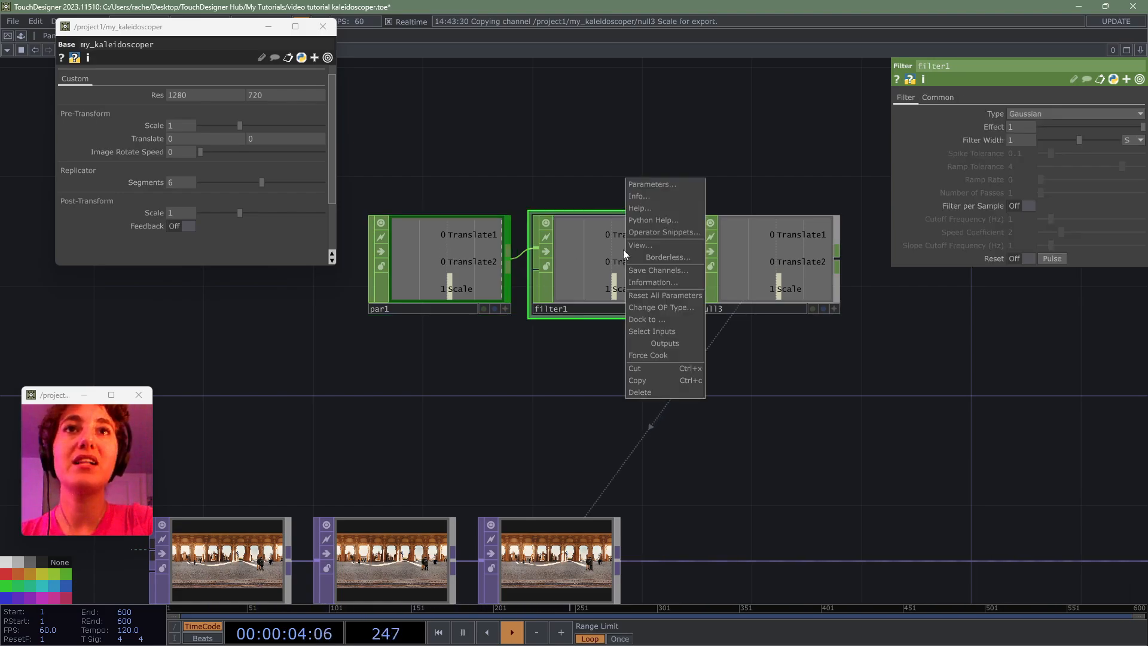
click(654, 320)
click(445, 263)
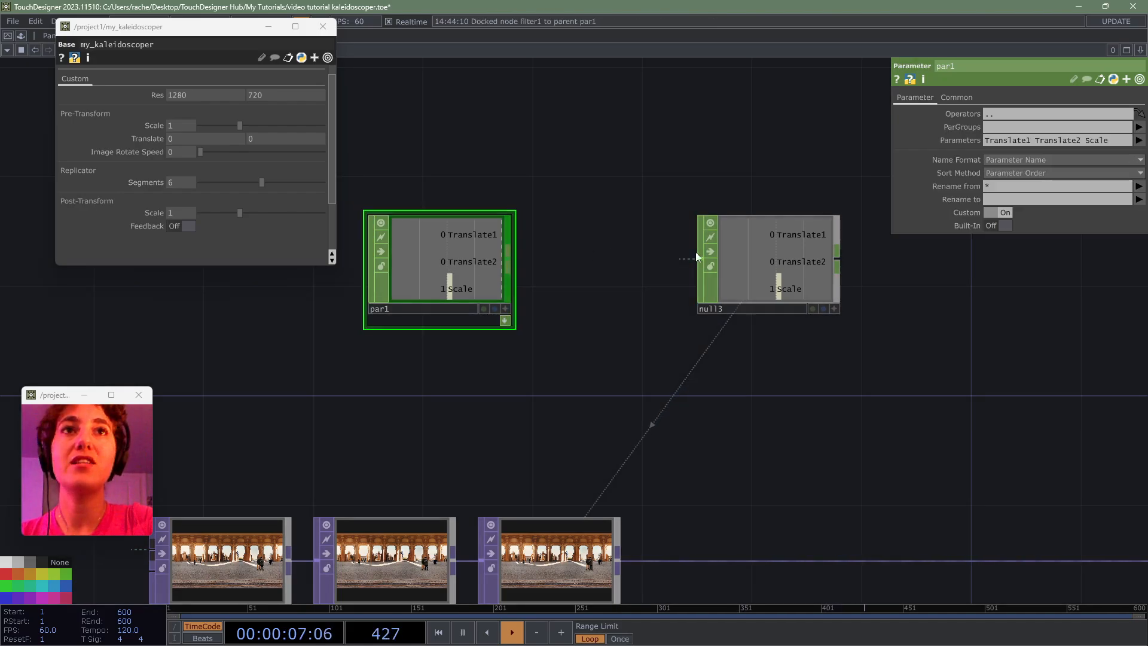
- Dock the null3 CHOP to par1 as well
click(763, 248)
right_click(763, 249)
click(790, 317)
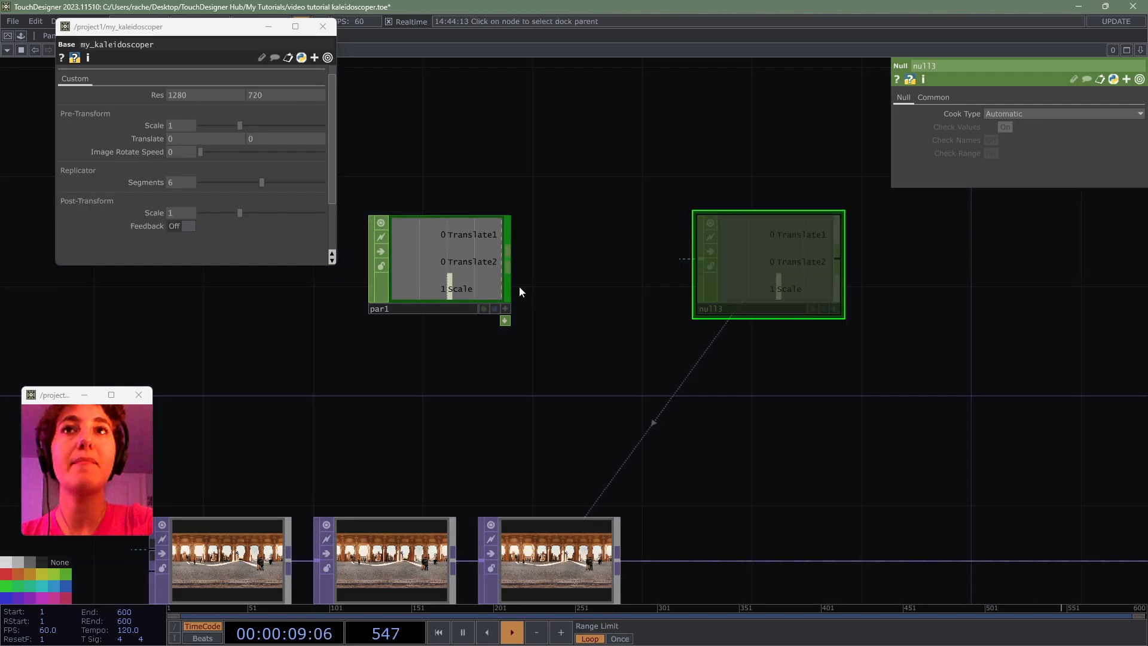
click(506, 286)
- Move par1 with its docked operators directly above transform_pre
drag(591, 296, 593, 285)
drag(463, 214, 572, 405)
scroll(782, 487, down, 3)
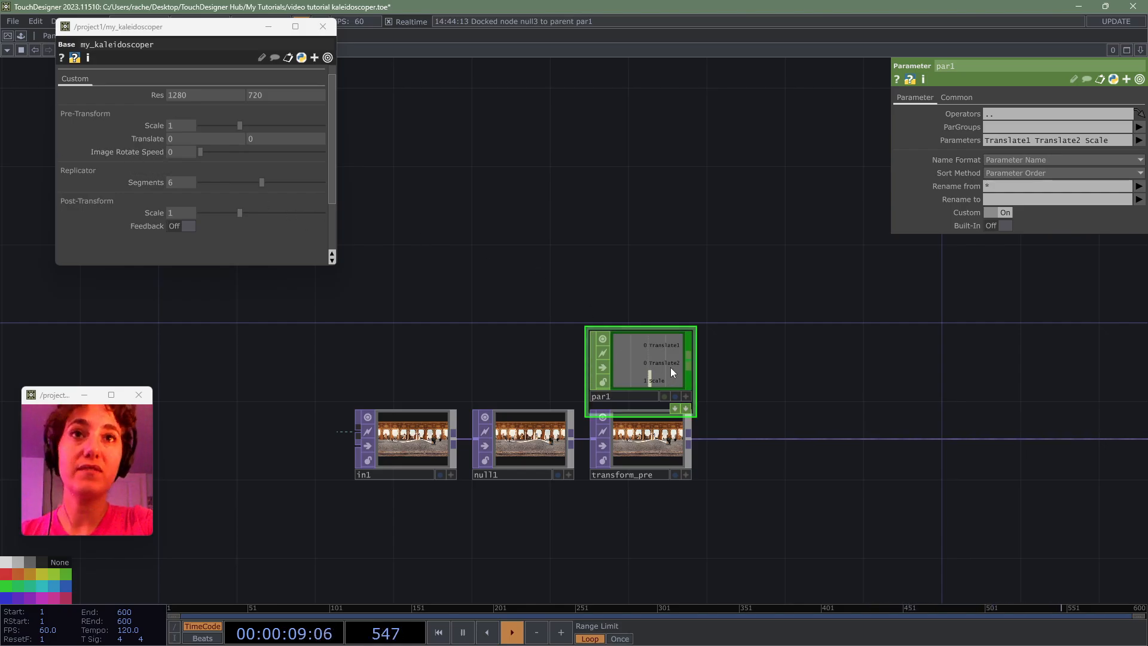
- Add a second Parameter CHOP below the TOP chain and limit its Parameters to Imagerotatespeed
drag(893, 363, 871, 272)
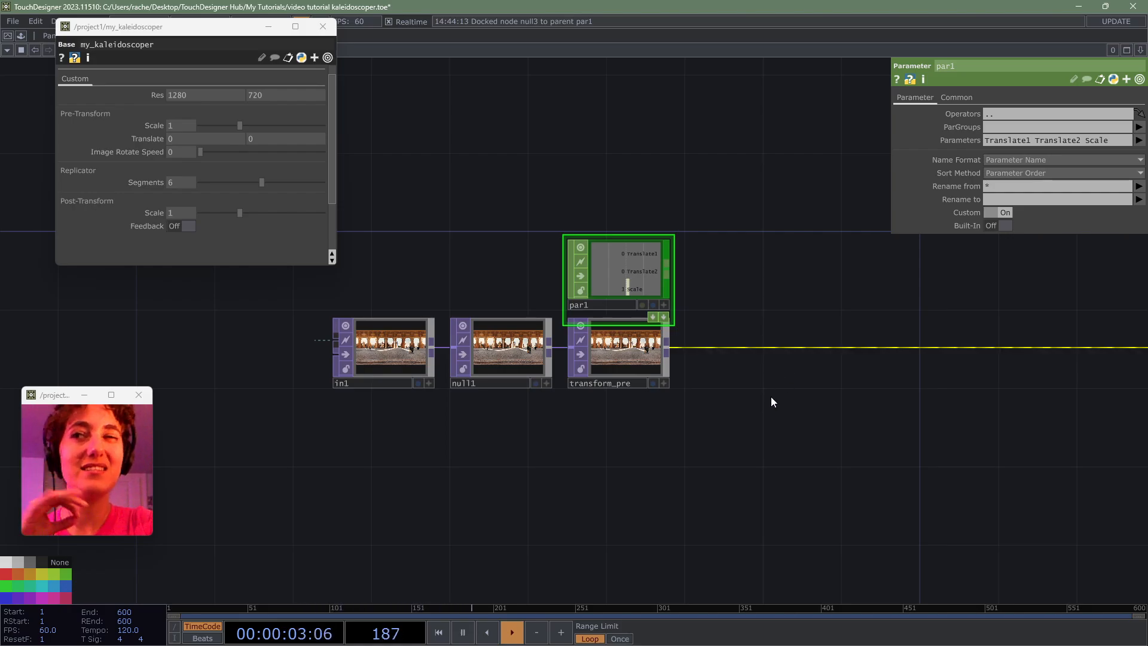
scroll(683, 442, up, 2)
key(Tab)
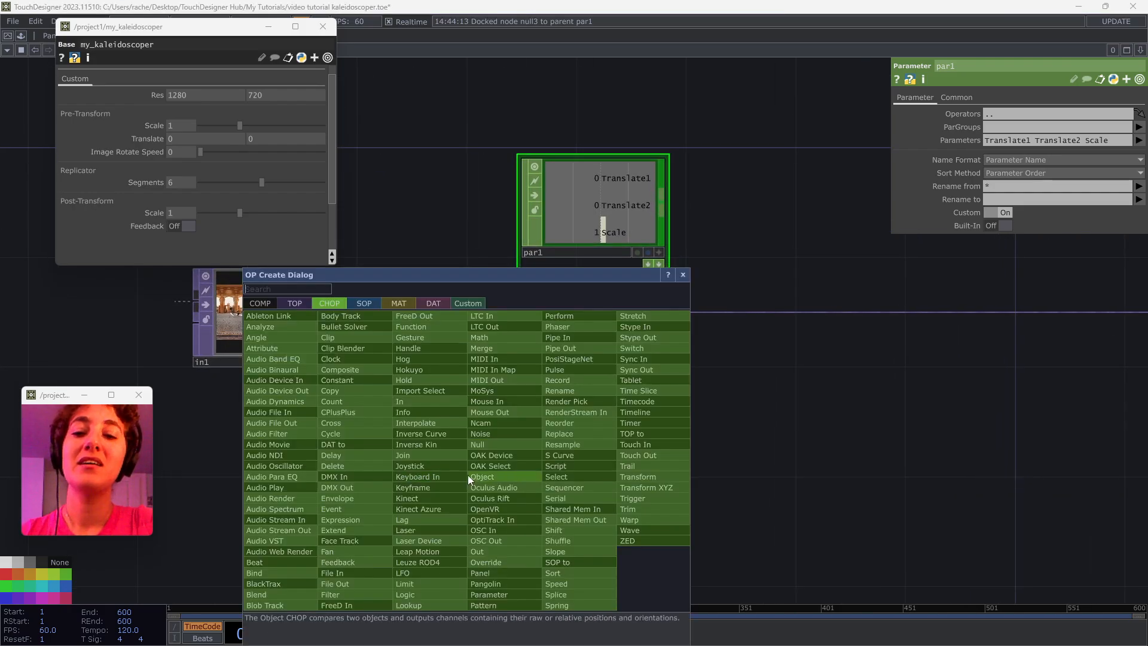
text(par)
click(488, 594)
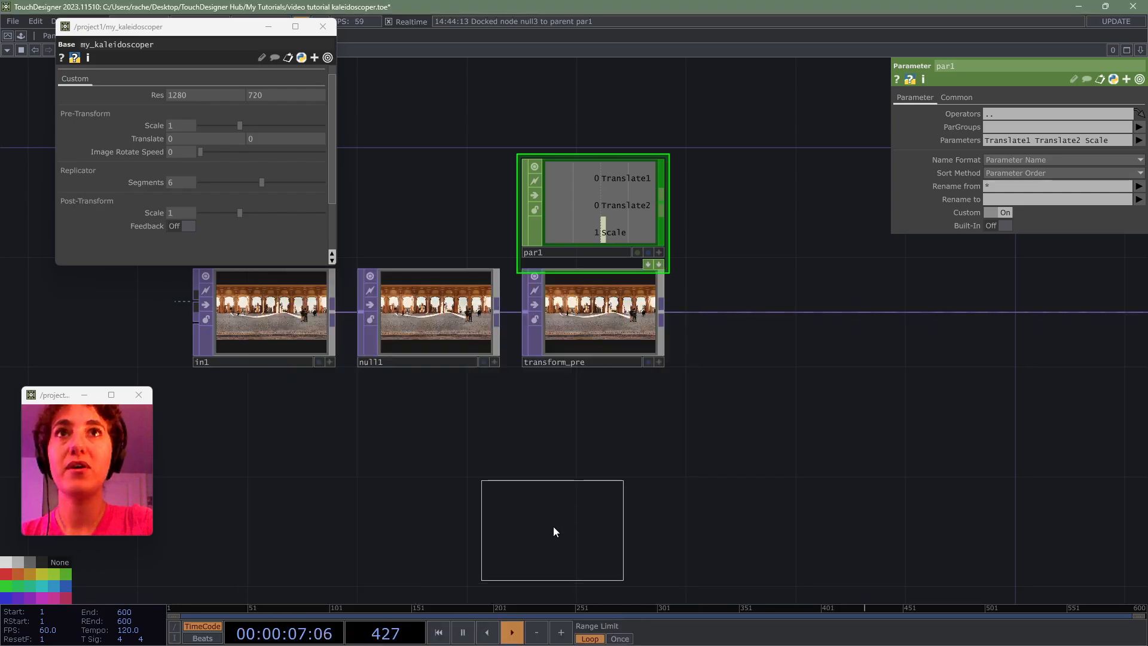
click(427, 479)
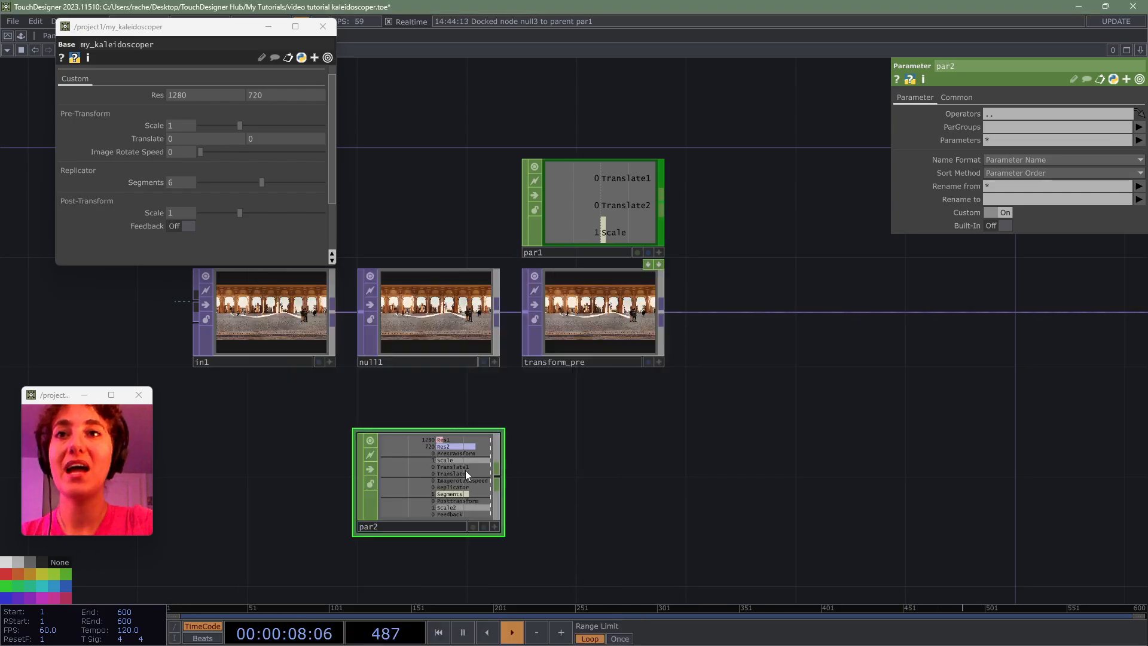
click(1140, 140)
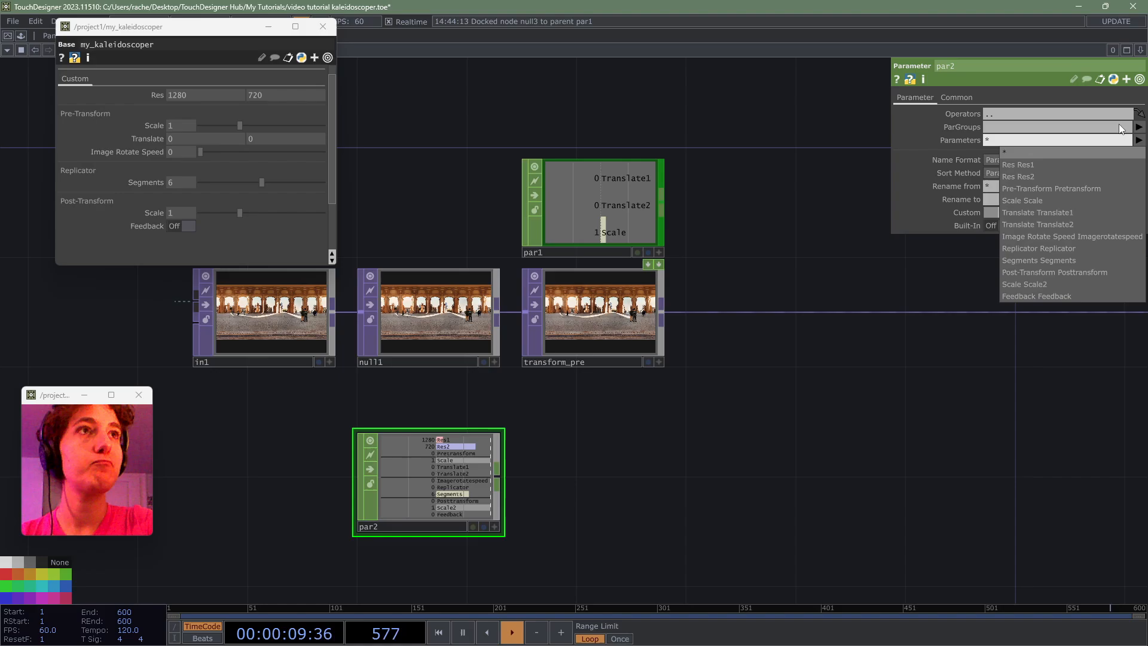
click(1067, 235)
drag(518, 489, 384, 469)
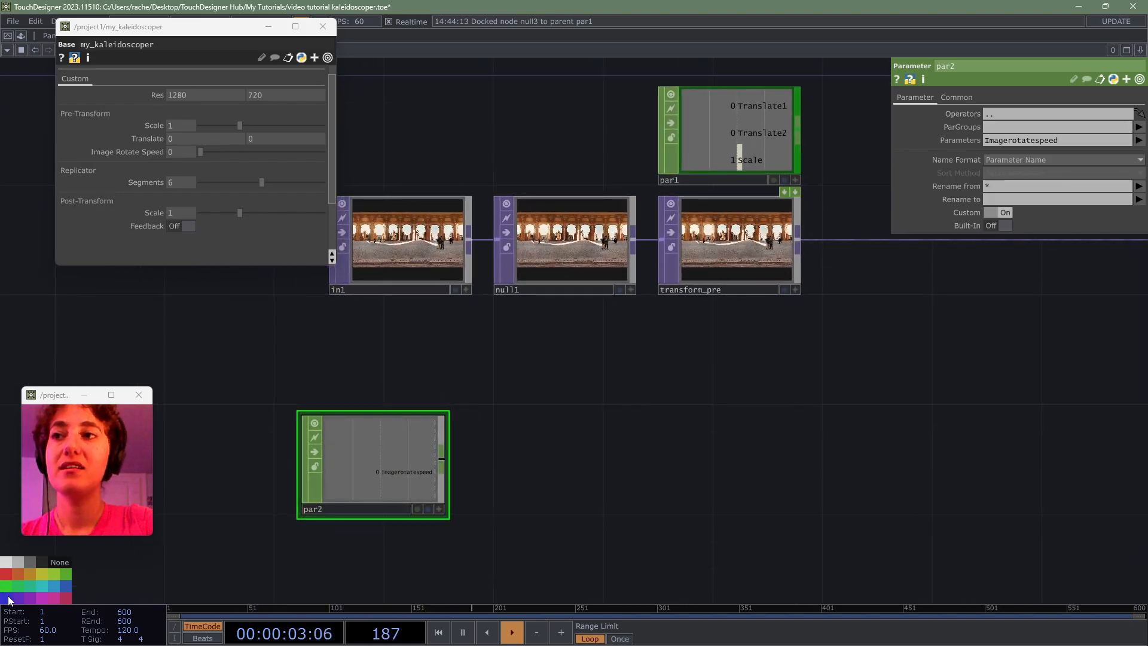
- Connect a new Speed CHOP to par2's output
click(443, 459)
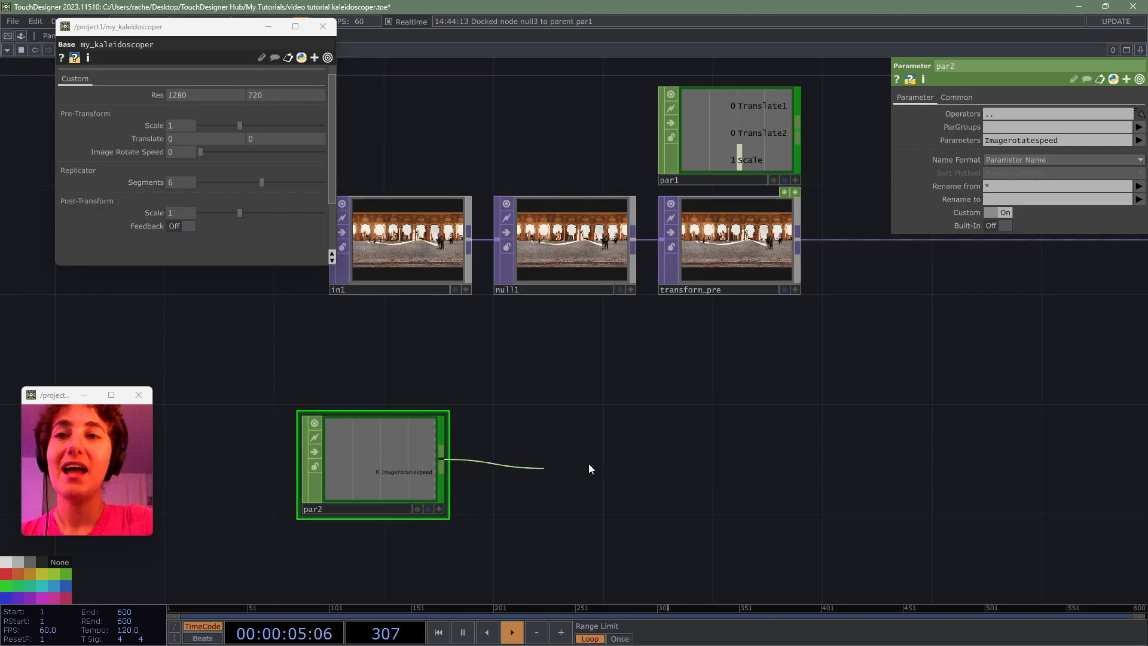
click(593, 462)
text(sp)
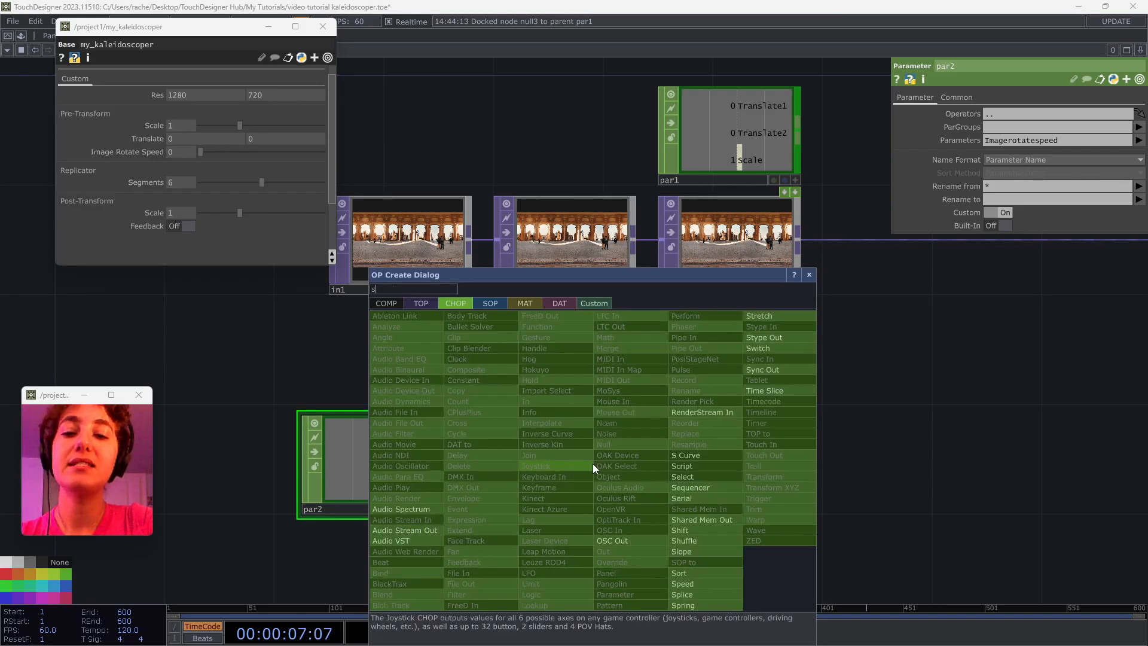
click(672, 583)
click(543, 460)
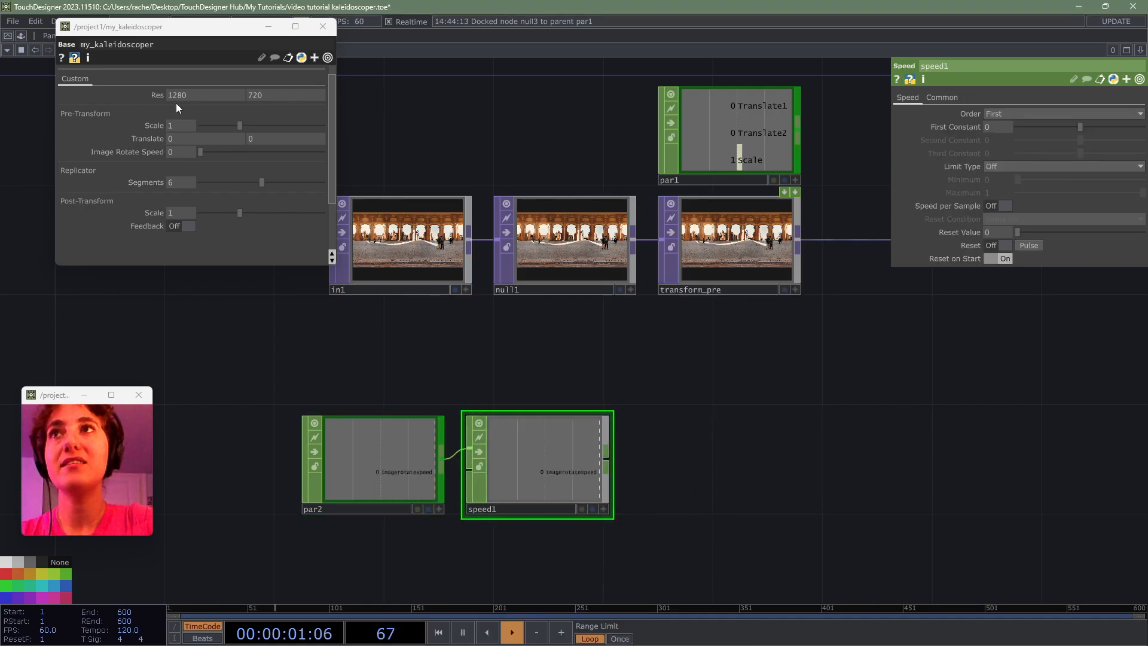
- Set the Pre-Transform Image Rotate Speed to 0.462 to test the Speed CHOP
drag(207, 150, 222, 155)
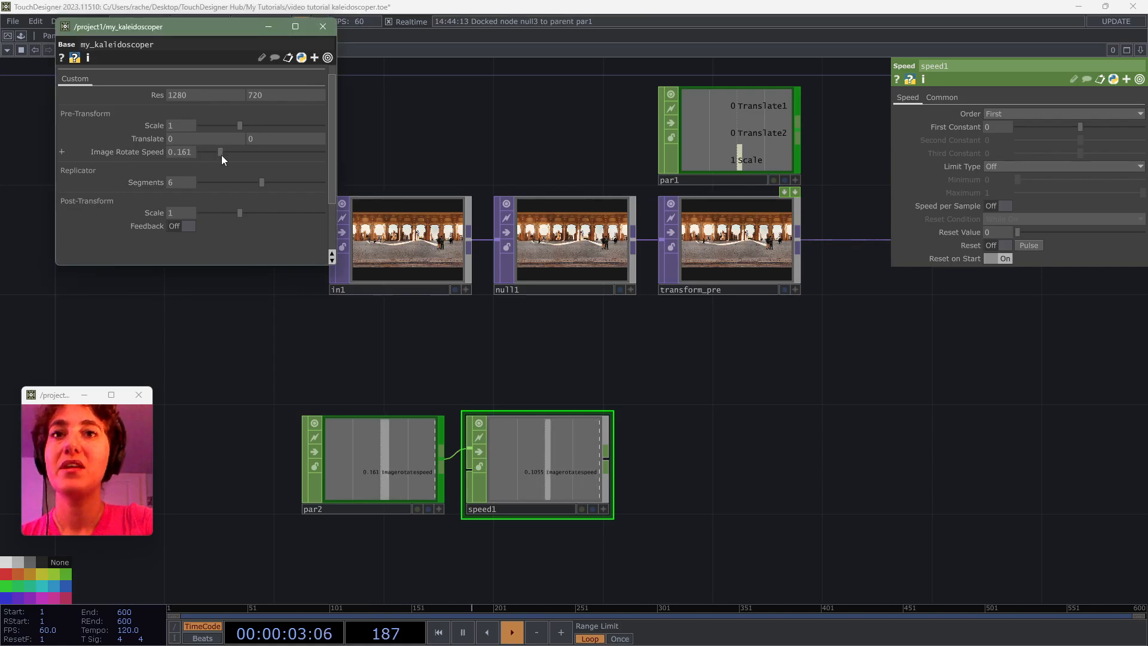
scroll(489, 482, up, 3)
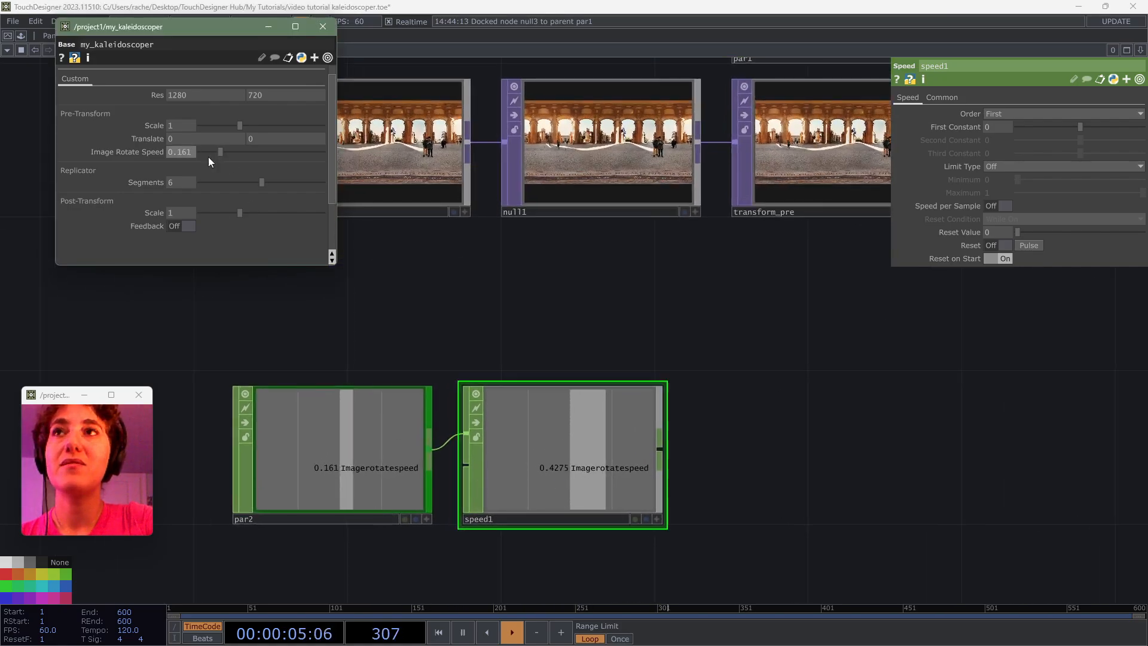
drag(235, 150, 263, 153)
- Connect a new Null CHOP to speed1's output
scroll(751, 369, down, 1)
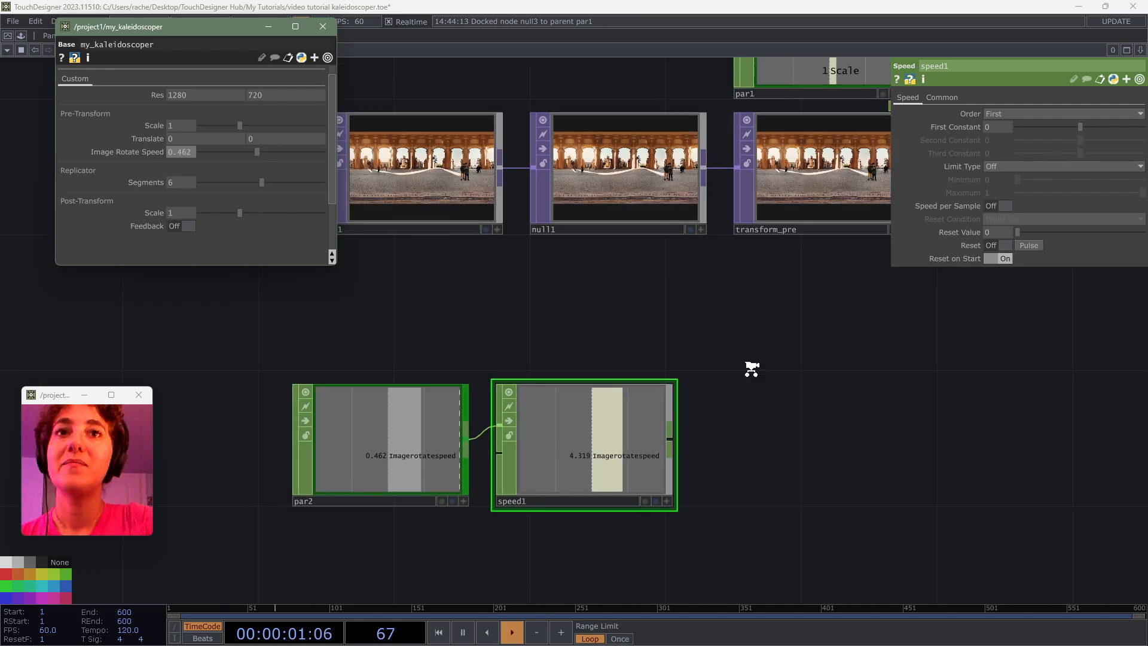
scroll(752, 369, down, 2)
click(631, 451)
key(alt+n)
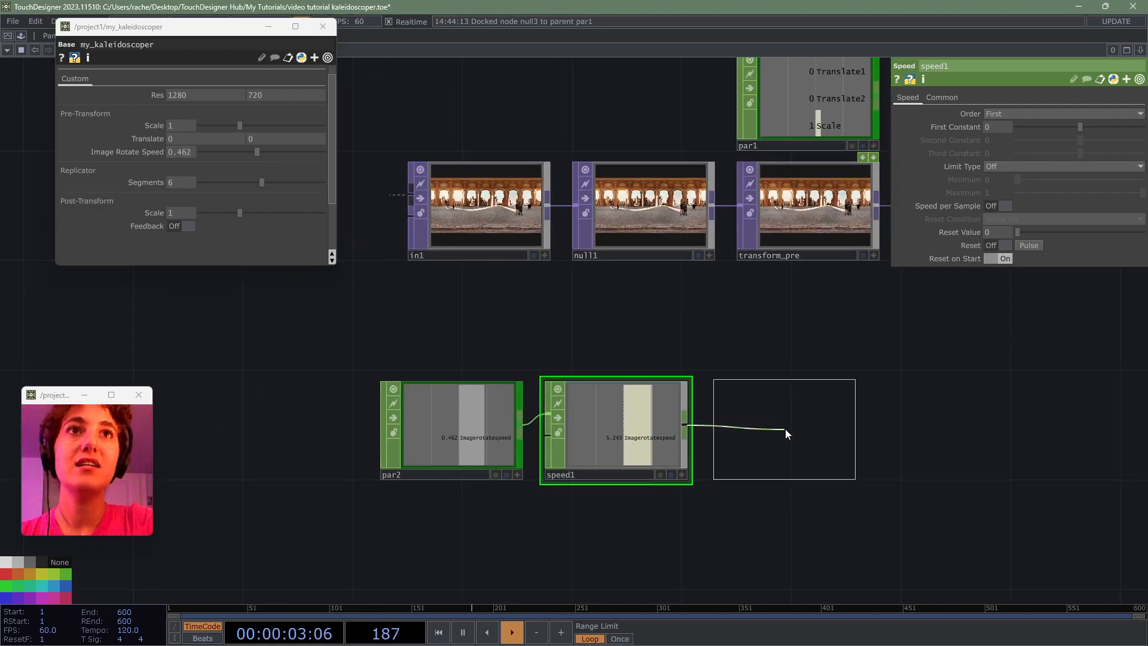
click(784, 429)
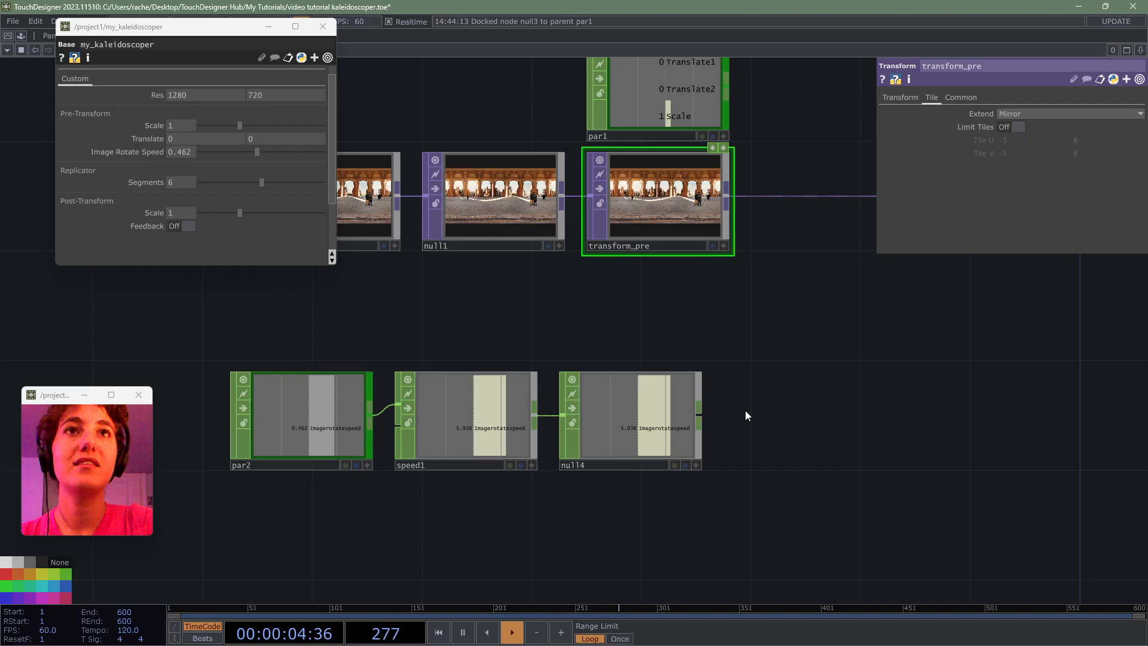
- Link transform_pre's Rotate to null4's Imagerotatespeed channel as a CHOP reference, activating null4's viewer for it and deactivating it again
click(699, 465)
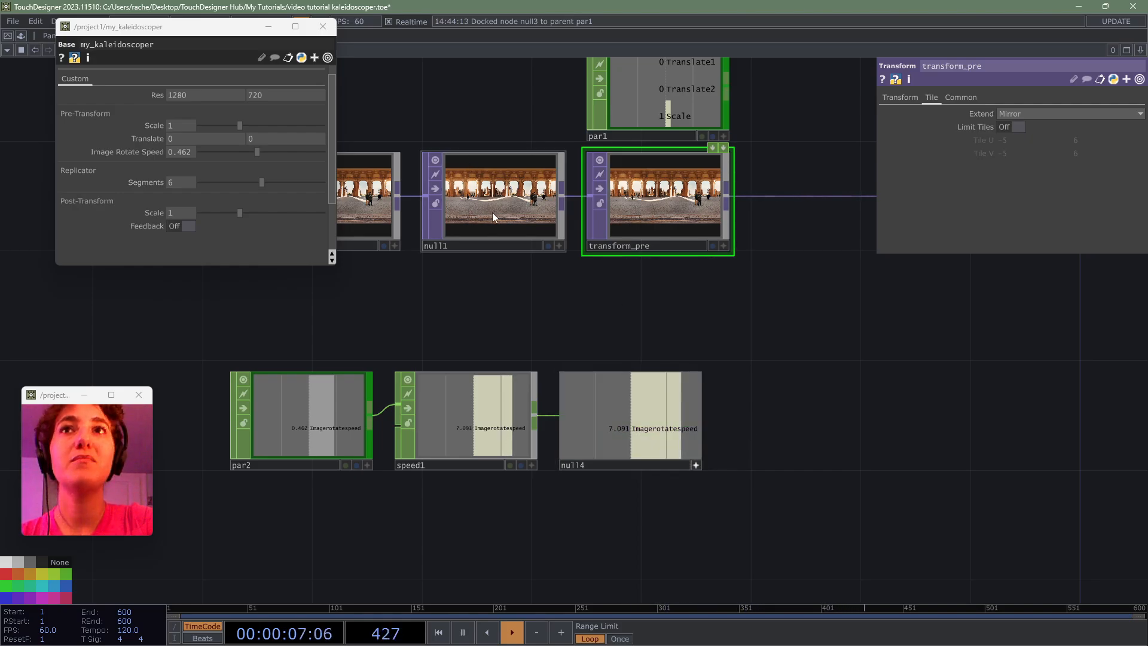
click(899, 96)
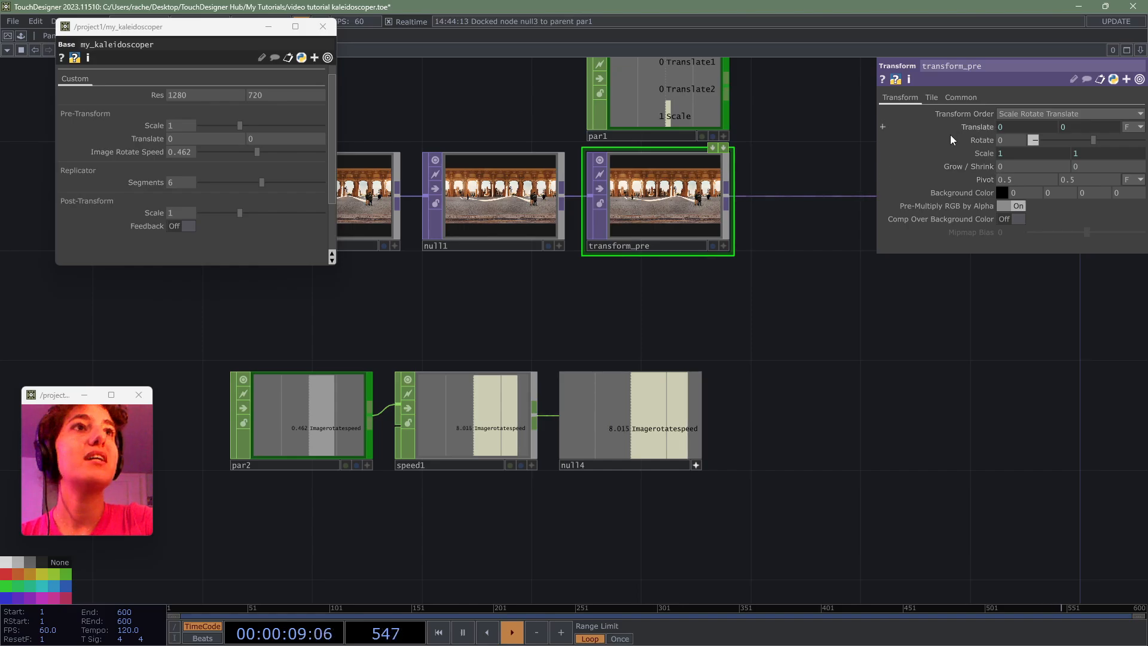
drag(658, 428, 1016, 138)
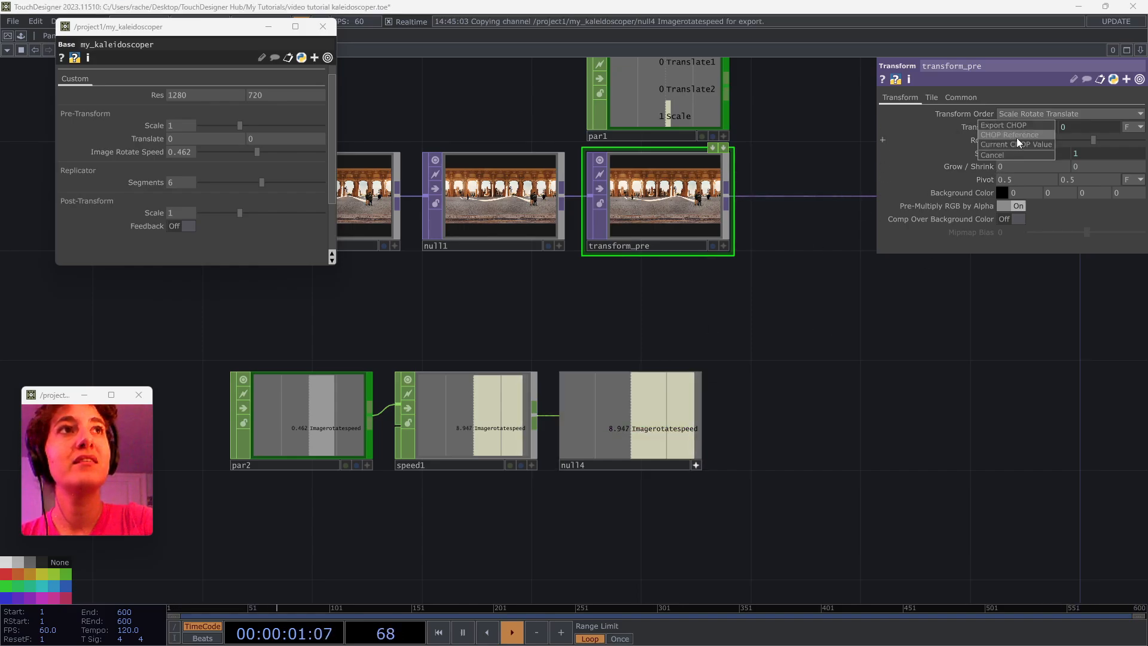
click(1016, 137)
click(699, 464)
scroll(661, 207, up, 5)
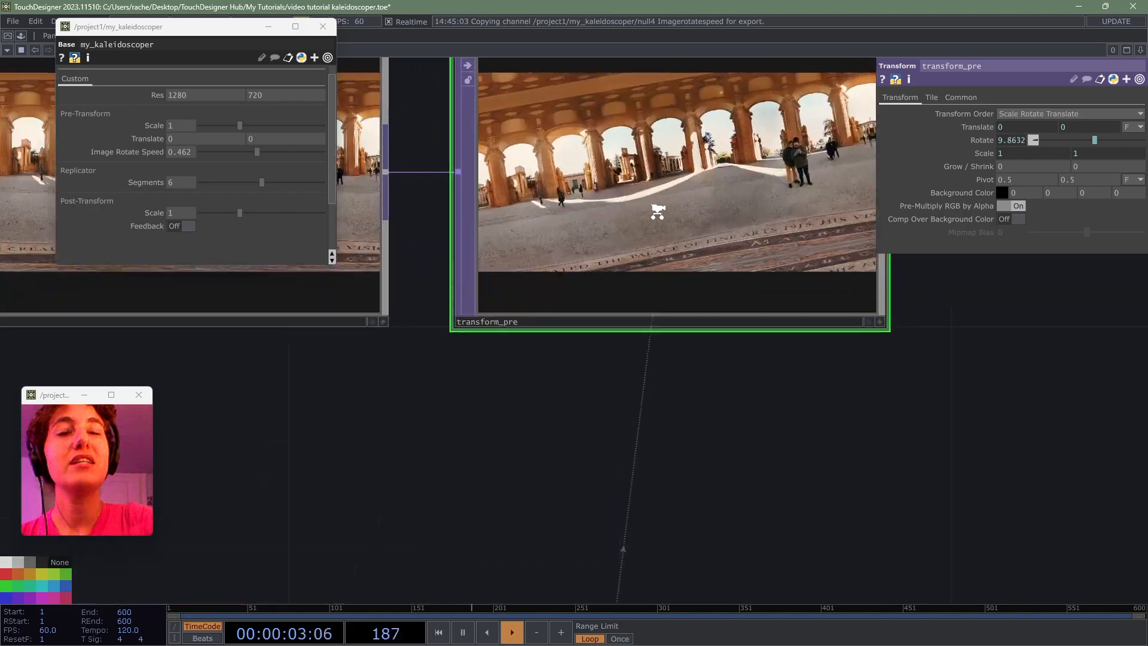
- Set the Pre-Transform Image Rotate Speed to 1 to test the rotation of transform_pre
scroll(662, 269, down, 3)
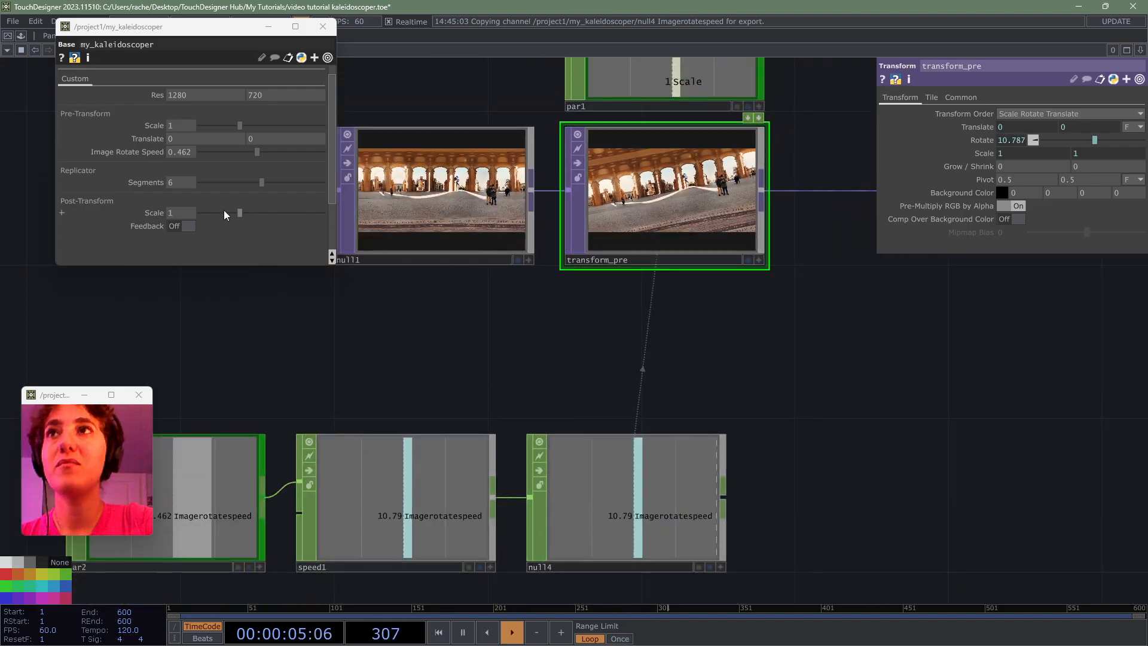
drag(268, 151, 357, 142)
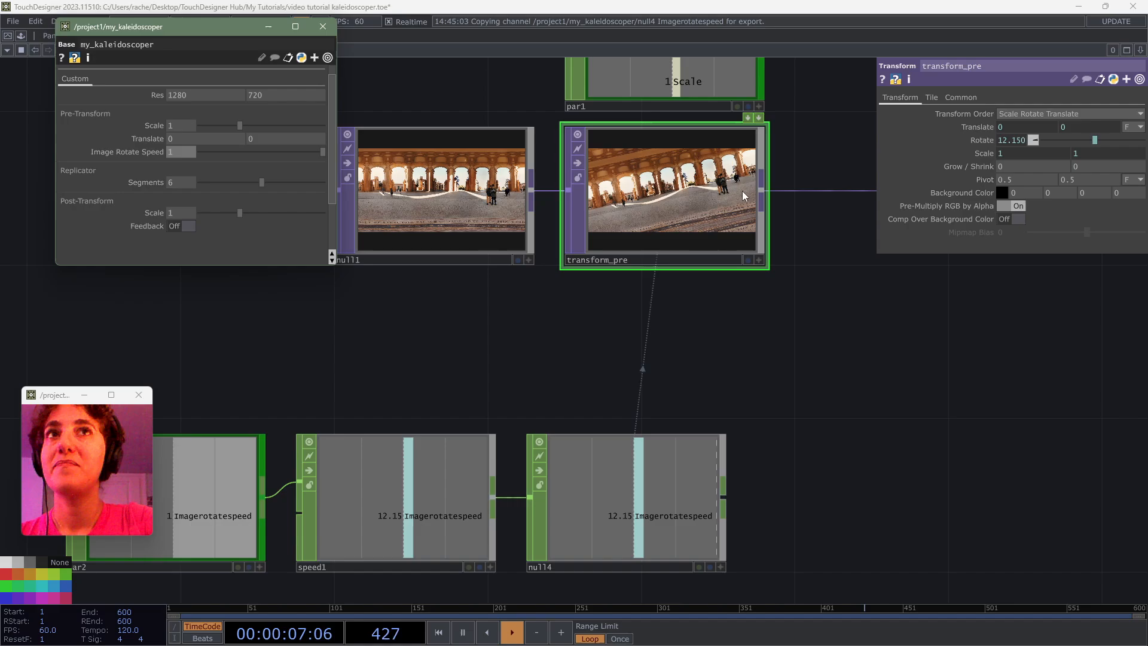
- Make room between par2 and speed1 and insert a Math CHOP on the wire connecting them
drag(431, 382, 800, 275)
drag(570, 409, 297, 391)
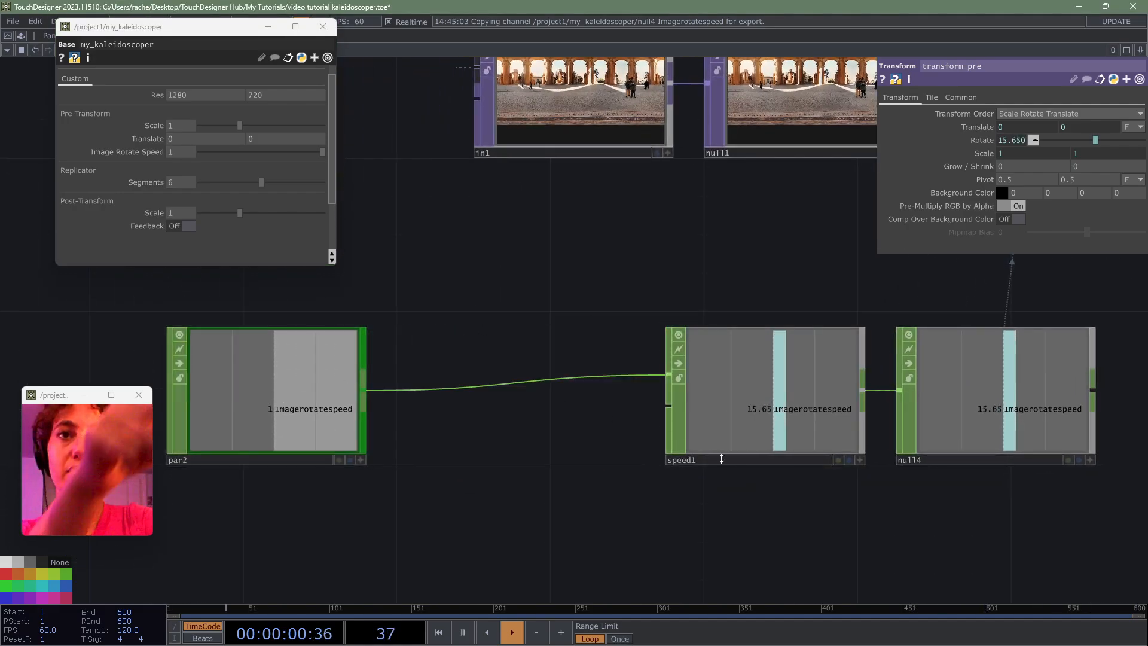
right_click(472, 385)
click(504, 372)
text(math)
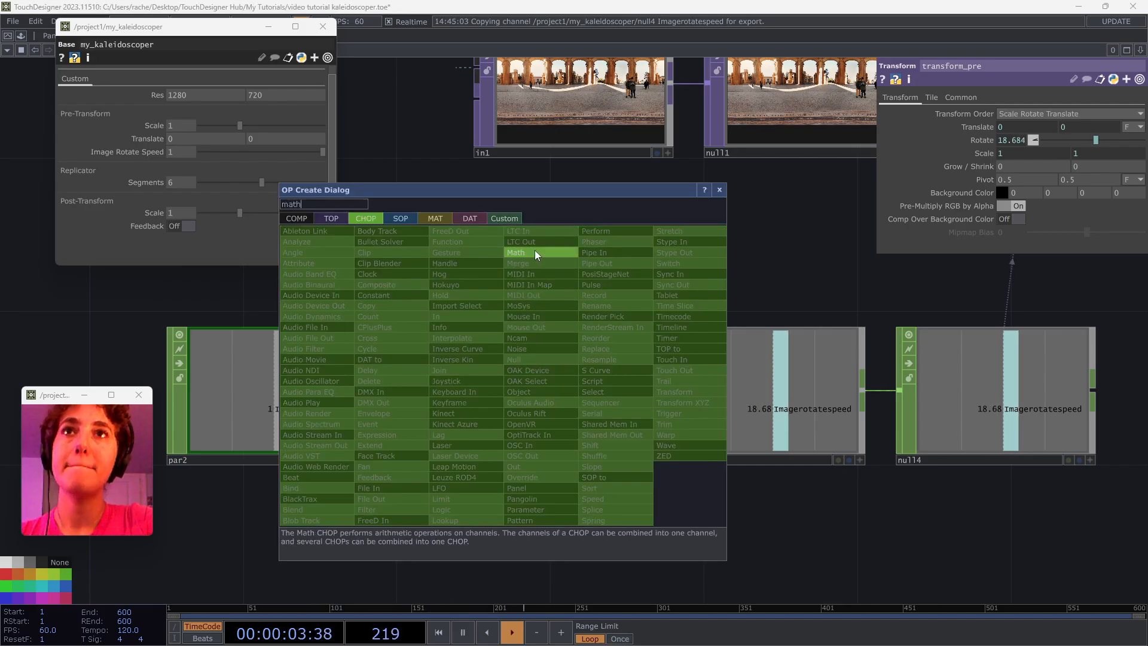
click(535, 251)
click(541, 398)
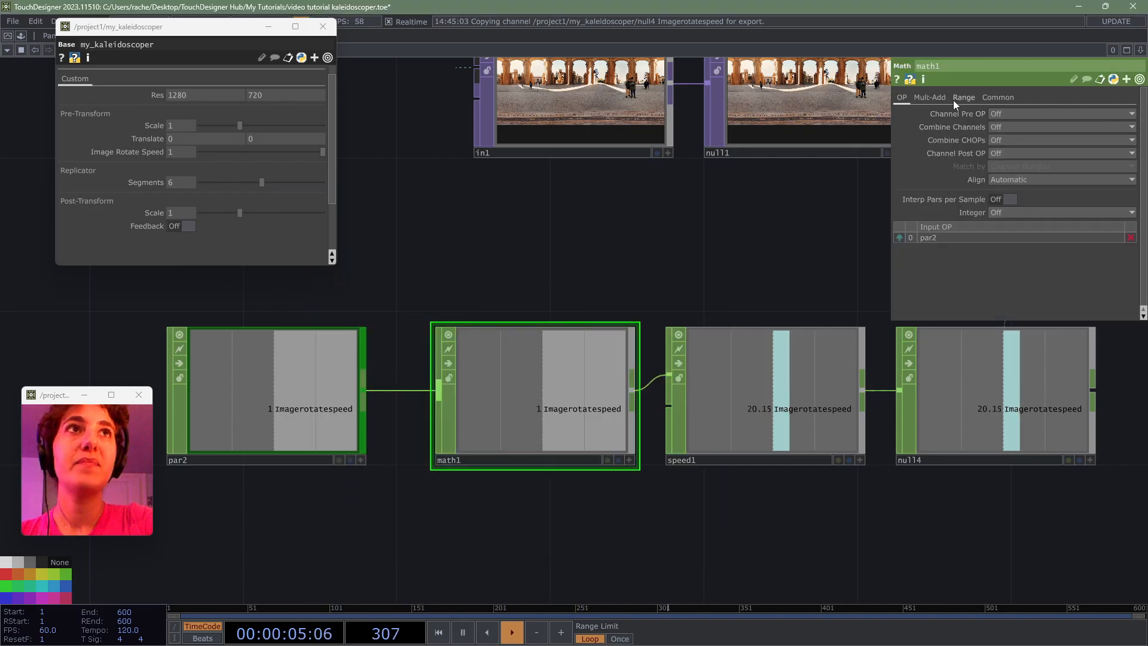
- Set math1's Multiply to 20 and move par2 closer to math1
click(930, 97)
text(20)
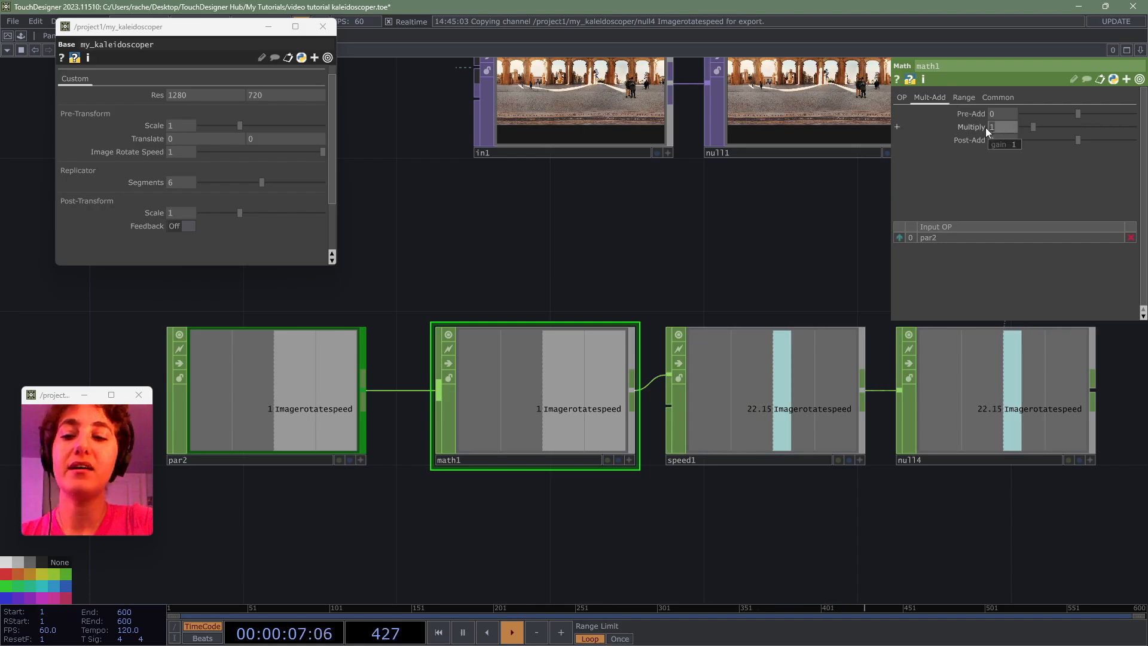
key(Return)
drag(322, 396, 375, 399)
- Check the rotation of transform_pre while testing the Image Rotate Speed at 1
drag(556, 317, 207, 544)
scroll(727, 307, up, 4)
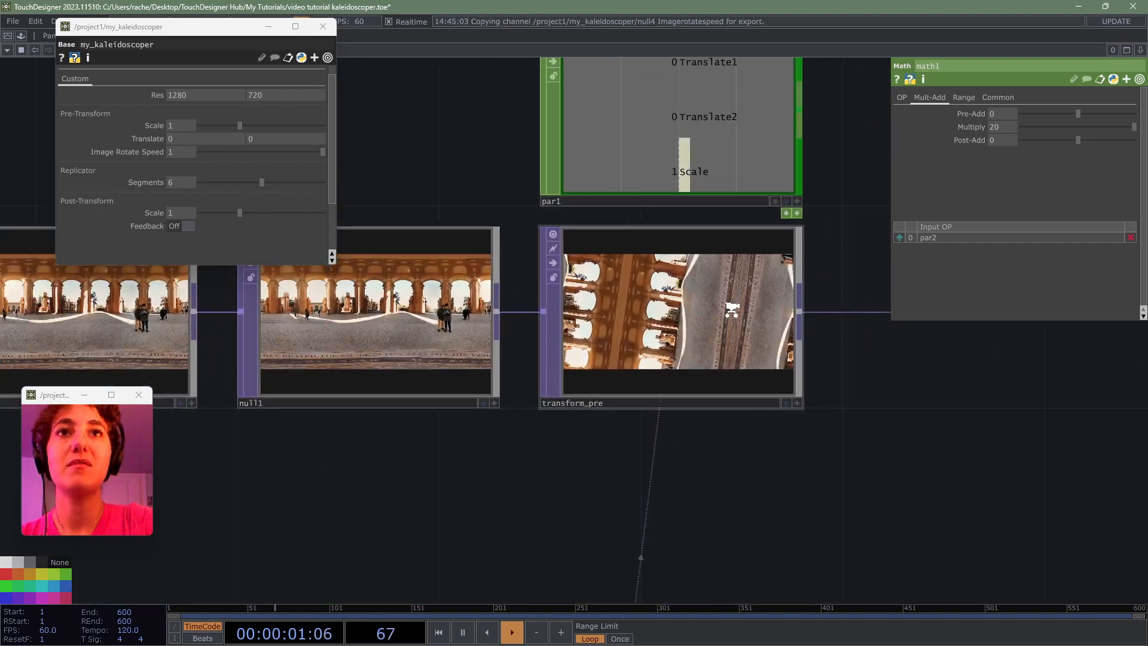
click(323, 155)
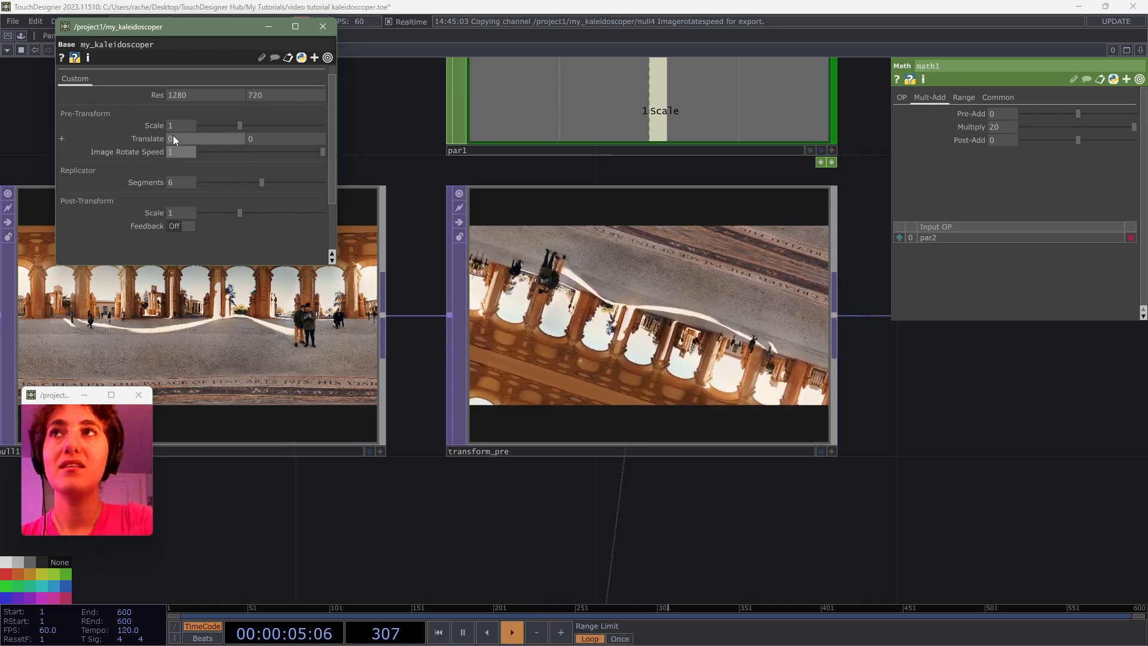
mouse_move(317, 151)
mouse_down()
mouse_move(215, 156)
mouse_move(322, 154)
mouse_move(247, 156)
mouse_move(333, 165)
mouse_up()
scroll(532, 278, down, 6)
click(469, 352)
drag(469, 352, 571, 307)
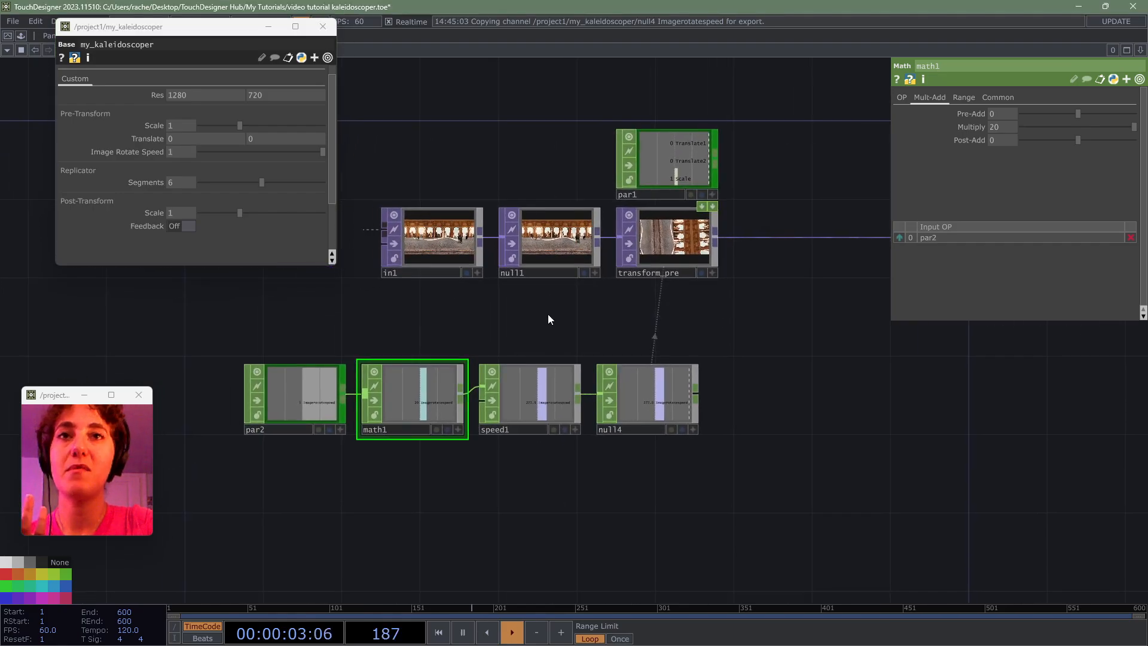
- Dock math1 to par2
scroll(438, 380, up, 5)
scroll(759, 224, down, 6)
scroll(760, 224, down, 2)
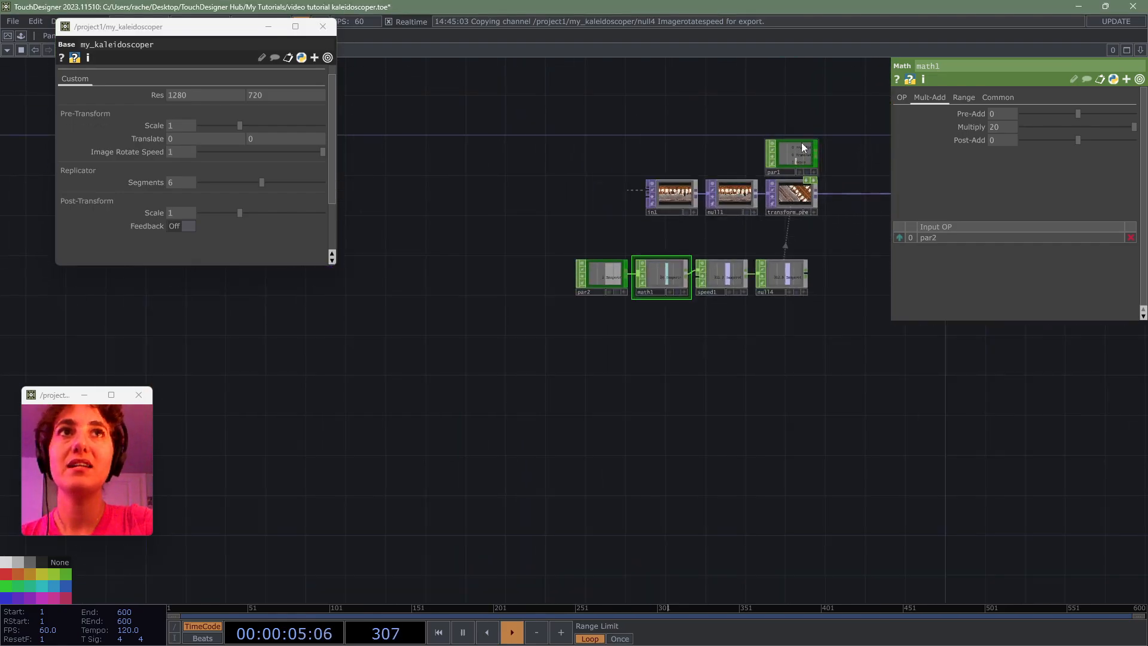
scroll(792, 235, up, 6)
right_click(562, 328)
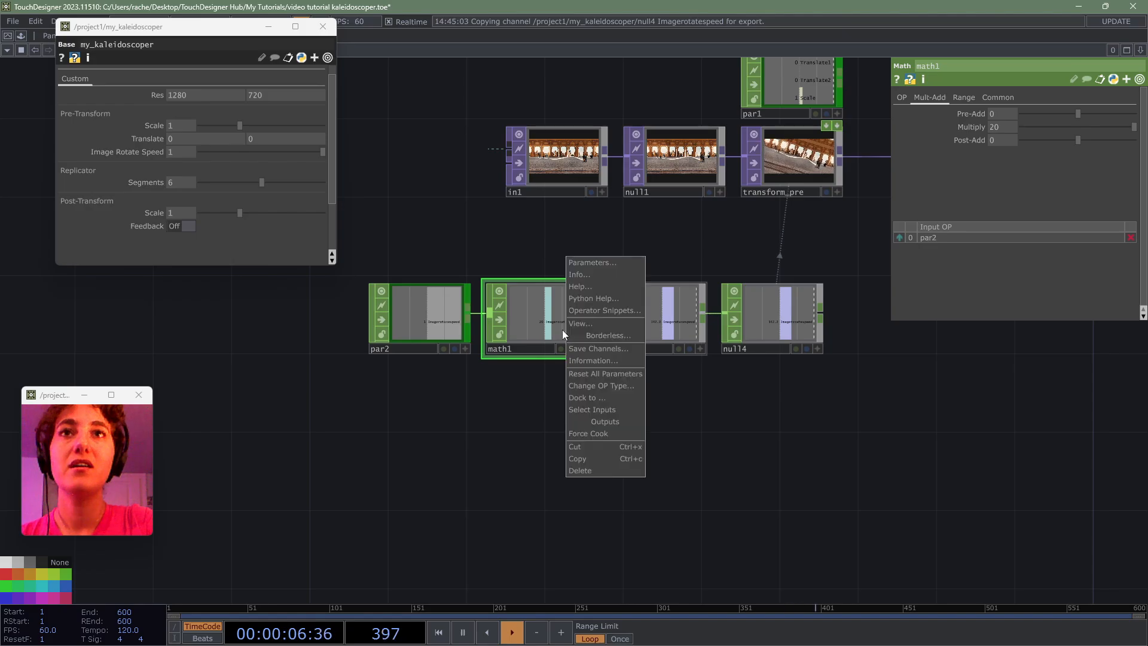
click(611, 396)
click(468, 328)
- Dock speed1 and null4 to par2
right_click(680, 315)
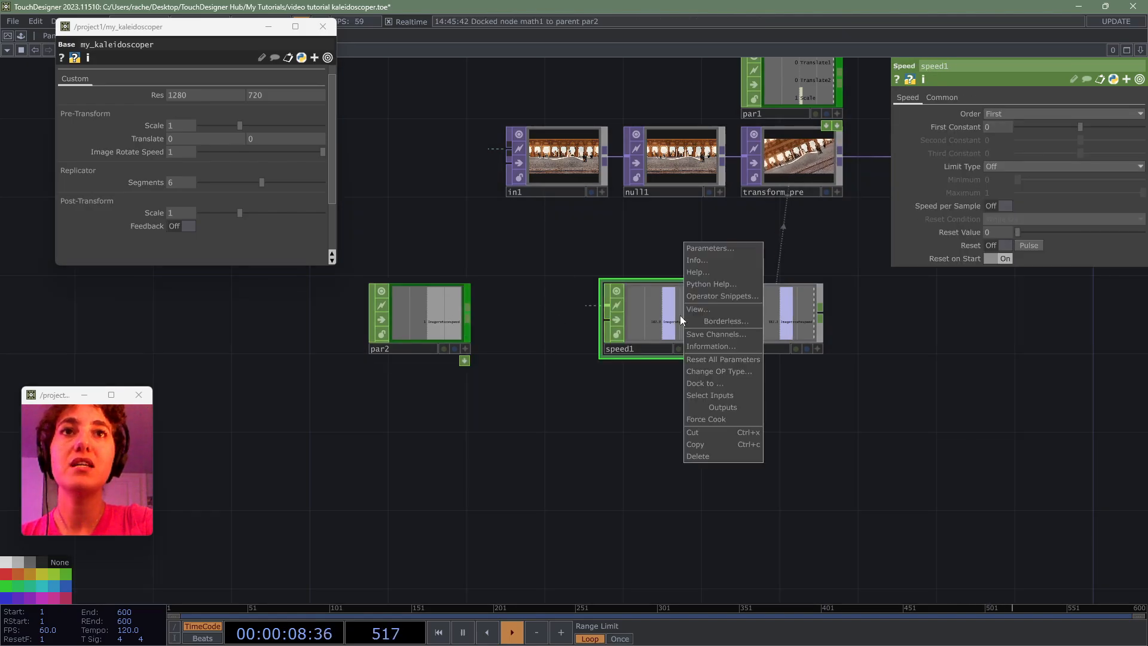
click(704, 383)
click(467, 328)
click(789, 322)
right_click(789, 323)
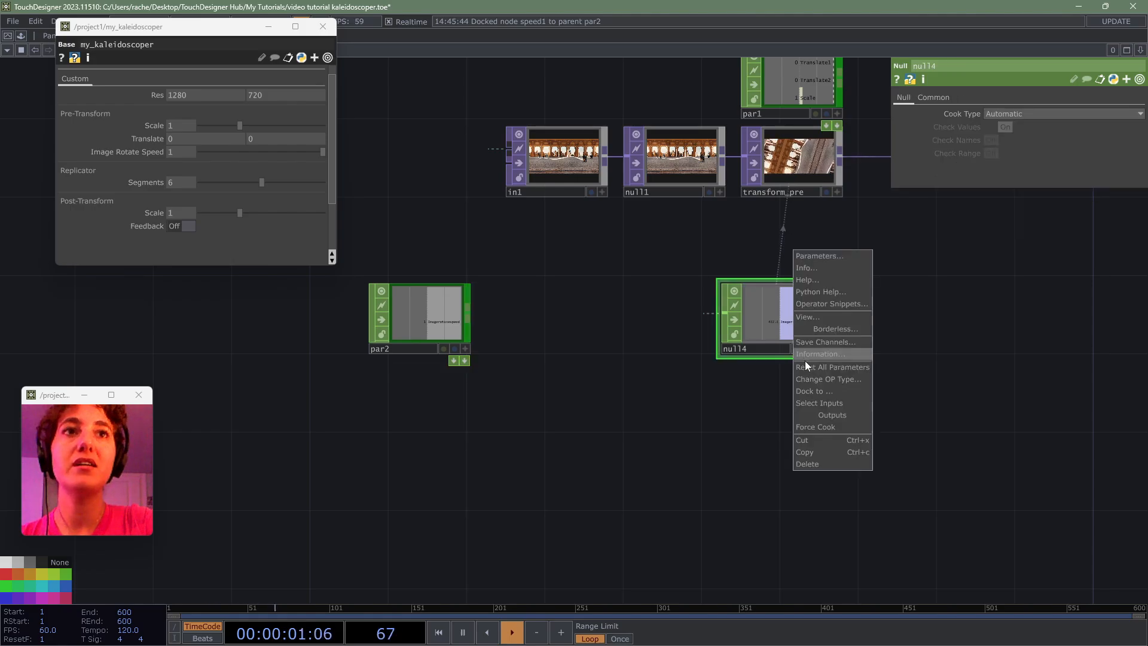
click(813, 387)
click(446, 324)
- Stack par1 and par2 above transform_pre, and set the Pre-Transform Image Rotate Speed to 0
drag(445, 322, 817, 245)
drag(880, 361, 821, 495)
drag(741, 215, 743, 137)
drag(752, 392, 749, 235)
drag(827, 207, 727, 286)
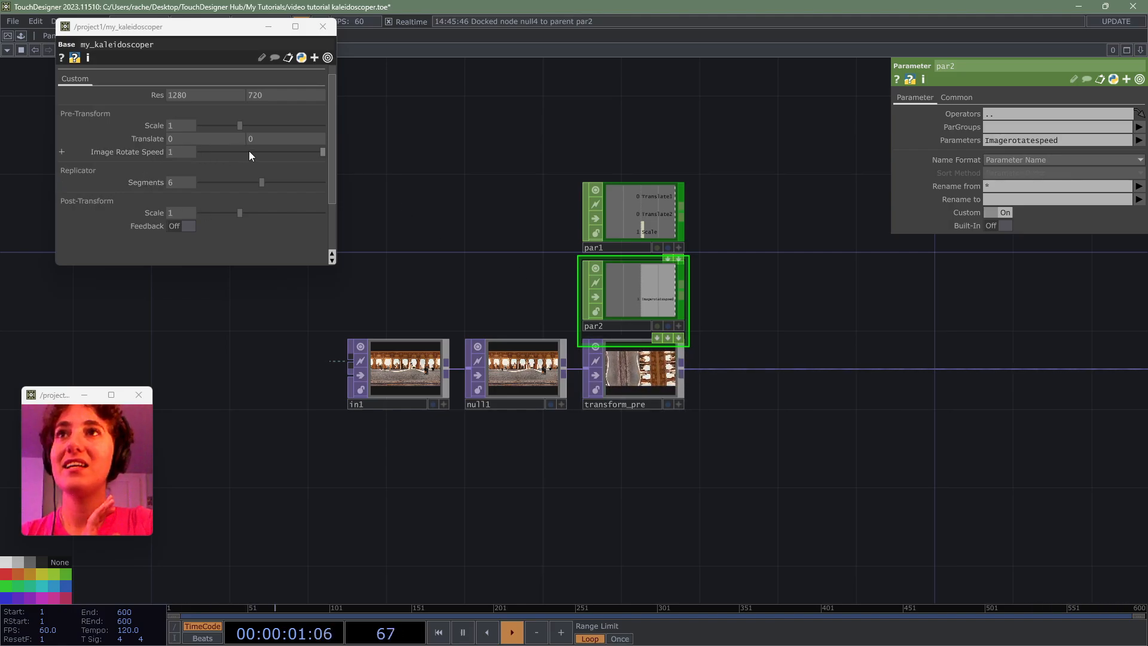
drag(279, 152, 15, 237)
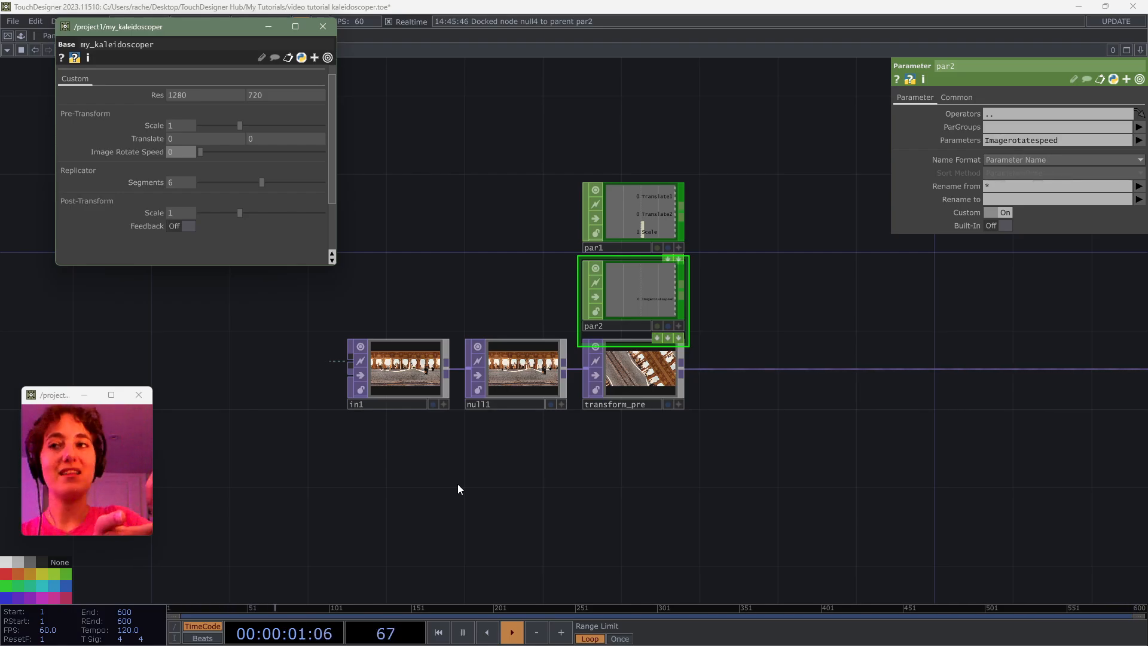
- Branch a new Null TOP off transform_pre's output, placing it below the main wire
drag(744, 485, 635, 479)
drag(633, 371, 615, 438)
text(nu)
click(652, 401)
click(703, 432)
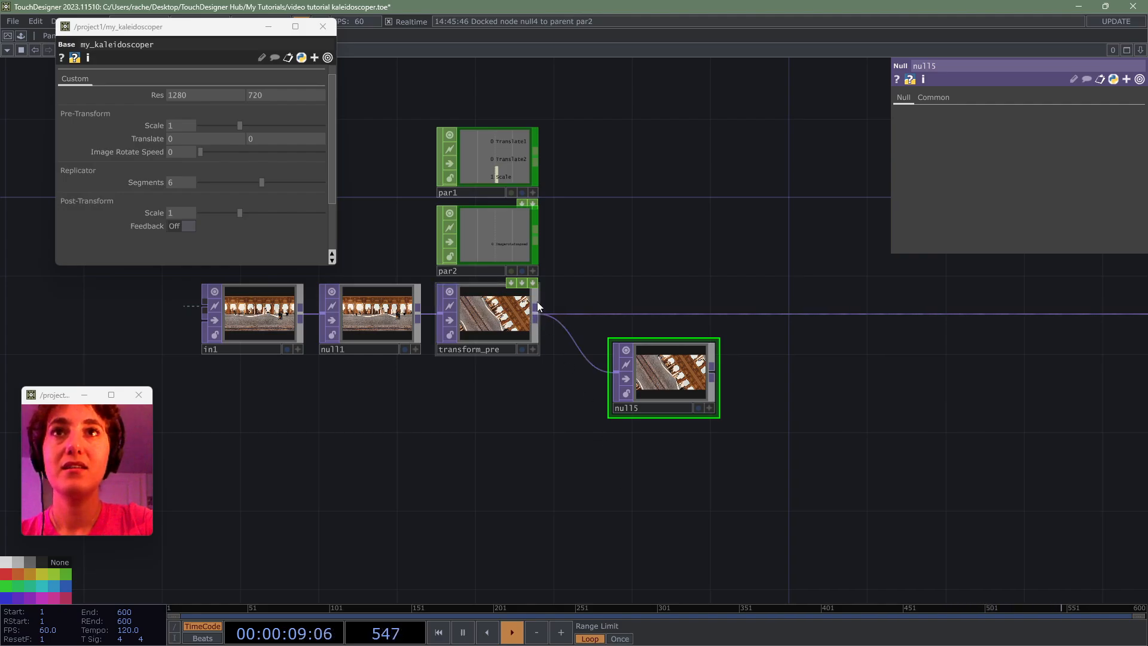
- Branch a Circle TOP off transform_pre's output and position it below null5
drag(536, 308, 608, 494)
text(ci)
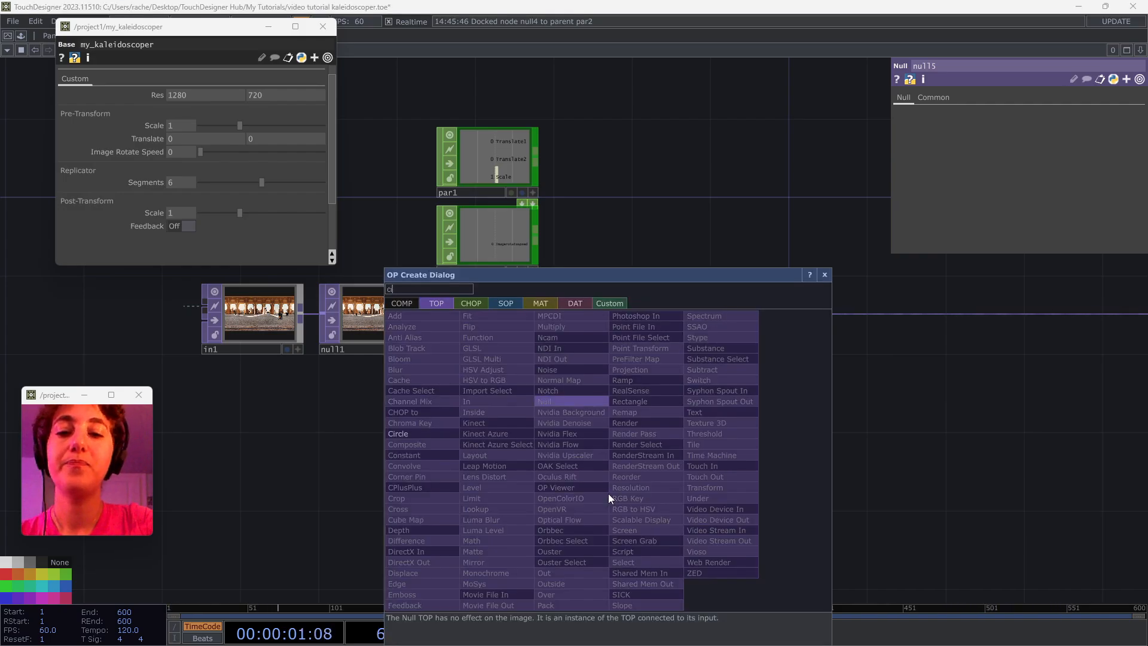
click(444, 434)
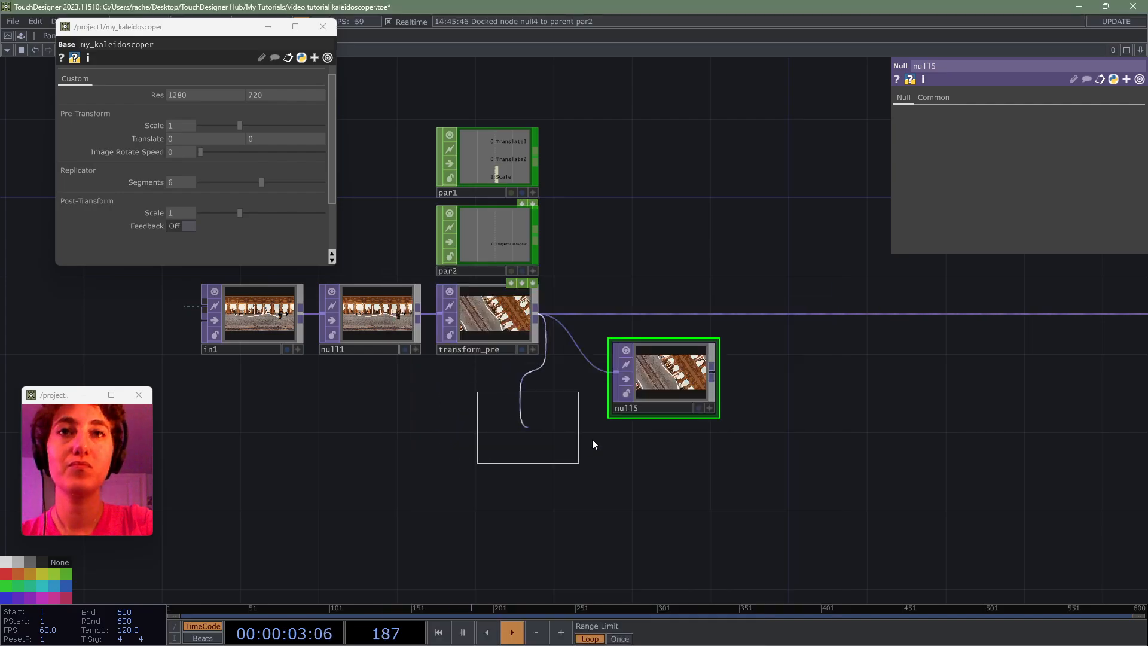
click(685, 494)
drag(687, 429, 670, 411)
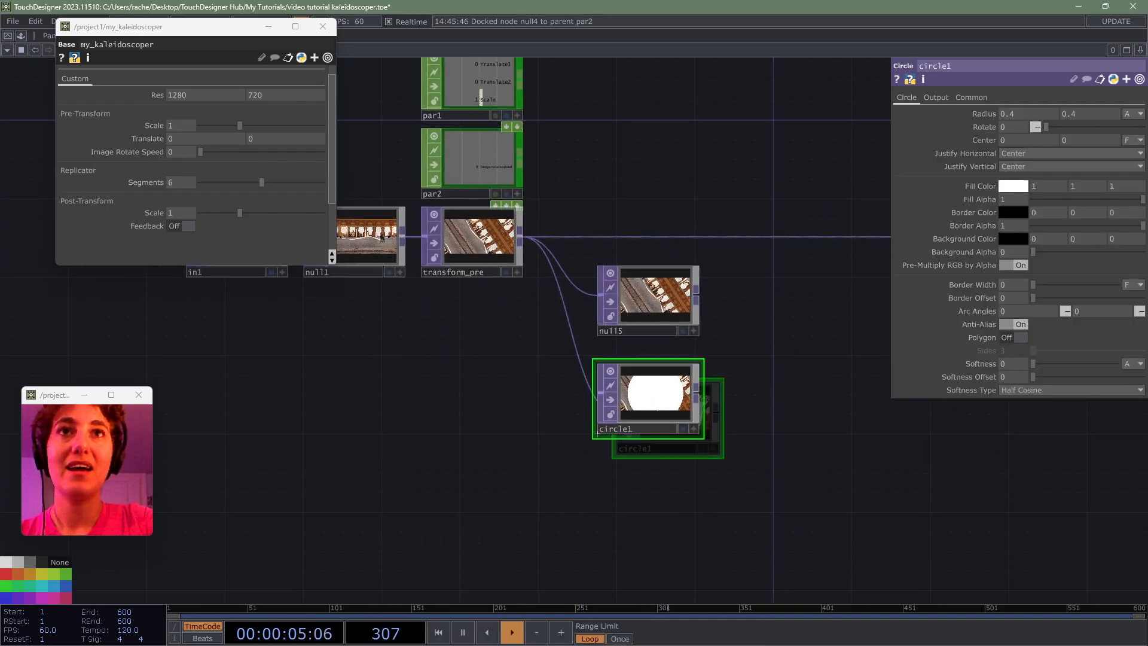
- Set circle1's Combine with Input to Set Resolution Only
scroll(667, 411, up, 3)
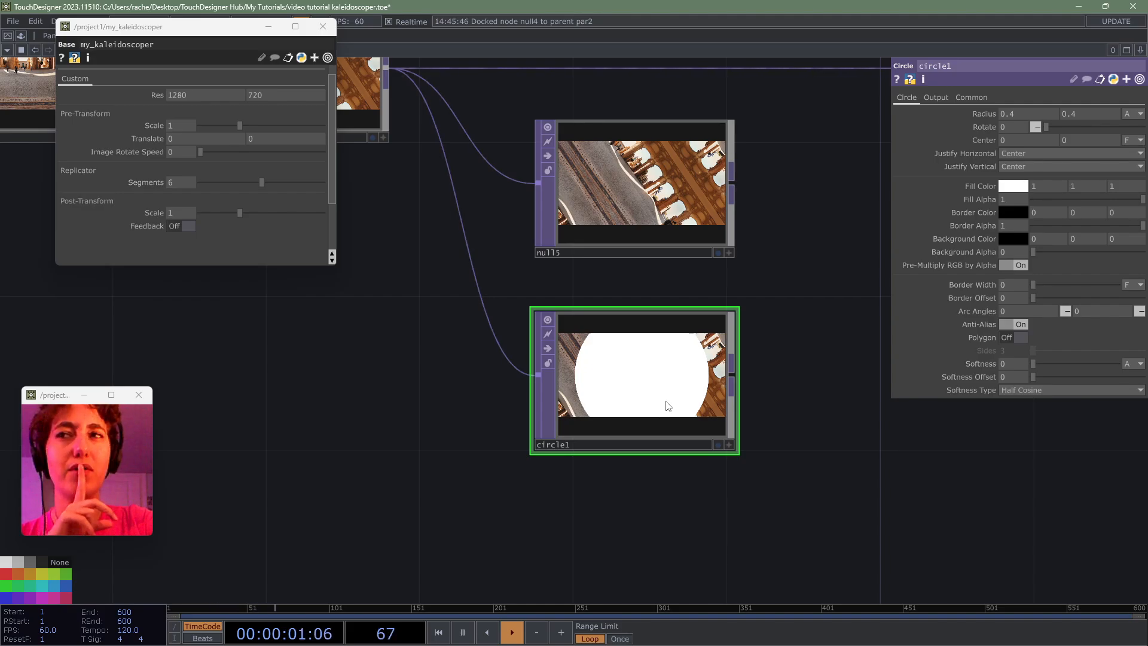
click(931, 99)
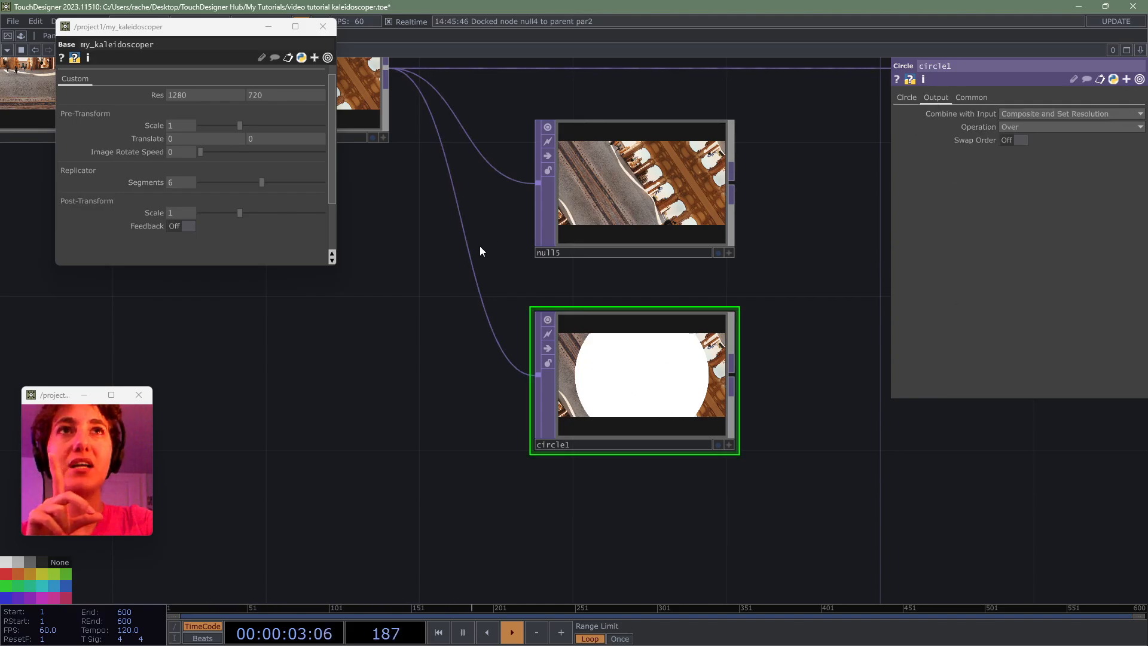
click(1035, 115)
click(1039, 125)
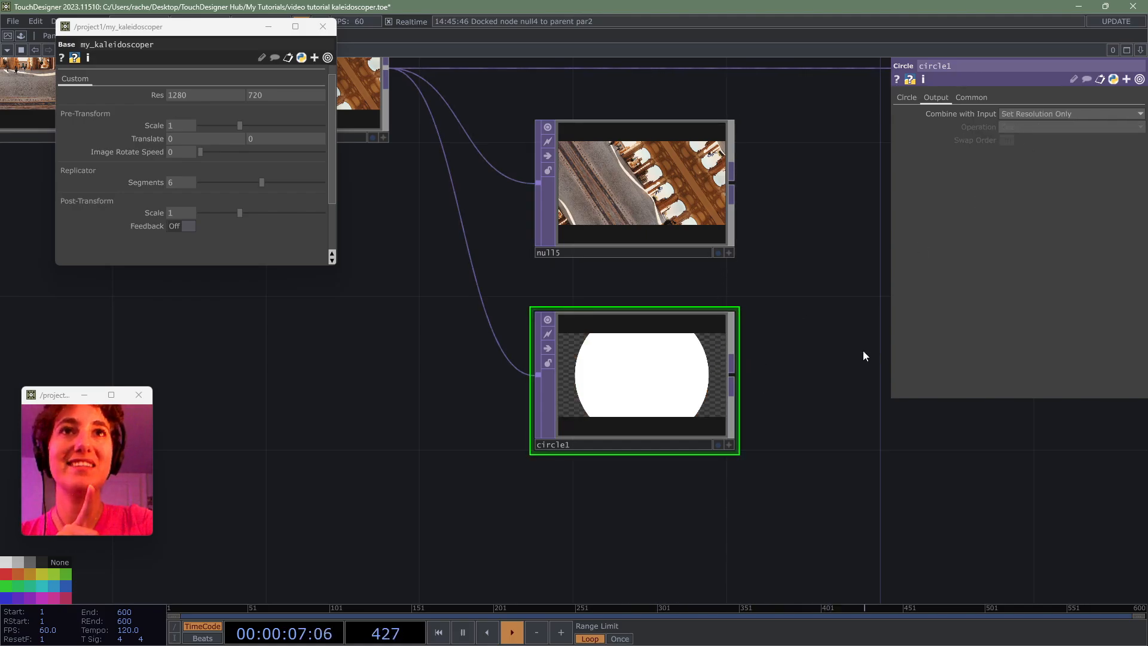
- Add a Composite TOP after null5 and connect circle1 as its second input
drag(863, 350, 821, 348)
scroll(729, 425, down, 3)
scroll(729, 425, down, 3)
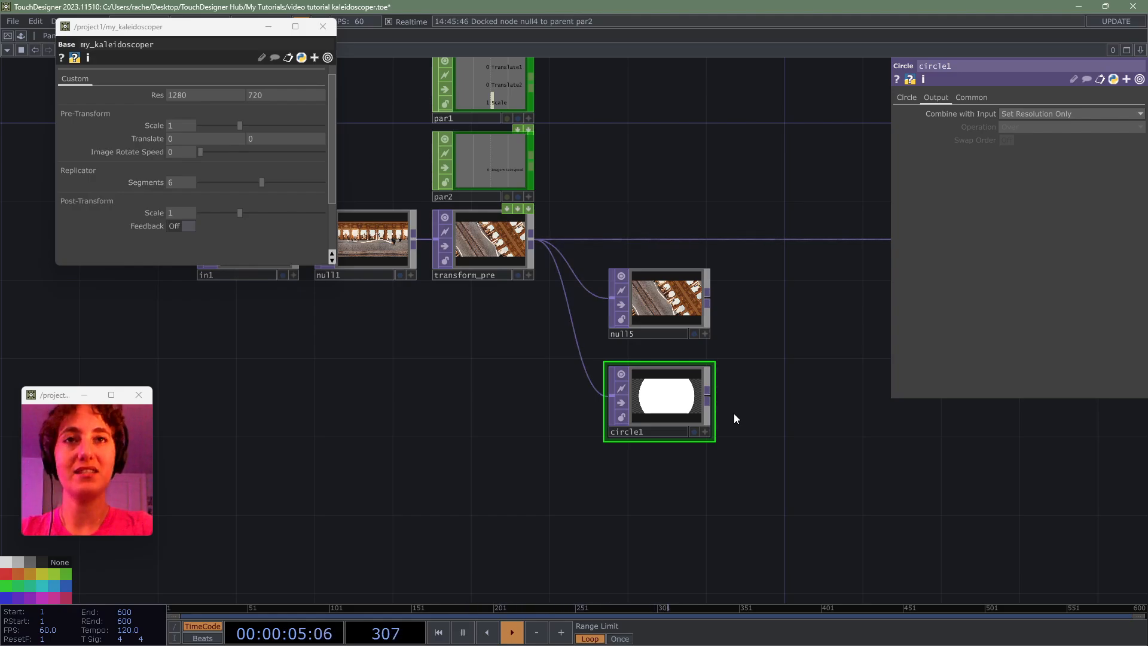
drag(752, 367, 650, 373)
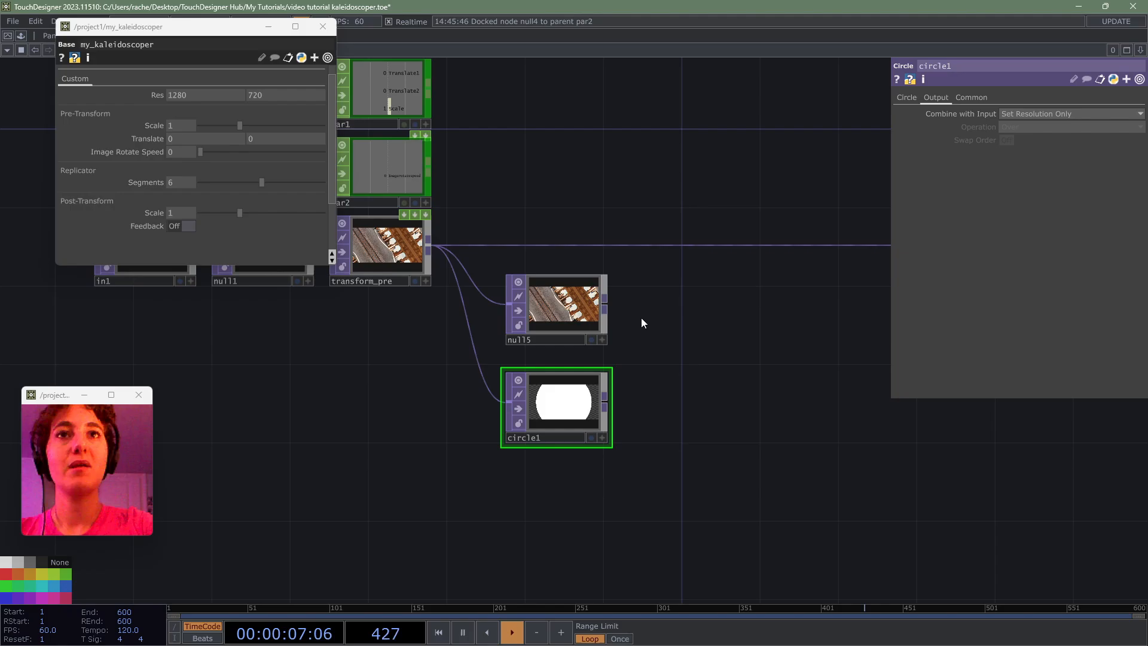
drag(606, 308, 720, 429)
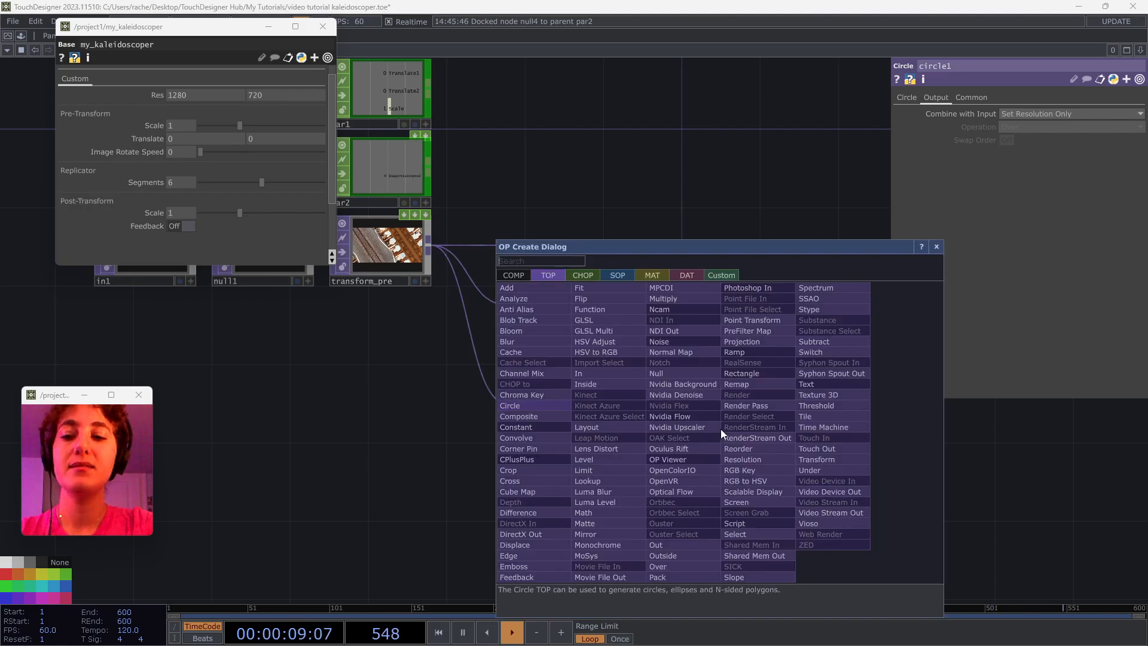
text(co)
click(527, 417)
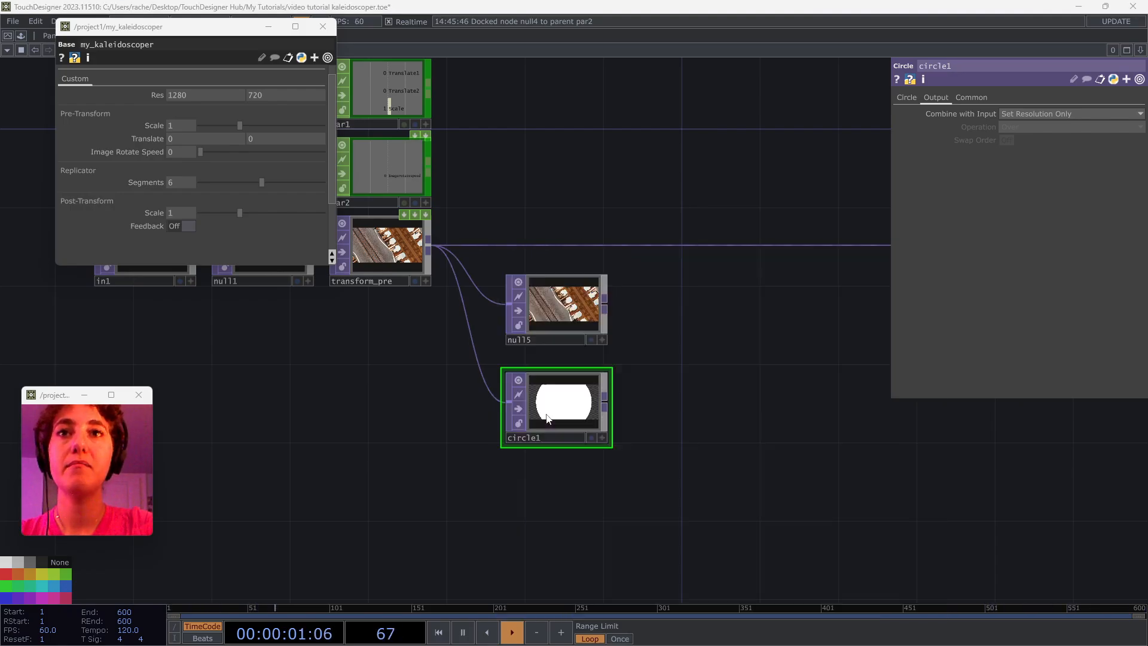
click(701, 357)
drag(606, 406, 645, 337)
scroll(695, 347, up, 5)
scroll(694, 347, up, 3)
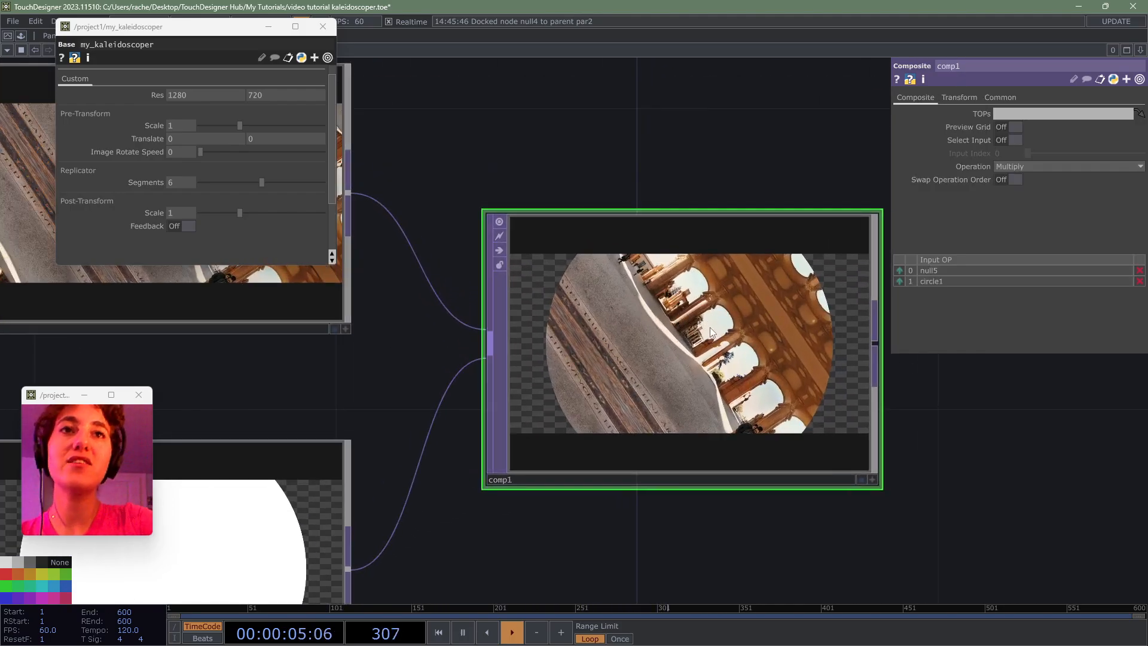
- Examine how comp1 combines null5 and circle1, and select circle1
scroll(710, 328, down, 3)
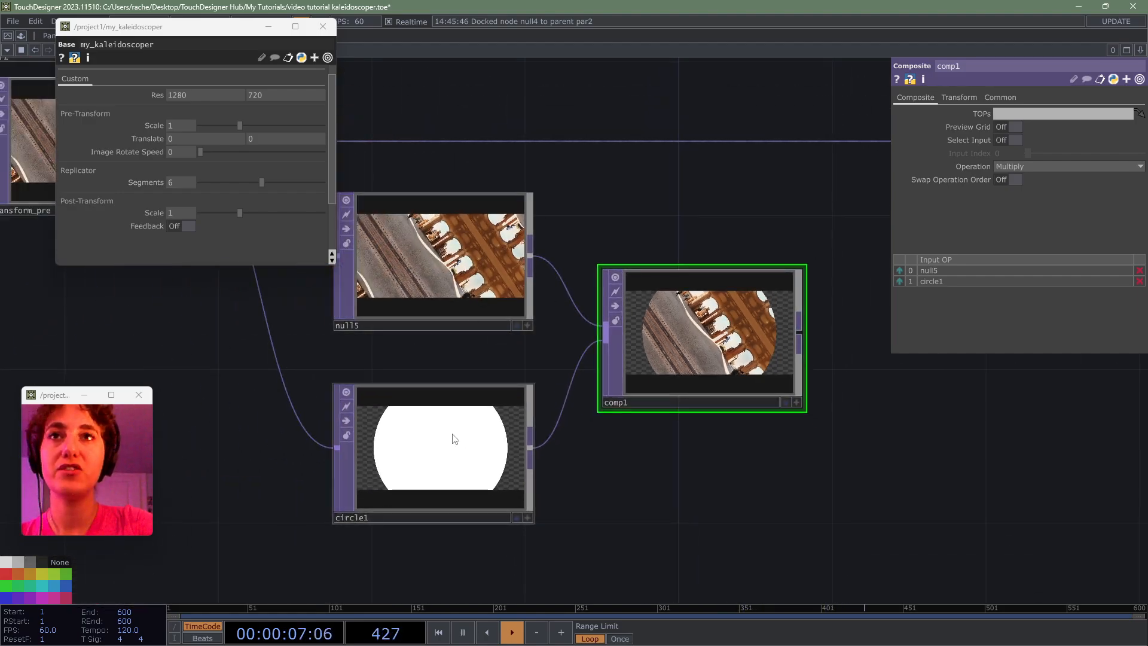
drag(831, 348, 526, 444)
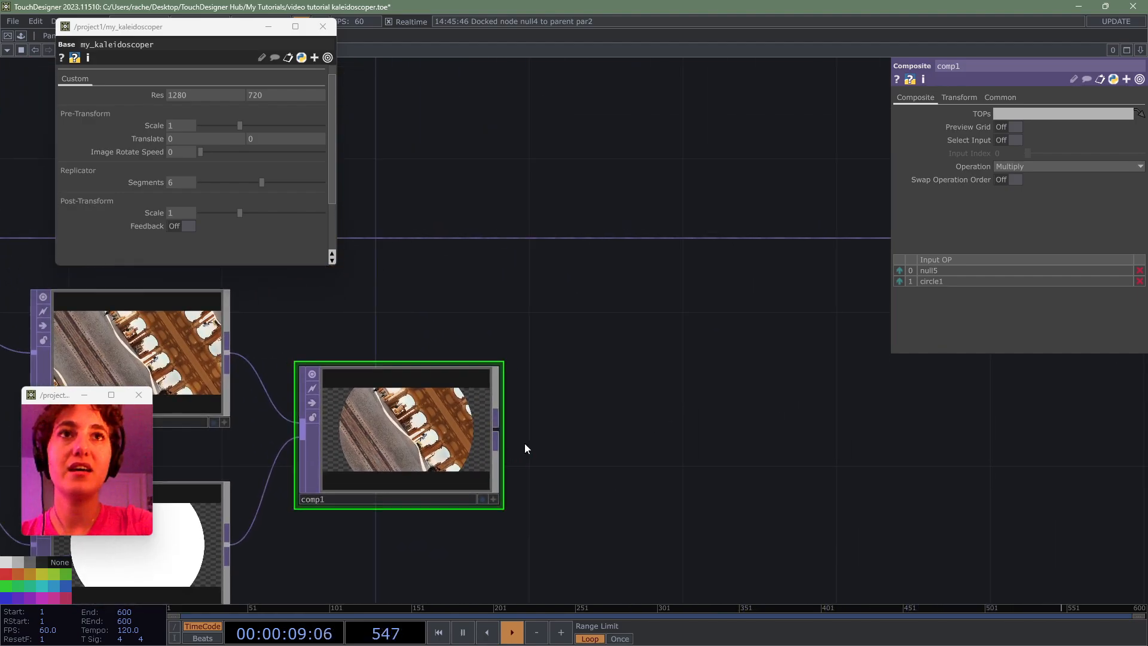
scroll(528, 444, down, 3)
drag(630, 428, 864, 359)
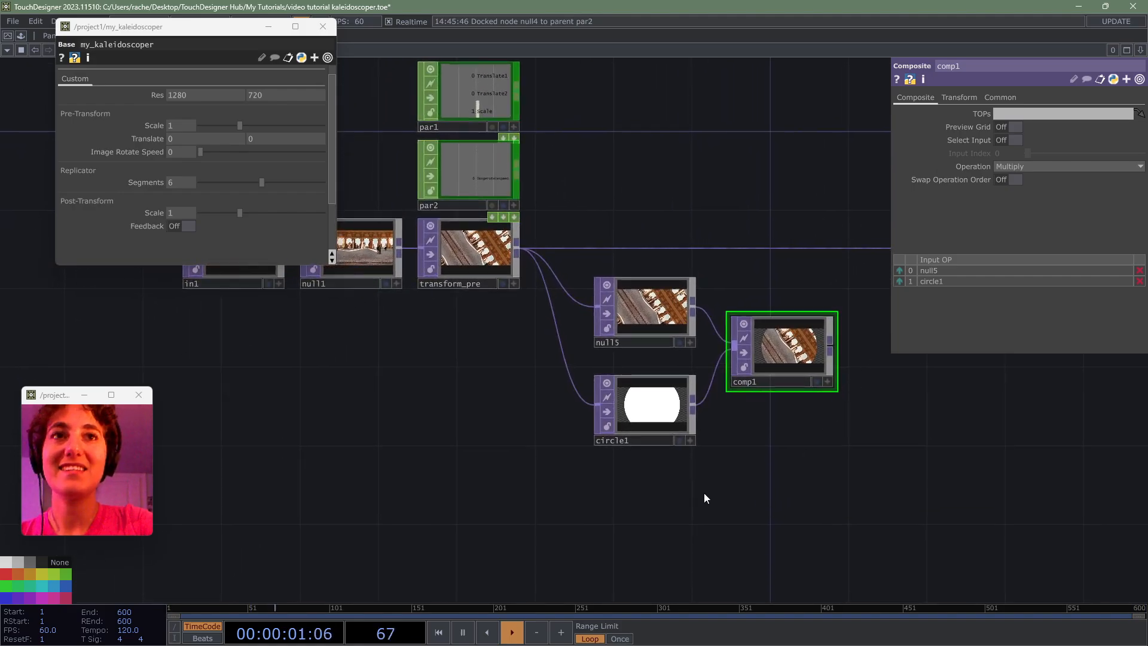
scroll(705, 493, up, 3)
click(598, 362)
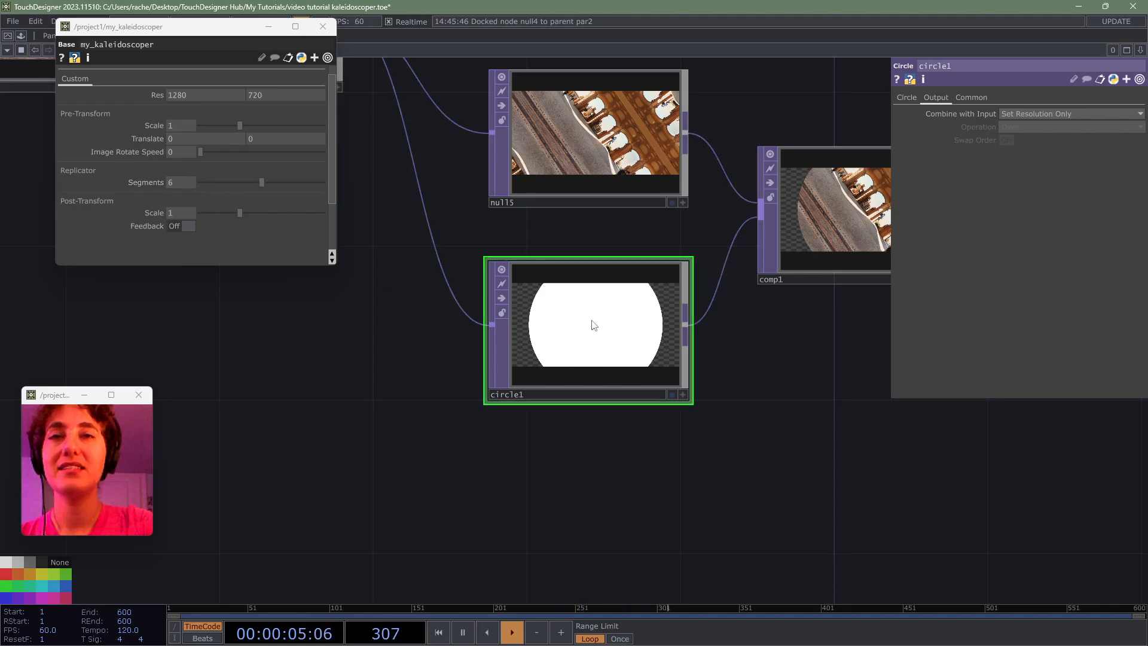
- Add a Constant CHOP in the empty area below the image chain and set its chan1 value to 360
drag(425, 453, 683, 400)
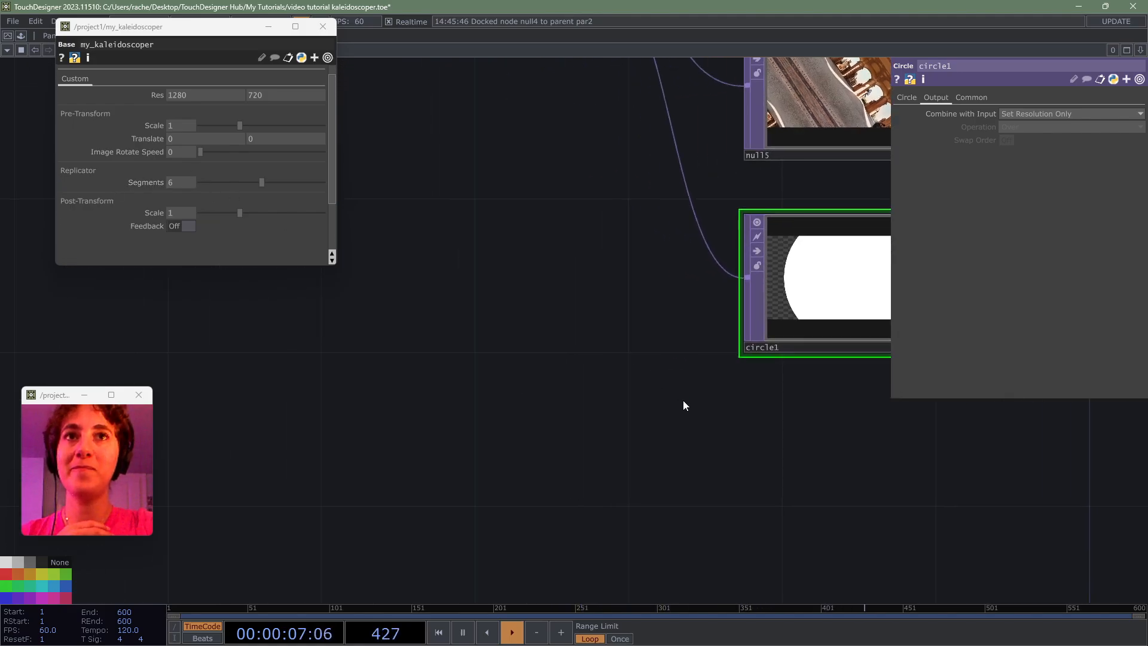
scroll(684, 398, down, 3)
drag(592, 501, 617, 451)
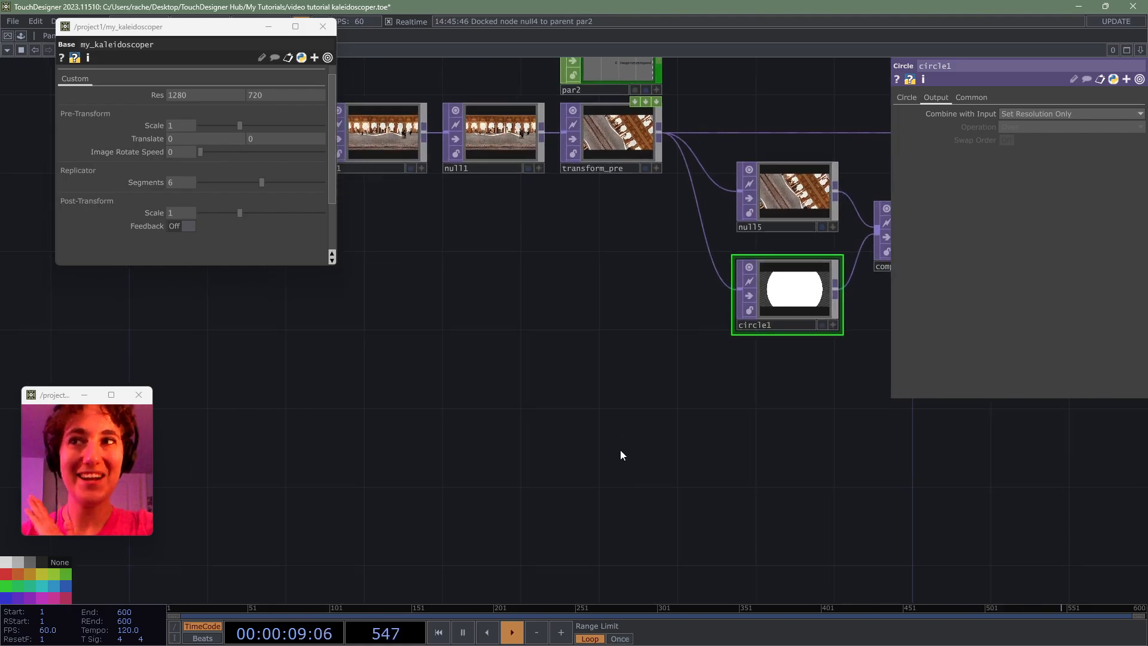
key(Tab)
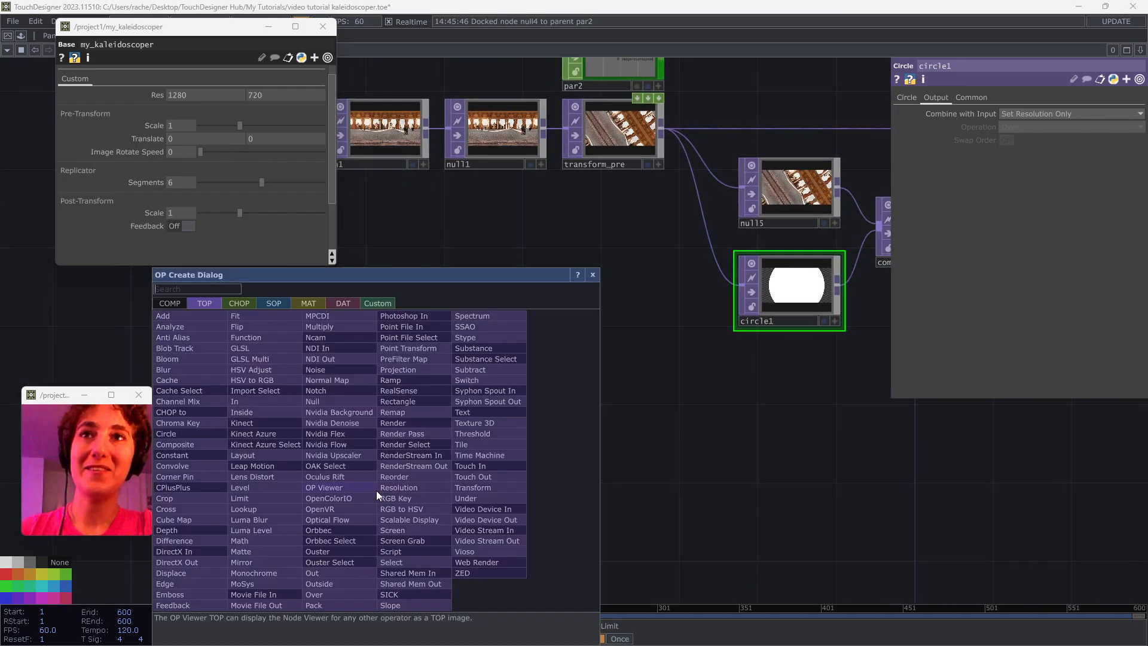
click(236, 302)
text(constant)
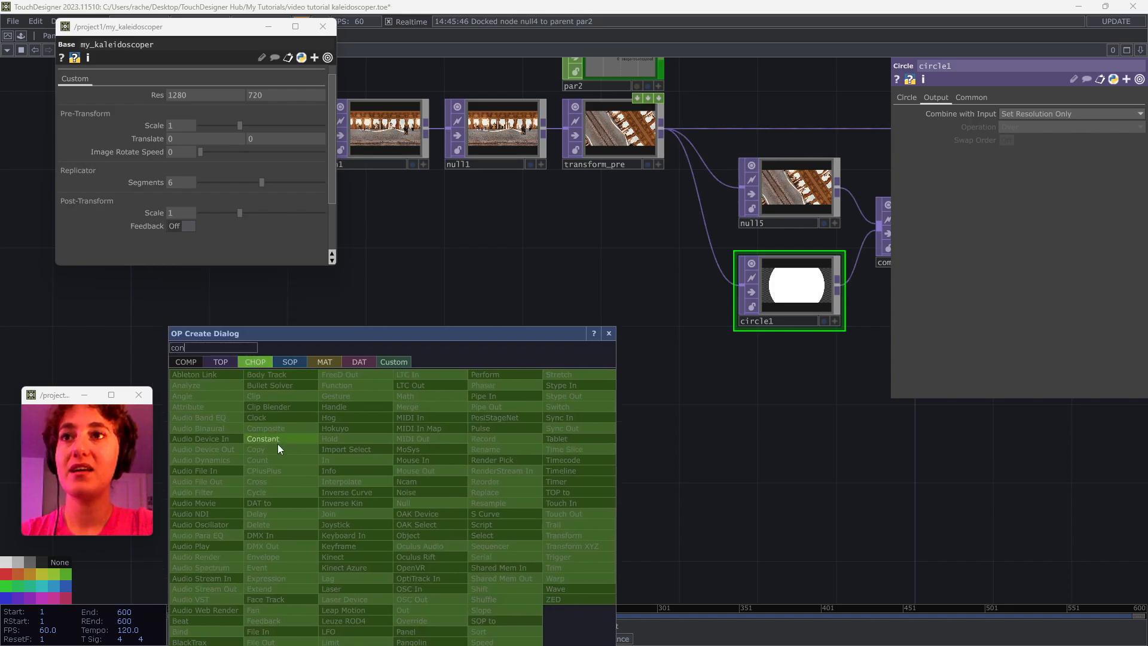
click(281, 440)
click(379, 388)
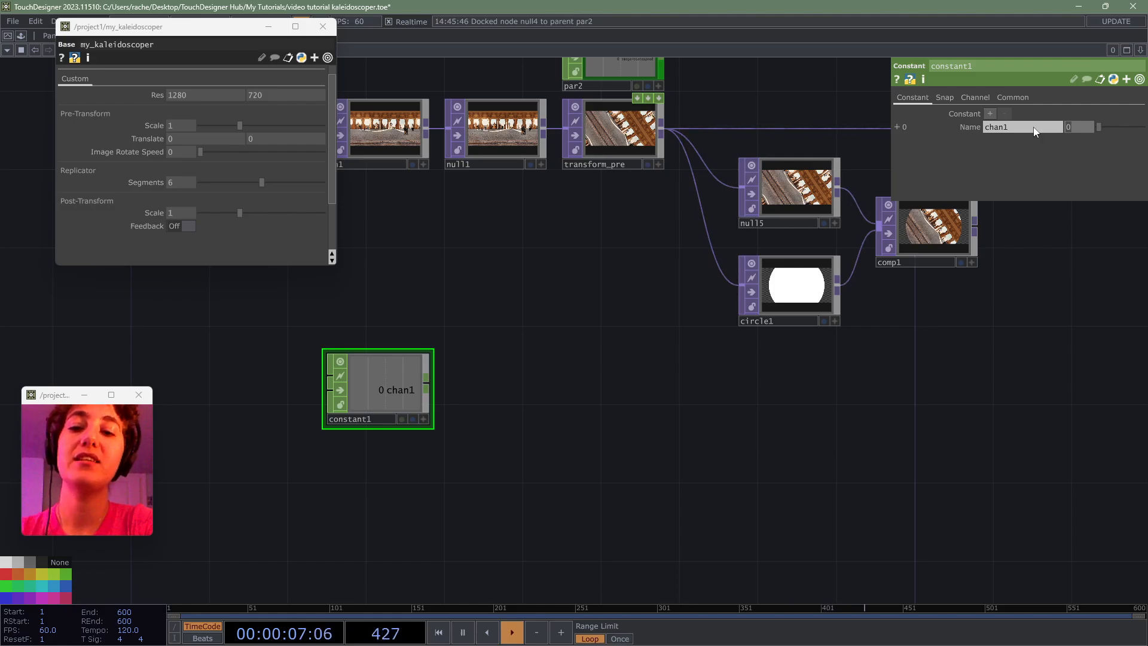
text(360)
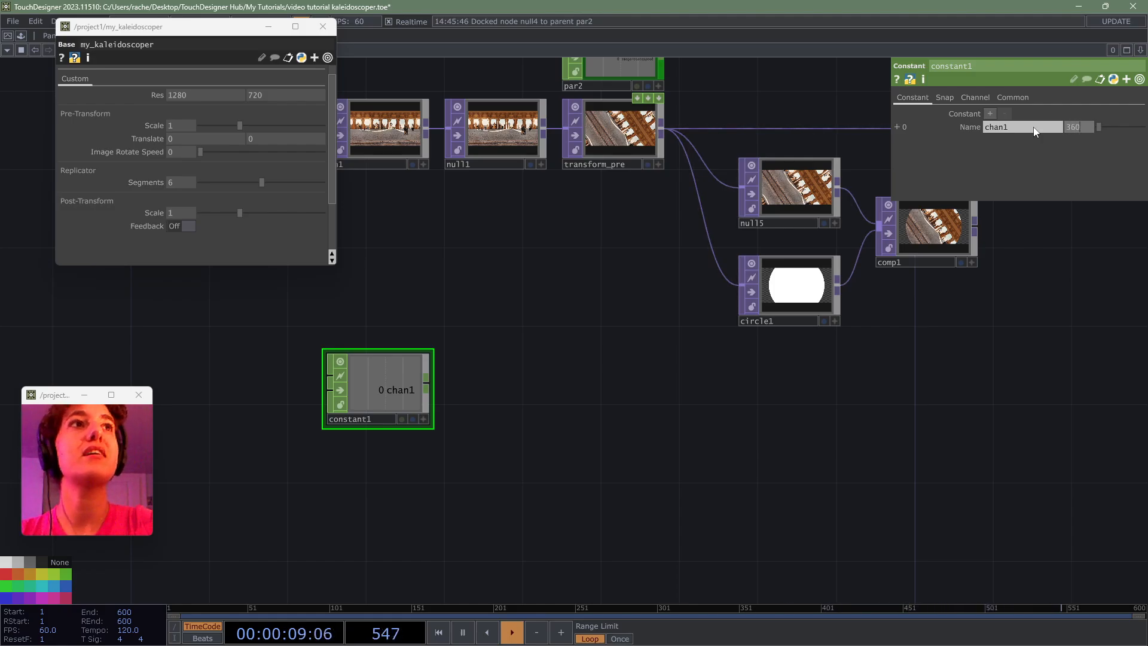
click(598, 353)
- Place a Parameter CHOP directly below constant1 and limit its Parameters to Segments
drag(443, 443, 506, 399)
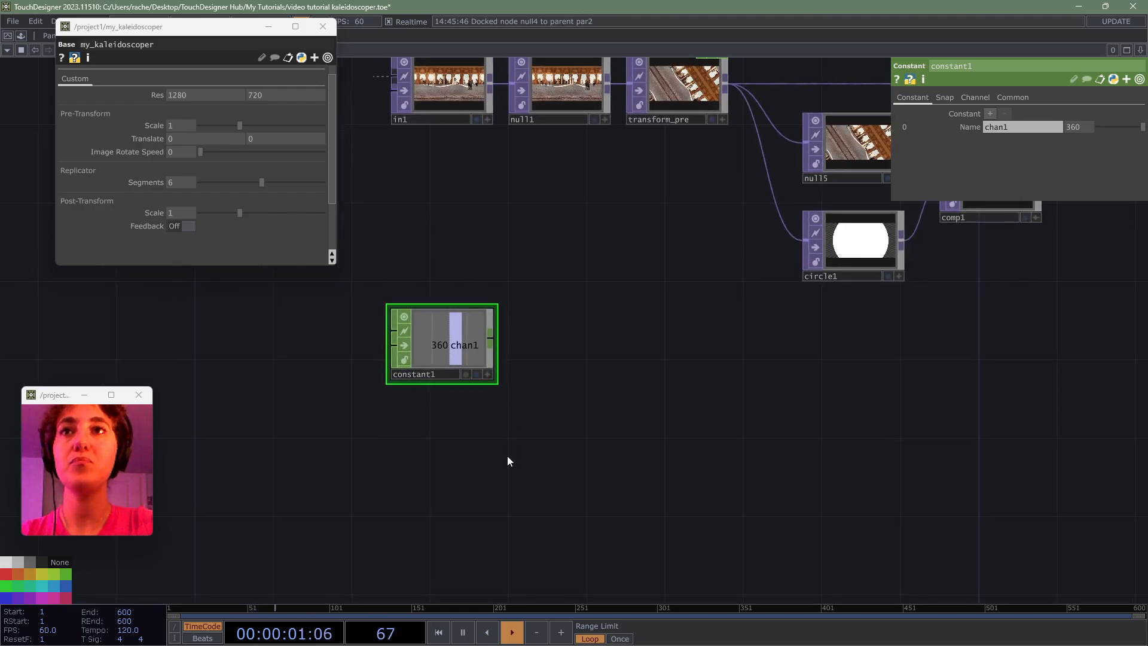
key(Tab)
text(par)
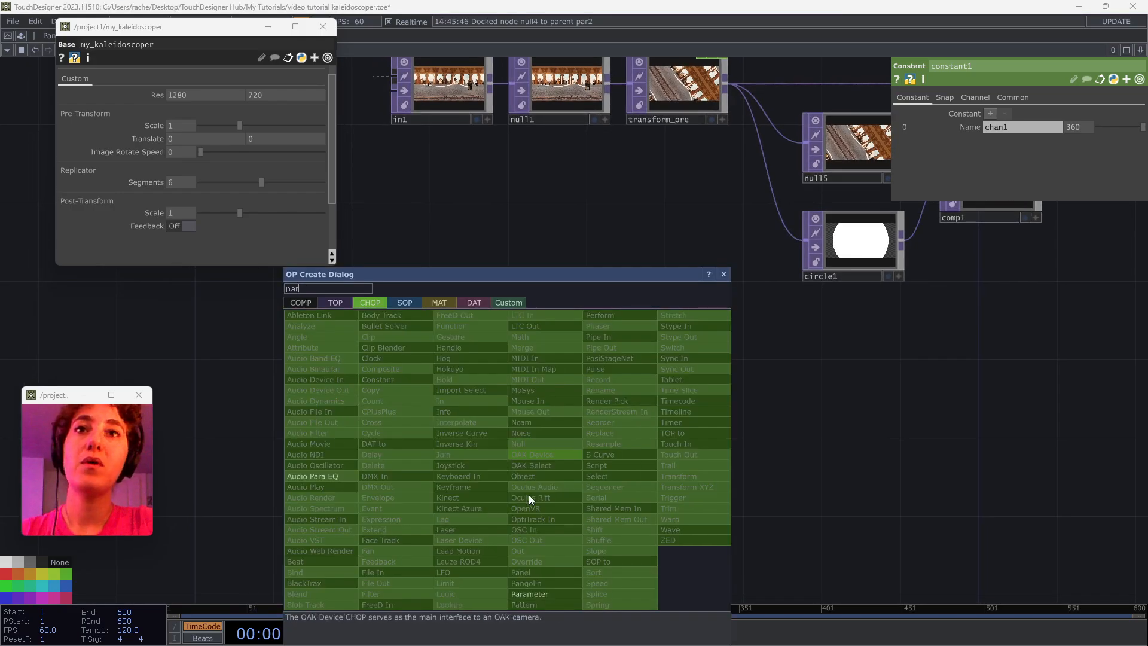
click(530, 594)
click(447, 431)
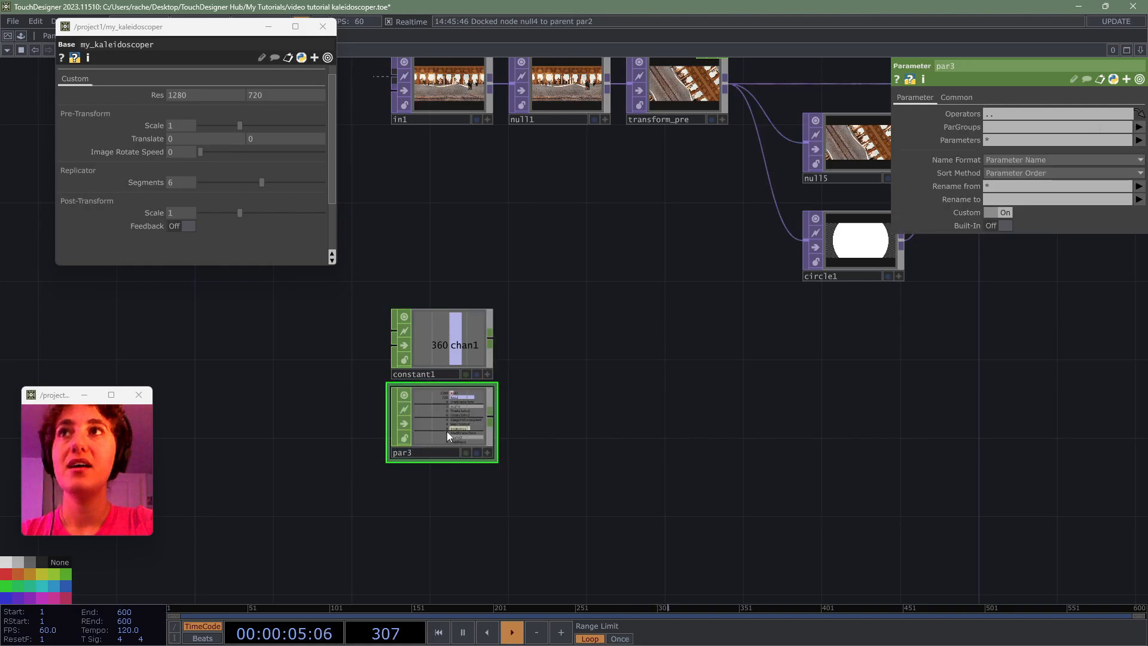
click(1139, 140)
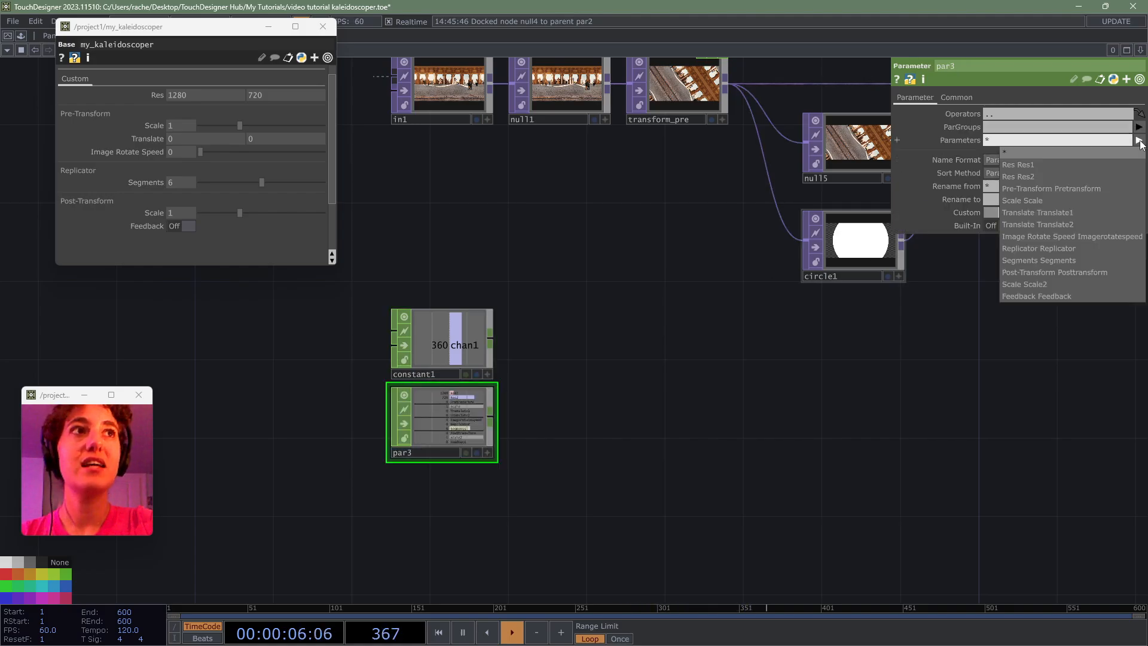
click(1060, 261)
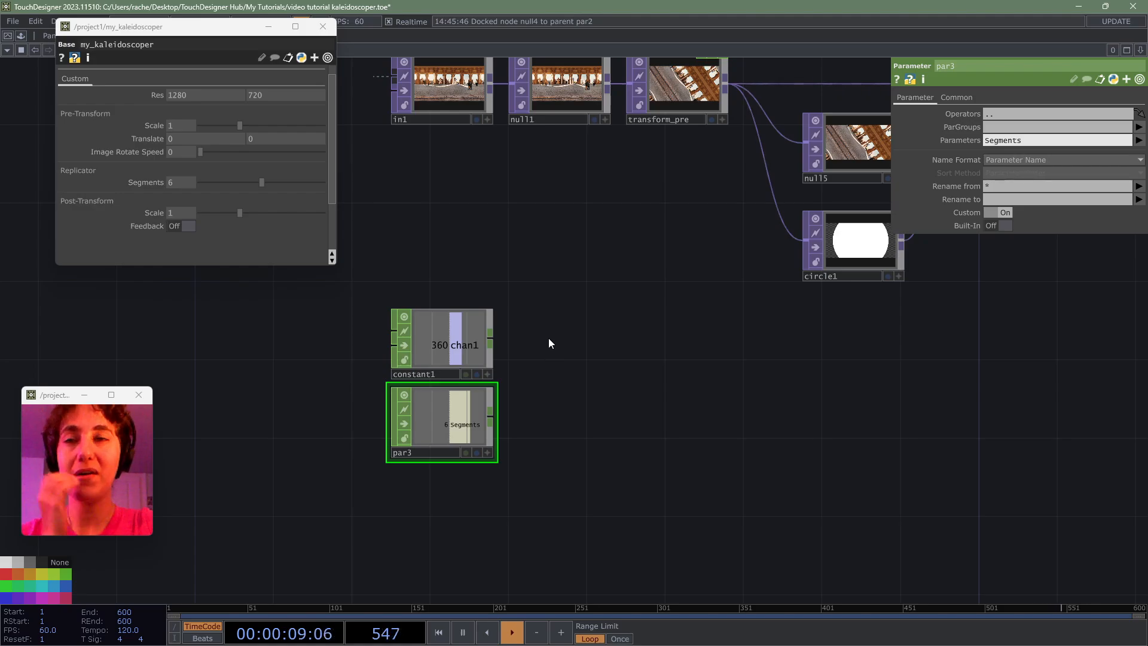
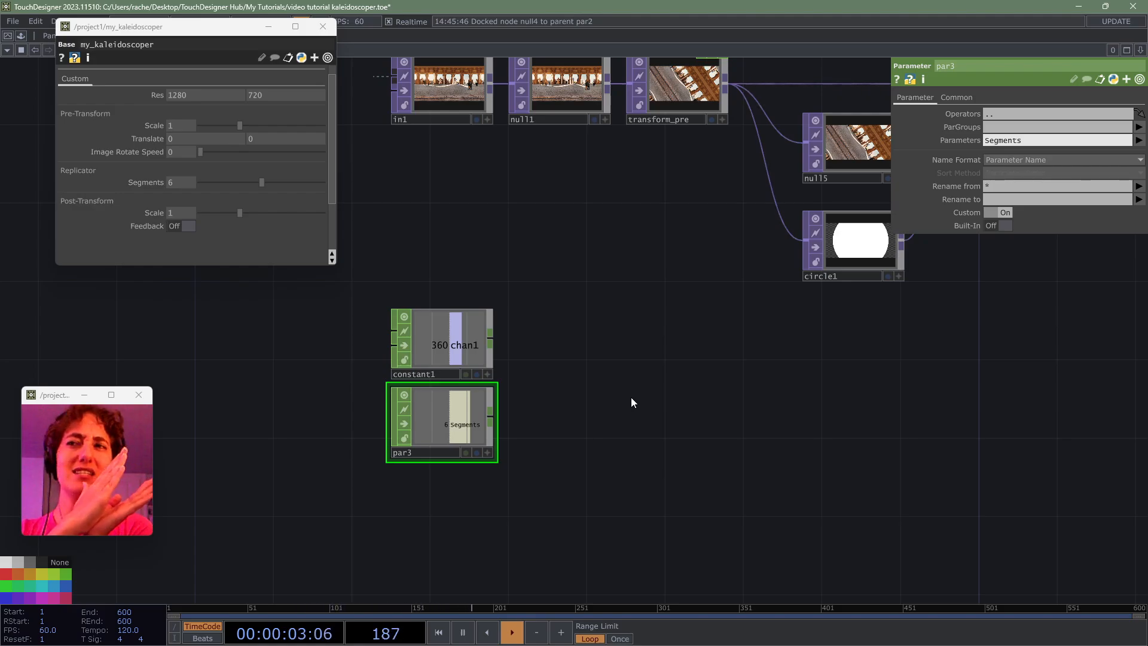
- Branch a Math CHOP off constant1's output and connect par3 as its second input
drag(490, 342, 620, 444)
text(di)
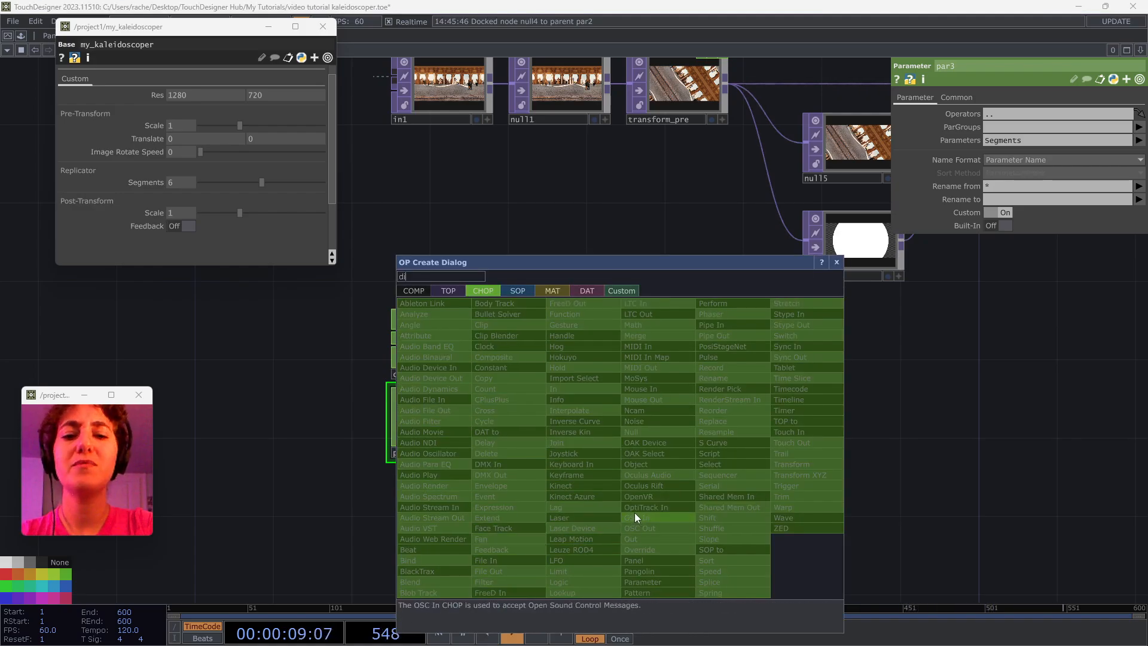
key(BackSpace)
key(BackSpace)
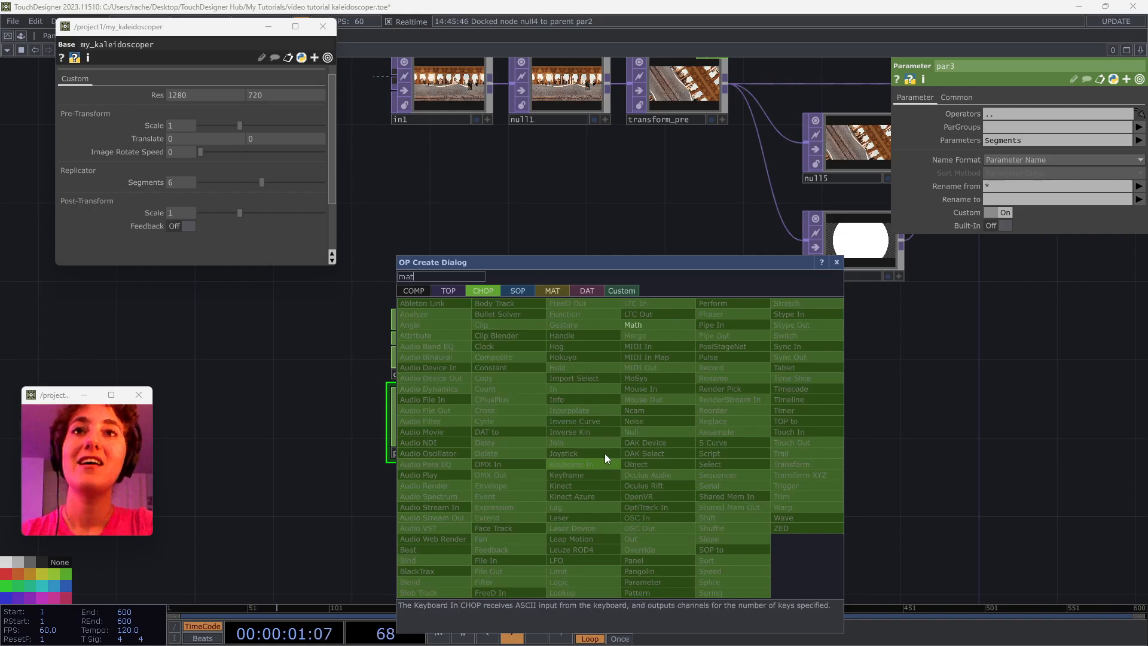
click(648, 325)
click(558, 385)
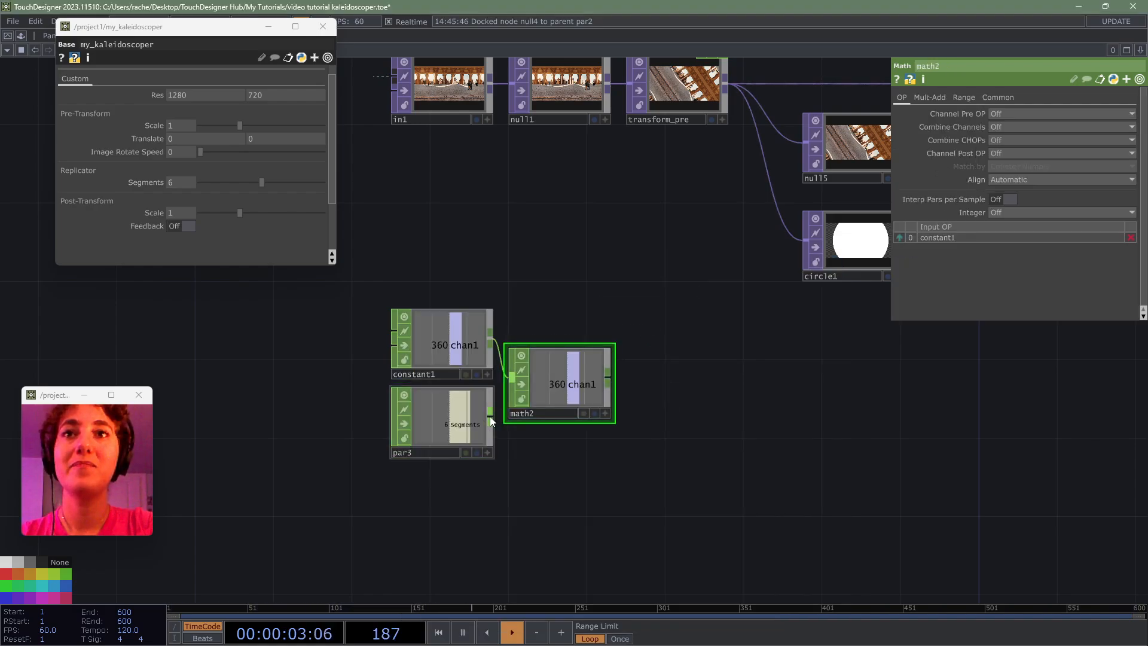
drag(491, 419, 512, 378)
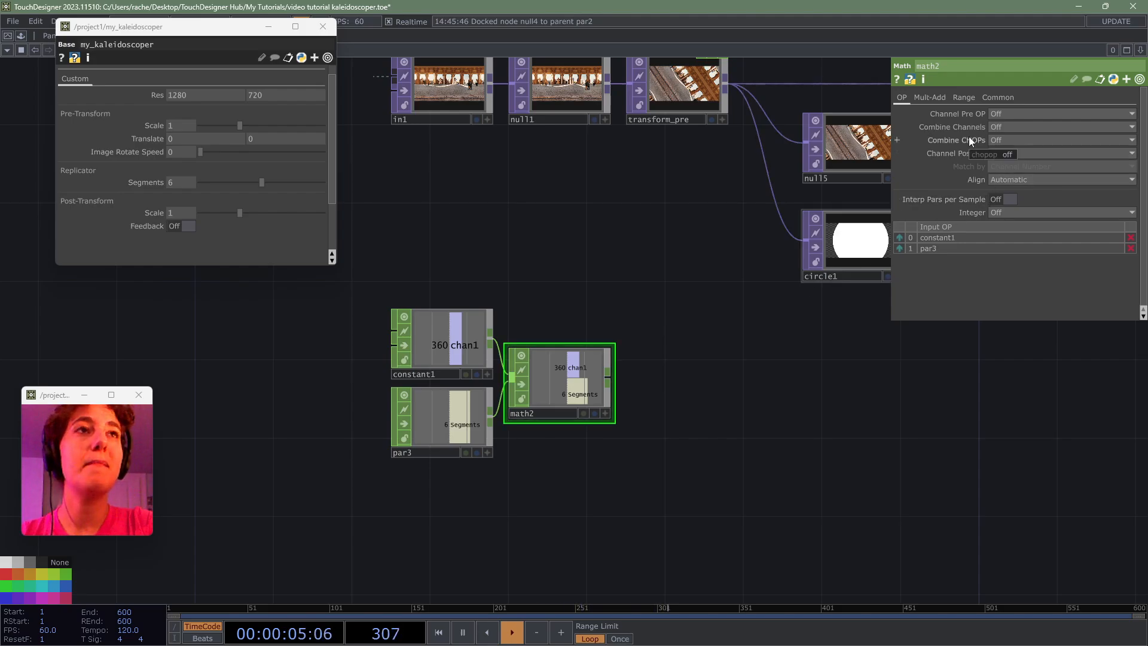
- Set math2's Combine CHOPs to Divide and move constant1, par3 and math2 together farther from the image chain
click(996, 139)
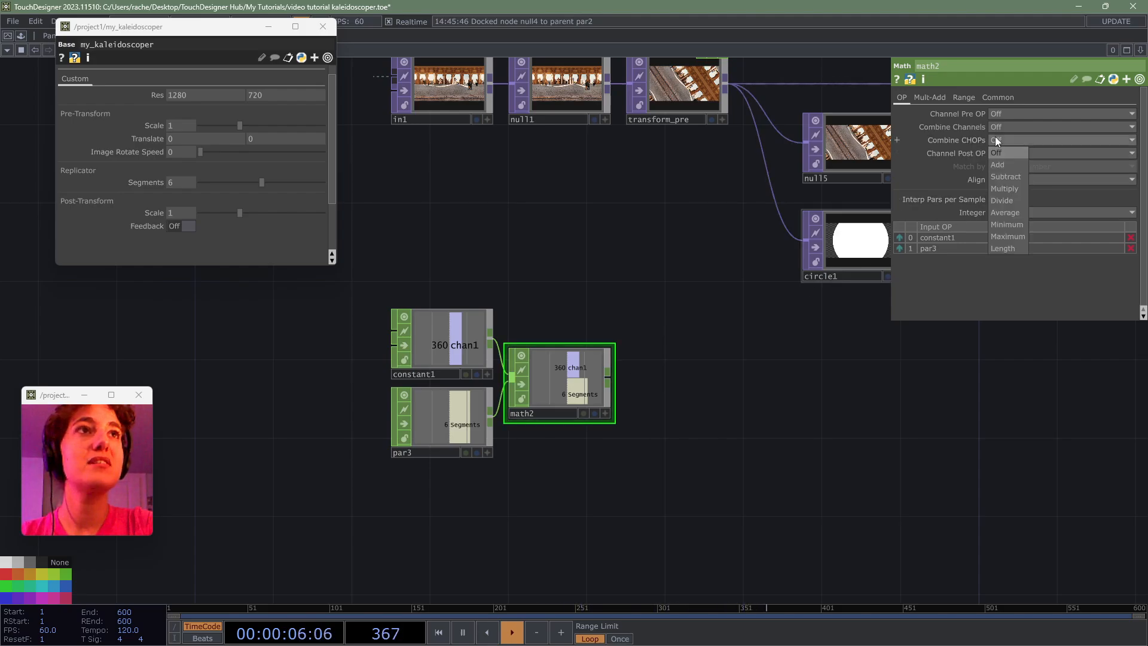
click(1005, 202)
scroll(625, 418, up, 2)
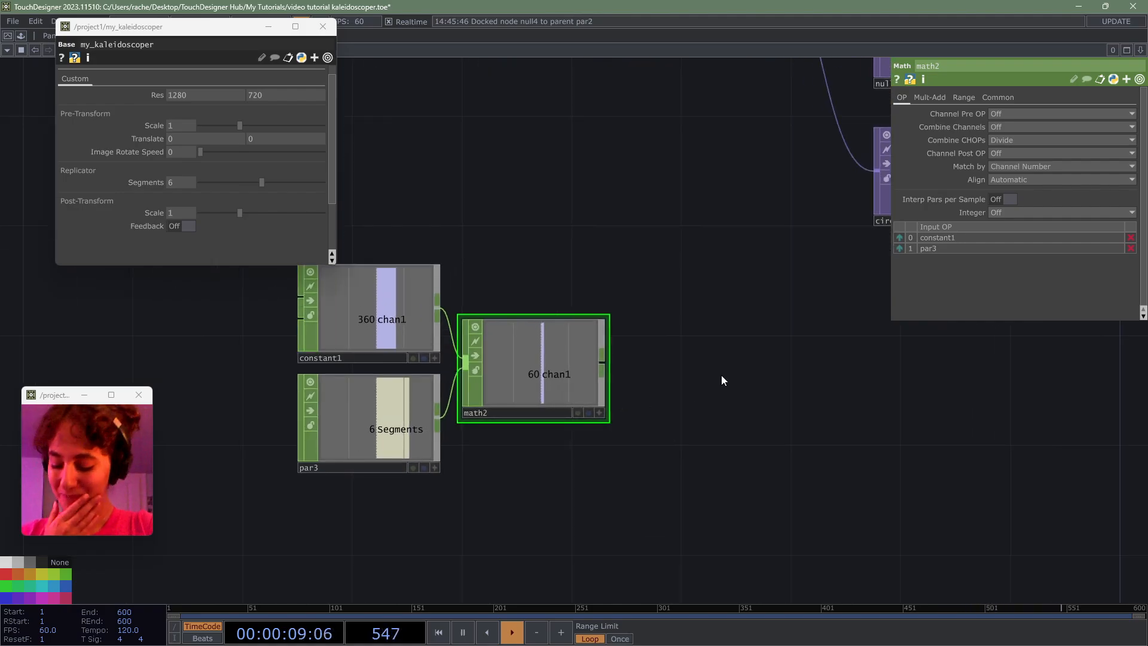
drag(691, 402, 634, 432)
right_drag(306, 274, 509, 505)
drag(495, 420, 440, 475)
click(604, 415)
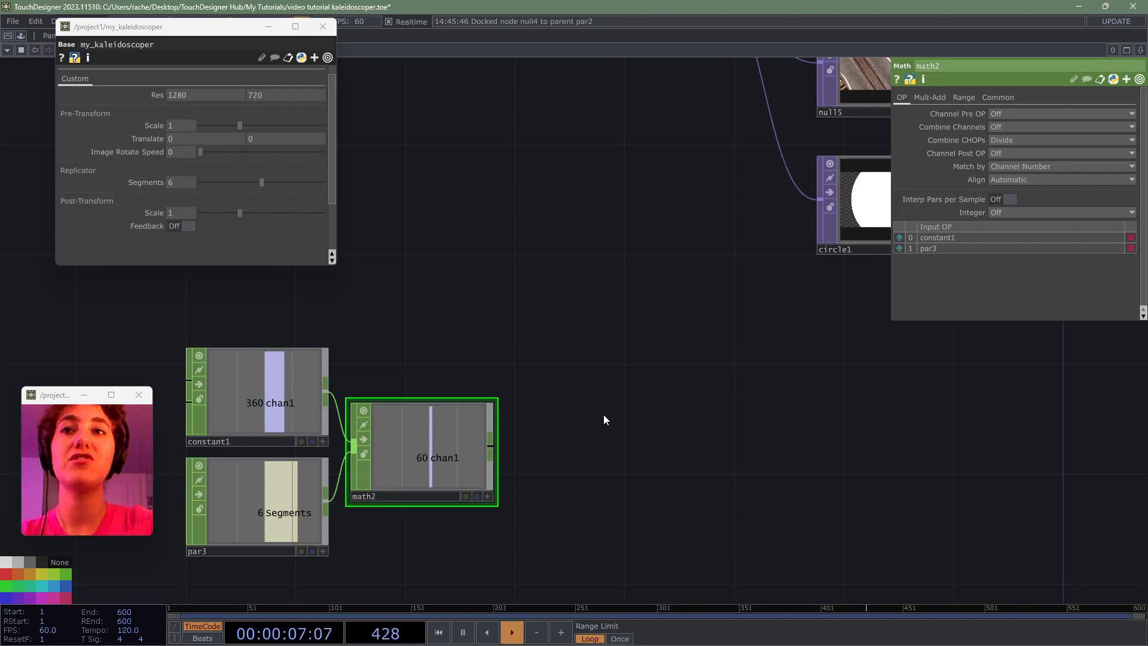
- Add another Math CHOP after math2, leaving a gap between the two nodes
drag(655, 451, 569, 452)
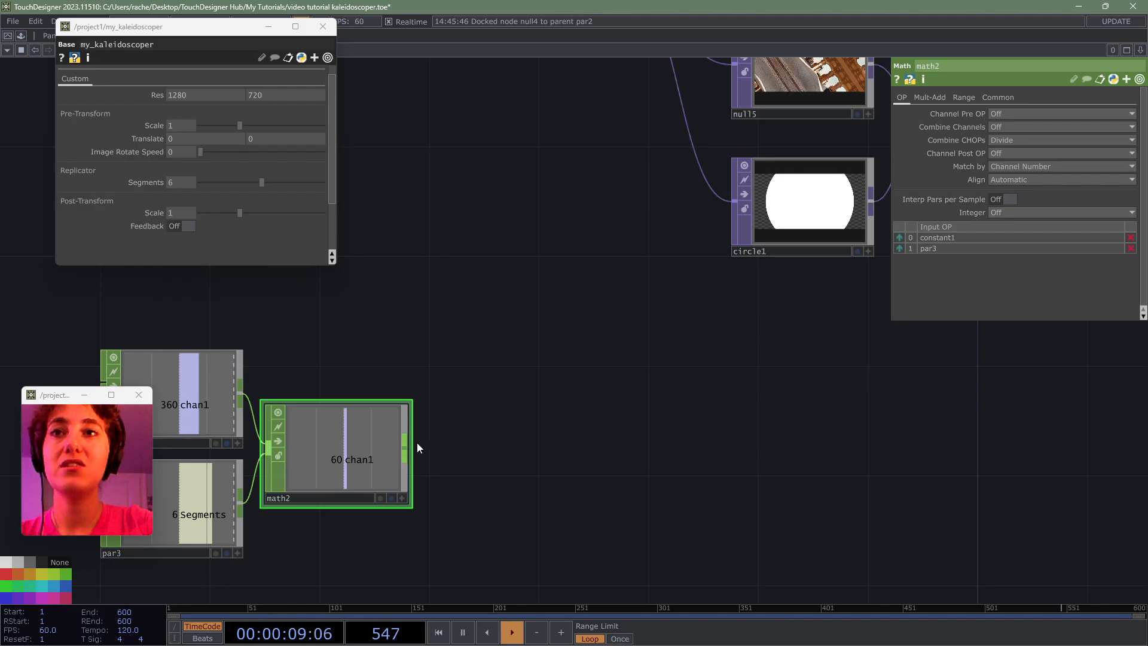
click(413, 445)
click(591, 435)
text(math)
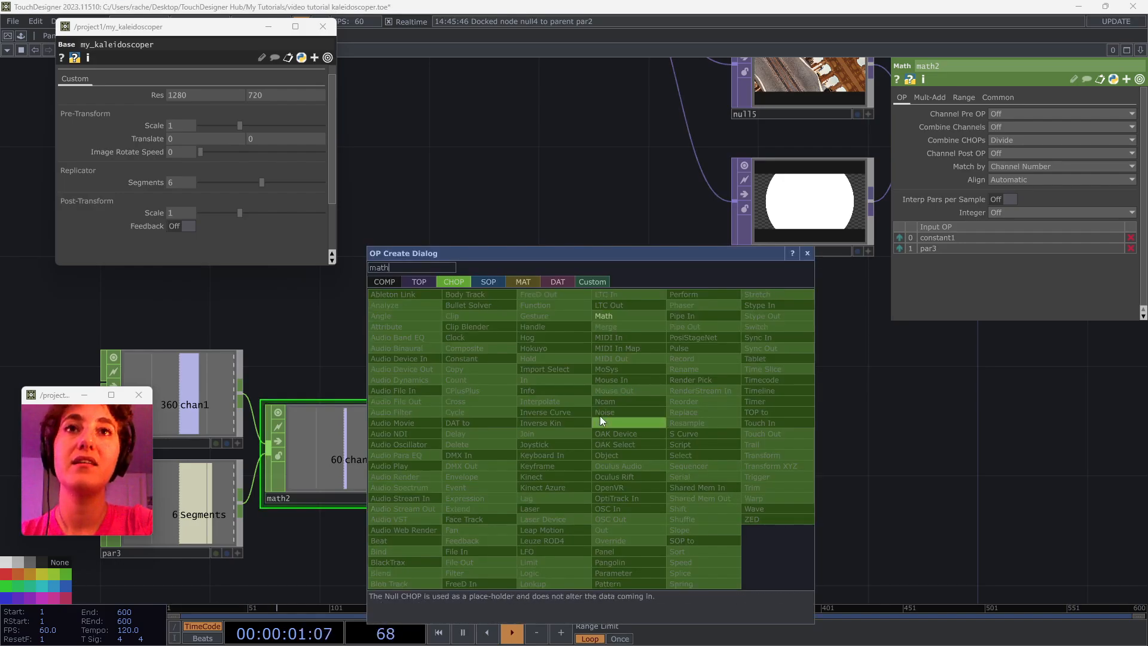
click(650, 318)
click(728, 440)
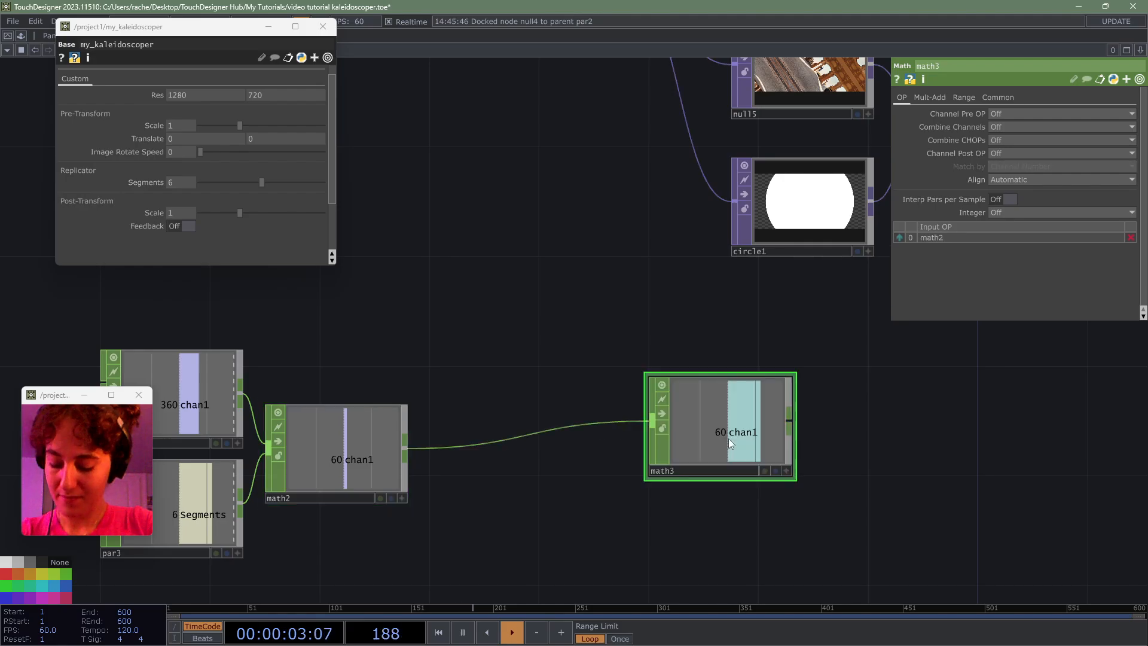
- Set math3's Multiply to 0.5
click(936, 98)
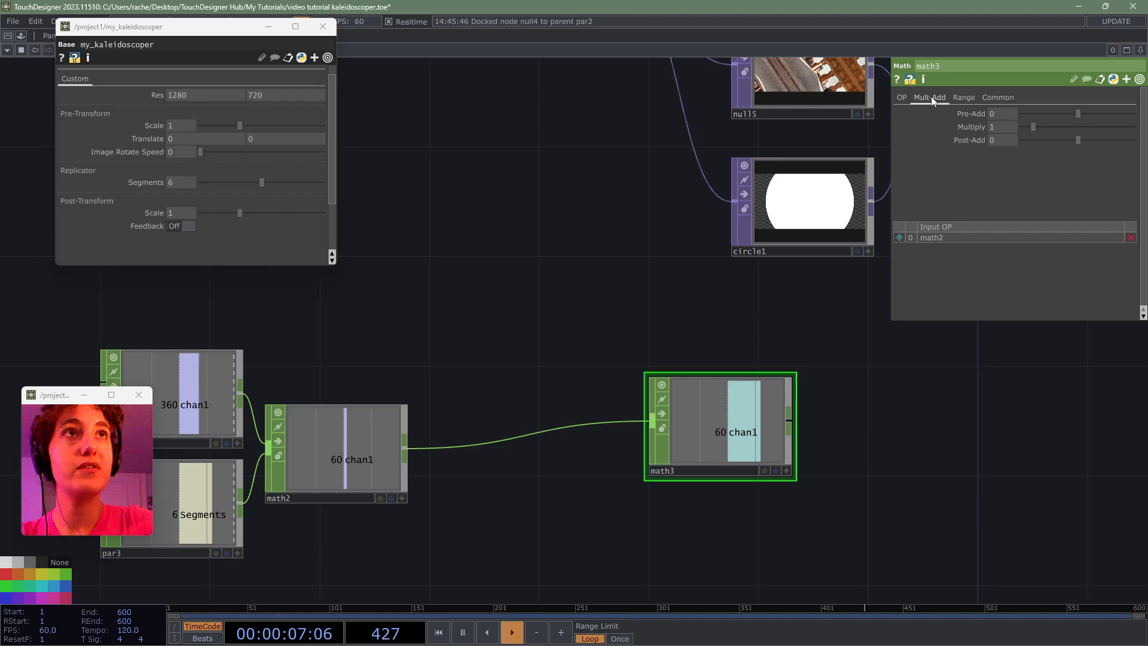
click(1001, 127)
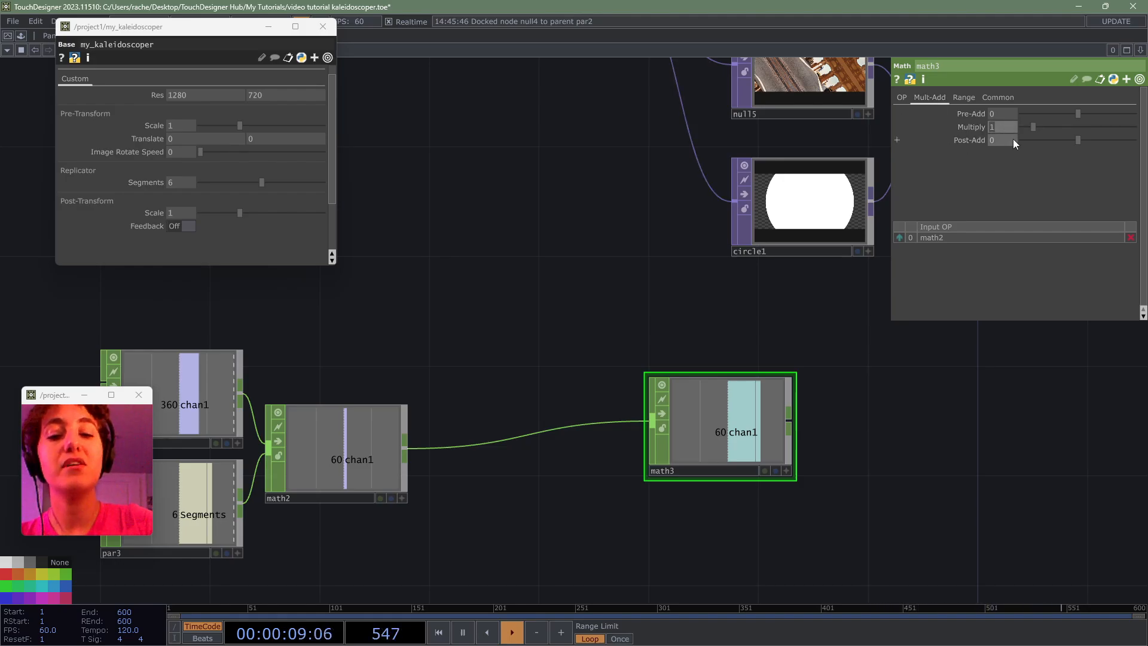
text(0.5)
key(Return)
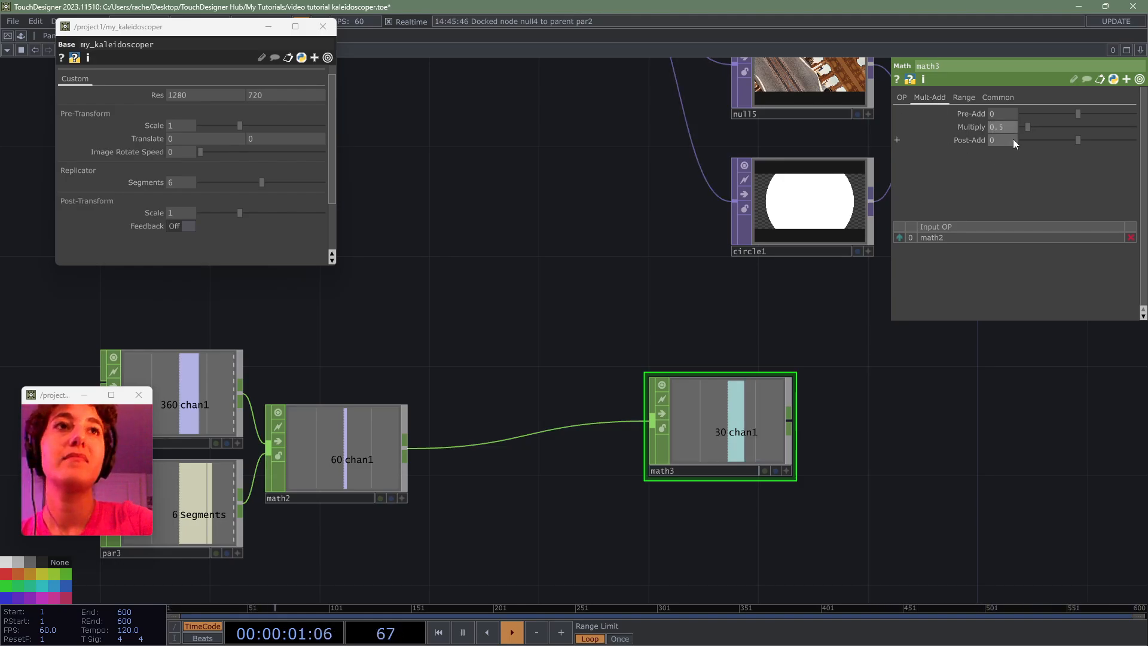
drag(886, 447, 912, 424)
click(983, 126)
click(981, 126)
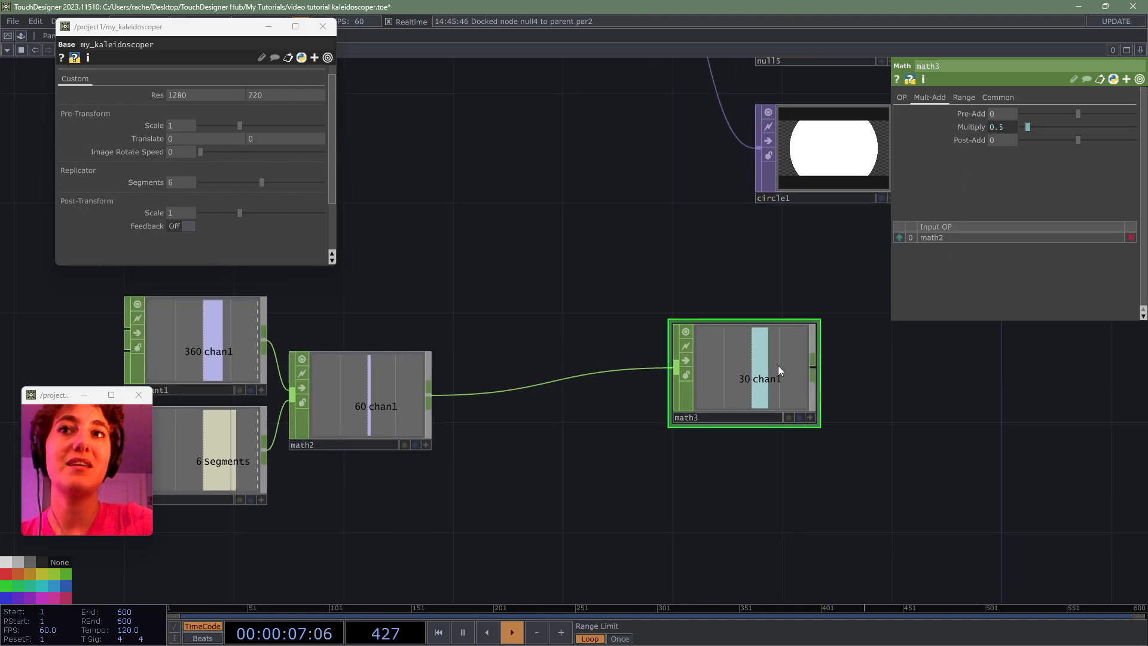
- Select constant1, par3, math2 and math3 and move them left as a group, away from circle1
drag(765, 365, 728, 392)
scroll(727, 391, down, 5)
right_drag(321, 316, 672, 458)
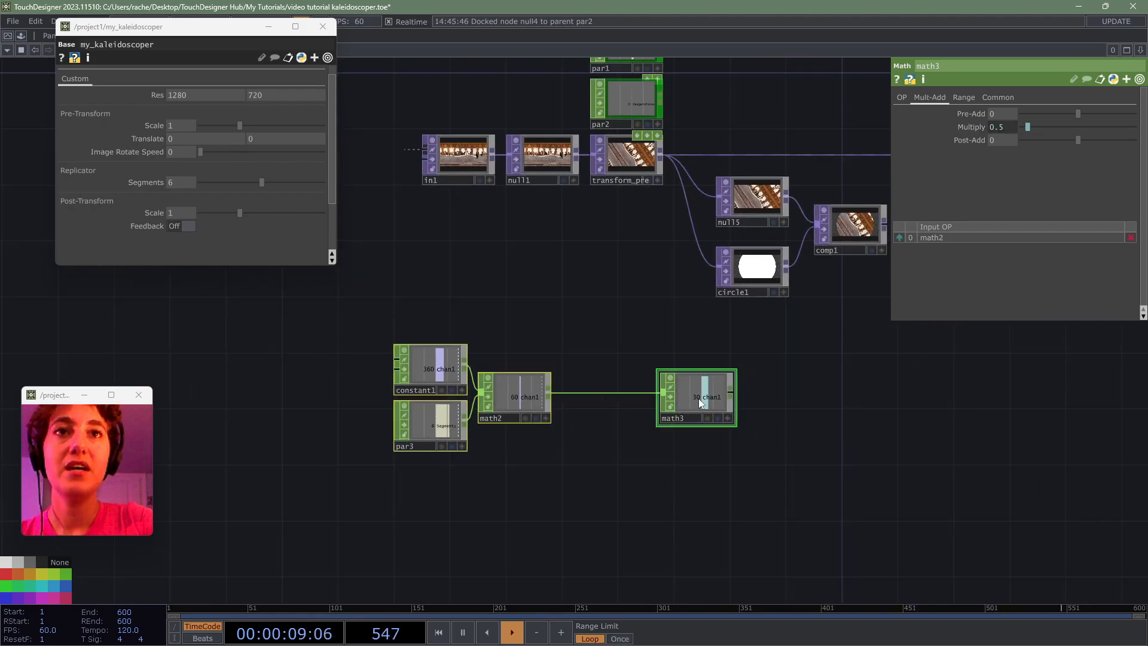
drag(698, 399, 550, 398)
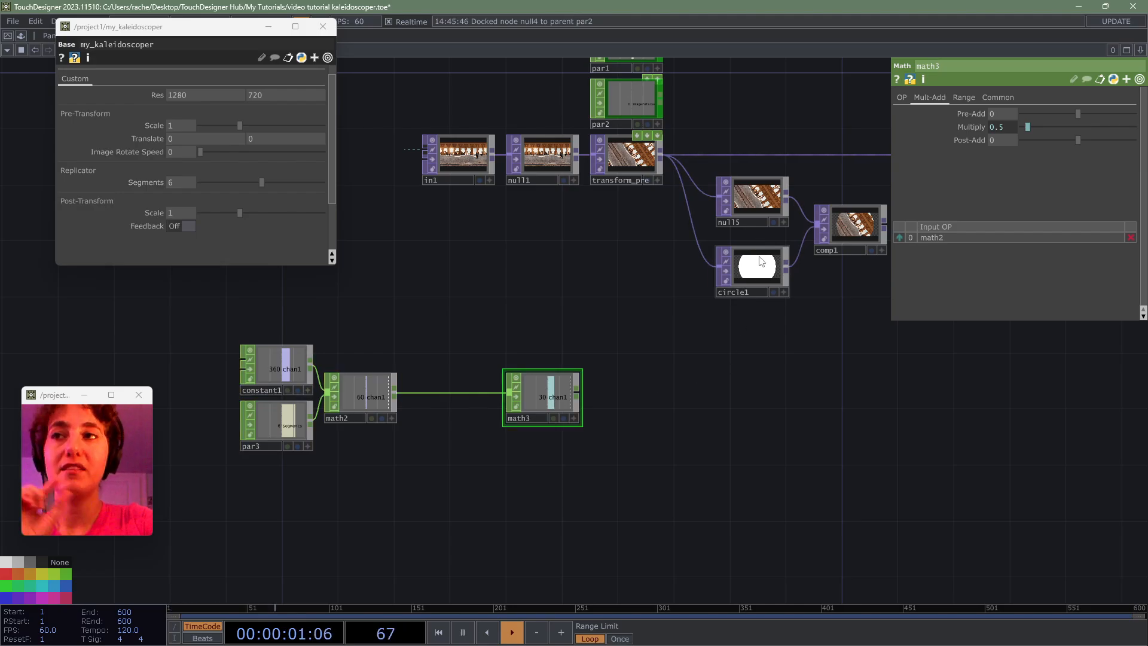
- Add a Null CHOP after math3 and rename it slice_angle
scroll(556, 394, up, 4)
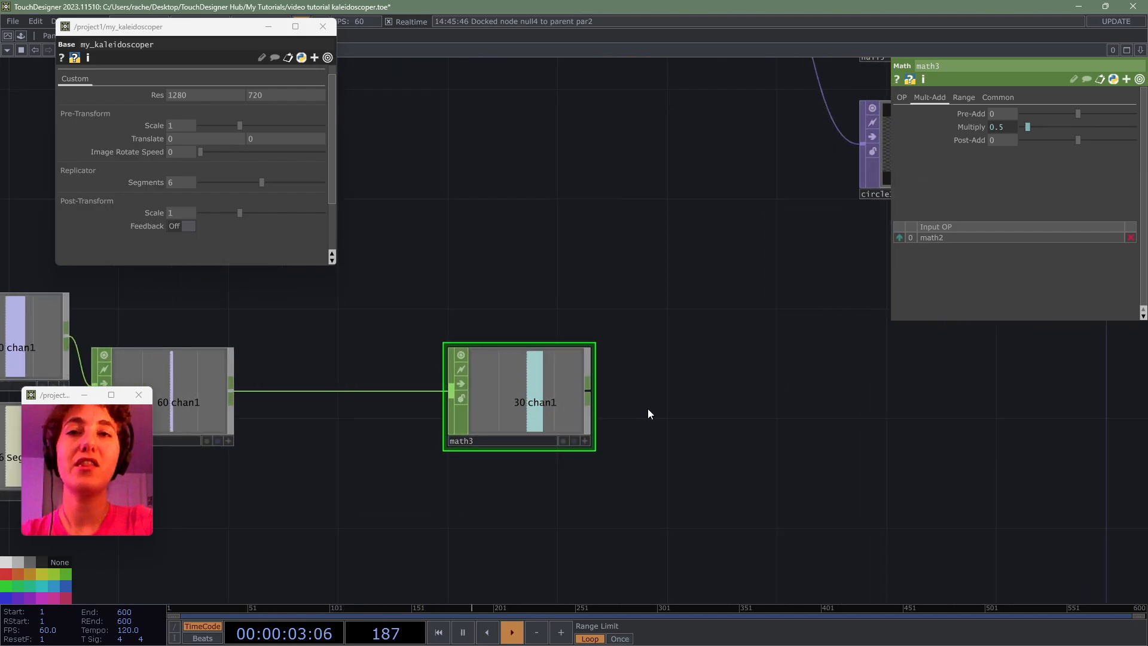
drag(590, 393, 728, 404)
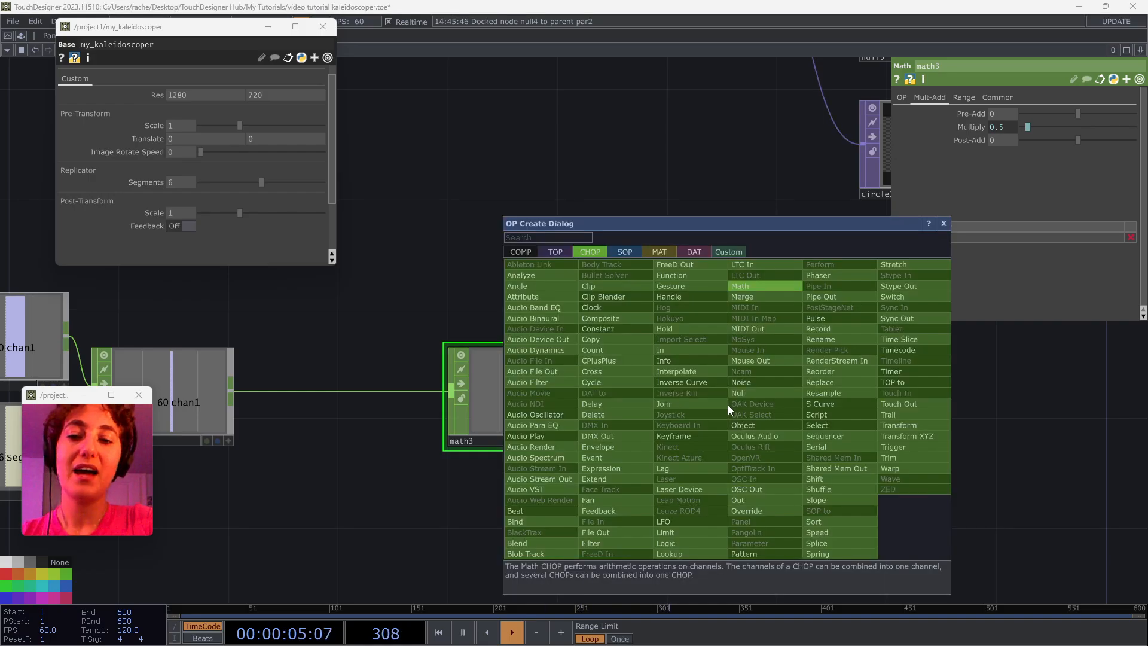
text(nul)
click(746, 392)
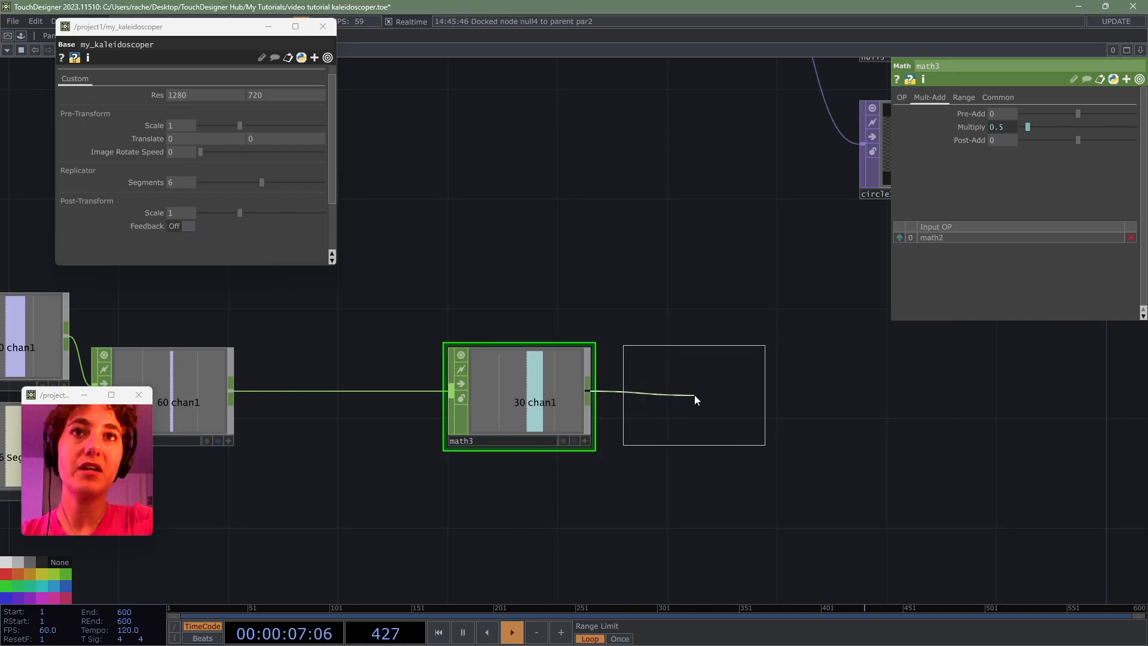
click(696, 396)
click(672, 443)
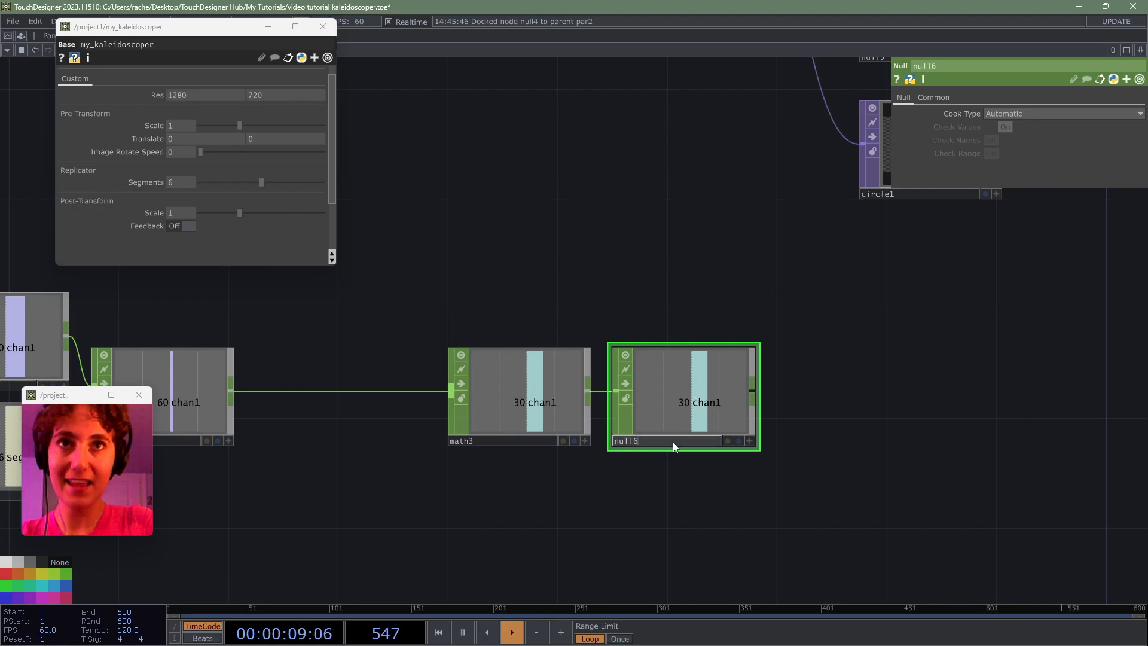
text(slice_angle)
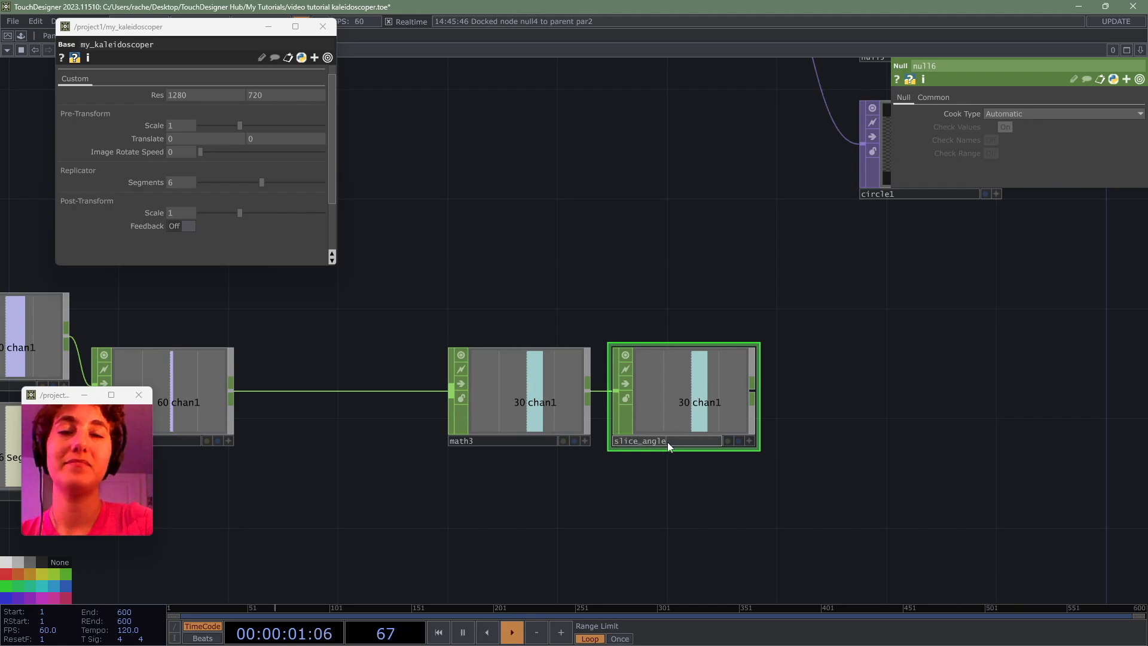
key(Return)
- Try end values of 270 and 180 for circle1's Arc Angles
scroll(915, 407, up, 2)
scroll(932, 391, down, 2)
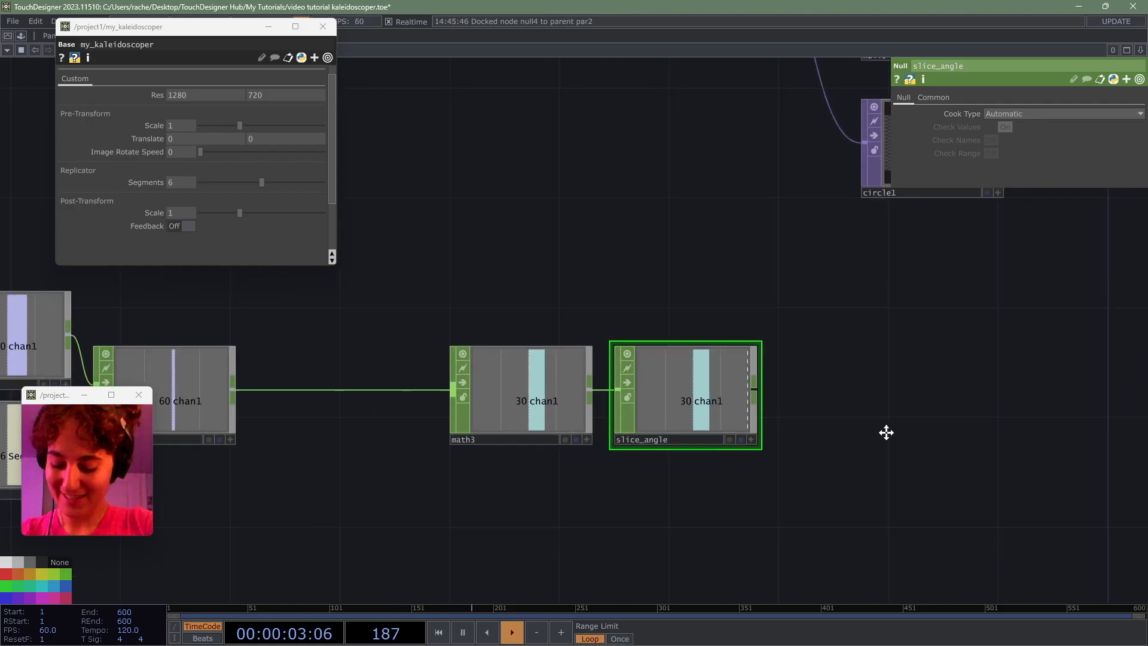
scroll(885, 430, down, 5)
click(867, 325)
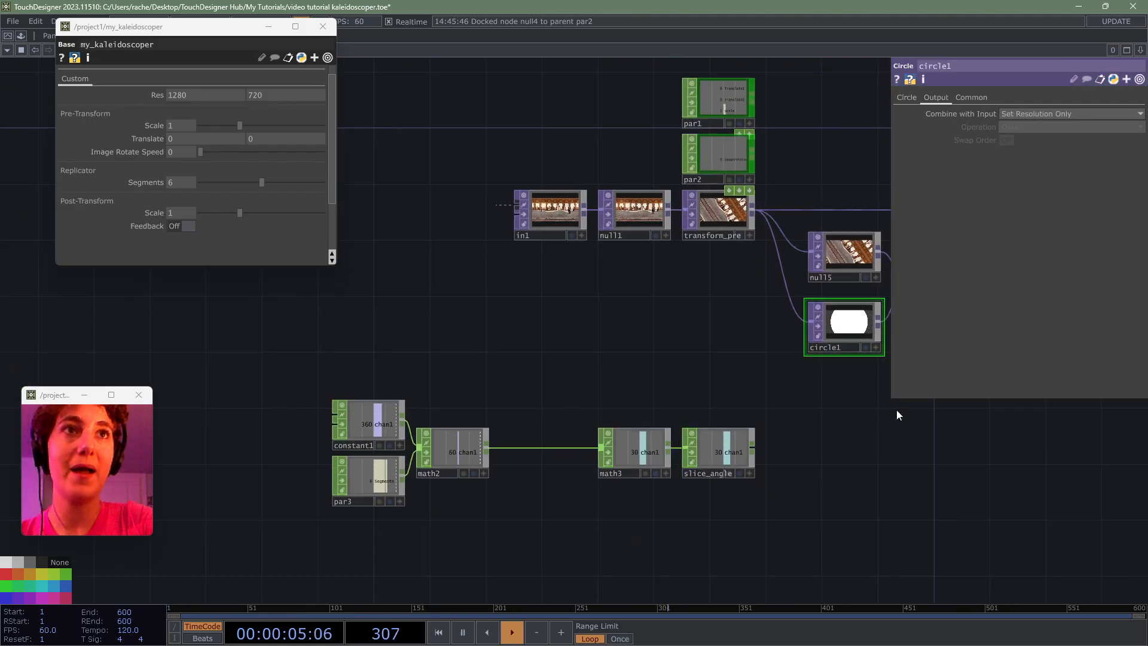
drag(896, 411, 750, 393)
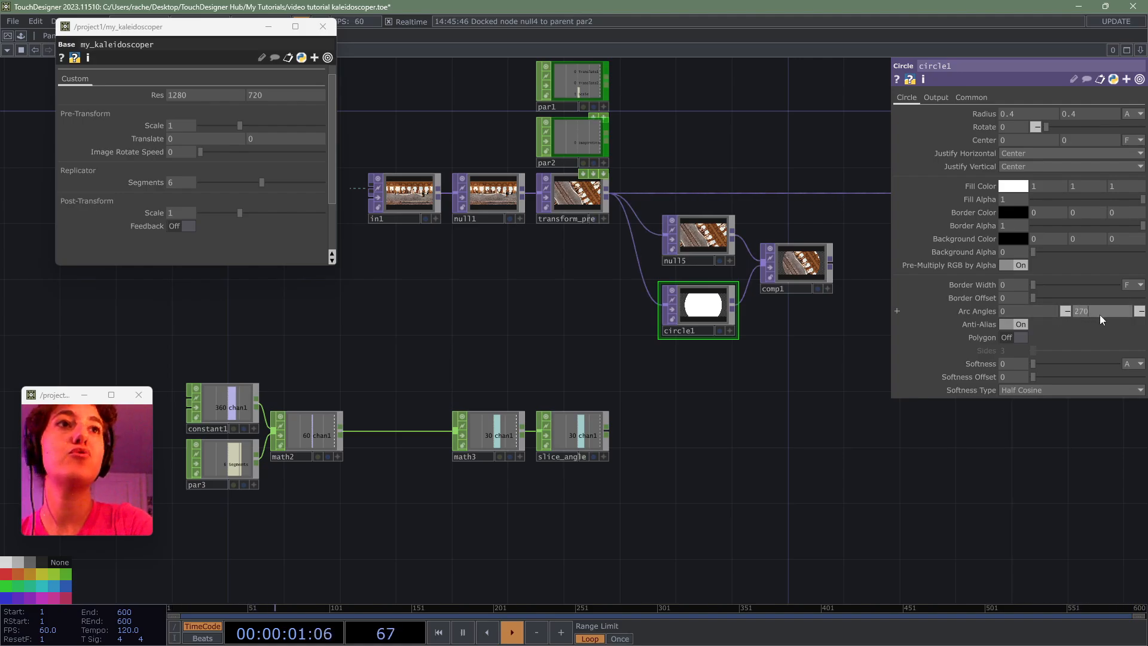
key(Return)
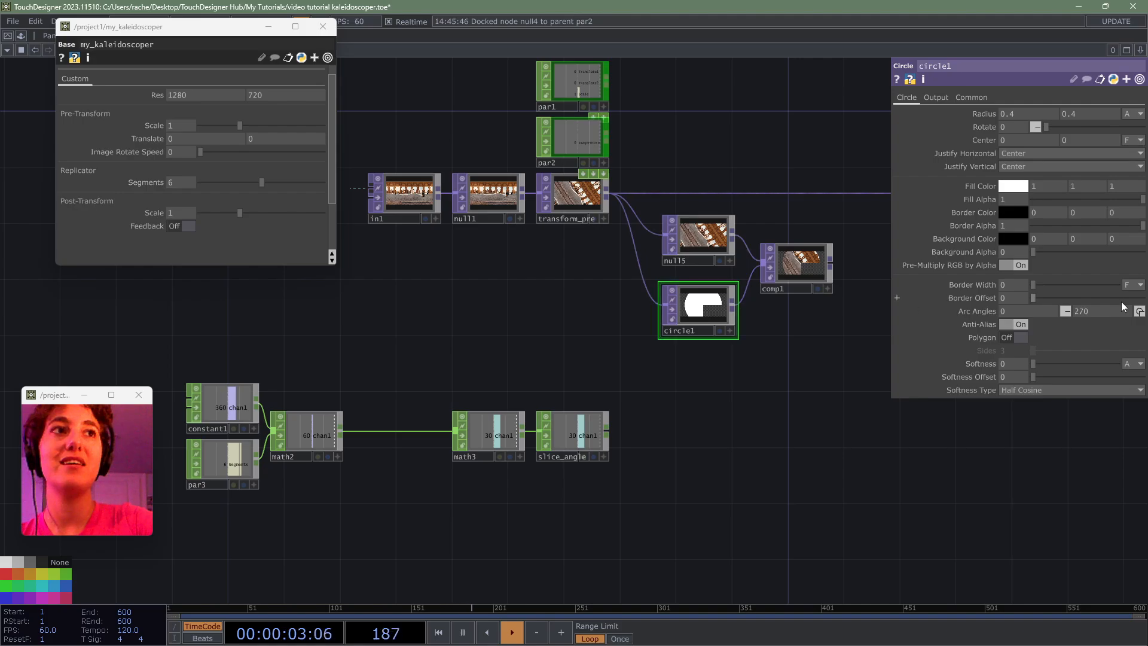
drag(1120, 311, 1011, 311)
text(180)
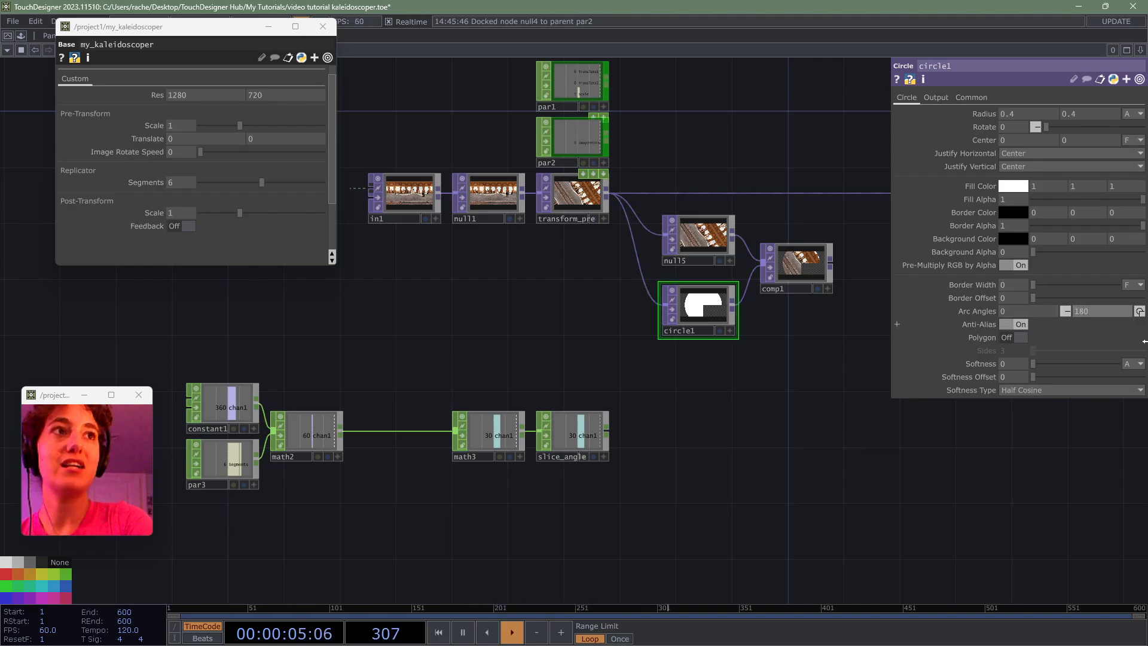
key(Return)
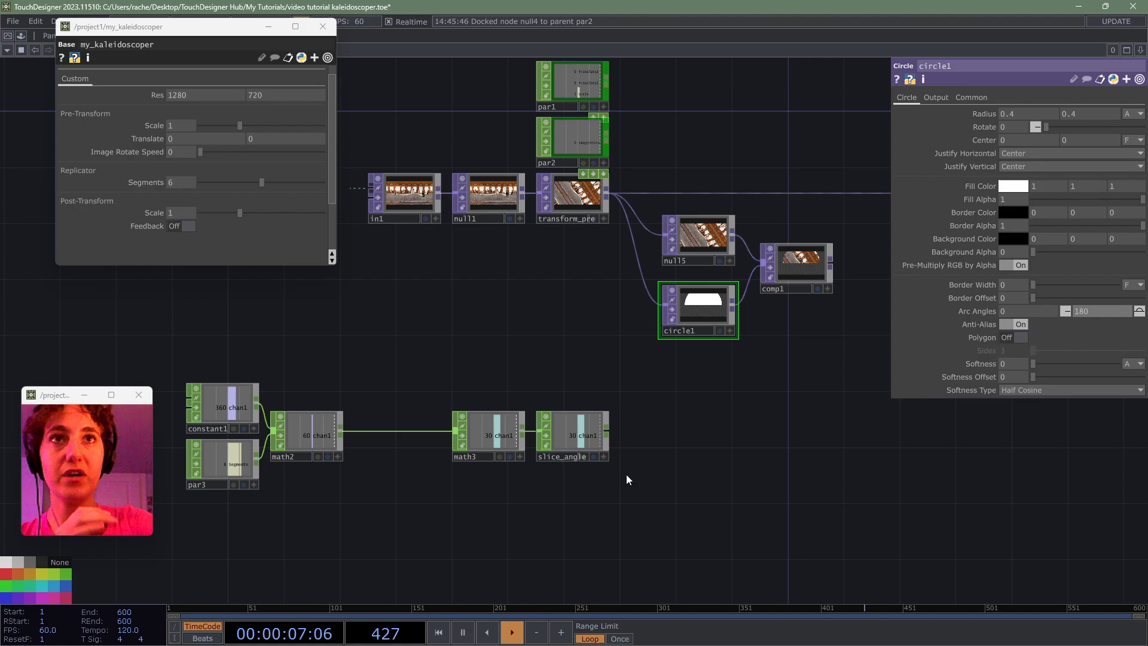
- Drive circle1's second Arc Angles value with a CHOP Reference to the slice_angle channel
click(576, 440)
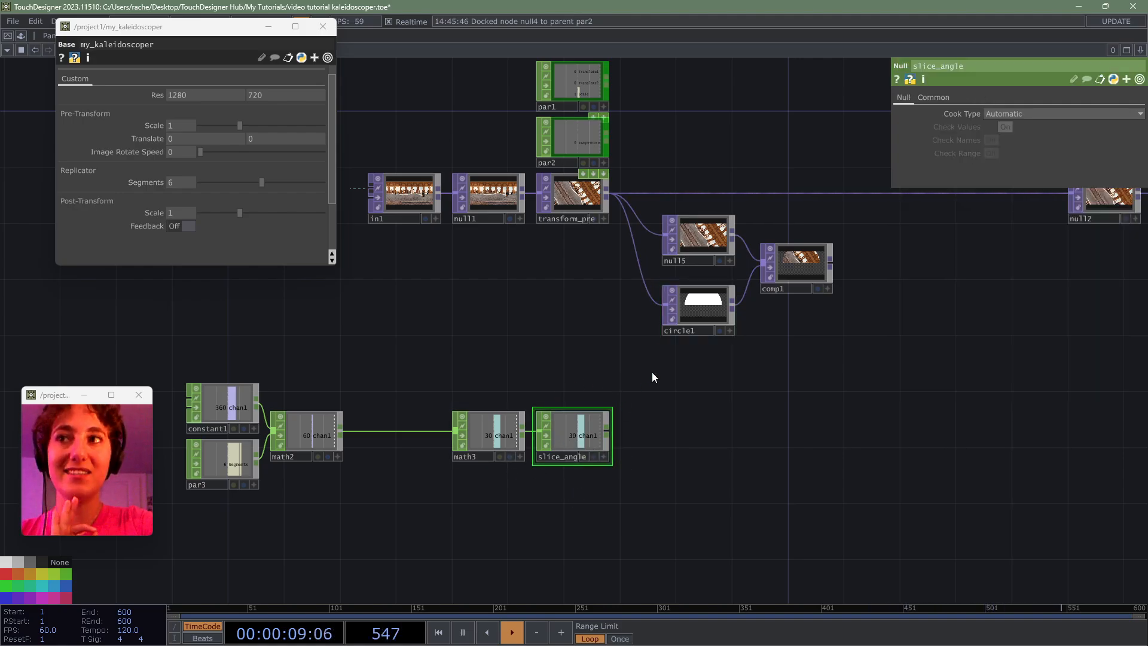
click(717, 311)
click(604, 456)
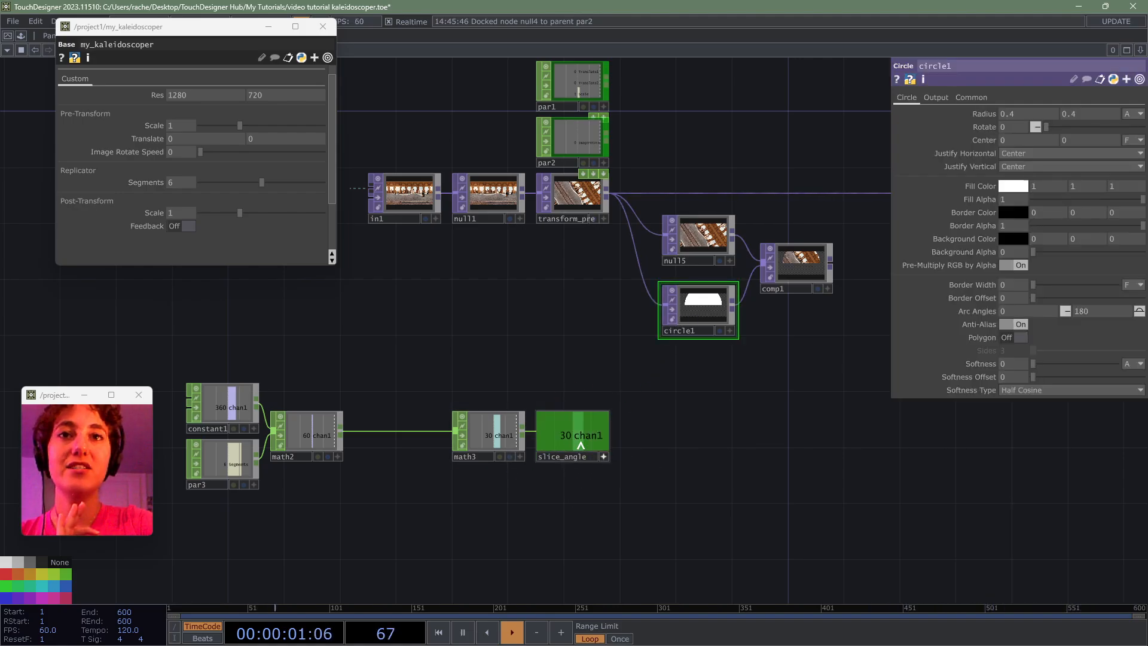
drag(580, 433, 1103, 309)
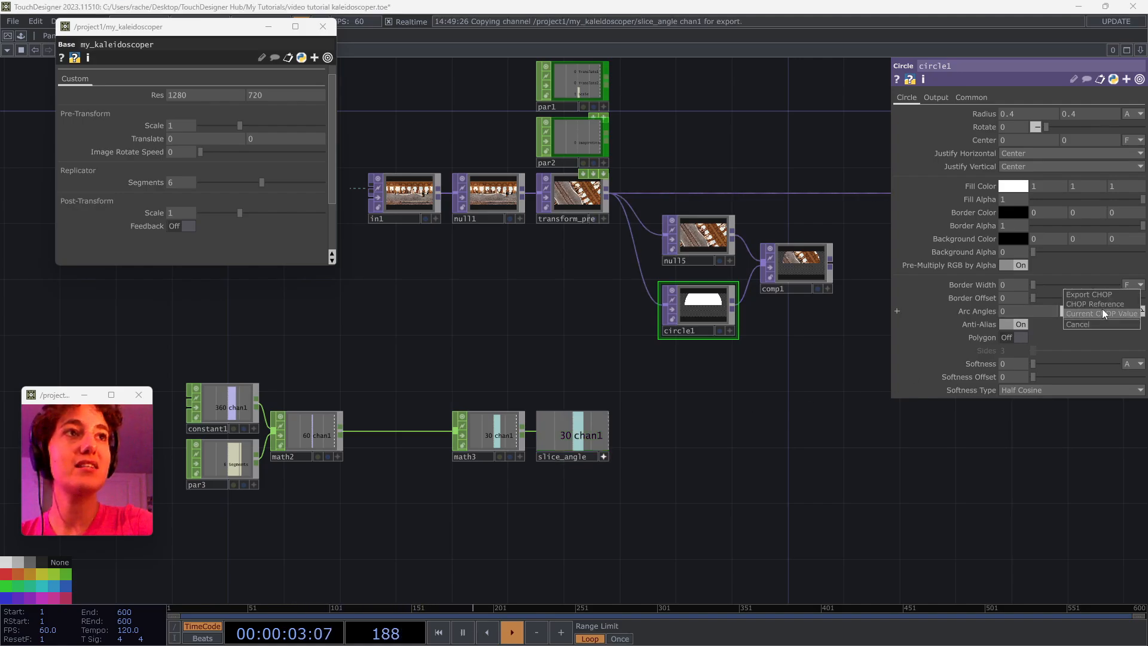
click(1103, 304)
click(604, 456)
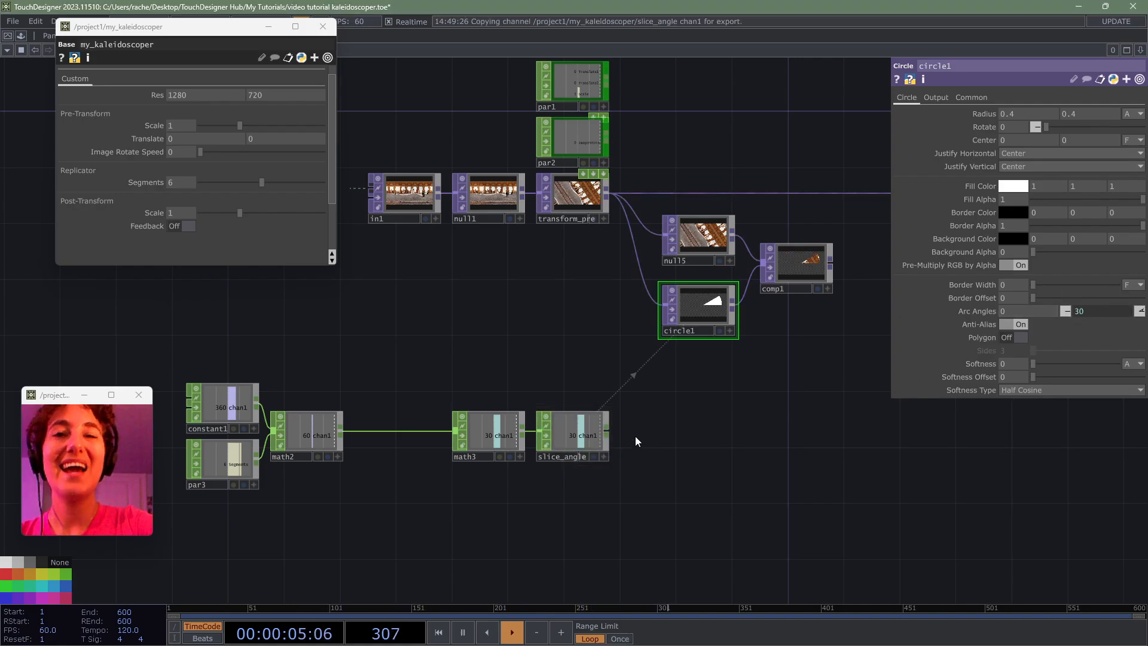
- Test the masked slice in comp1 with the Segments parameter at 1 and at 2
scroll(834, 267, up, 6)
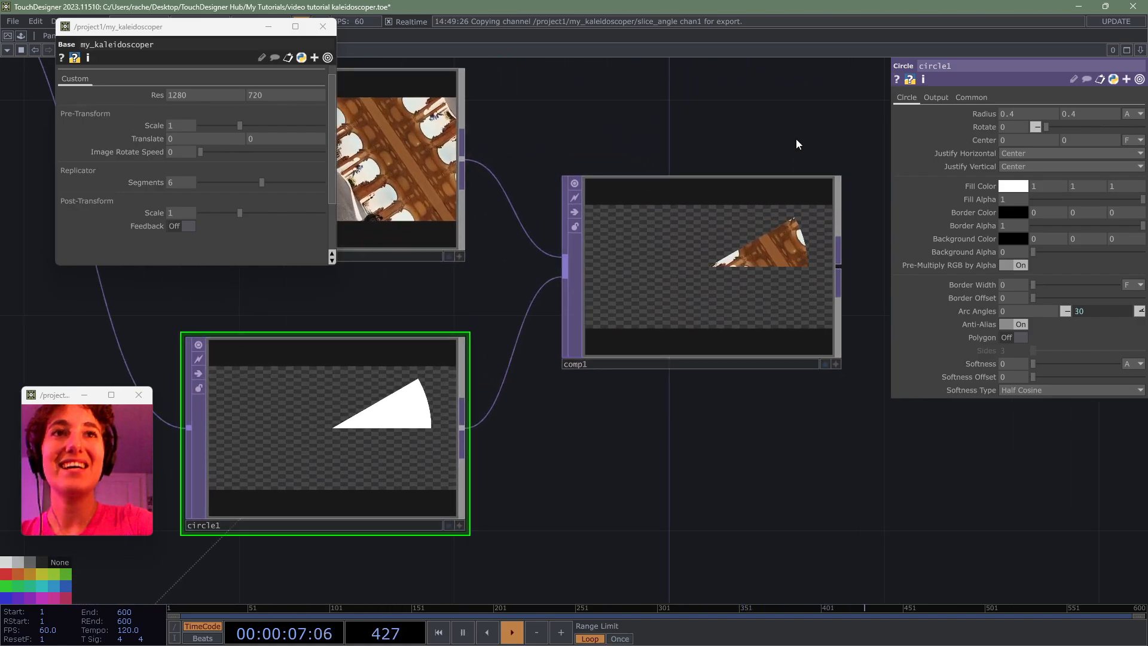
scroll(777, 179, up, 4)
click(181, 182)
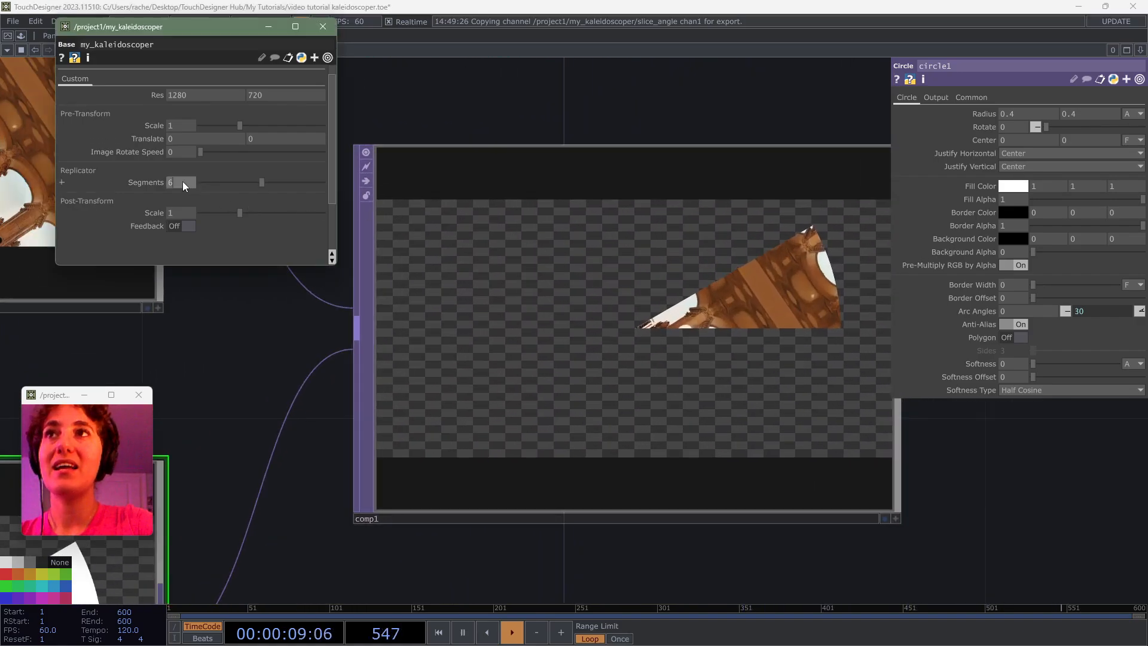
text(1)
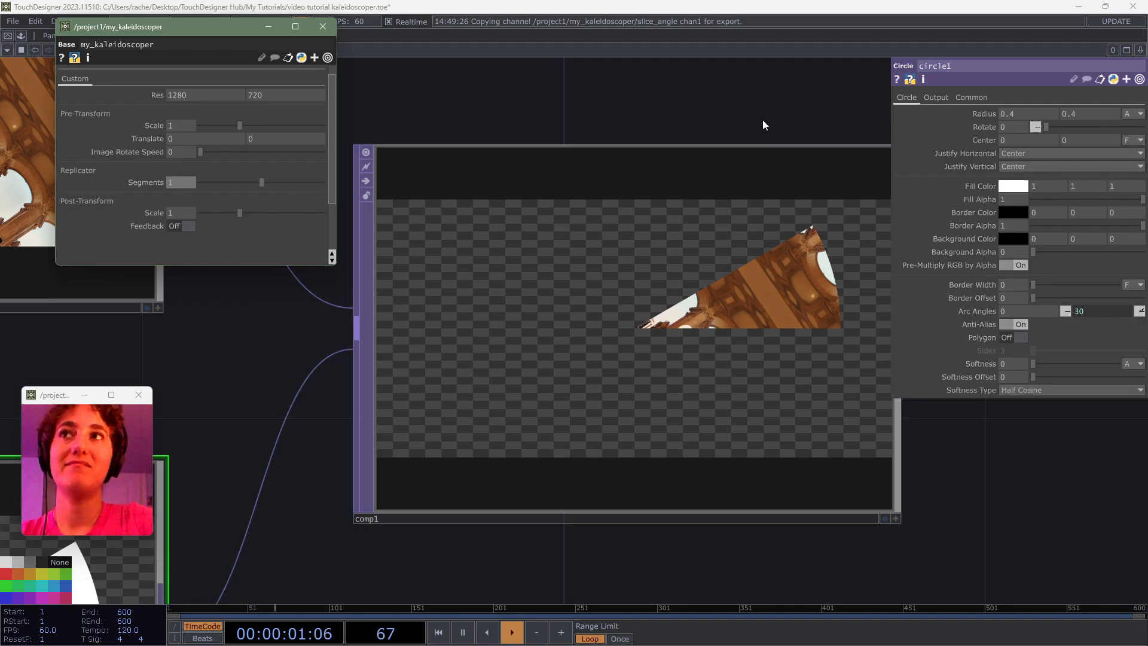
key(Return)
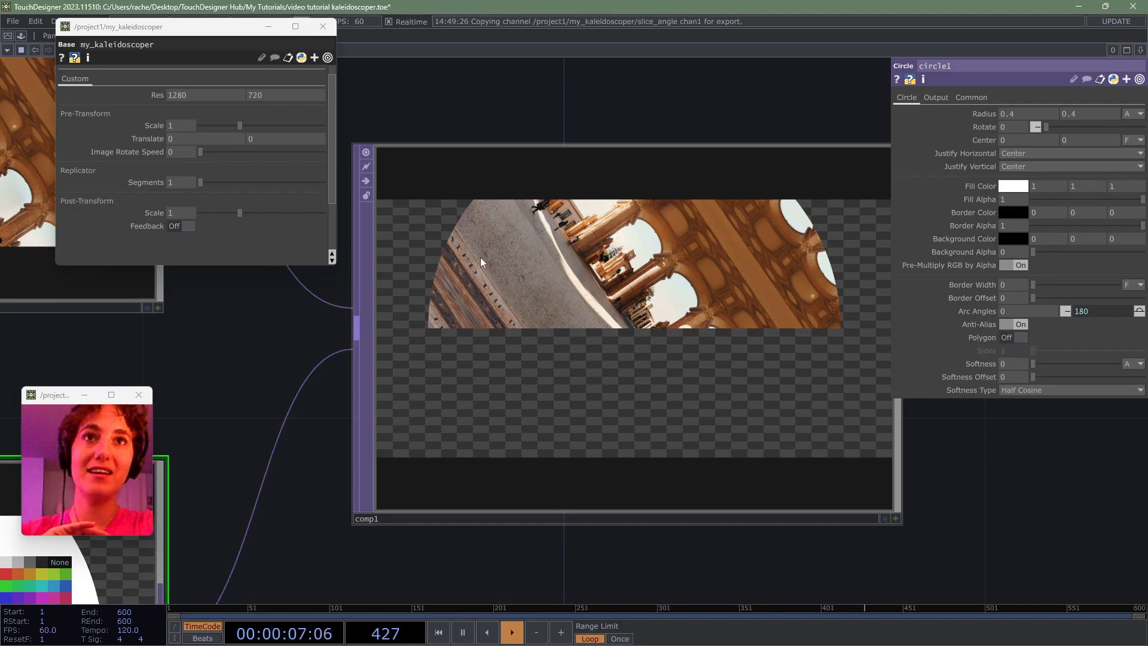
drag(181, 184, 161, 189)
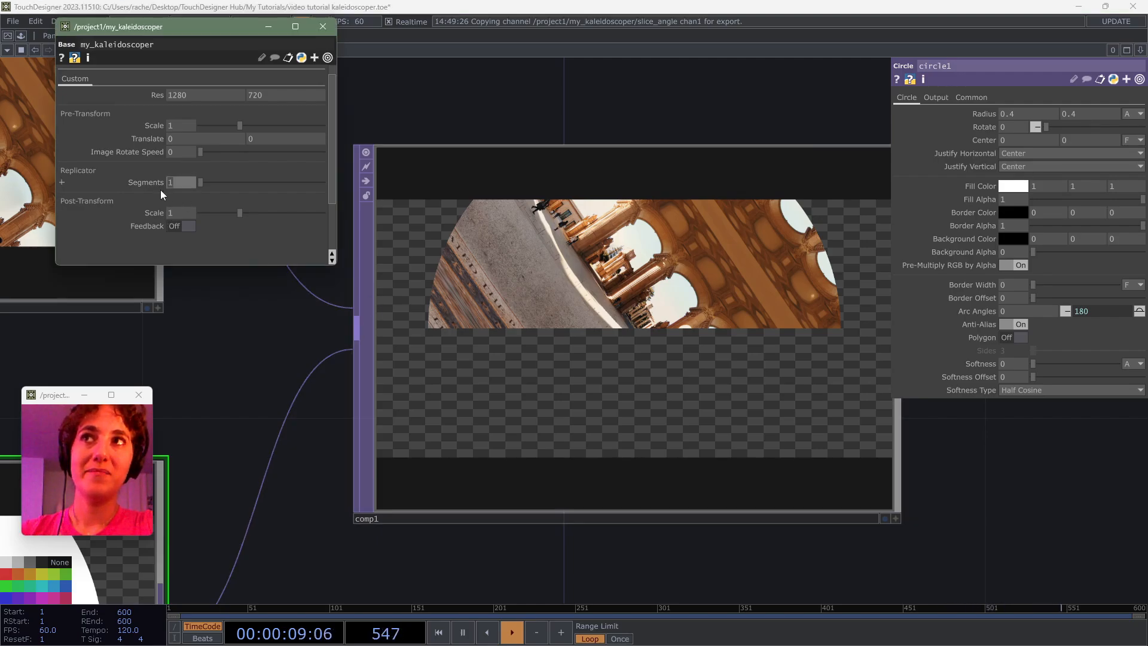
text(2)
key(Return)
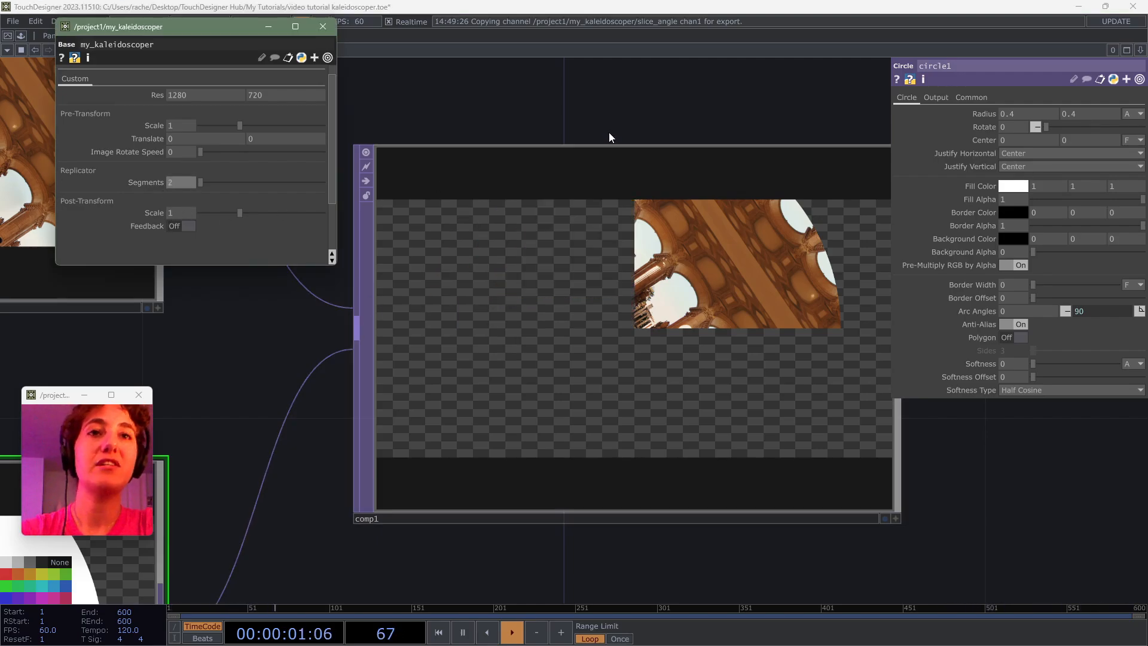
- Add a Mirror TOP after comp1 in the slice branch
scroll(758, 300, down, 5)
drag(721, 468, 525, 430)
scroll(526, 430, down, 3)
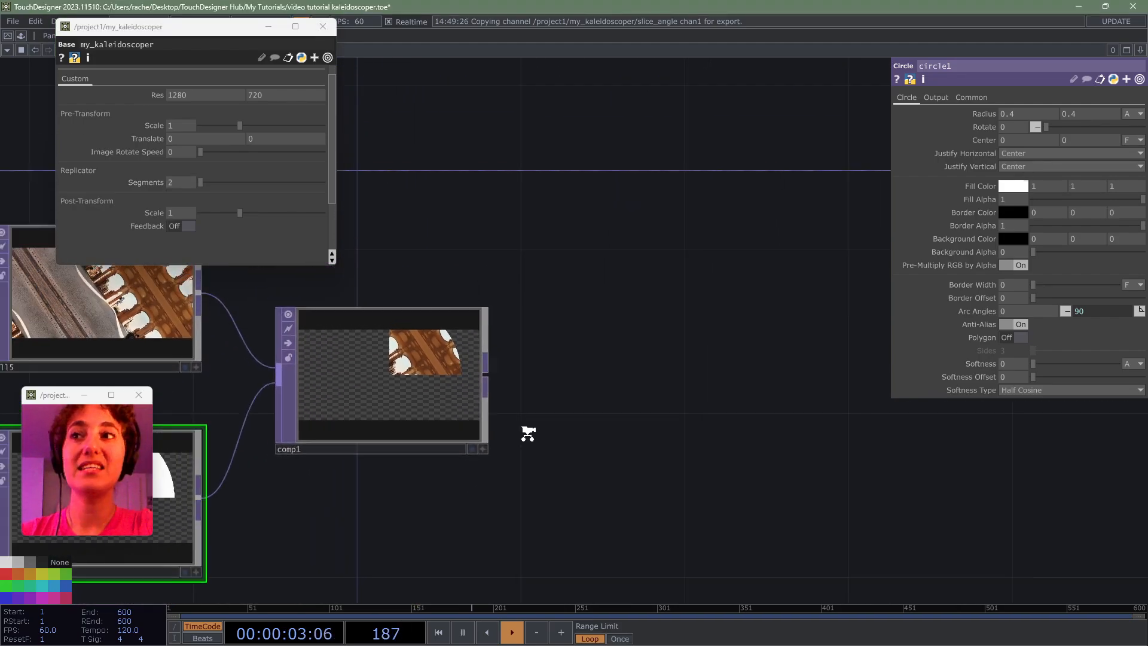
drag(492, 380, 694, 401)
key(Tab)
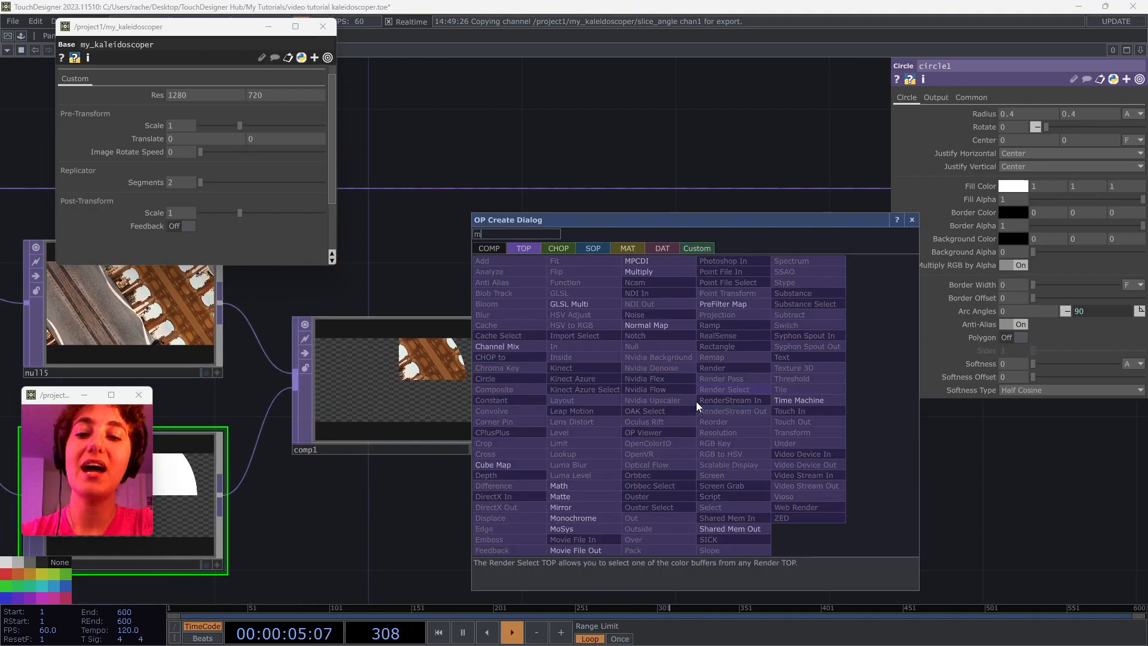
text(mi)
click(612, 507)
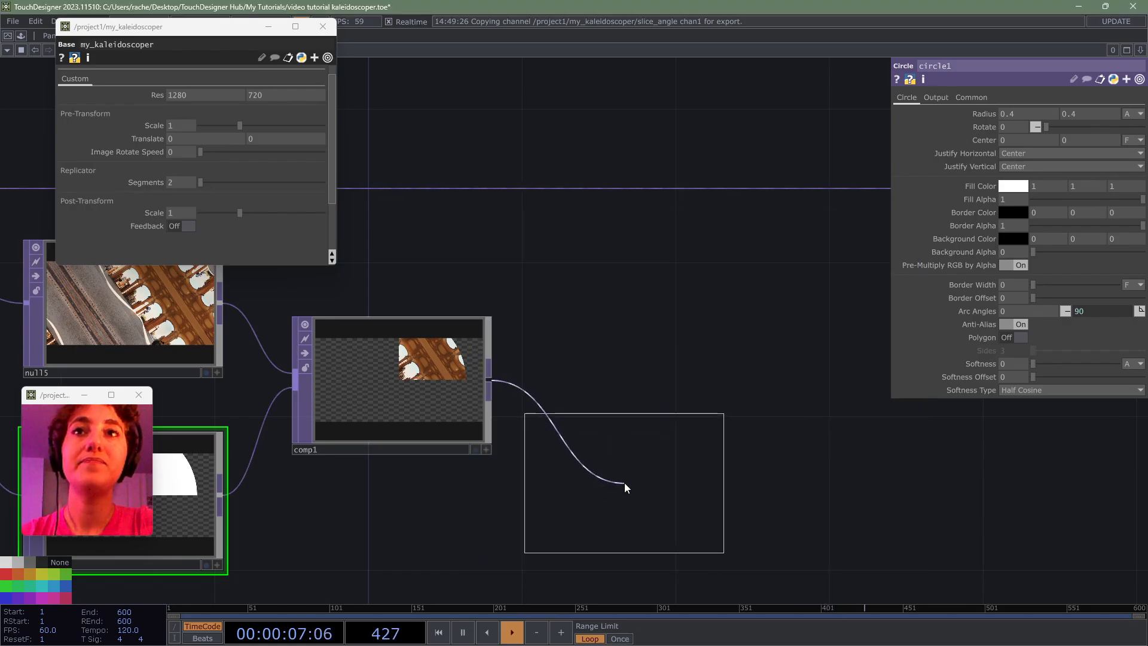
click(704, 406)
scroll(705, 406, down, 2)
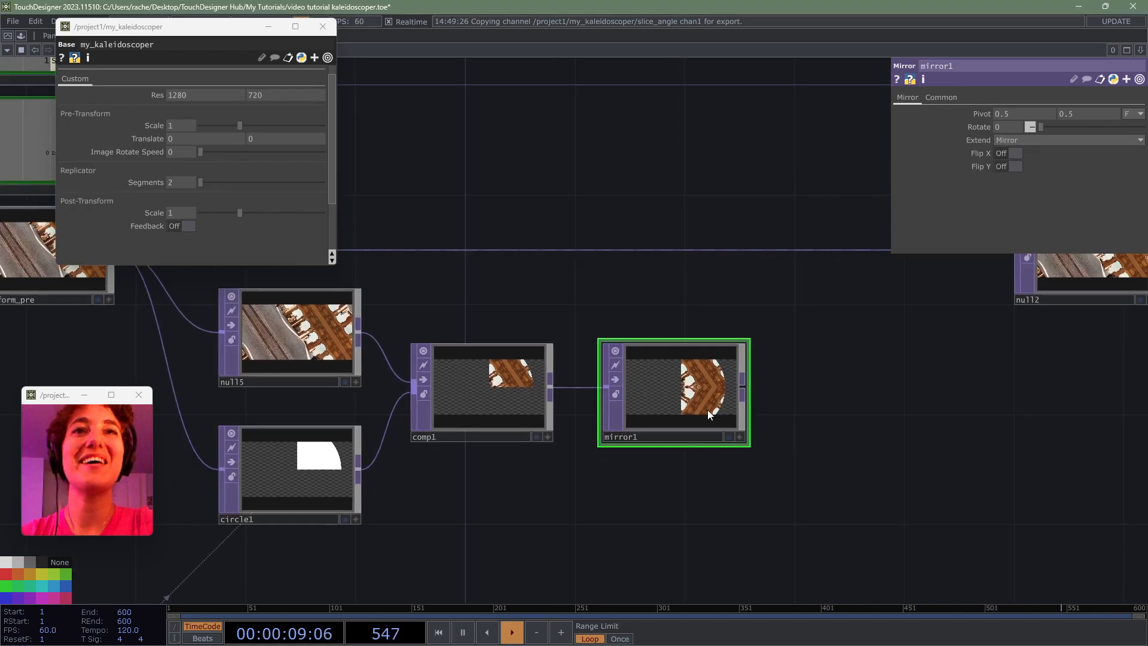
- Set Segments to 5 and the Pre-Transform Scale to 0.47, checking the mirrored slice in mirror1
click(179, 180)
scroll(682, 359, up, 3)
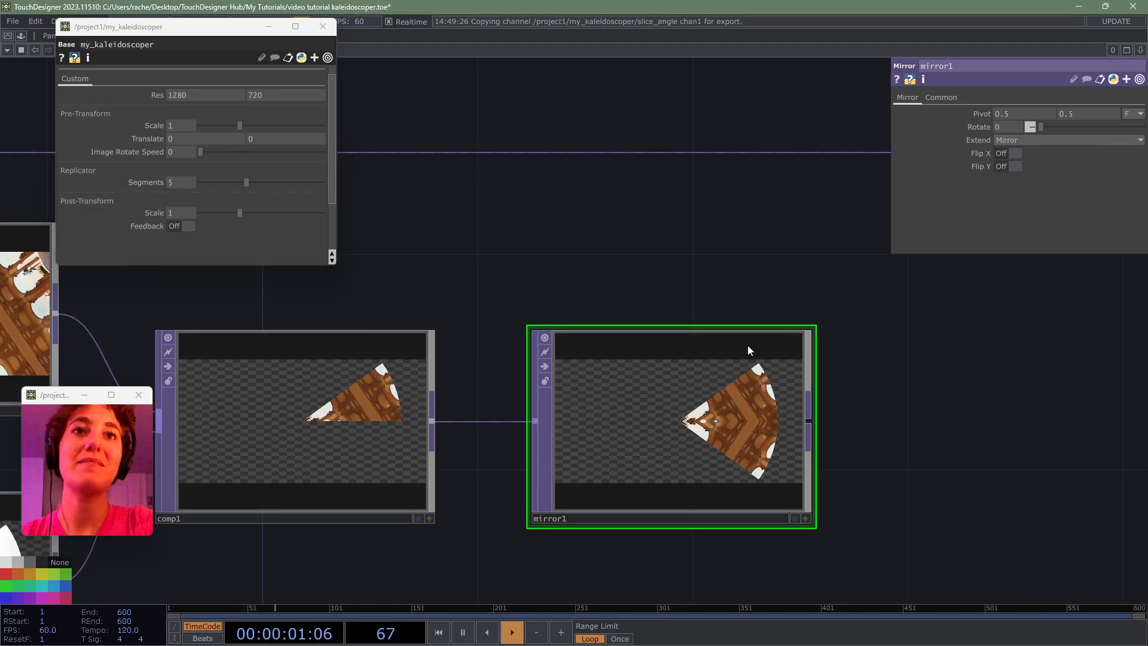
scroll(759, 446, up, 3)
scroll(760, 452, down, 5)
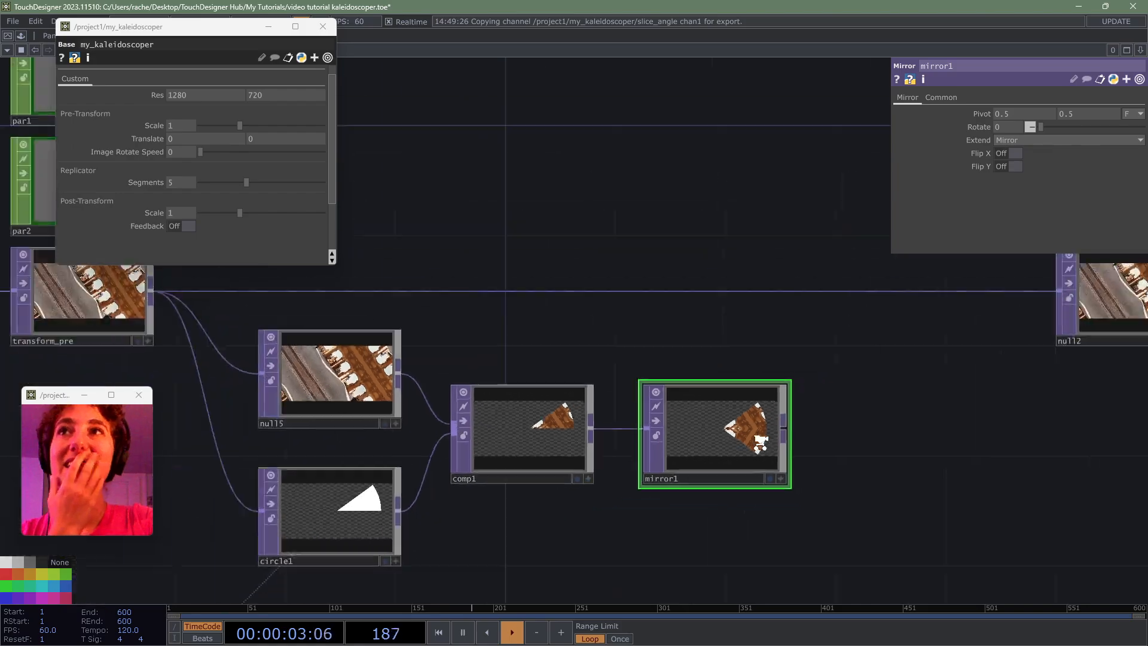
scroll(744, 422, up, 5)
scroll(760, 443, up, 1)
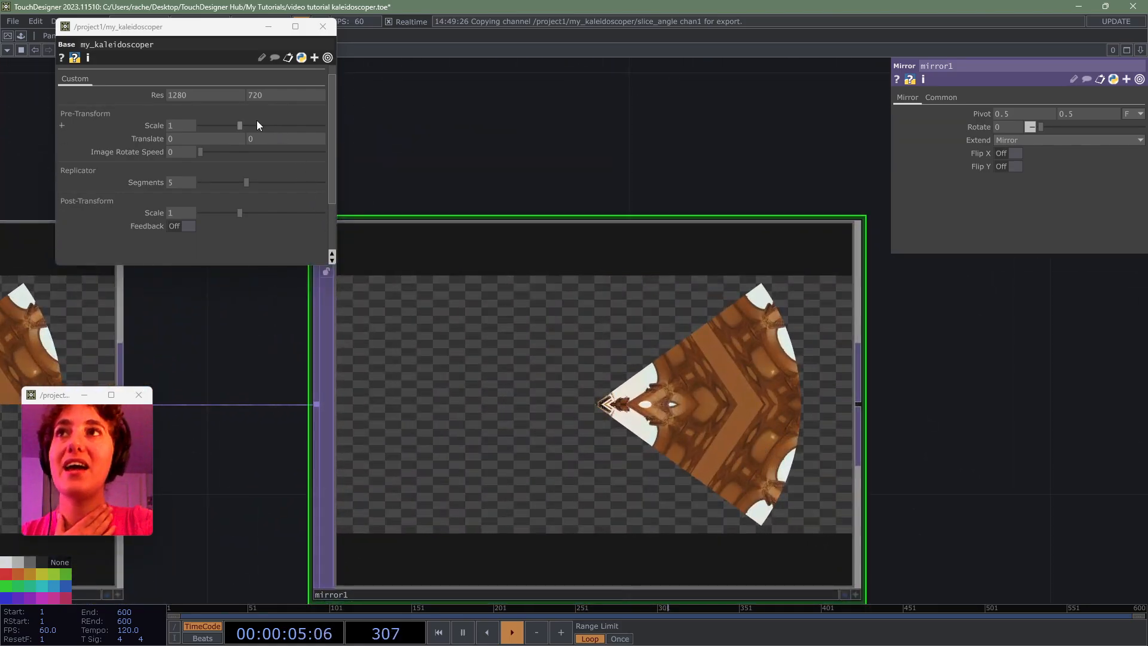
drag(245, 126, 200, 155)
scroll(719, 285, down, 3)
scroll(718, 286, down, 5)
- Branch a Null CHOP off math2's output and place it below math3
drag(600, 466, 887, 414)
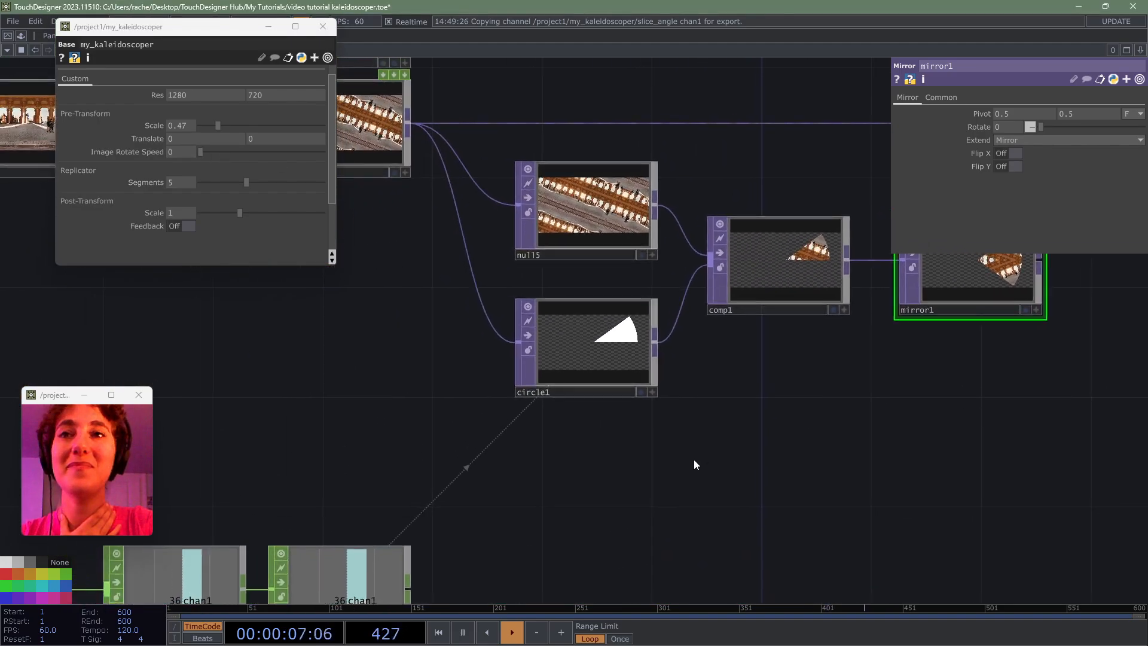
drag(661, 487, 686, 415)
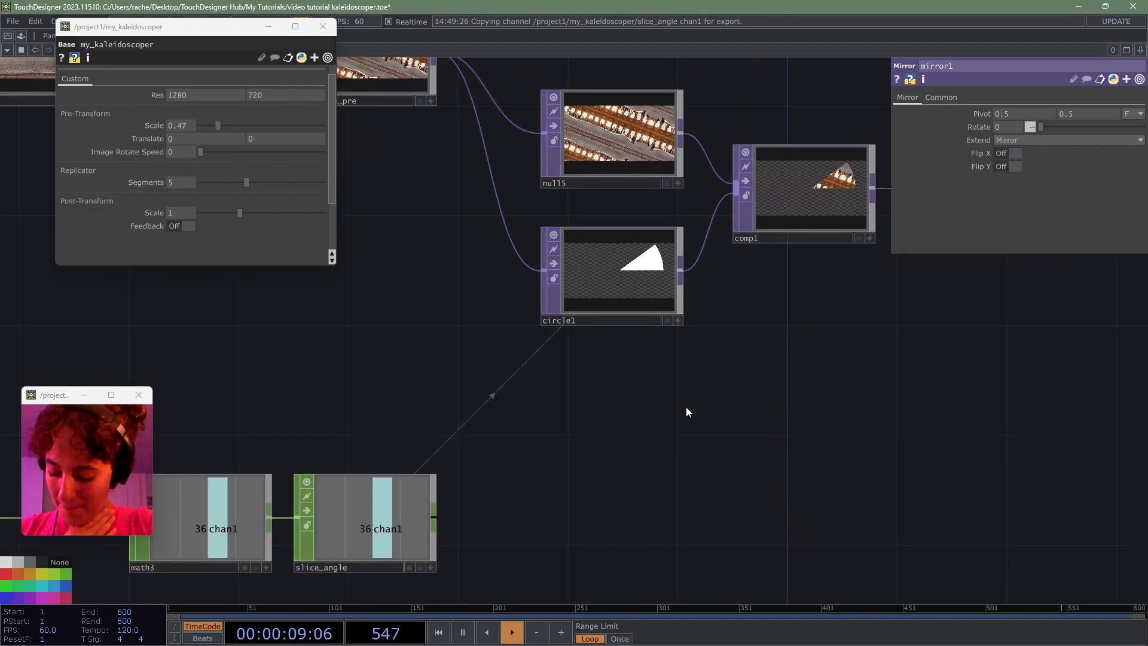
drag(581, 467, 795, 261)
drag(470, 511, 705, 503)
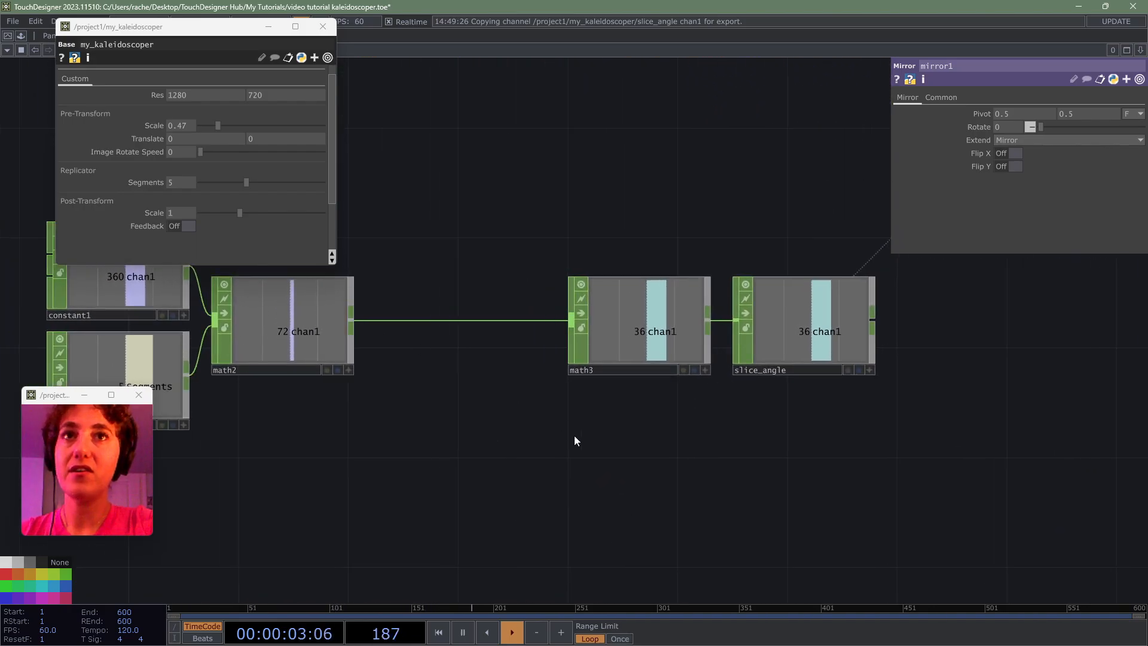
click(352, 317)
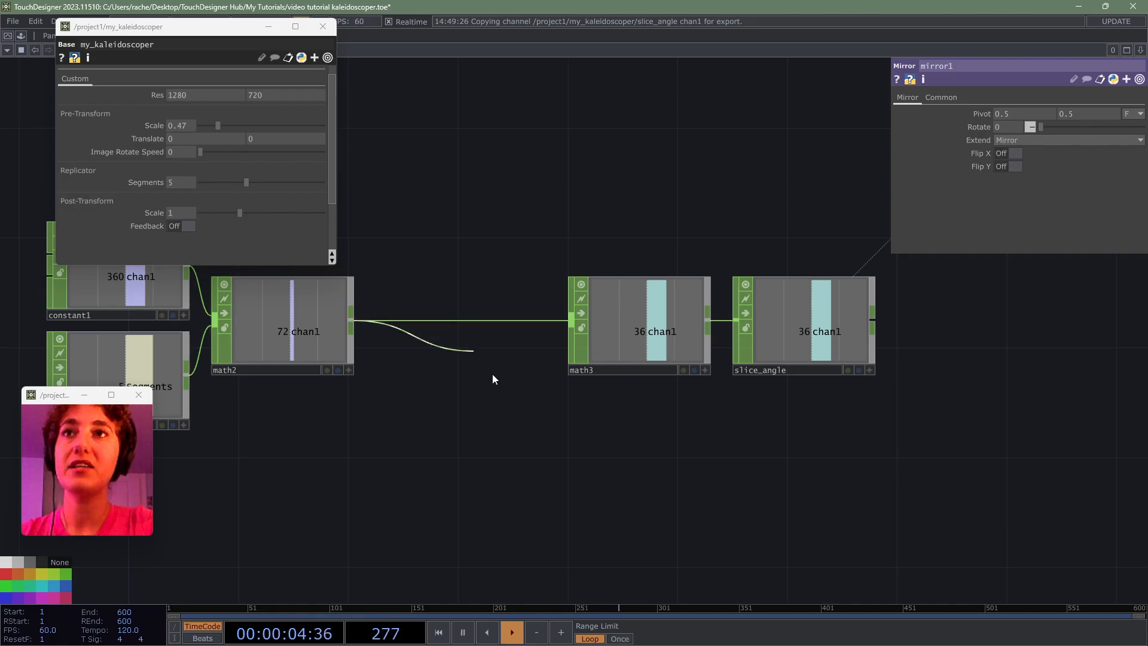
click(547, 499)
text(nu)
click(556, 444)
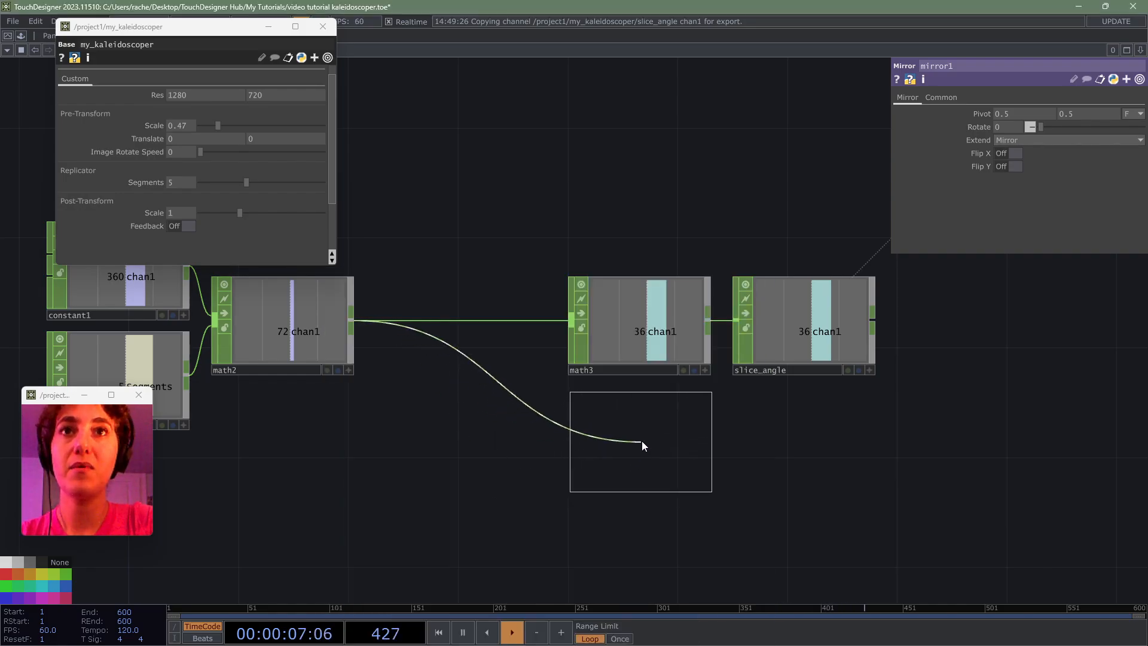
click(631, 454)
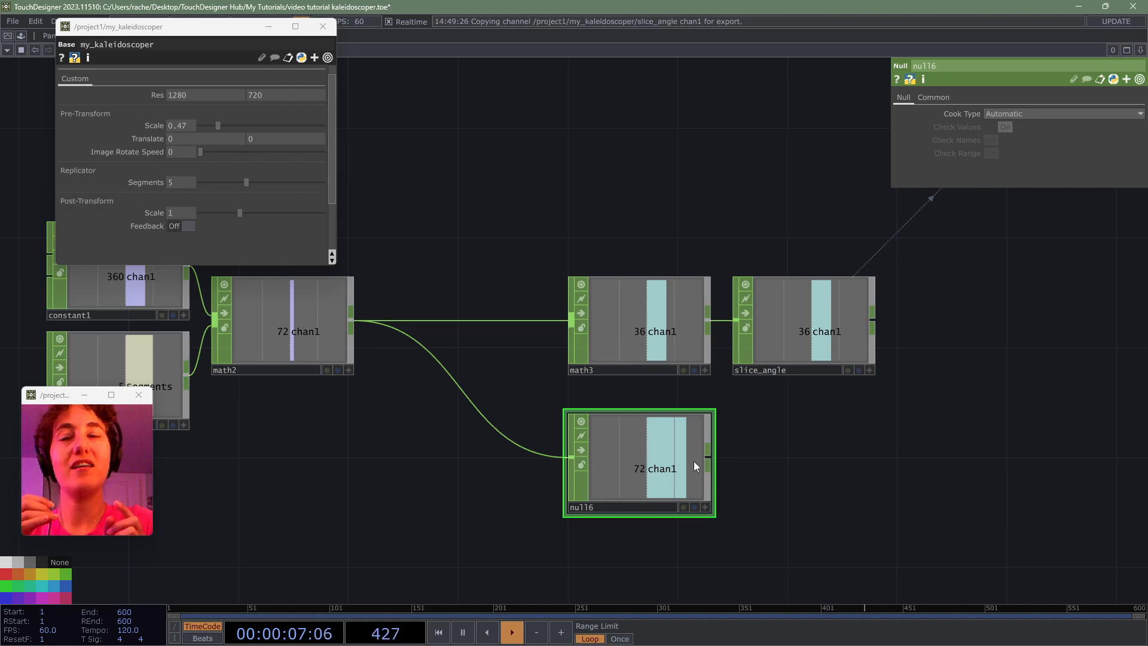
- Rename the new Null CHOP below math3 to turn_angle
scroll(734, 446, down, 5)
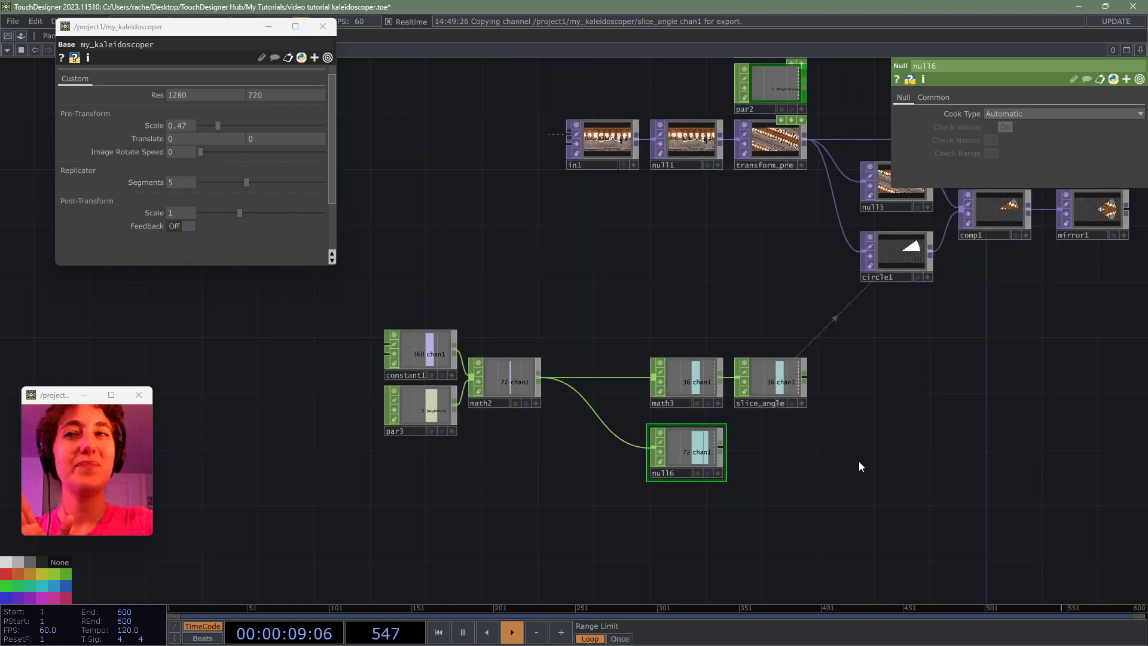
scroll(1042, 274, up, 8)
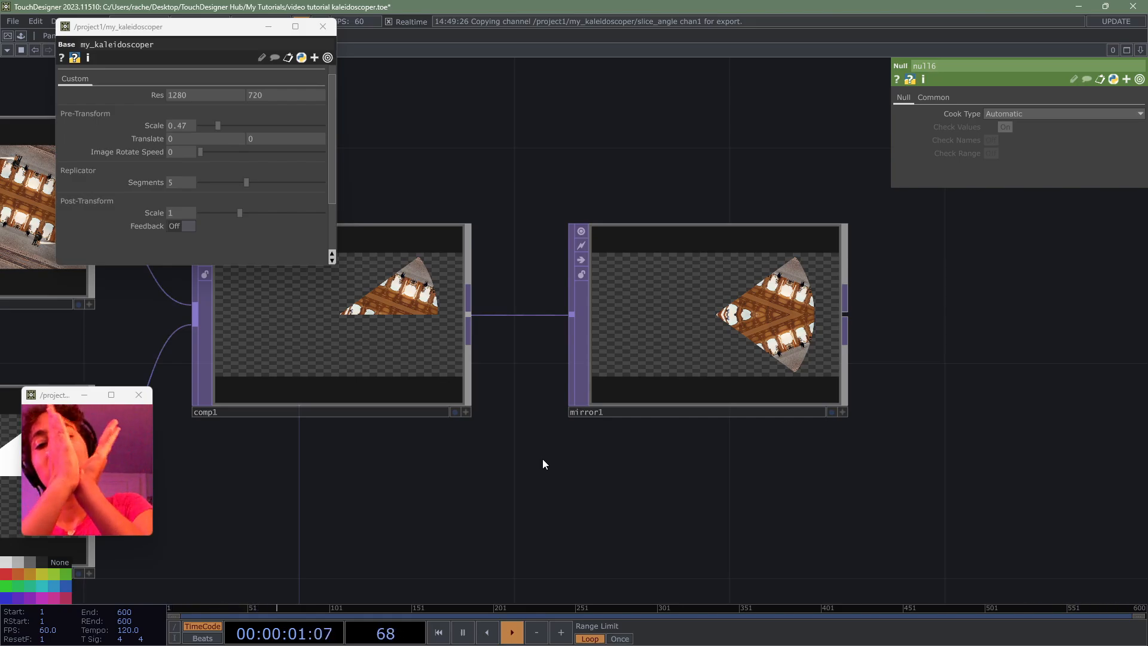
scroll(543, 464, down, 5)
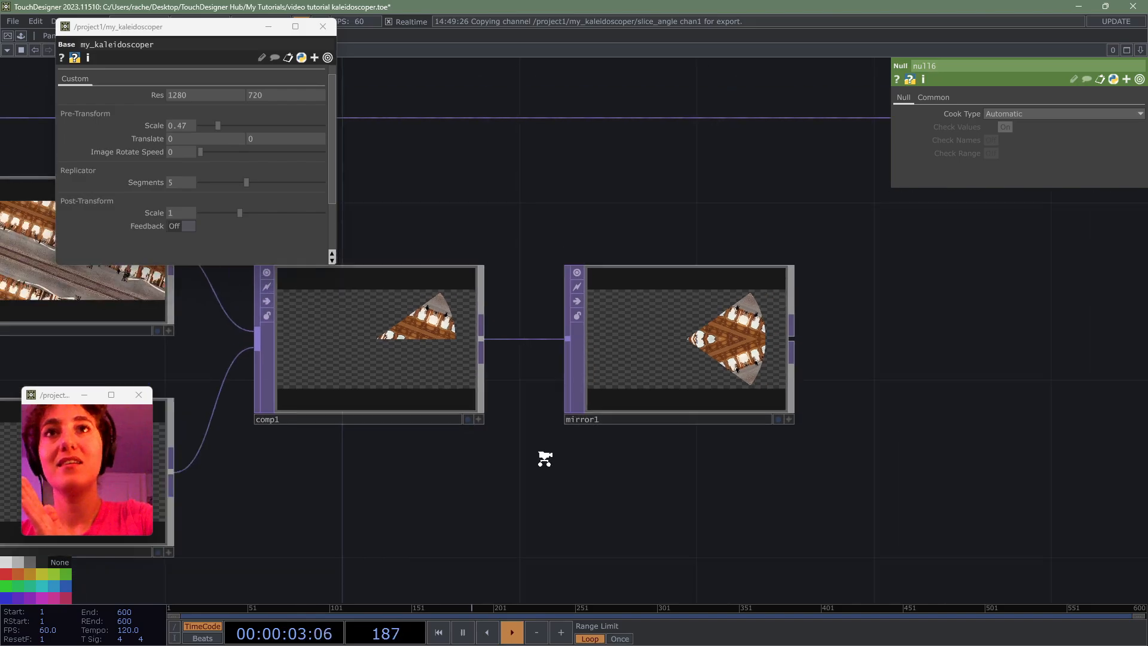
drag(644, 420, 961, 188)
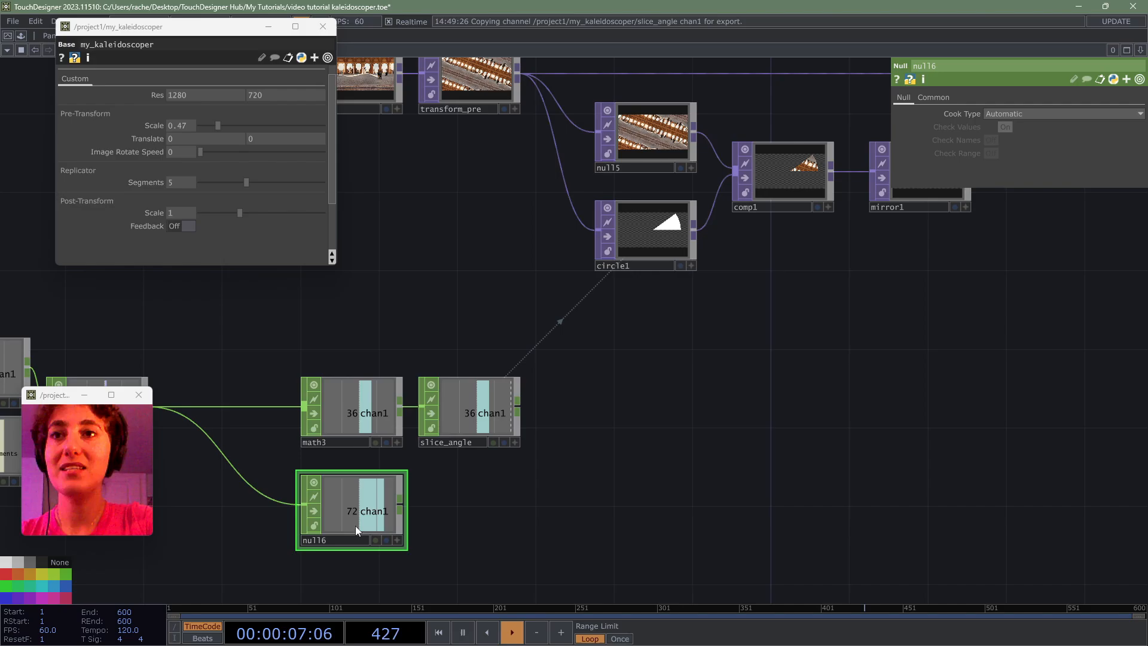
click(329, 538)
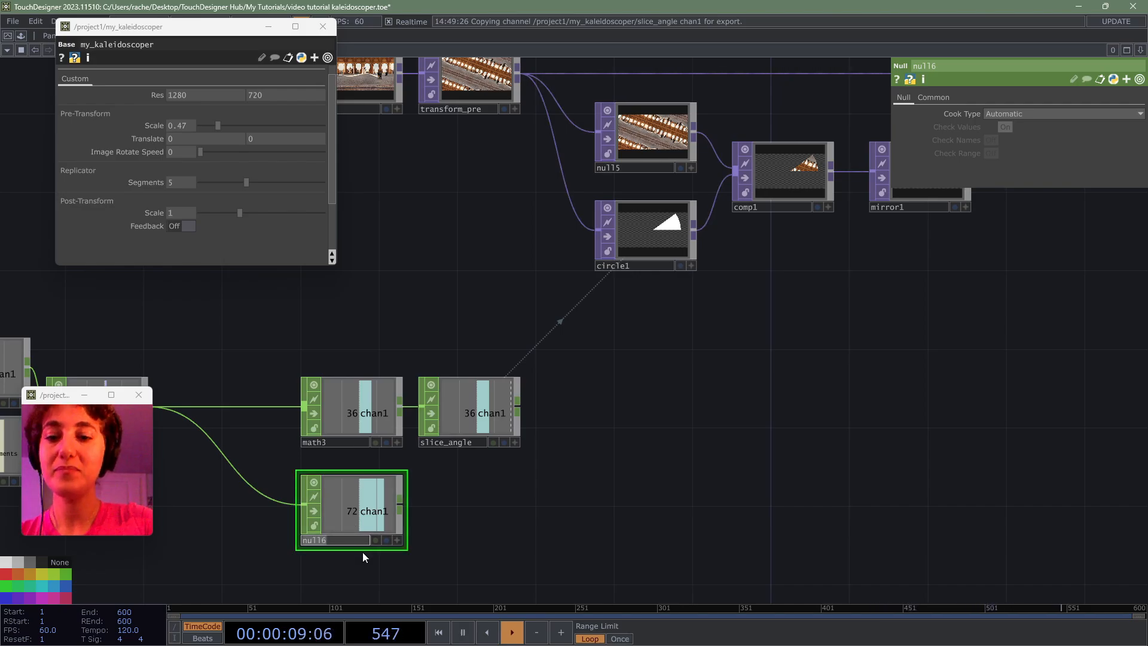
text(turn_angle)
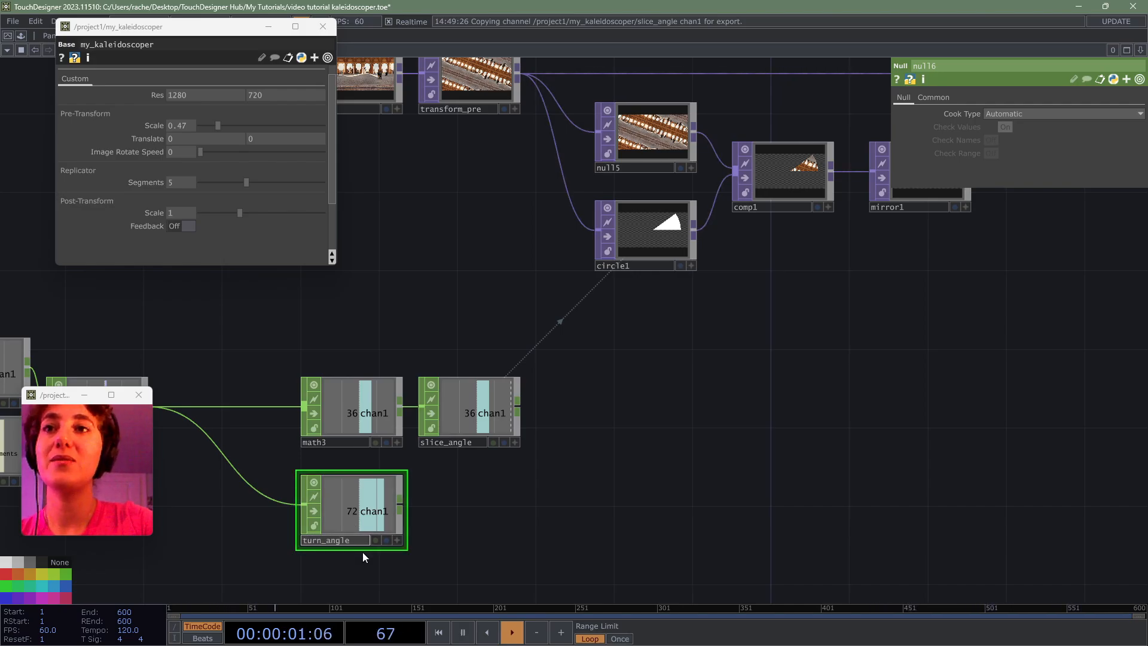
- Confirm the turn_angle name and line up the turn_angle Null CHOP directly beneath slice_angle
key(Return)
drag(354, 509, 472, 512)
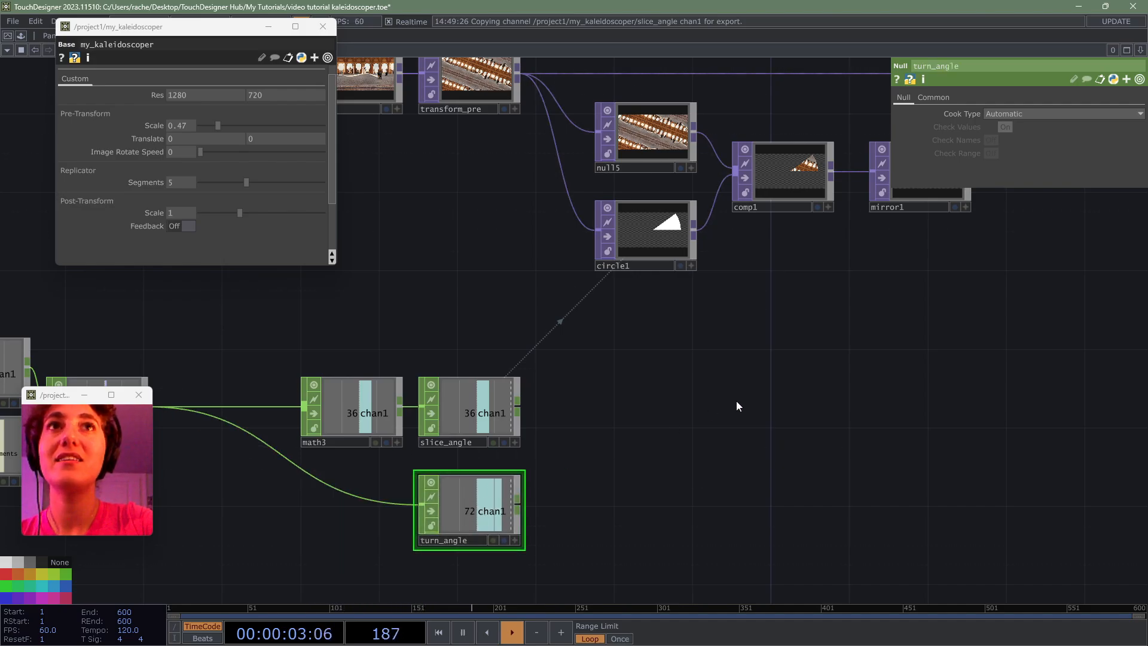
scroll(737, 401, down, 3)
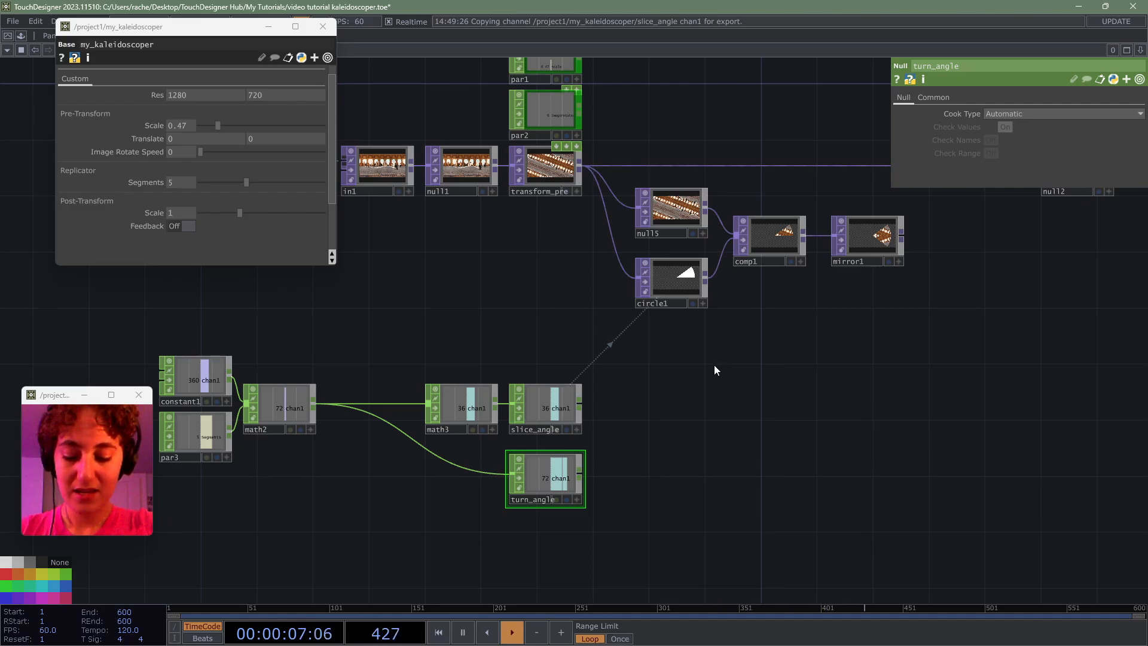
- Move null2 and out1 farther along the output chain to make room after mirror1
scroll(792, 360, down, 3)
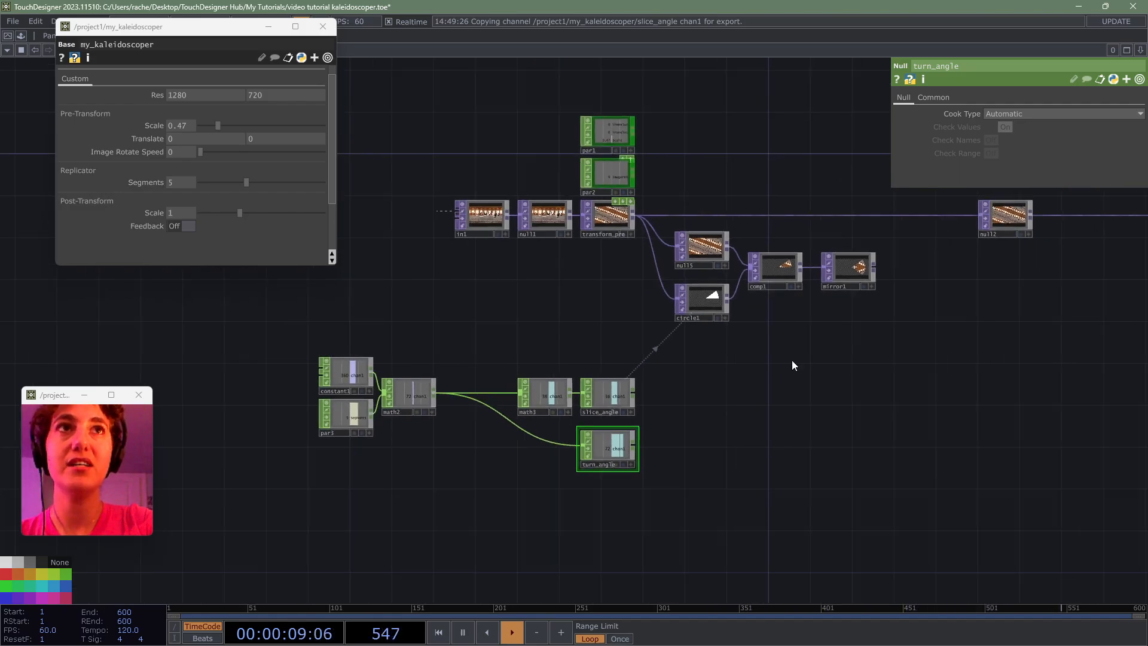
drag(804, 420, 595, 473)
drag(812, 277, 986, 305)
drag(904, 277, 1006, 277)
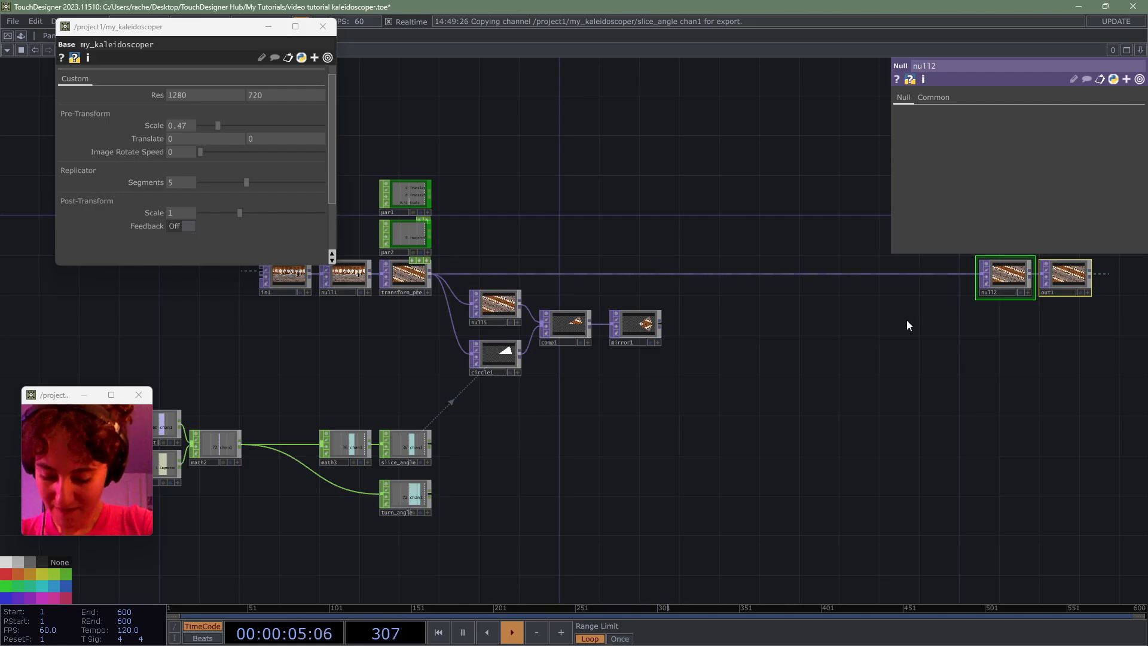
- Add a Null TOP after mirror1 in the slice branch
scroll(728, 329, up, 5)
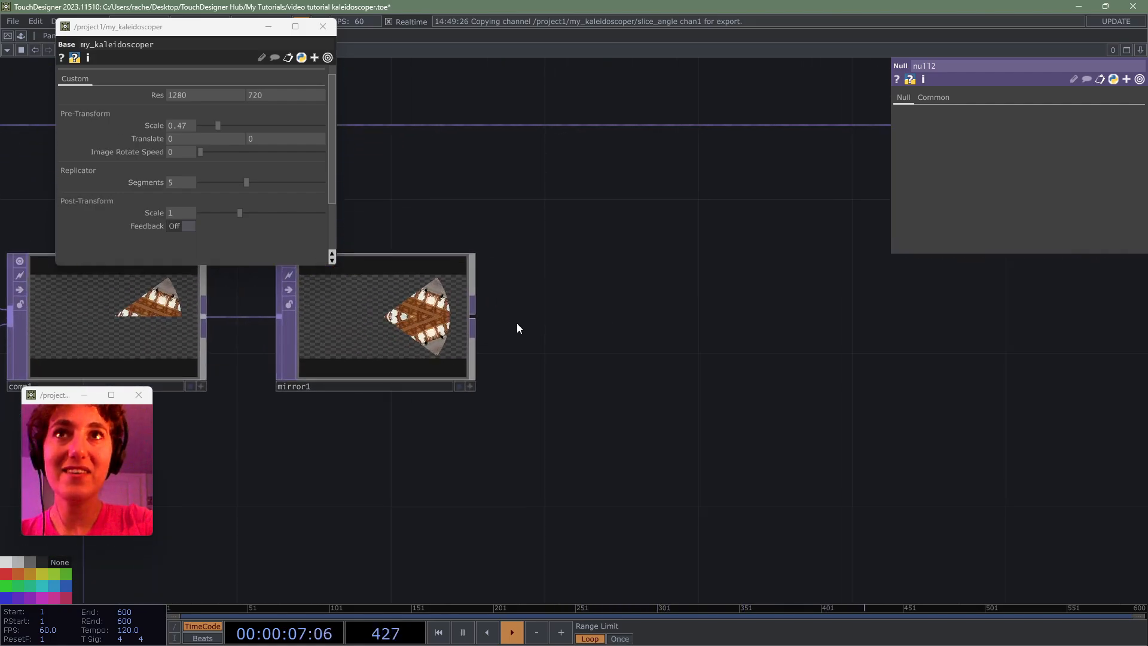
click(474, 316)
click(622, 317)
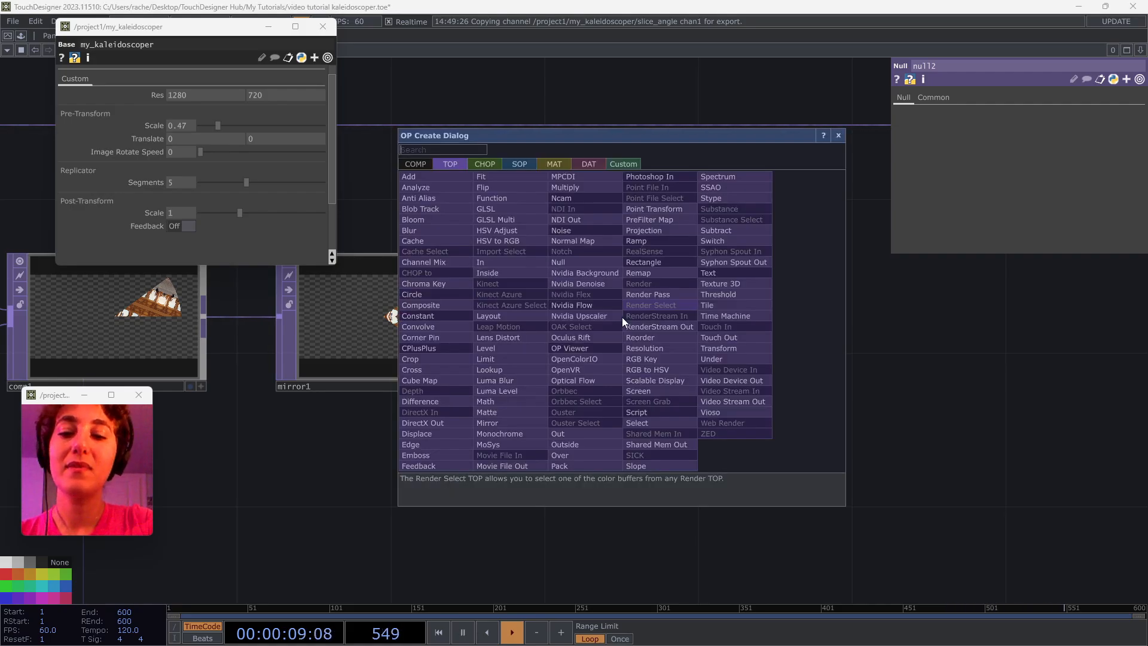
text(nul)
click(591, 262)
click(600, 318)
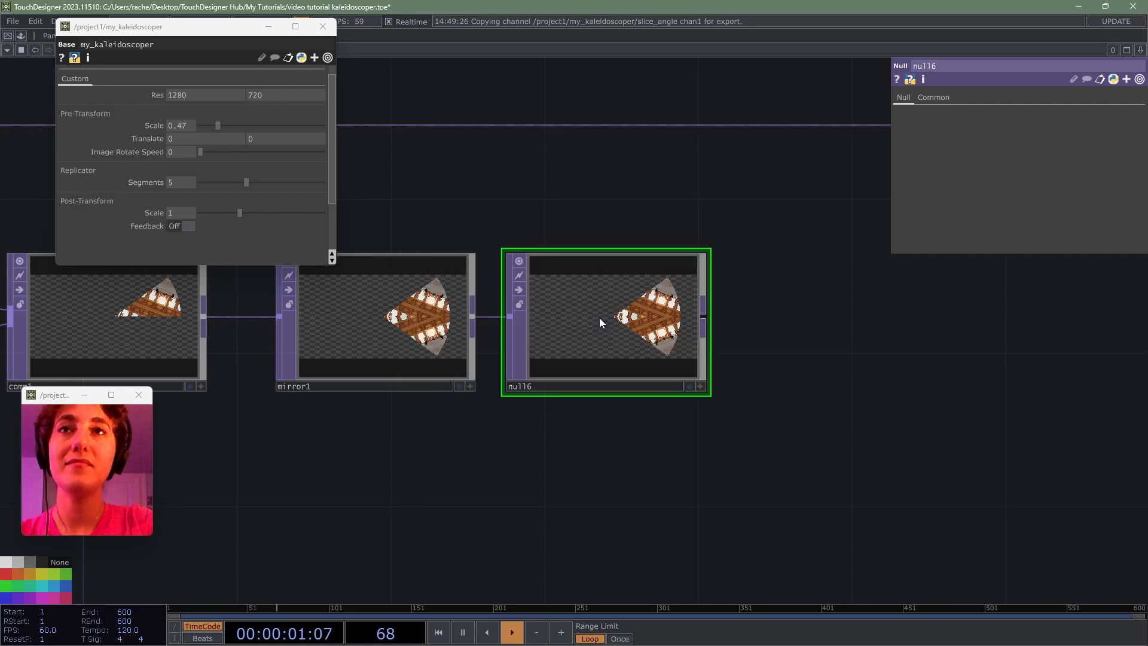
- Examine circle1's shape and output settings alongside the masked and mirrored slice
drag(508, 428, 748, 451)
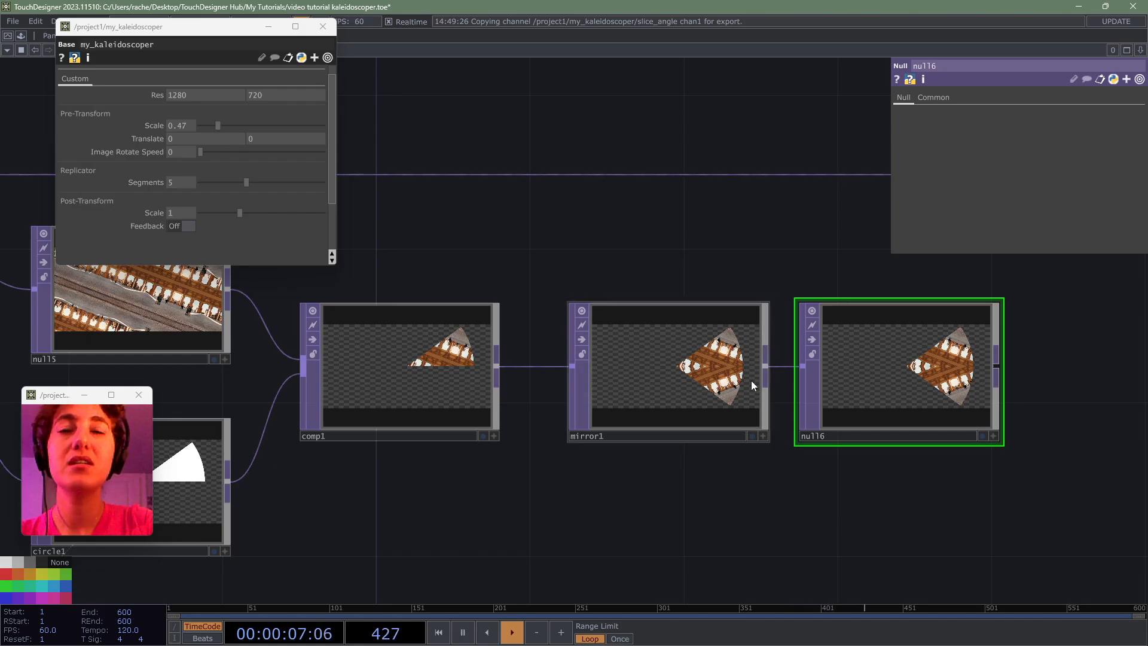
scroll(751, 381, up, 5)
scroll(751, 379, down, 5)
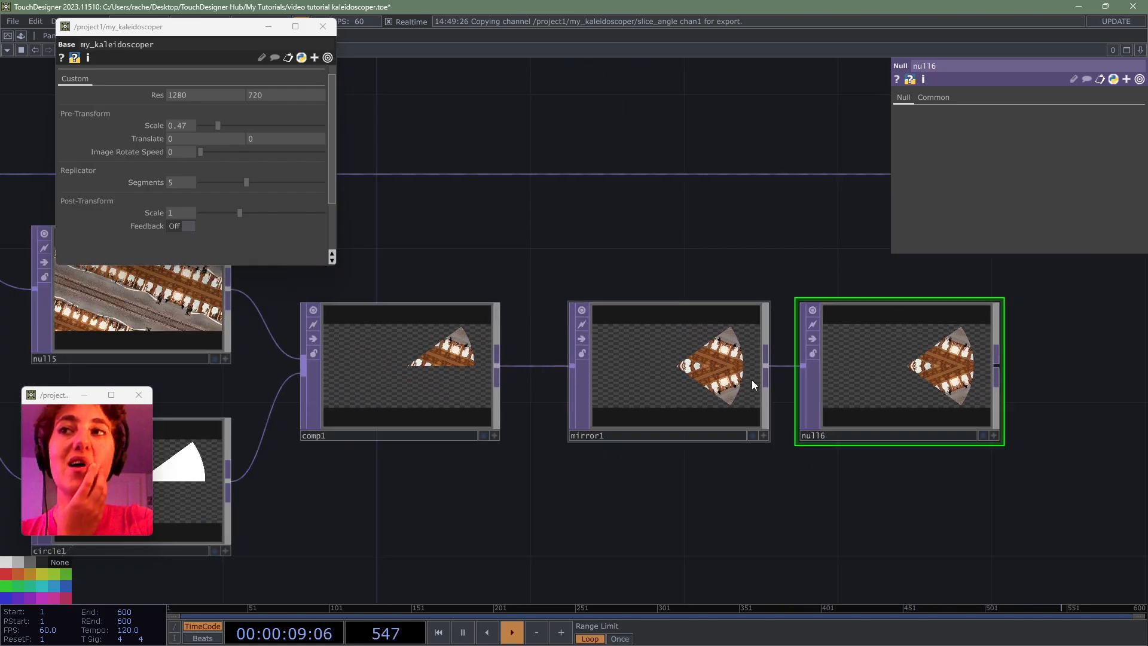
drag(697, 493, 906, 498)
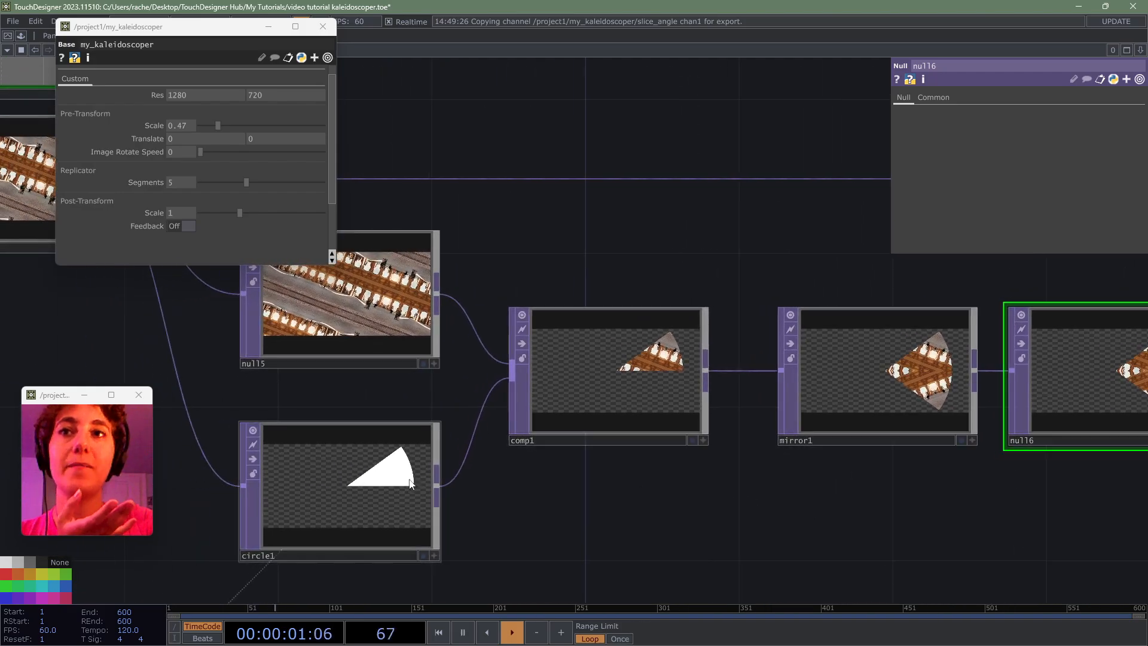
click(409, 479)
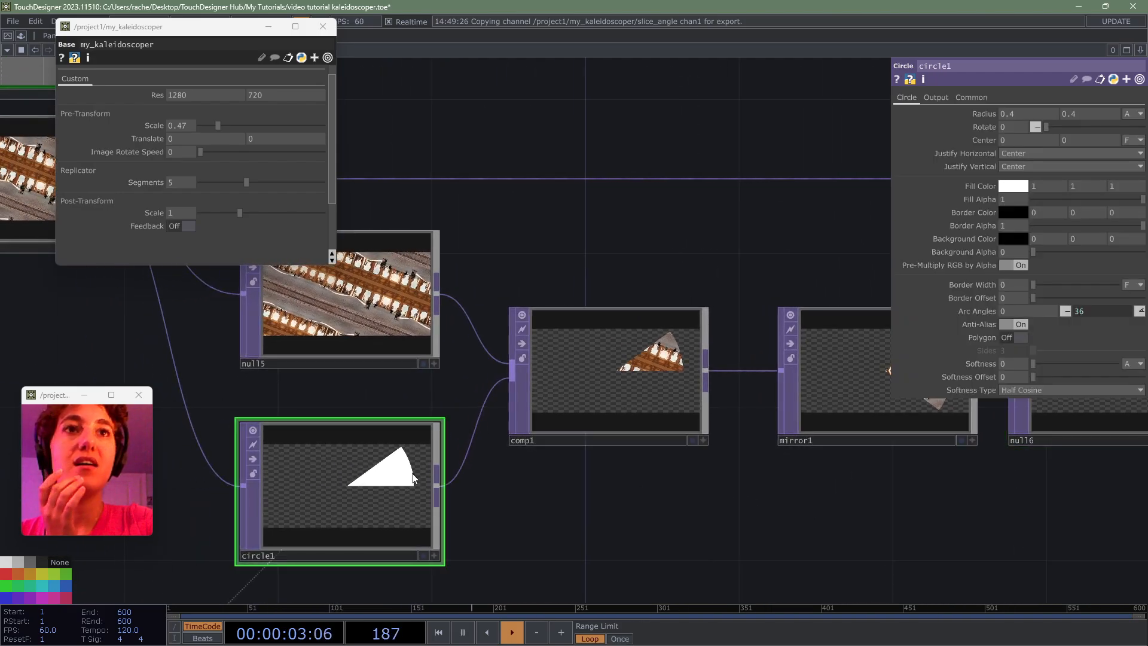
drag(892, 322, 574, 133)
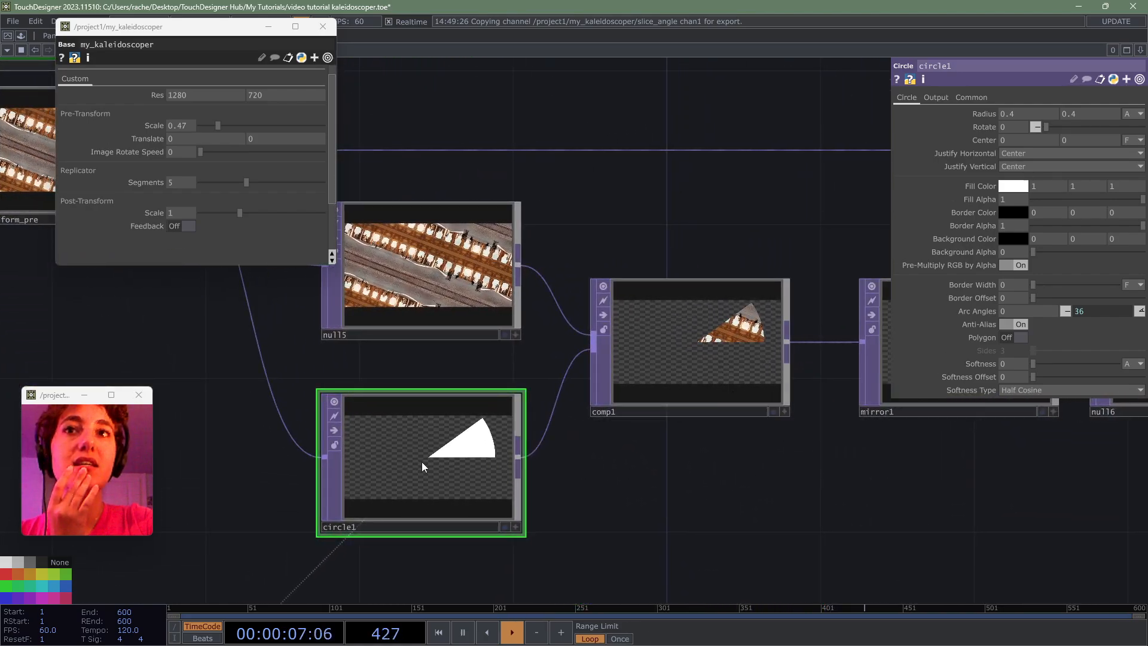
click(933, 95)
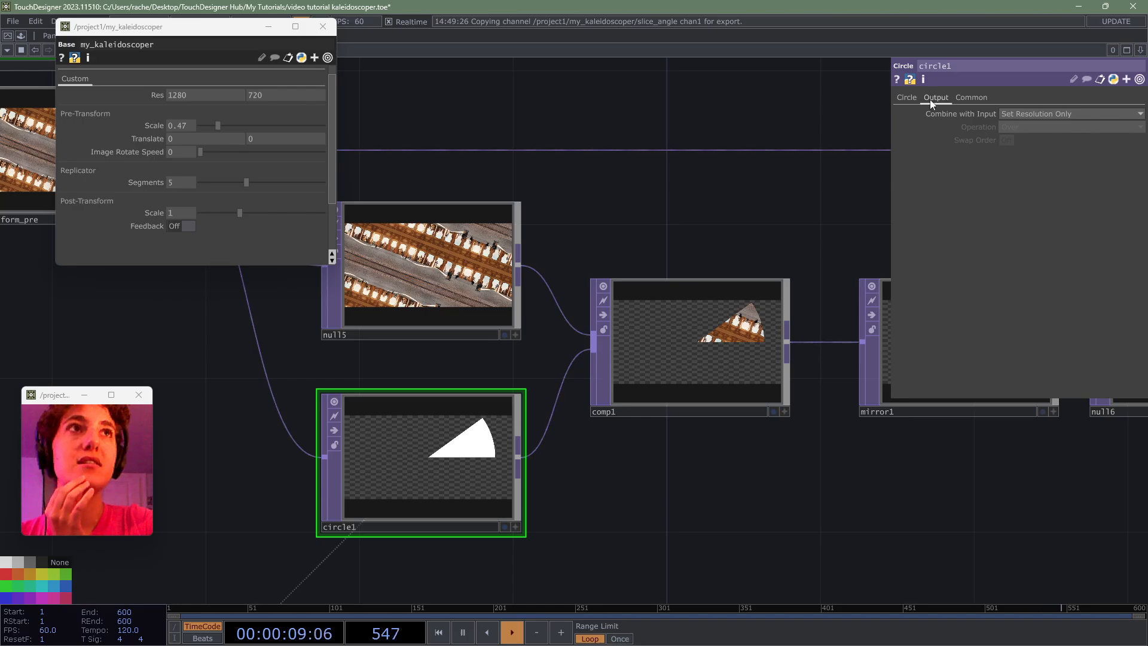
drag(745, 207, 255, 221)
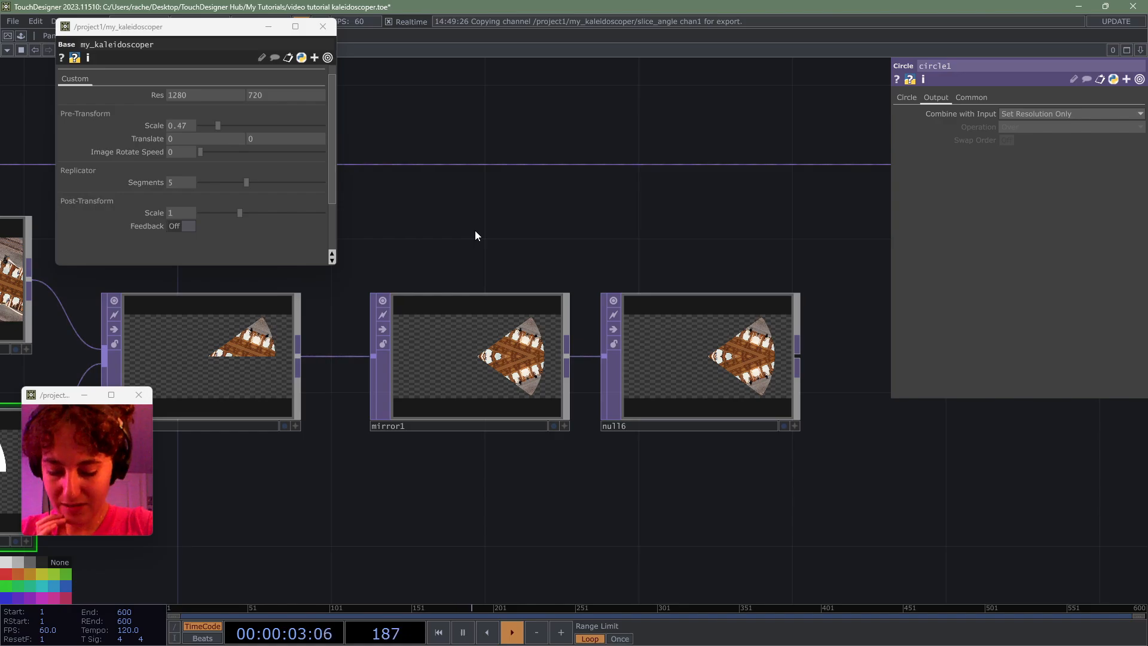
- Place a Select TOP below and beyond null6 and set its source TOP to null6
drag(664, 504, 438, 488)
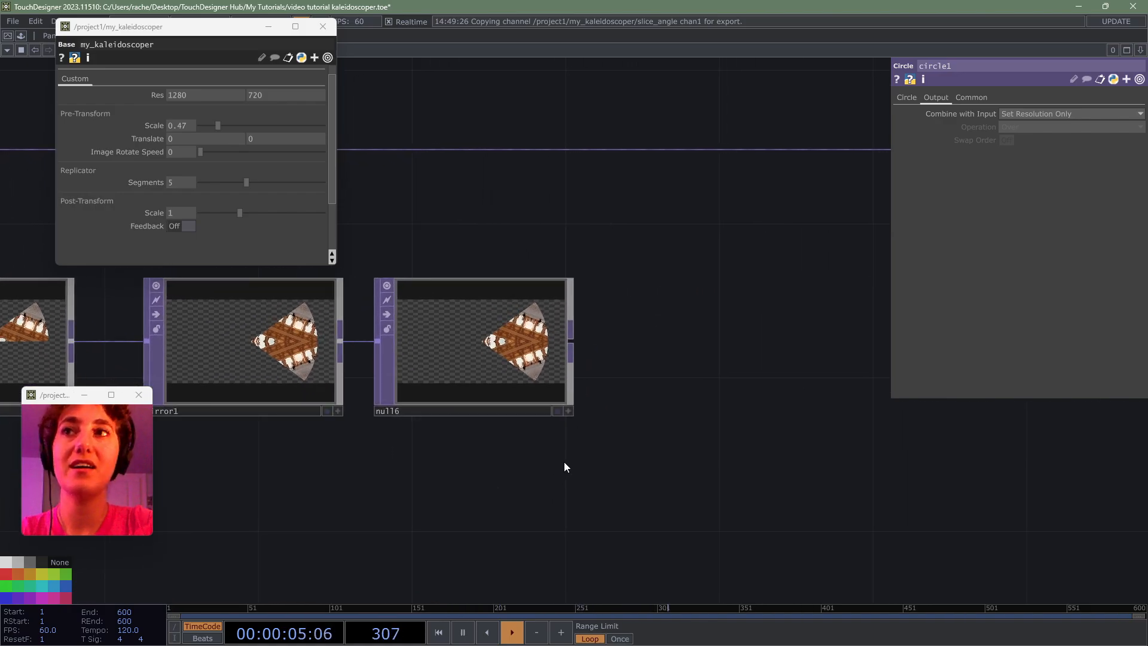
scroll(564, 462, down, 2)
drag(688, 445, 545, 385)
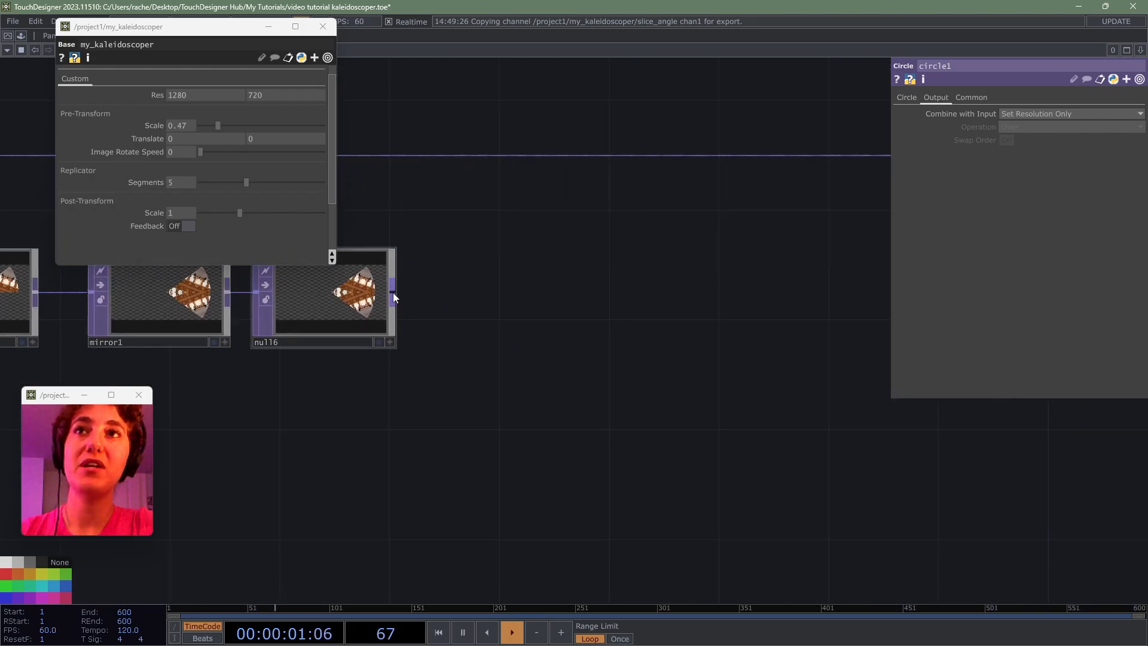
drag(392, 292, 926, 418)
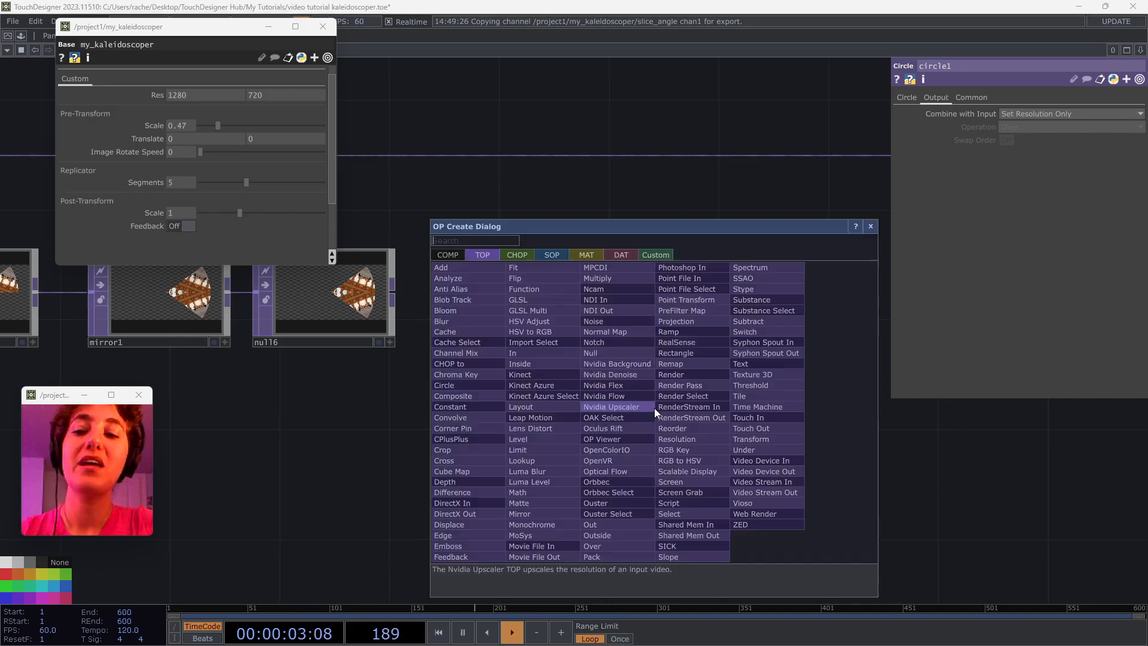
text(se)
click(669, 514)
click(712, 461)
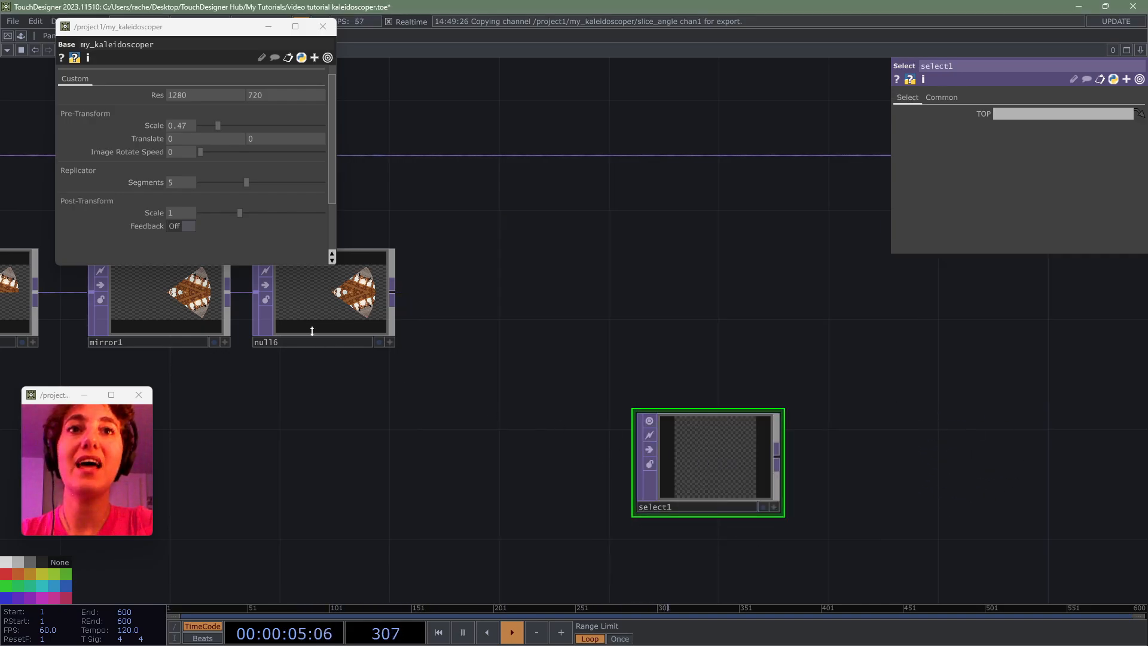
drag(1018, 516, 874, 303)
drag(571, 266, 680, 430)
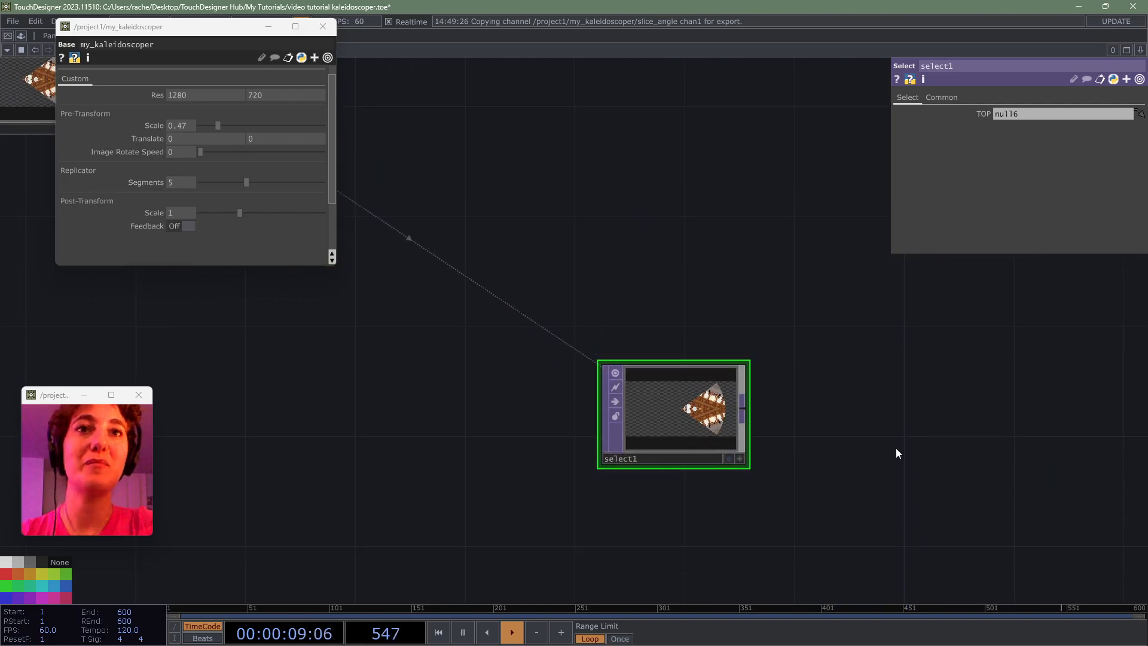
- Add a Transform TOP after select1
drag(896, 448, 632, 406)
right_click(638, 409)
text(tr)
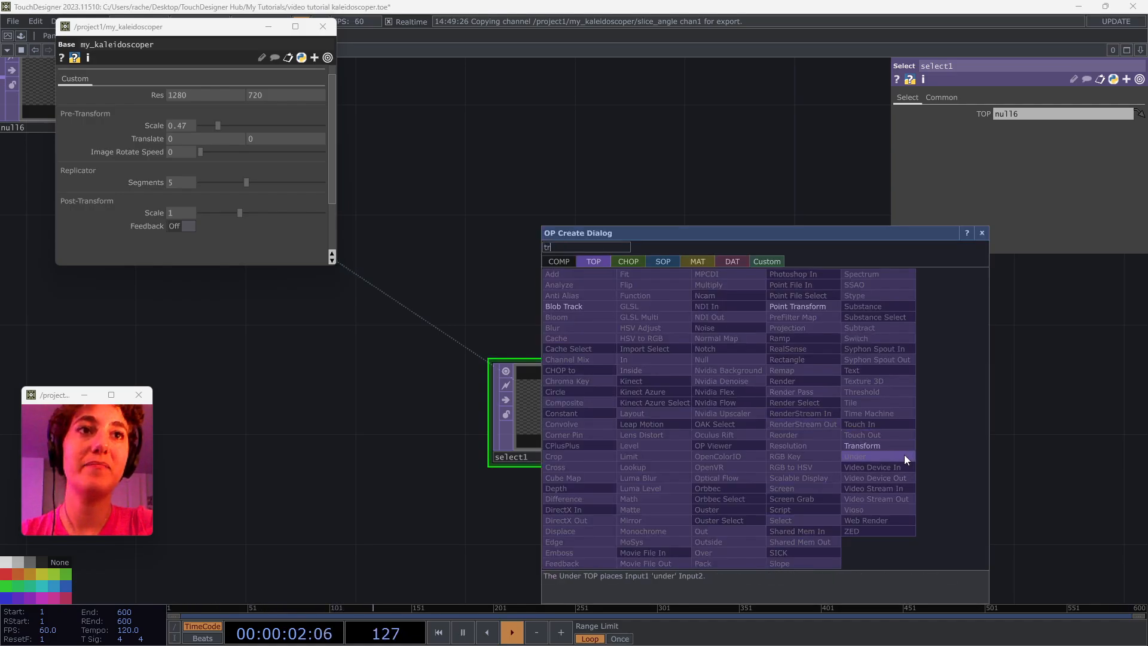
click(861, 446)
click(741, 411)
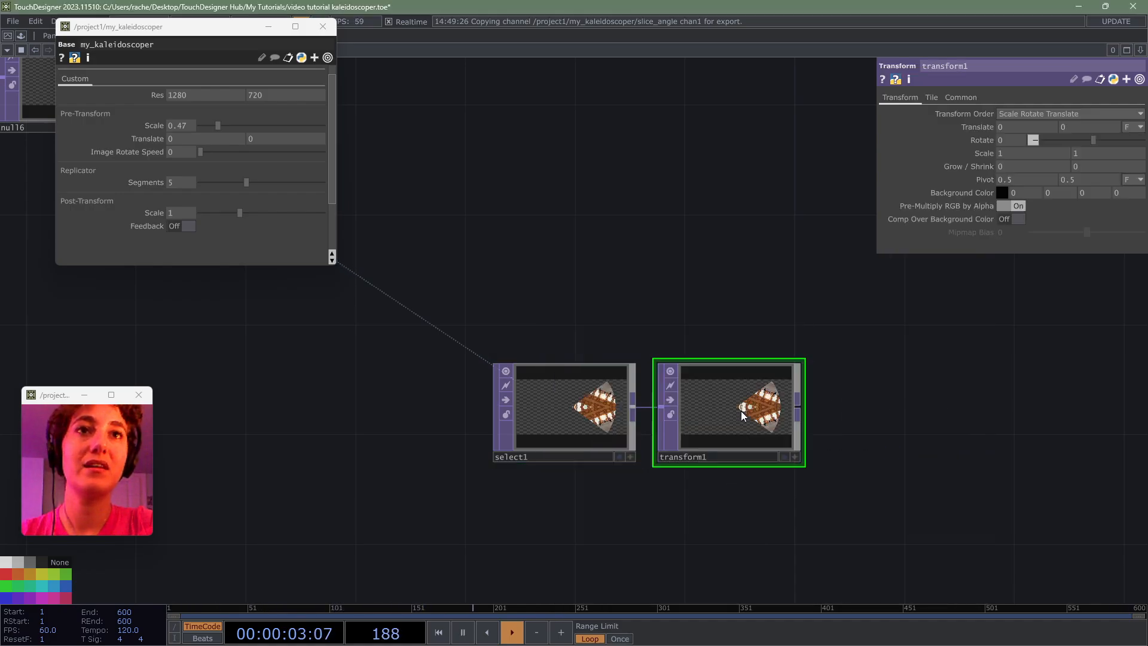
- Set transform1's tile Extend mode to Mirror and return to its transform parameters
click(933, 97)
click(1007, 114)
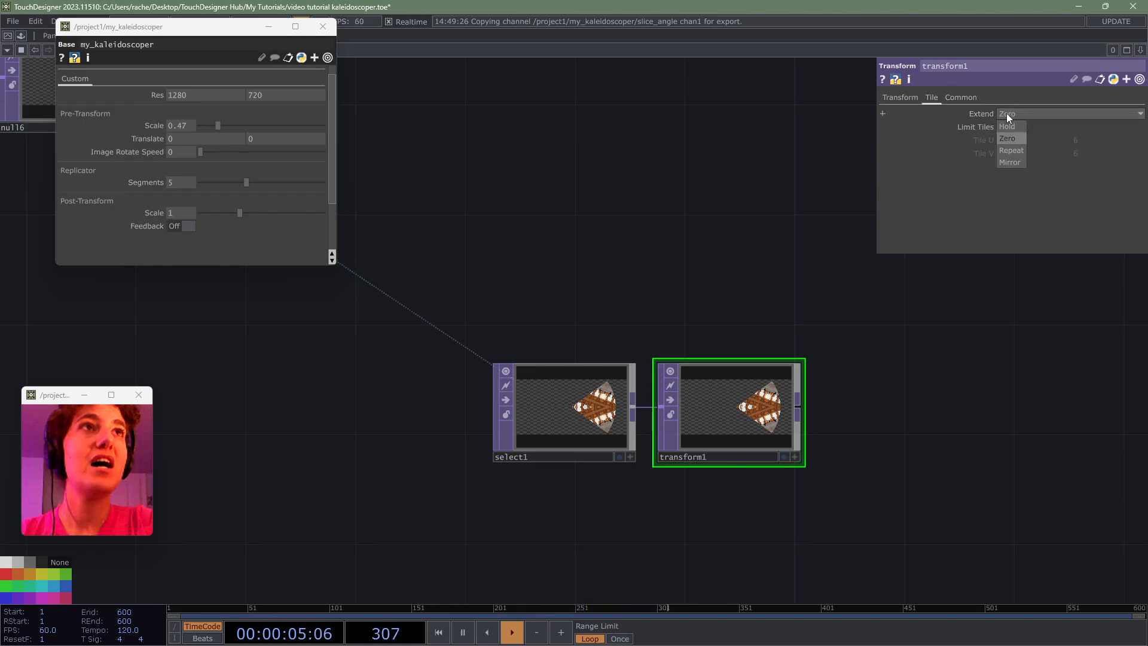
click(1013, 161)
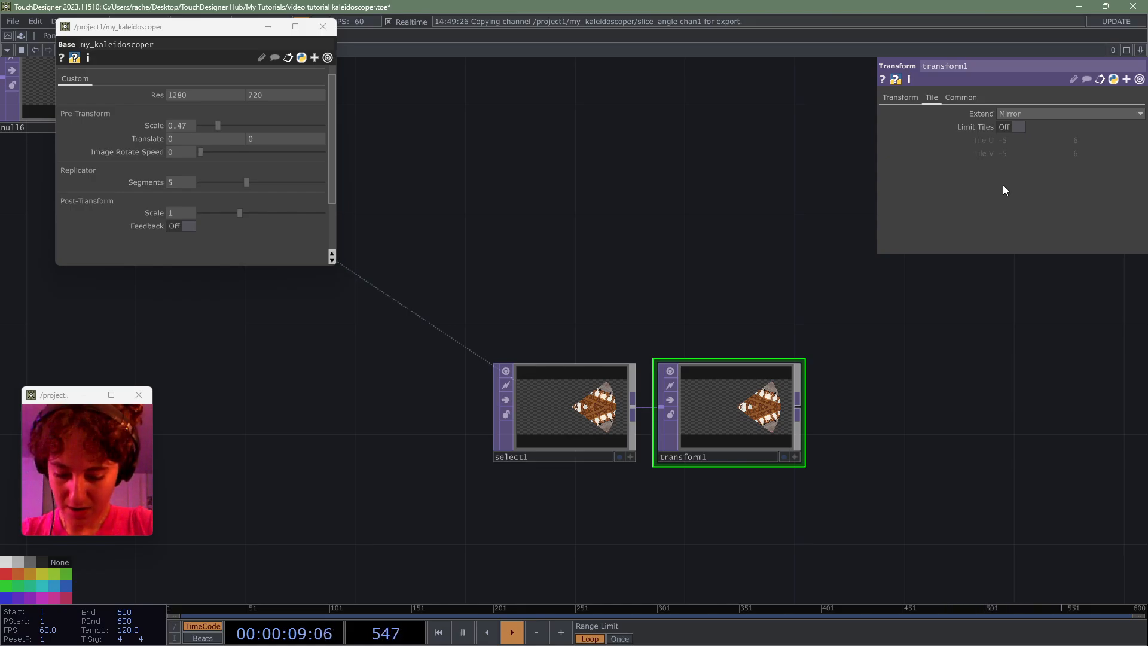
click(901, 97)
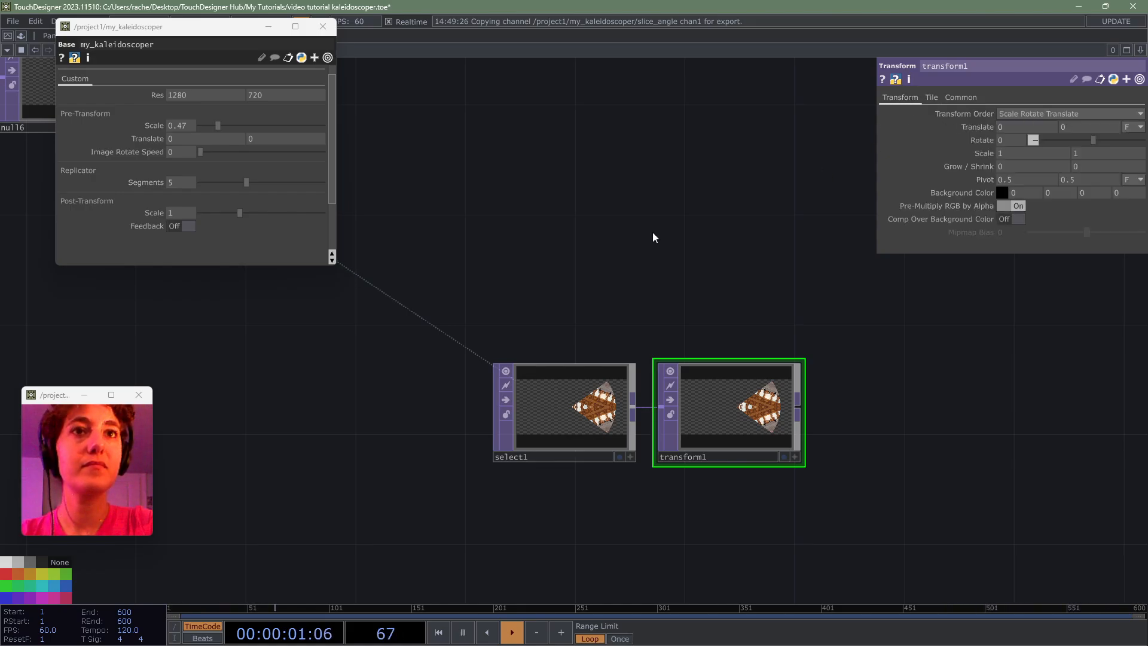
- Set both of circle1's radius values to 0.6 while watching the slice in select1 and transform1
scroll(854, 383, down, 3)
drag(854, 383, 1147, 543)
drag(530, 206, 681, 200)
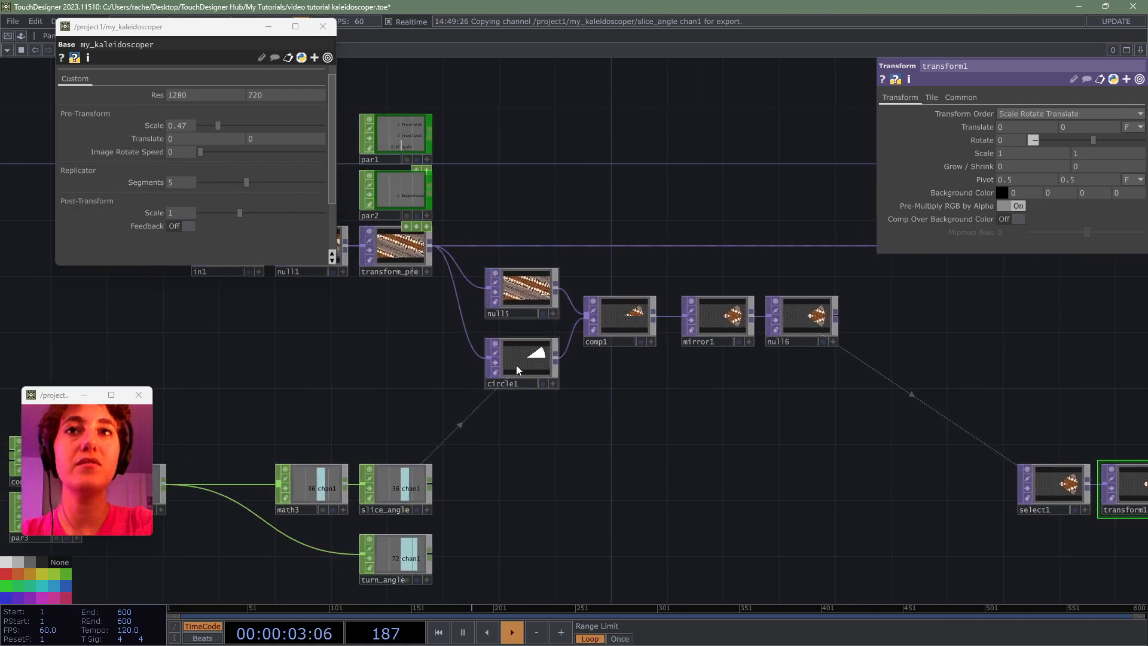
click(516, 365)
drag(884, 499, 492, 428)
scroll(773, 421, up, 5)
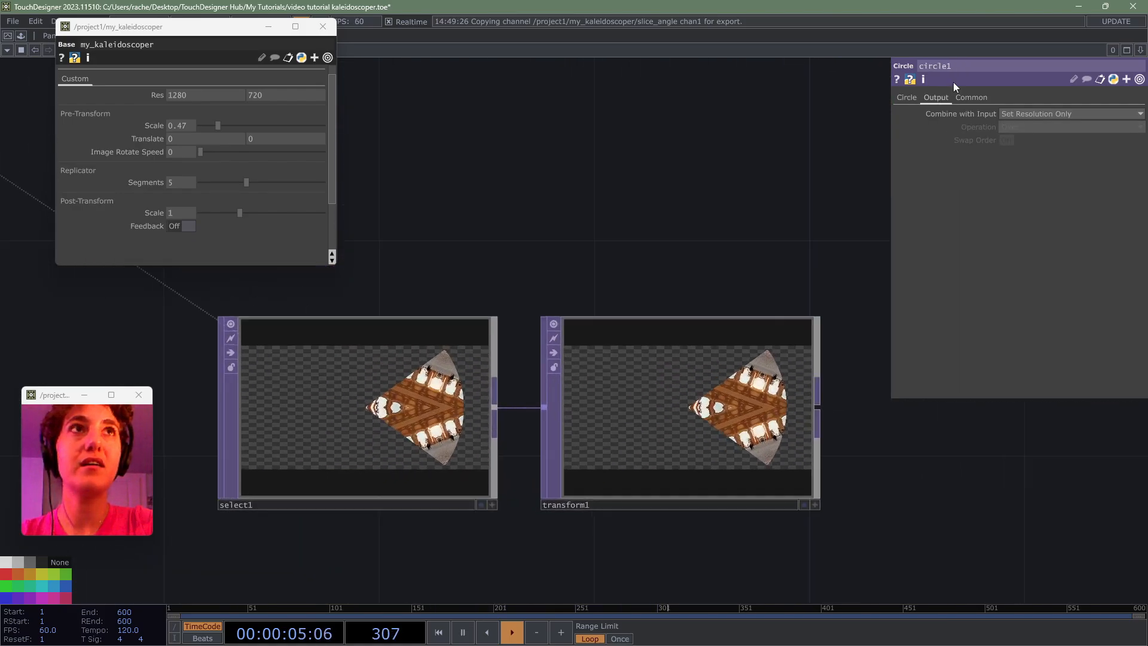
click(907, 98)
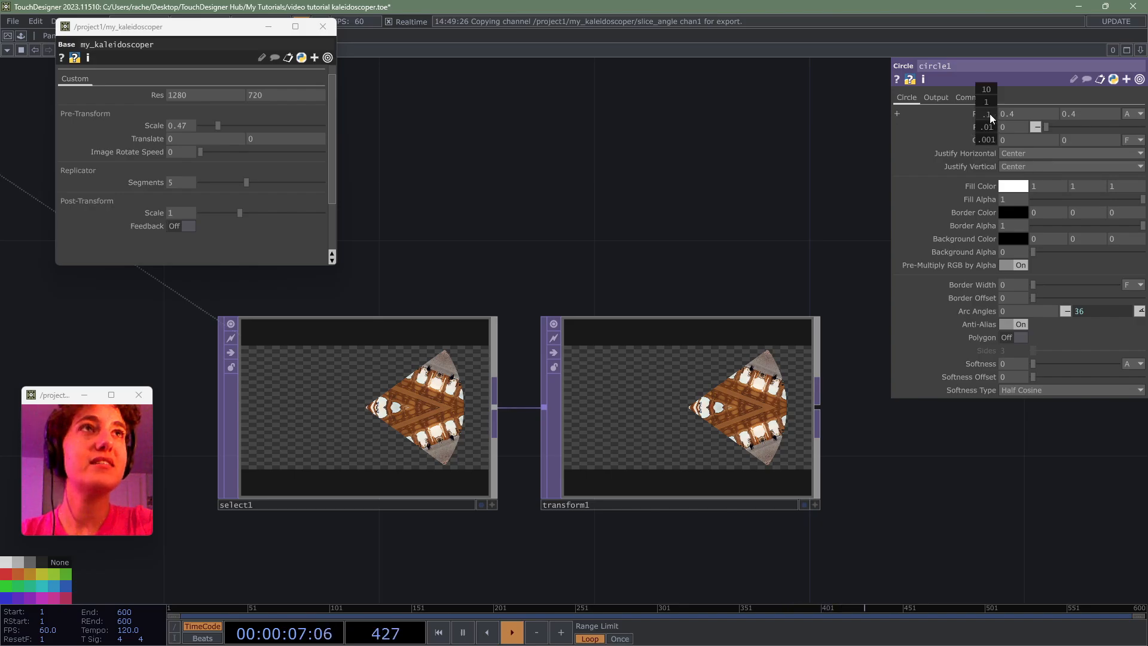
middle_drag(989, 113, 1017, 114)
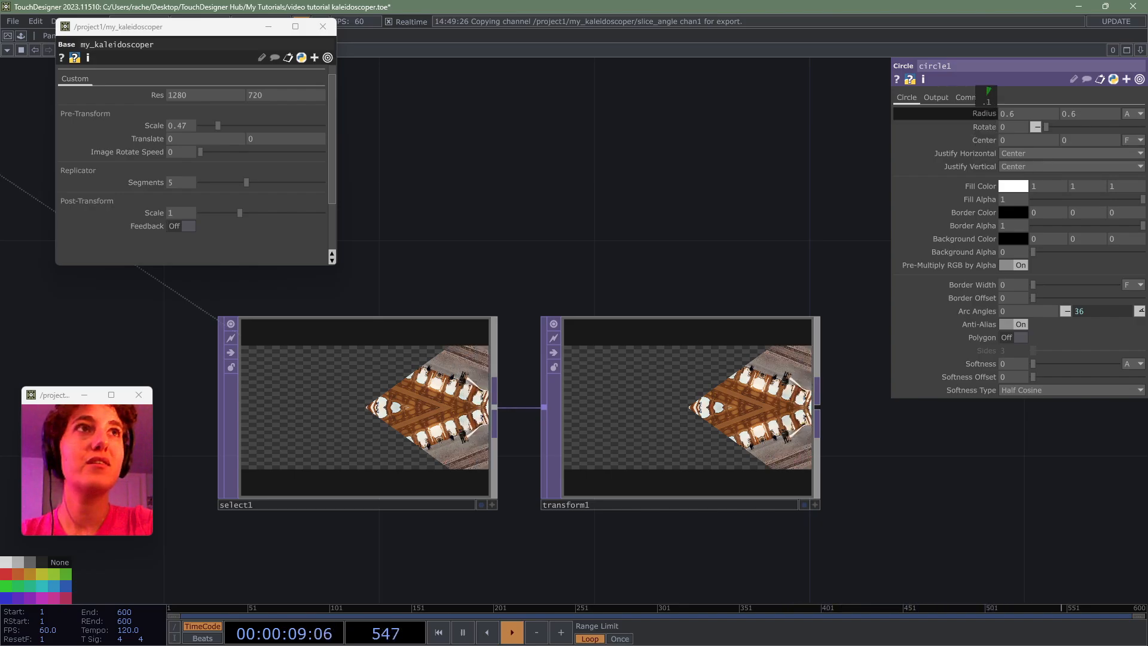
- Inspect the enlarged slice along the chain from circle1 and comp1 through null6 to transform1
scroll(693, 239, down, 6)
drag(681, 235, 1006, 362)
drag(632, 396, 991, 467)
scroll(619, 386, up, 4)
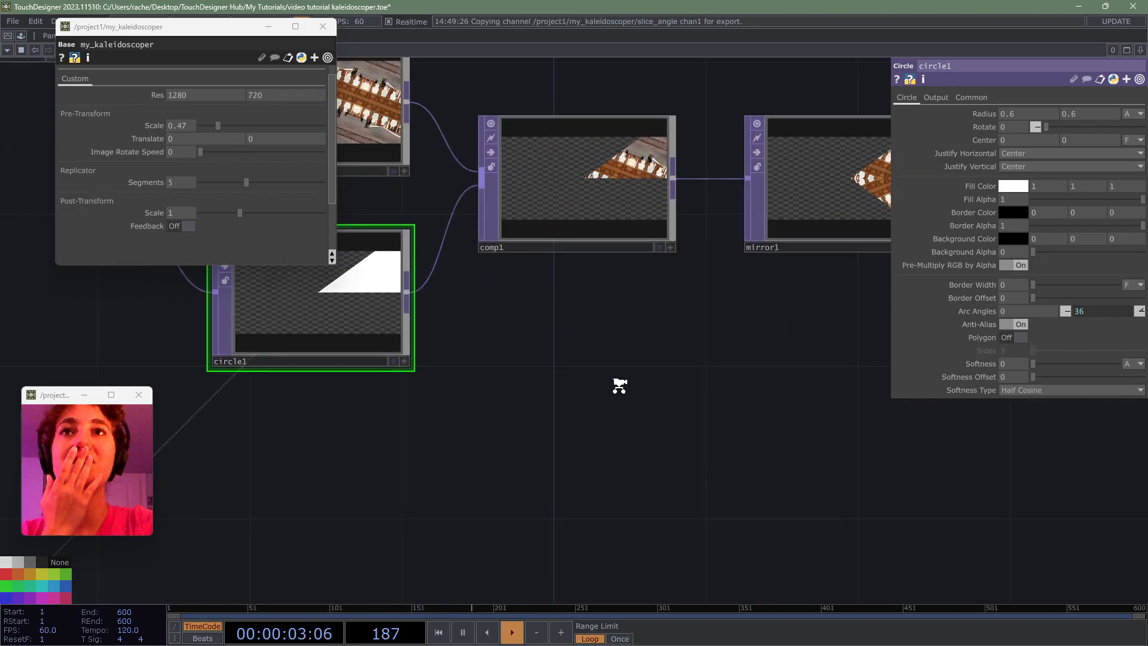
scroll(619, 385, down, 3)
drag(701, 399, 883, 439)
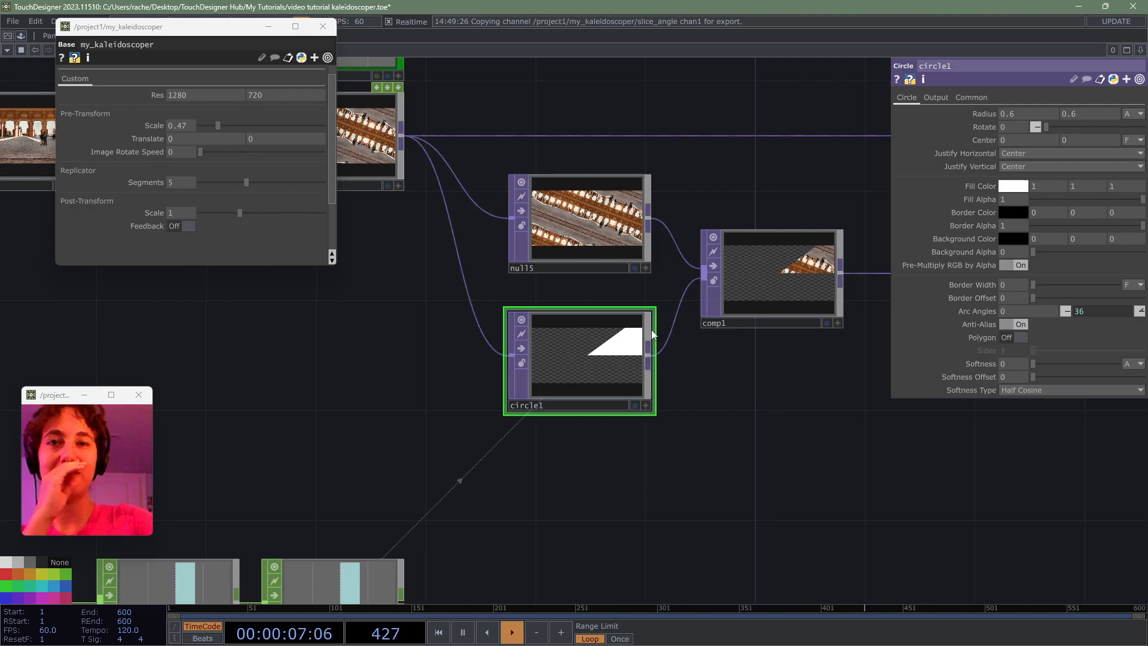
drag(1018, 471, 363, 393)
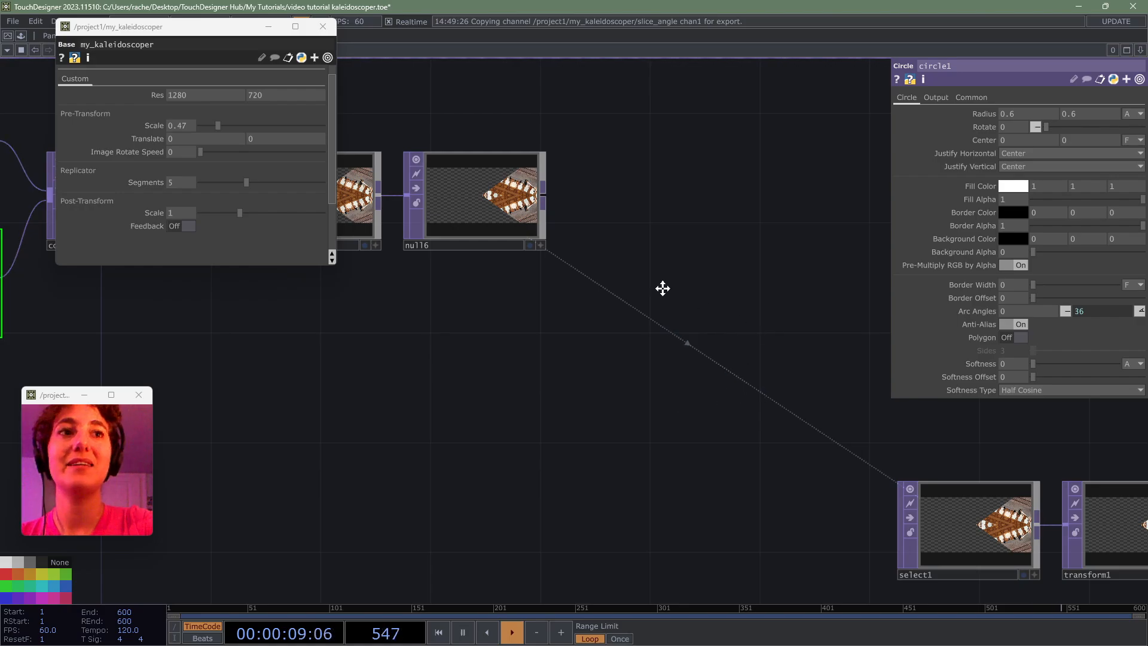
drag(663, 288, 547, 221)
scroll(555, 366, up, 5)
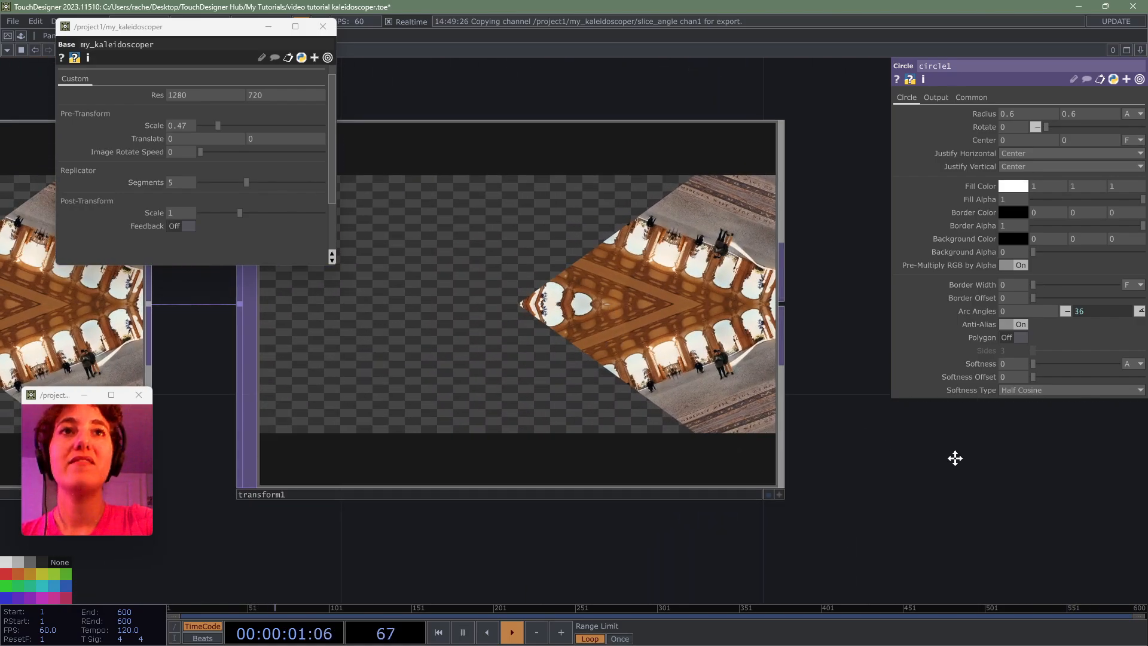
- Try adjusting the Rotate value of transform1 on the enlarged slice
drag(955, 458, 1074, 479)
click(856, 415)
drag(1030, 441, 973, 432)
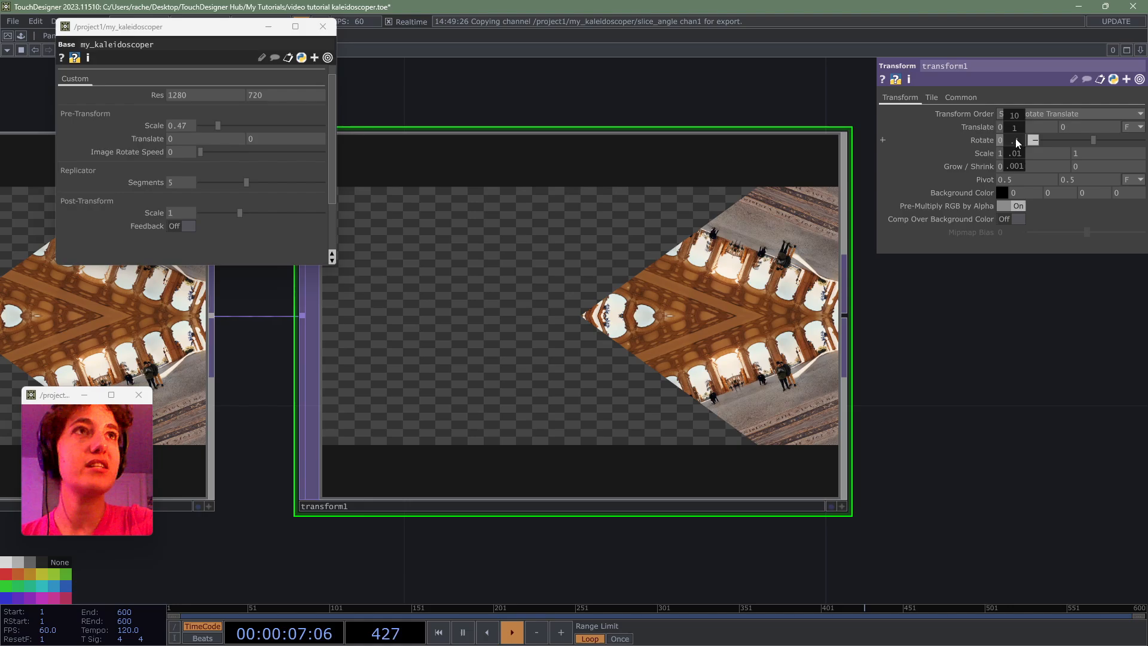
mouse_move(1015, 138)
middle_down()
mouse_move(1017, 153)
mouse_move(1015, 114)
mouse_move(1134, 114)
mouse_move(1016, 113)
mouse_move(1015, 139)
middle_up()
scroll(964, 385, down, 5)
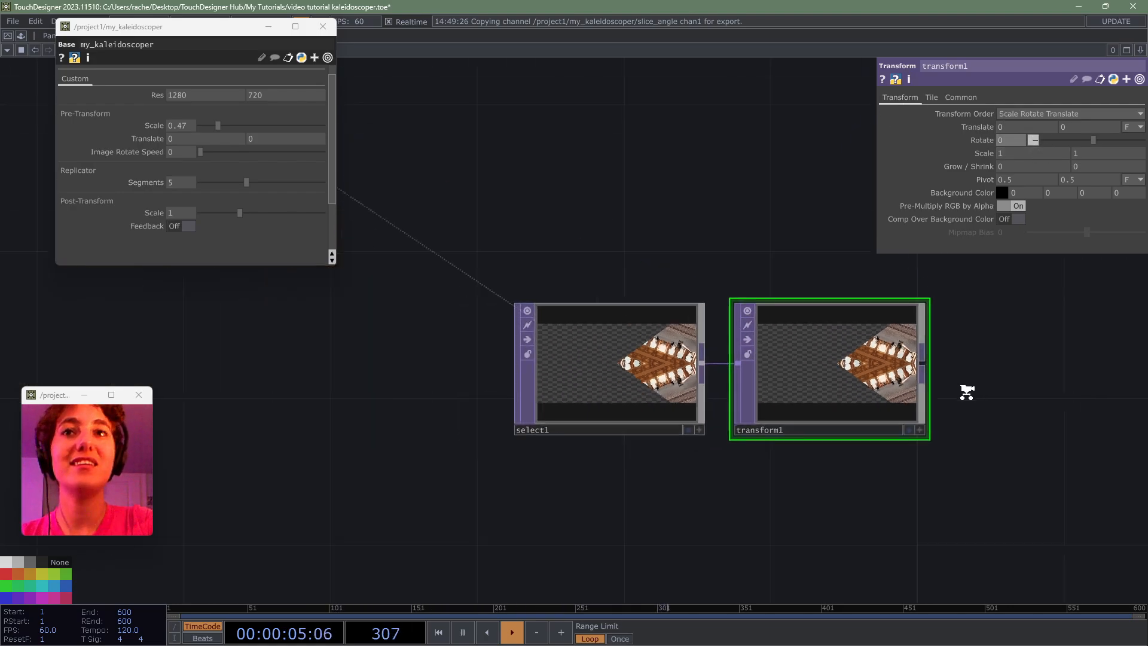
scroll(966, 393, down, 3)
drag(876, 488, 867, 395)
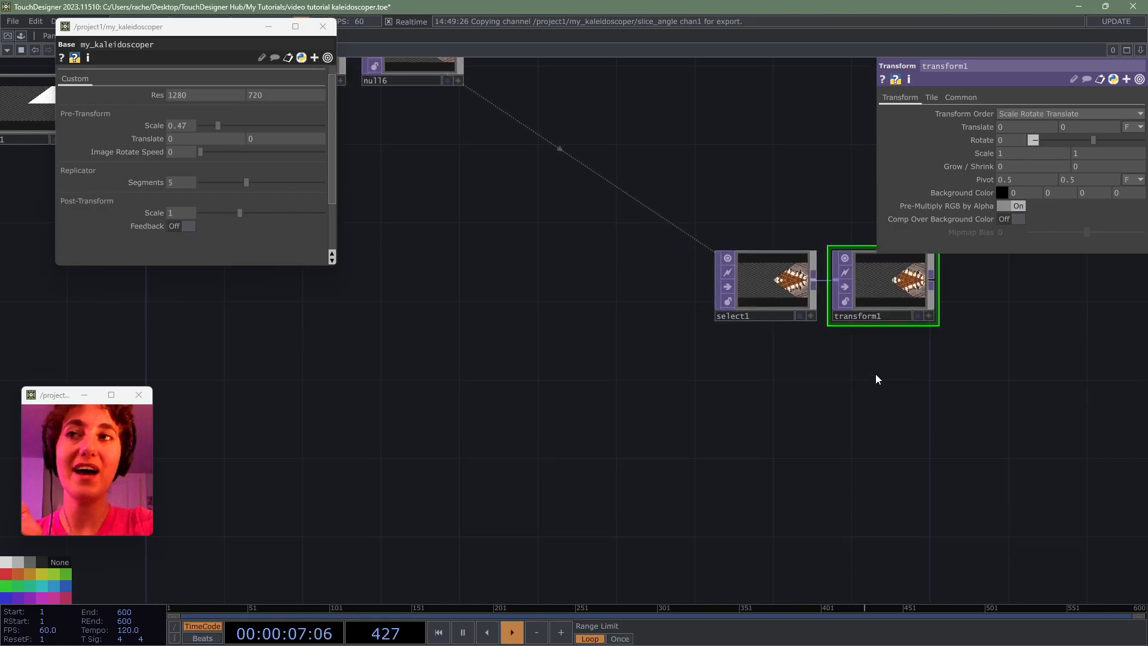
- Add a Replicator COMP in the empty network area below the select1 and transform1 nodes
scroll(838, 423, down, 3)
right_drag(769, 410, 855, 324)
drag(855, 323, 785, 213)
click(791, 351)
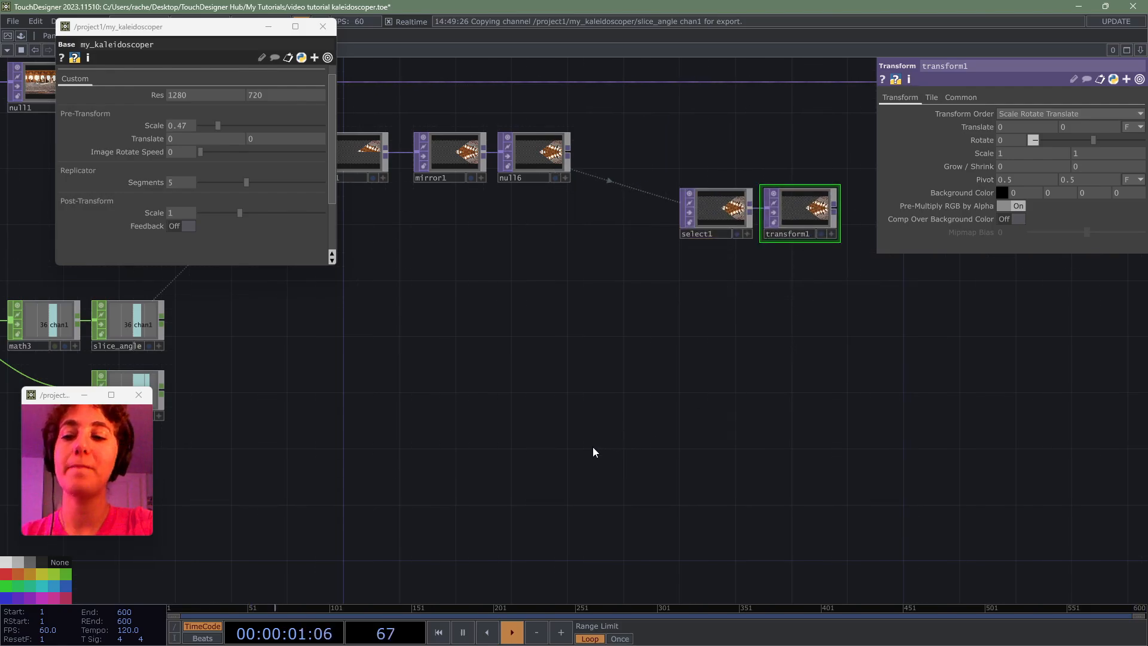
key(Tab)
click(388, 294)
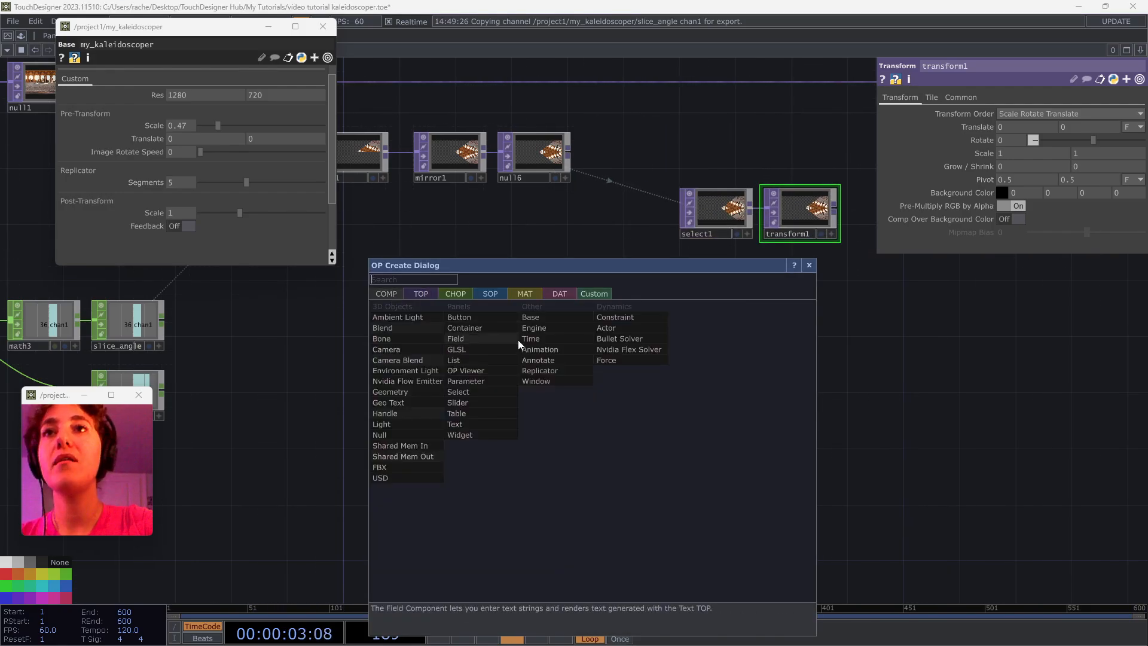
text(re)
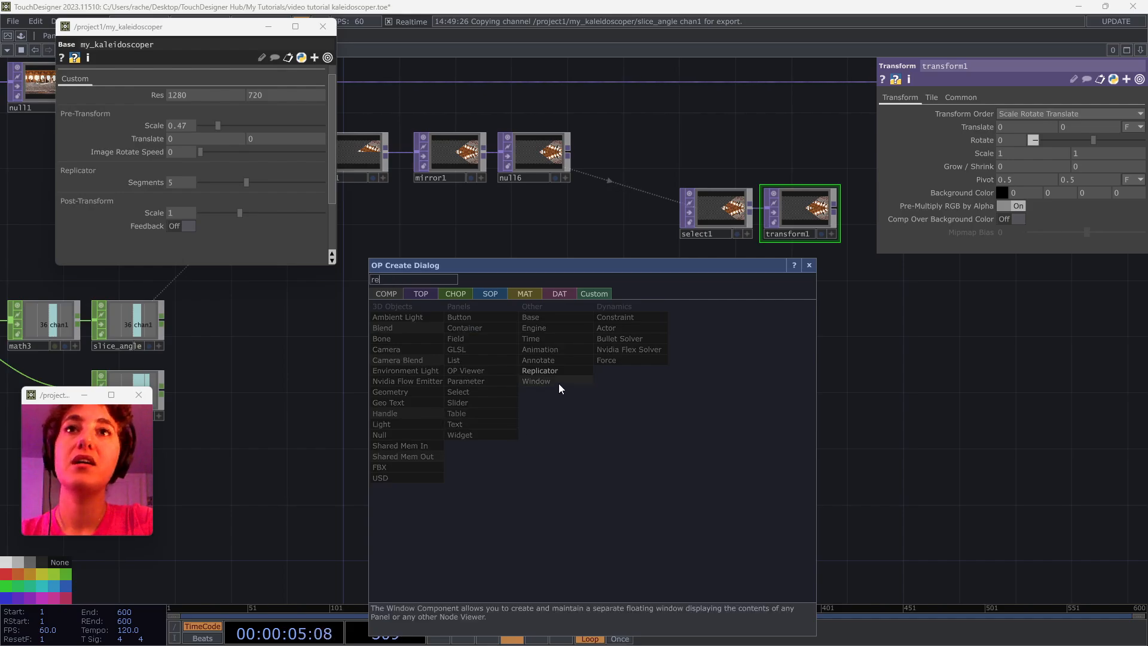
key(Return)
click(490, 424)
drag(680, 478, 695, 392)
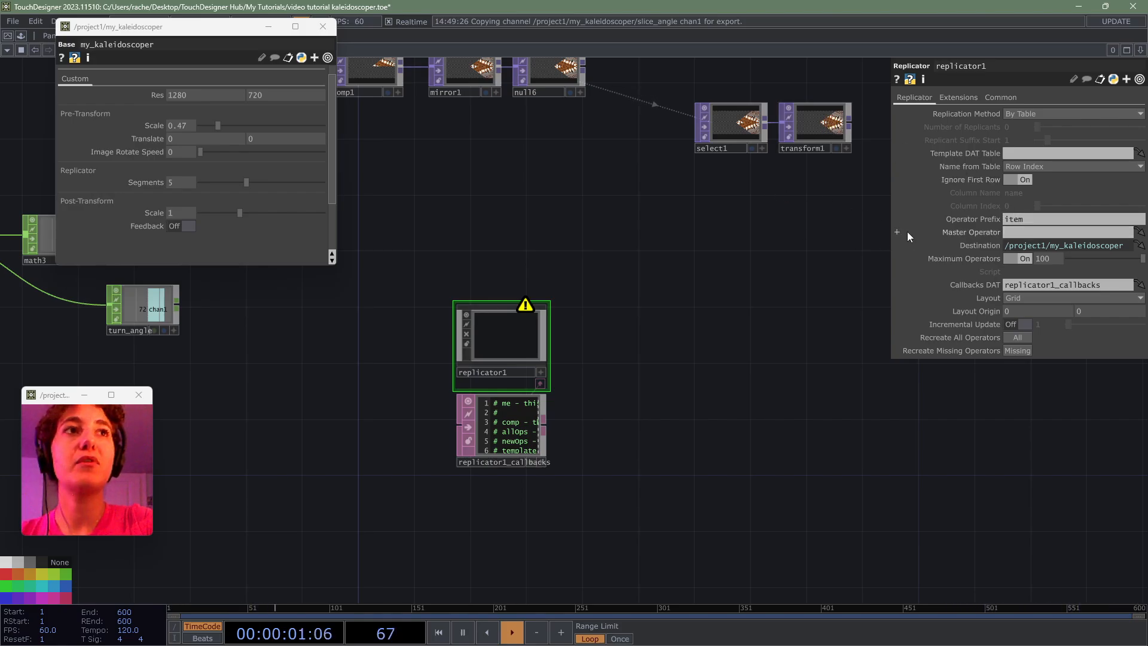
- Branch a Null CHOP off the par3 output, place it below turn_angle and name it segments
click(822, 129)
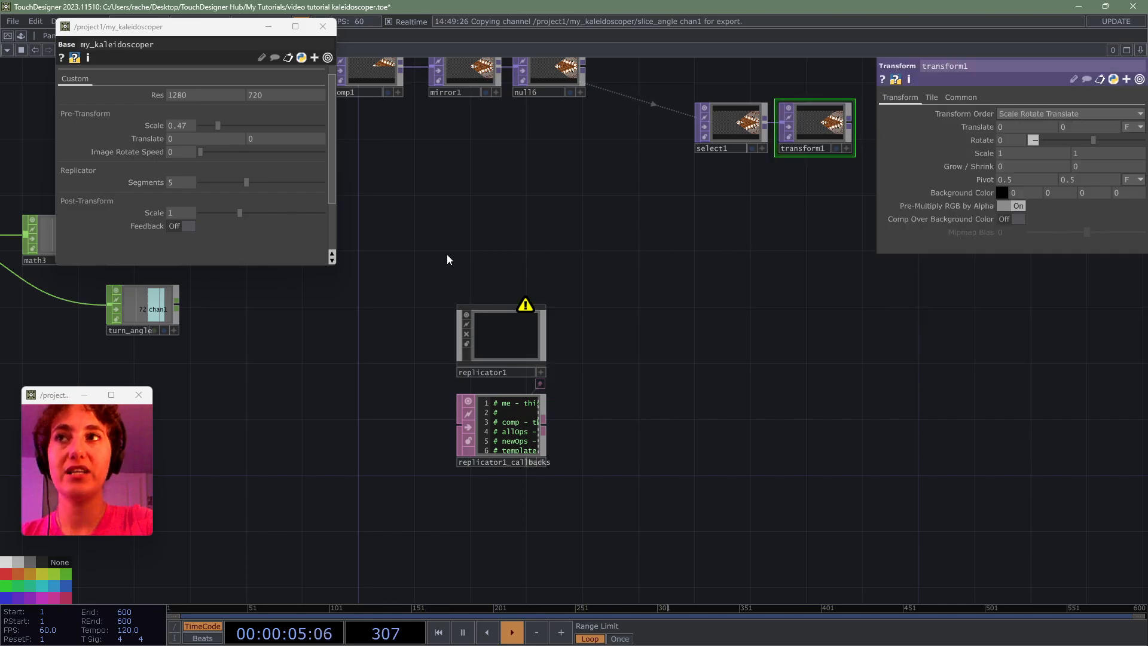
drag(239, 355, 644, 423)
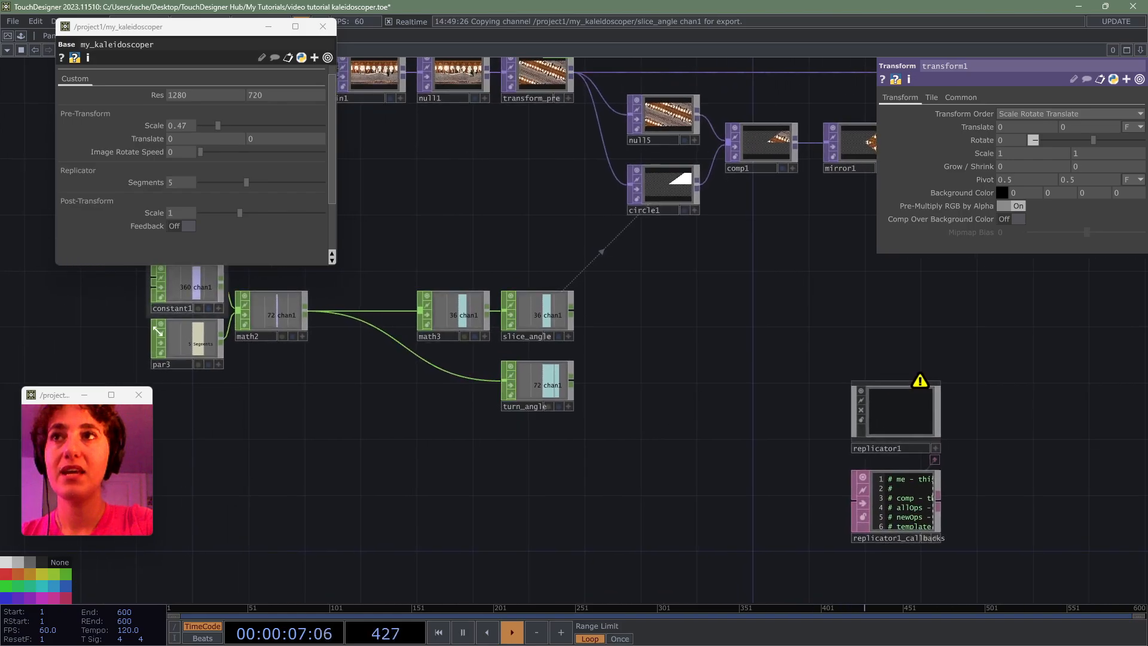
click(198, 342)
click(223, 338)
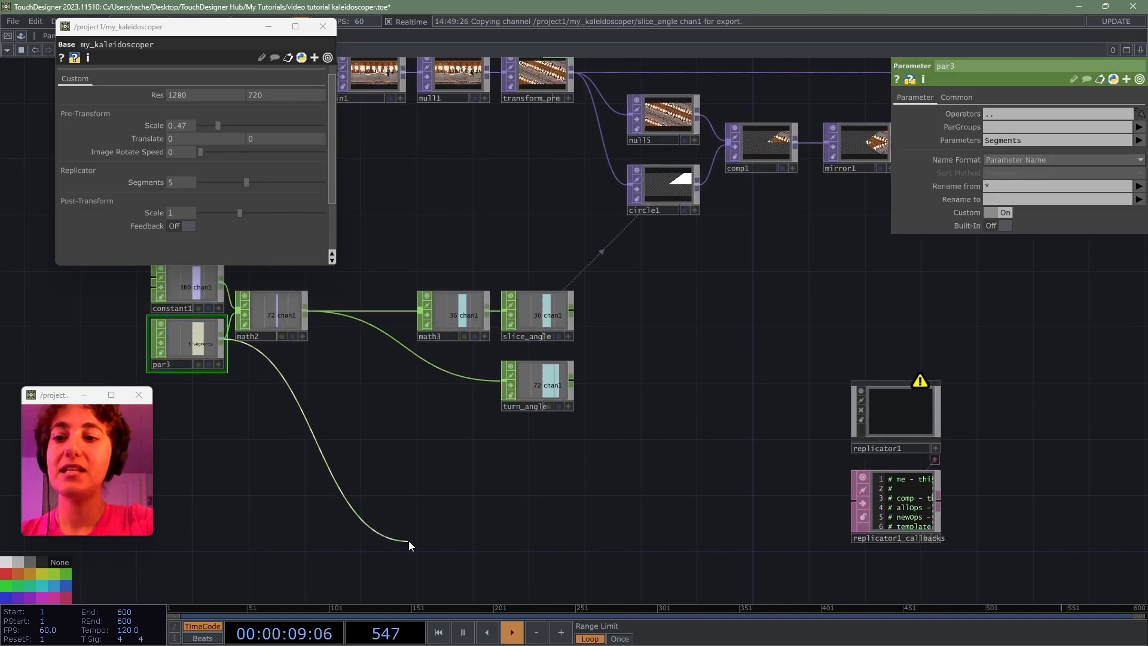
click(417, 549)
click(458, 457)
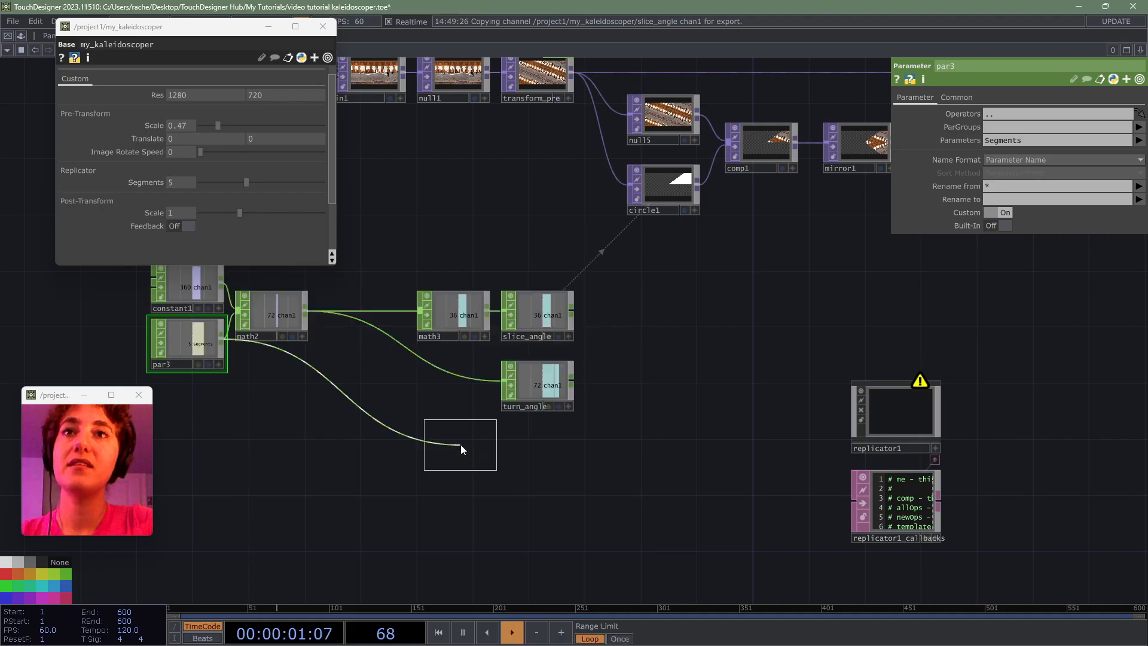
click(538, 483)
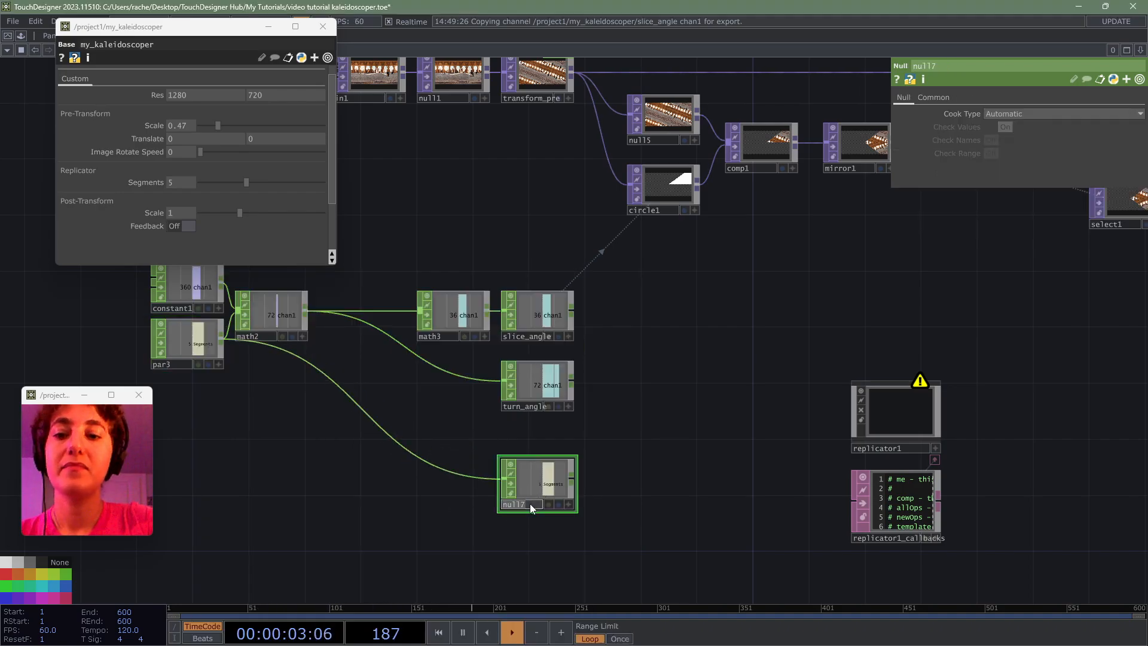
- Set the Replication Method of replicator1 to By Number
click(766, 474)
click(917, 421)
drag(733, 472, 577, 502)
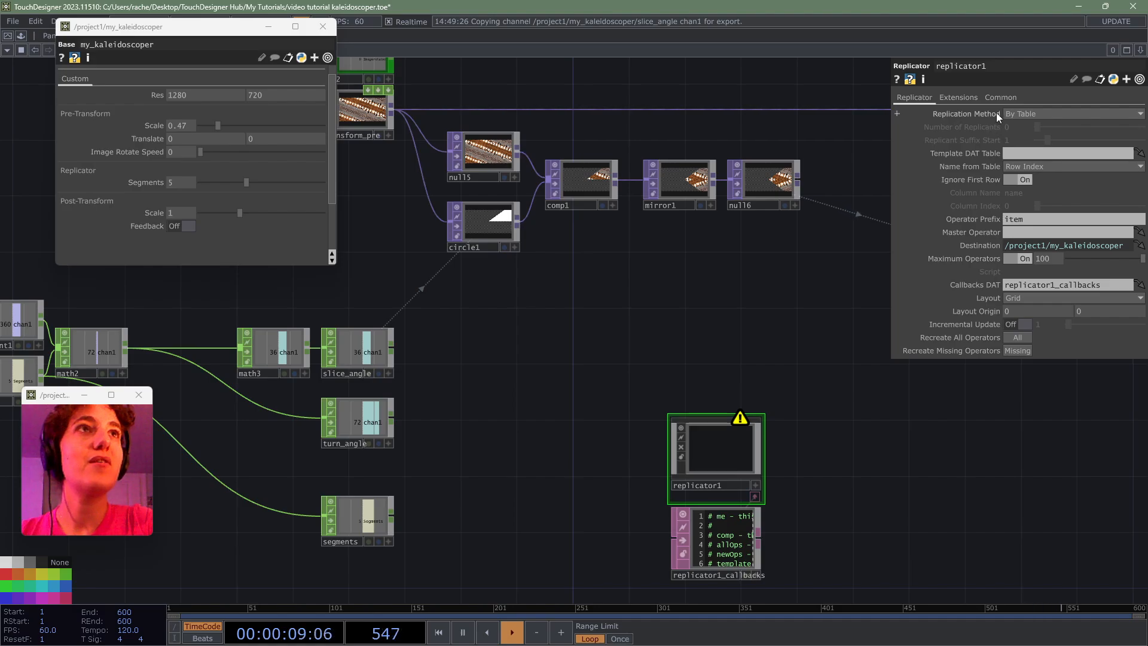
click(1038, 111)
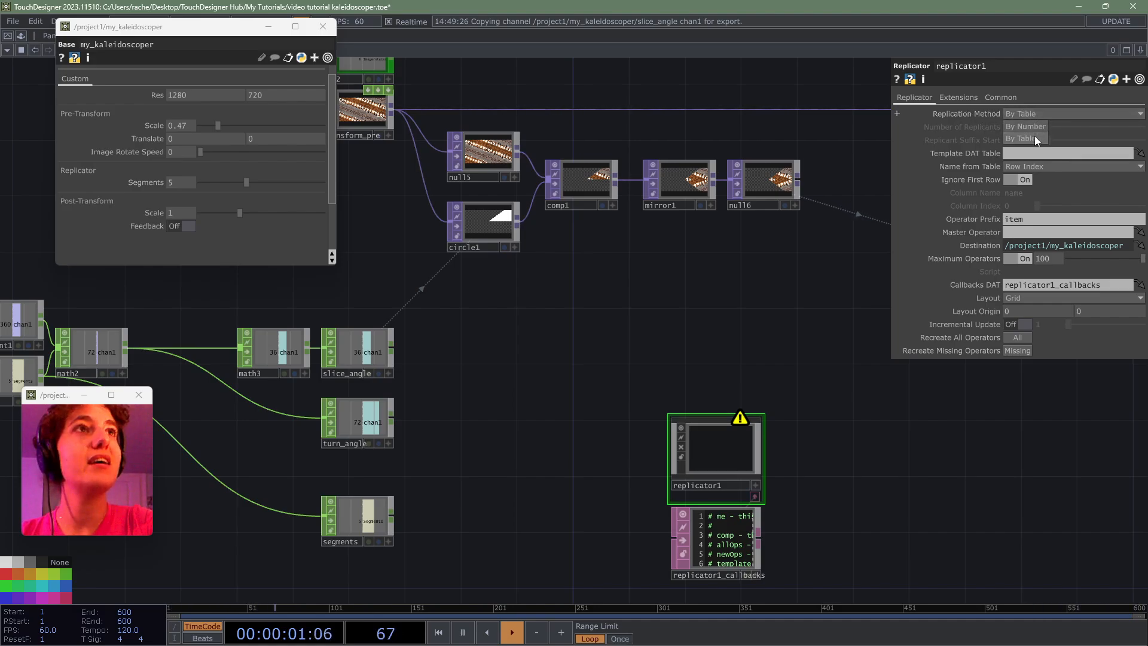
click(1035, 127)
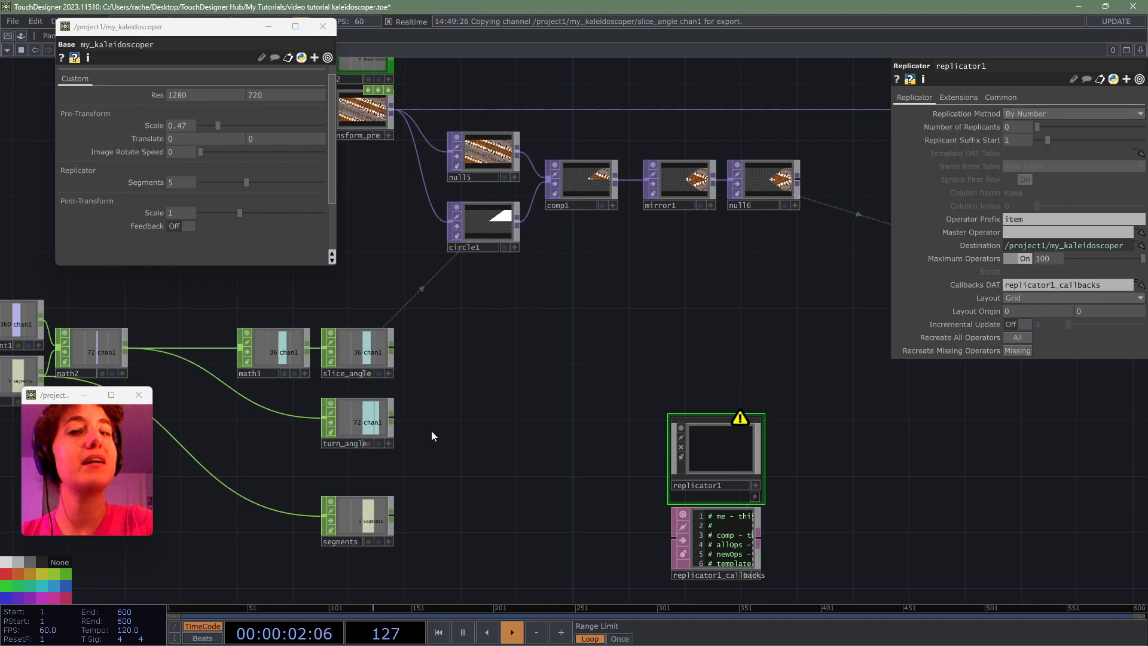
- Drive replicator1's Number of Replicants with the Segments channel of the segments null, and set its Layout to Vertical
click(389, 542)
drag(390, 533, 1029, 127)
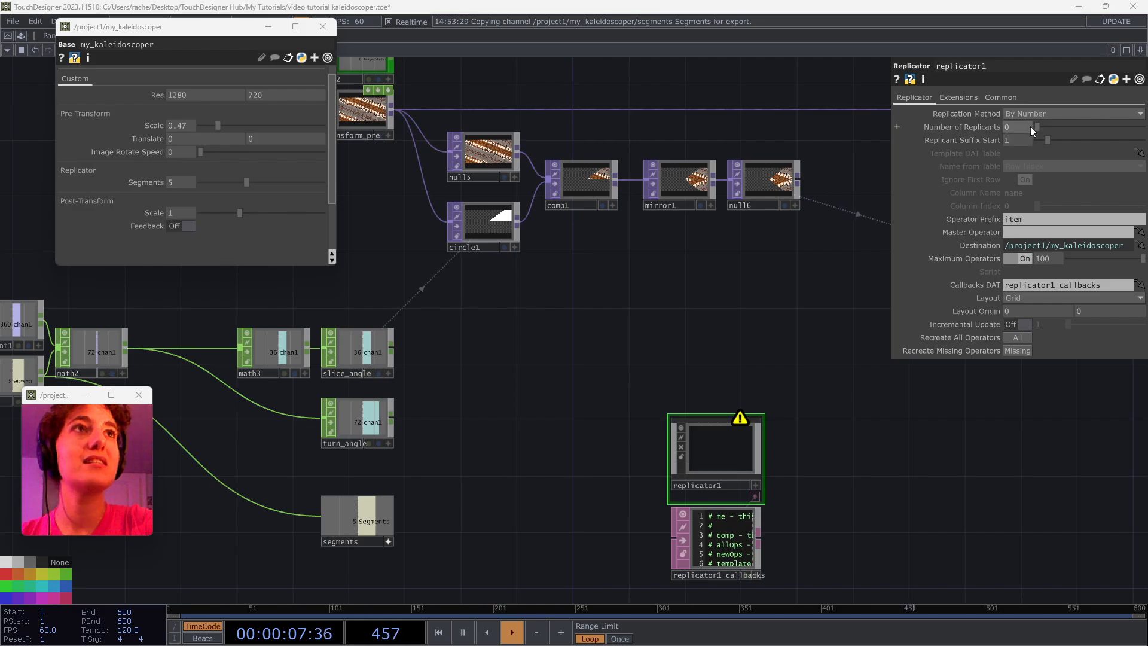
click(389, 541)
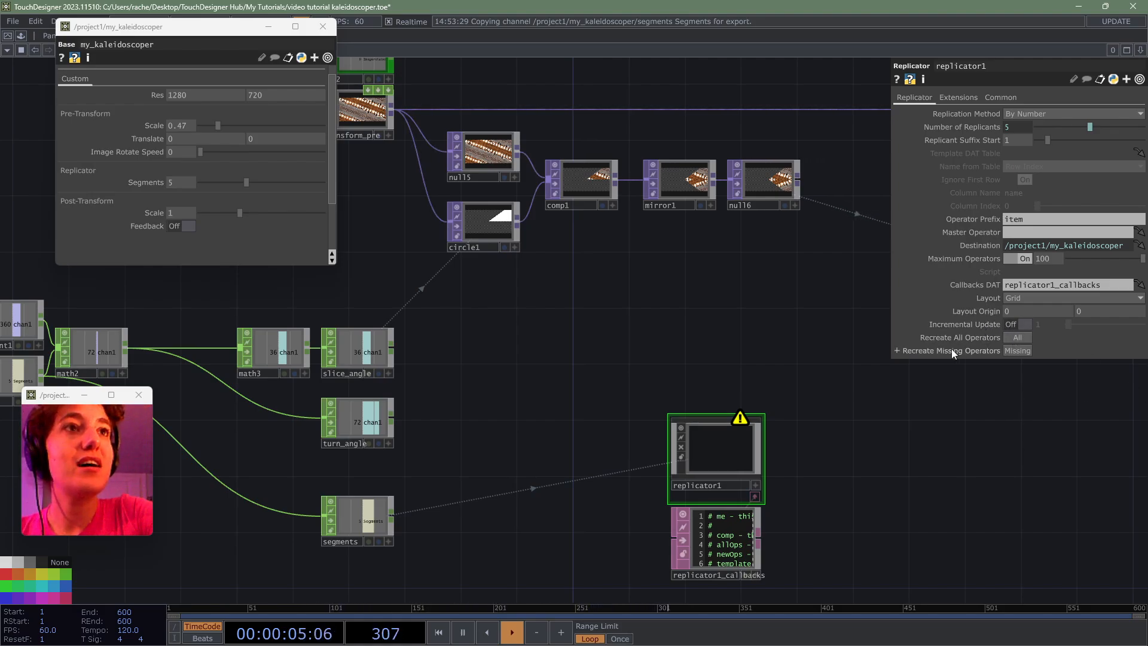
click(1033, 298)
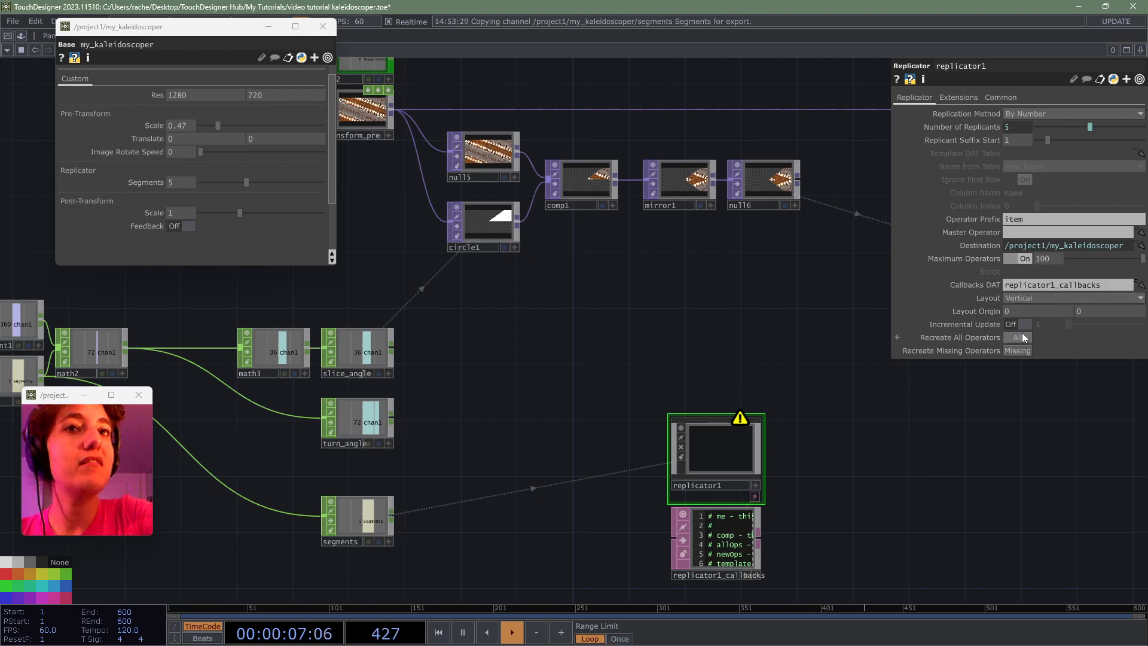
- Link transform1's Rotate to the chan1 channel of turn_angle as a CHOP reference
drag(738, 306, 575, 312)
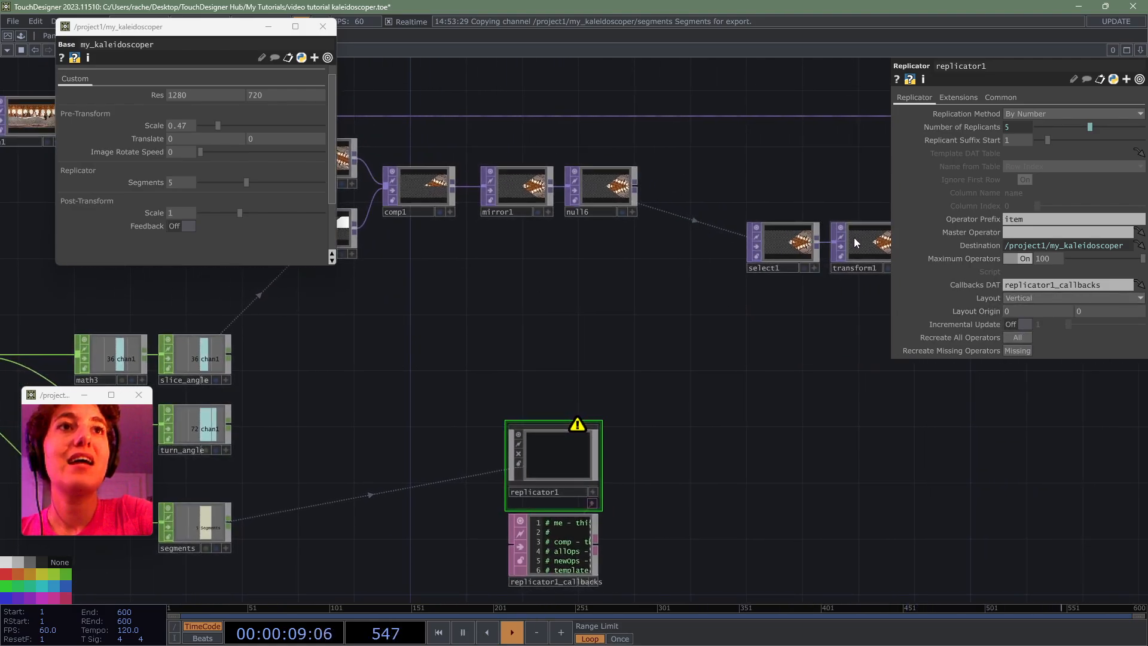
click(855, 238)
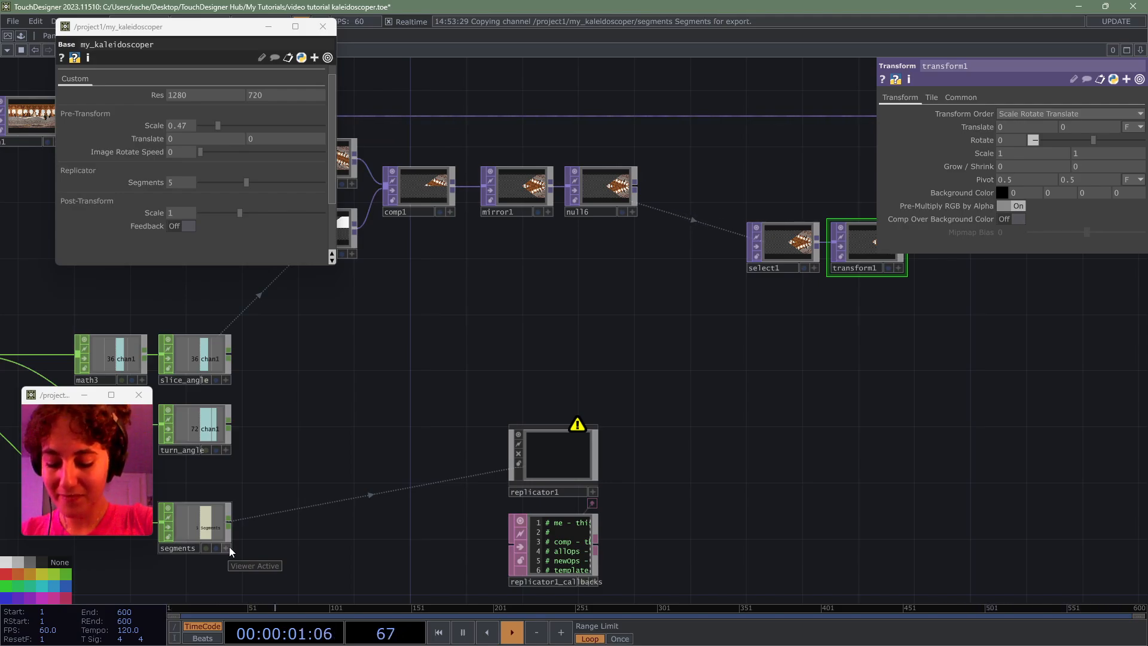
drag(259, 448, 1017, 139)
click(249, 449)
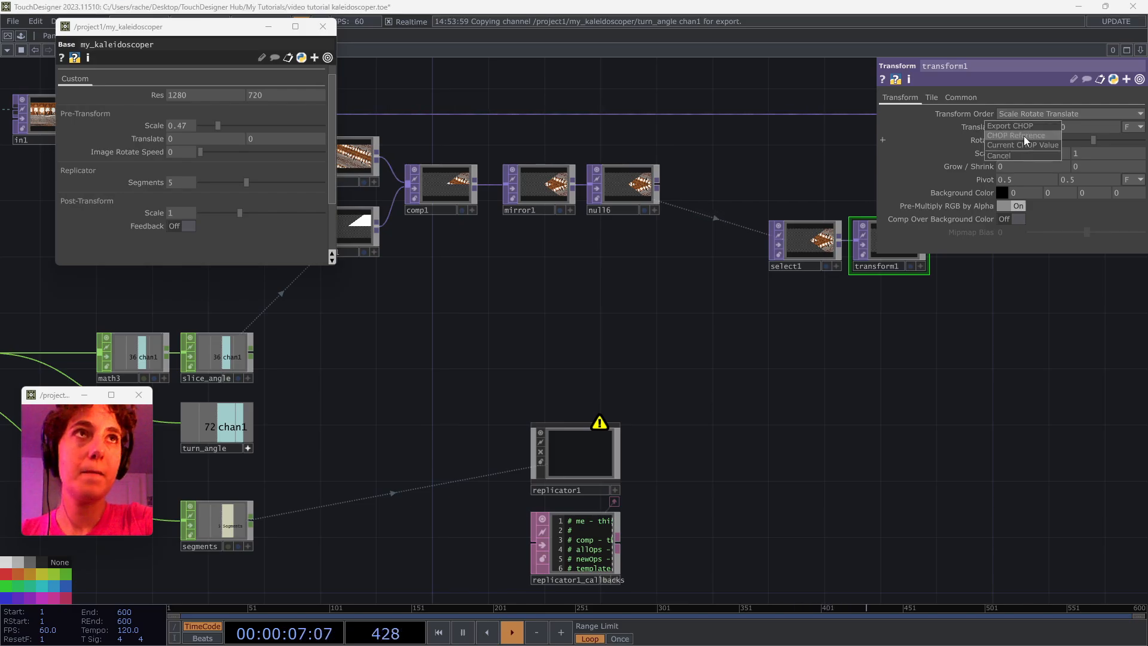
- Extend transform1's Rotate expression to op('turn_angle')['chan1'] * (me.digits -1)
click(979, 142)
scroll(686, 299, up, 5)
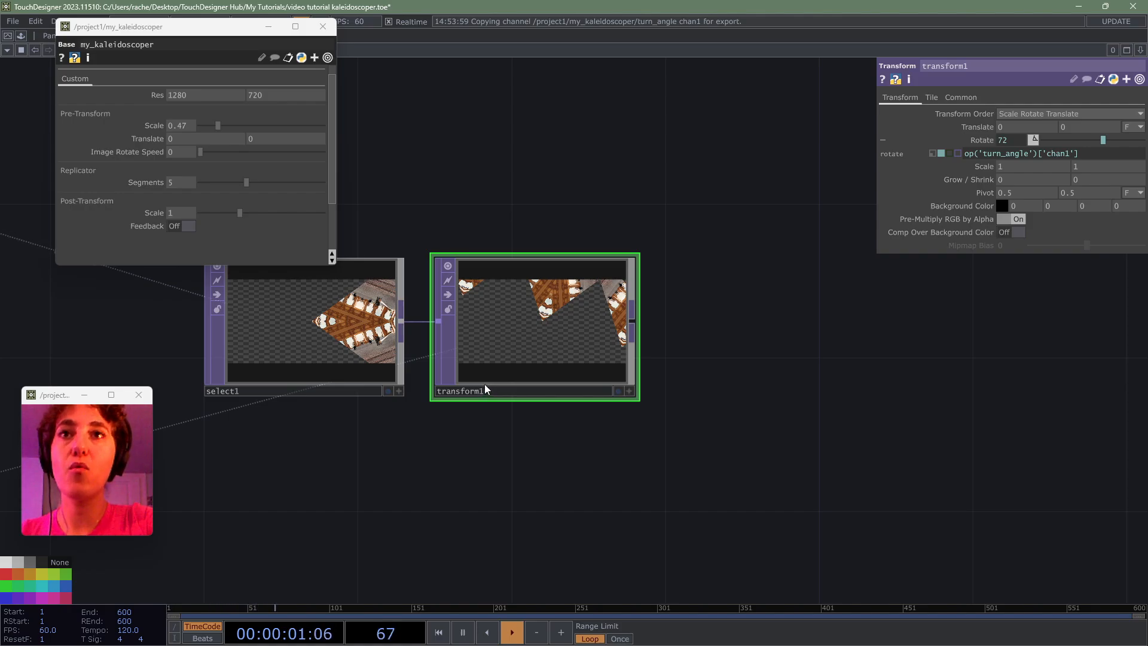
click(1096, 154)
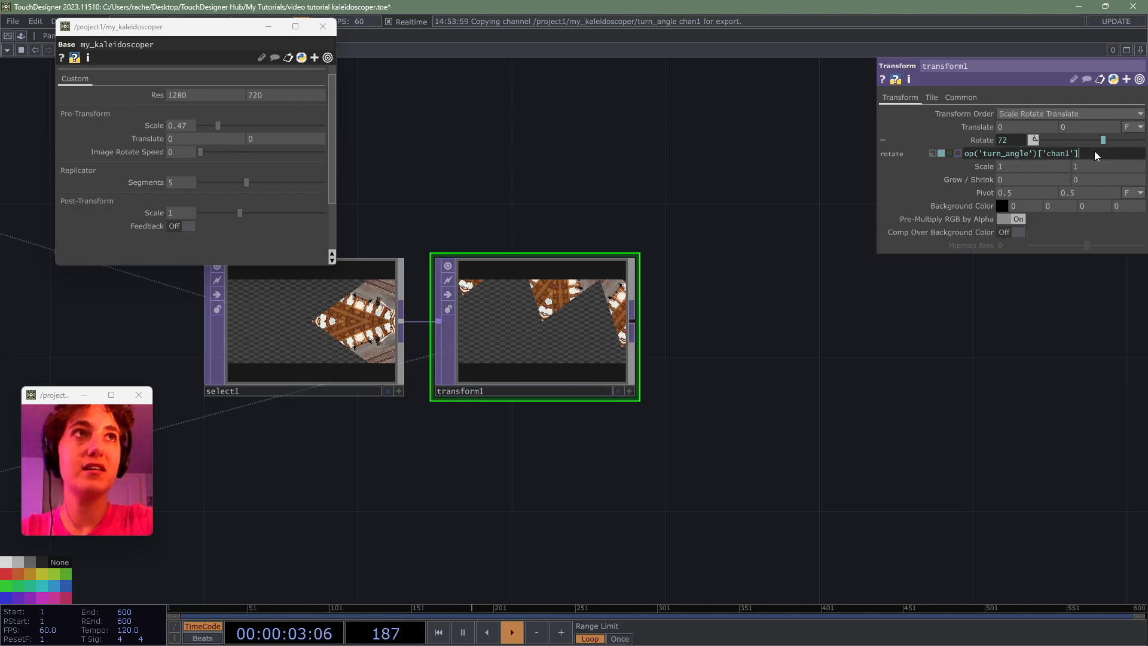
scroll(628, 281, down, 4)
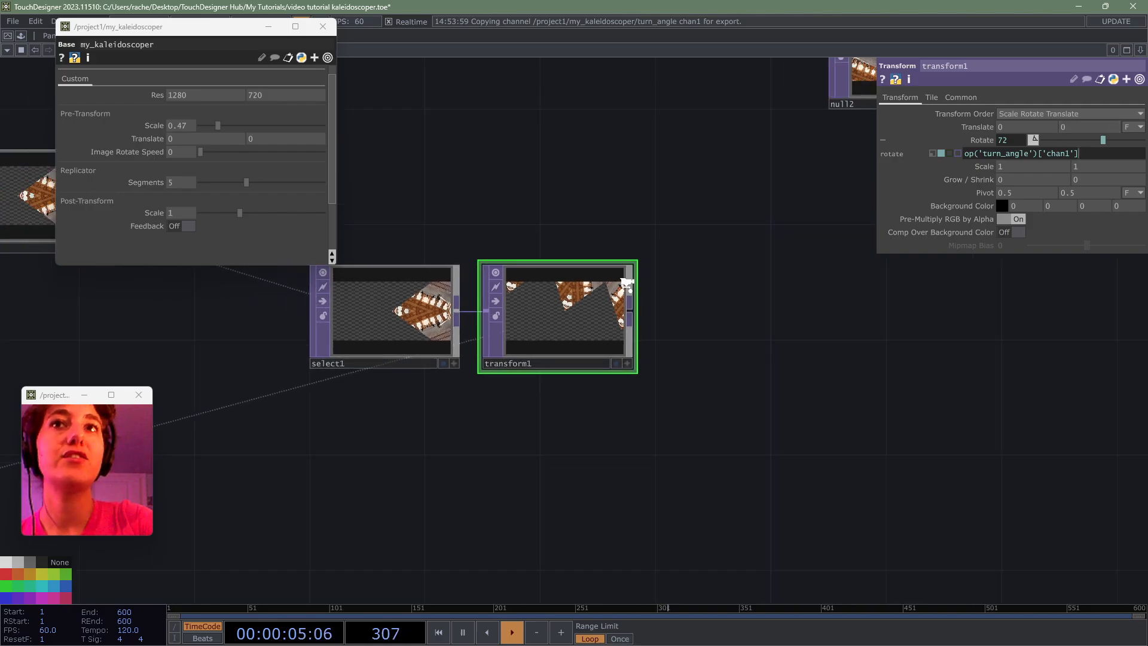
scroll(661, 282, up, 4)
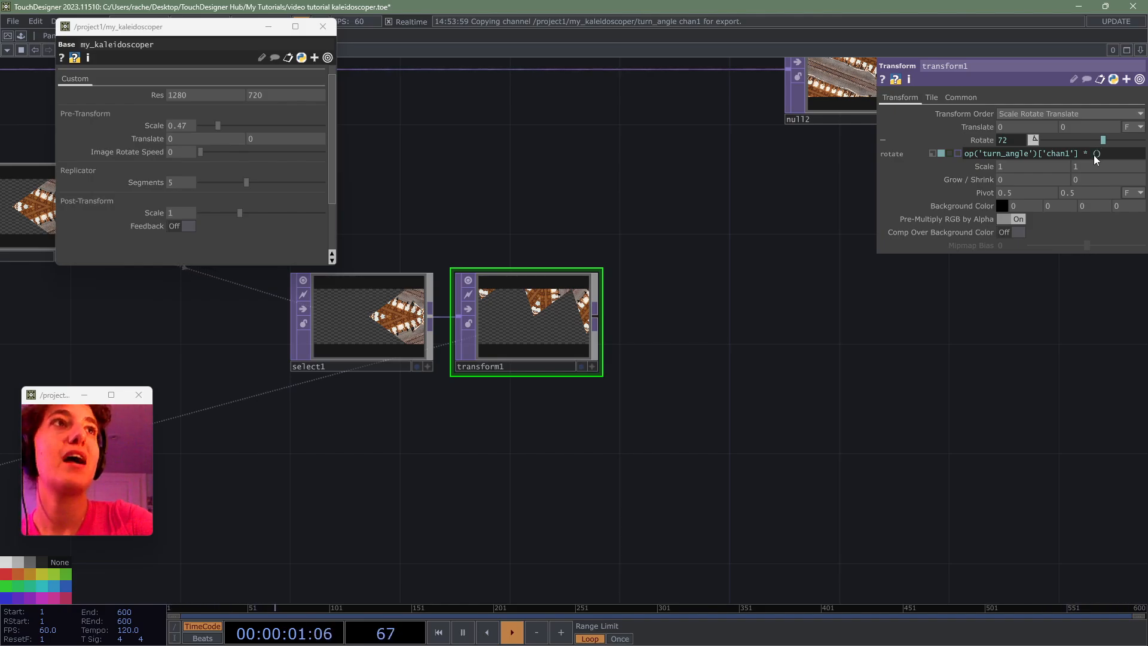
text(e.d)
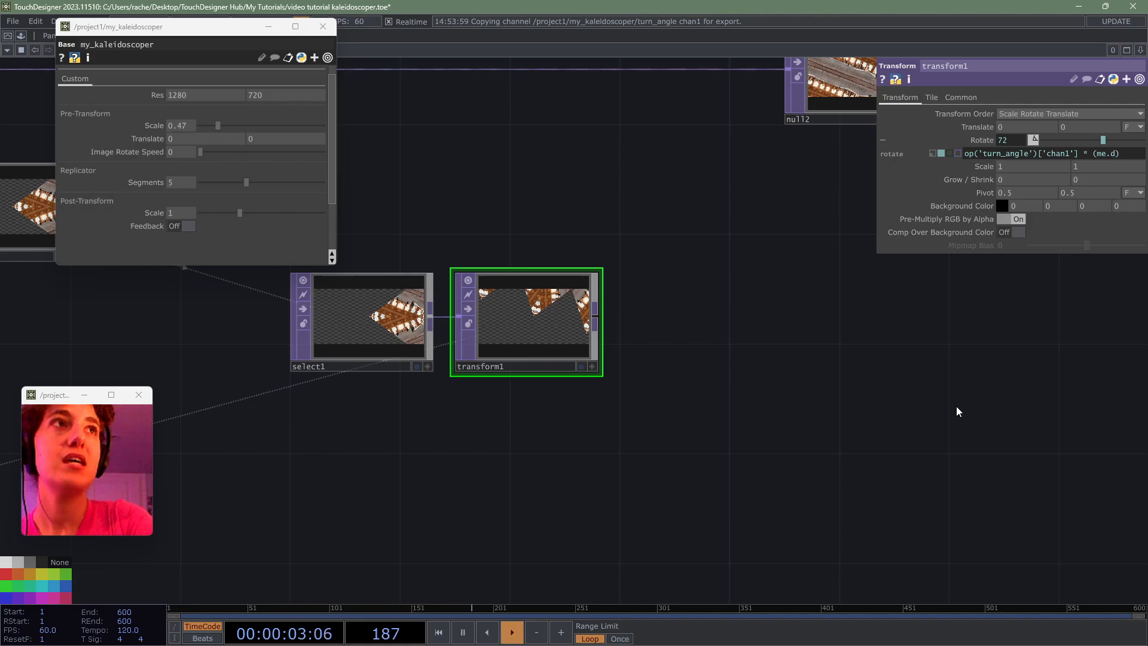
text(igits)
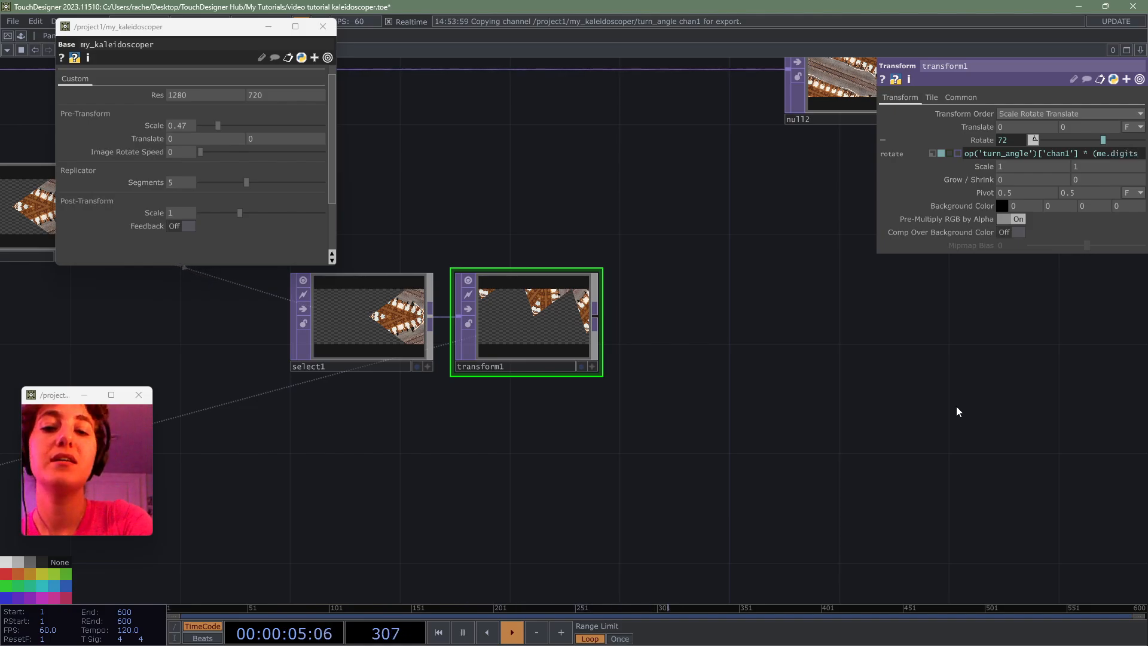
text( -1)
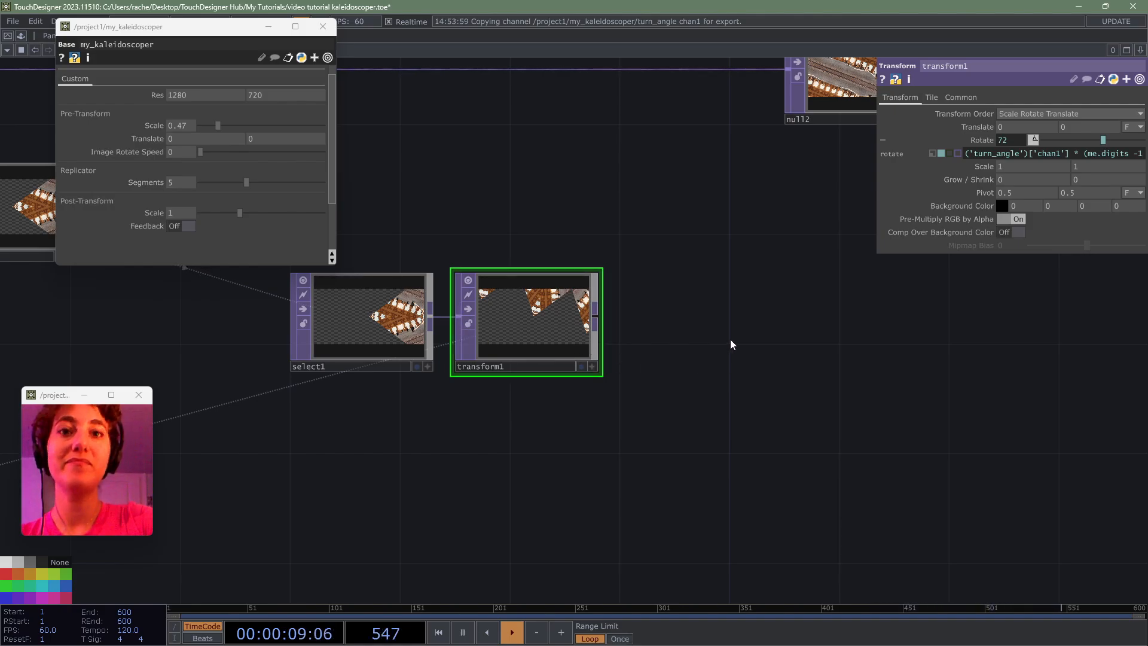
text())
key(Return)
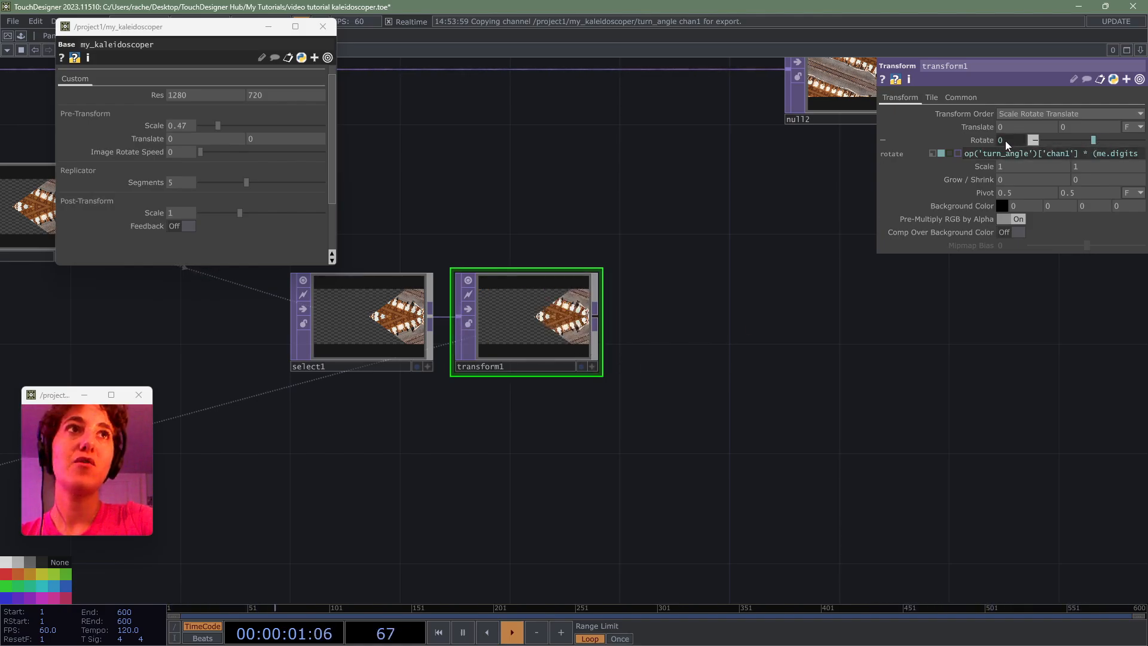
click(981, 141)
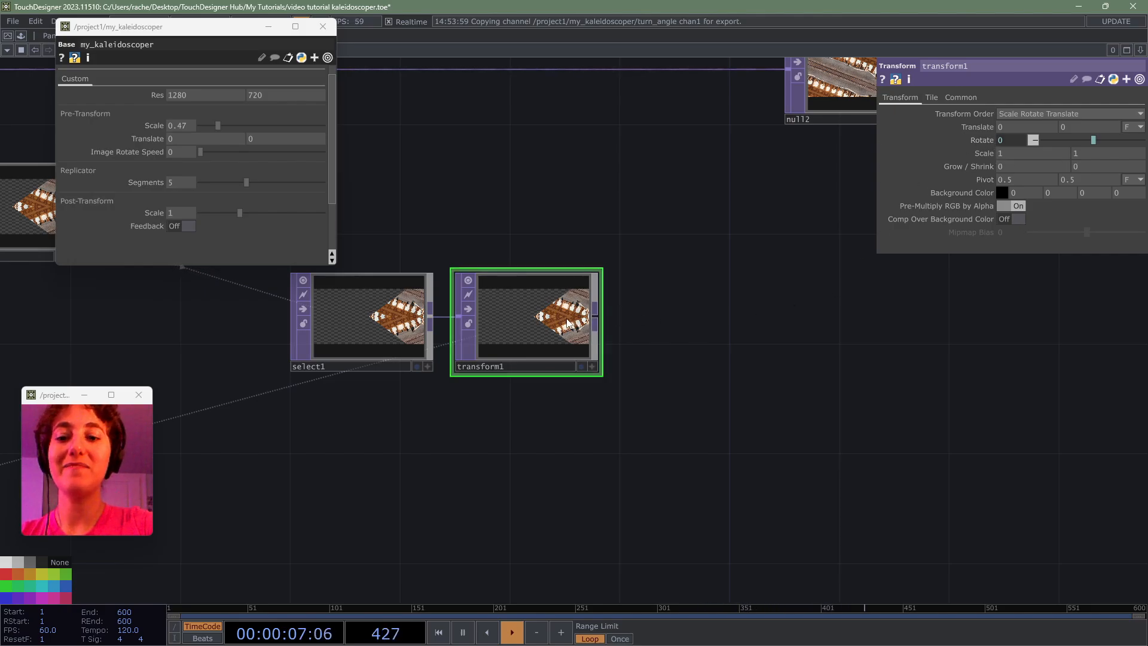
- Paste two copies of transform1 below the original to compare their rotations, and delete both copies
key(ctrl+c)
key(ctrl+v)
drag(712, 311, 722, 208)
scroll(590, 347, up, 3)
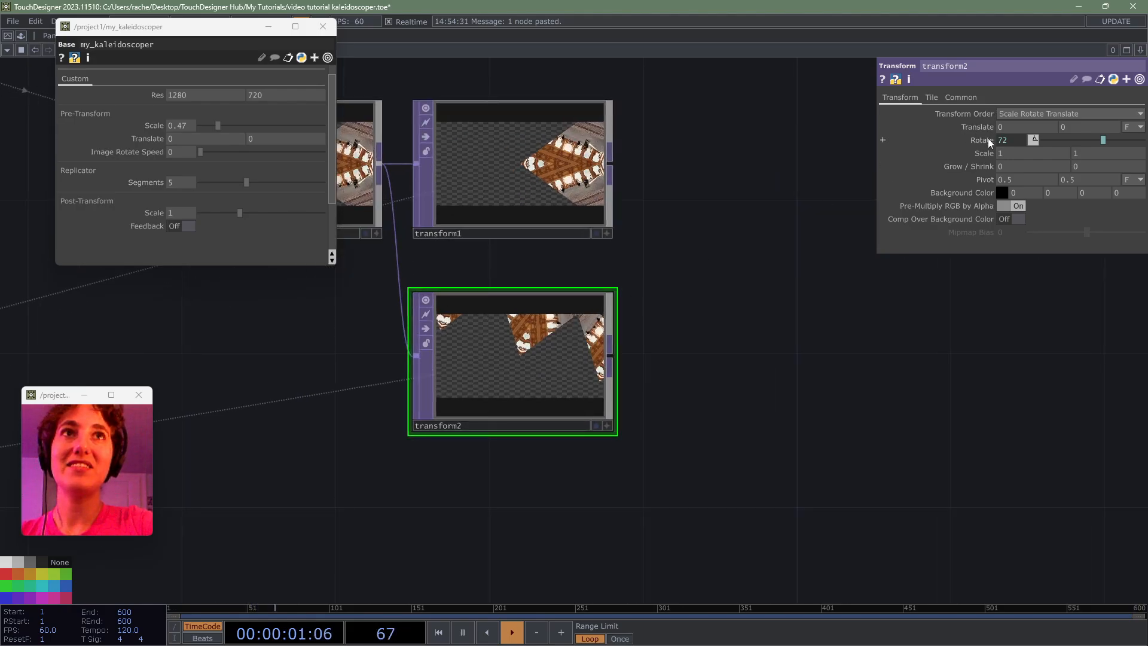
scroll(742, 263, down, 5)
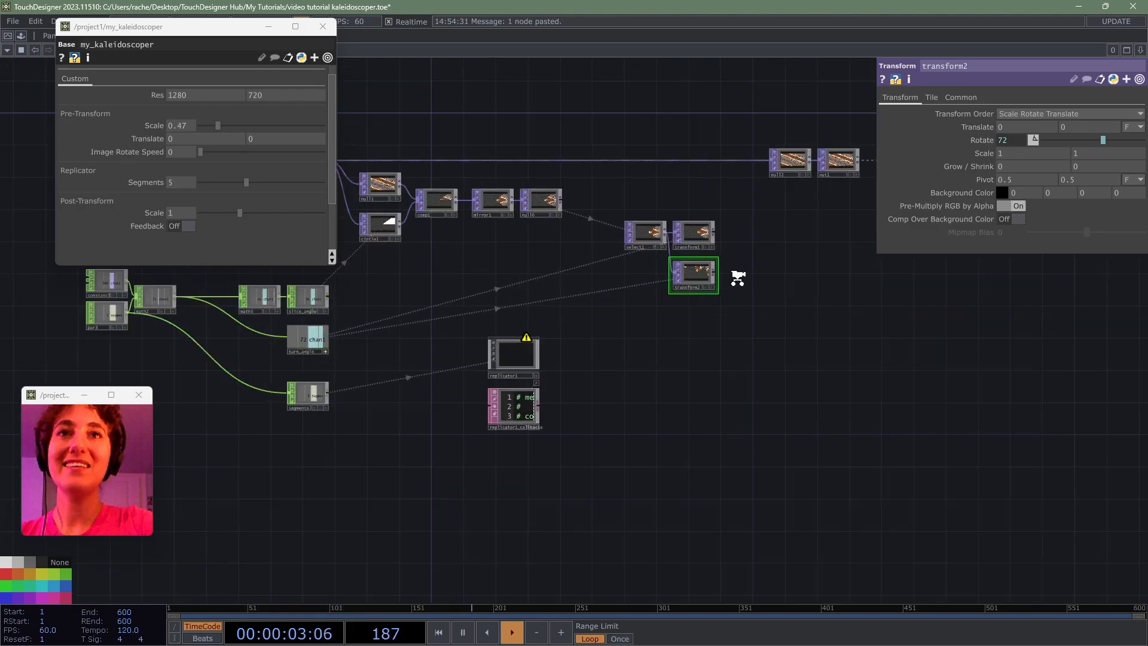
scroll(736, 275, up, 3)
key(ctrl+v)
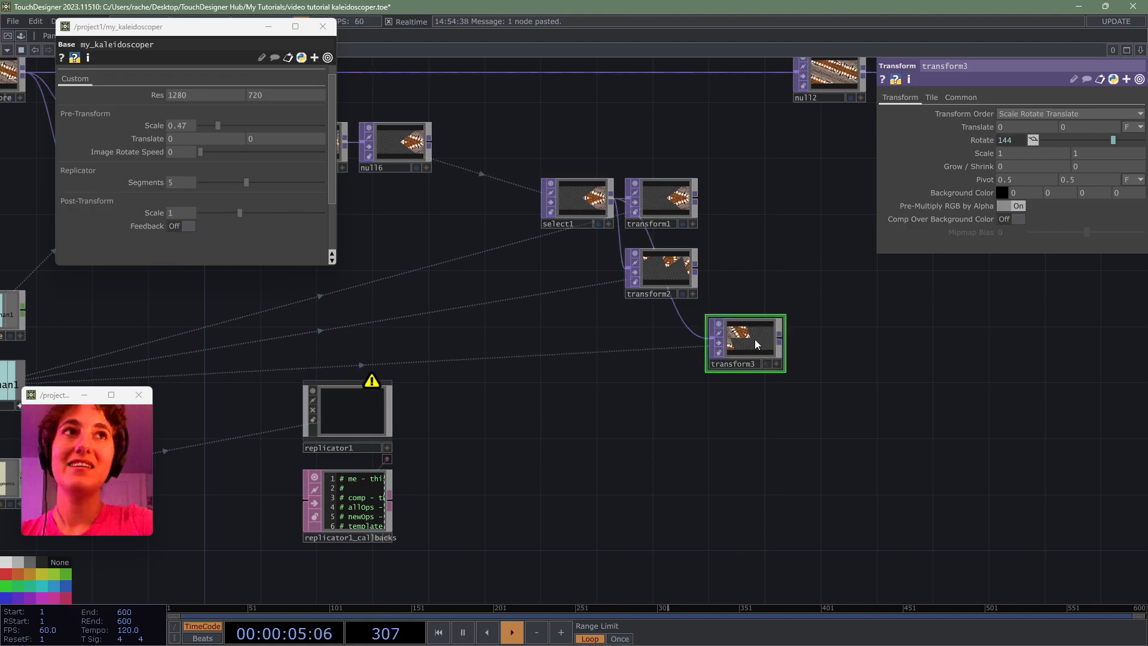
drag(657, 336, 658, 336)
scroll(699, 318, up, 4)
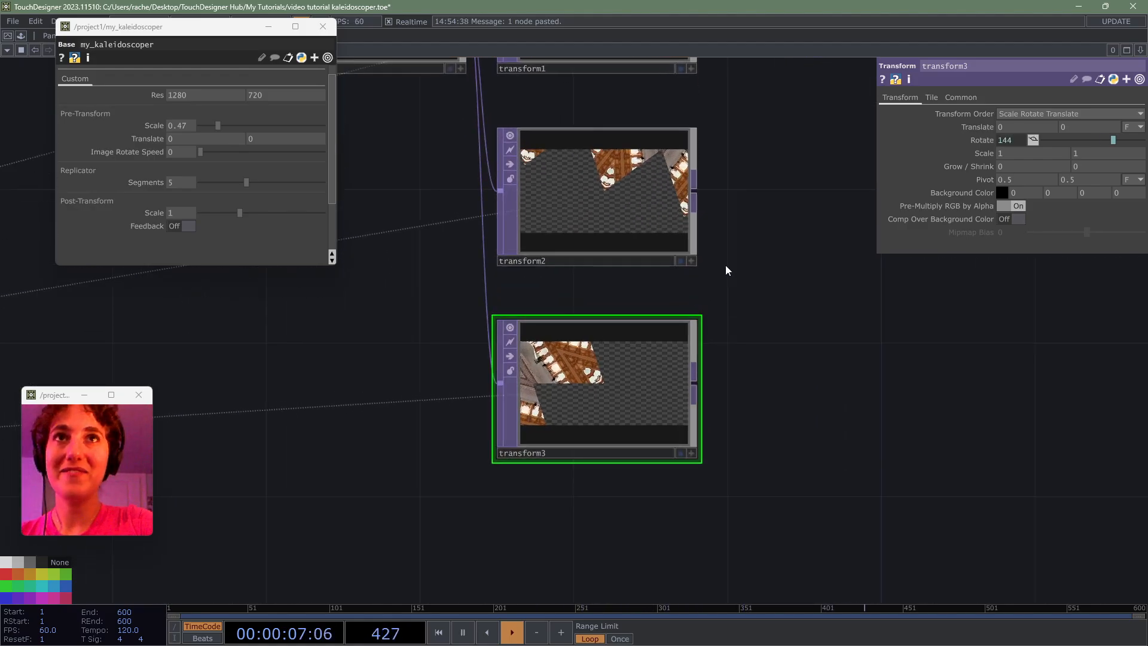
scroll(708, 297, down, 2)
scroll(709, 295, down, 2)
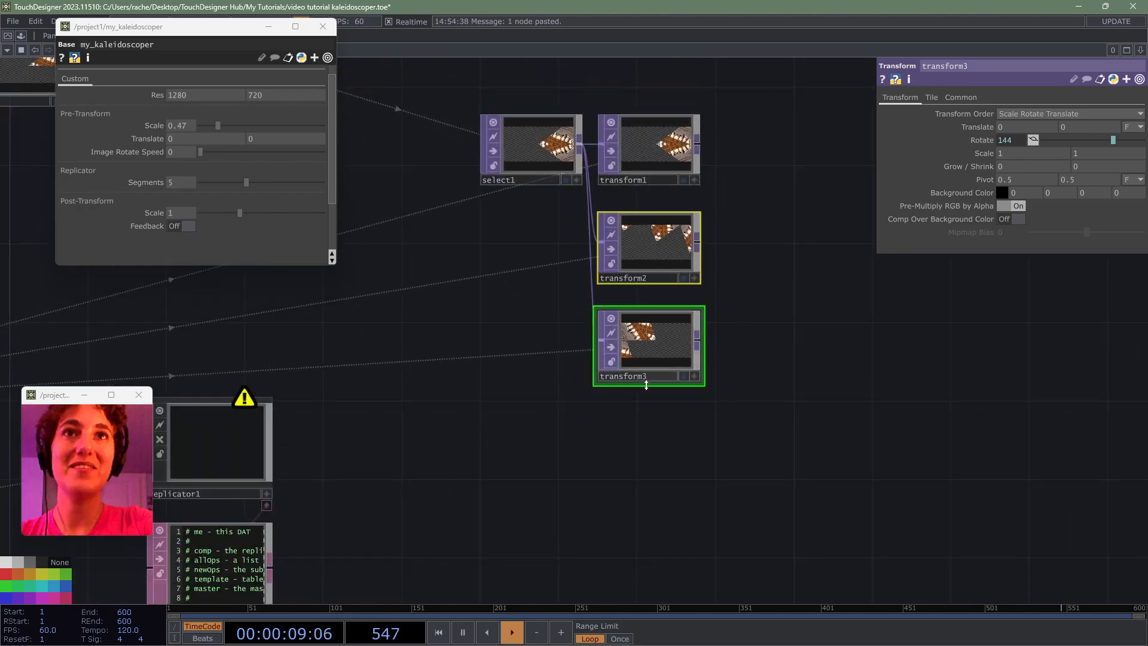
key(Delete)
- Assign transform1 as the Master Operator of replicator1
drag(511, 327, 656, 280)
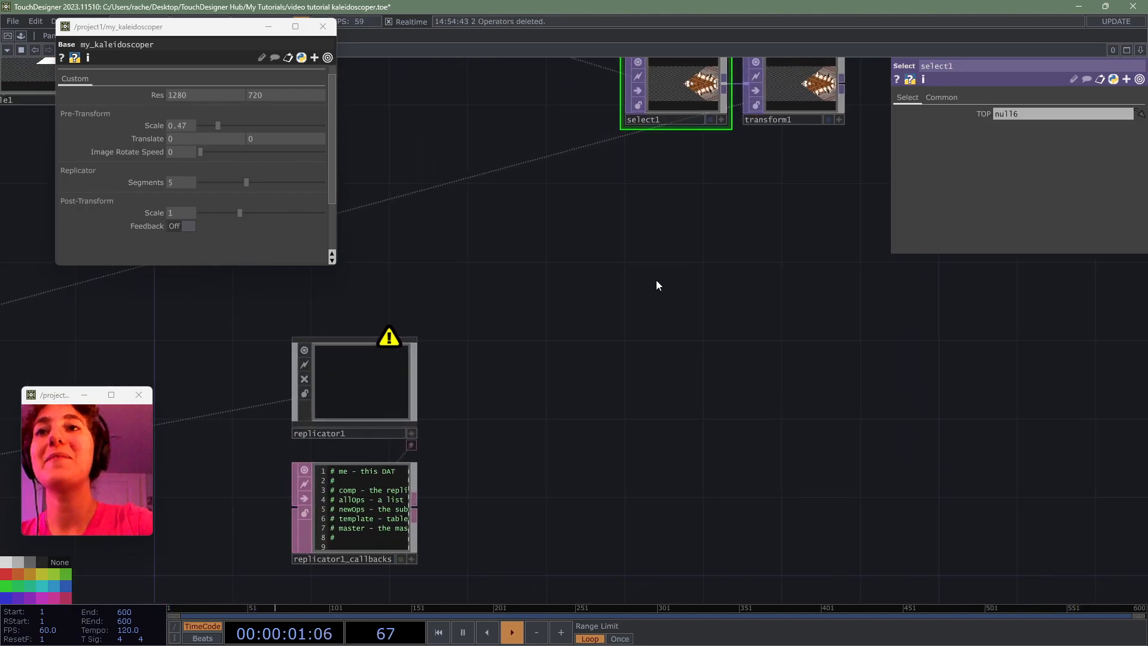
scroll(599, 332, down, 2)
scroll(598, 333, down, 2)
click(468, 374)
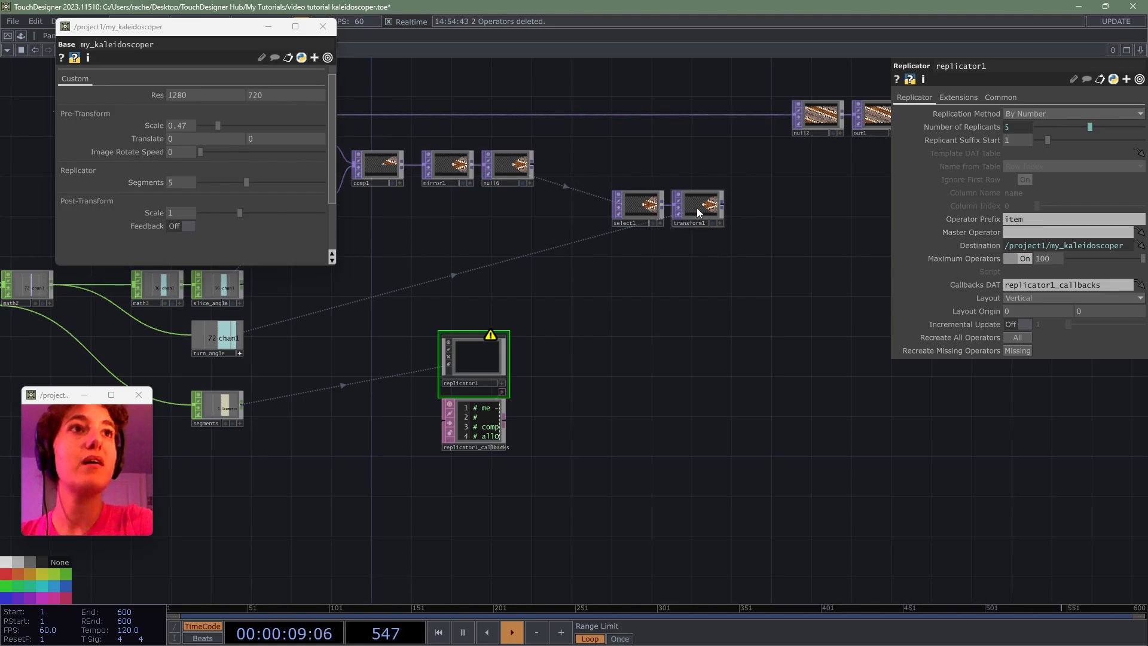
drag(697, 207, 1025, 234)
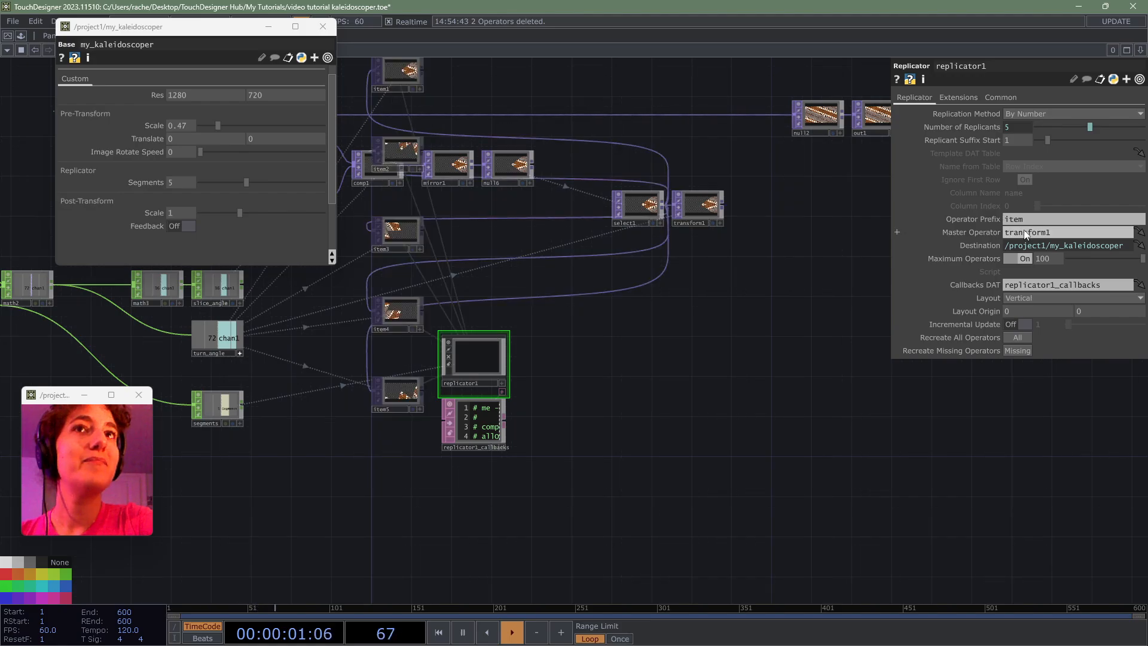
- Set replicator1's Layout Origin to 939, -900 to move the replicated items clear of the existing network
drag(700, 351, 773, 419)
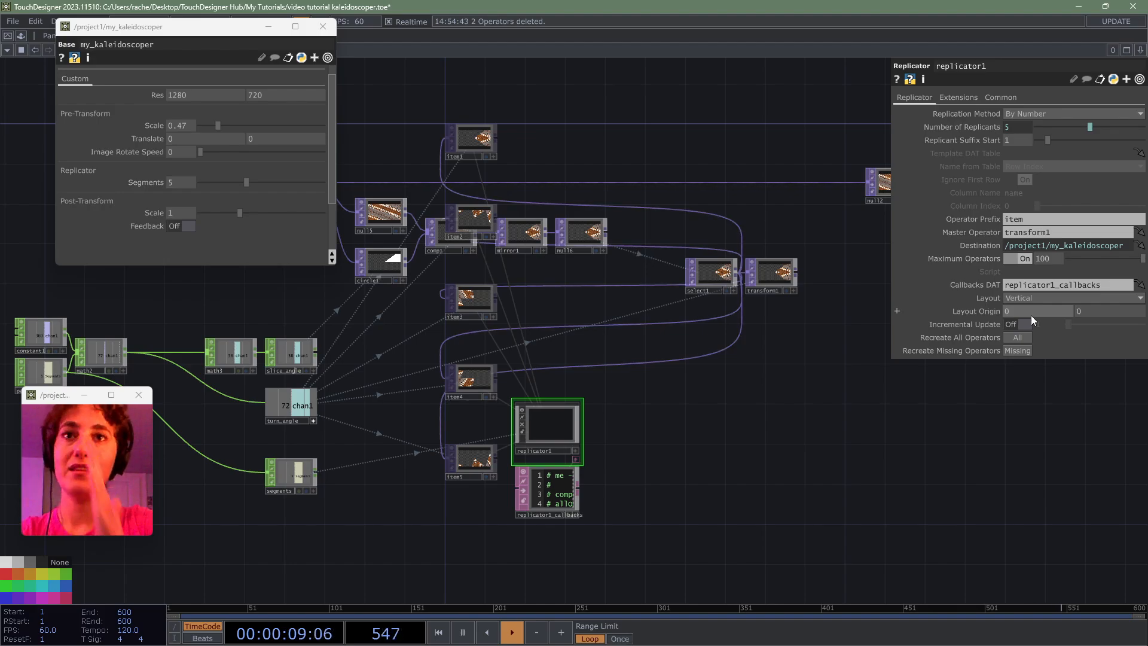
mouse_move(1028, 312)
middle_down()
mouse_move(1024, 290)
mouse_move(1025, 309)
middle_up()
middle_drag(1122, 308, 1059, 294)
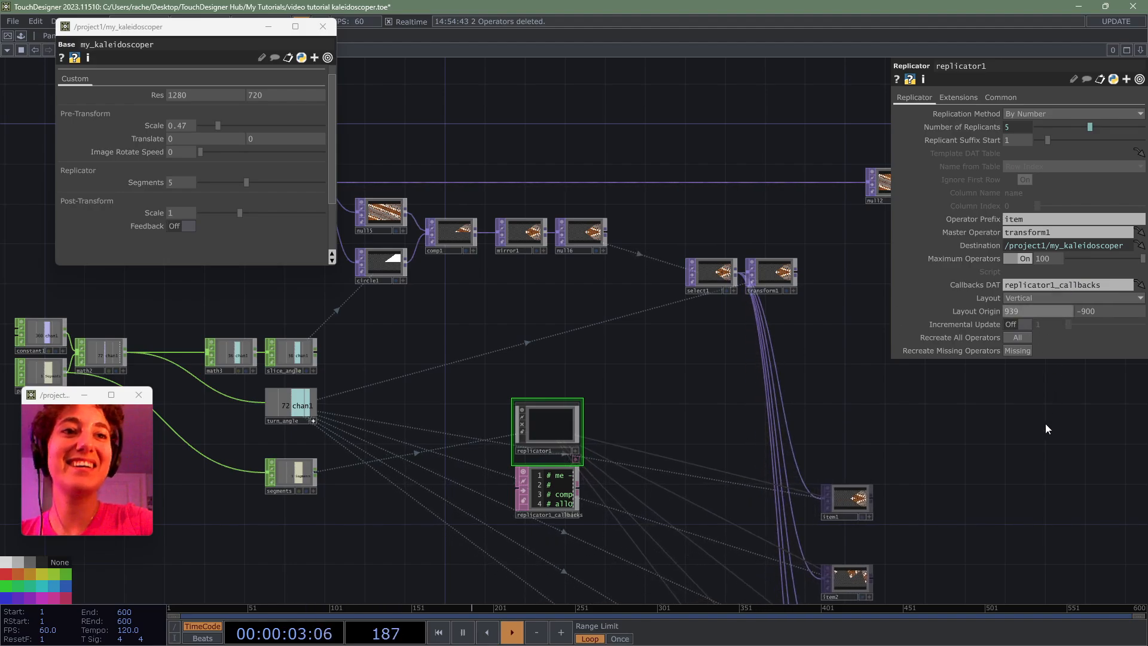
drag(1046, 429, 842, 232)
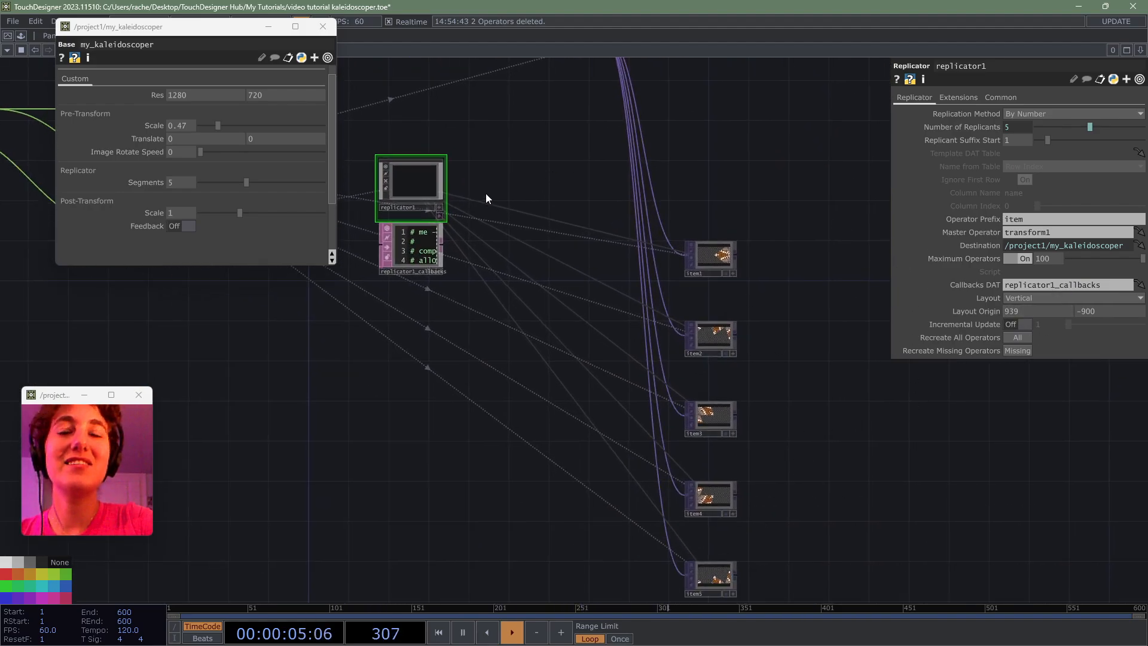
scroll(486, 199, down, 2)
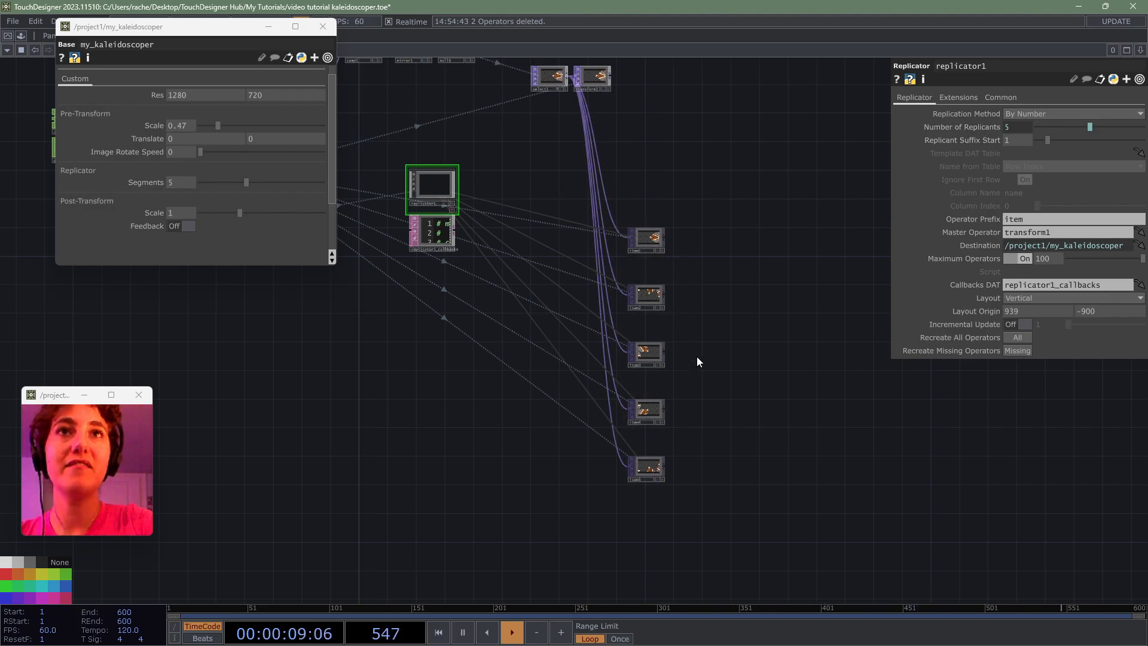
- Add a Composite TOP beside the replicated items and connect item1 through item5 to its input
scroll(692, 343, up, 5)
drag(714, 340, 734, 75)
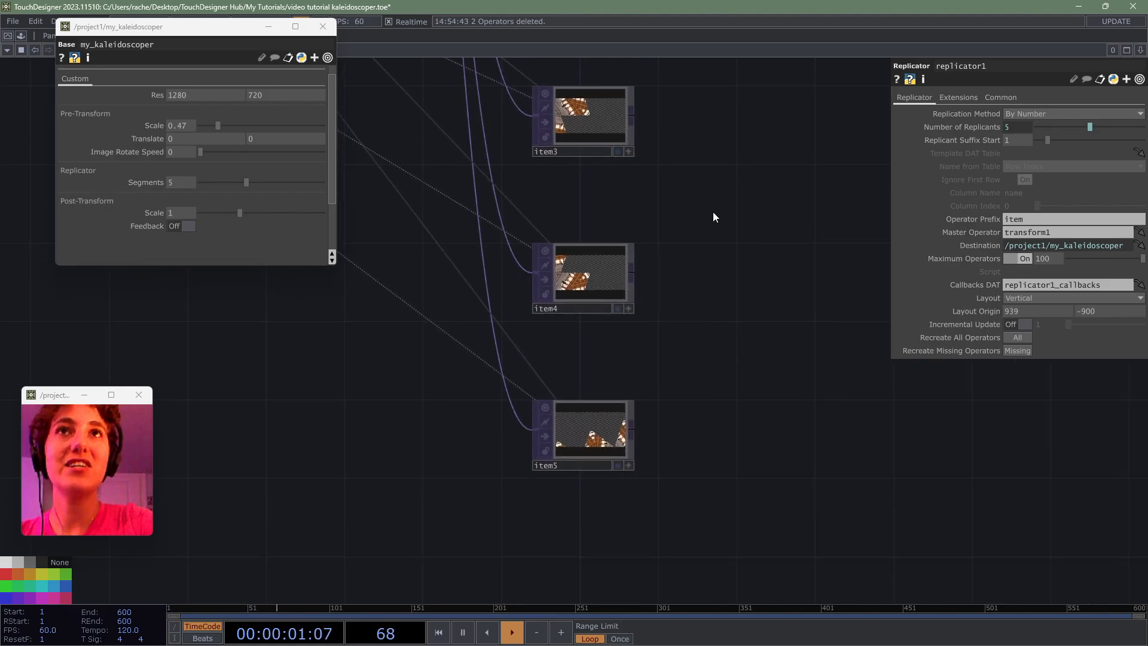
scroll(713, 216, down, 3)
drag(734, 177, 682, 366)
key(Tab)
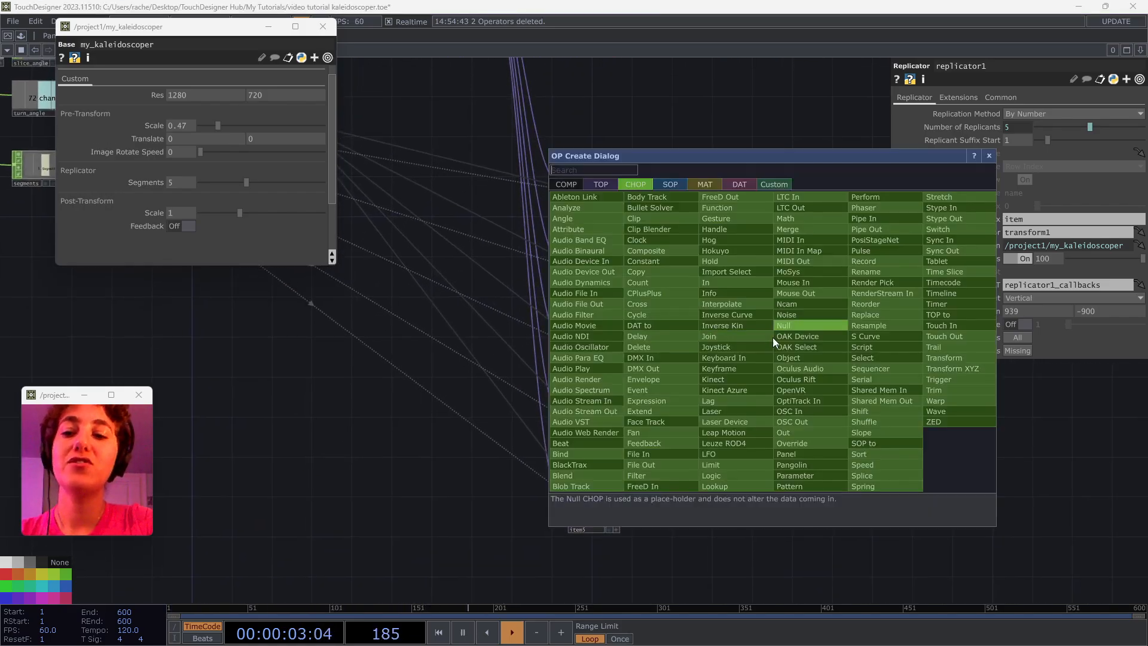
text(com)
click(601, 184)
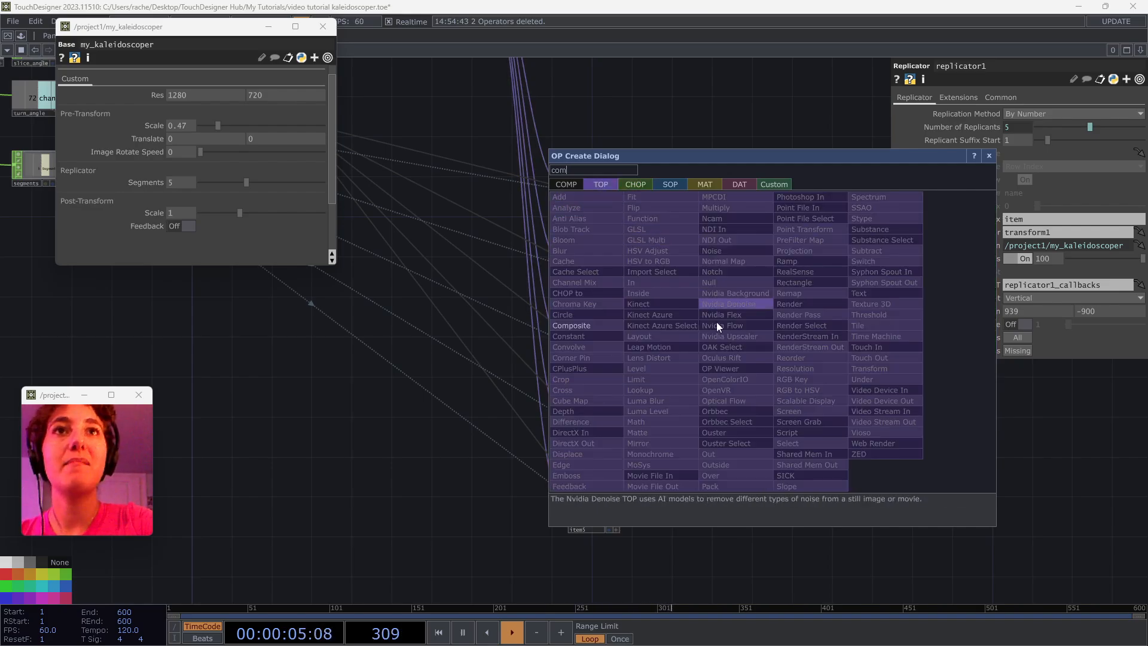
click(604, 325)
click(741, 329)
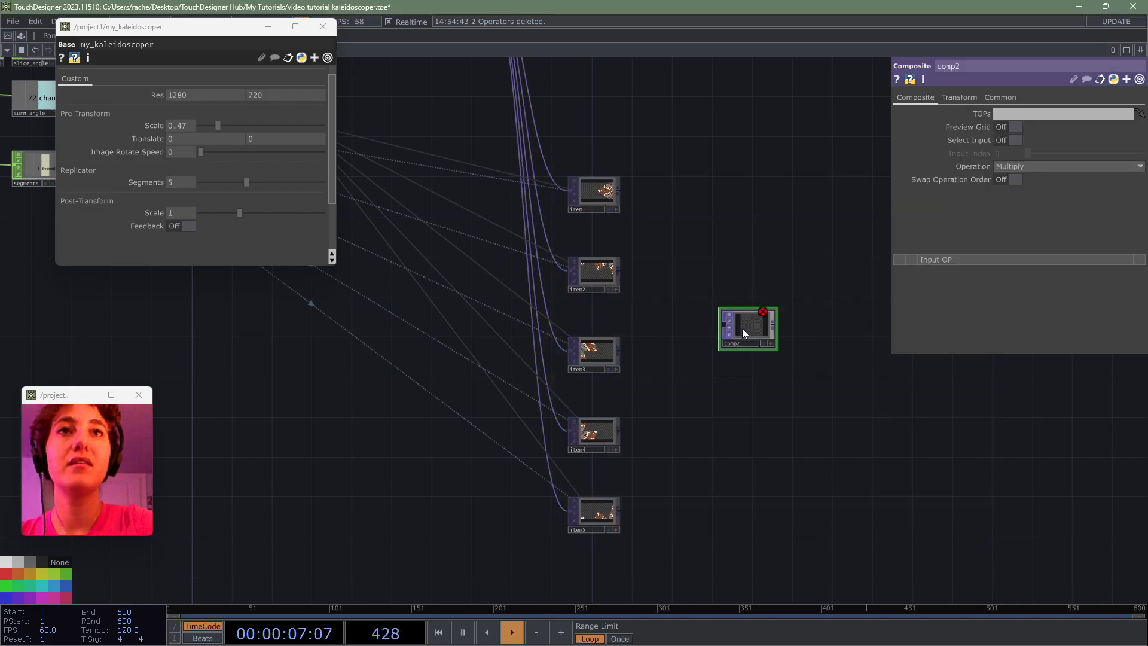
drag(660, 150, 572, 541)
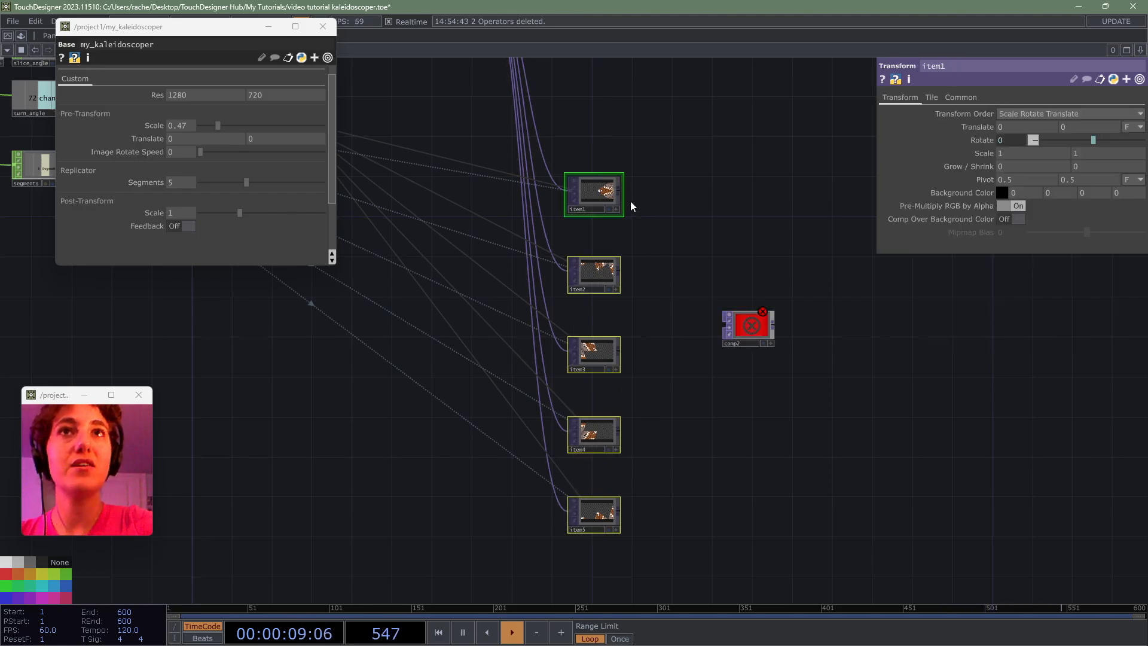
drag(623, 191, 713, 322)
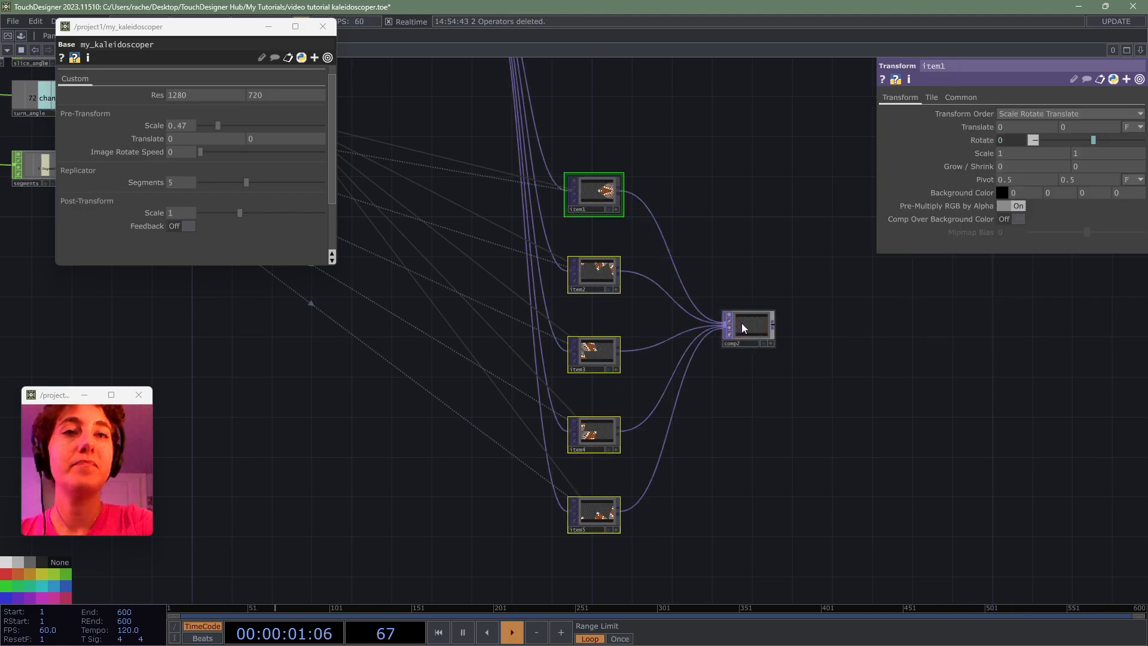
- Set comp2's Operation to Over and inspect the combined image
click(742, 323)
scroll(742, 323, up, 5)
click(1022, 167)
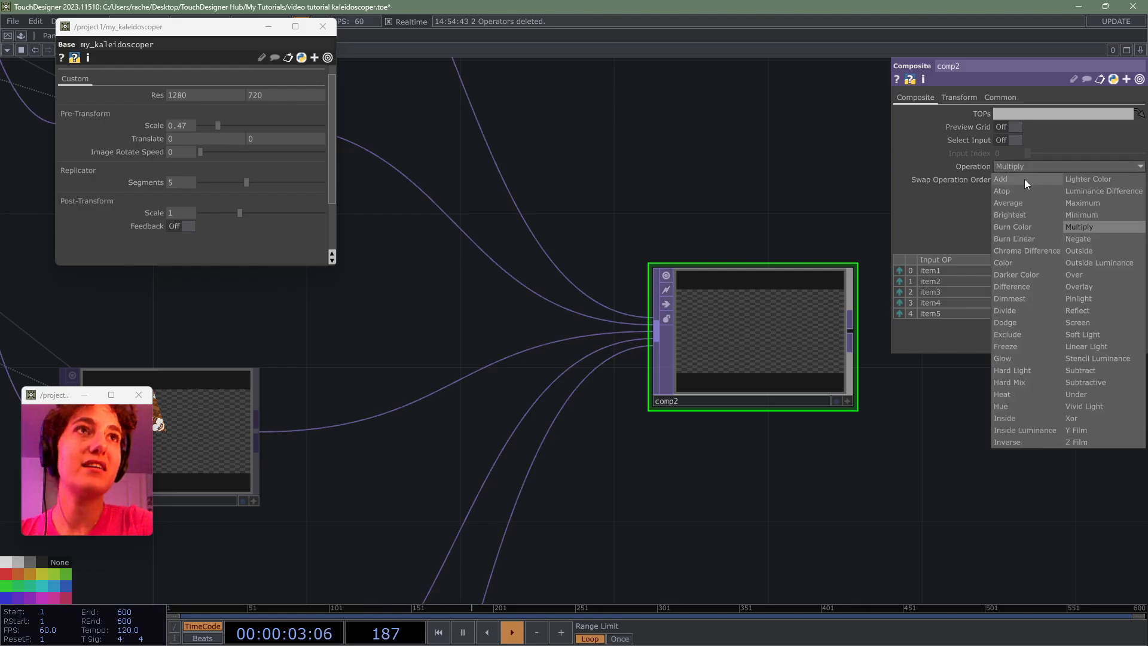
click(1025, 179)
click(1028, 167)
click(1102, 273)
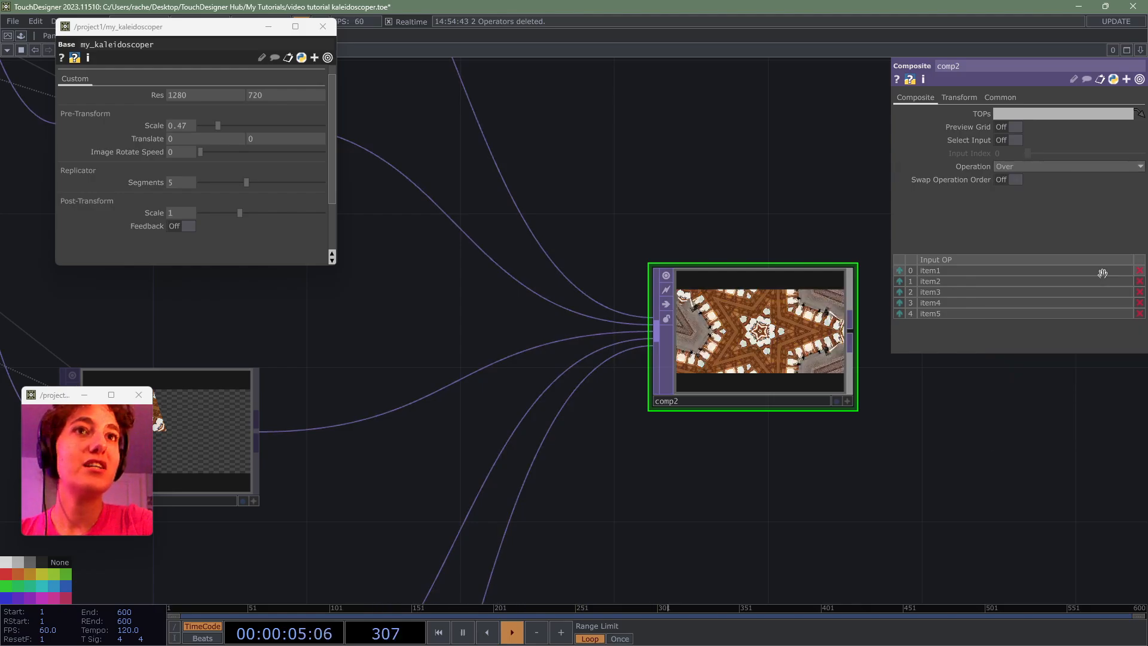
scroll(773, 324, up, 5)
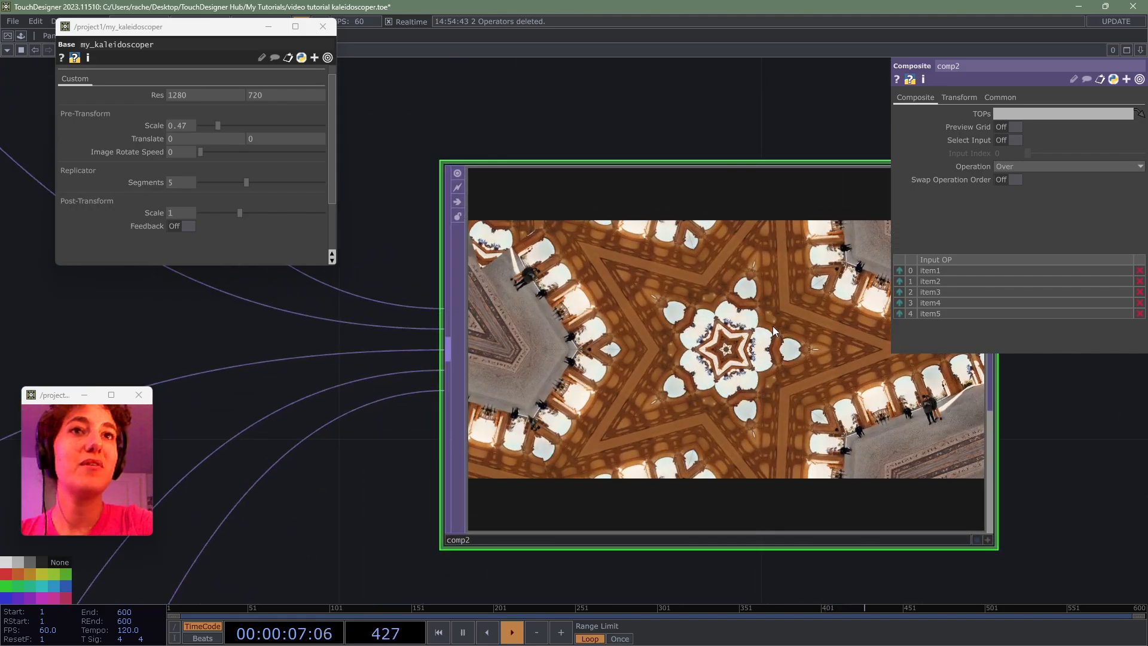
scroll(773, 325, down, 10)
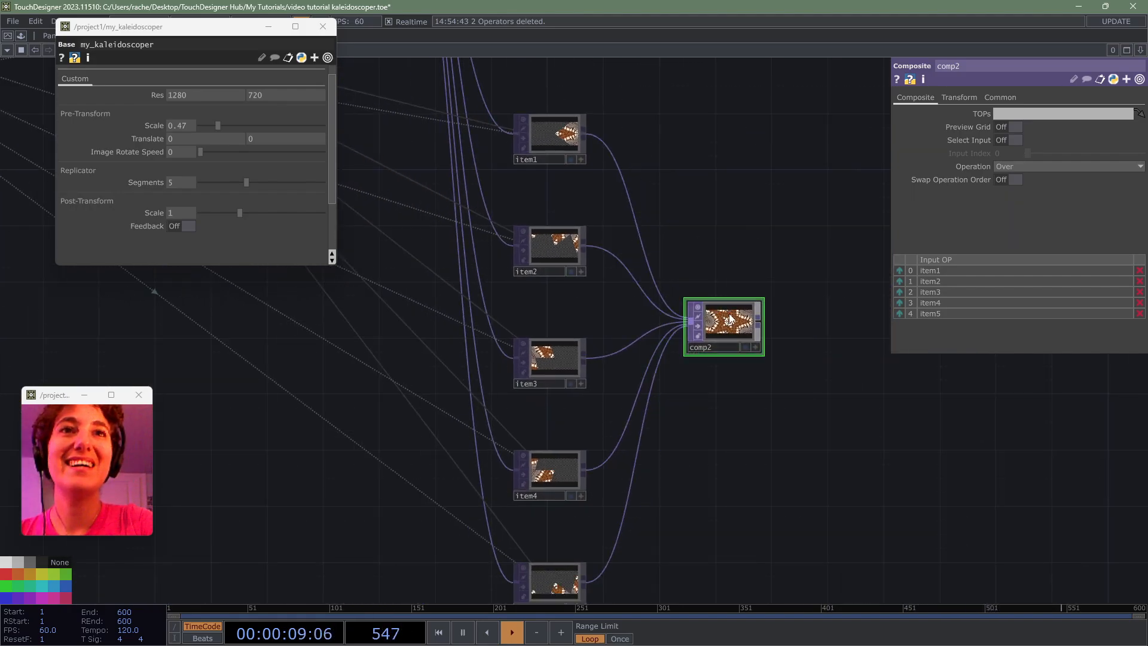
- Set Image Rotate Speed to 0.65 and the Pre-Transform Scale to 1.62 on my_kaleidoscoper
scroll(731, 318, up, 6)
key(space)
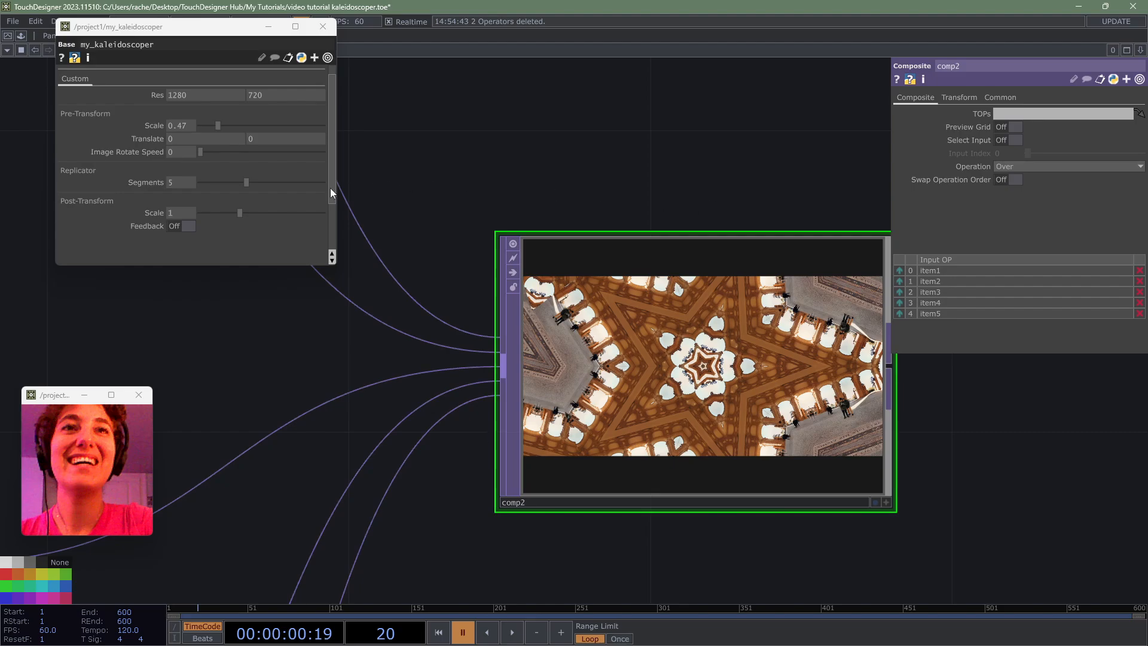
key(space)
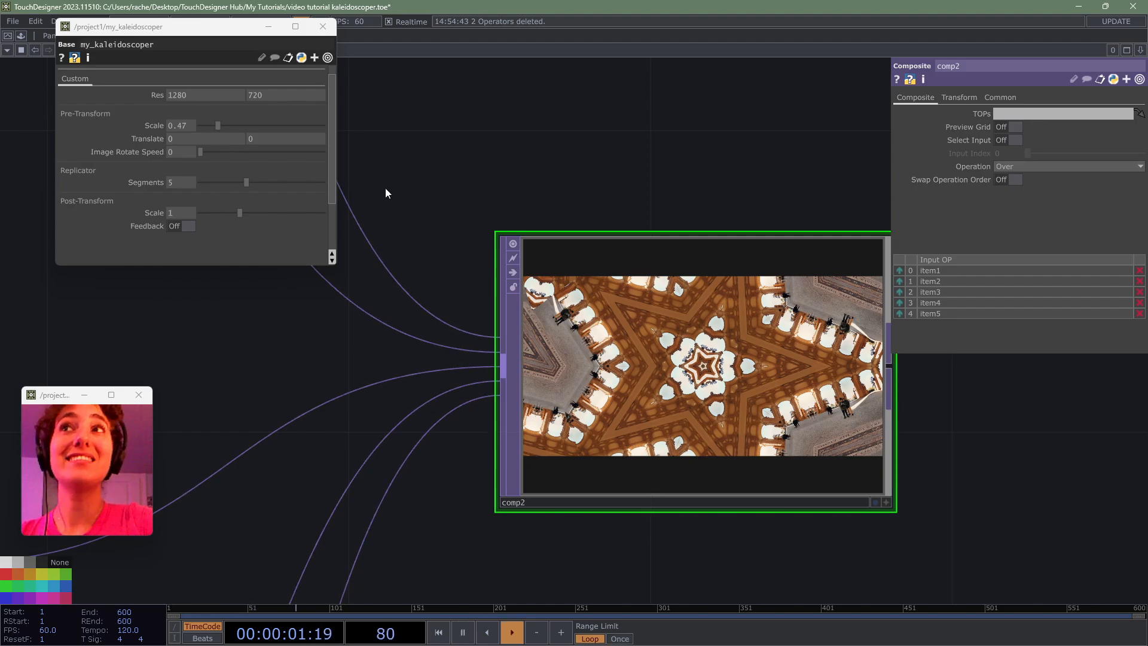
drag(200, 152, 280, 153)
drag(214, 128, 265, 123)
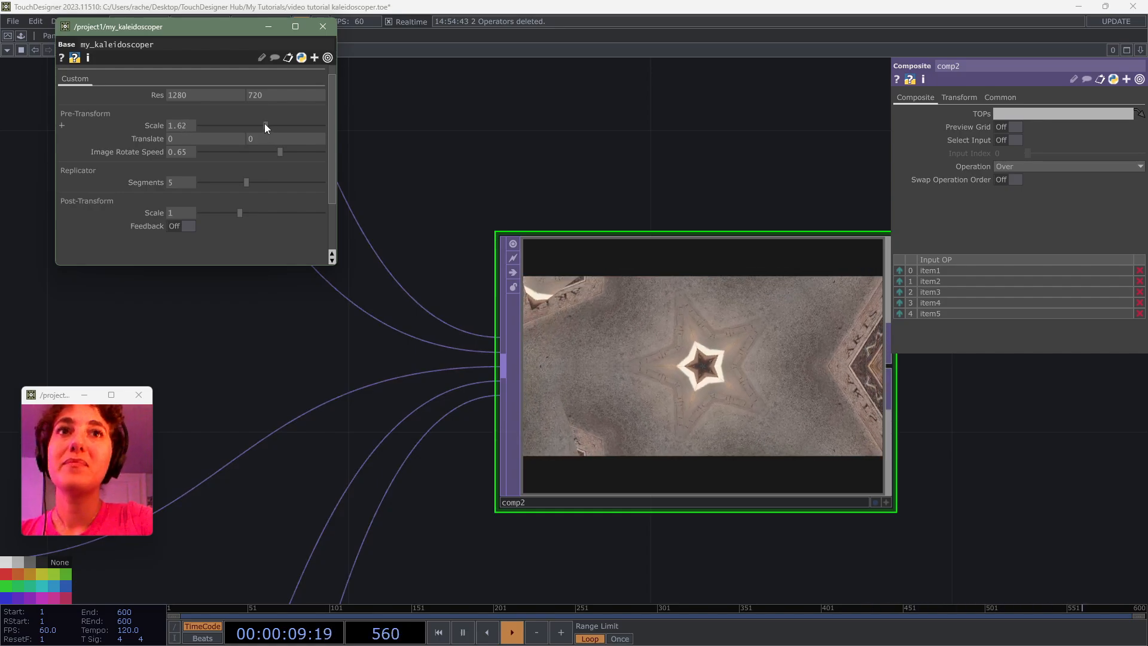
- Test comp2's output with Segments set to 6 and 8, and return Segments to 5
click(181, 183)
text(6)
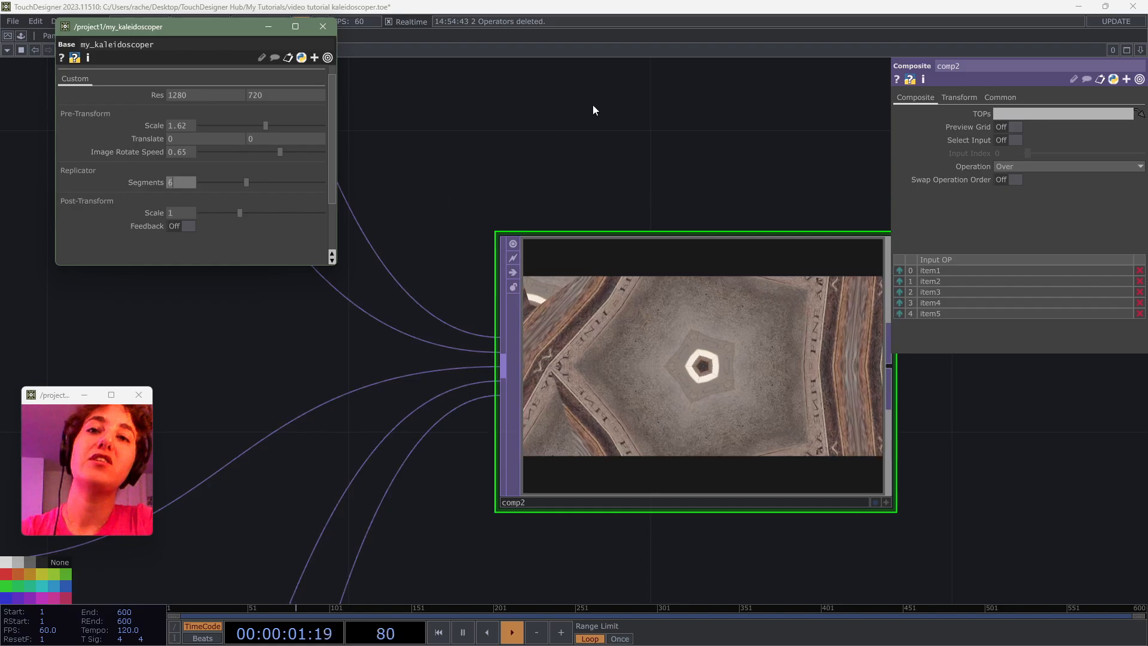
click(593, 105)
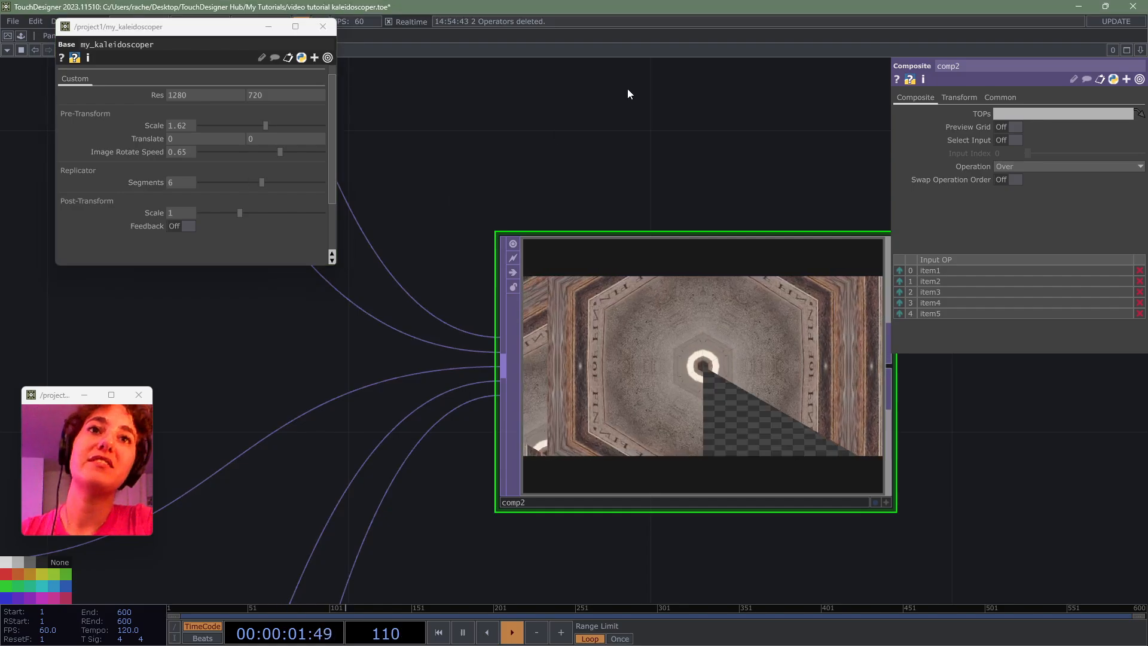
click(179, 182)
text(8)
click(576, 139)
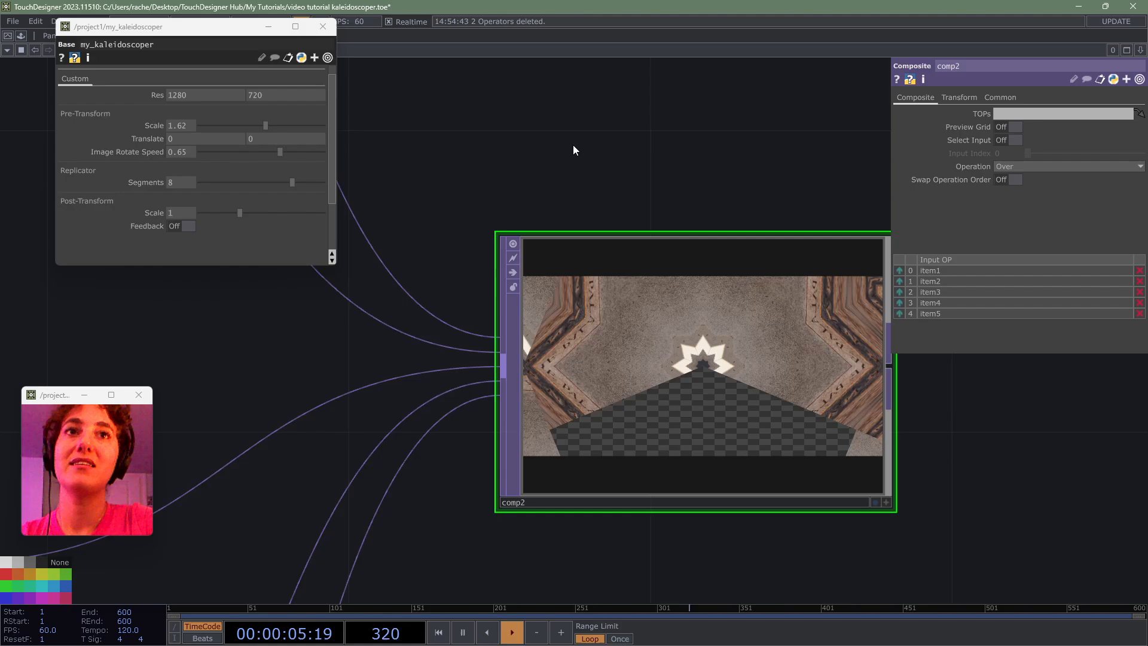
click(179, 182)
text(5)
click(388, 176)
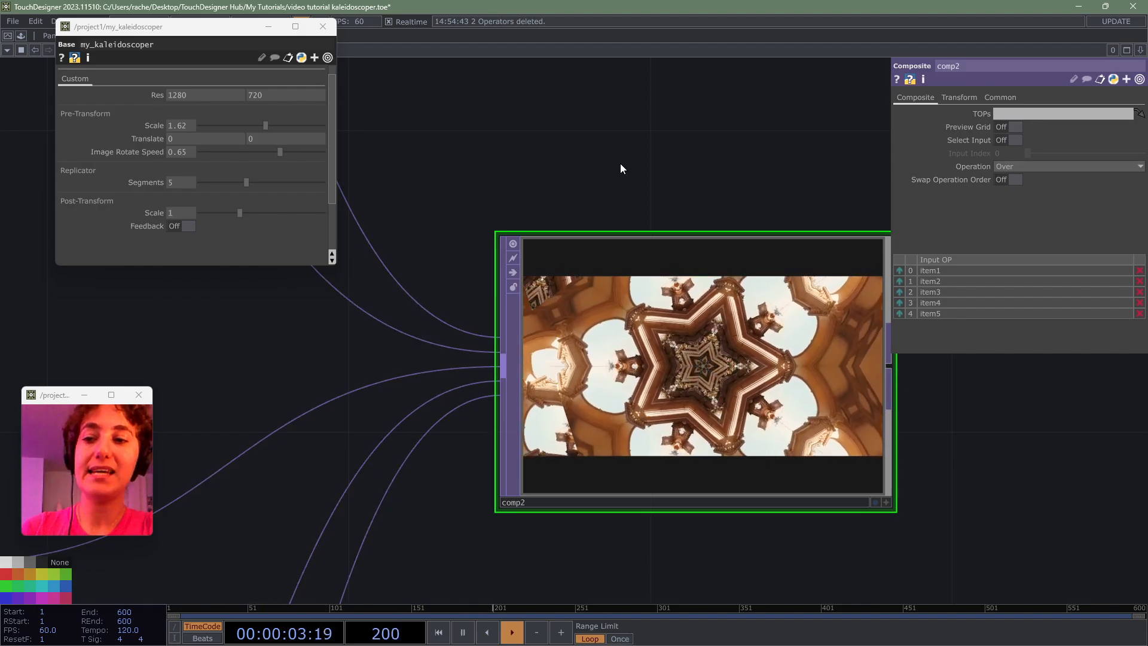
- In replicator1_callbacks, add the line c.outputConnectors[0].connect(op('comp1')) below the commented clone line in the onReplicate loop
scroll(623, 175, down, 5)
drag(770, 391, 867, 390)
middle_drag(867, 390, 690, 375)
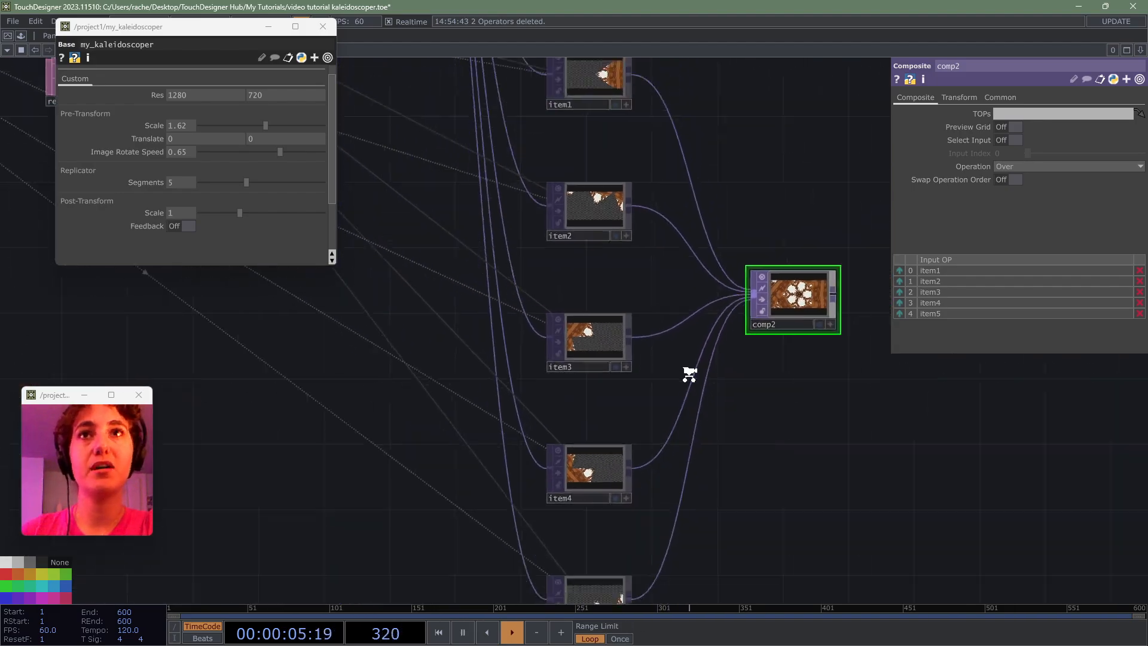
scroll(690, 375, down, 4)
drag(501, 309, 740, 372)
scroll(628, 280, up, 8)
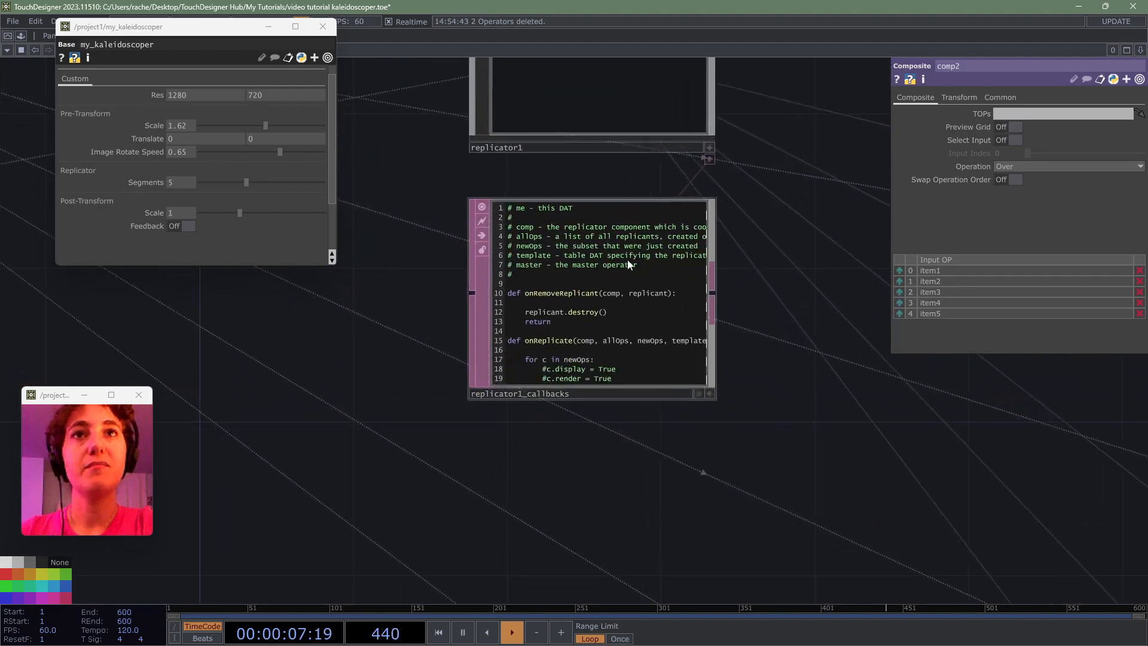
drag(762, 280, 778, 397)
click(659, 162)
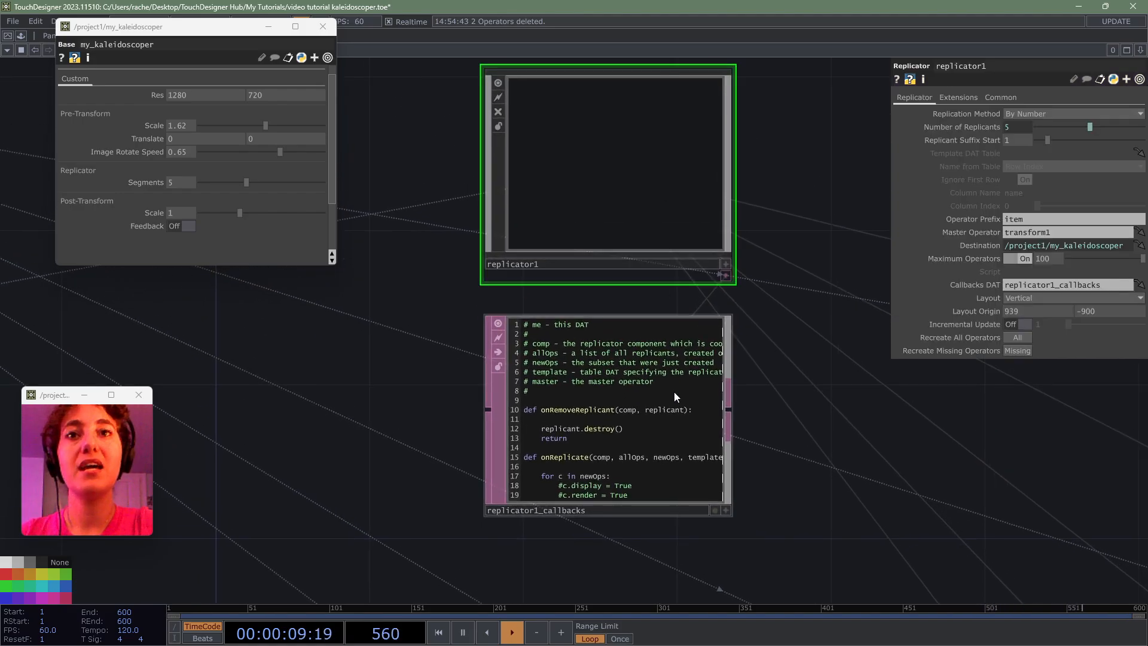
click(674, 393)
scroll(805, 456, up, 4)
drag(765, 488, 925, 462)
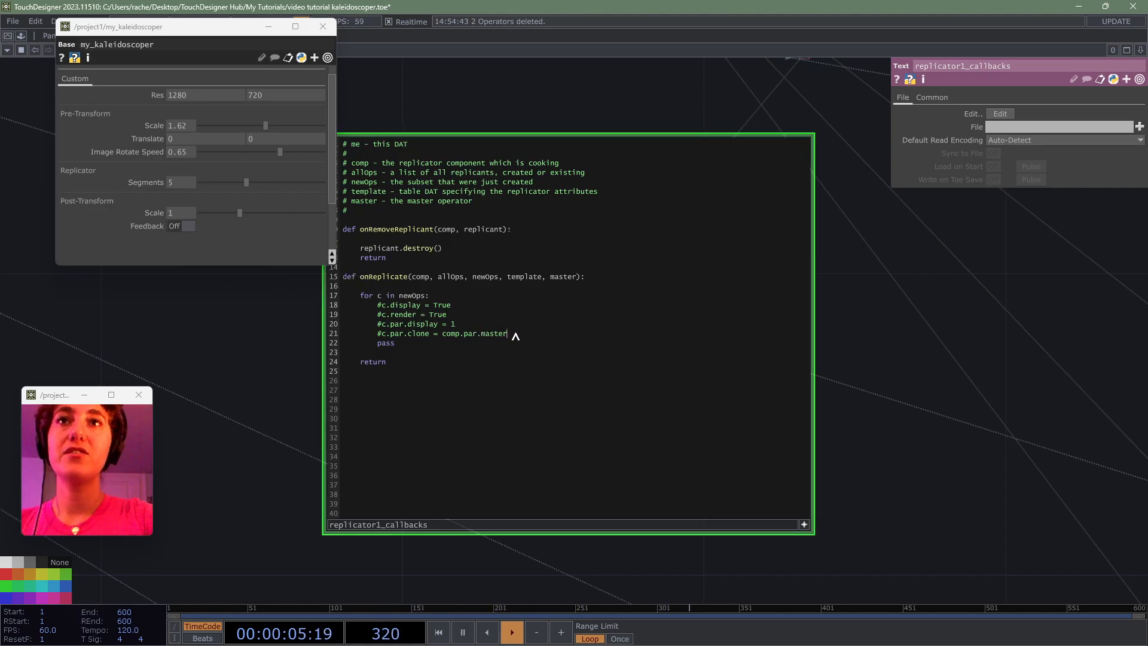
key(Return)
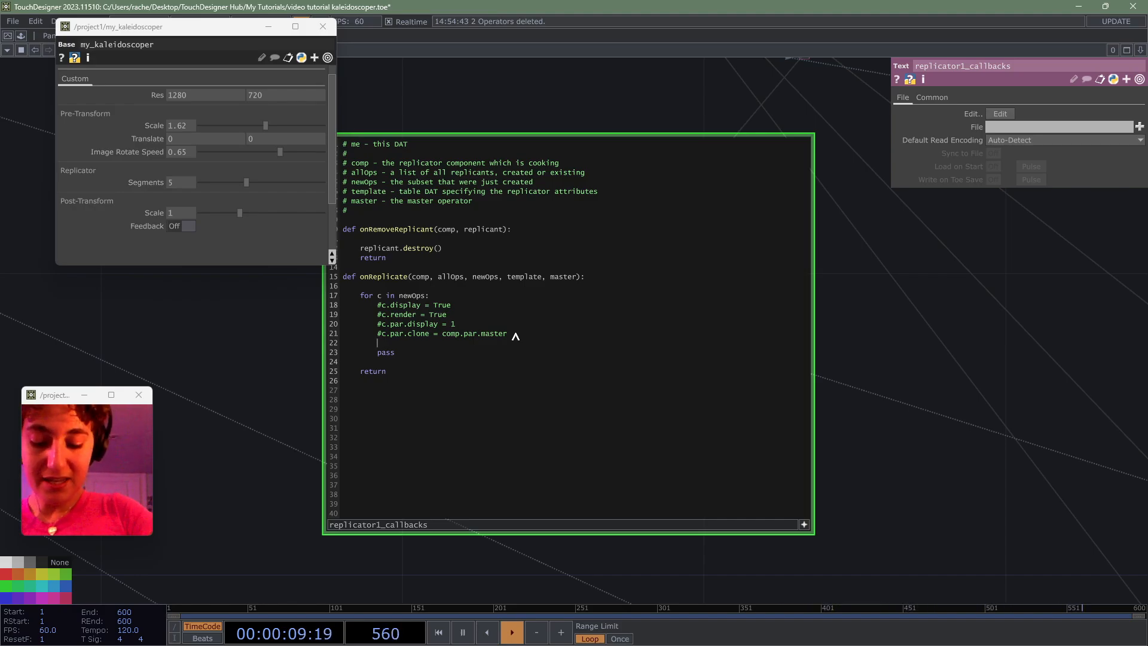
text(c.)
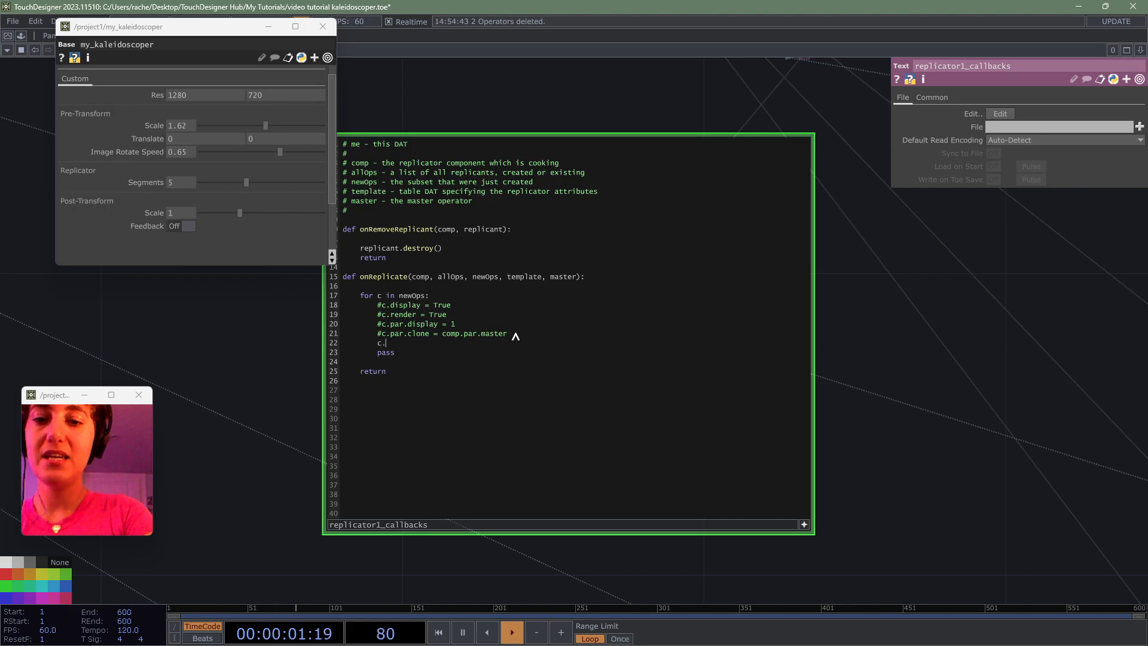
text(outputConnectors[0].connect)
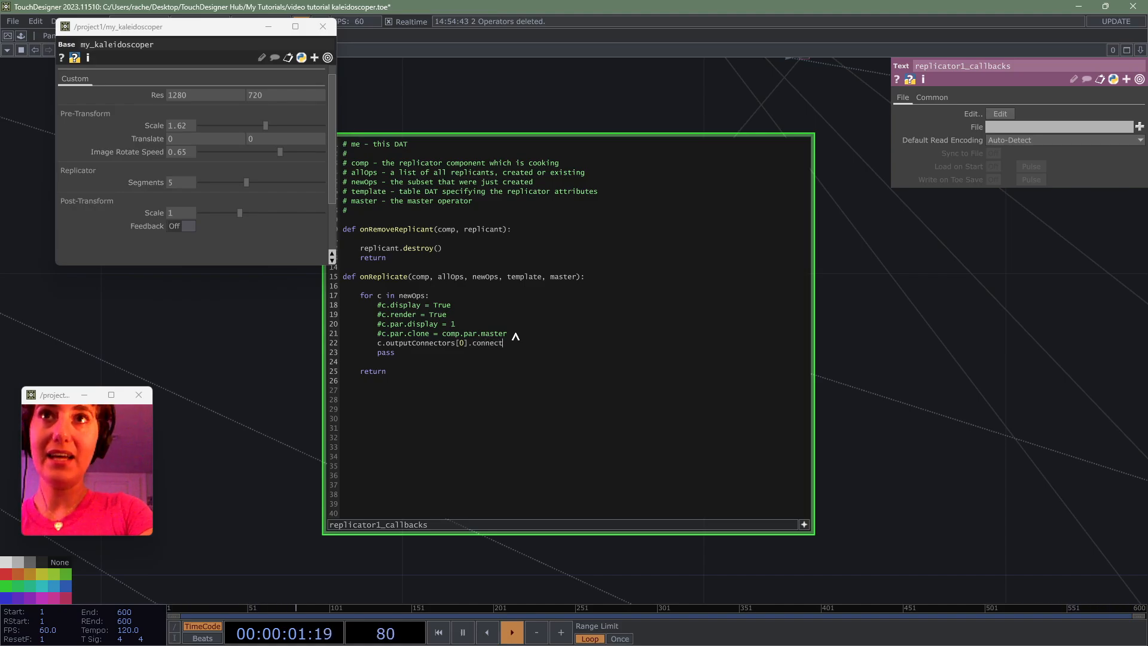
text((op())
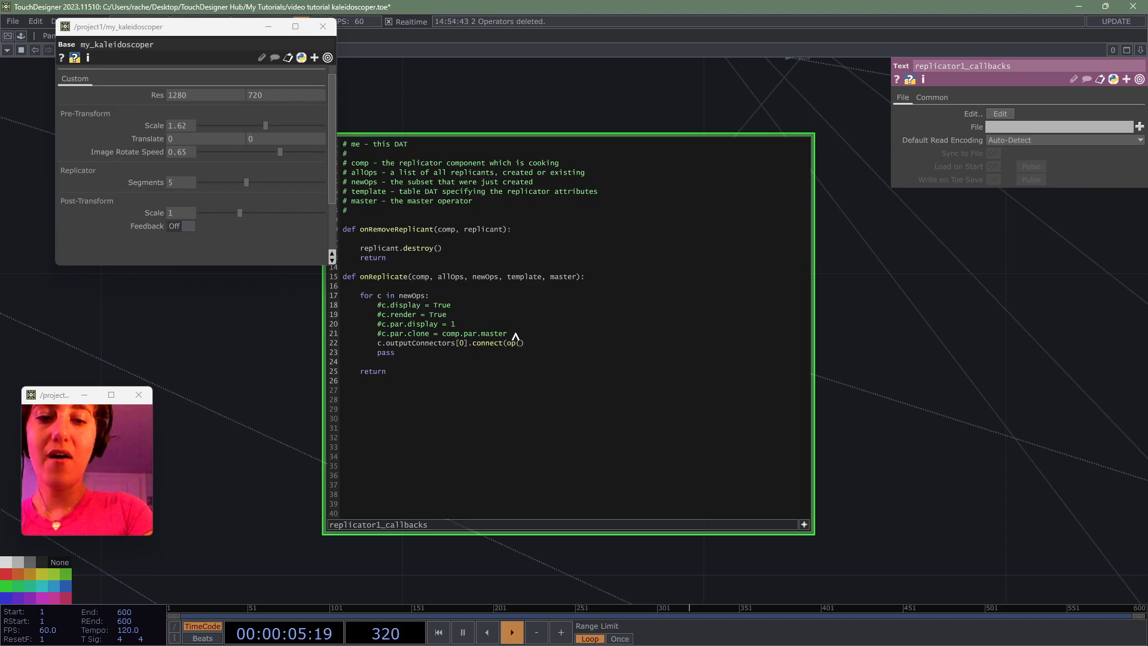
text(op('comp1)
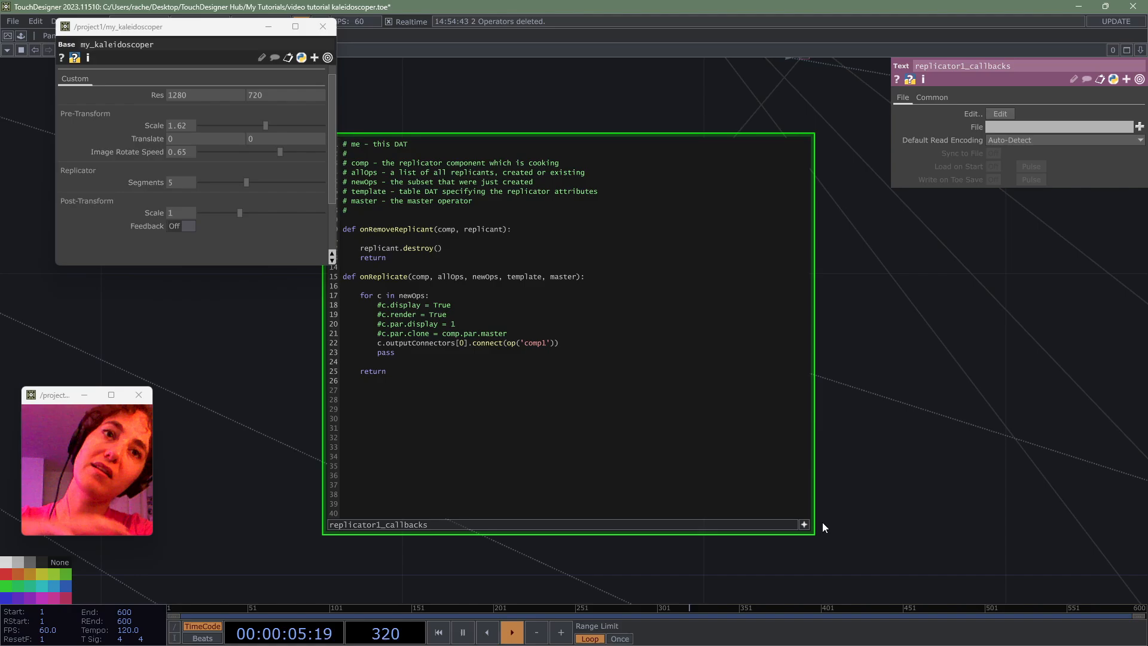
- Set Segments to 6 and check how the replicated items connect to comp2
scroll(807, 523, down, 6)
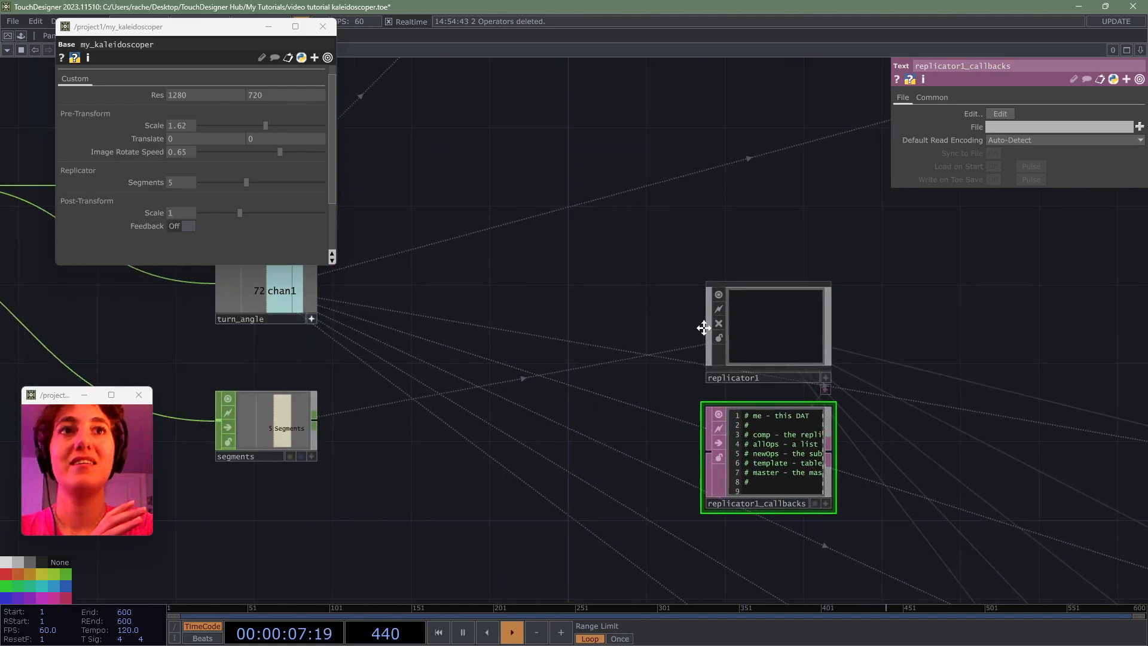
drag(704, 328, 245, 275)
scroll(755, 359, down, 5)
drag(872, 350, 696, 238)
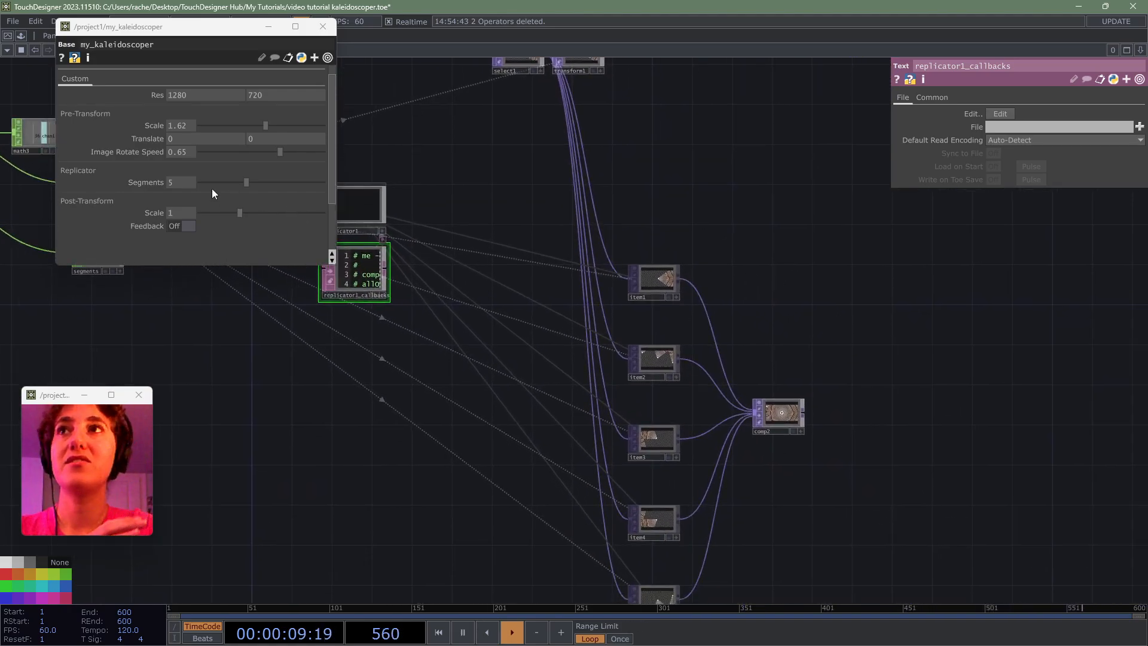
scroll(810, 349, up, 6)
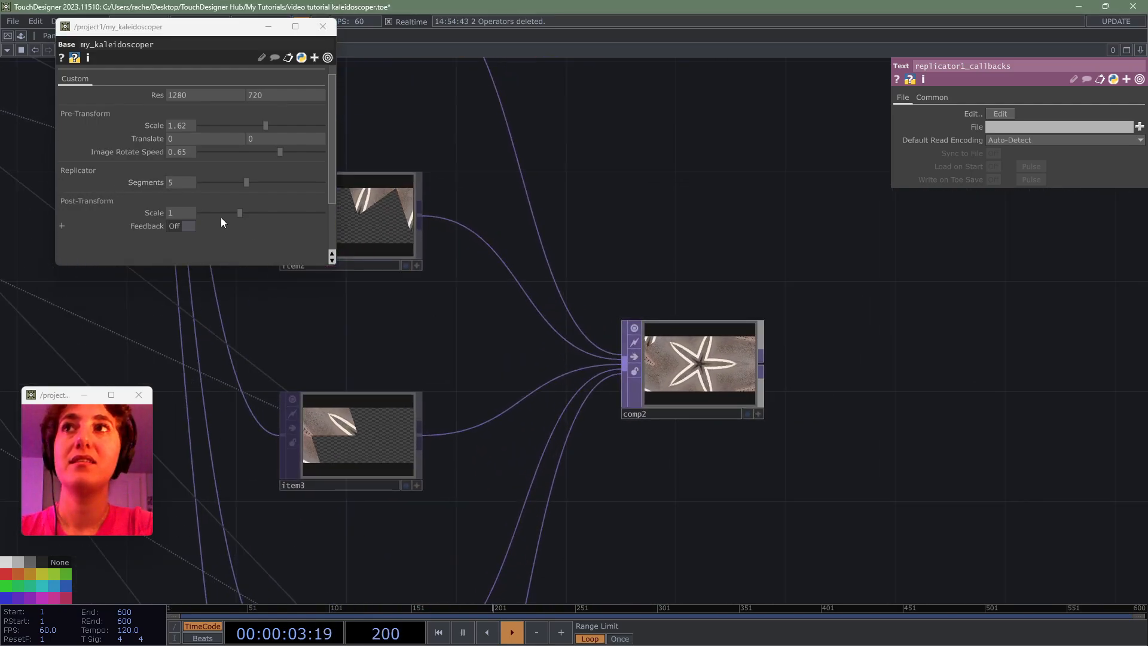
click(174, 182)
text(6)
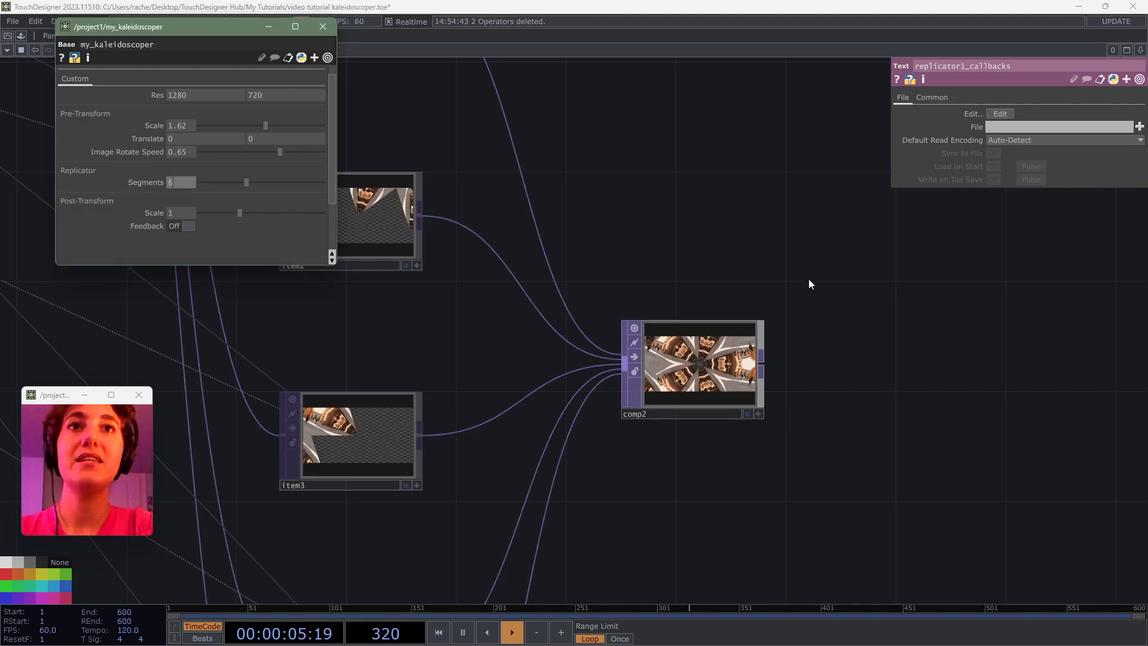
click(808, 277)
scroll(805, 313, down, 6)
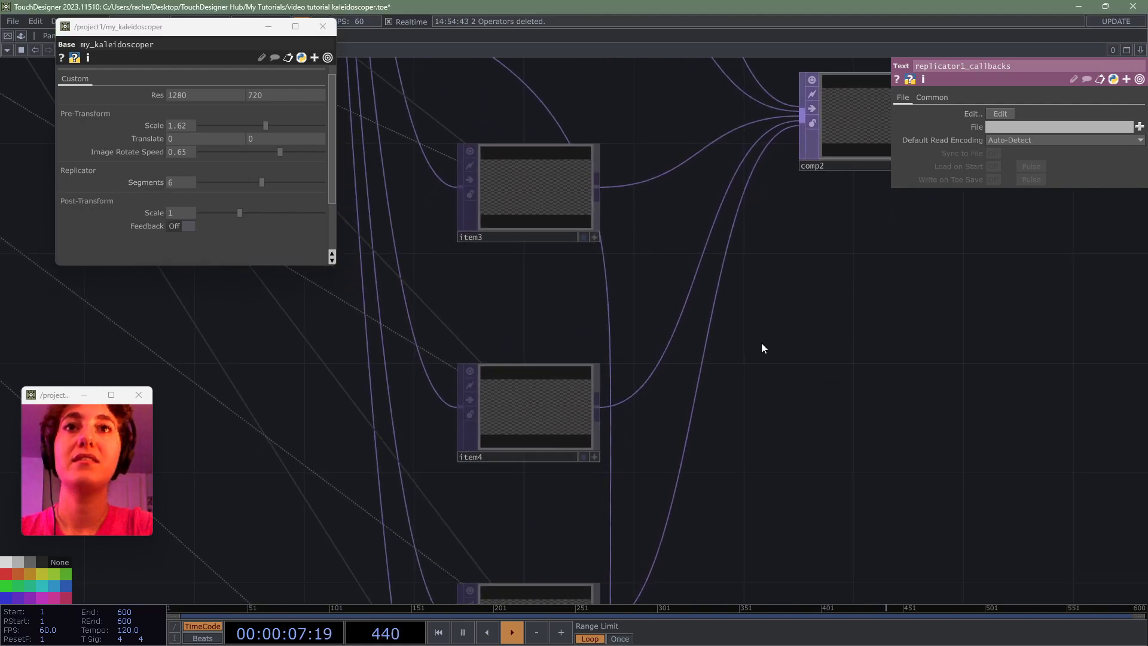
- Undo the last Segments change and retarget the connect line in replicator1_callbacks from comp1 to comp2
drag(326, 364, 343, 434)
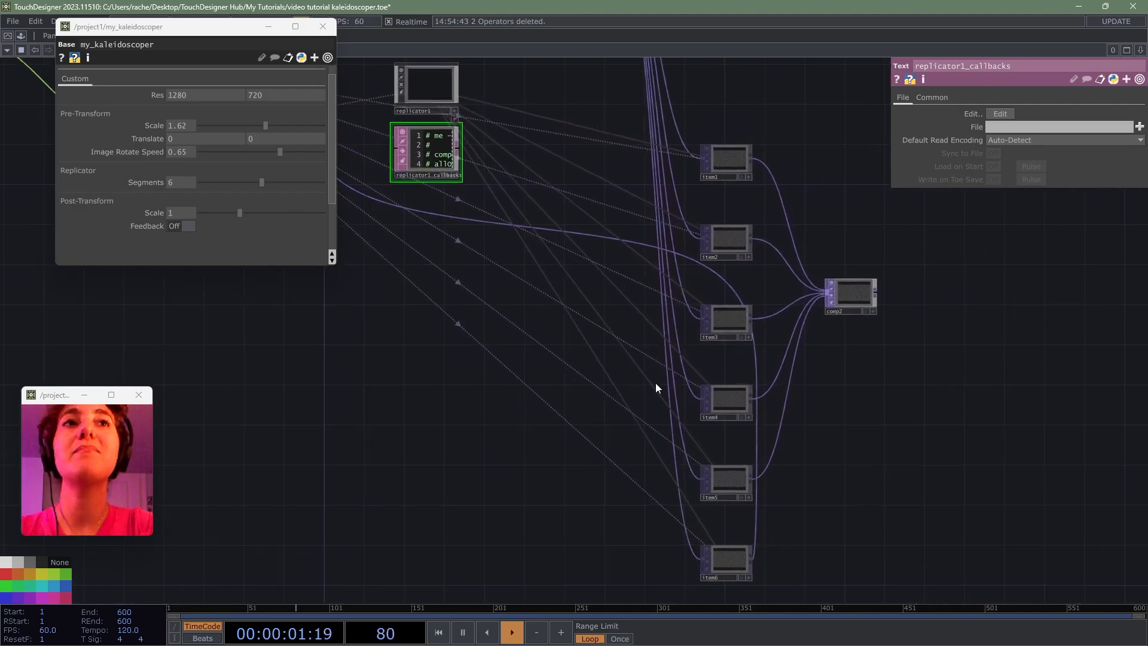
key(ctrl+z)
scroll(421, 143, up, 9)
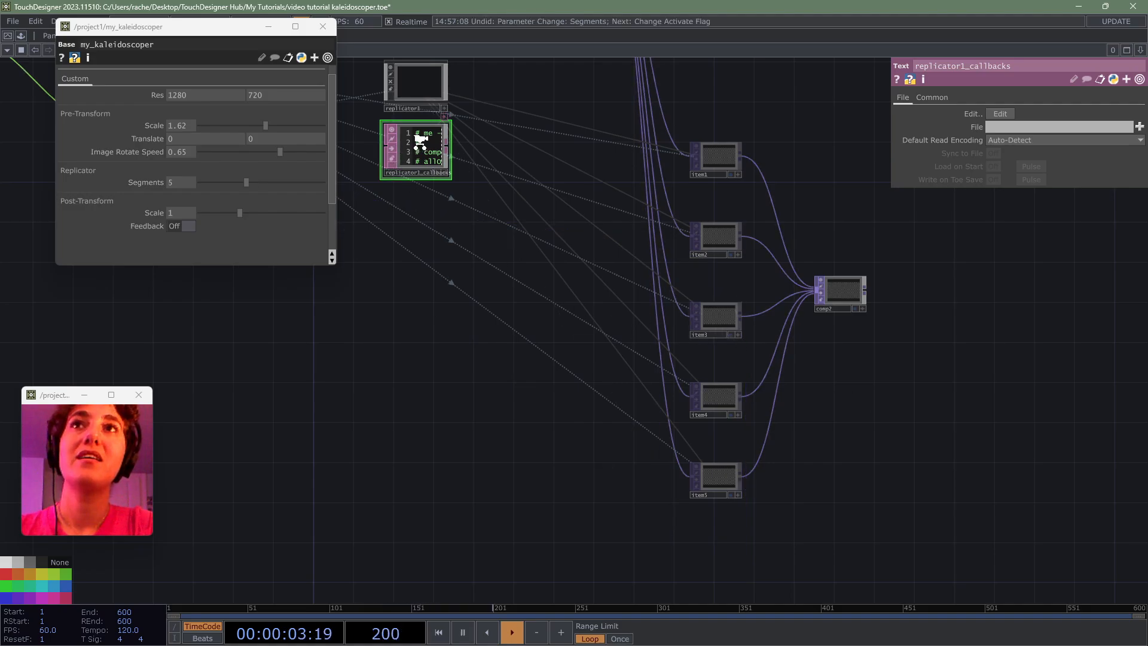
drag(570, 217, 755, 346)
scroll(754, 346, up, 1)
scroll(754, 346, up, 1)
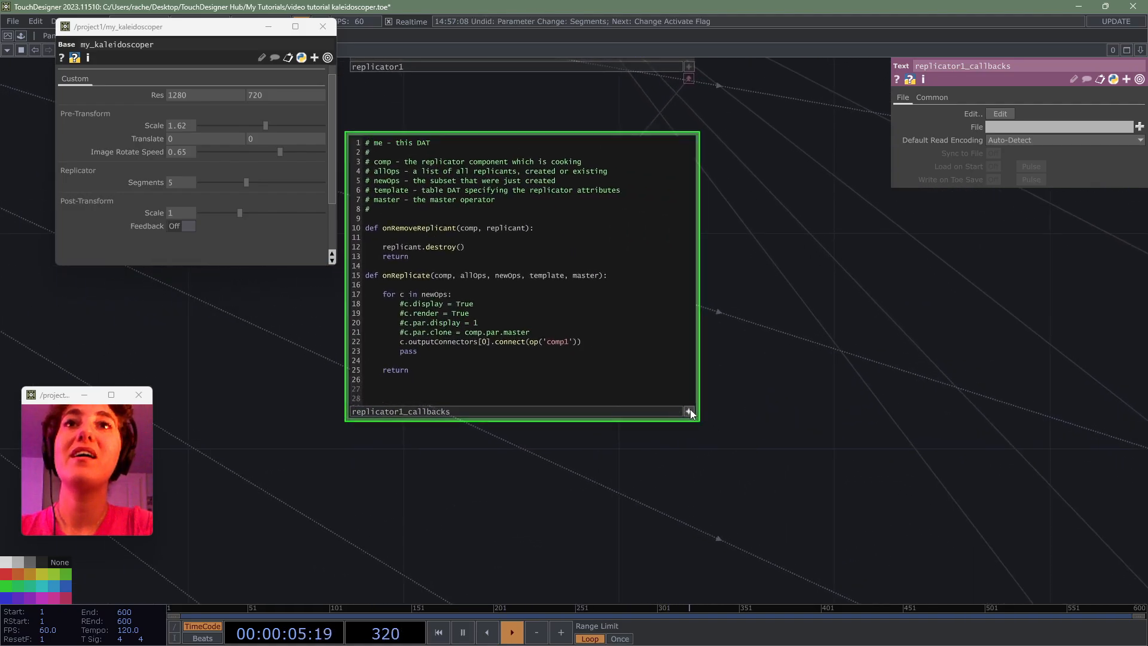
drag(565, 346, 569, 345)
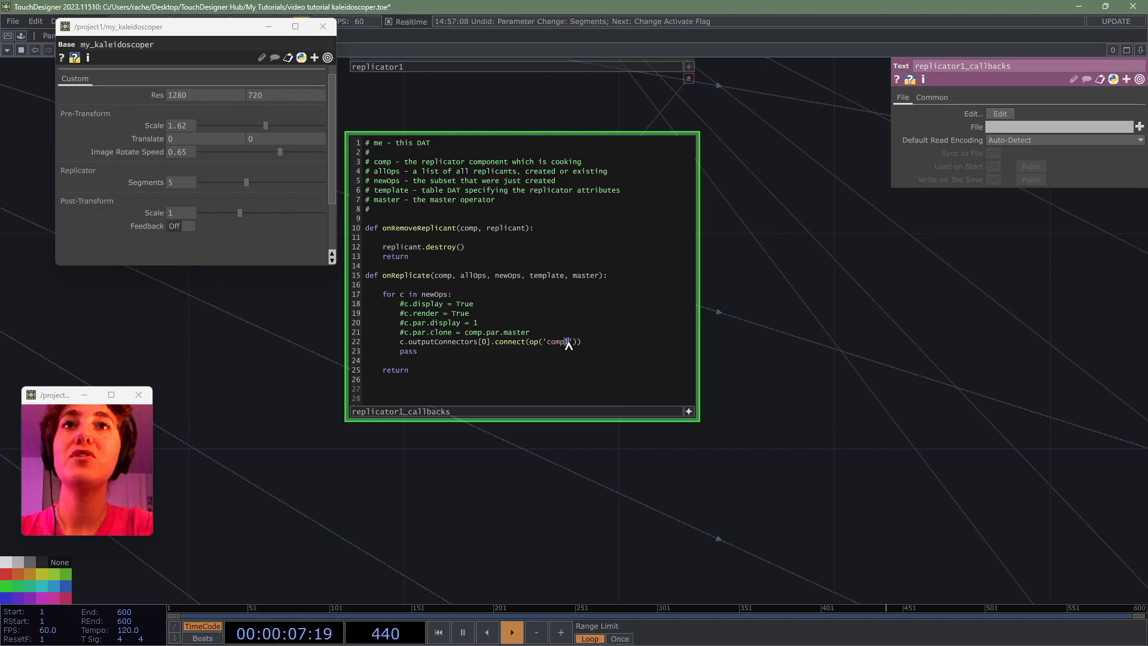
- Set Segments to 6 and check the input list of comp2
scroll(838, 357, down, 7)
drag(892, 438, 453, 306)
drag(776, 343, 727, 315)
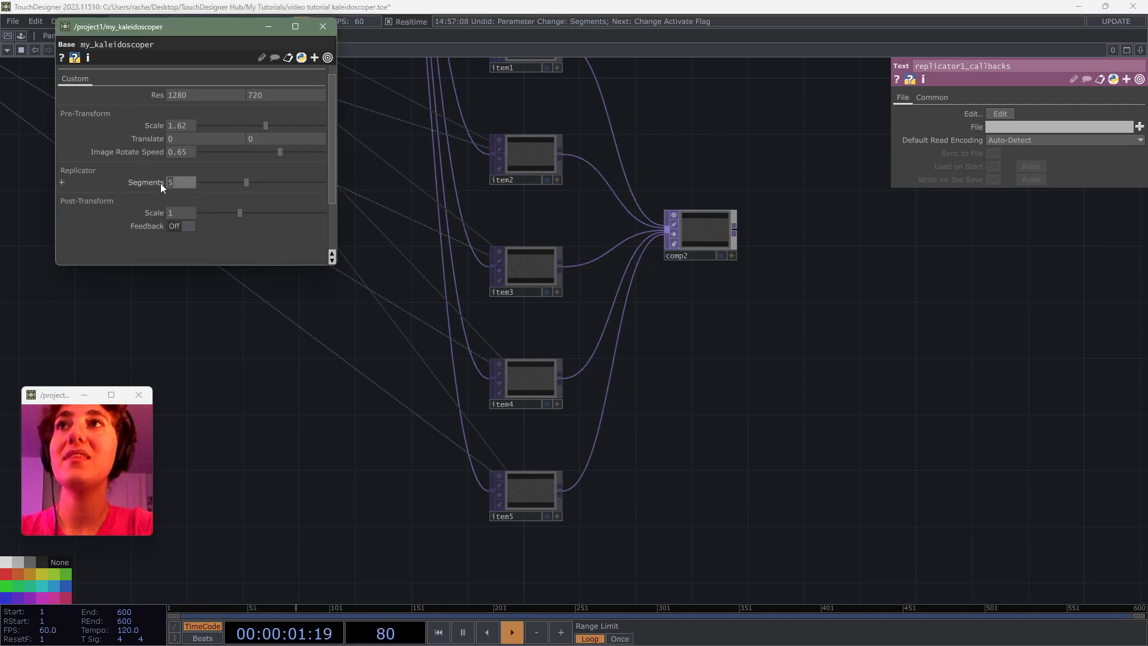
text(6)
click(754, 323)
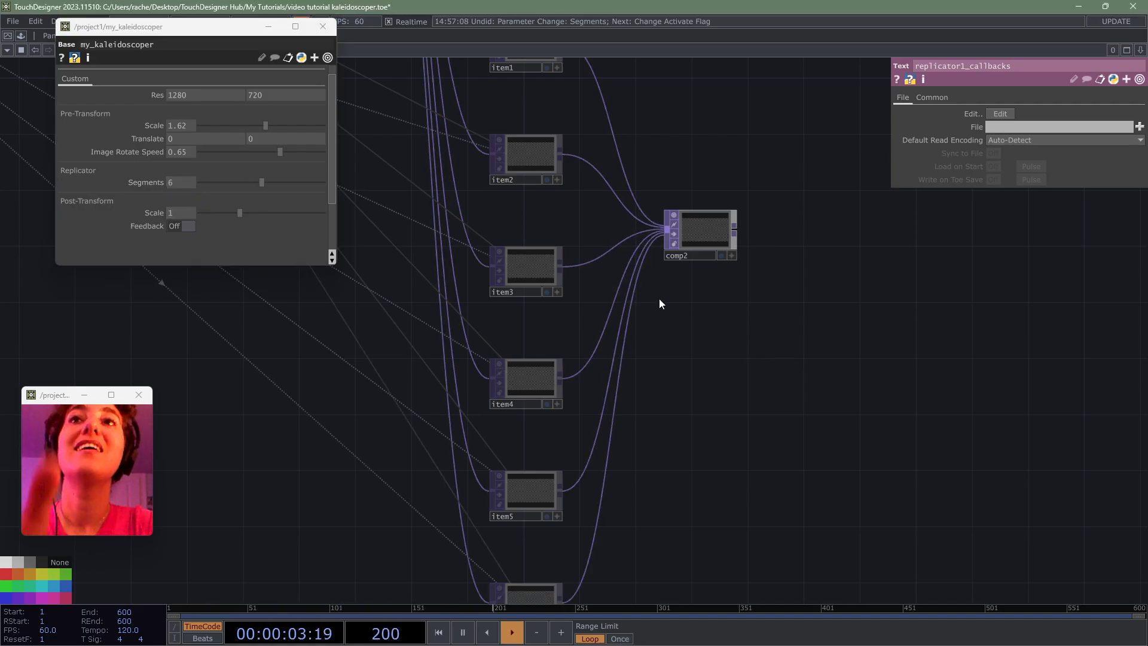
click(687, 229)
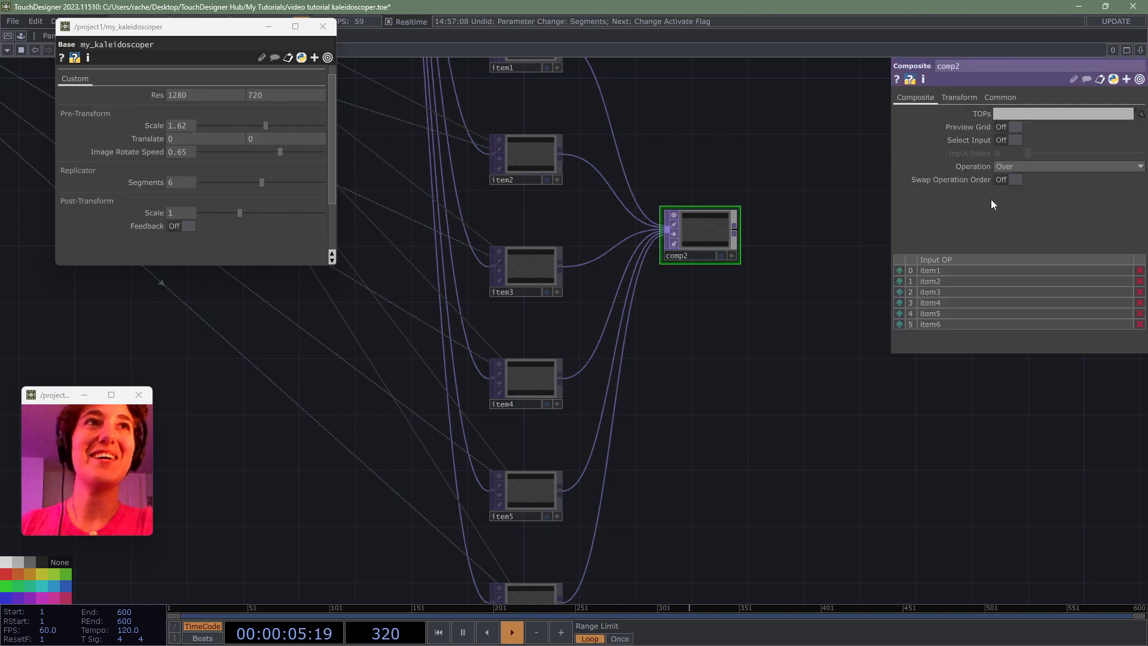
- Disconnect the wire running from select1 into comp1
scroll(728, 222, down, 5)
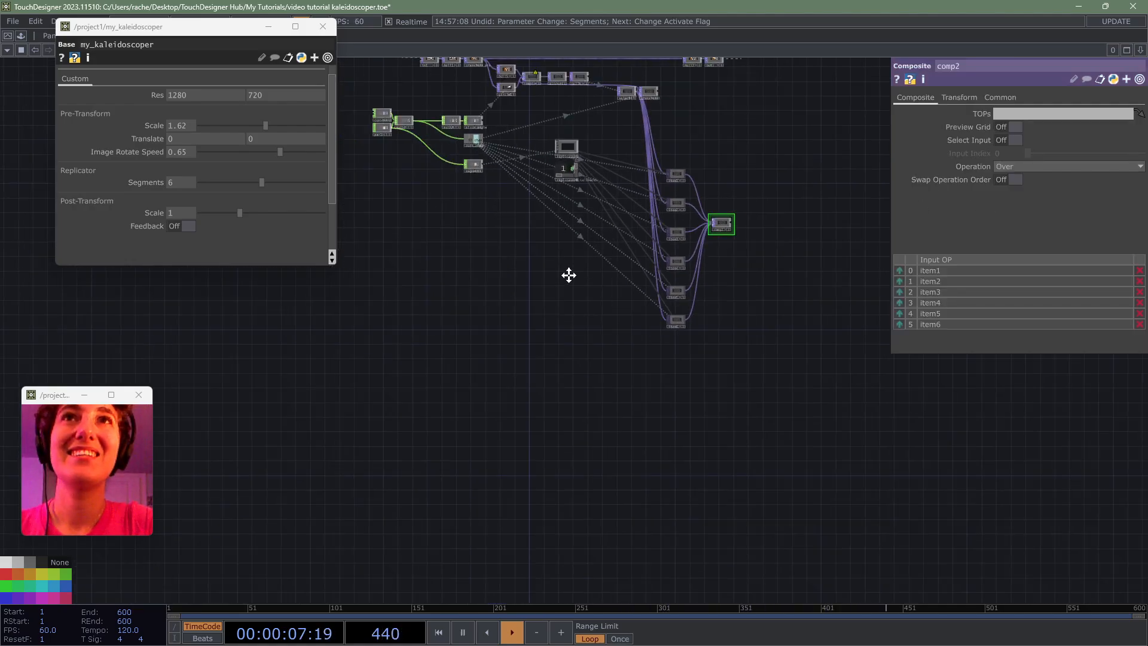
scroll(542, 260, up, 5)
click(535, 188)
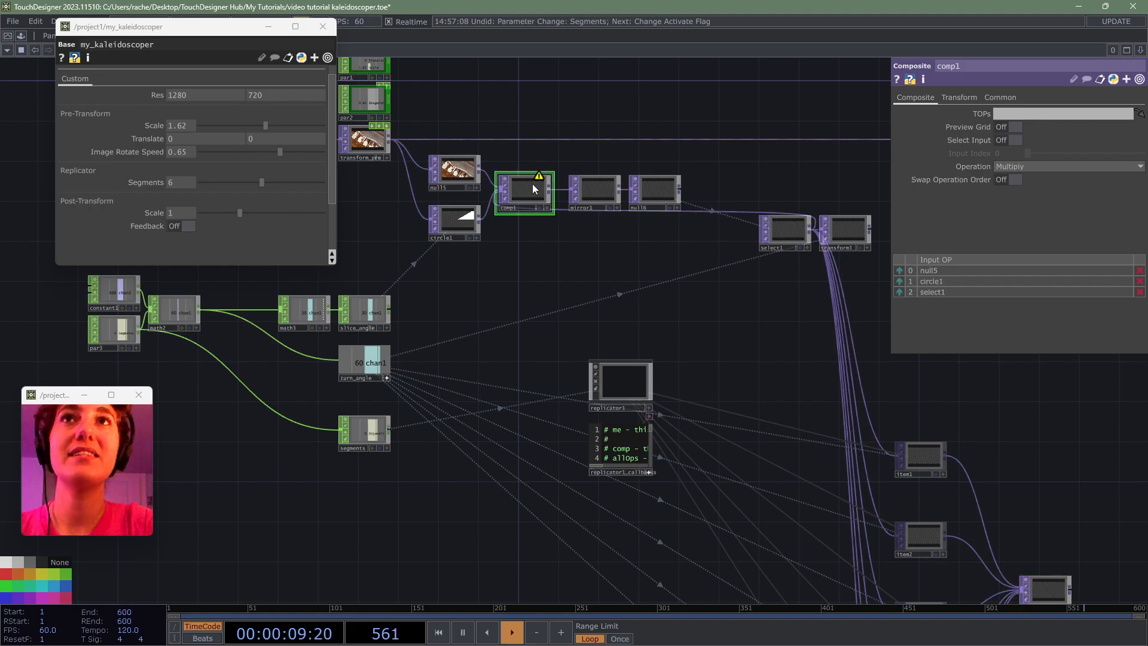
right_click(711, 211)
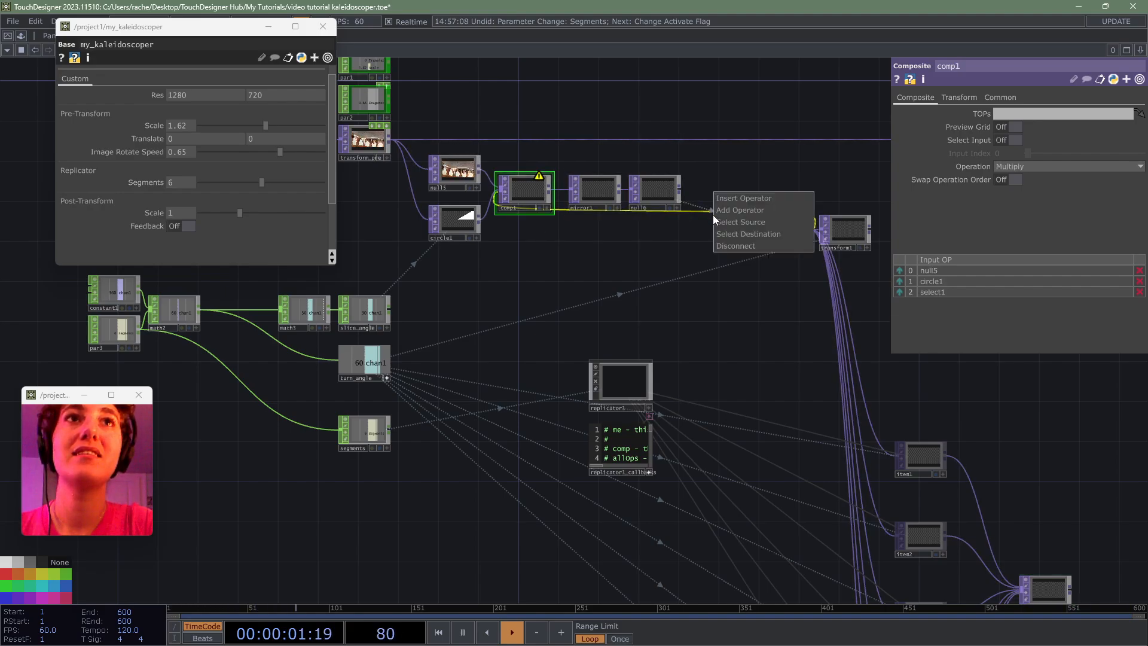
click(727, 247)
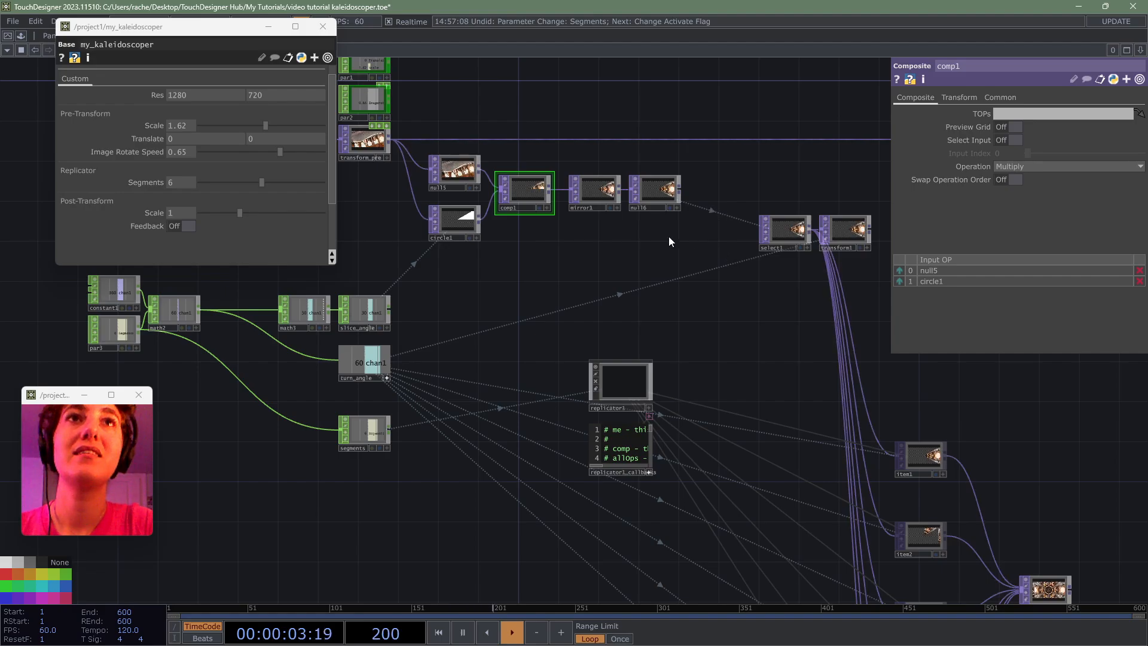
- Examine comp2's kaleidoscope output, the individual slice in item2, and the operator chain feeding them
drag(857, 483, 538, 305)
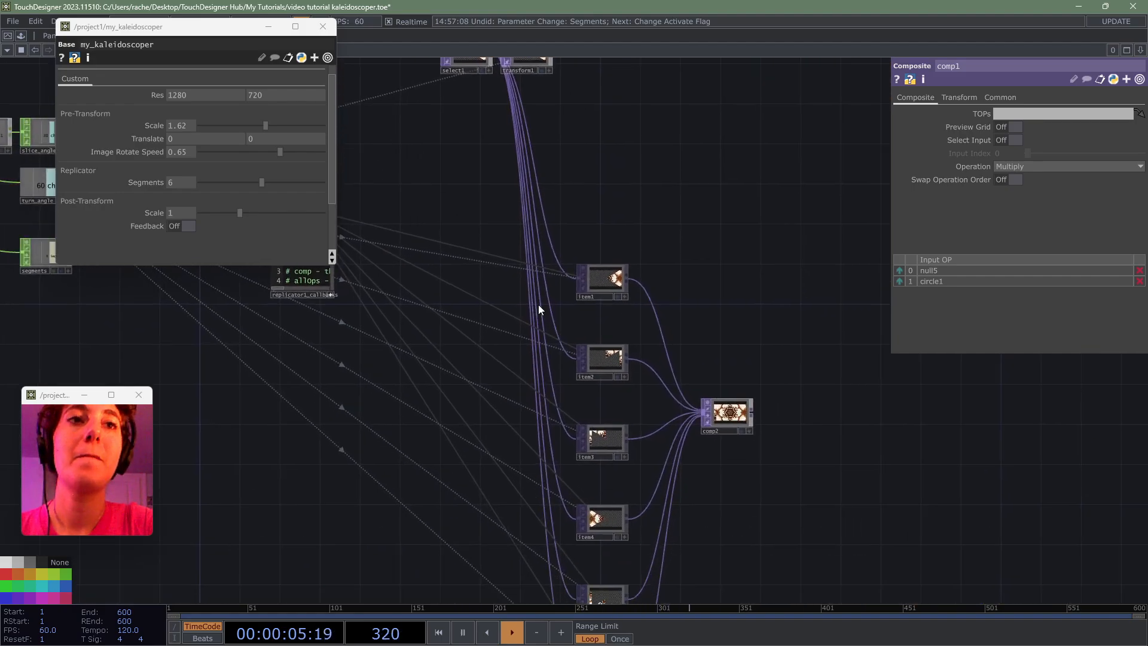
scroll(714, 415, up, 8)
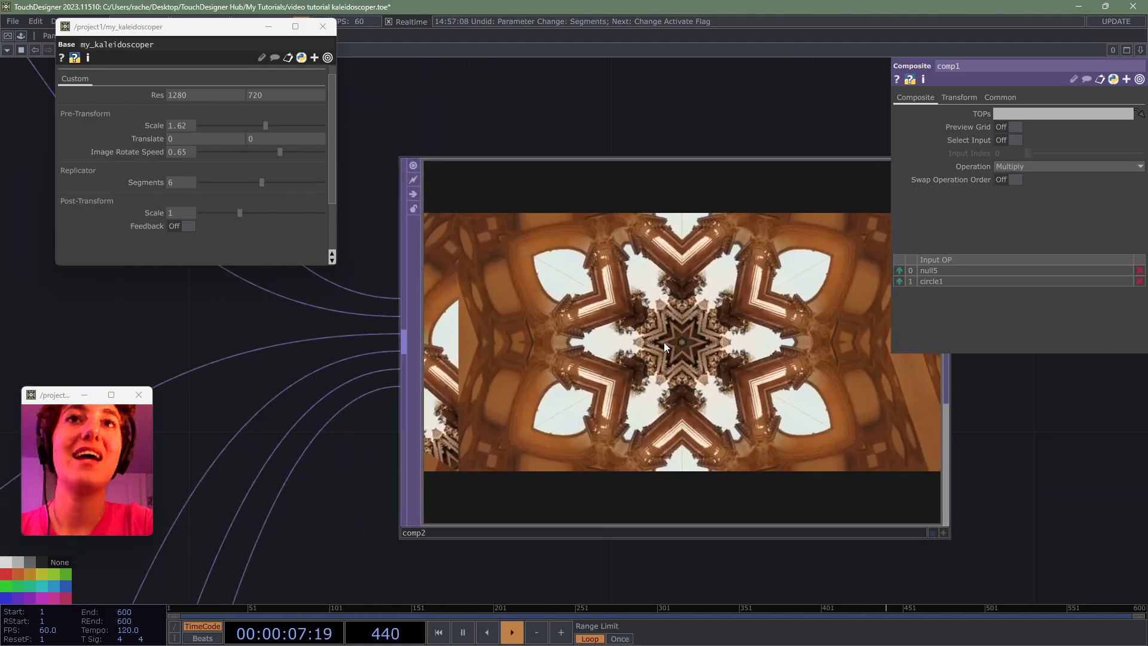
scroll(664, 342, down, 4)
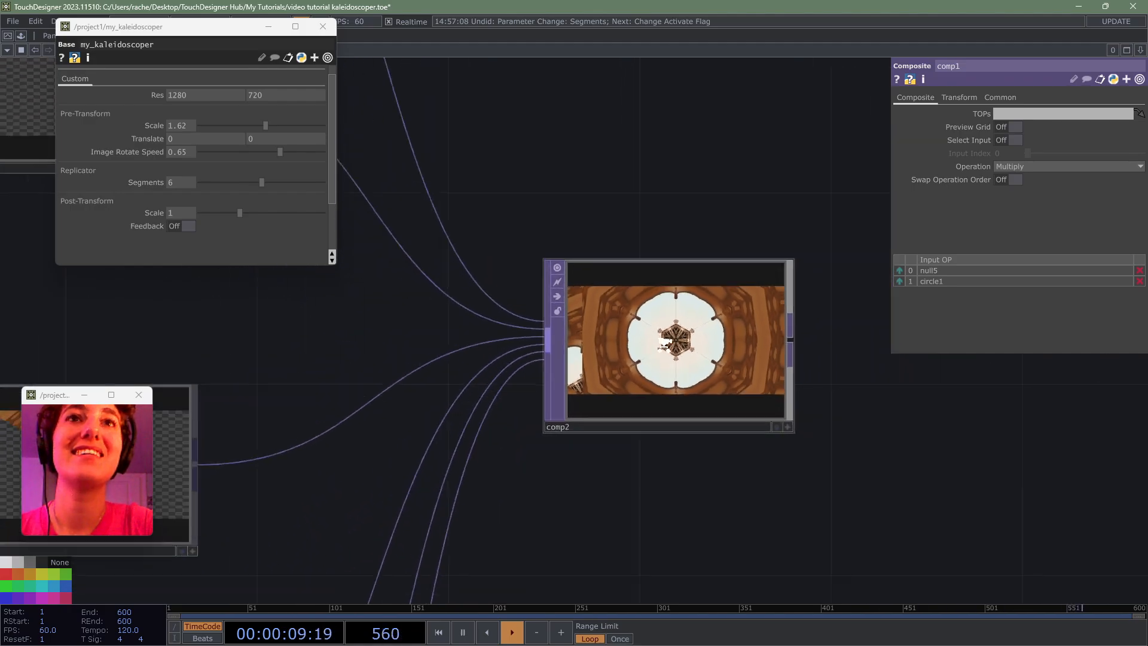
scroll(664, 342, down, 5)
drag(646, 423, 862, 359)
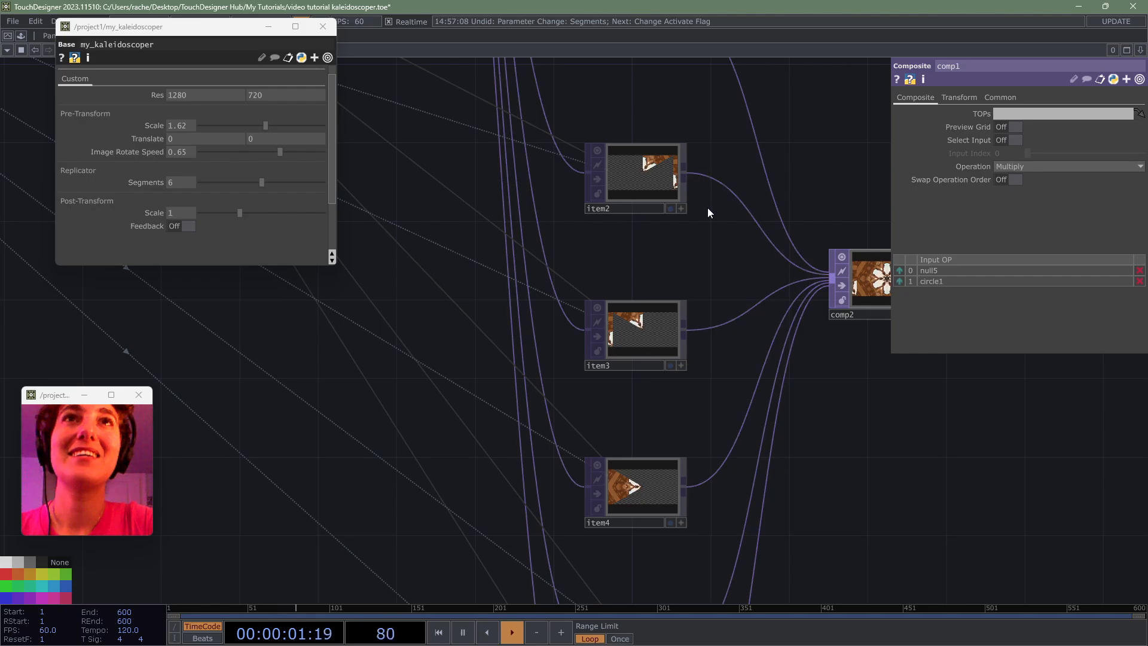
scroll(705, 210, down, 3)
scroll(684, 177, up, 8)
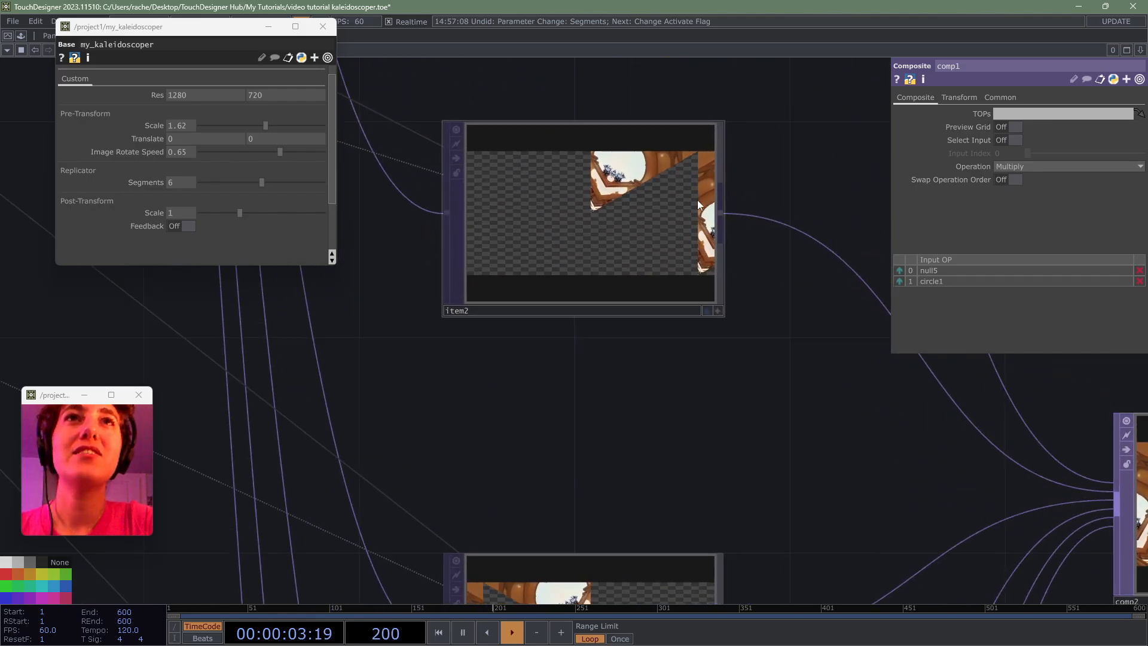
scroll(712, 239, down, 8)
drag(752, 243, 748, 431)
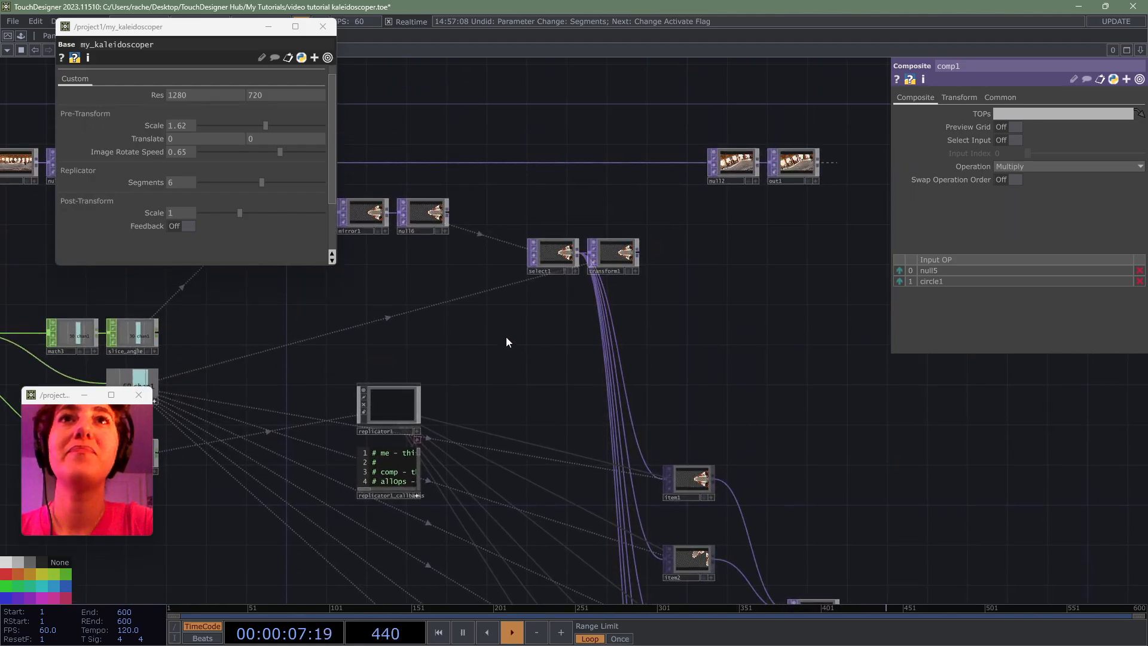
drag(429, 282, 600, 295)
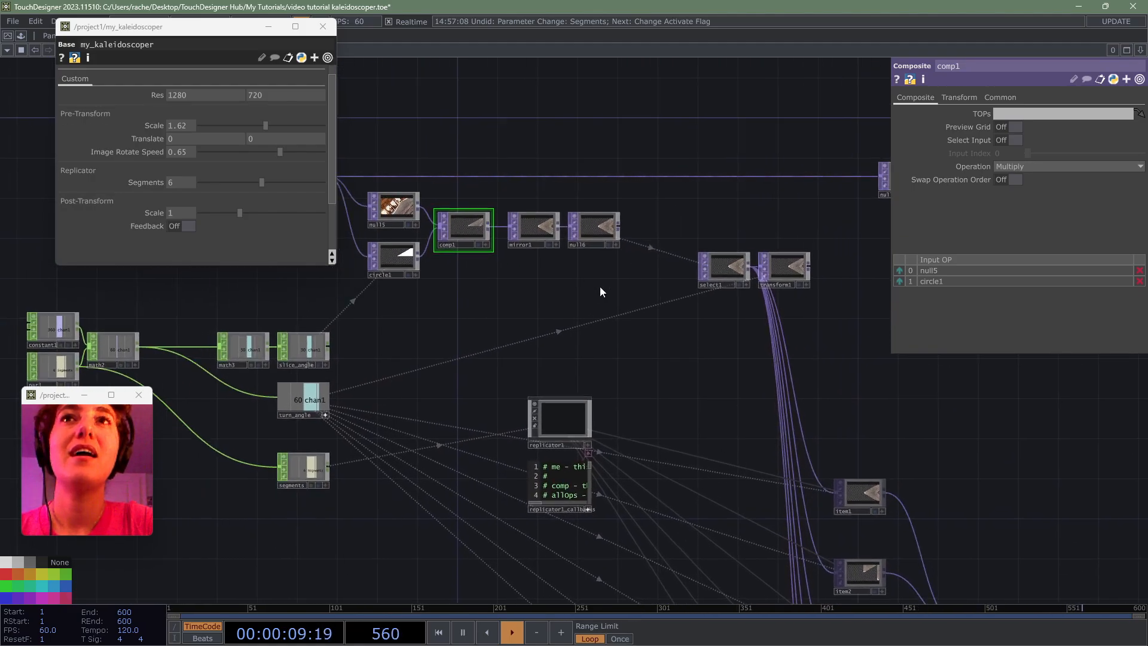
drag(878, 423, 816, 387)
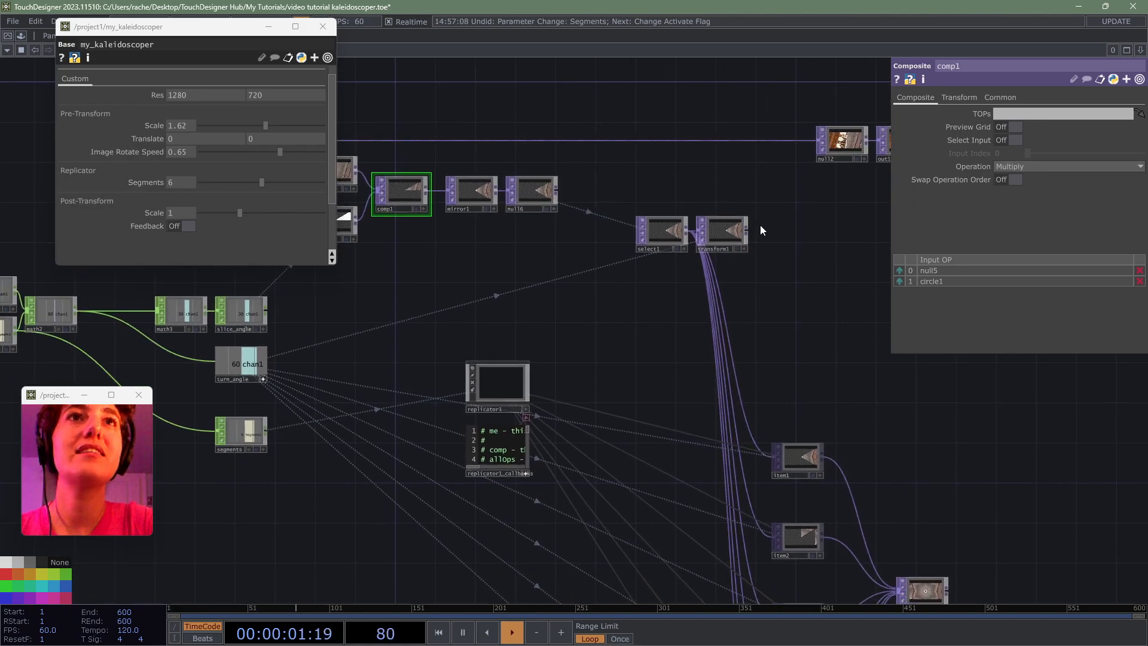
- Set the Extend mode of transform1 to Zero and recreate all of replicator1's operators
click(731, 229)
click(933, 97)
click(1031, 115)
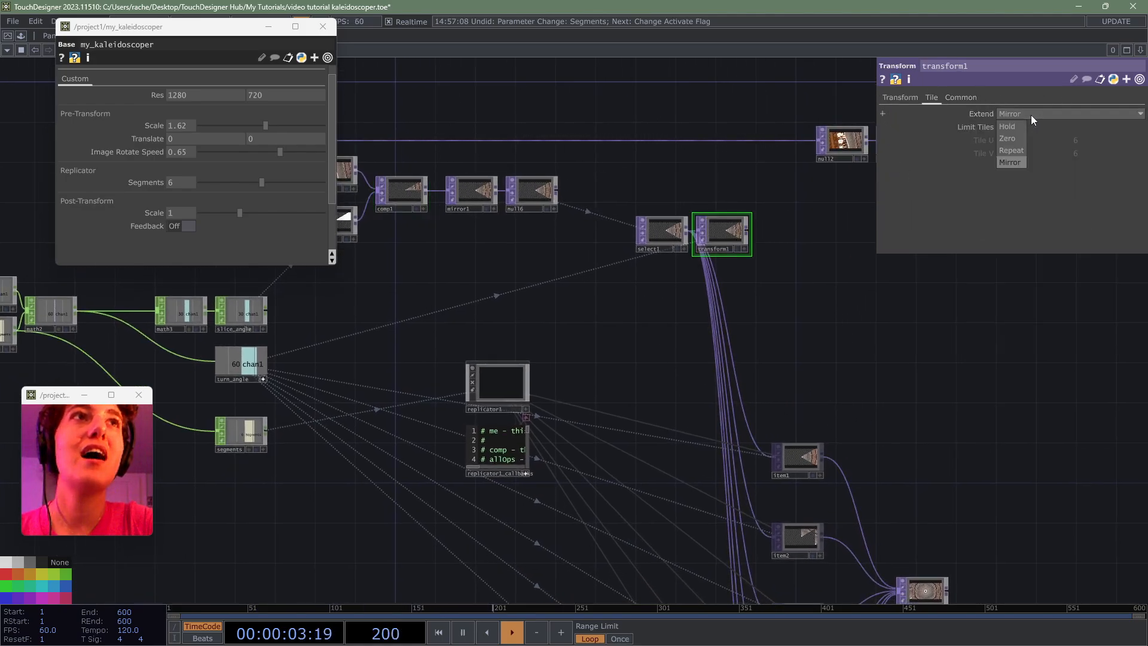
click(1010, 142)
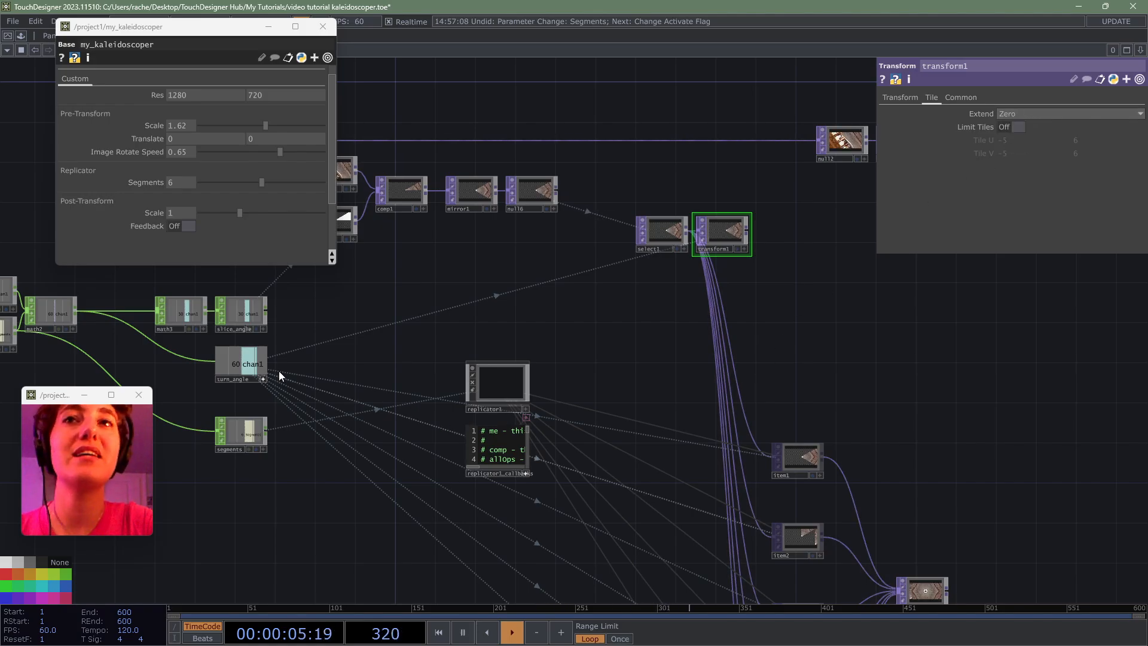
click(510, 395)
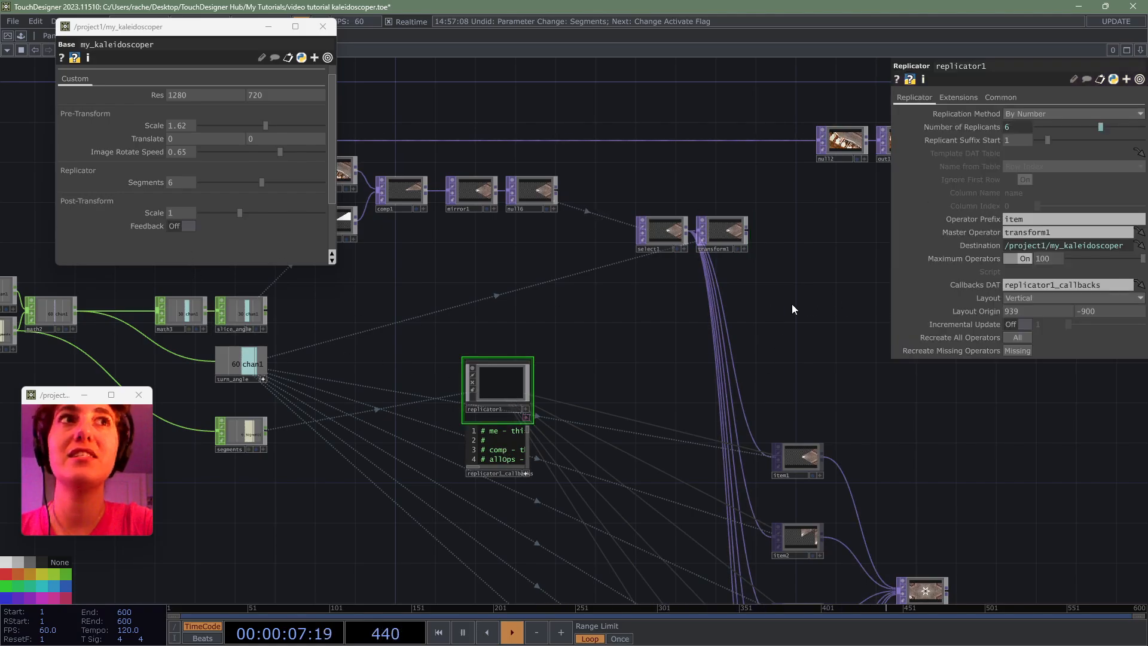
click(1018, 337)
- Move transform1 farther away from select1 to separate the wires leaving select1
drag(979, 446, 788, 167)
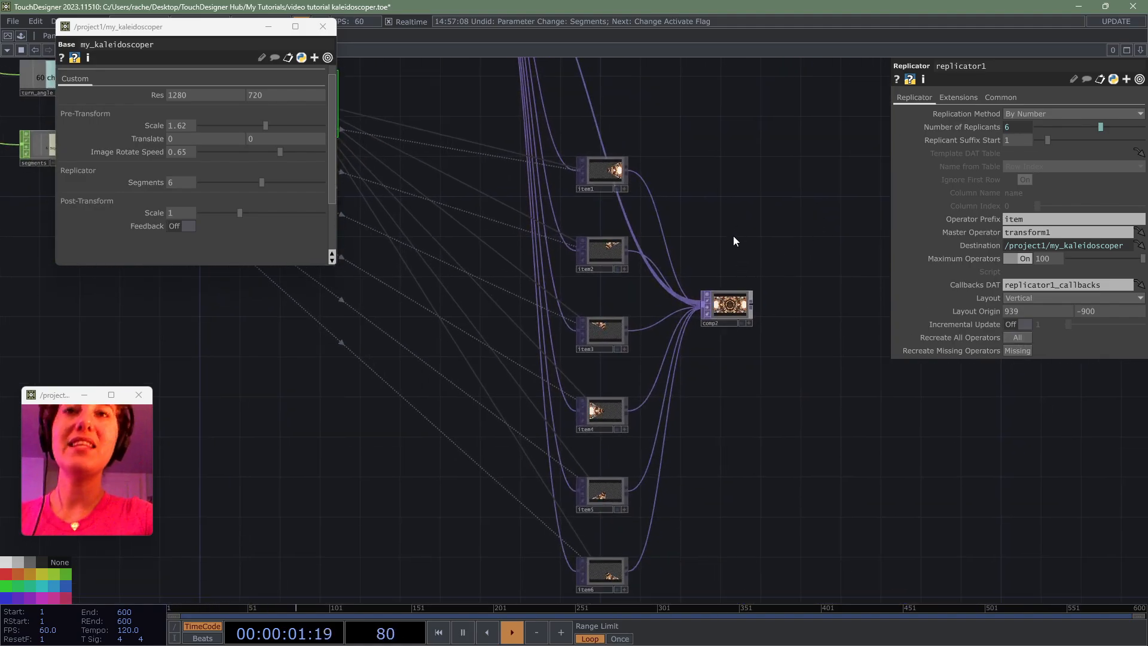
drag(645, 127, 723, 412)
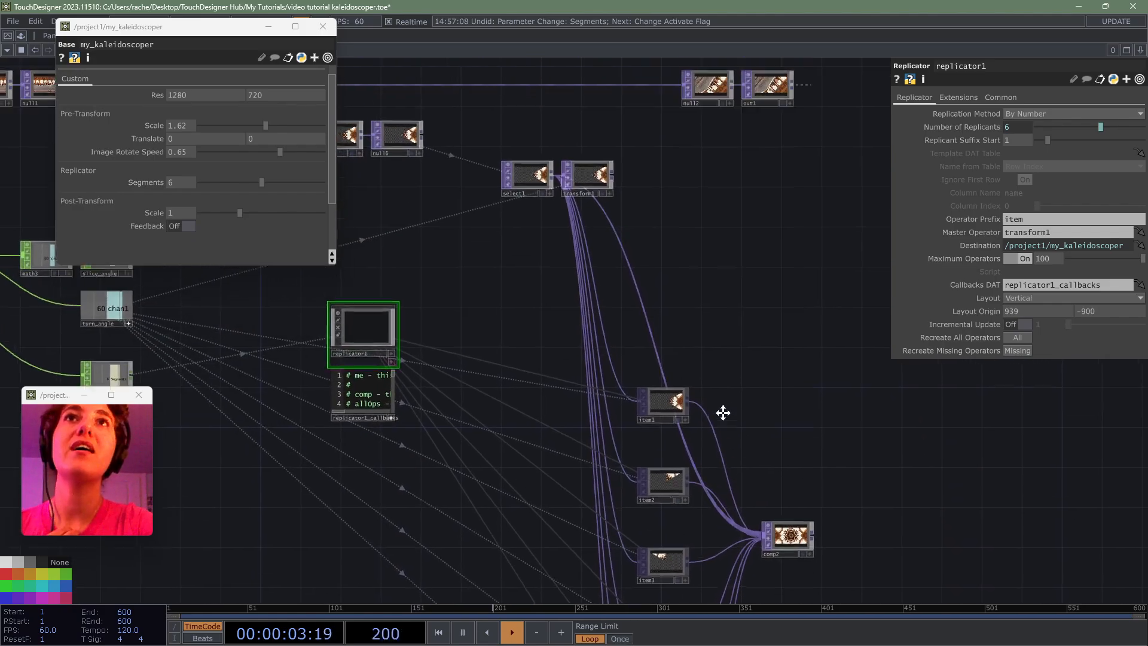
drag(598, 236, 647, 245)
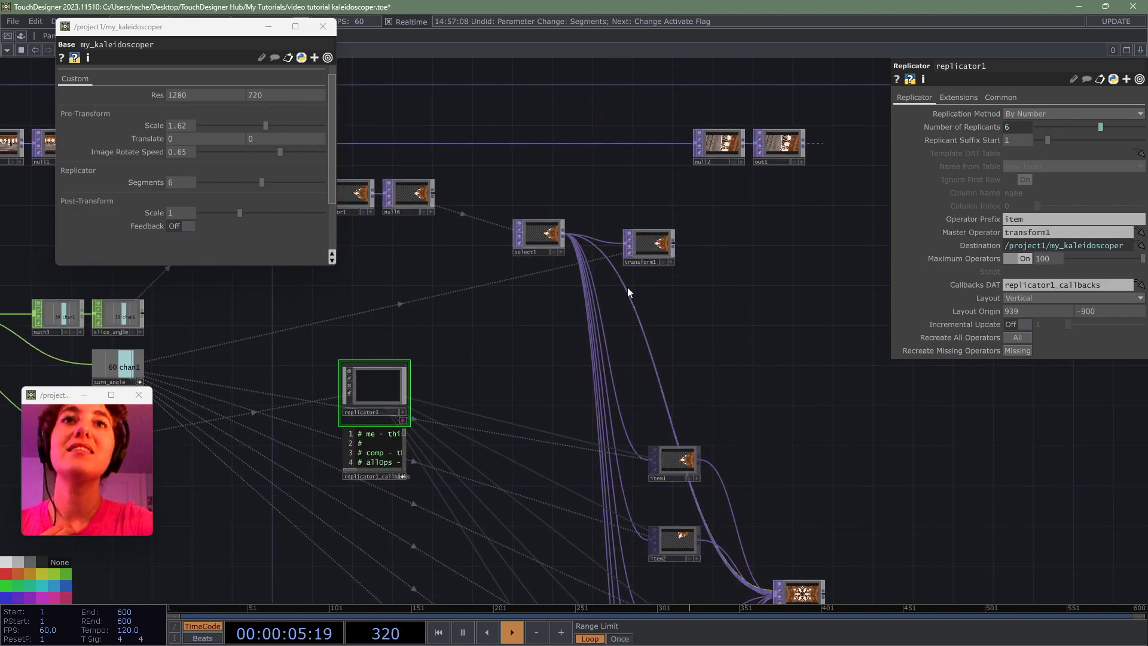
- Inspect comp2's output image closely and examine the value of the segments null
drag(820, 525, 709, 423)
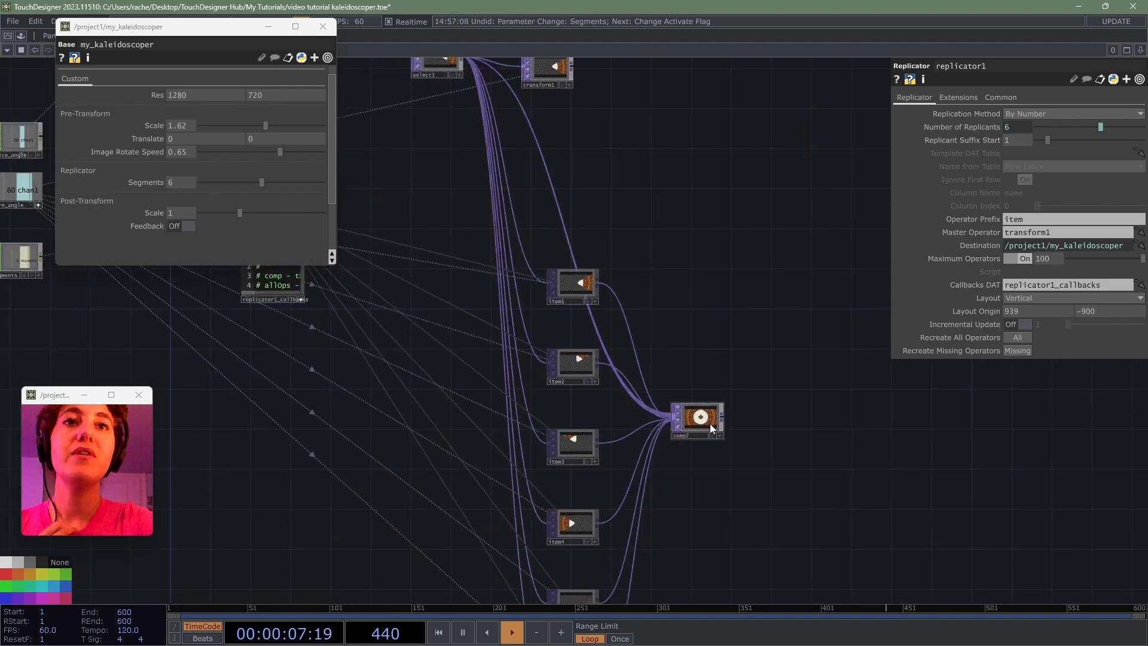
scroll(709, 423, up, 5)
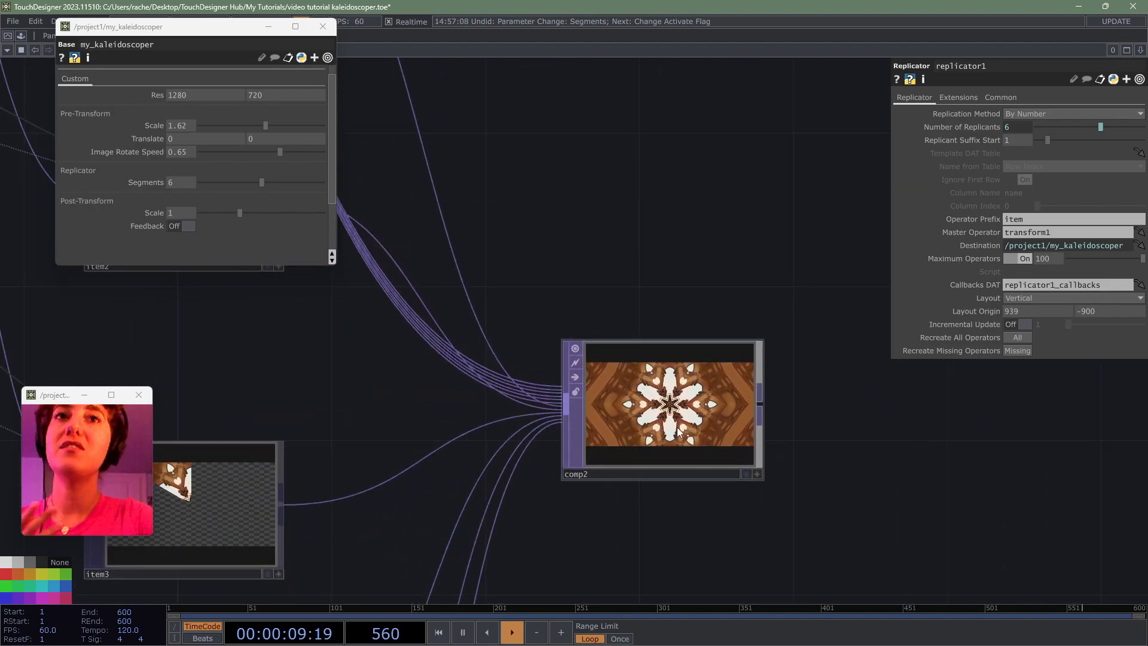
scroll(680, 425, up, 4)
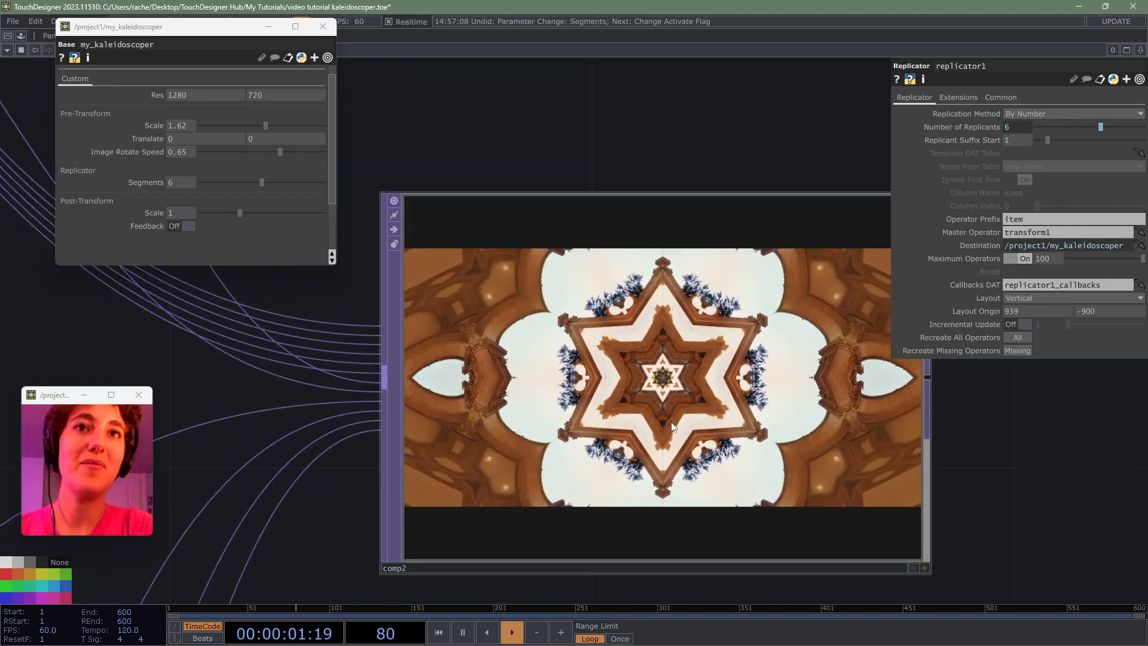
scroll(672, 427, down, 6)
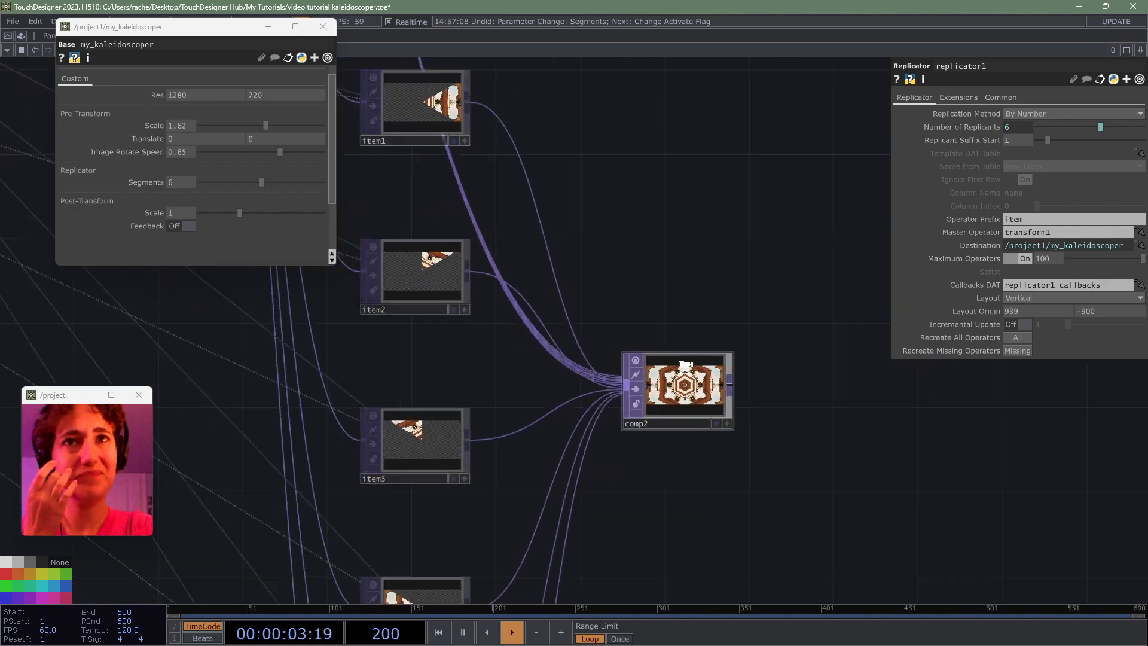
scroll(685, 365, down, 4)
drag(249, 462, 503, 468)
drag(617, 394, 748, 449)
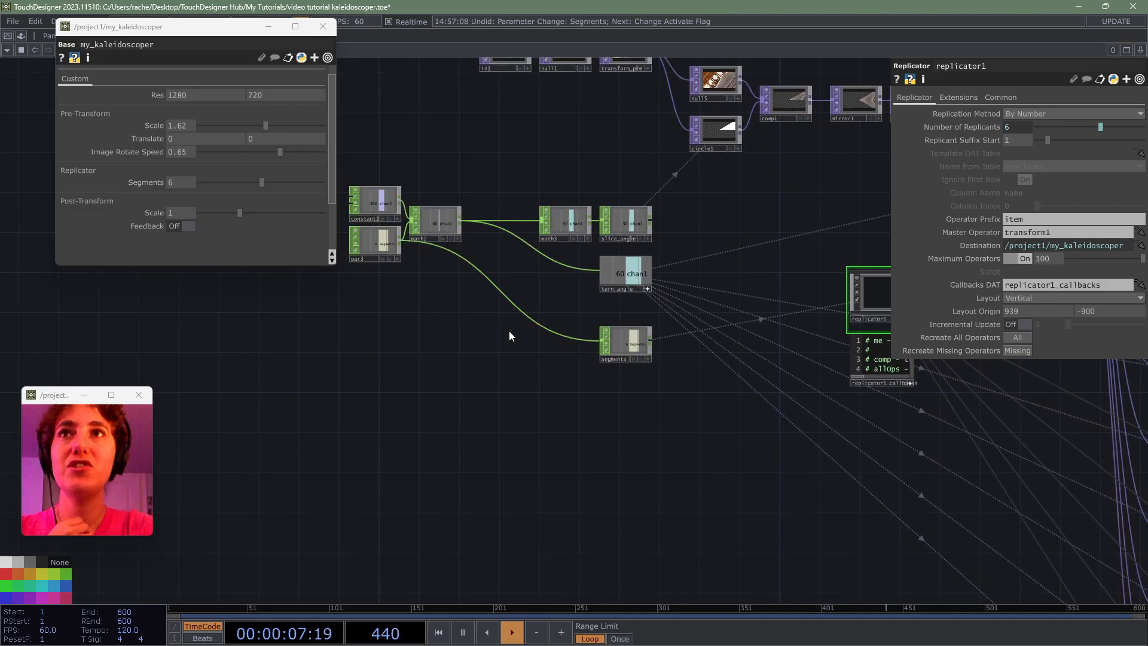
scroll(583, 375, up, 5)
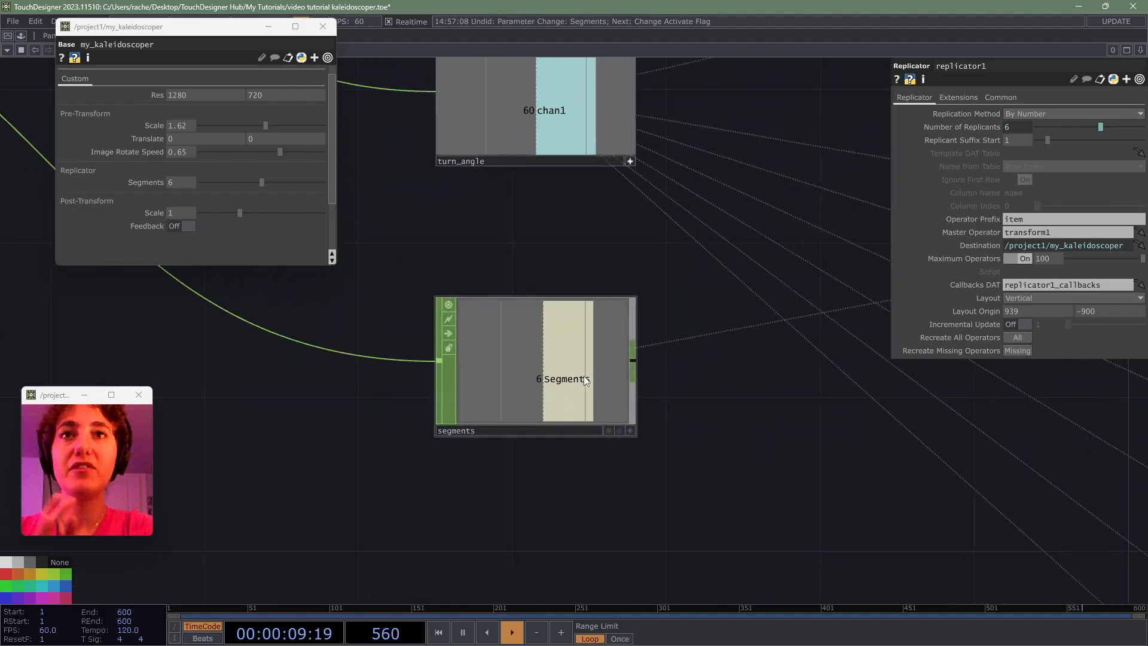
click(584, 376)
scroll(592, 379, down, 5)
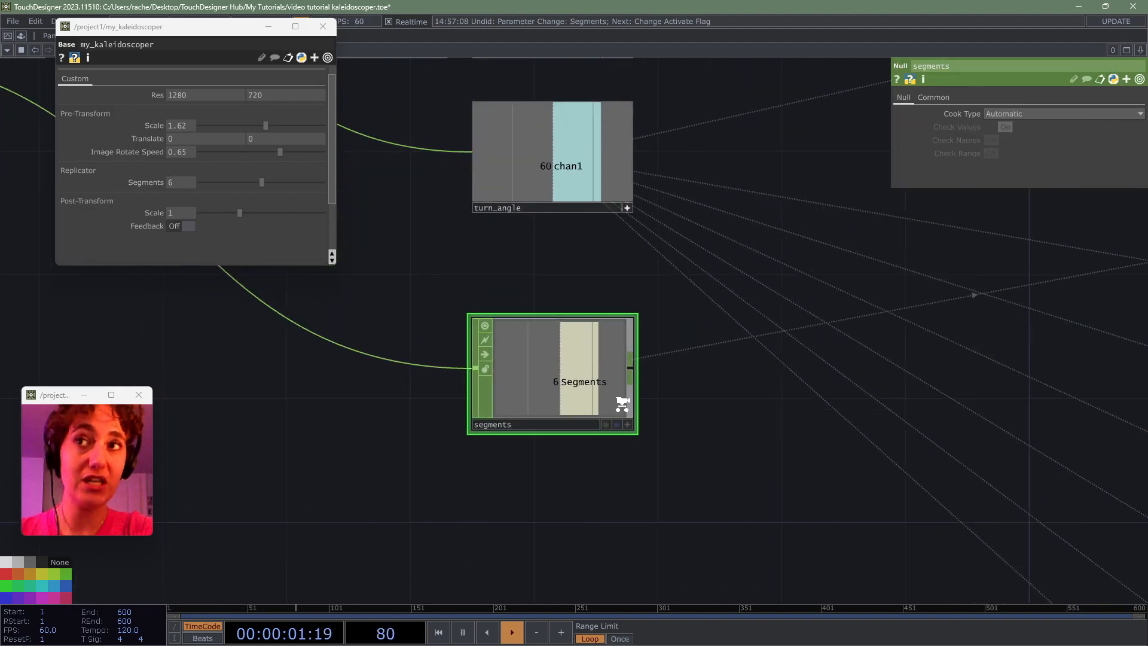
- Compare the wires entering comp2 from the replicated items with the value in the segments null
drag(843, 474, 435, 381)
drag(495, 238, 488, 220)
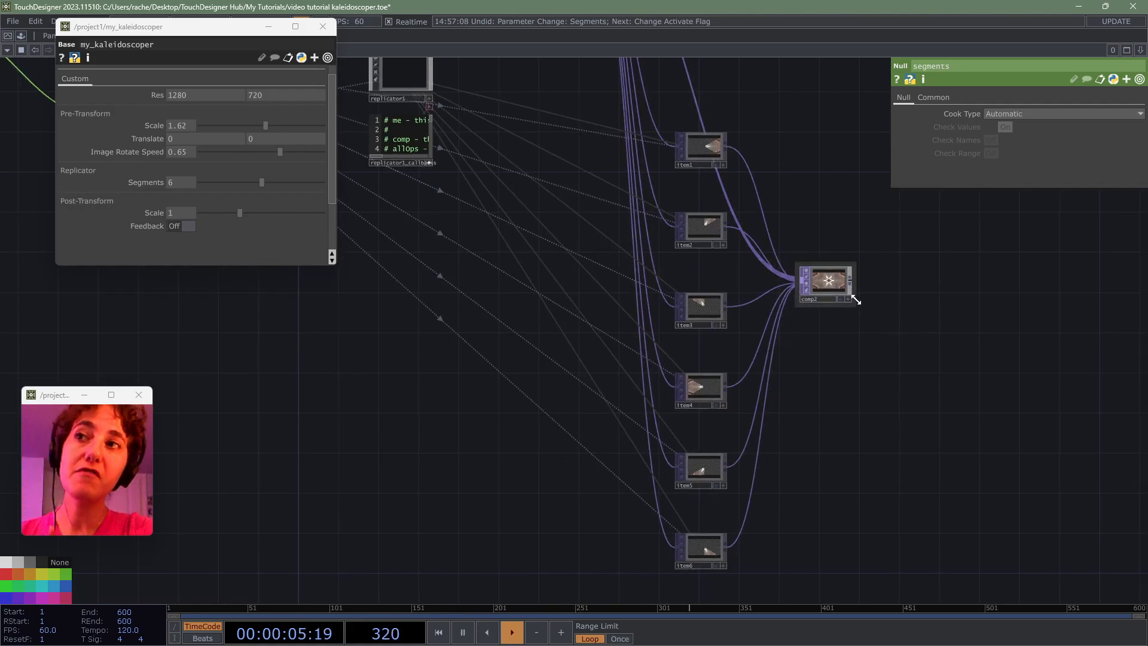
scroll(812, 267, up, 5)
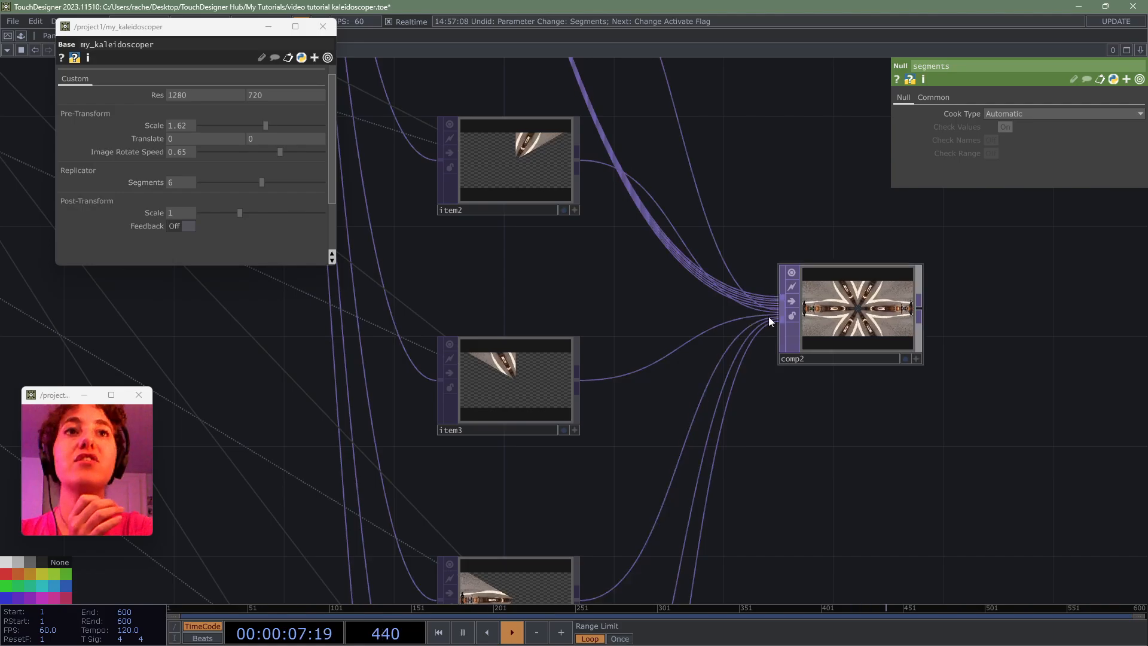
drag(467, 326, 1014, 484)
drag(604, 363, 675, 479)
drag(632, 405, 1010, 444)
drag(609, 466, 838, 530)
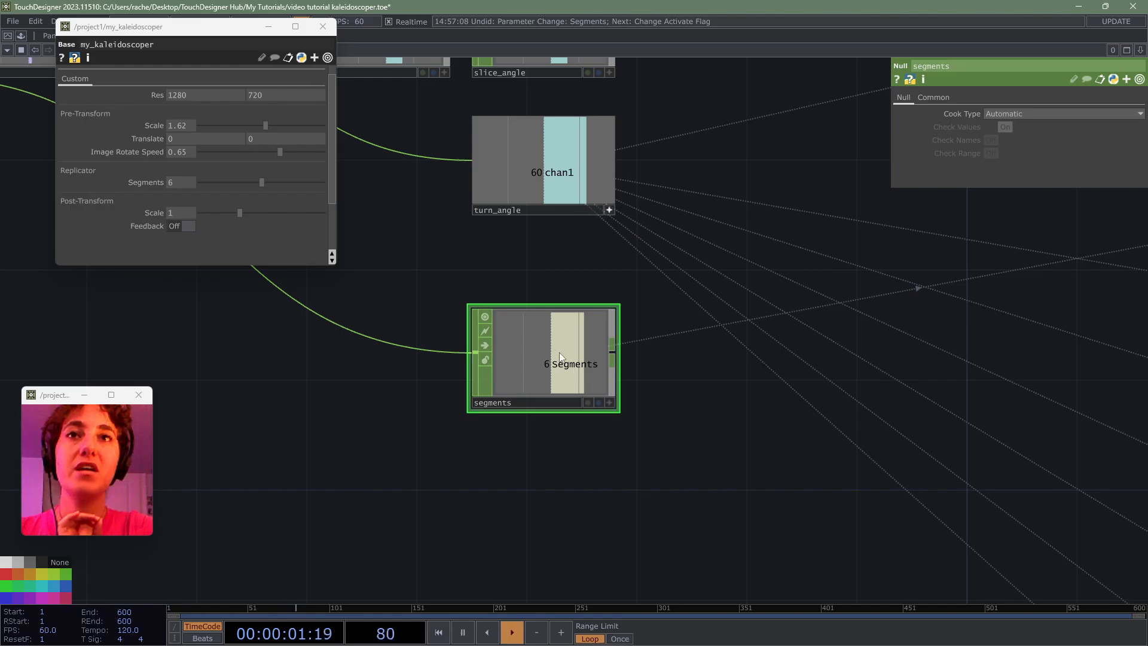
- Move the segments null aside and connect a new Null CHOP to its output
drag(553, 360, 660, 428)
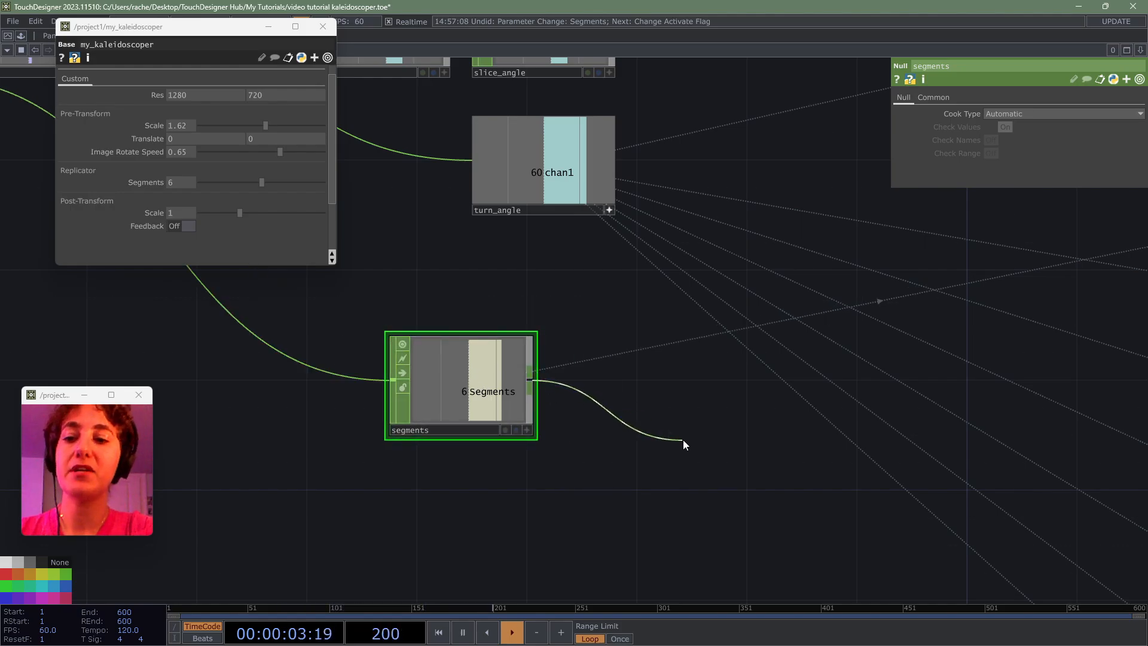
click(683, 440)
text(nu)
click(692, 429)
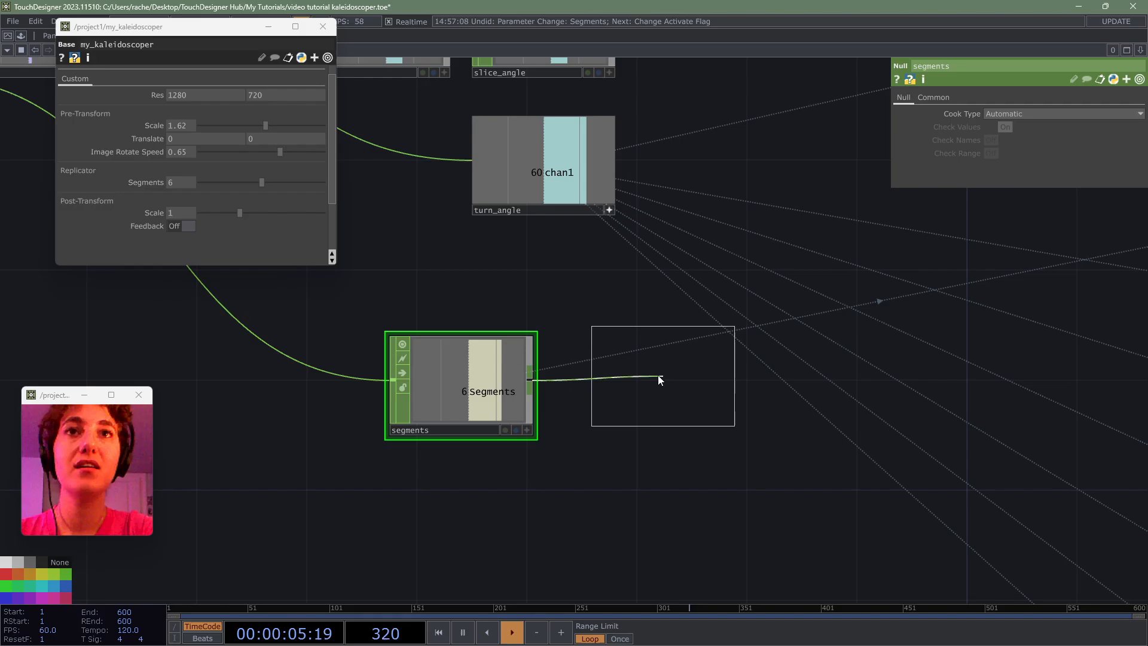
click(676, 386)
- Attach a CHOP Execute DAT to the new null after segments and move the null closer to segments
drag(895, 429, 720, 412)
right_click(579, 362)
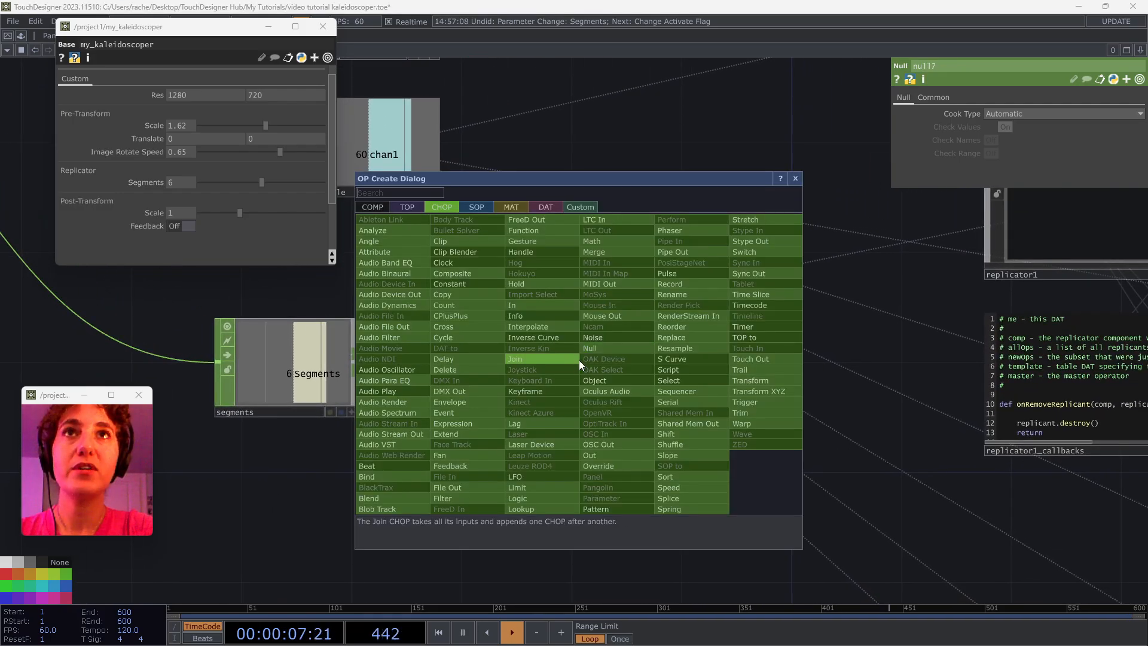
click(562, 206)
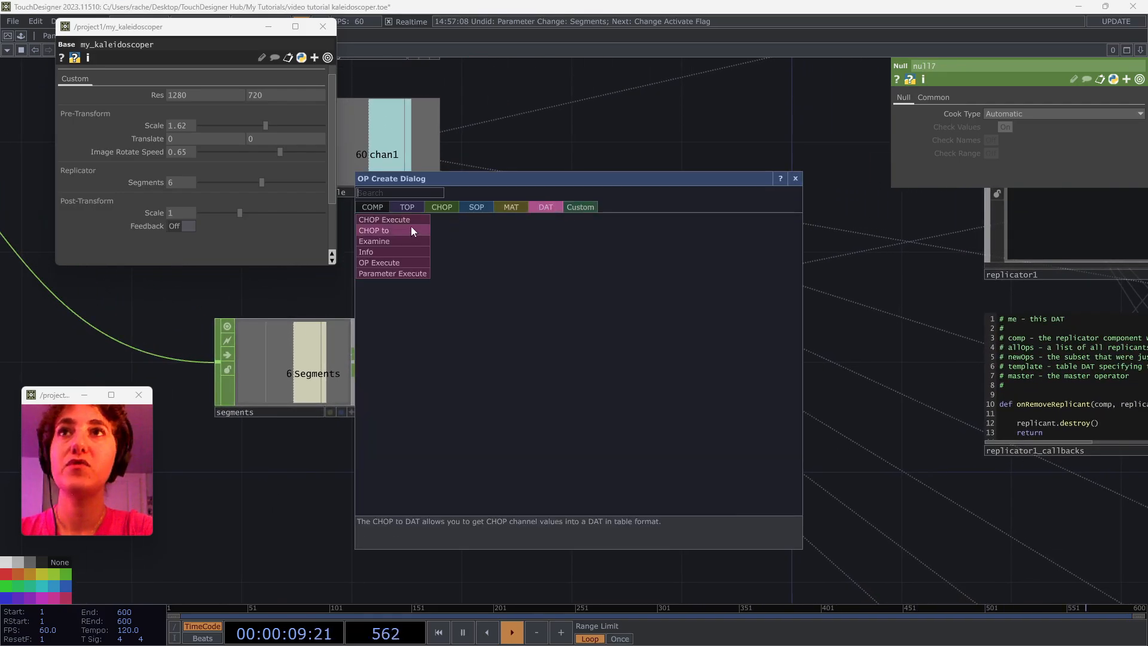
click(388, 219)
click(683, 362)
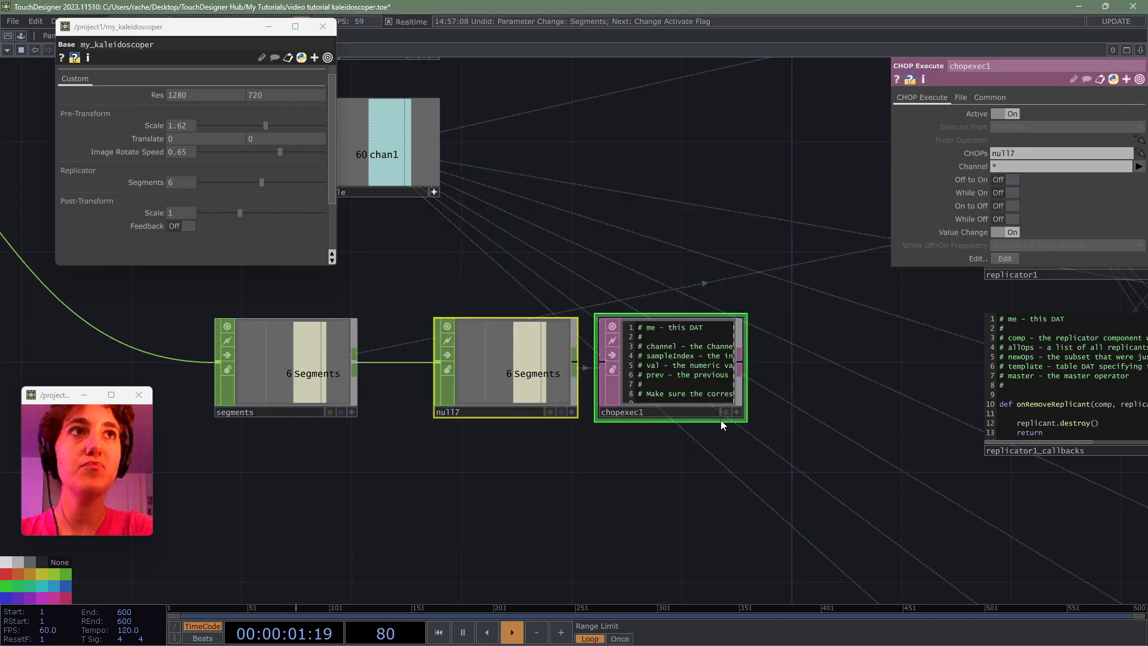
drag(562, 335, 506, 339)
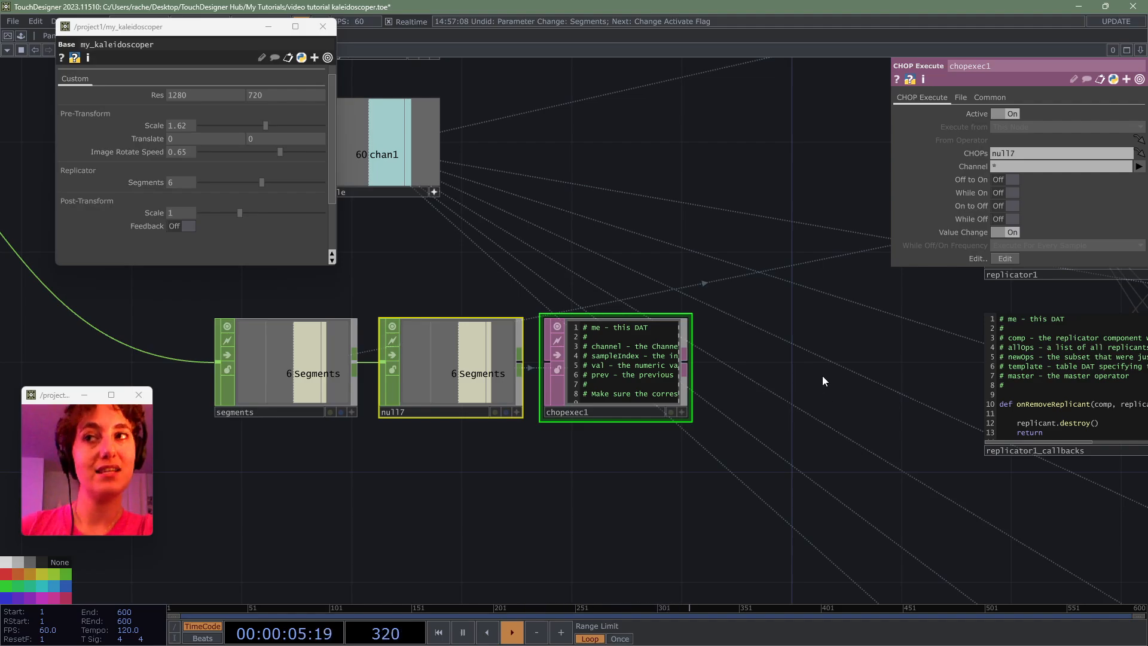
- Make chopexec1's script editable and delete everything in it except the onValueChange function
scroll(769, 341, up, 4)
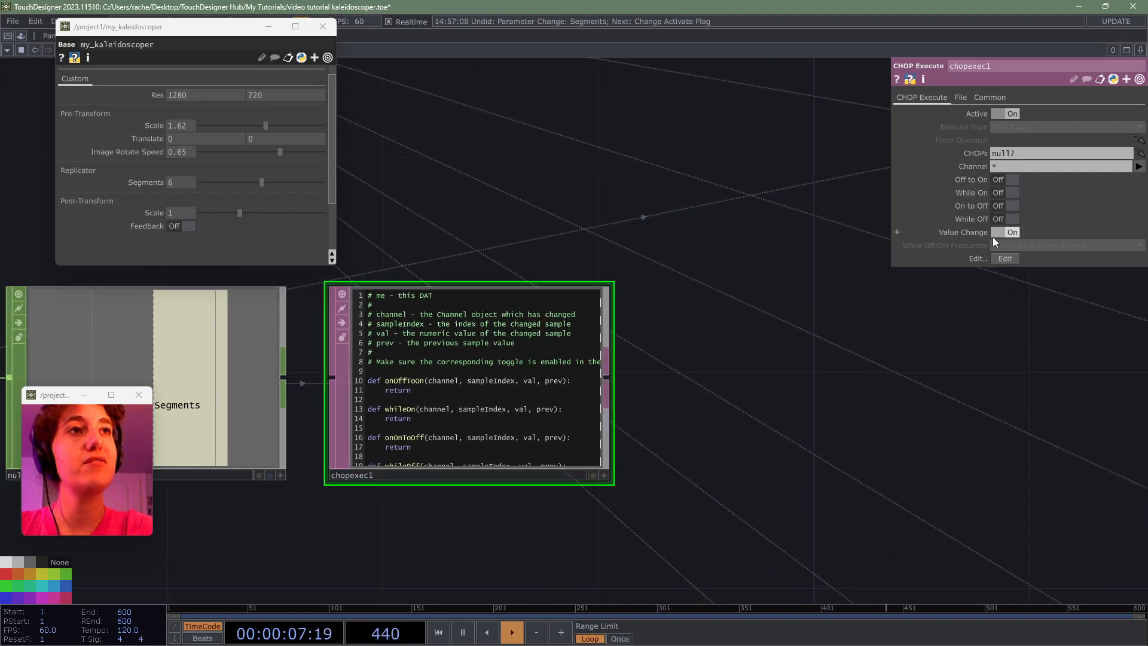
key(a)
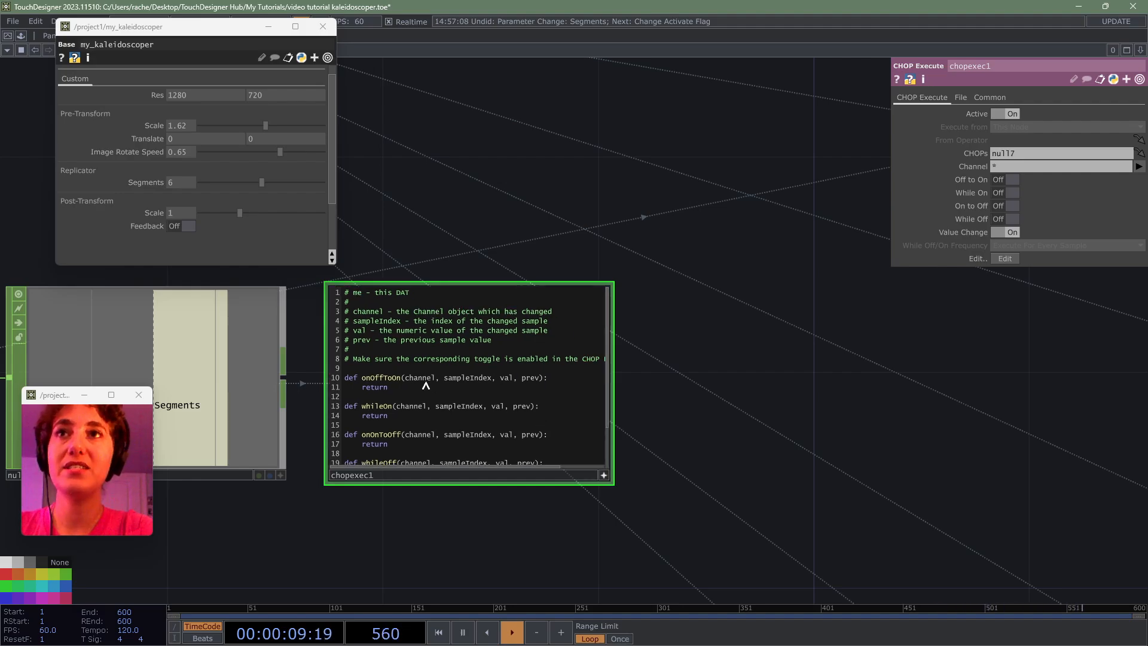
scroll(442, 392, down, 2)
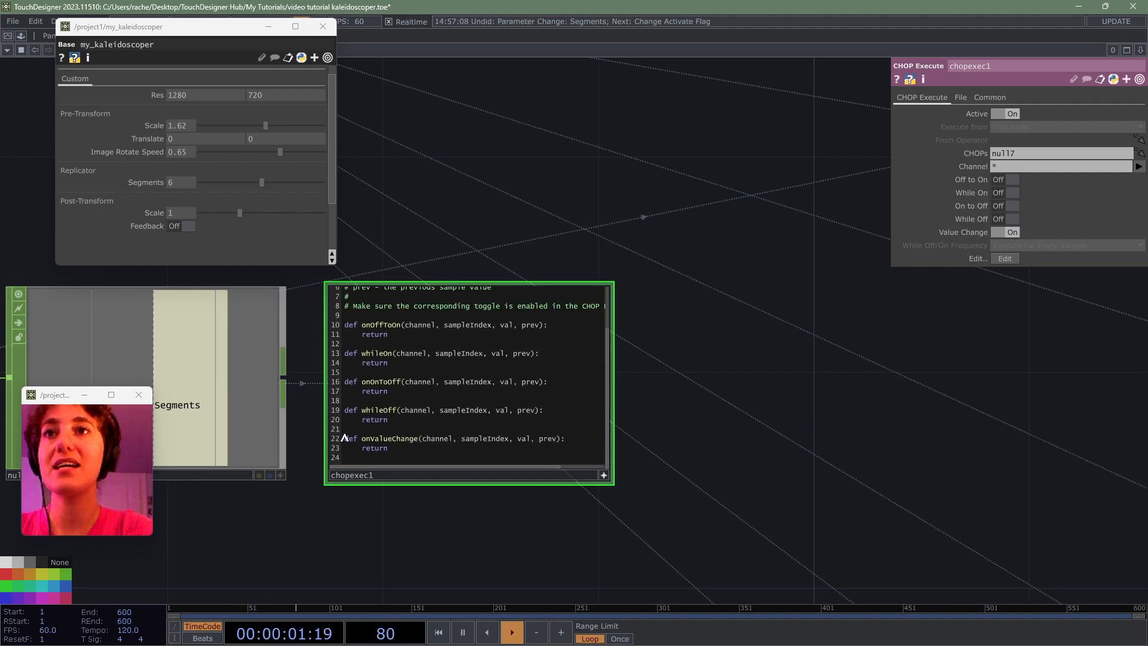
drag(346, 439, 330, 262)
click(407, 423)
key(BackSpace)
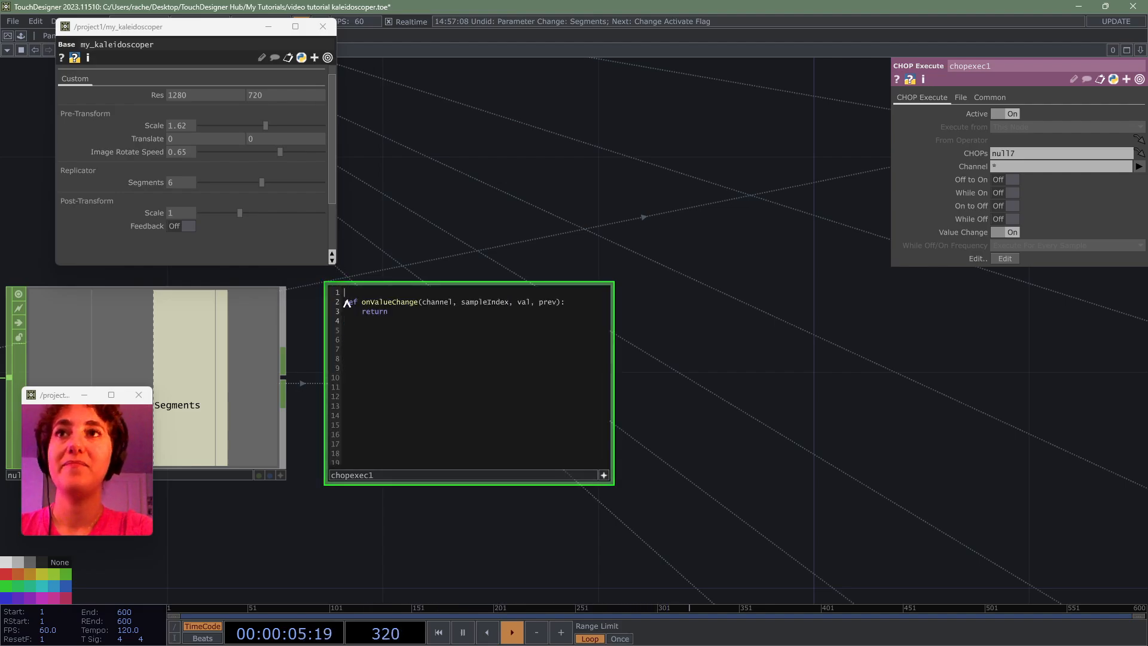
key(Delete)
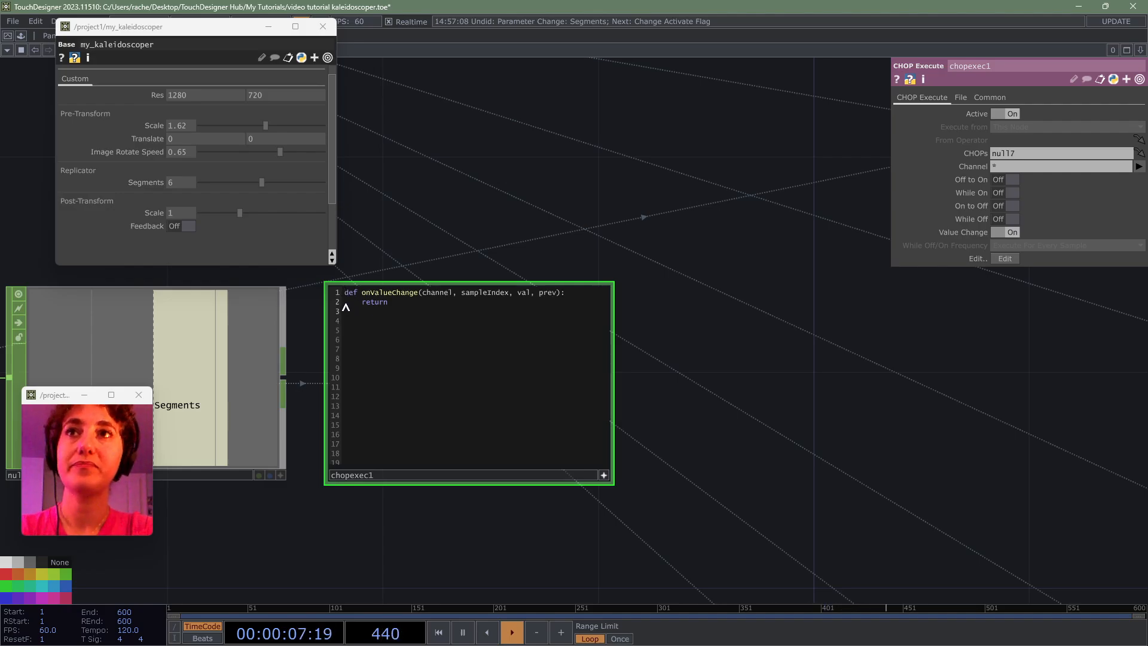
- Add the line op('replicator1').par.recreateall.pulse() to the onValueChange function in chopexec1
click(350, 305)
key(Return)
key(Return)
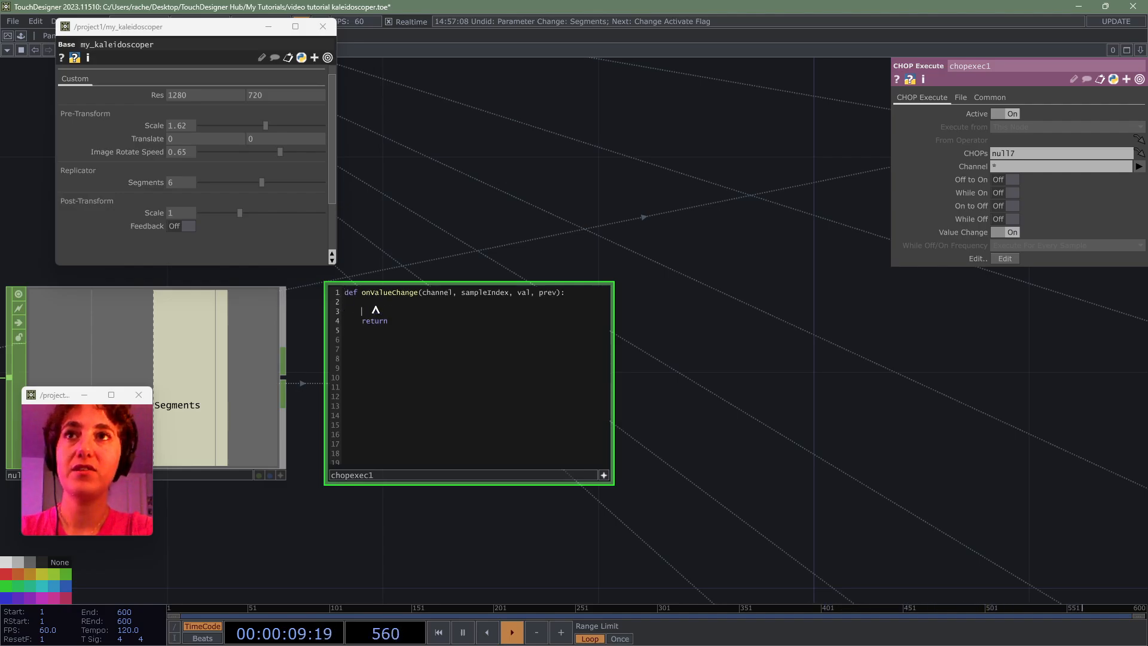
click(377, 301)
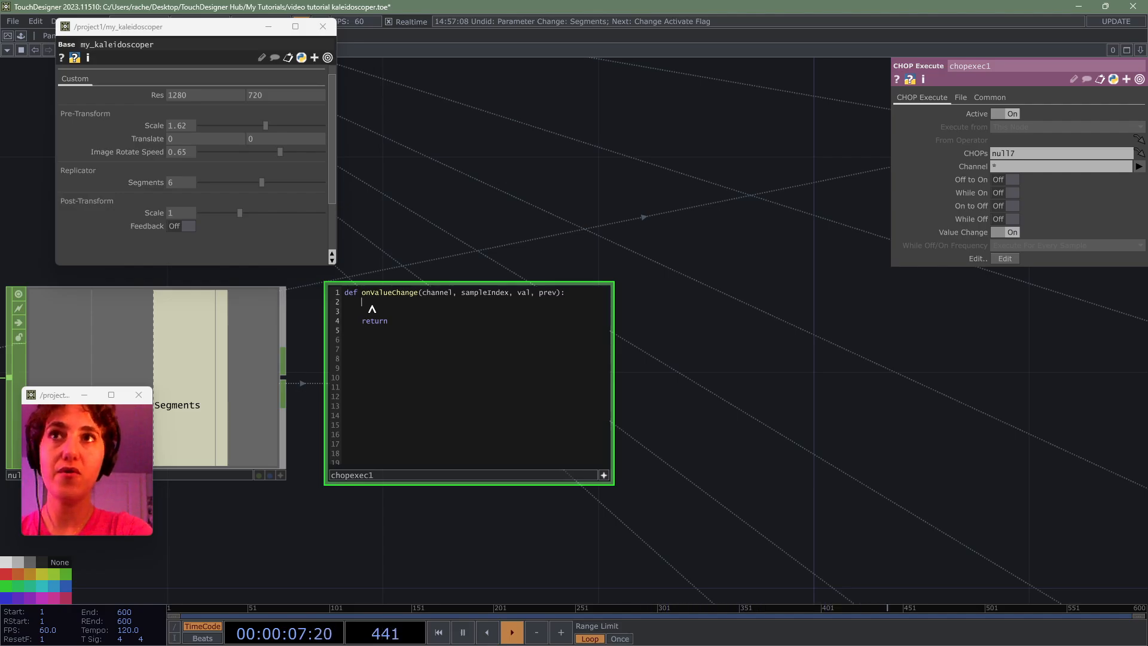
text(()
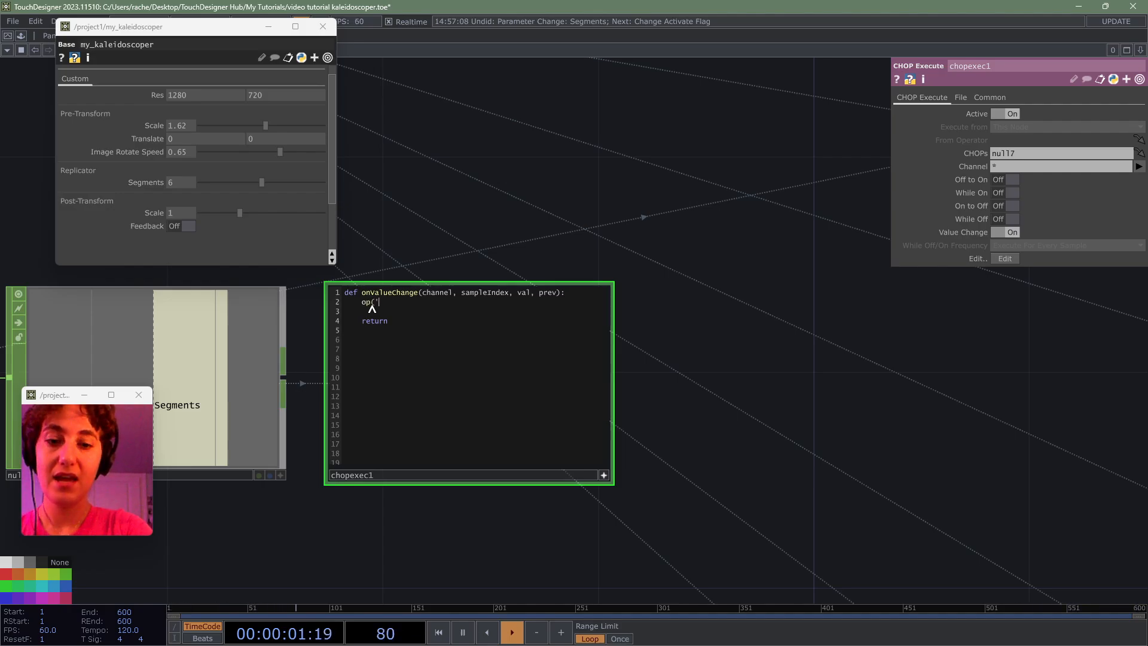
text('replicator1').)
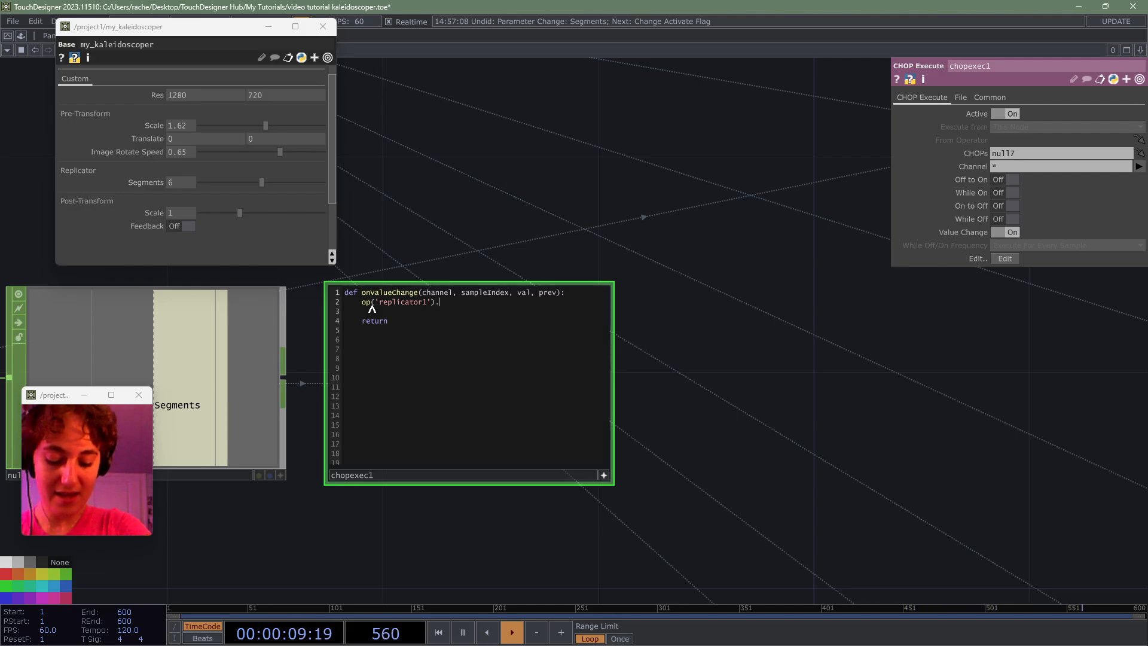
text(par.)
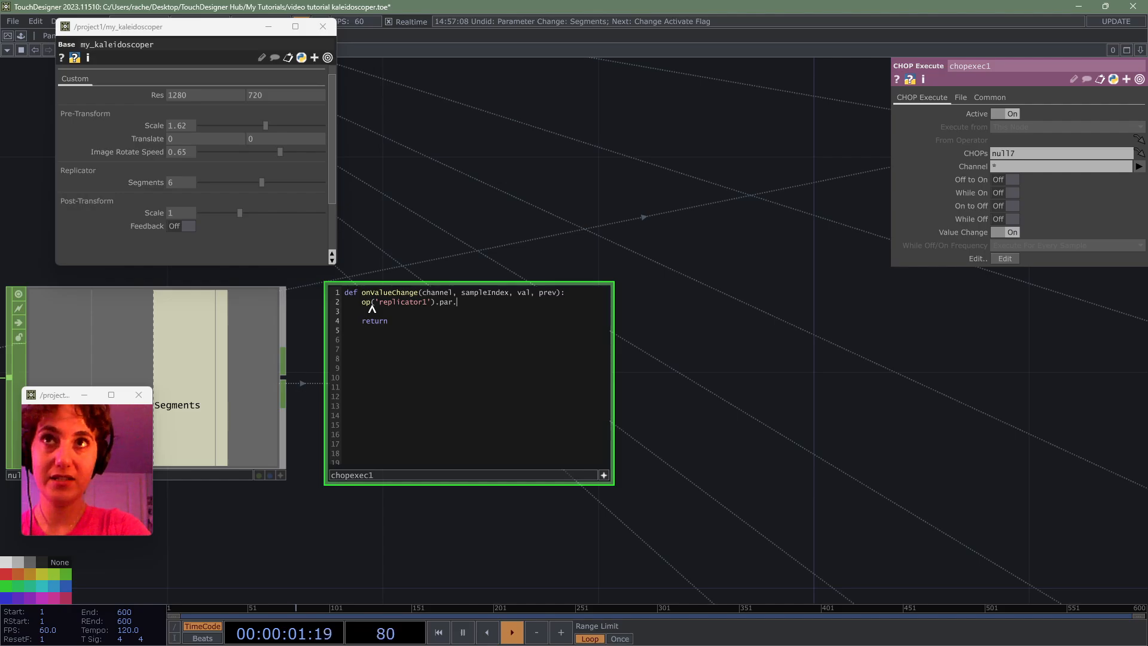
text(recreate)
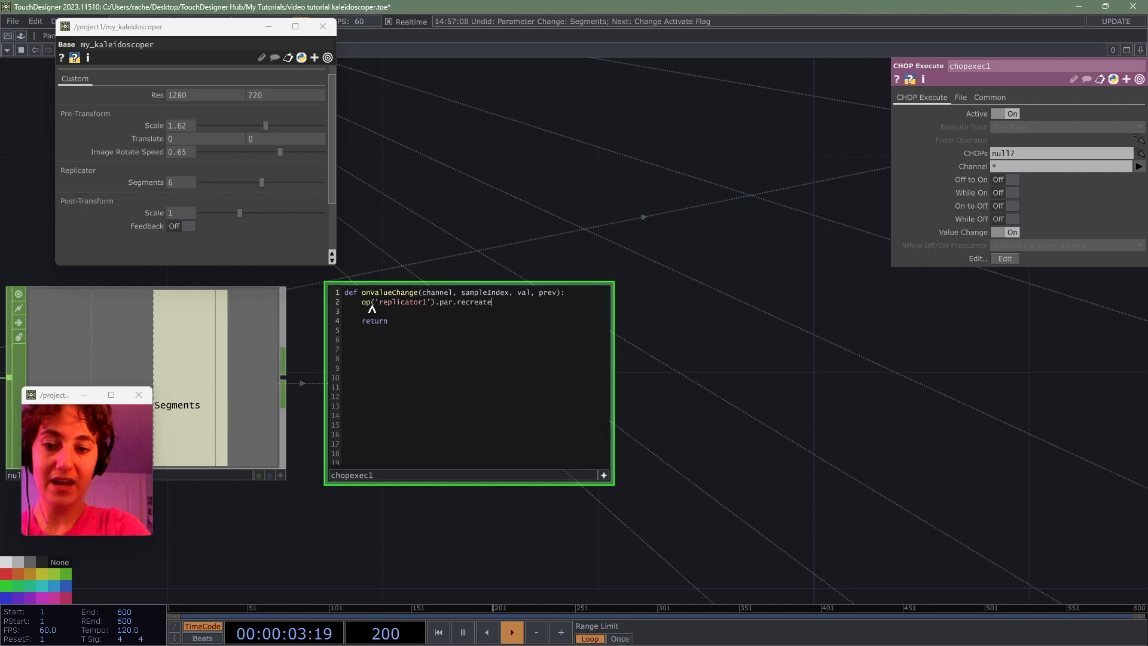
text(all.p)
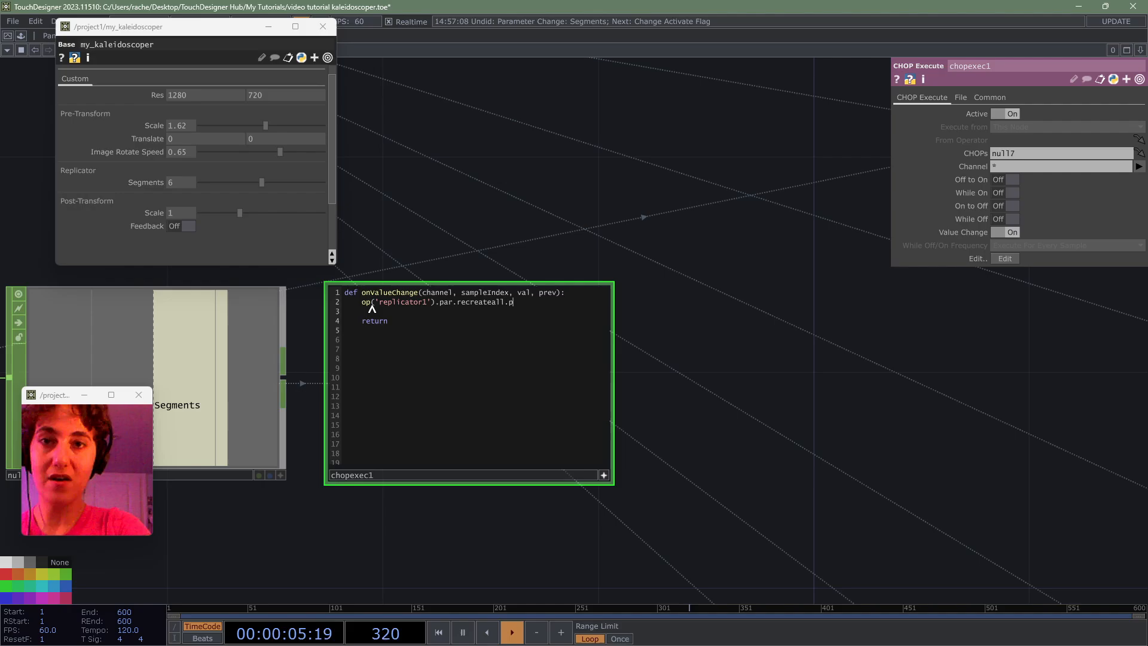
text(ulse())
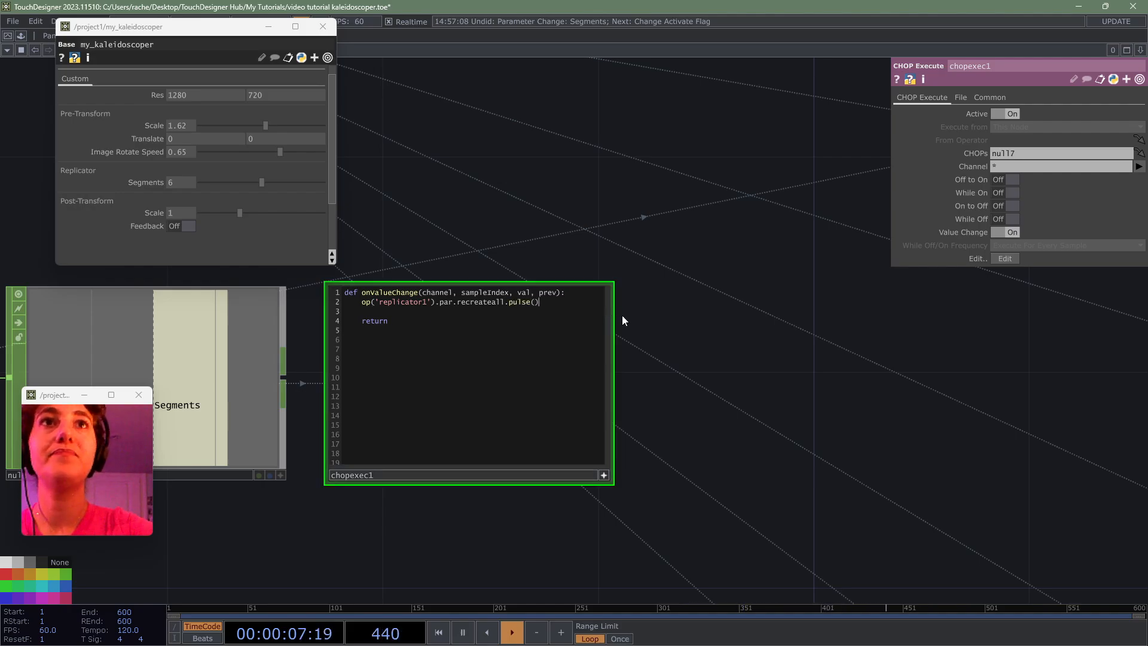
- Check the scripting name of replicator1's Recreate All Operators parameter
scroll(622, 314, down, 5)
click(815, 256)
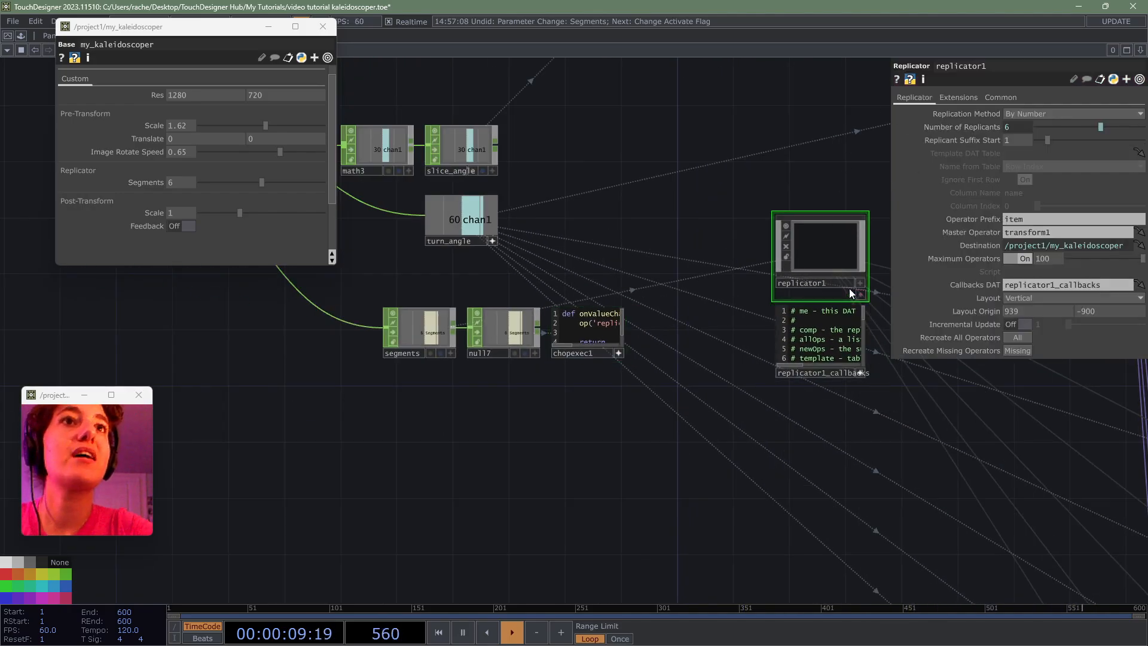
scroll(679, 335, up, 5)
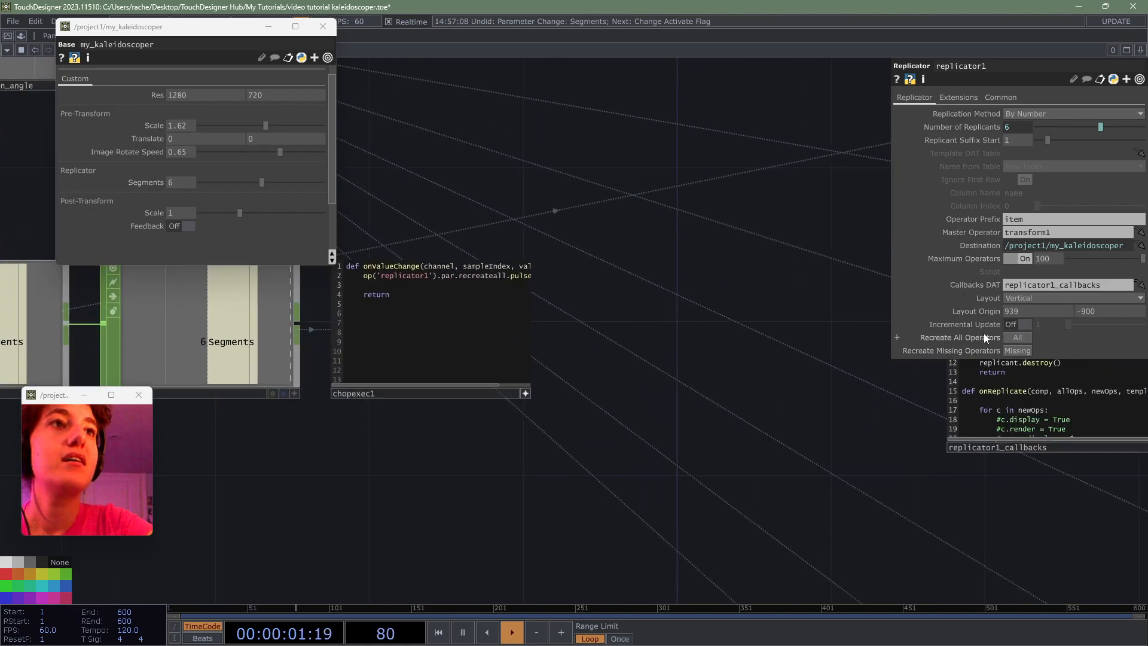
click(984, 335)
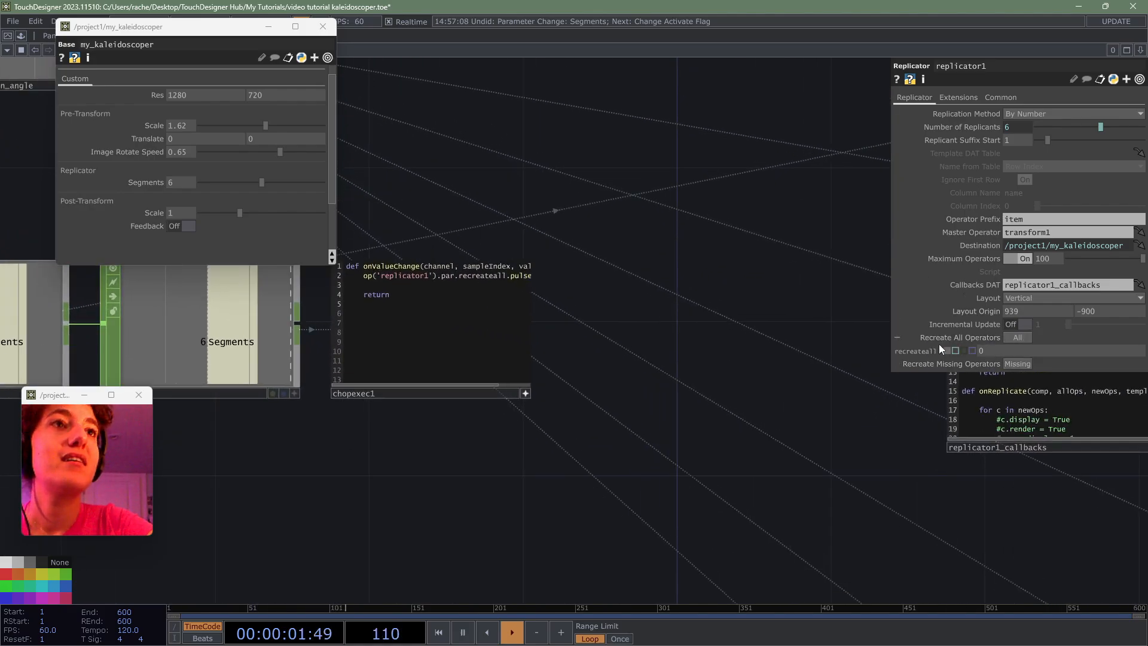
click(1016, 336)
click(991, 335)
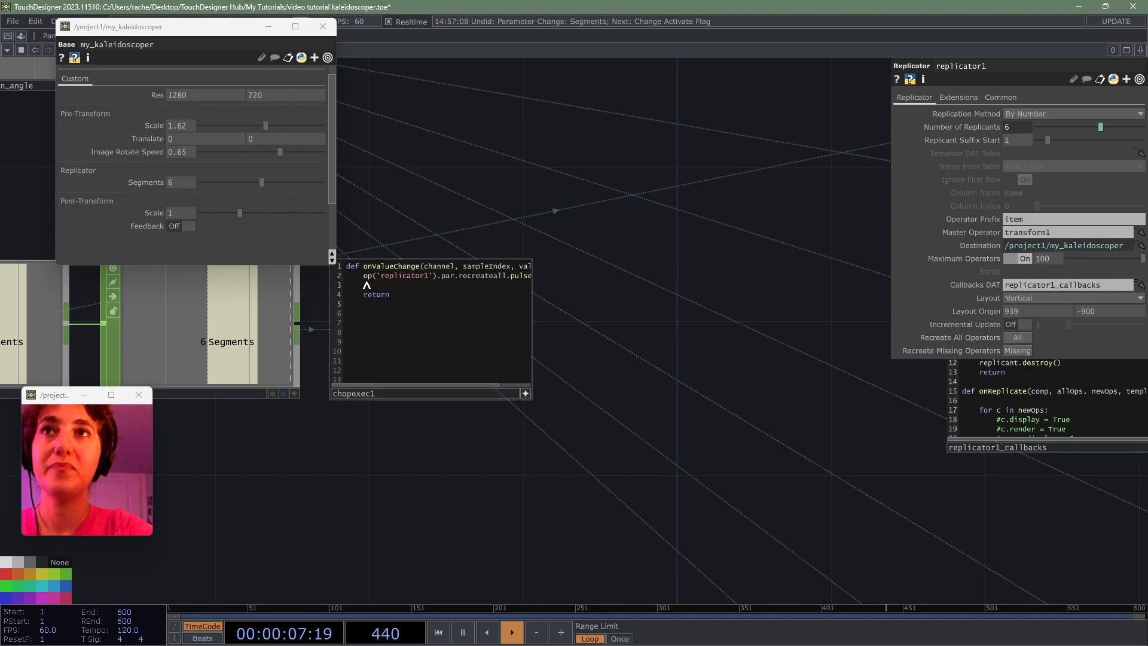
- Remove the empty line before return in onValueChange and insert three blank lines above the recreateall pulse line
key(BackSpace)
key(BackSpace)
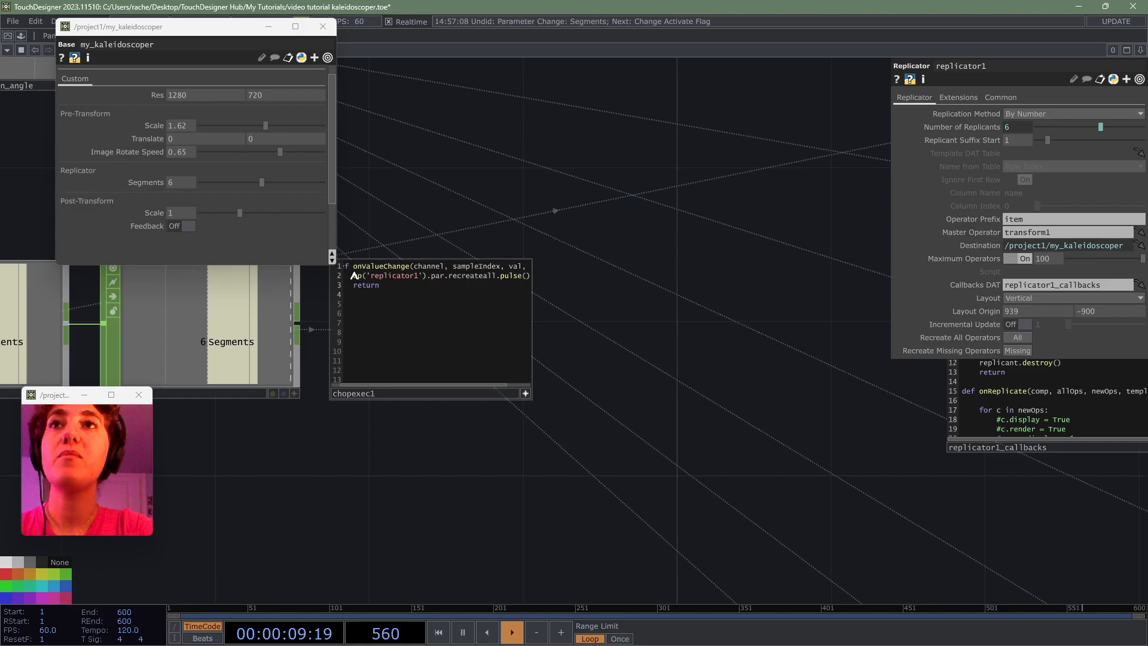
scroll(617, 348, up, 3)
drag(618, 348, 818, 428)
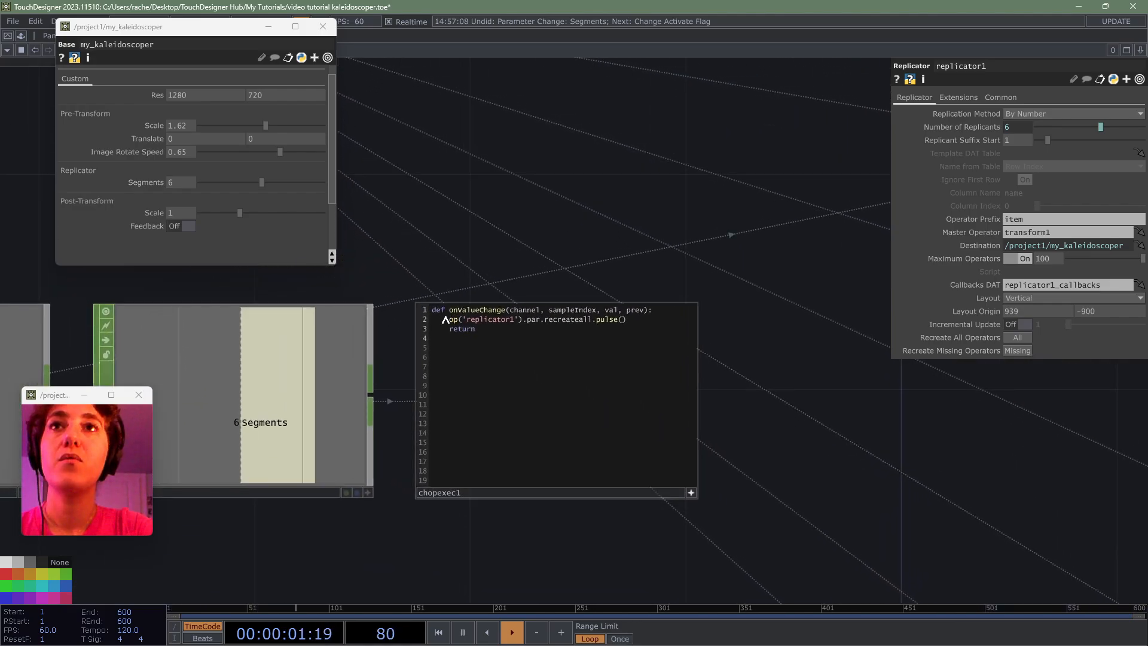
click(446, 319)
key(Return)
key(Return)
key(Return)
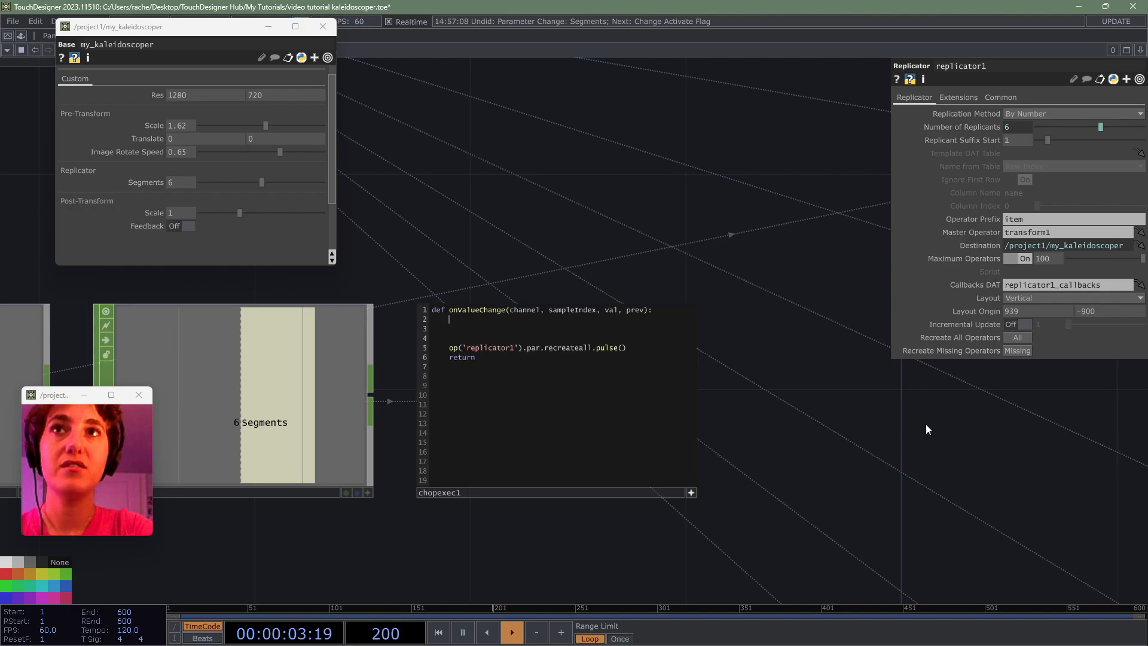
- Write num_connected = len(op('comp2').inputs) as the first line of onValueChange and widen the chopexec1 node to show the full code
scroll(933, 431, down, 3)
drag(1020, 447, 214, 363)
scroll(672, 438, down, 4)
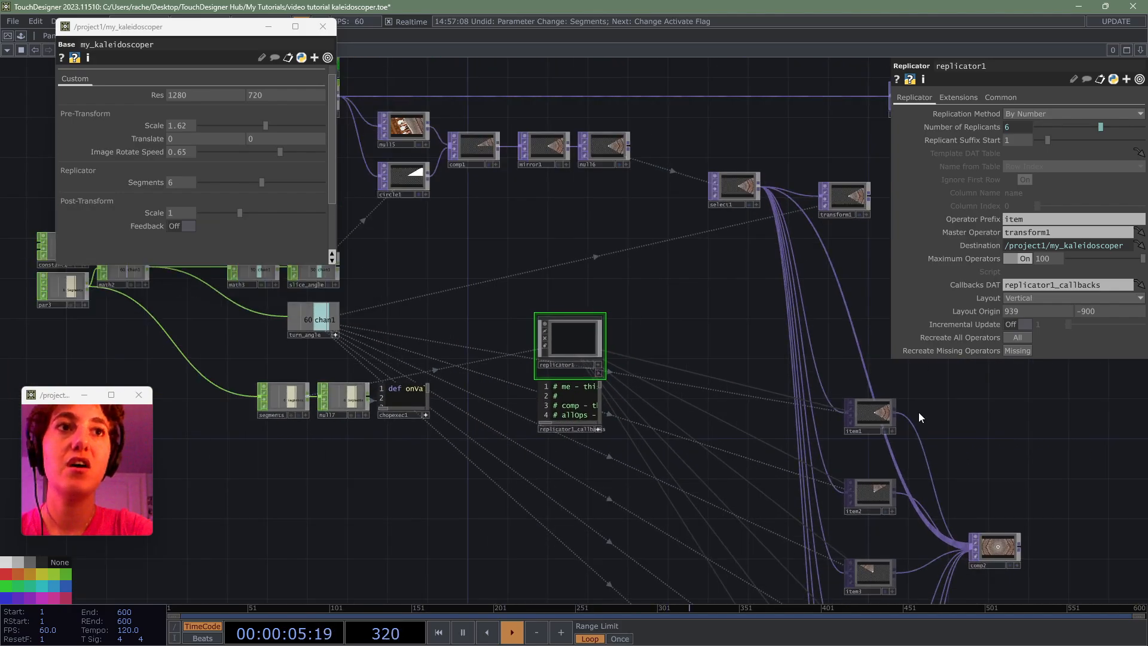
scroll(410, 341, up, 5)
drag(503, 331, 732, 237)
click(565, 424)
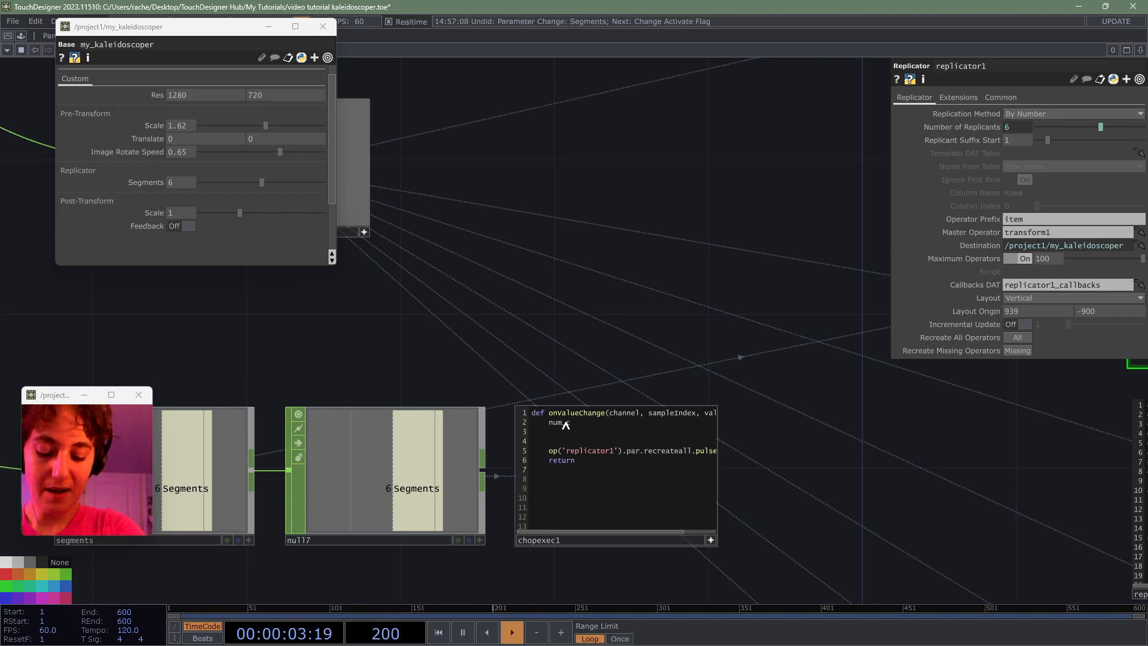
text(connected =)
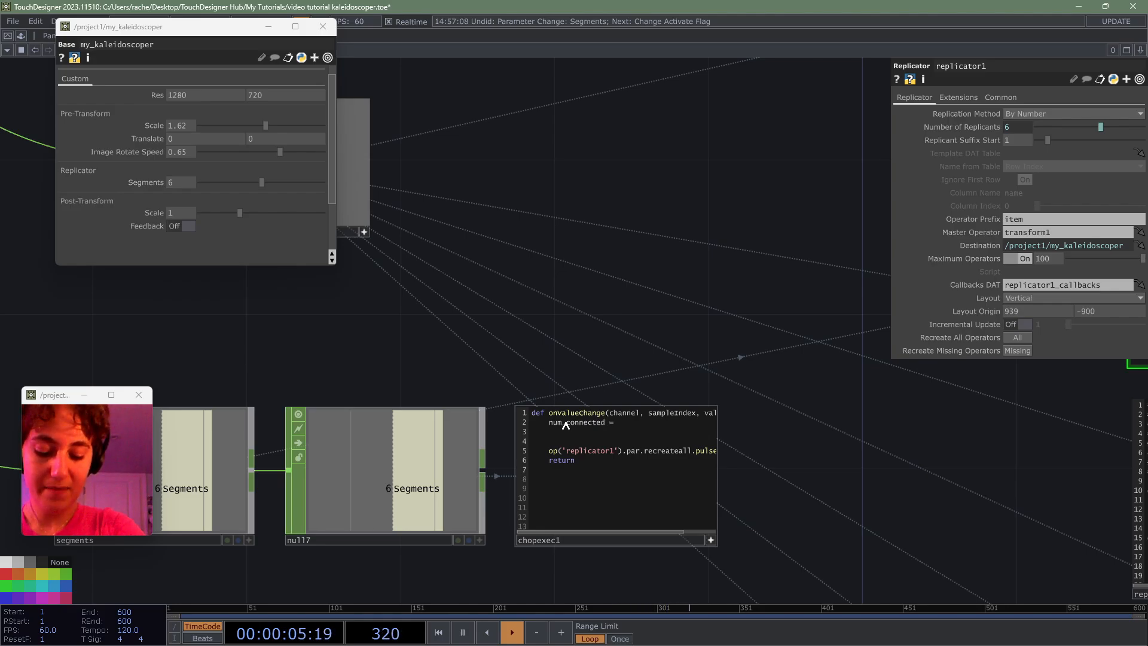
text( len()
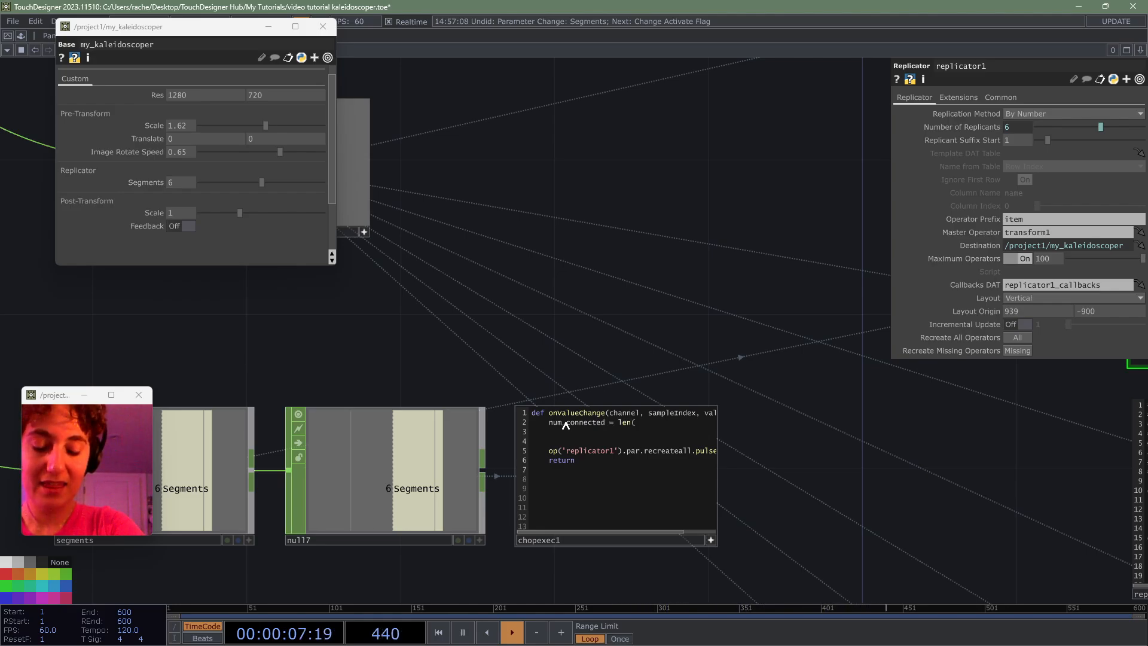
text(op('comp2)
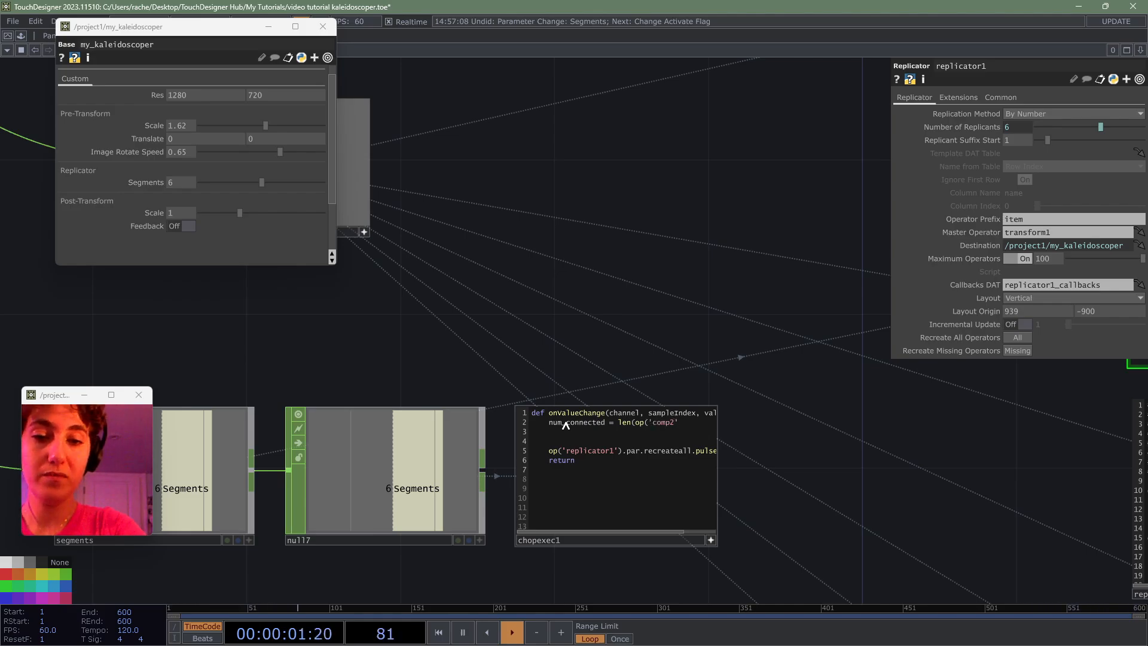
text(').)
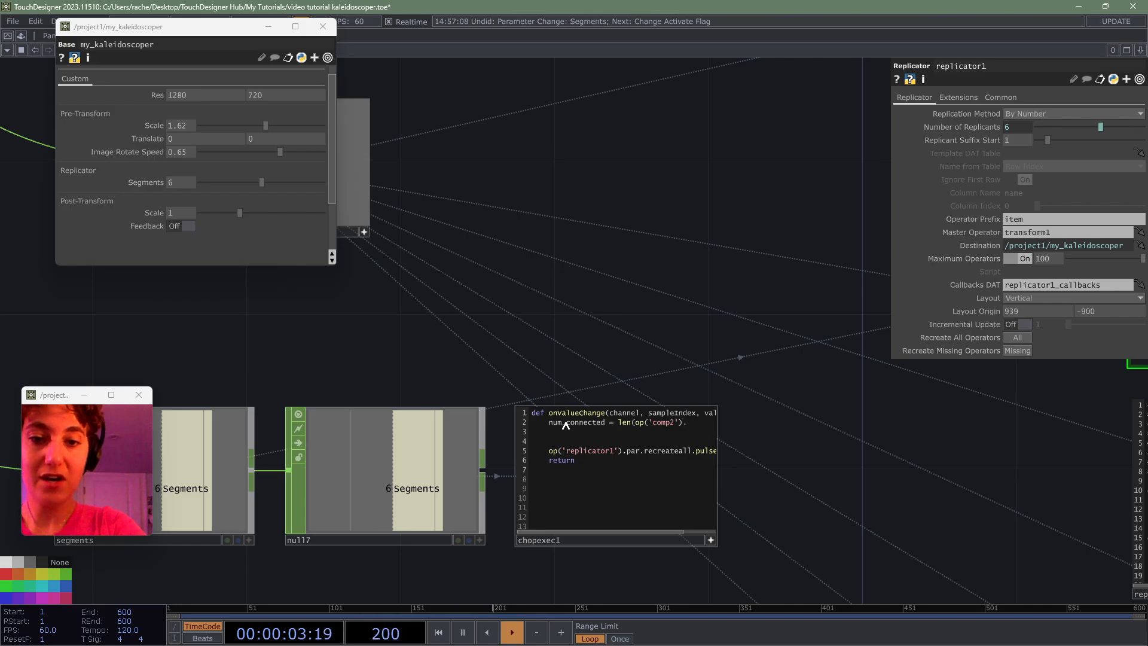
text(inputs))
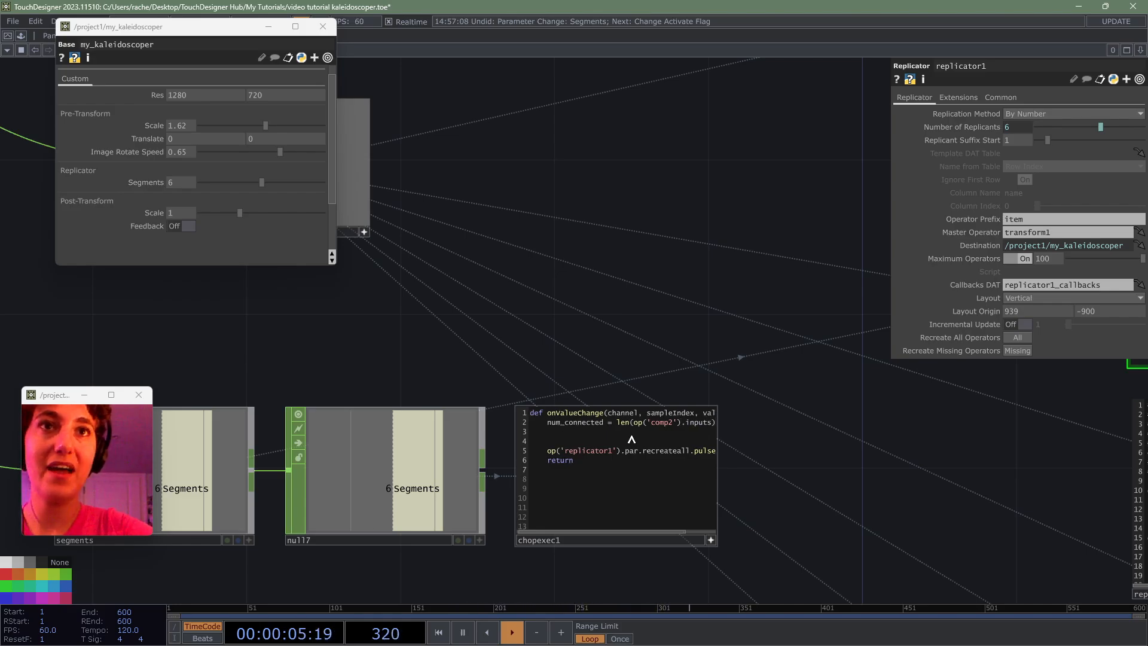
drag(719, 442, 773, 445)
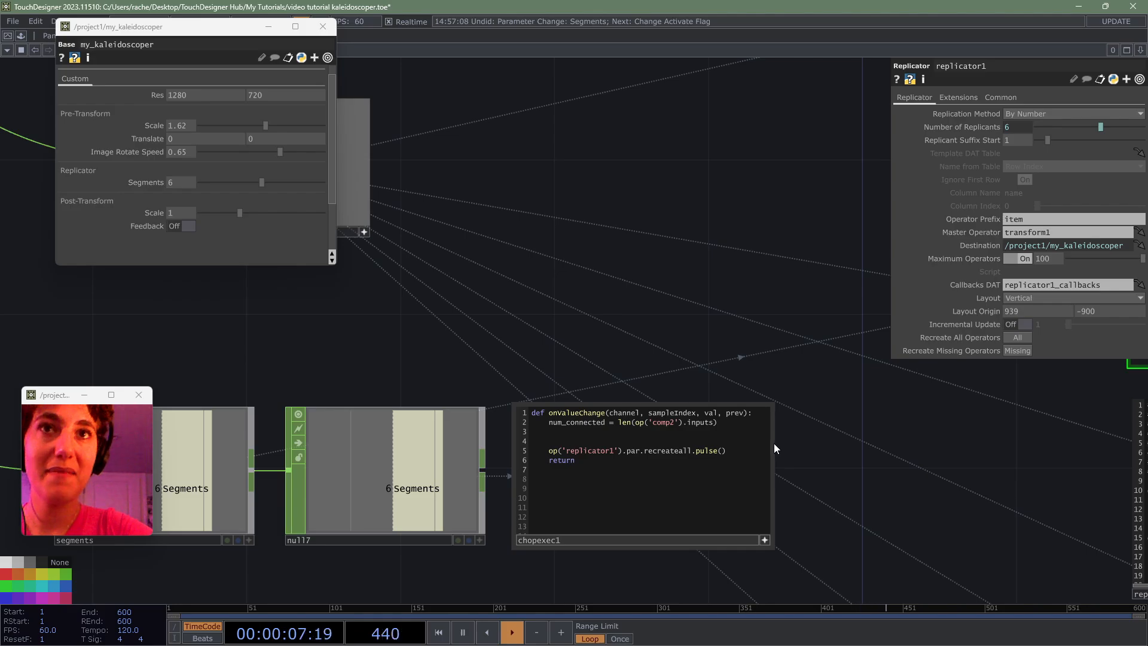
click(743, 426)
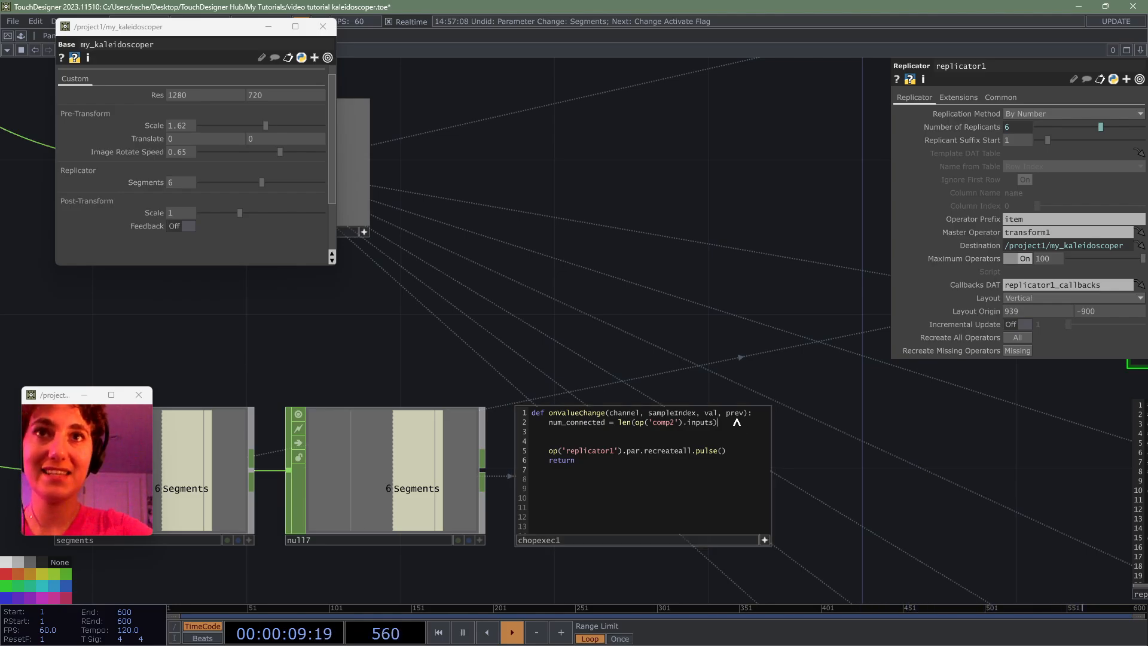
- Add the loop header for i in range (num_connected): below the num_connected line in onValueChange
key(Return)
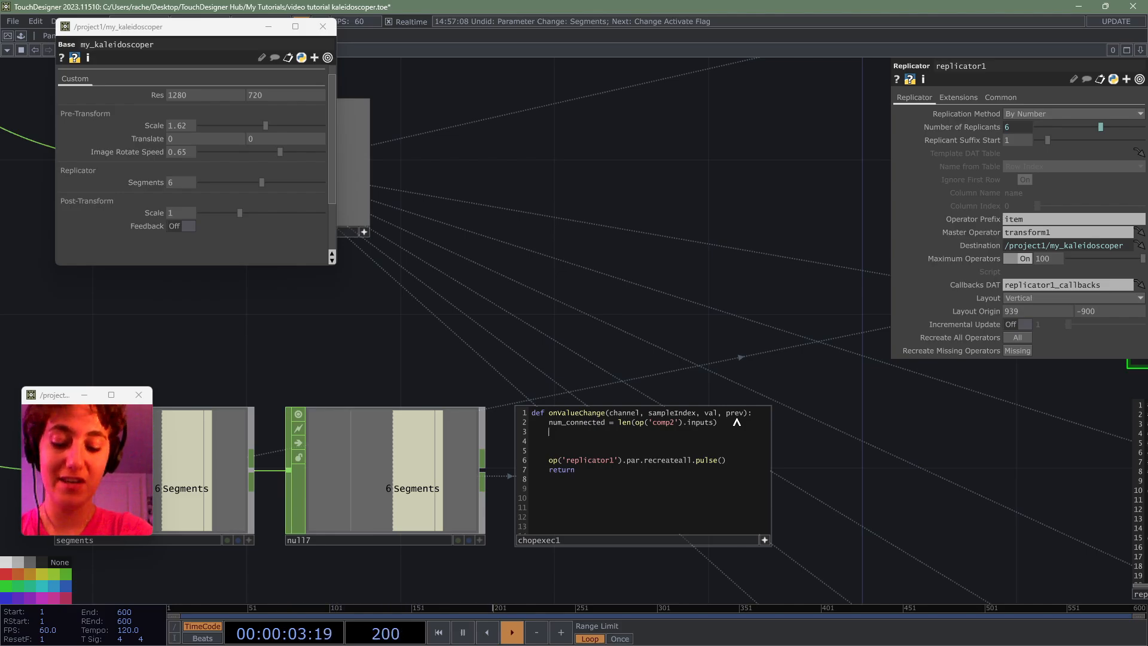
text(for i in range (num)
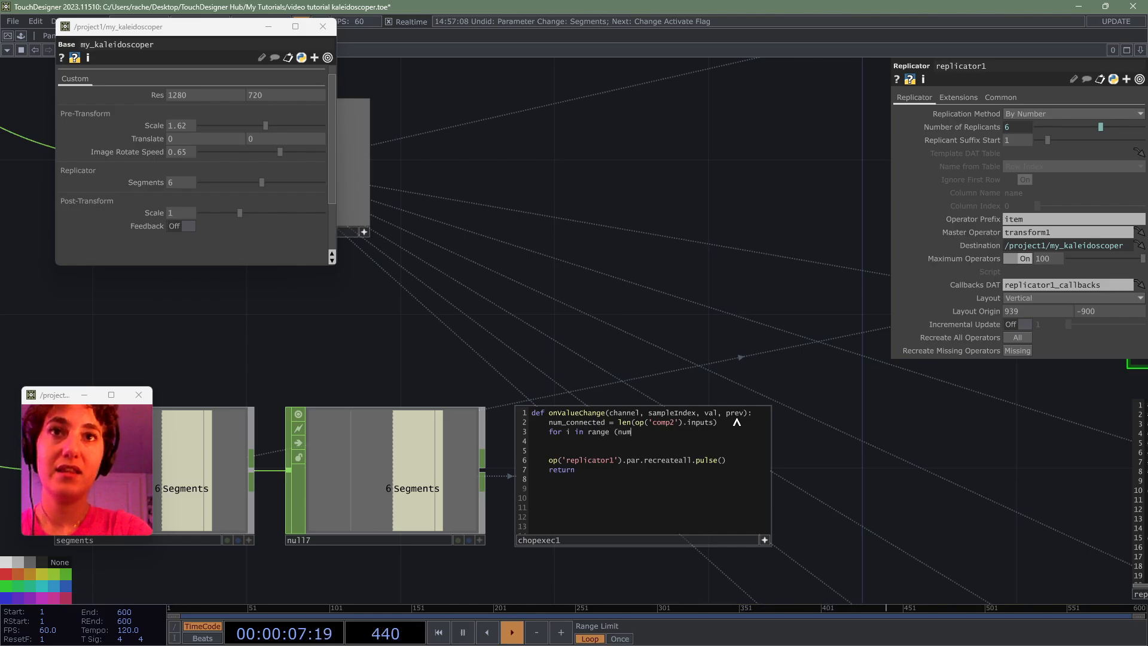
text(_connected))
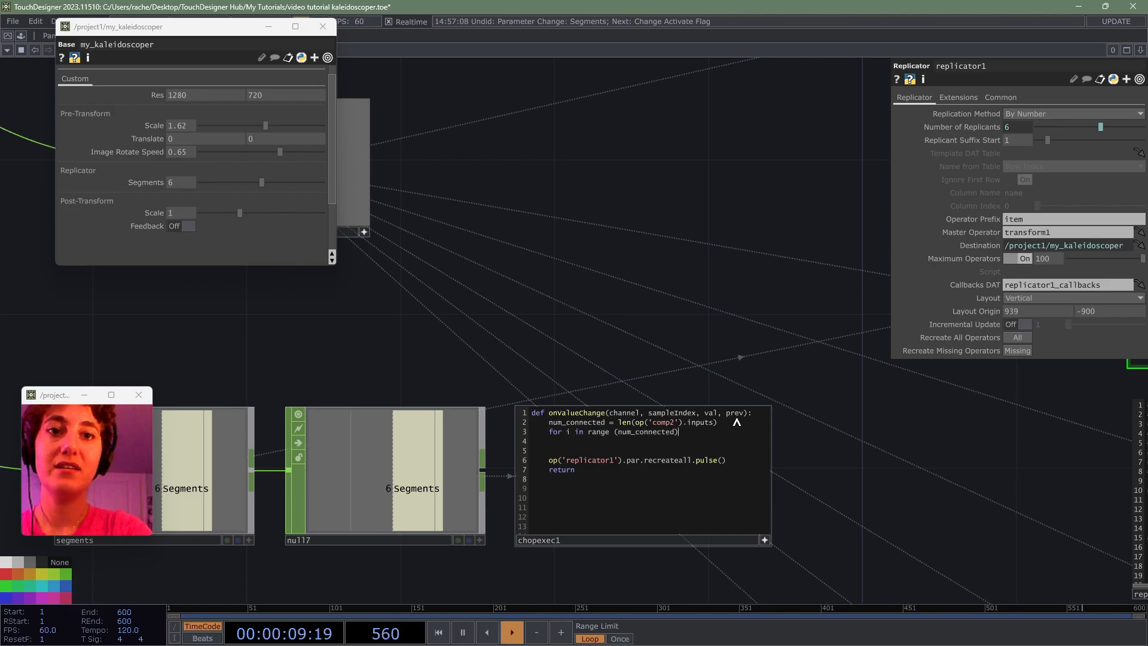
text(:)
key(Return)
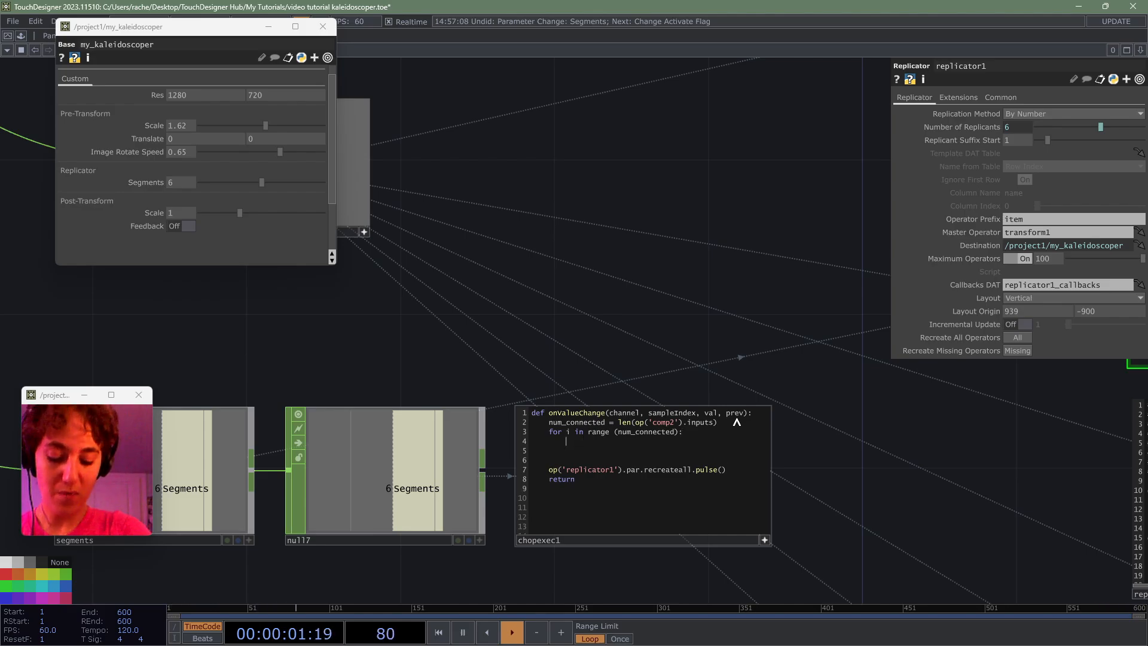
- Write op('comp2').inputConnectors[num_connected-1-i] as the body of the for loop in chopexec1
text(op(')
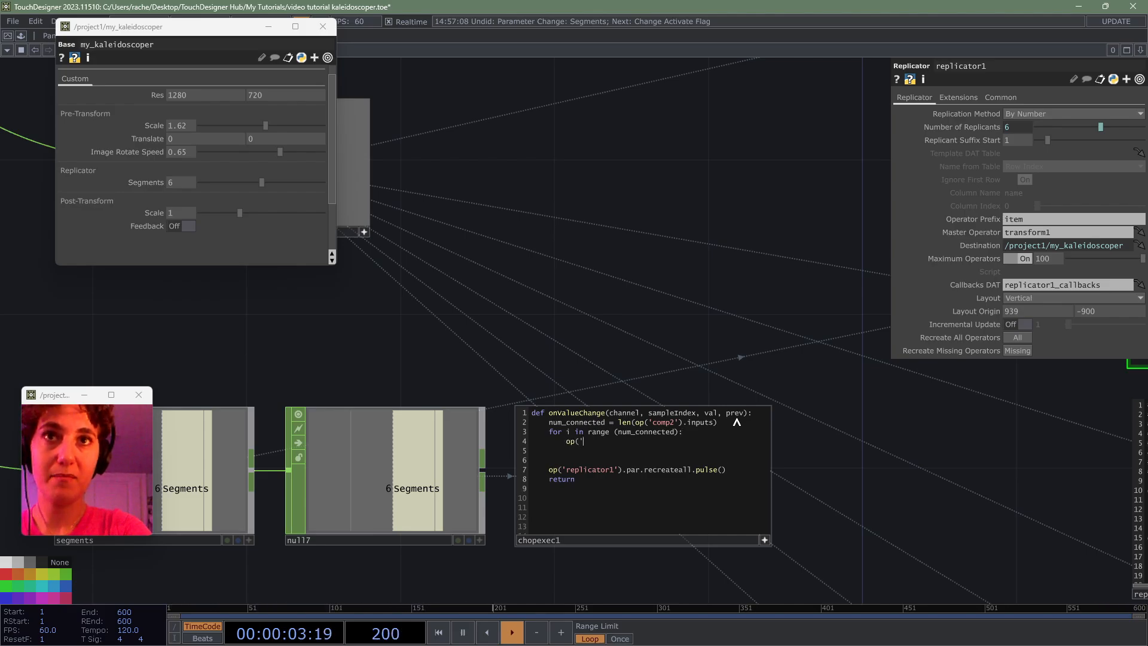
text(comp2')
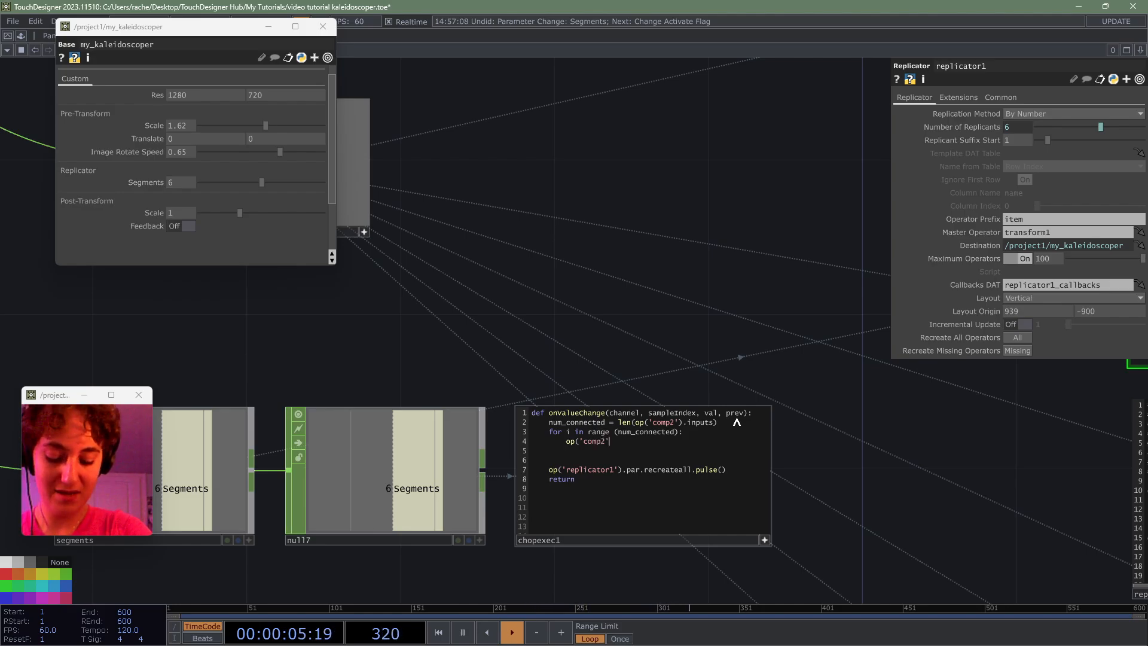
text().inputConnectors[)
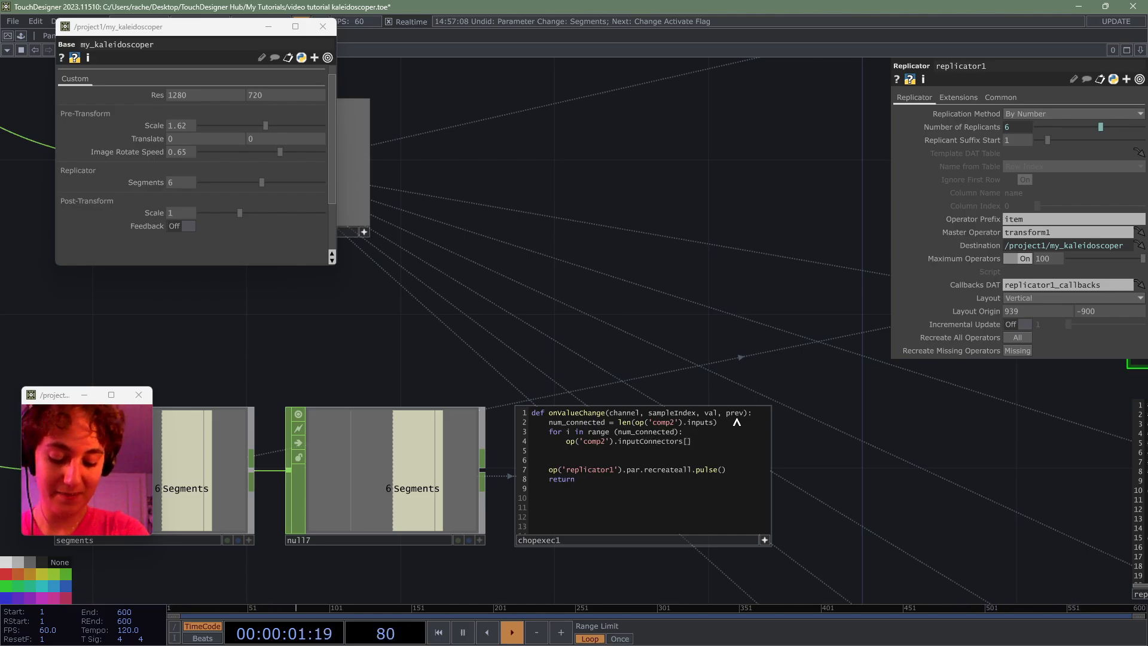
text(num_connec)
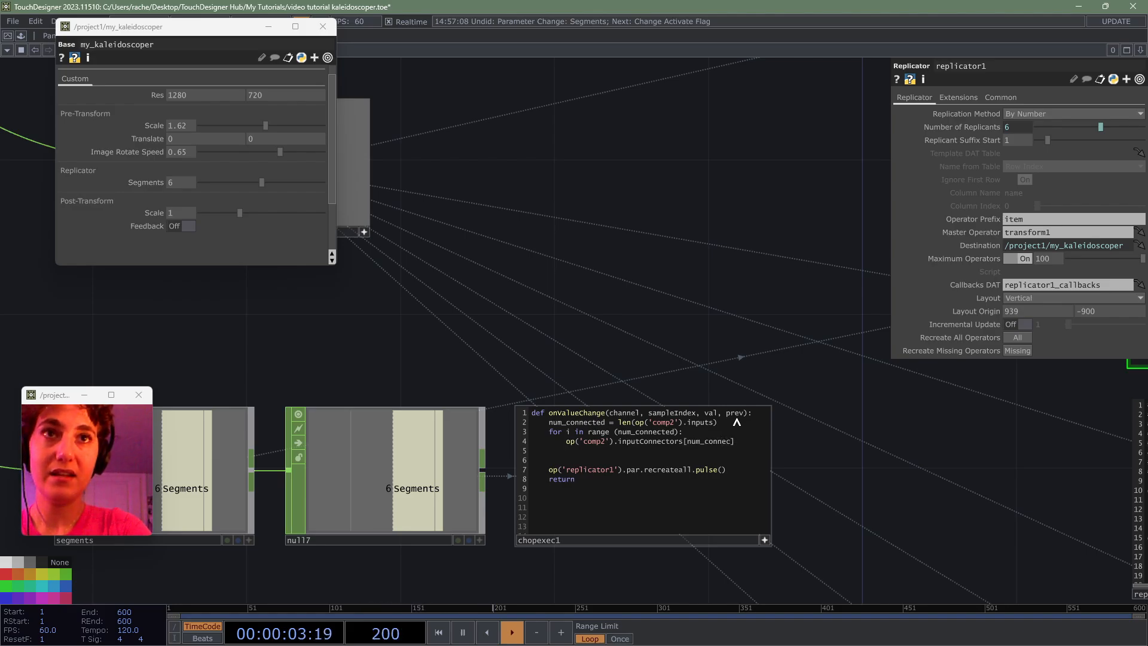
text(ted-1-)
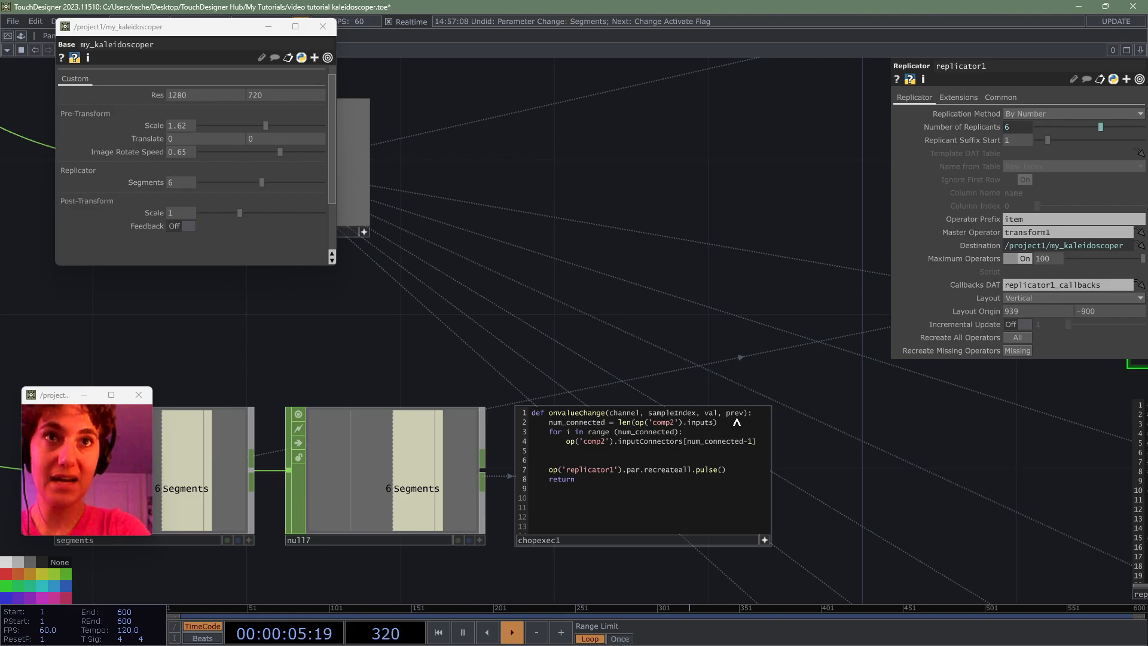
text(i)
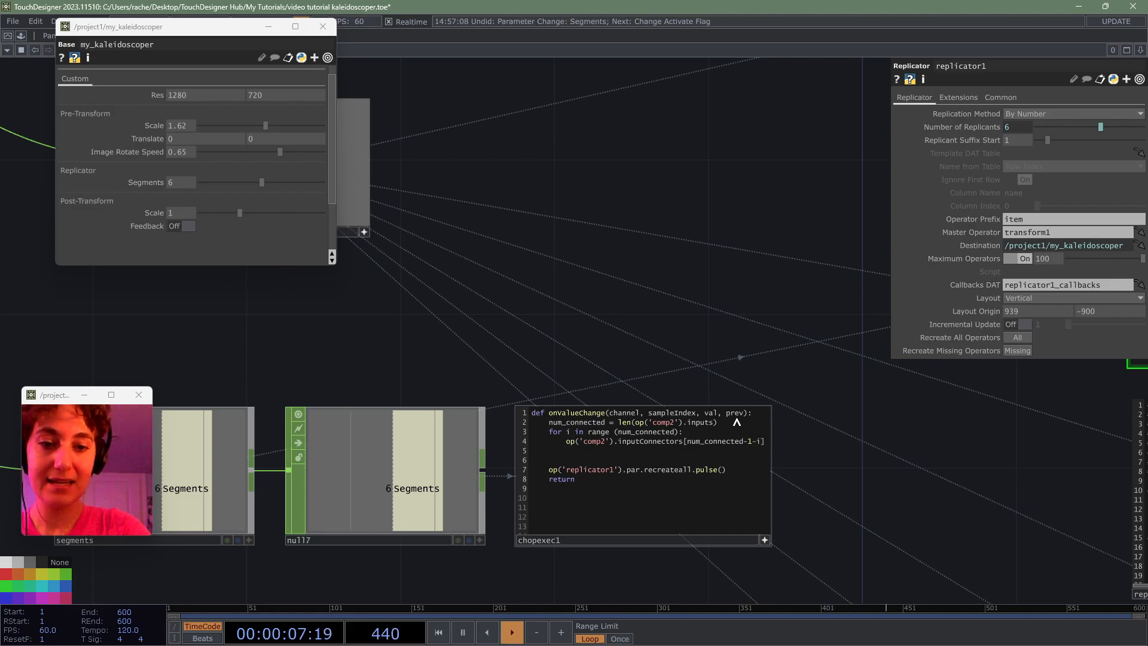
text(])
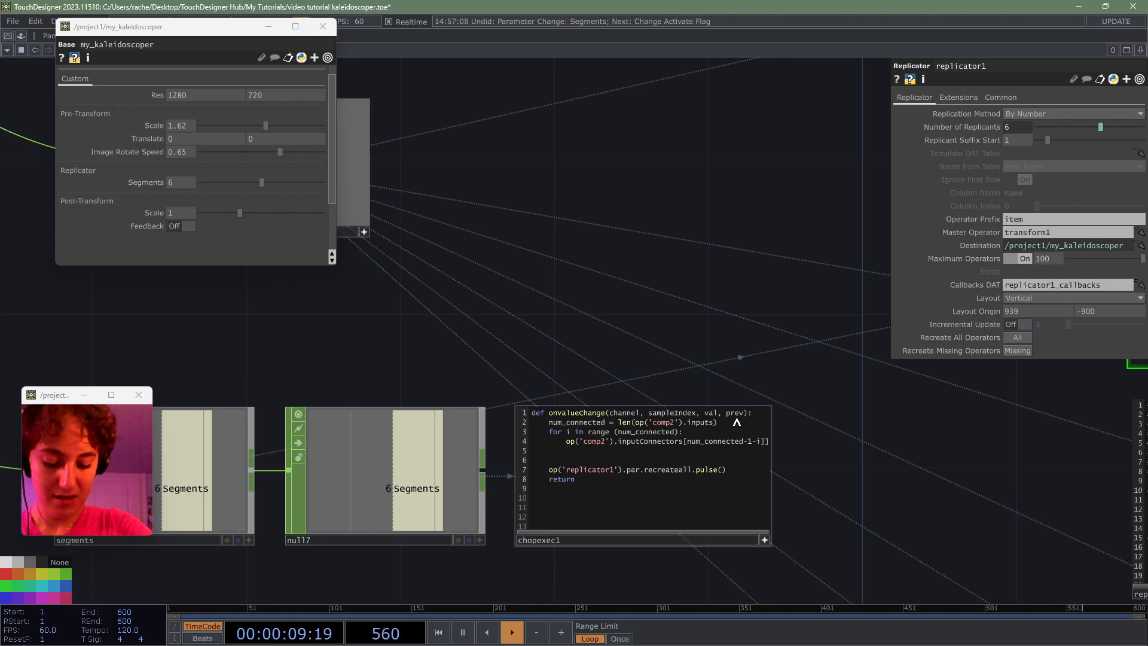
key(BackSpace)
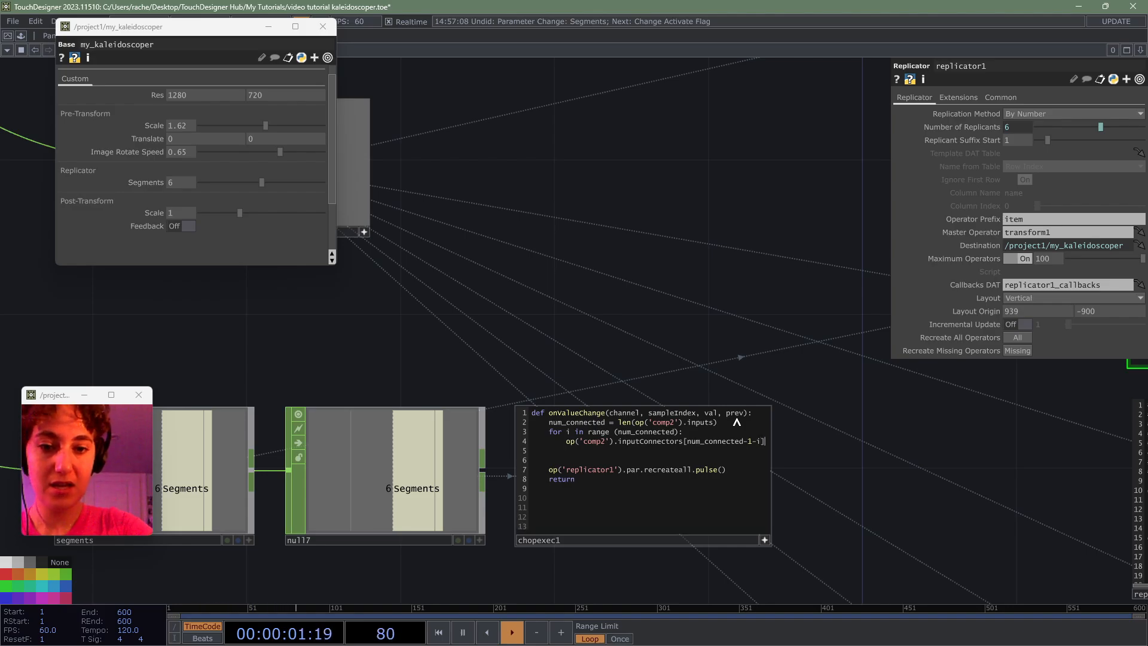
- Append .disconnect() to the inputConnectors expression in the for loop
text(.)
text(dis)
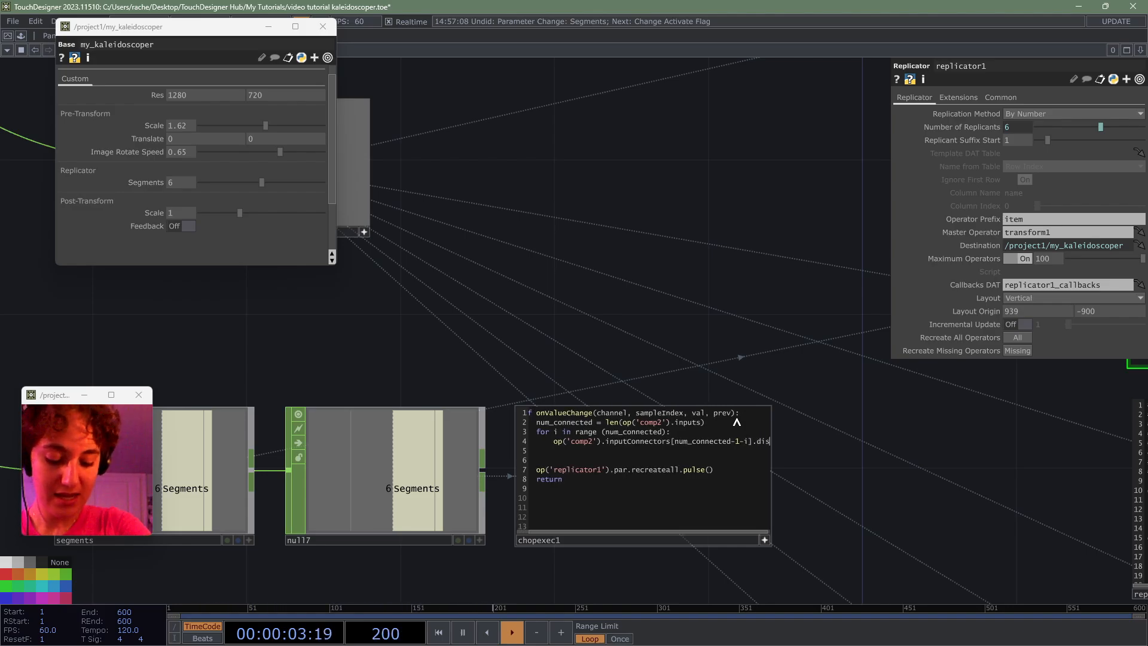
text(connect)
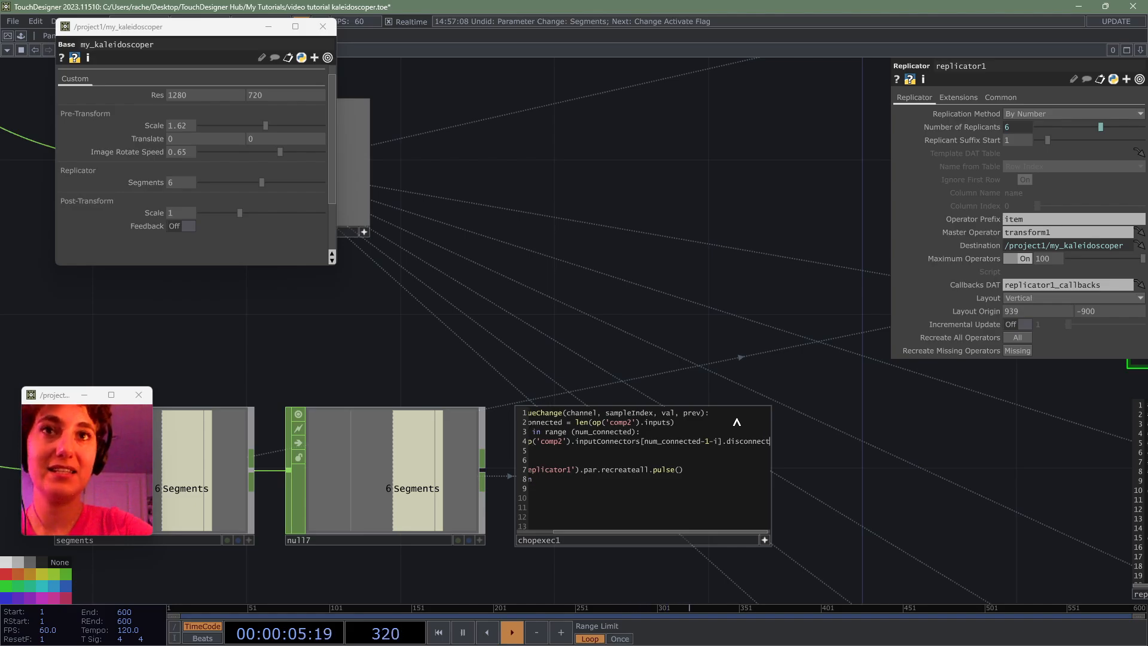
scroll(795, 555, up, 5)
drag(815, 462, 1040, 492)
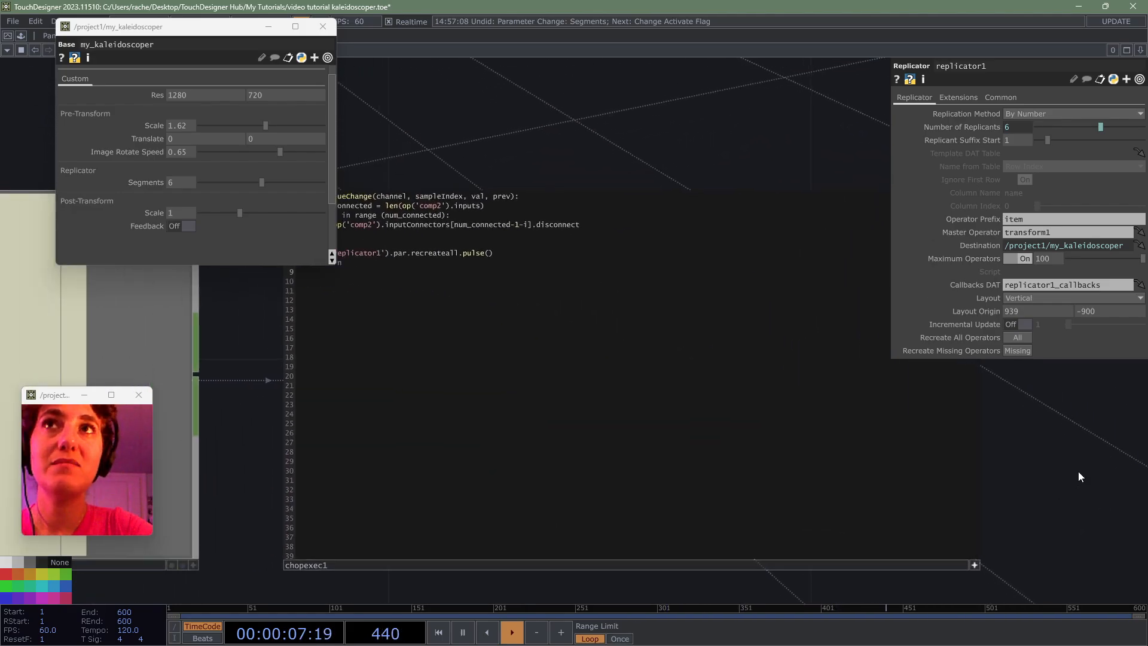
scroll(1079, 471, down, 3)
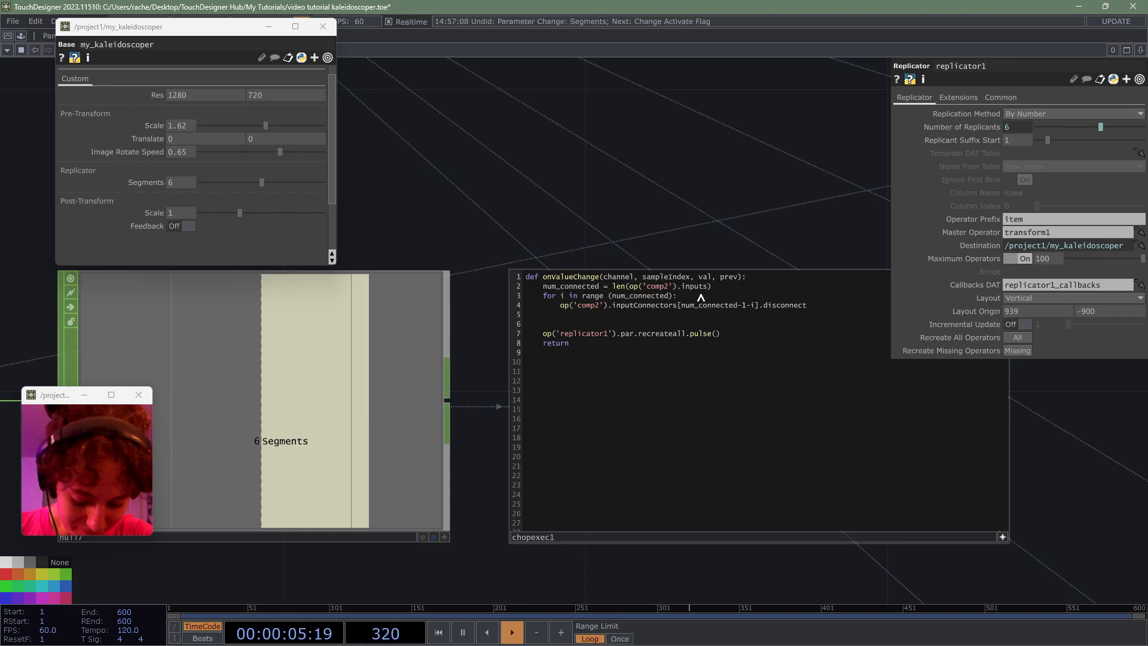
text(())
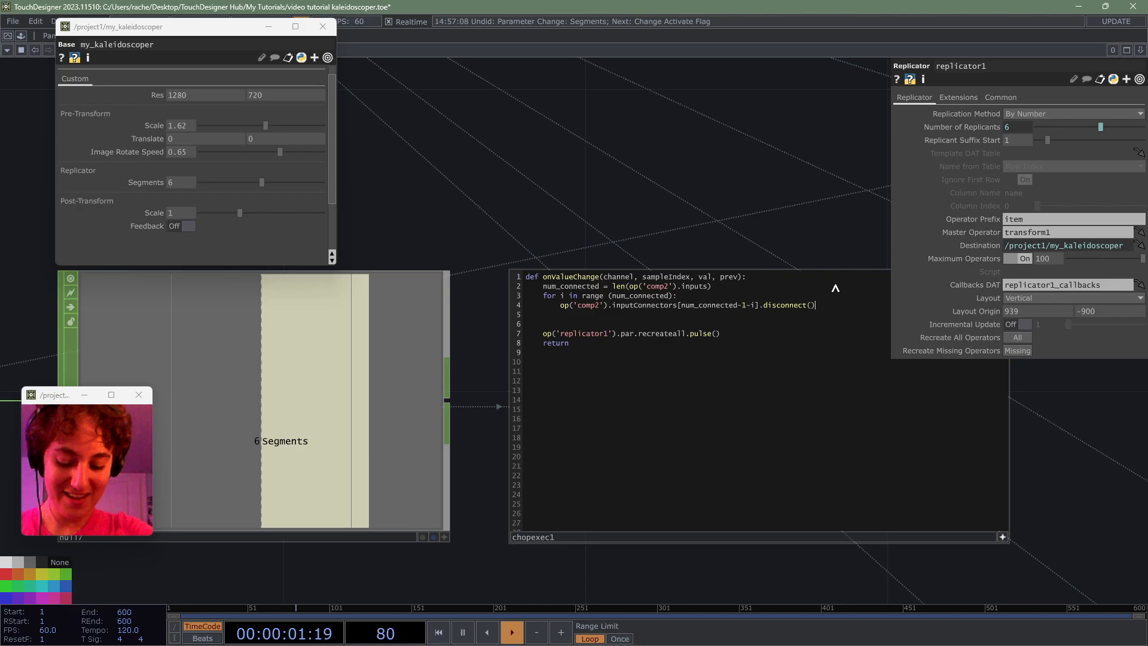
- Remove the empty lines between the for loop and the recreateall pulse line in chopexec1
click(558, 323)
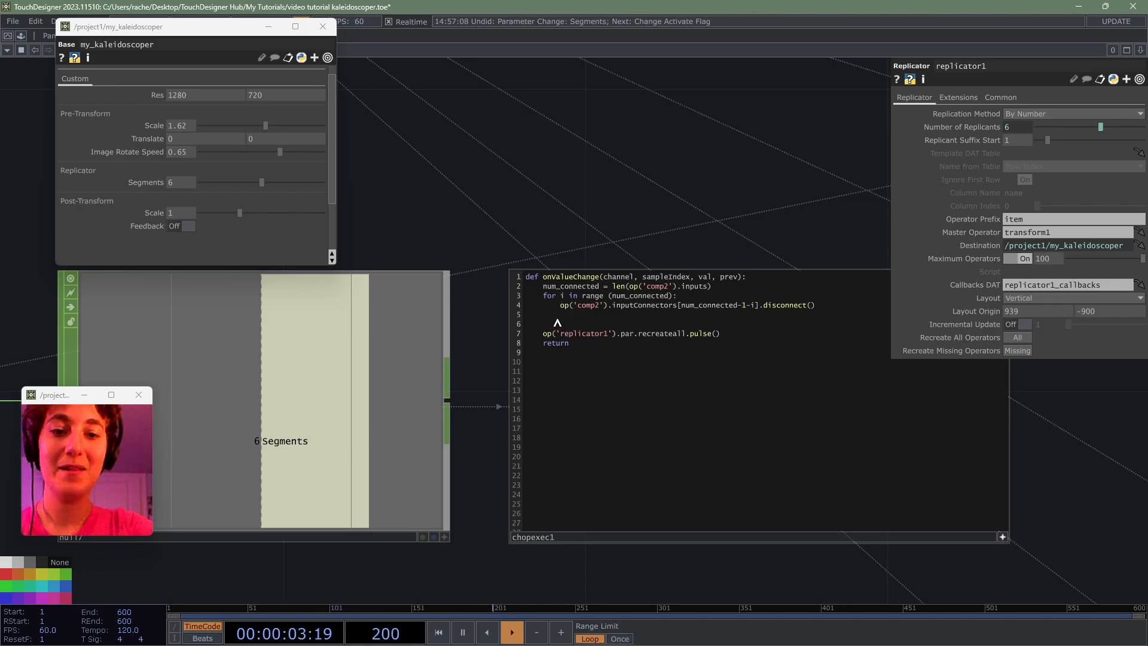
key(BackSpace)
key(BackSpace)
drag(720, 203, 636, 208)
click(531, 321)
key(BackSpace)
key(BackSpace)
drag(756, 197, 672, 208)
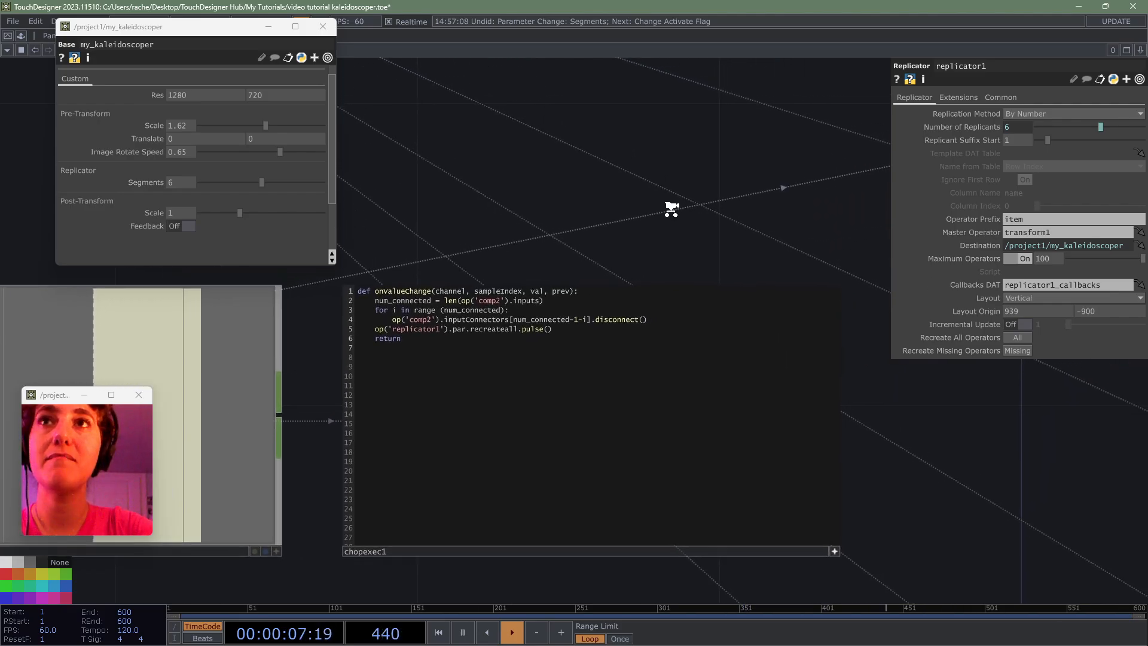
- Review the finished onValueChange code, examining the num_connected assignment and the for loop that disconnects comp2's inputs
scroll(672, 208, up, 2)
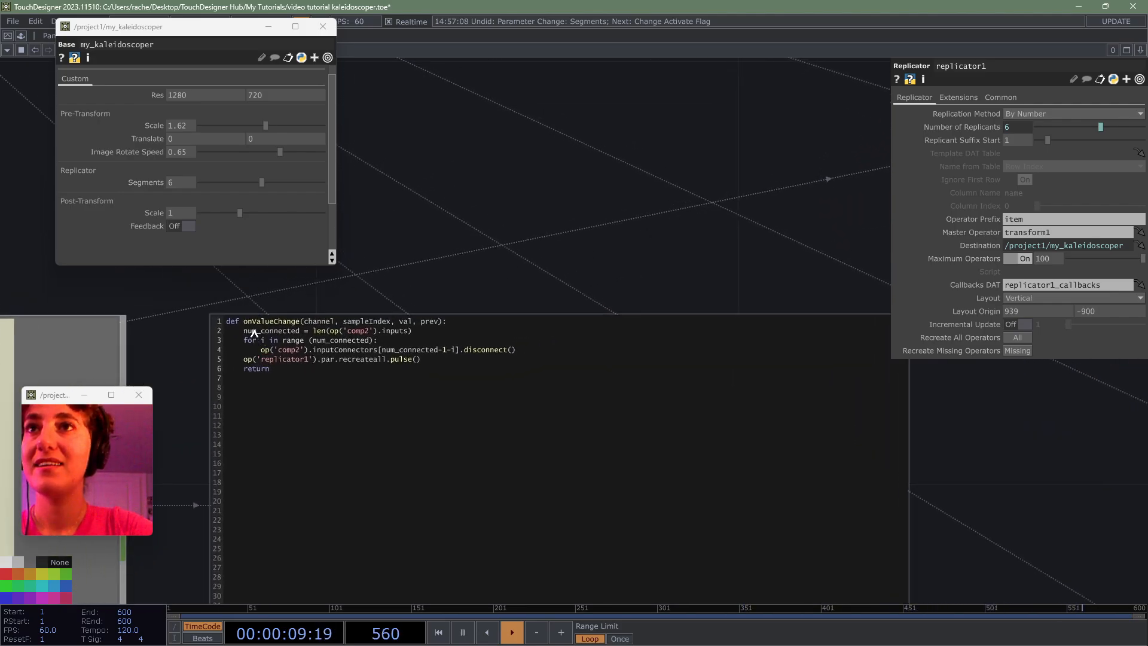
drag(243, 332, 417, 330)
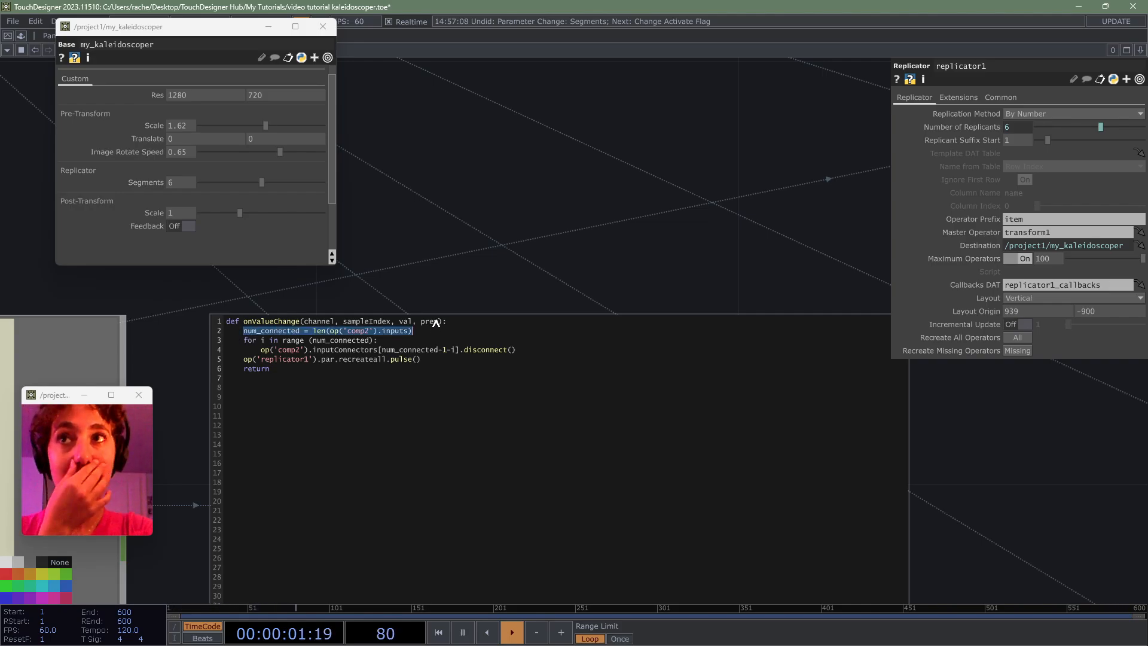
click(290, 356)
drag(244, 340, 390, 344)
click(302, 356)
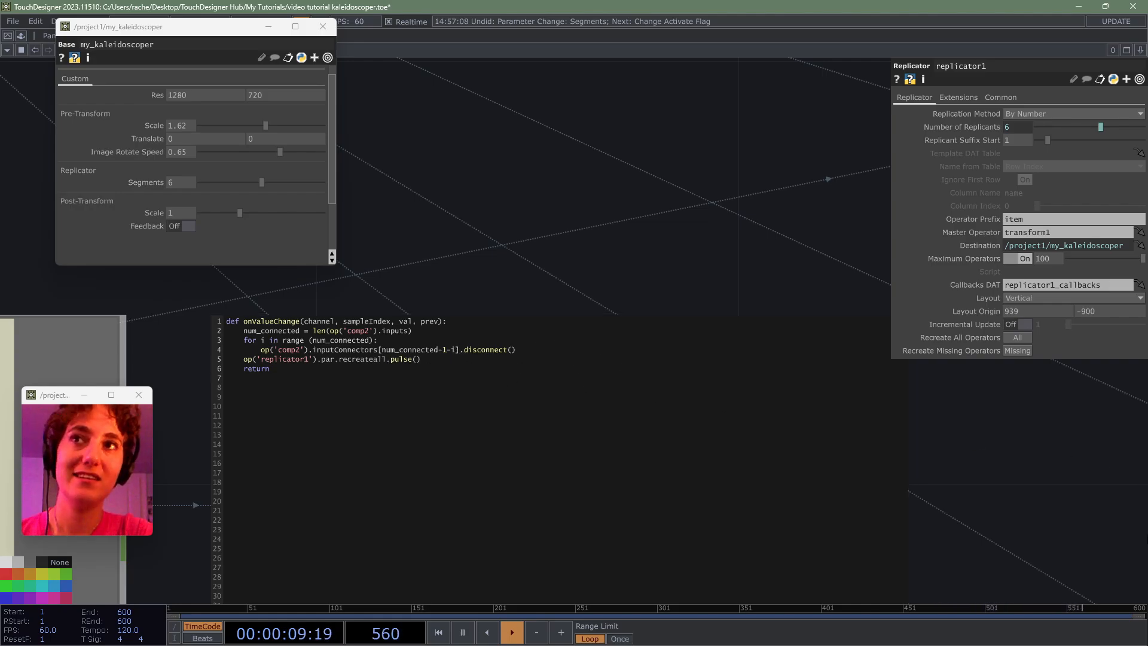
scroll(1108, 522, down, 5)
drag(873, 421, 622, 247)
scroll(622, 246, down, 2)
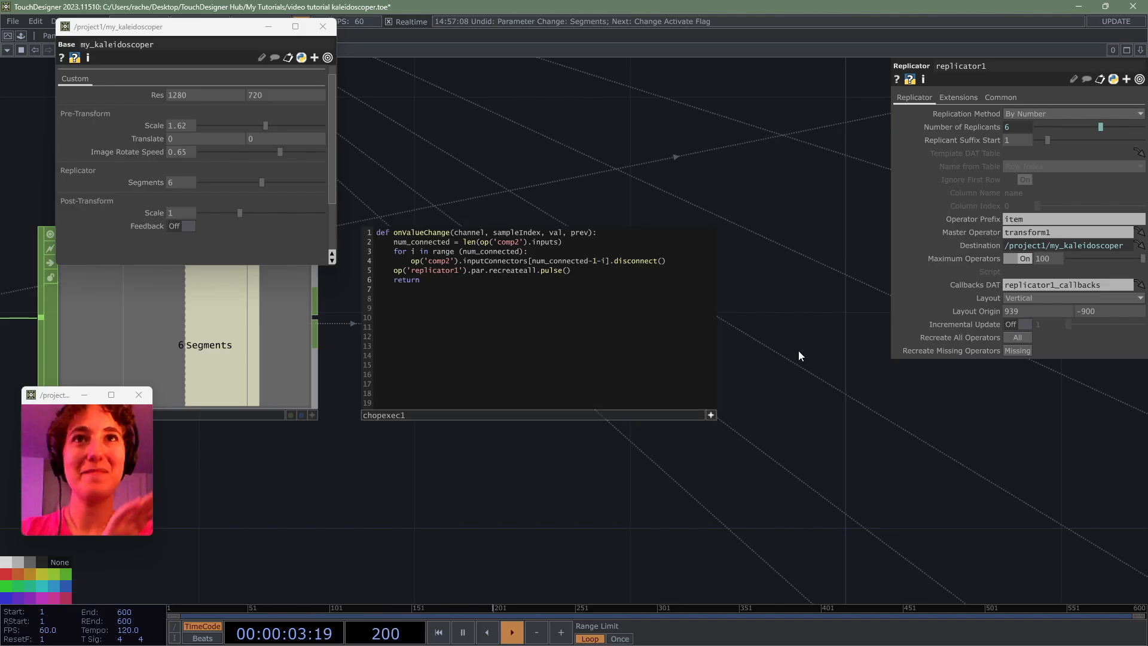
- Exit editing of chopexec1 and set the Segments parameter of my_kaleidoscoper to 3 to test the script
click(711, 415)
scroll(742, 414, down, 2)
drag(665, 421, 429, 425)
scroll(443, 418, down, 6)
drag(478, 385, 18, 367)
scroll(633, 397, down, 3)
drag(735, 367, 631, 240)
drag(185, 184, 159, 187)
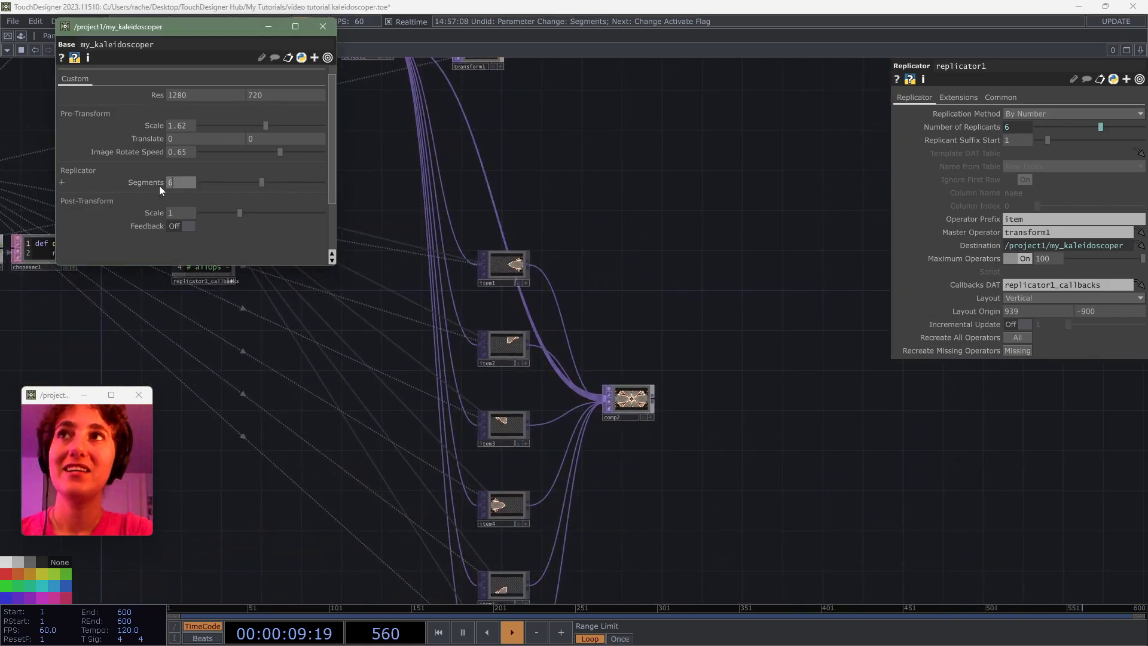
text(3)
key(Return)
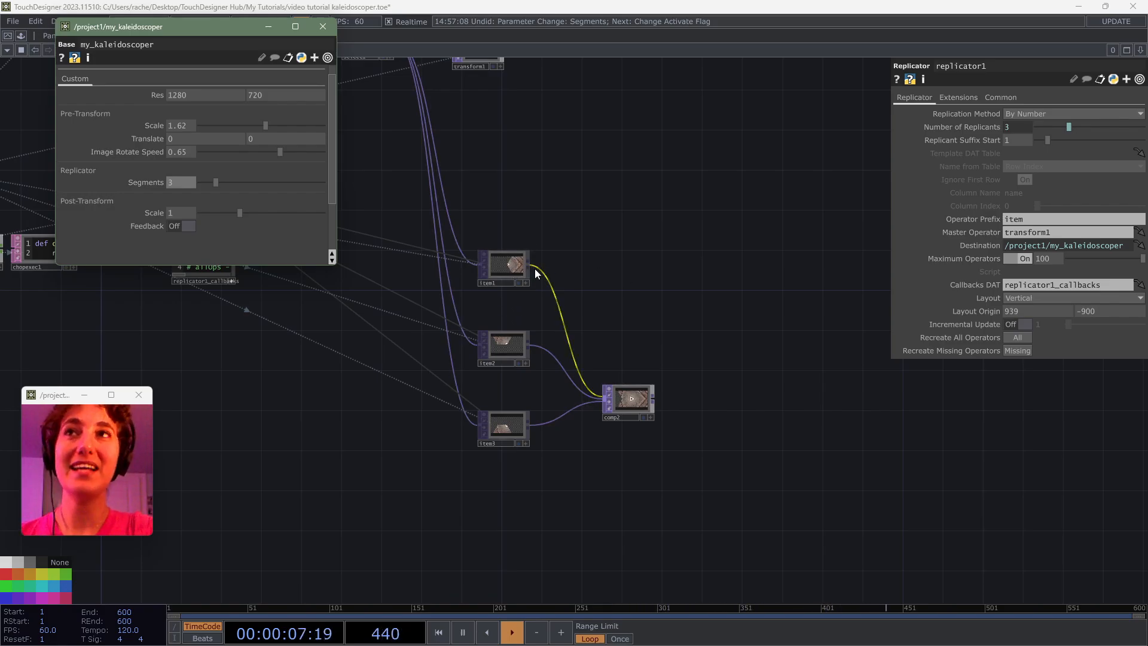
- Move comp2 up level with item2 and inspect the composite of the three slices
drag(615, 387, 608, 361)
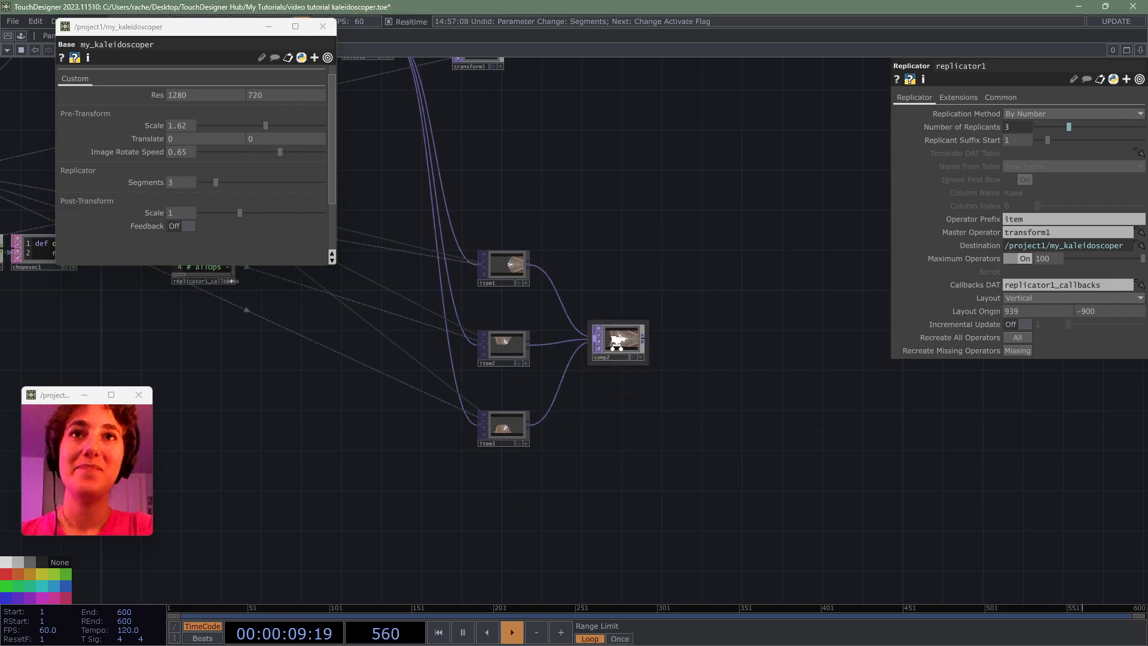
scroll(616, 380, up, 5)
scroll(682, 354, down, 3)
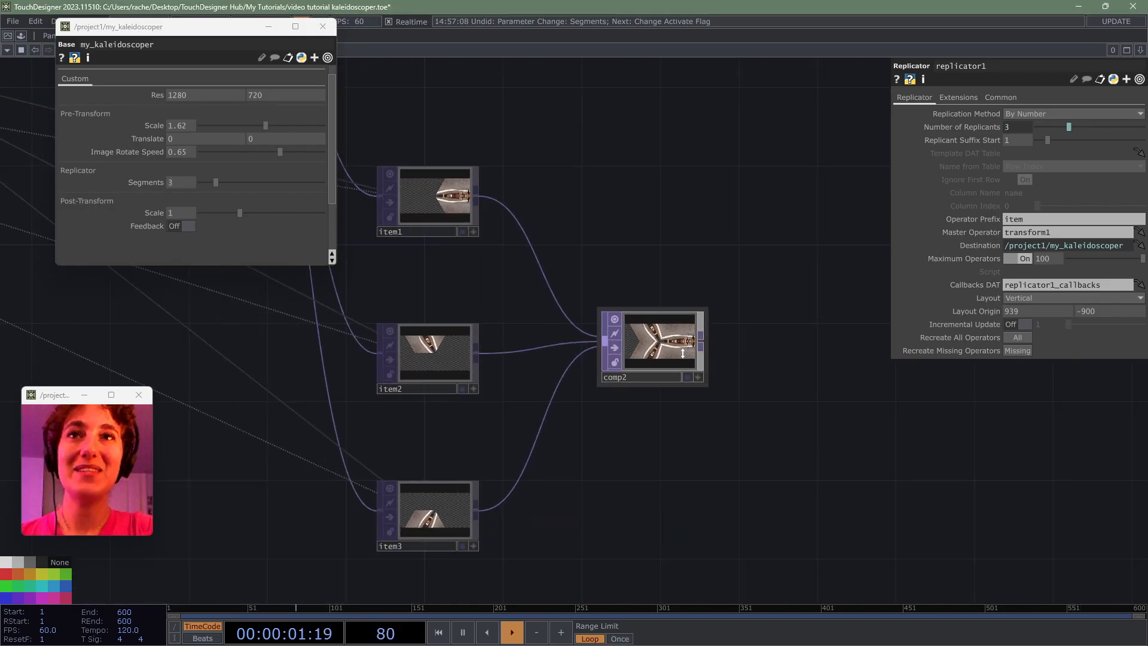
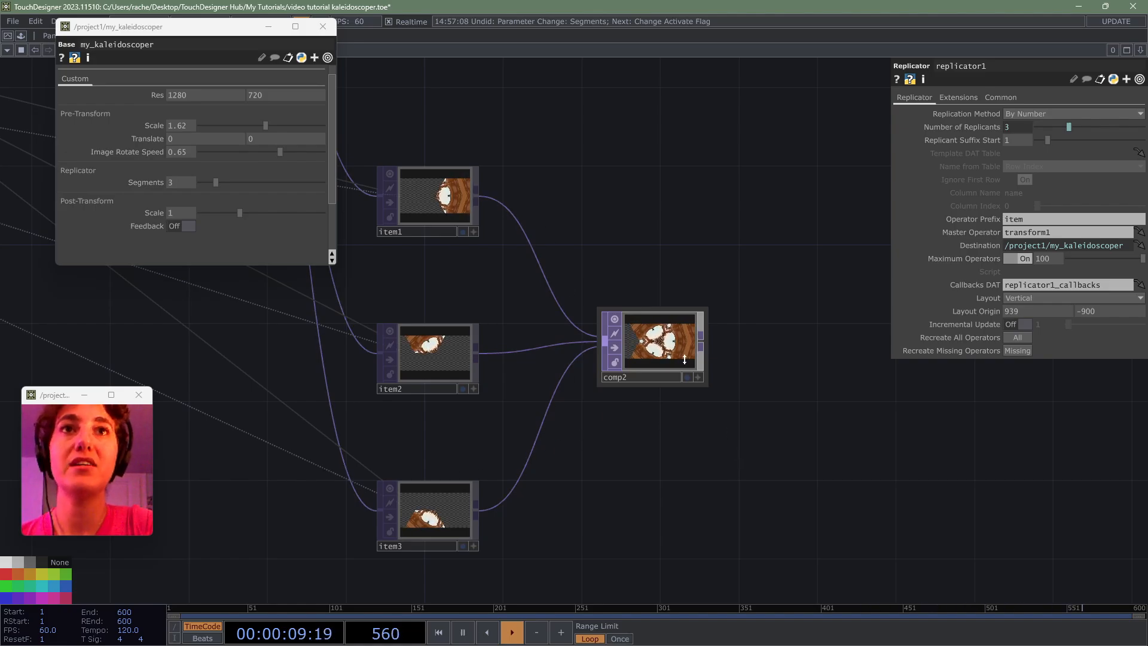
- Set the Extend mode of the master operator transform1 to Hold
scroll(685, 359, down, 5)
drag(608, 229, 740, 312)
drag(700, 252, 730, 261)
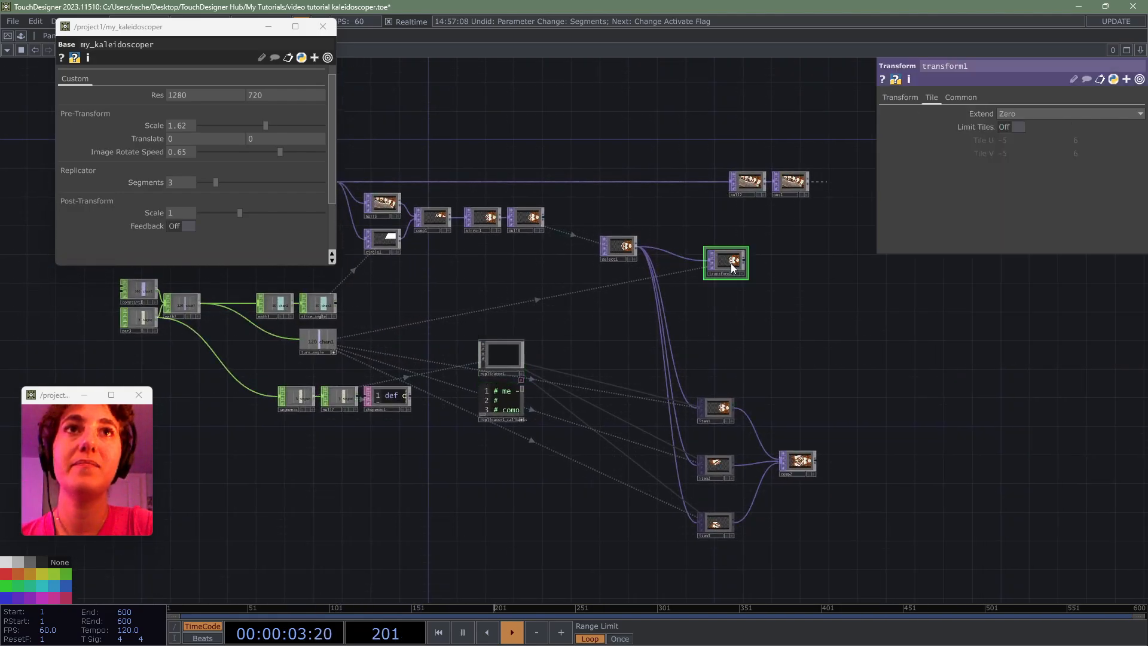
scroll(730, 262, up, 8)
scroll(798, 245, down, 6)
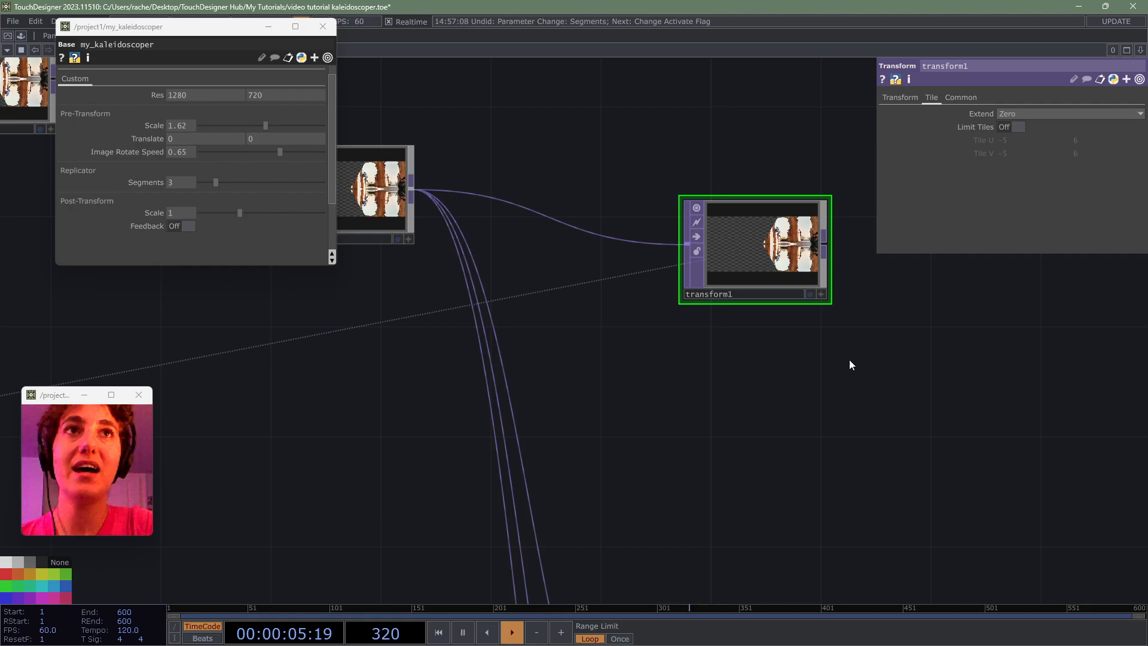
click(1041, 114)
click(1014, 126)
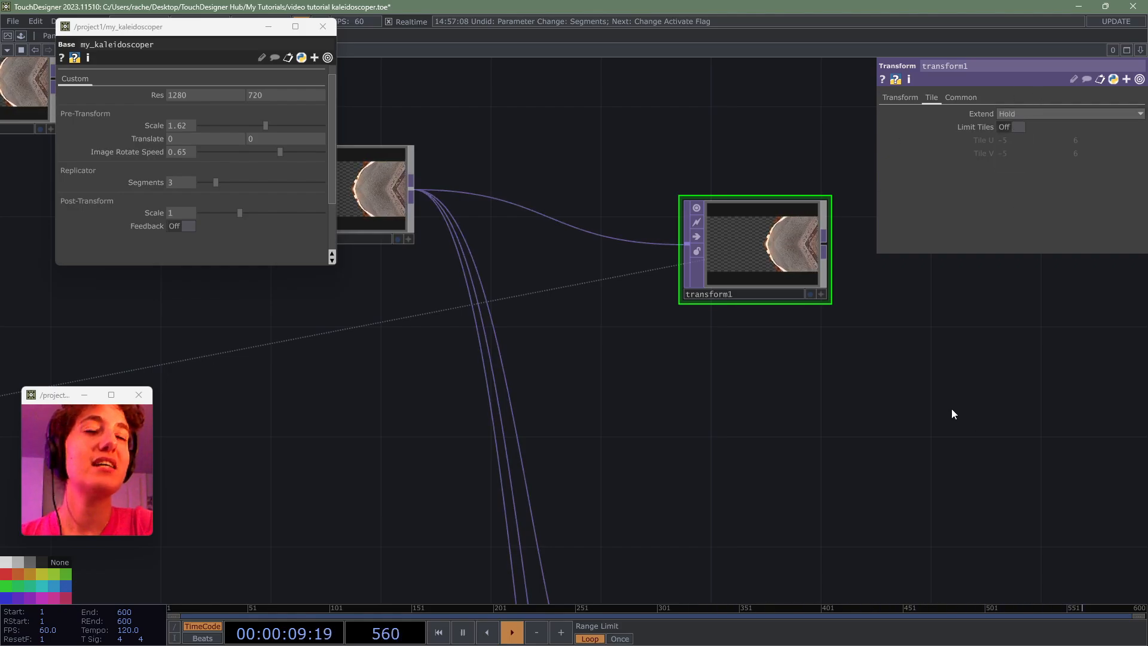
- Change Segments to 2 and back to 3 to recreate the slices from the edited transform1
scroll(952, 410, down, 3)
drag(974, 442, 665, 67)
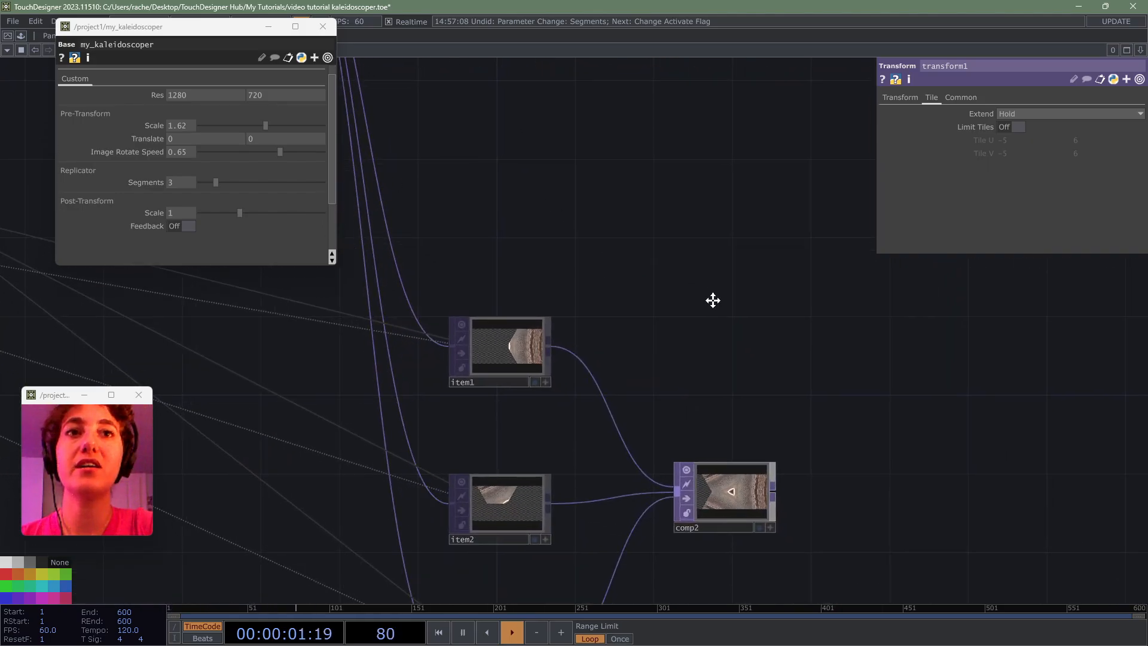
drag(713, 300, 764, 295)
click(186, 185)
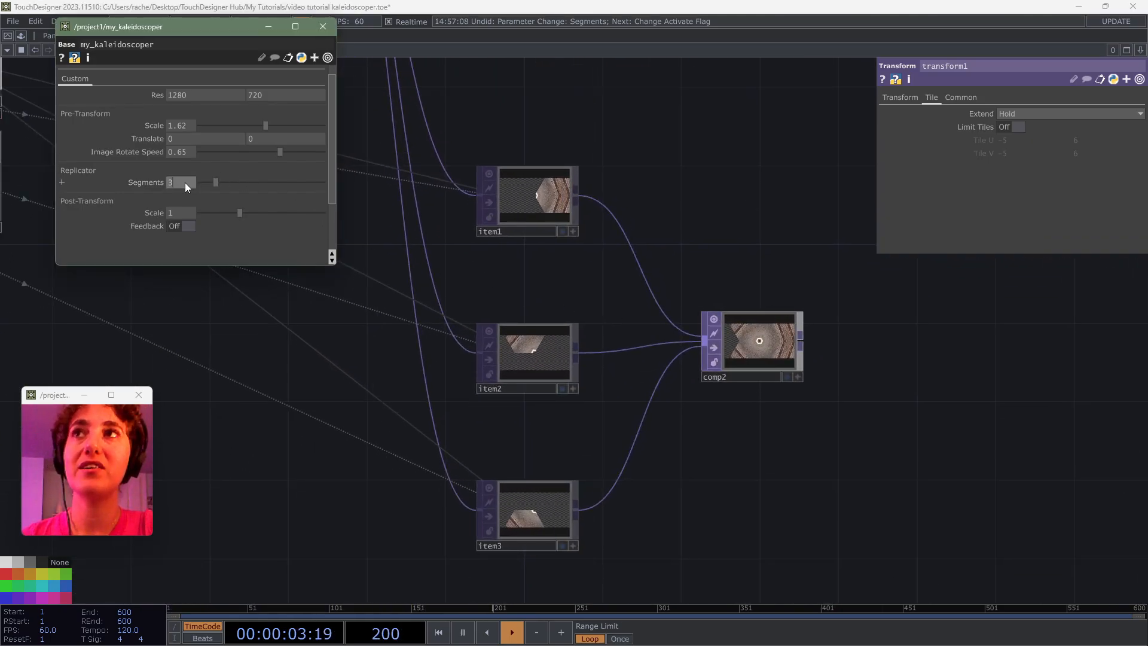
text(2)
click(755, 197)
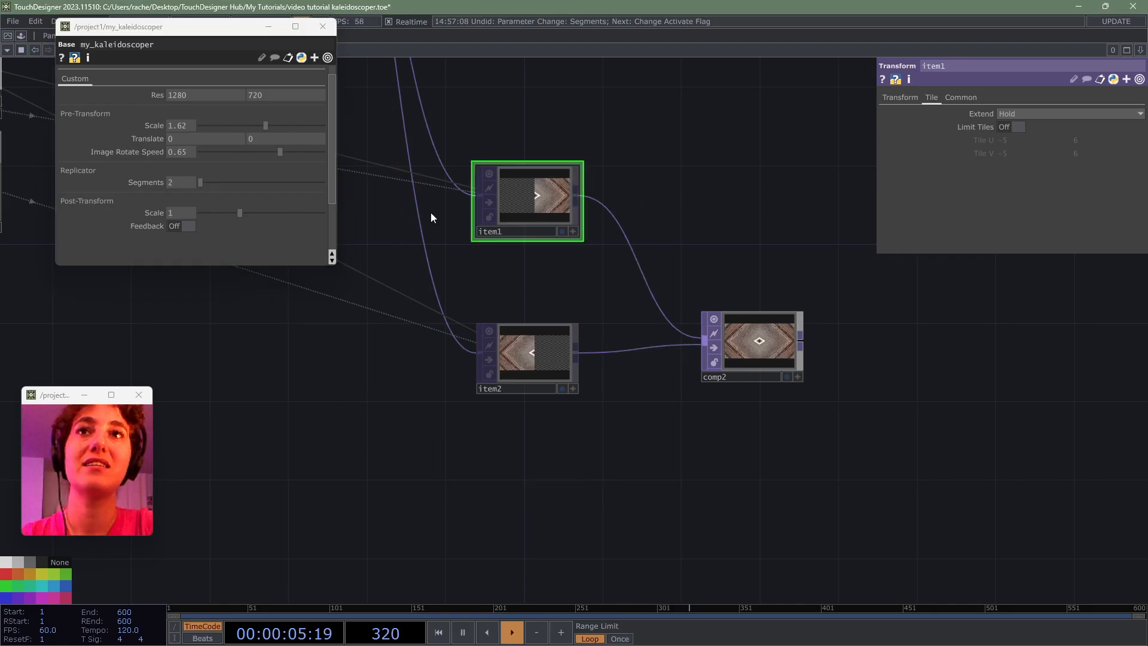
click(181, 183)
text(3)
click(679, 182)
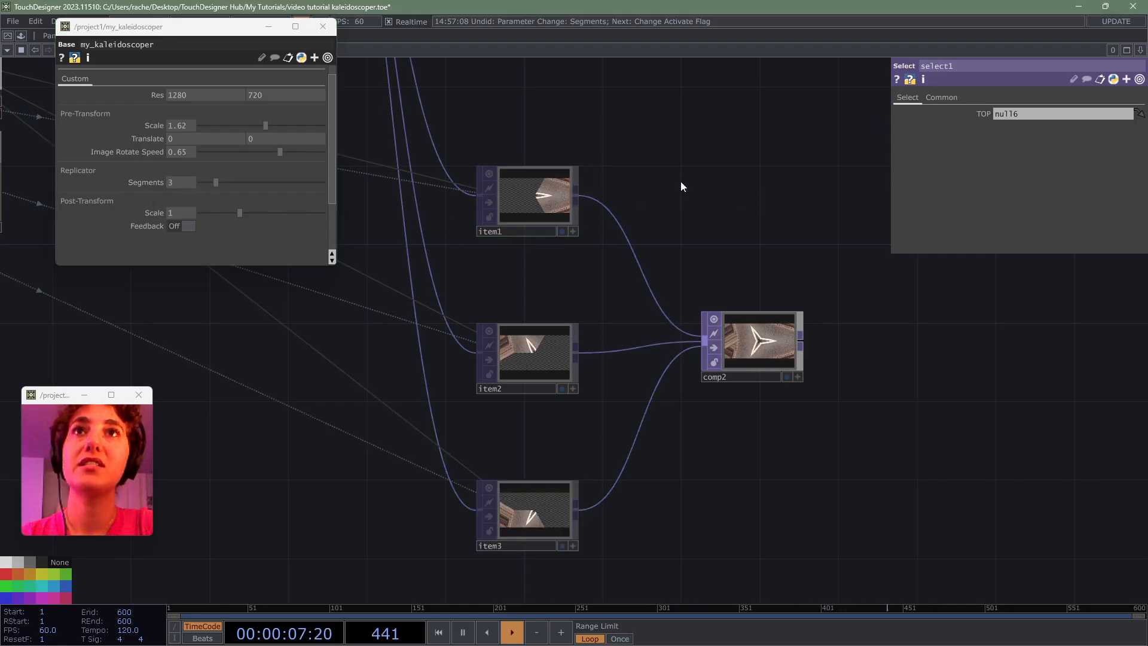
- Inspect the composite in comp2 up close and display comp2 as the network background
scroll(743, 338, up, 6)
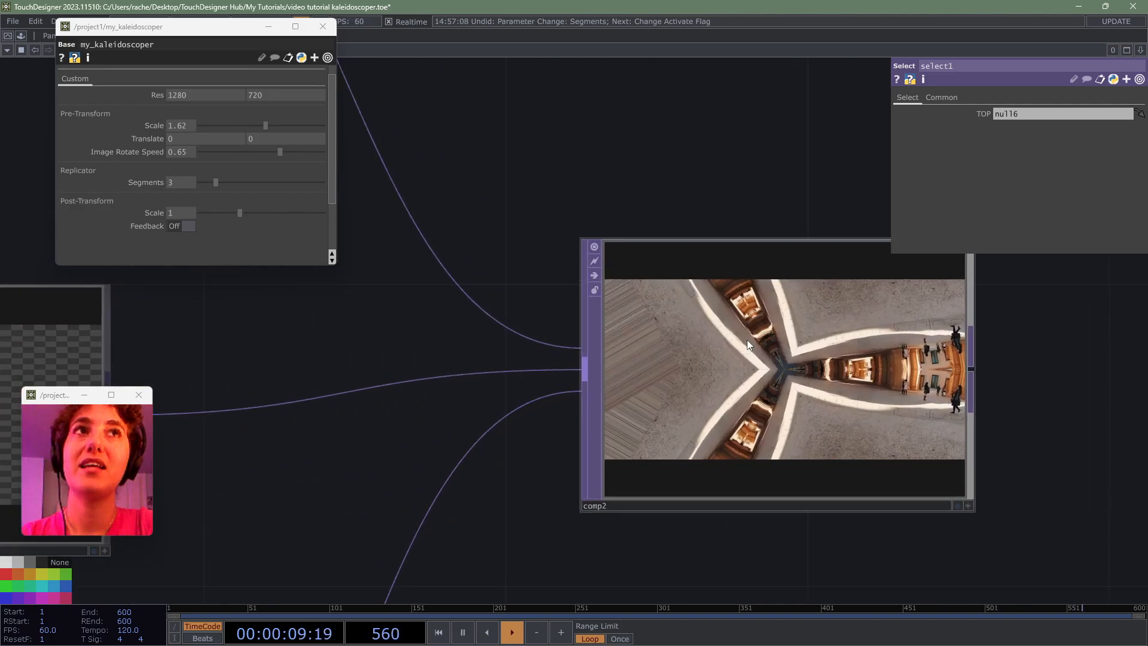
scroll(727, 286, down, 9)
scroll(702, 228, down, 2)
drag(693, 294, 677, 555)
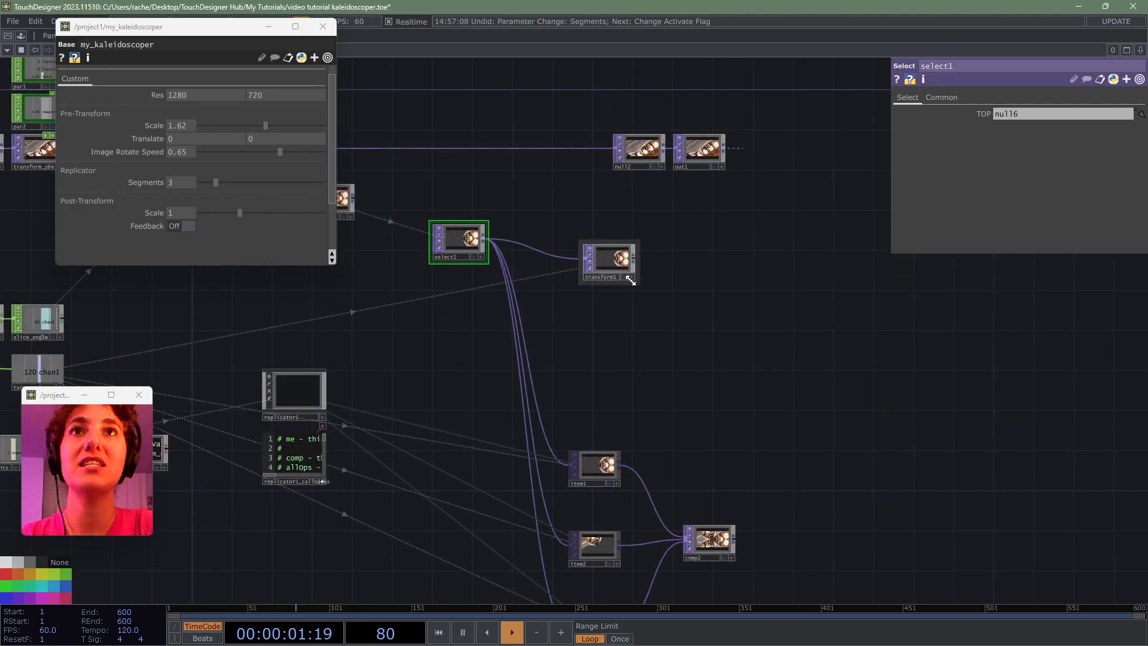
click(723, 558)
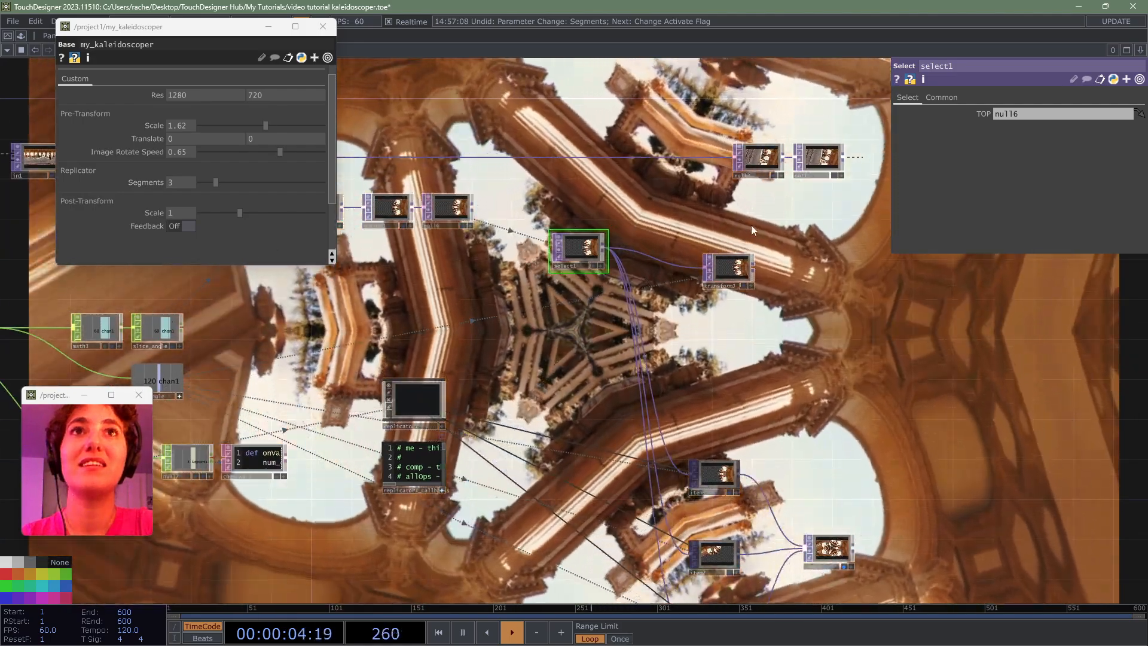
- Set the Extend mode of the master operator transform1 to Repeat
click(729, 267)
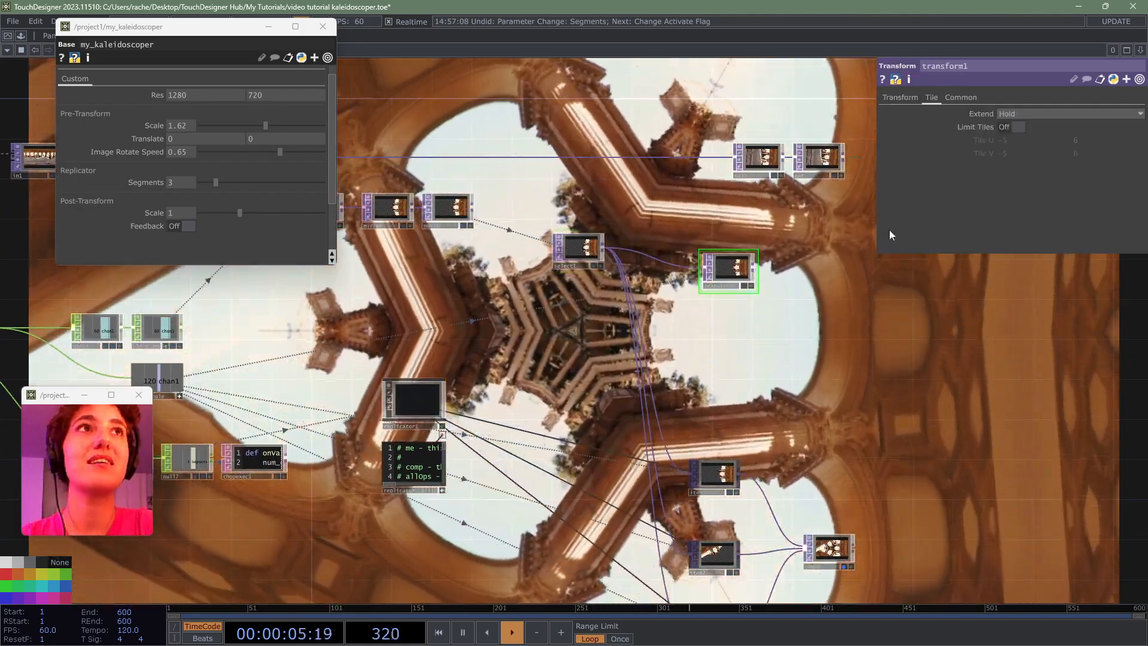
click(932, 96)
click(1021, 113)
click(1013, 153)
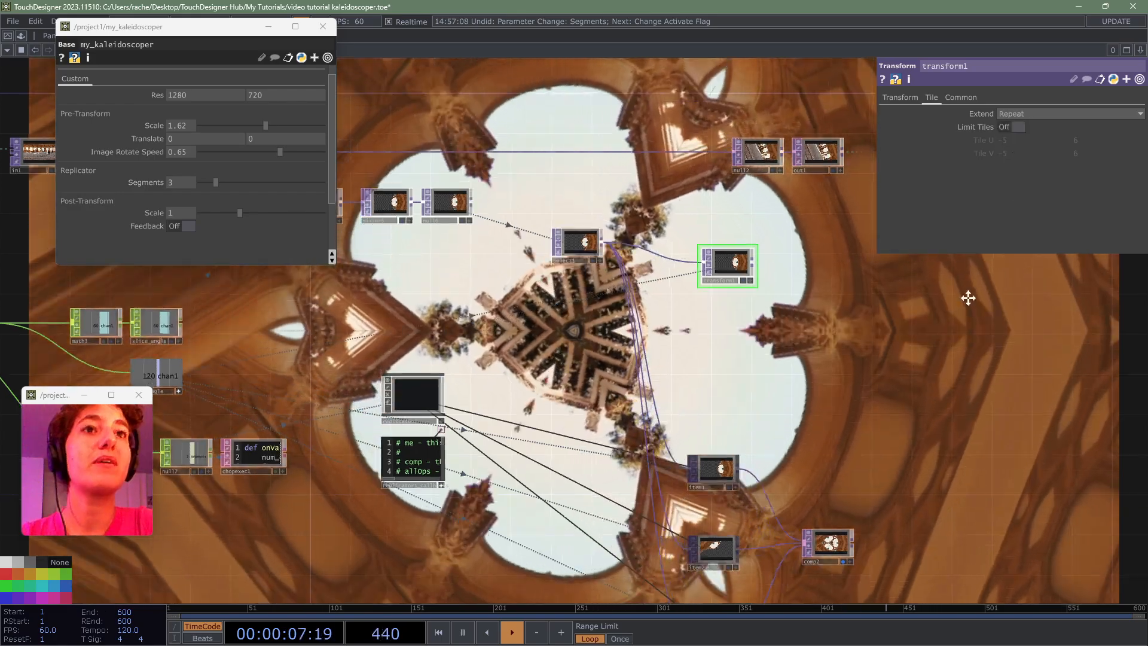
- Change Segments to 4 and back to 3 to recreate the slices with the Repeat extend mode
drag(966, 297, 921, 144)
drag(174, 181, 135, 185)
text(4)
key(Return)
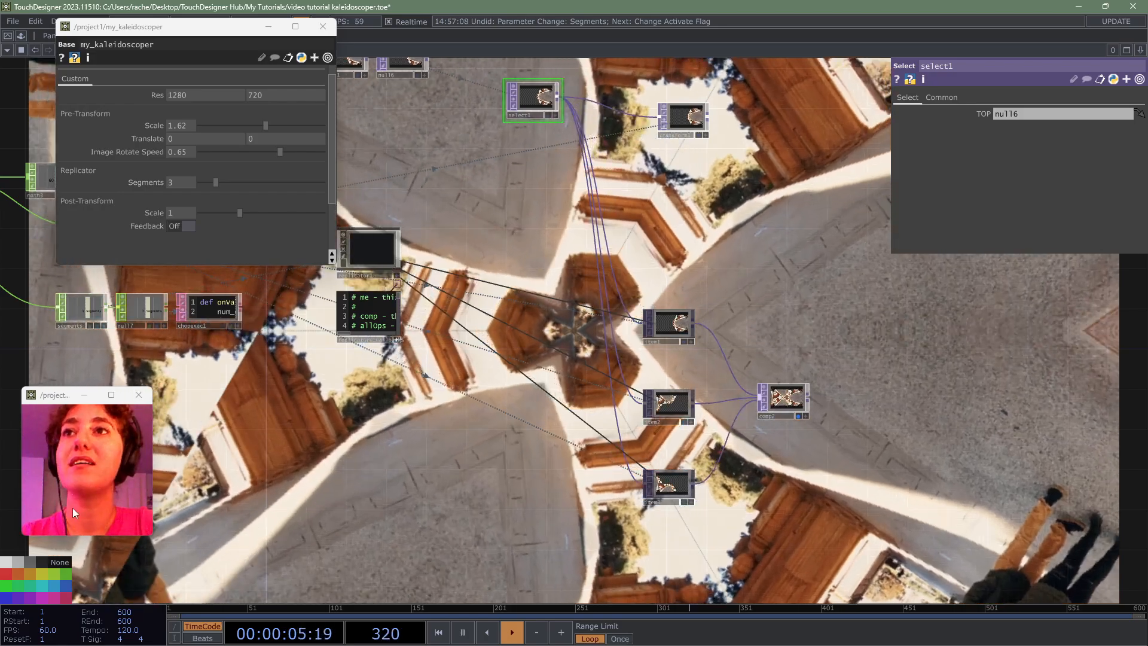
- Move the my_kaleidoscoper parameter window aside, turn off comp2's background display and examine its composite up close
drag(204, 30, 284, 110)
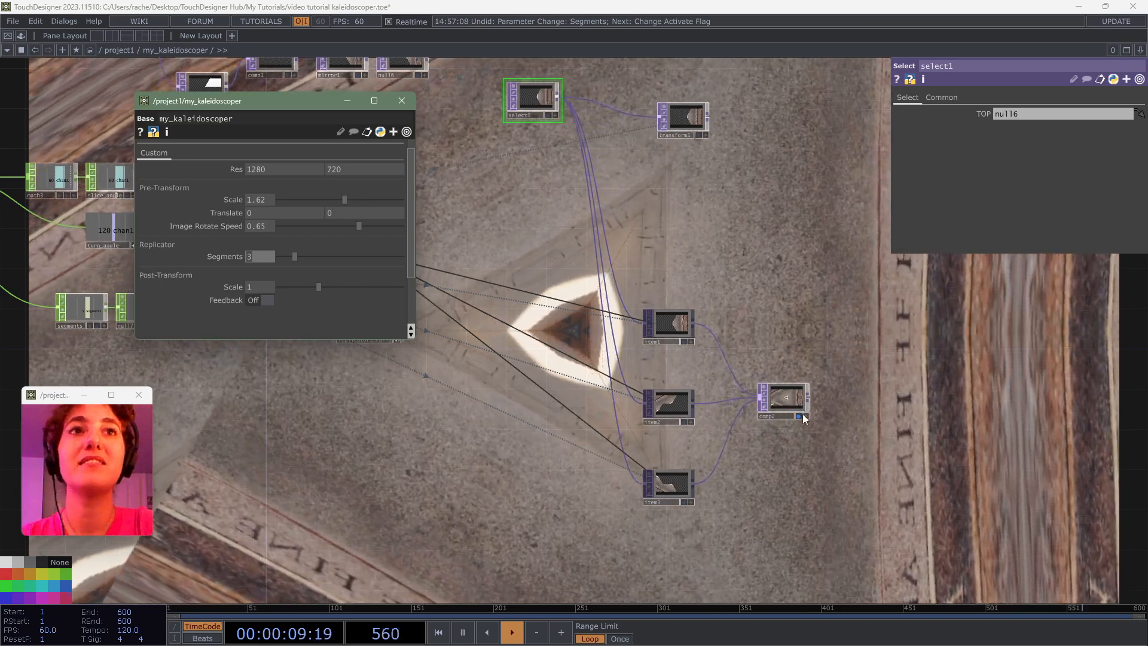
click(798, 417)
scroll(963, 405, up, 6)
drag(574, 429, 954, 443)
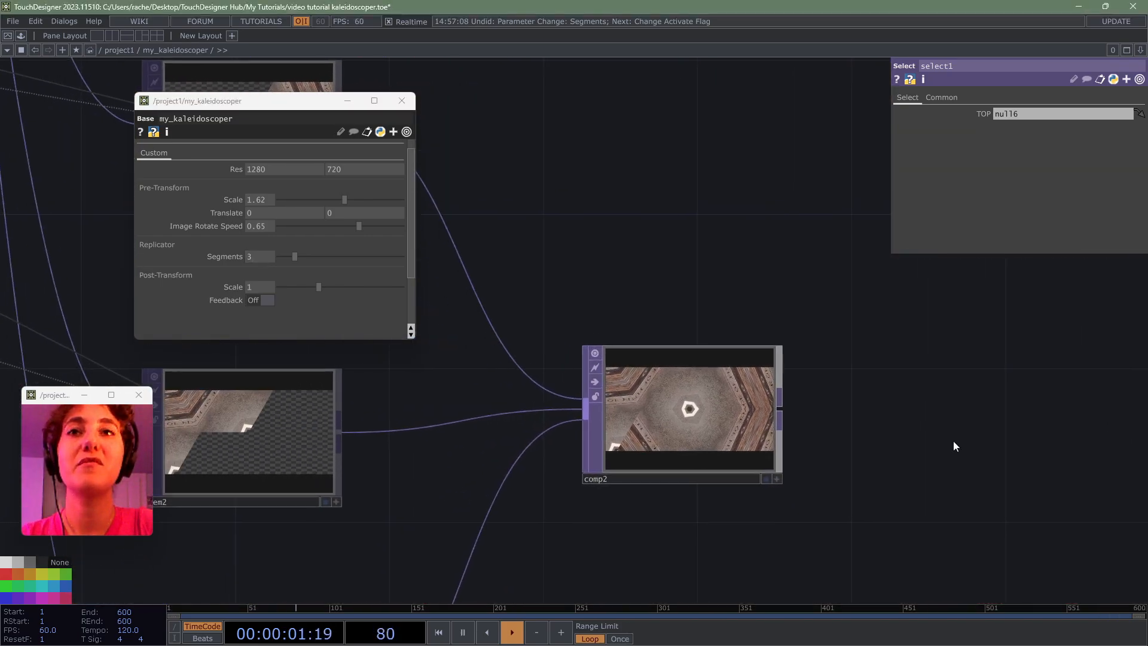
scroll(722, 415, up, 3)
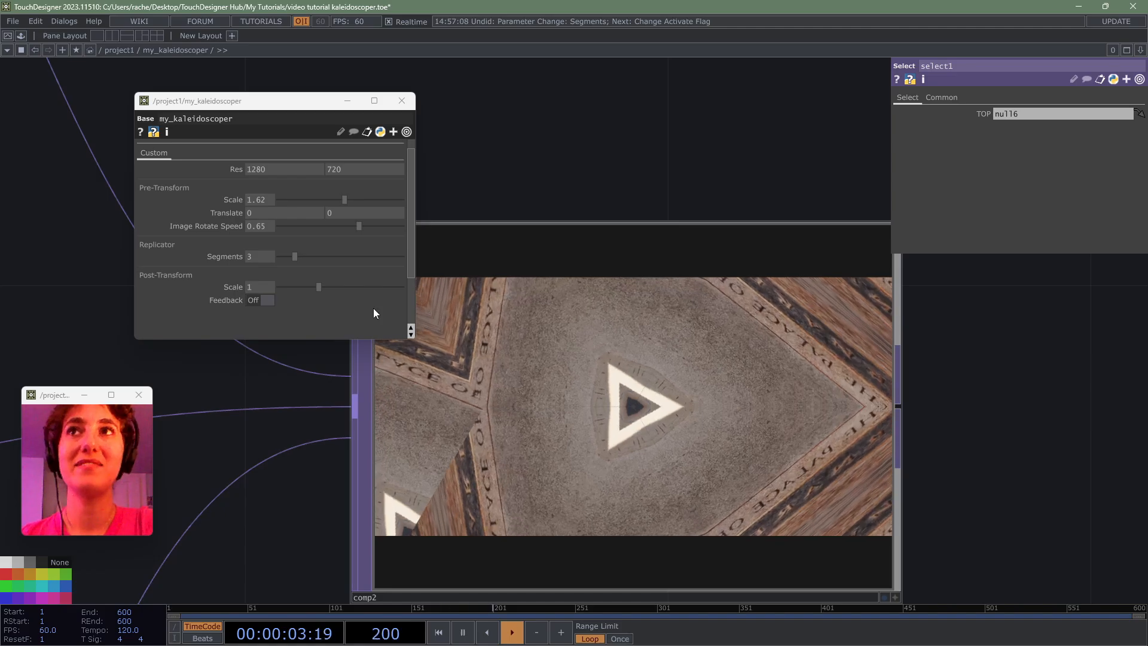
- Set Segments to 10 and inspect the composite and the replicated slices in the network
click(258, 256)
text(10)
key(Return)
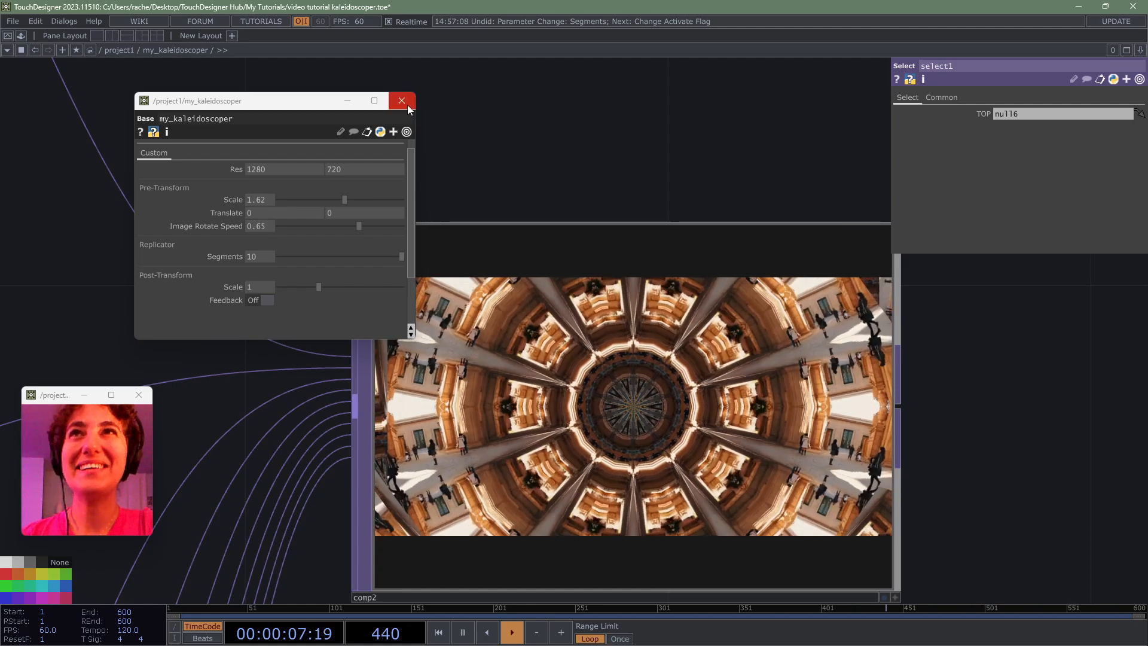
scroll(622, 141, down, 4)
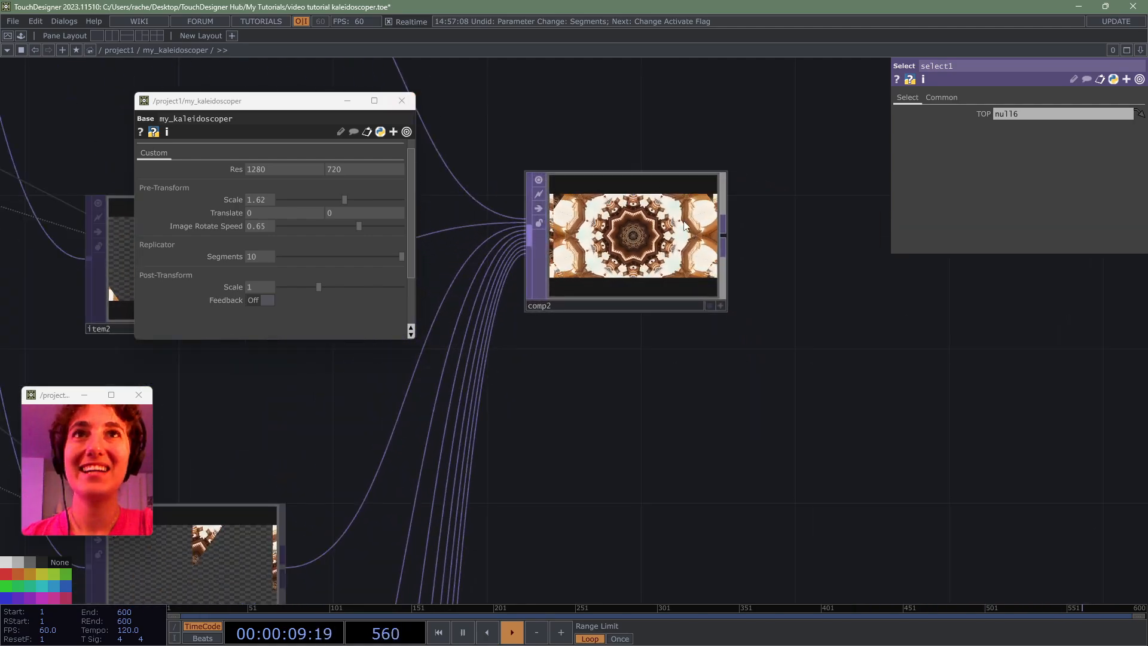
scroll(715, 267, down, 6)
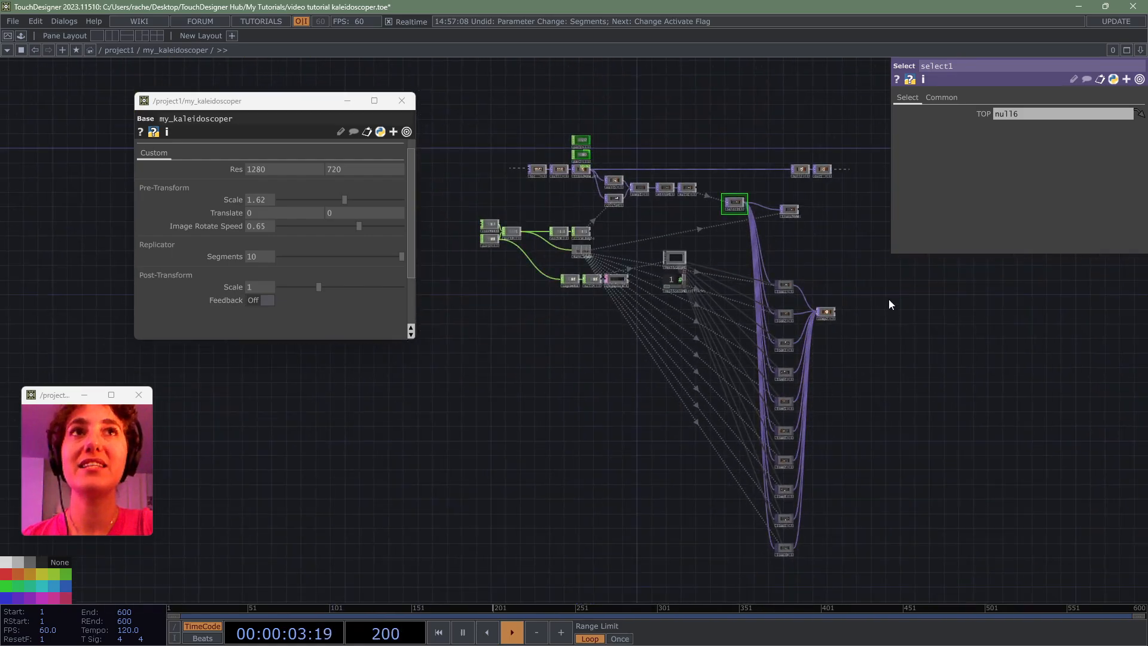
- Group constant1, par3, math2, math3, slice_angle and turn_angle closely around the segments, null7 and chopexec1 chain
middle_drag(697, 415, 731, 447)
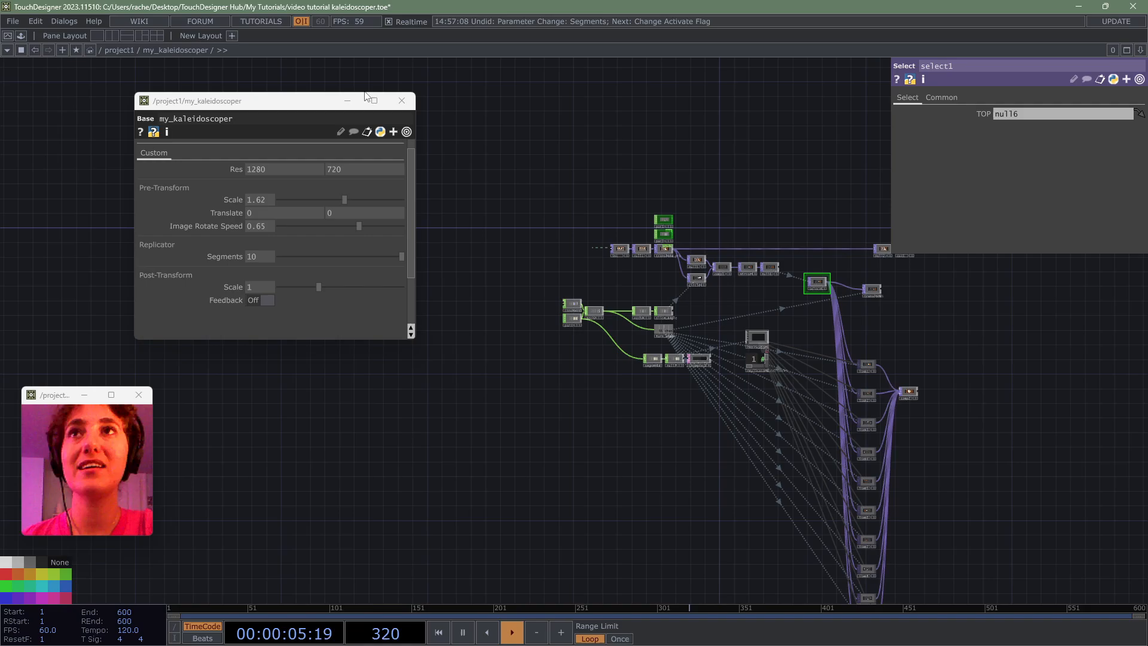
drag(367, 100, 258, 79)
scroll(573, 261, up, 5)
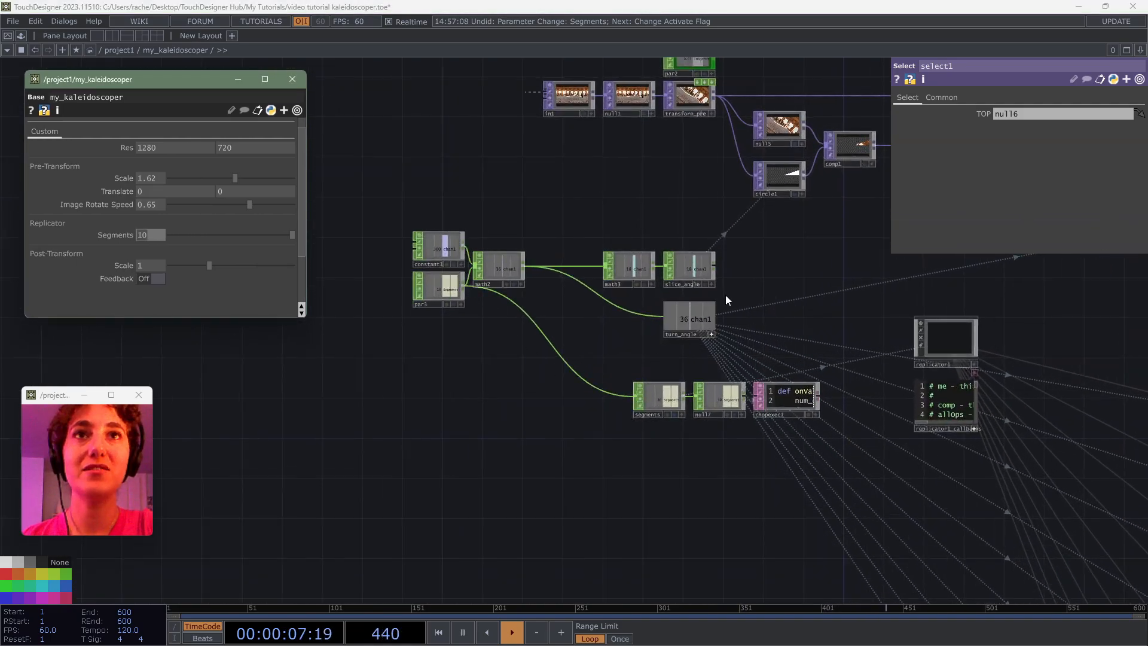
drag(395, 203, 721, 349)
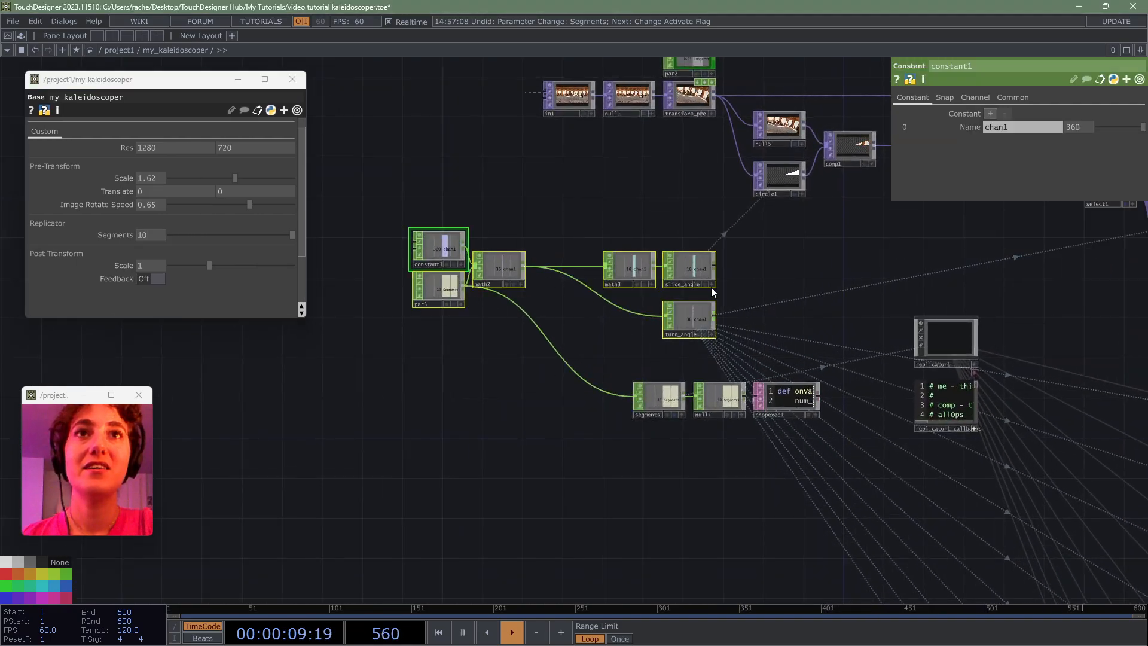
drag(694, 272, 724, 312)
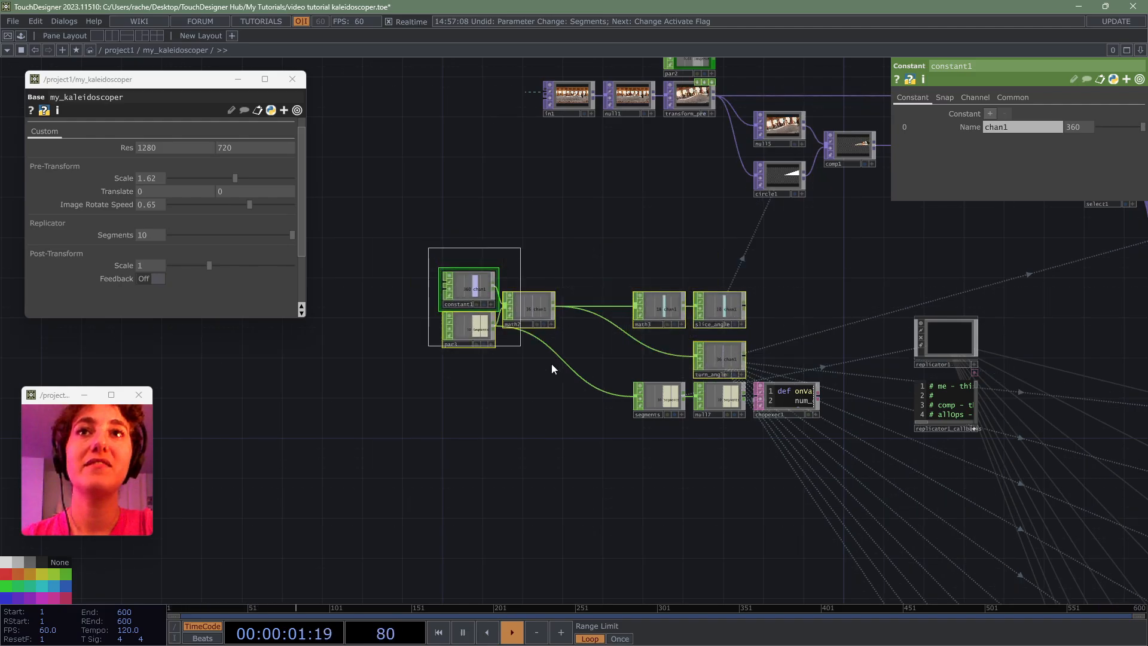
drag(552, 363, 554, 364)
drag(535, 311, 576, 361)
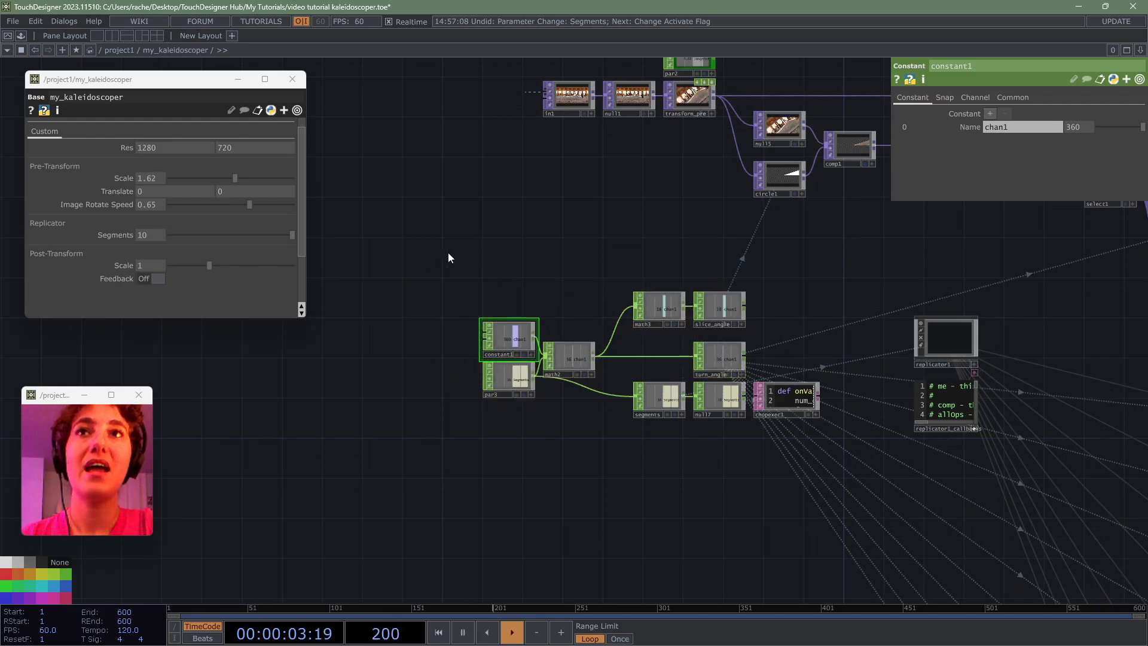
- Frame the segment calculation operators with a green annotation titled Segment Math and tighten its upper-left corner around them
mouse_move(442, 252)
mouse_down()
mouse_move(854, 463)
mouse_move(630, 285)
mouse_move(840, 433)
mouse_up()
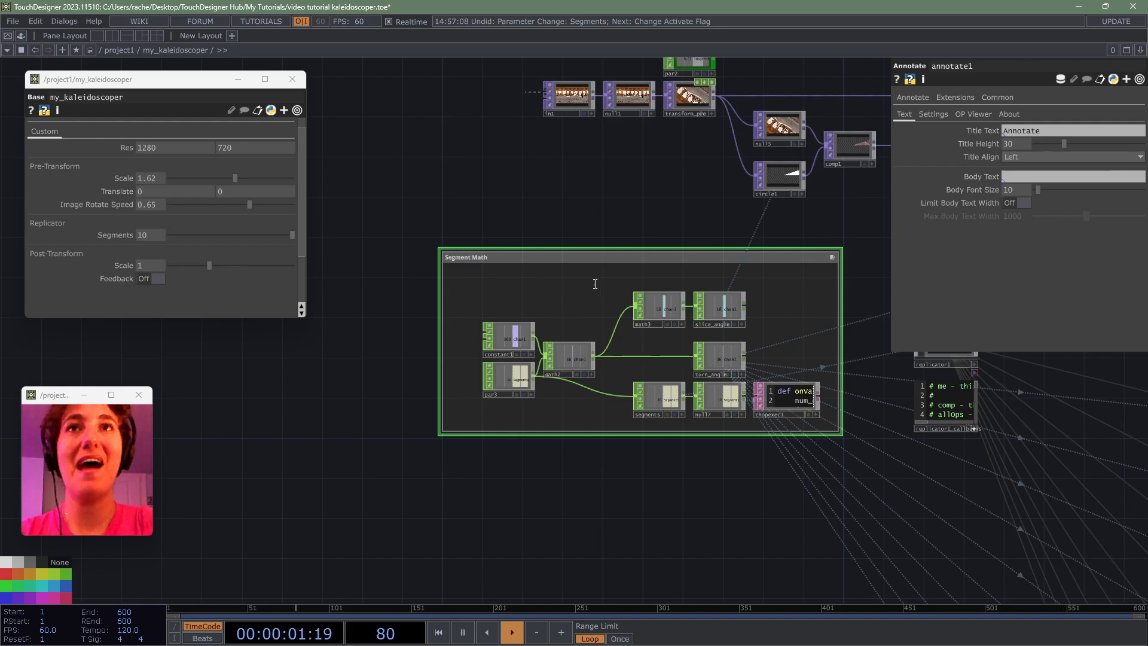
drag(446, 249, 469, 265)
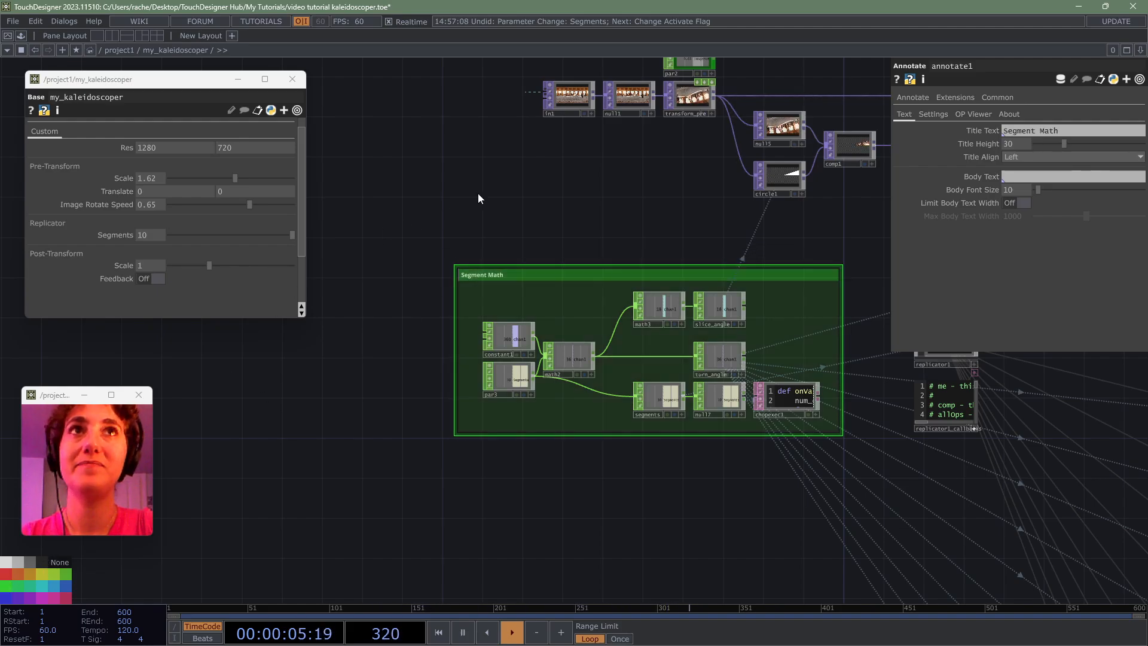
- Frame the operators from in1 to null6 with an annotation titled Pre-Processing and colour it purple
drag(478, 199, 301, 401)
mouse_move(348, 165)
alt+right_down()
mouse_move(487, 269)
mouse_move(910, 428)
mouse_move(866, 422)
alt+right_up()
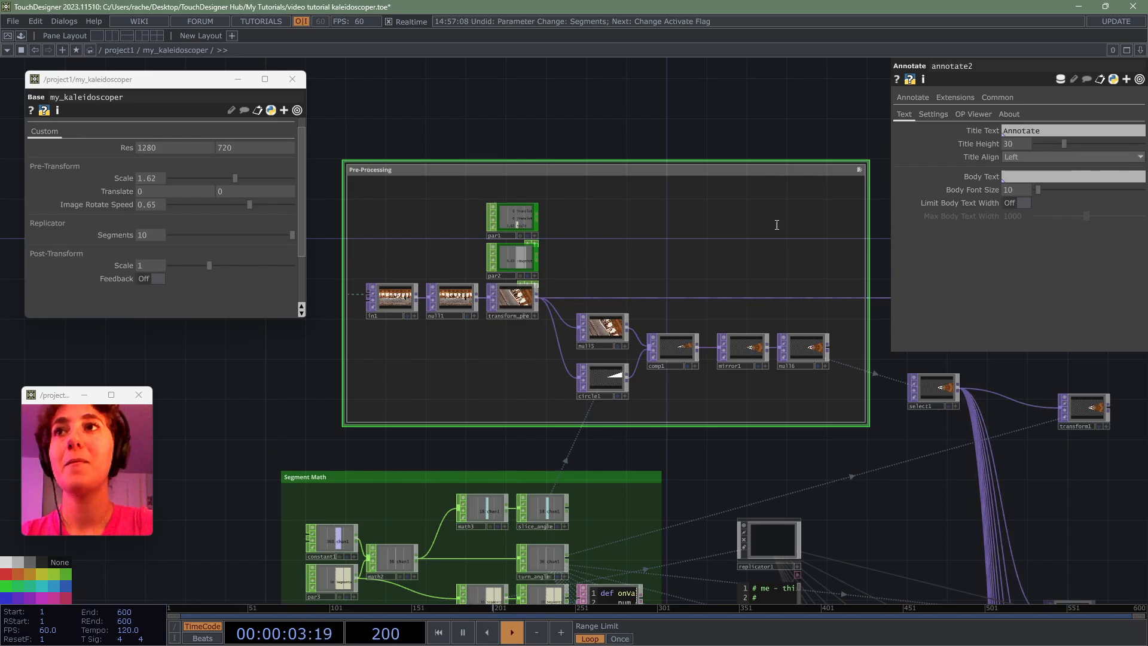
click(12, 598)
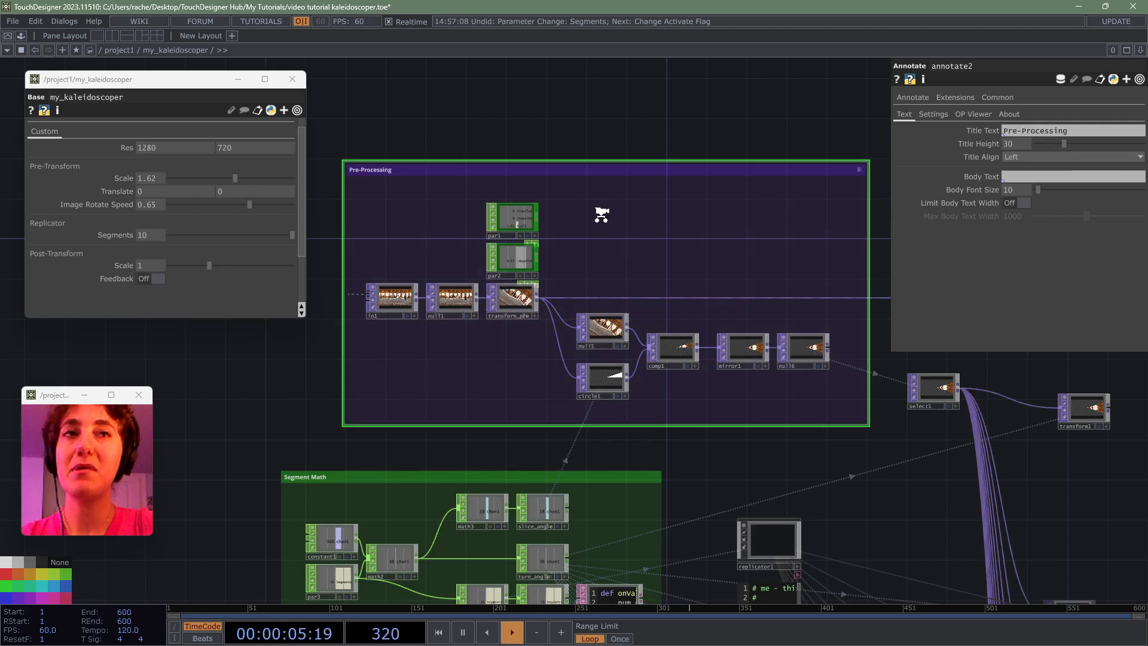
scroll(600, 216, down, 3)
drag(807, 174, 410, 94)
drag(557, 234, 746, 242)
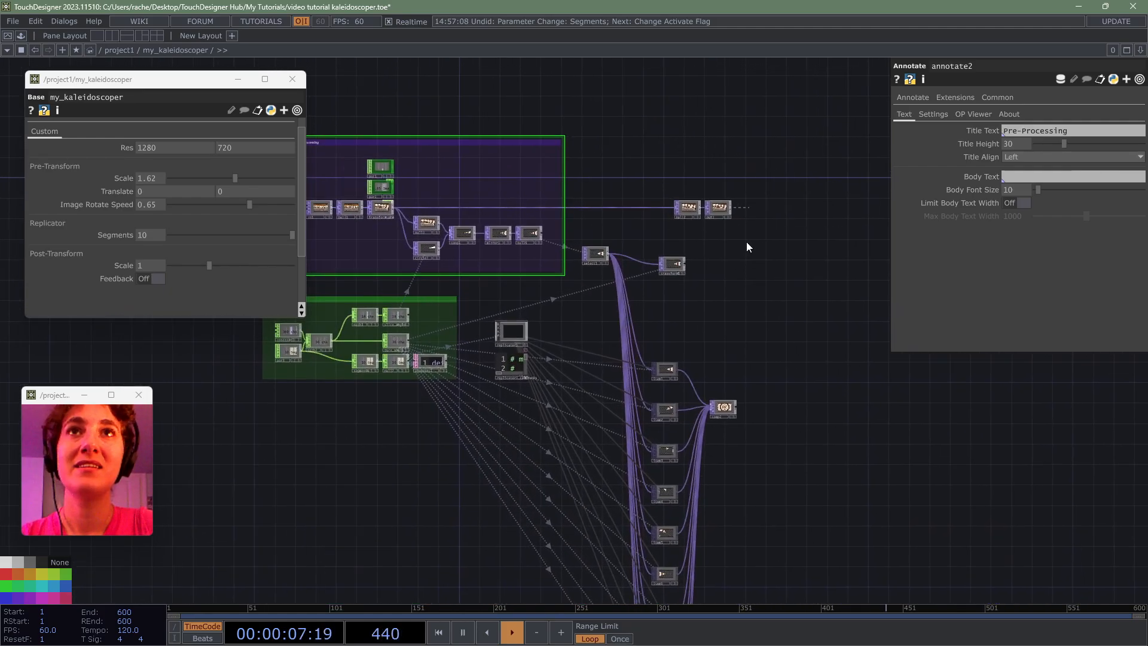
scroll(711, 232, up, 3)
drag(741, 198, 745, 201)
drag(669, 184, 899, 186)
drag(895, 444, 981, 85)
scroll(738, 232, down, 2)
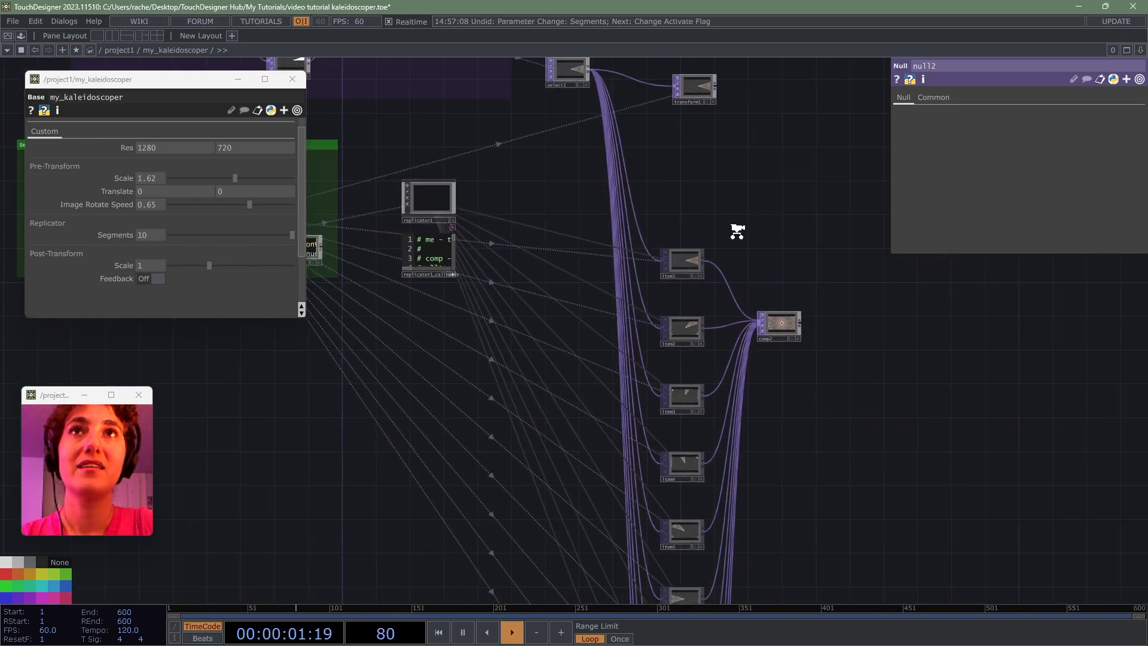
drag(732, 224, 679, 215)
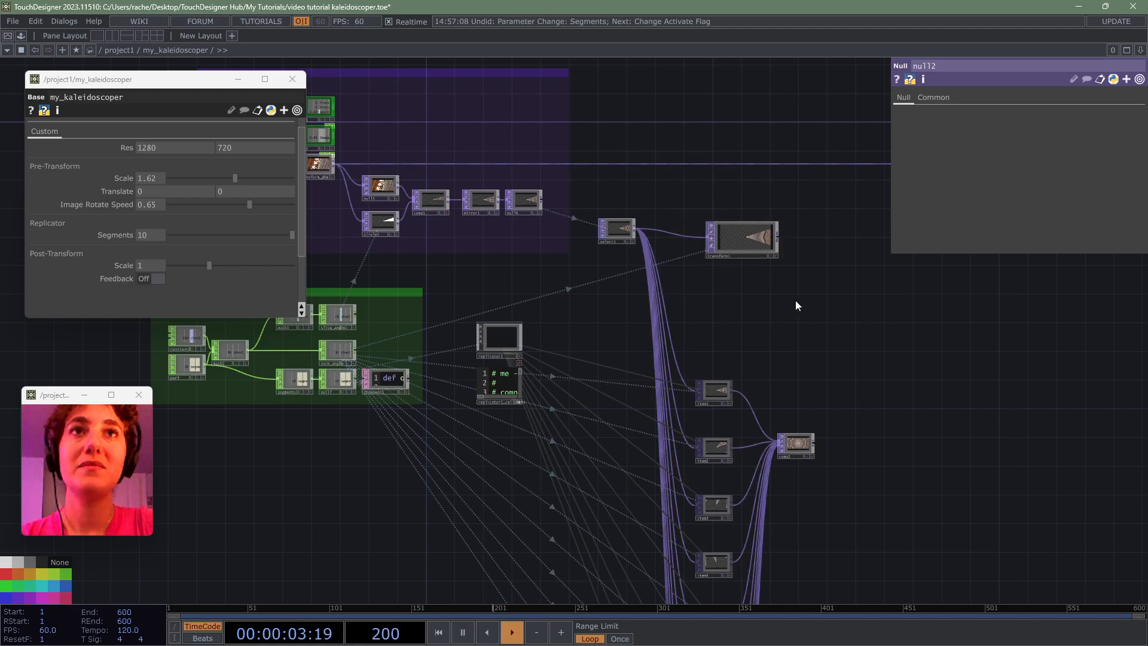
key(ctrl+z)
scroll(740, 266, up, 8)
key(ctrl+z)
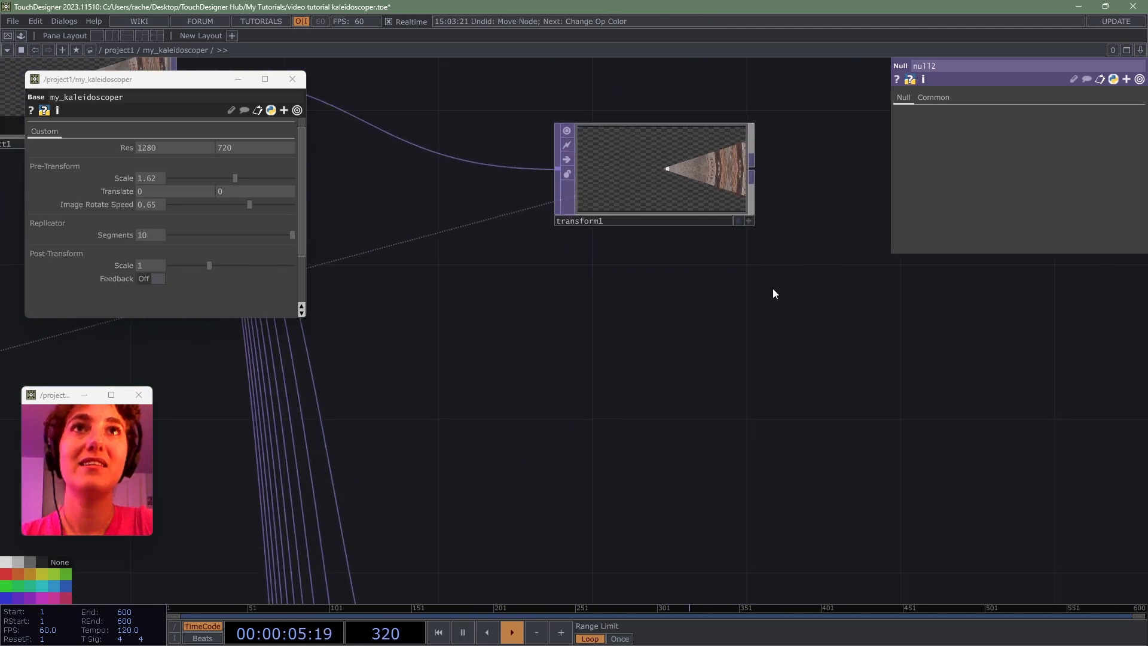
- Move transform1 up roughly level with select1 and frame it with an annotation titled Master
drag(719, 228, 772, 332)
scroll(718, 287, down, 7)
scroll(719, 286, down, 3)
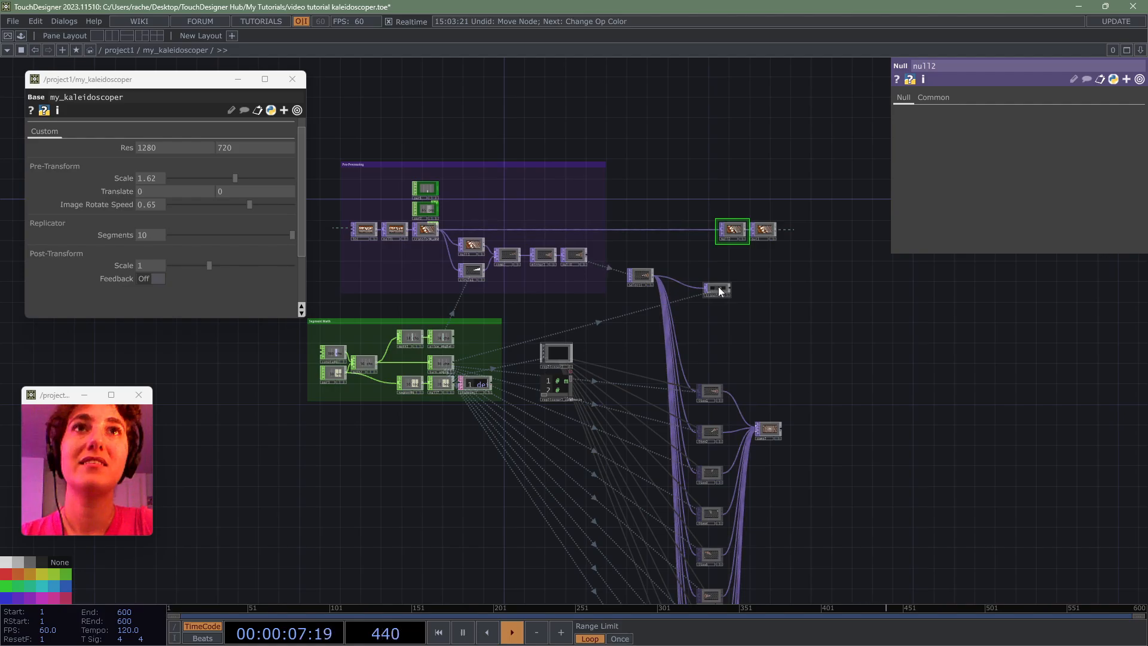
scroll(718, 286, up, 8)
drag(855, 353, 872, 372)
drag(743, 321, 742, 263)
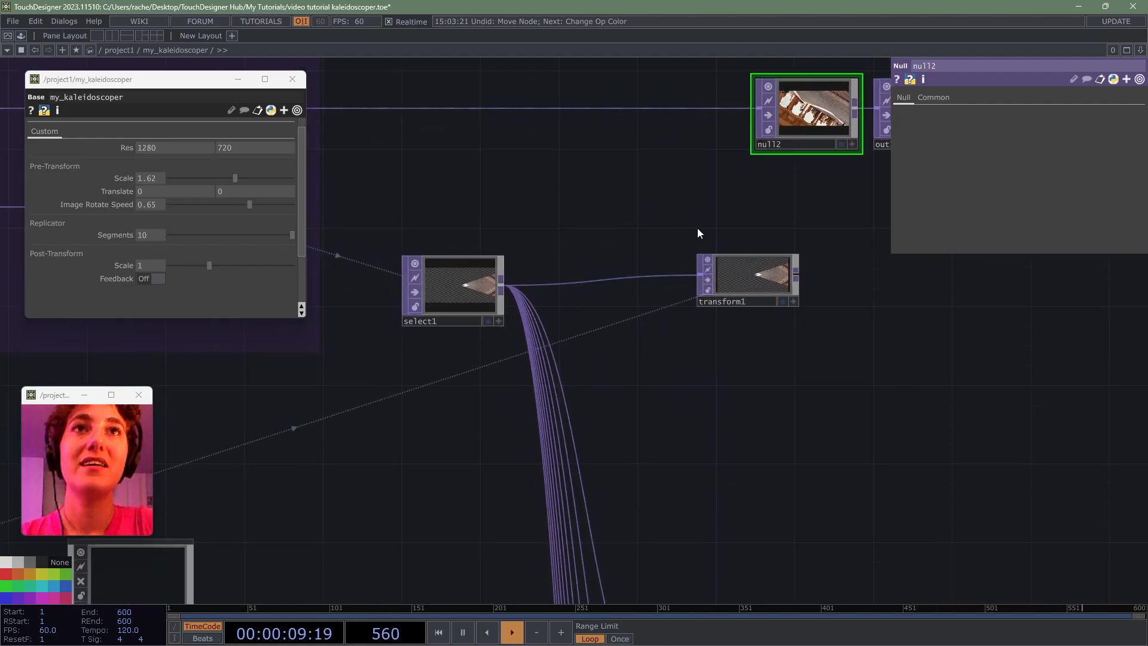
mouse_move(685, 213)
alt+right_down()
mouse_move(830, 332)
mouse_move(821, 327)
alt+right_up()
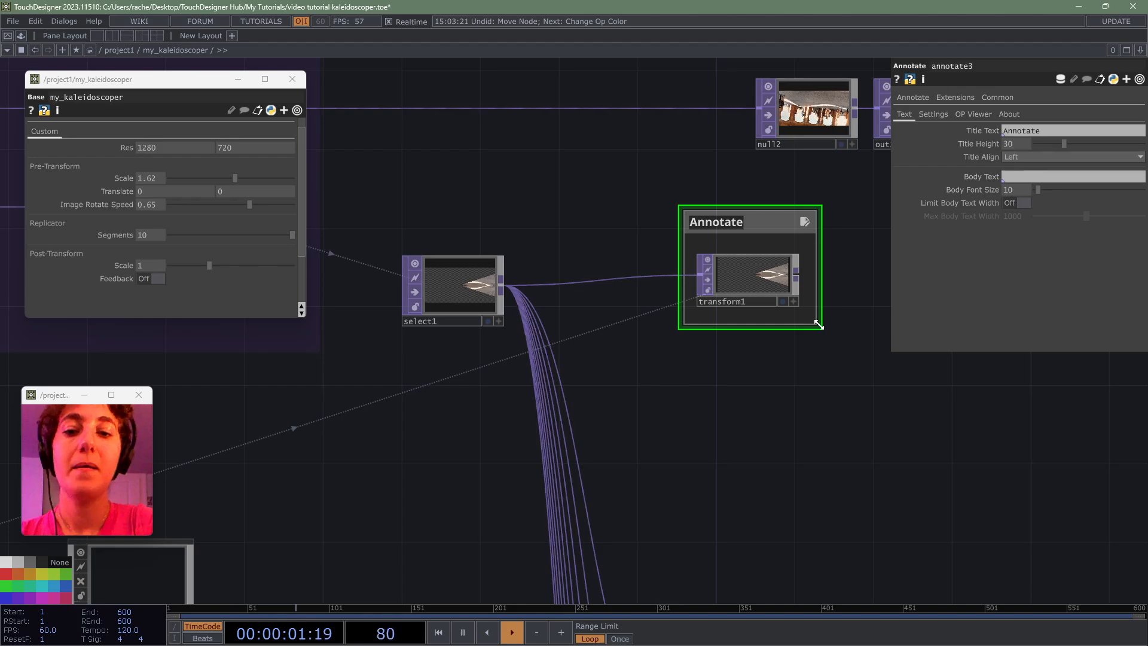
text(Masy)
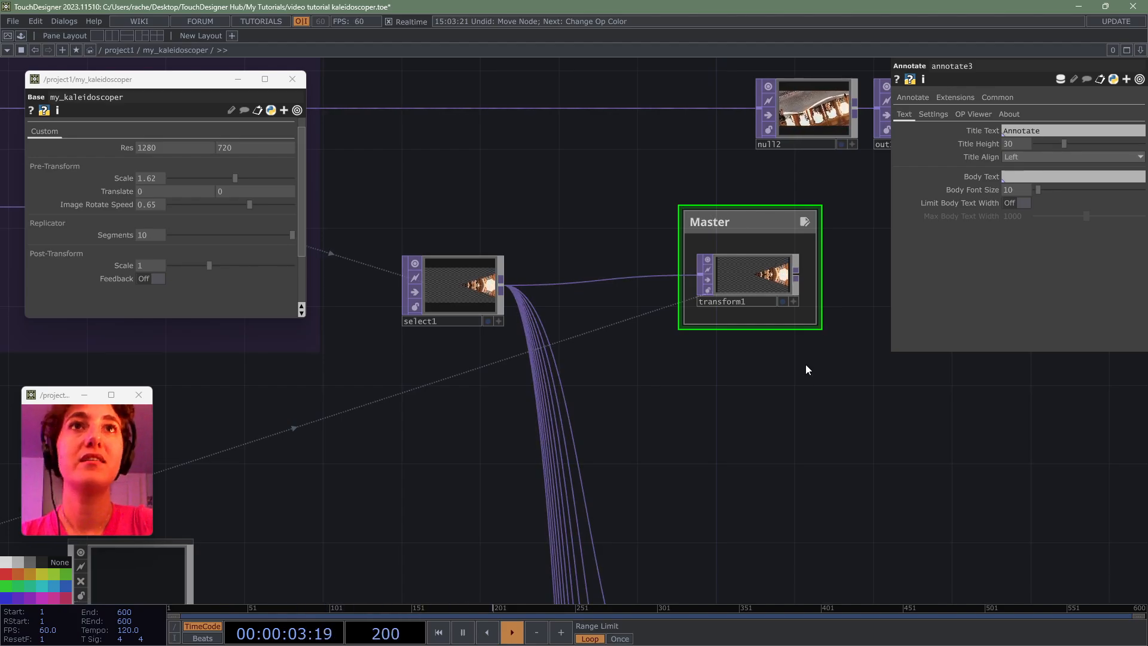
- Frame replicator1 and its callbacks DAT with an annotation titled Replicator and bring the whole network into view
scroll(802, 377, down, 5)
drag(589, 480, 731, 339)
mouse_move(564, 297)
alt+right_down()
mouse_move(622, 441)
mouse_move(650, 458)
alt+right_up()
text(Replic)
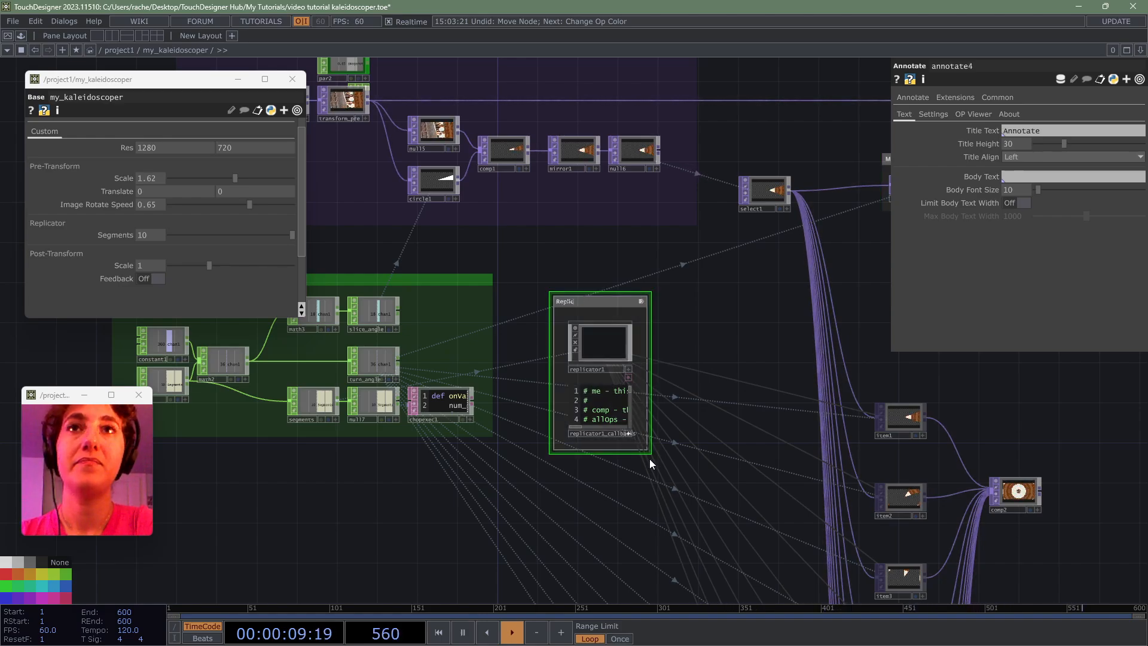
text(ator)
key(Return)
key(h)
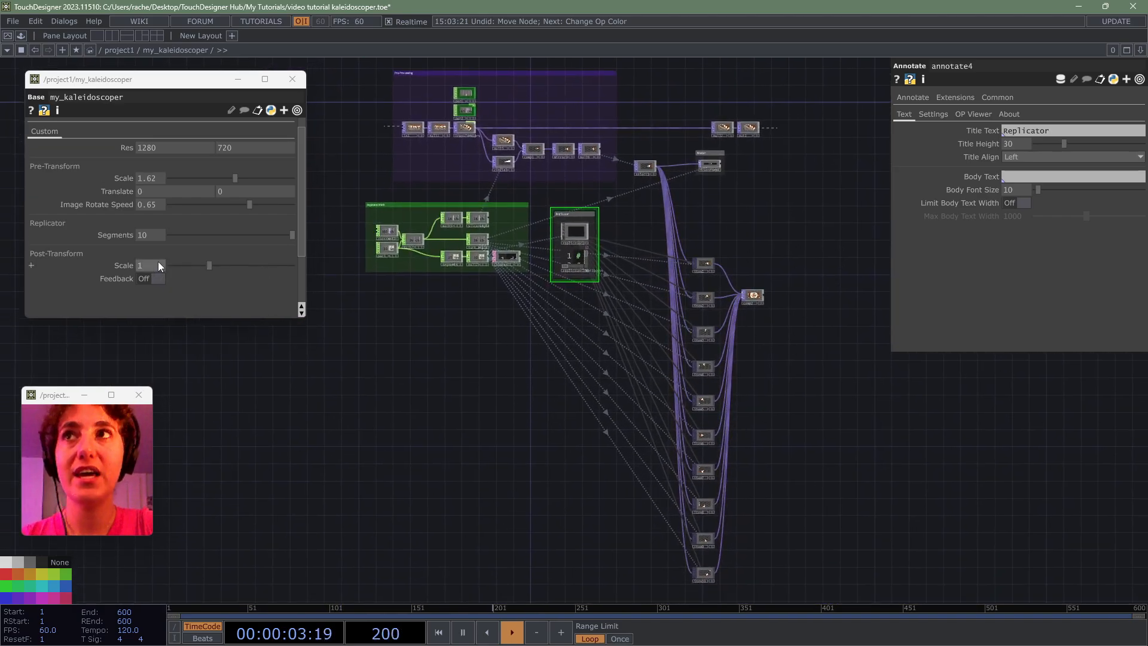
- Set Segments to 7 and inspect the resulting composite in comp2
mouse_move(262, 237)
mouse_down()
mouse_move(192, 235)
mouse_move(253, 234)
mouse_up()
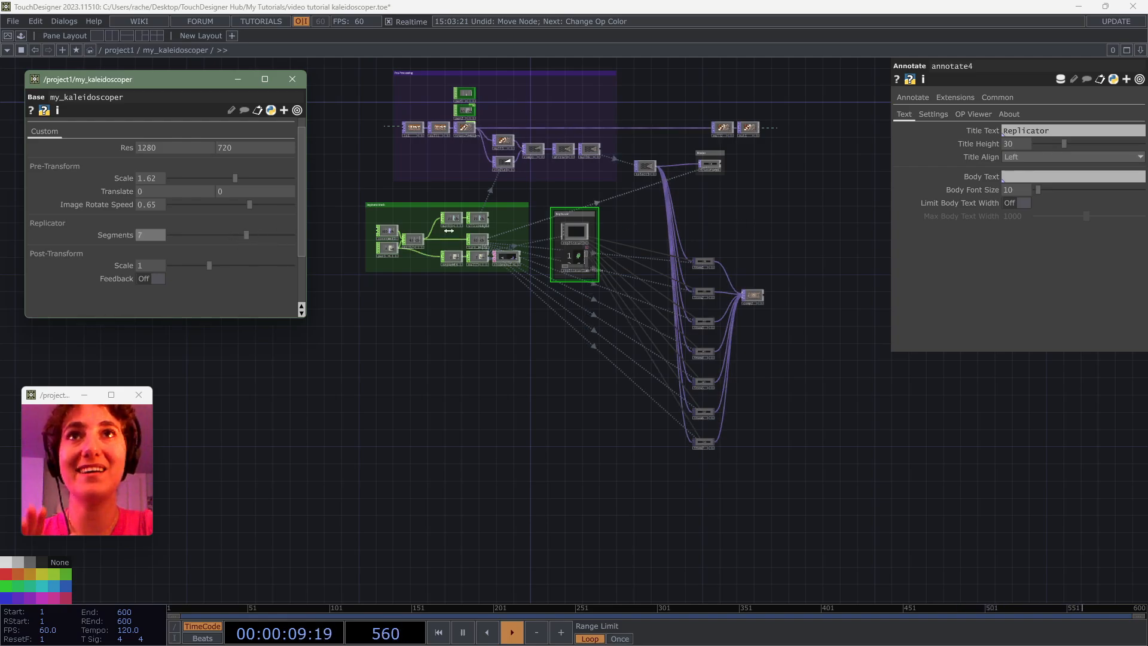
scroll(756, 290, up, 10)
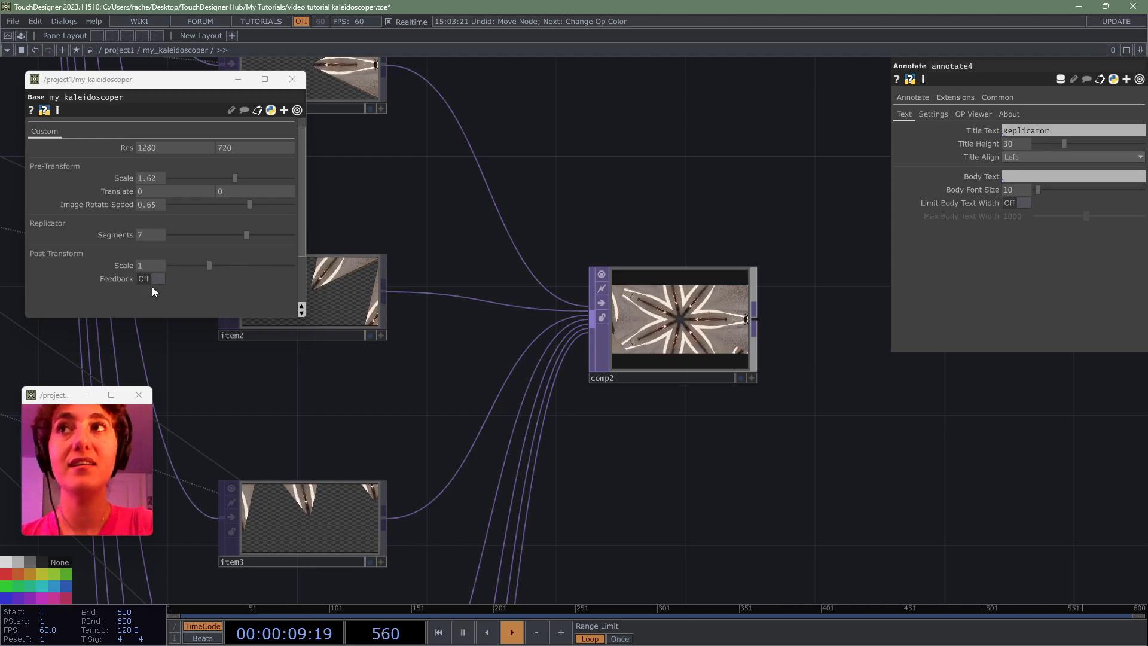
- Add a Null TOP connected to the output of comp2 and place it beside comp2
scroll(731, 247, down, 3)
drag(805, 436, 495, 460)
click(418, 341)
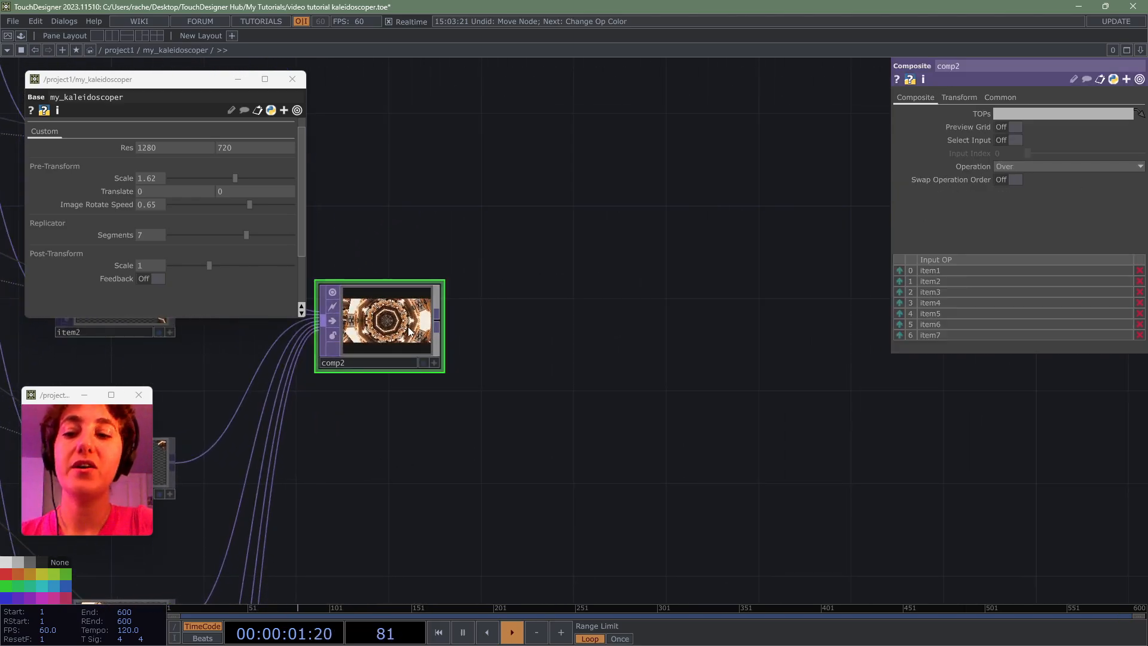
drag(437, 321, 638, 330)
click(666, 325)
scroll(666, 328, down, 5)
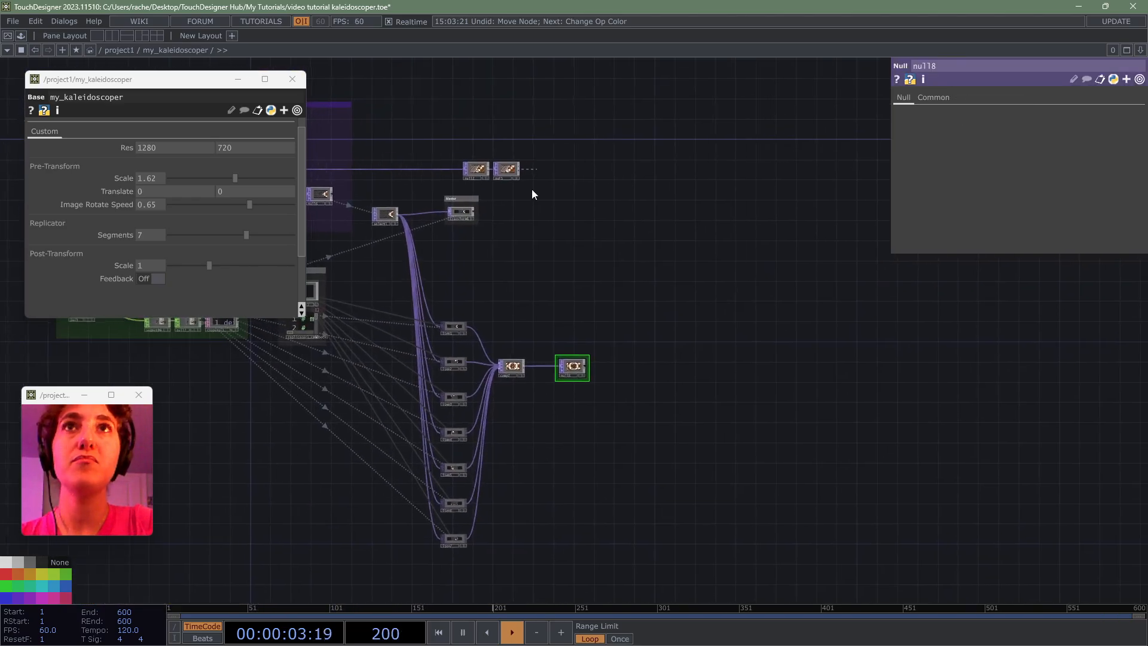
- Move null2 and its output node further along the network, connect null8 into null2, and check out2 in the parent network
drag(518, 189, 816, 197)
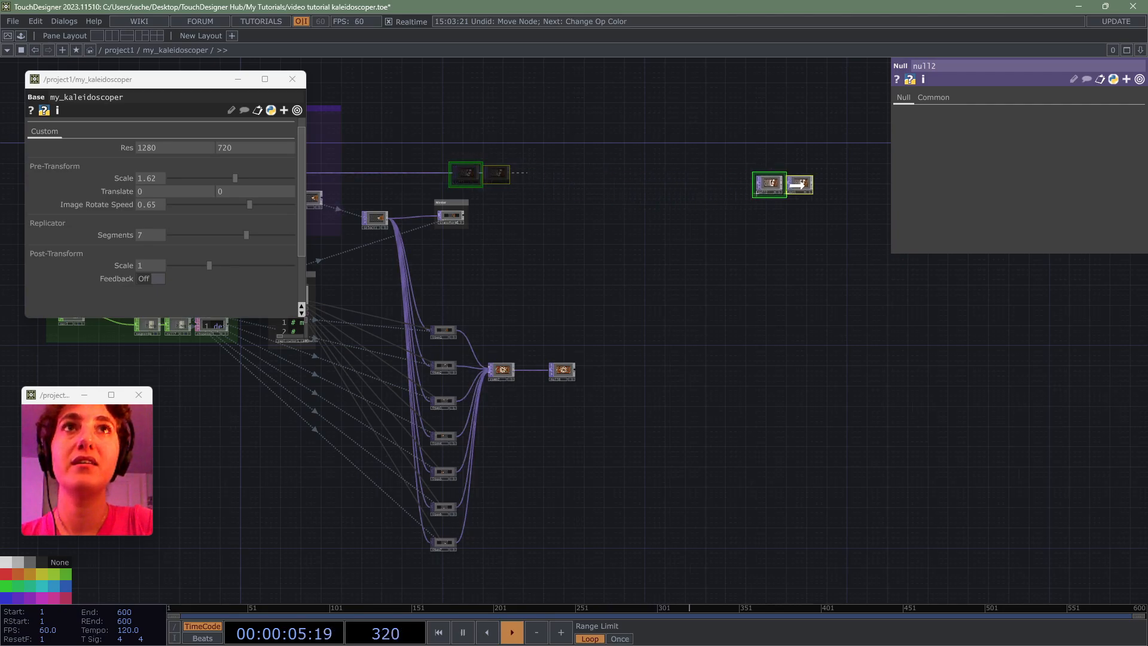
click(574, 371)
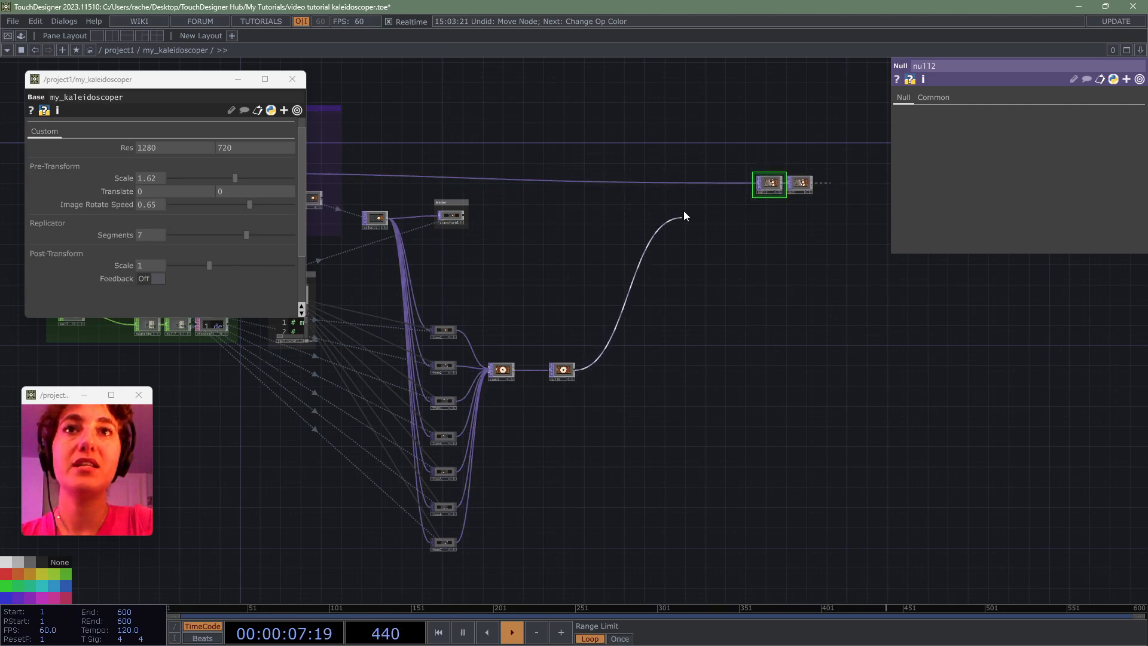
click(755, 183)
key(u)
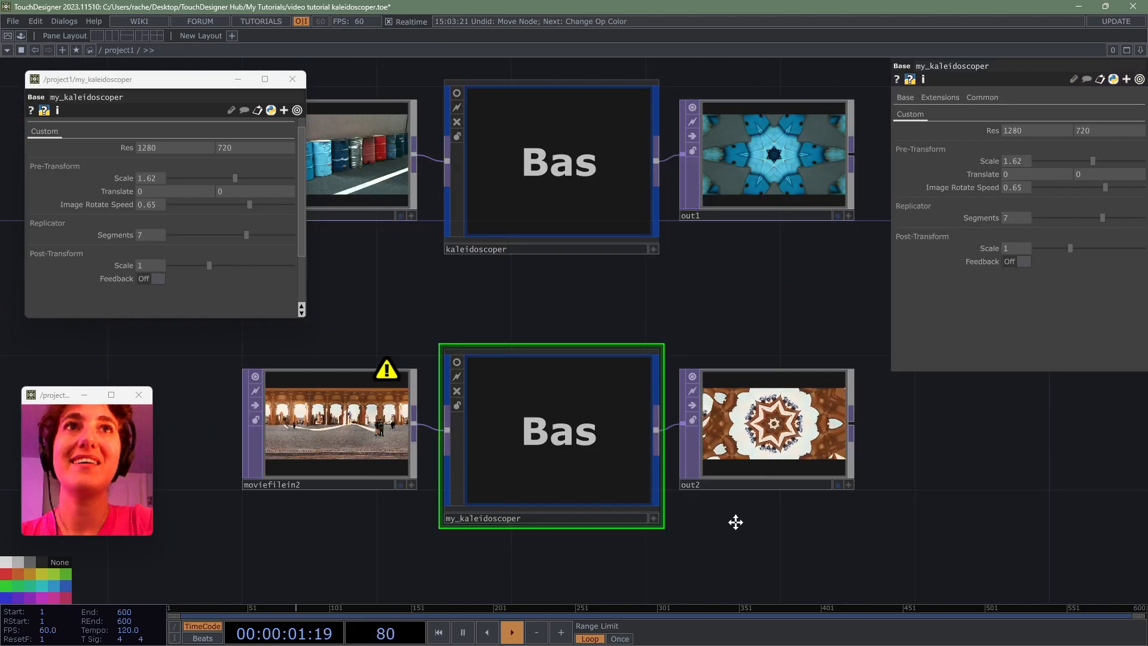
scroll(747, 514, up, 2)
scroll(820, 419, up, 1)
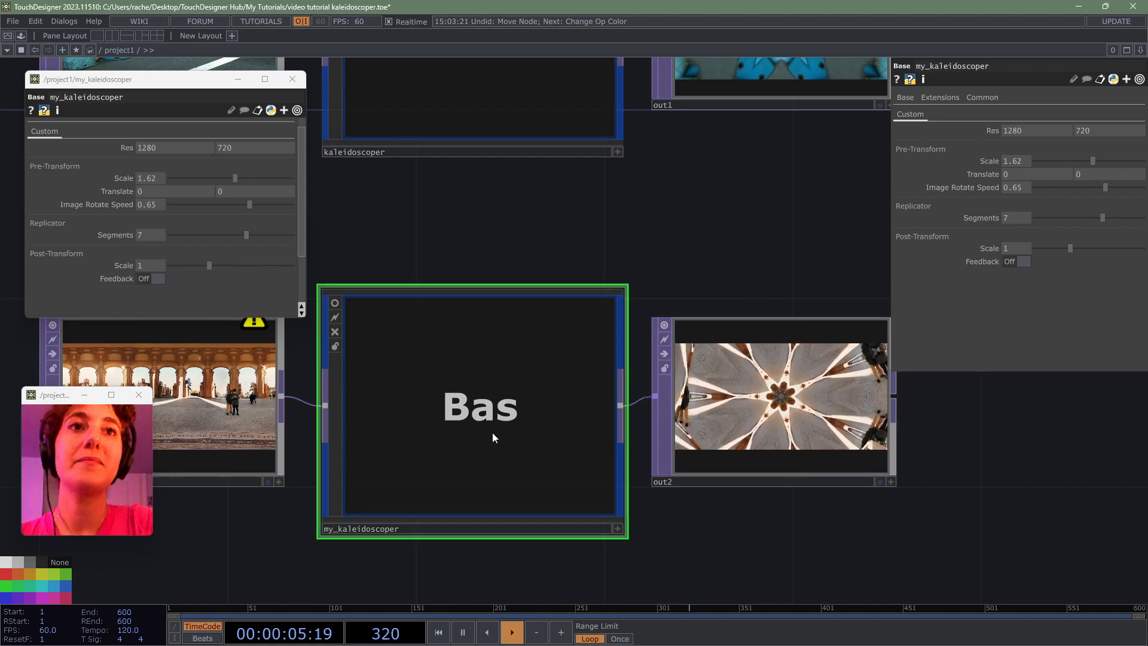
- Inside my_kaleidoscoper, move null8 next to comp2 and insert a Transform TOP on the wire between null8 and null2
key(i)
scroll(432, 419, down, 4)
drag(430, 479, 626, 454)
scroll(547, 362, up, 3)
drag(571, 413, 495, 413)
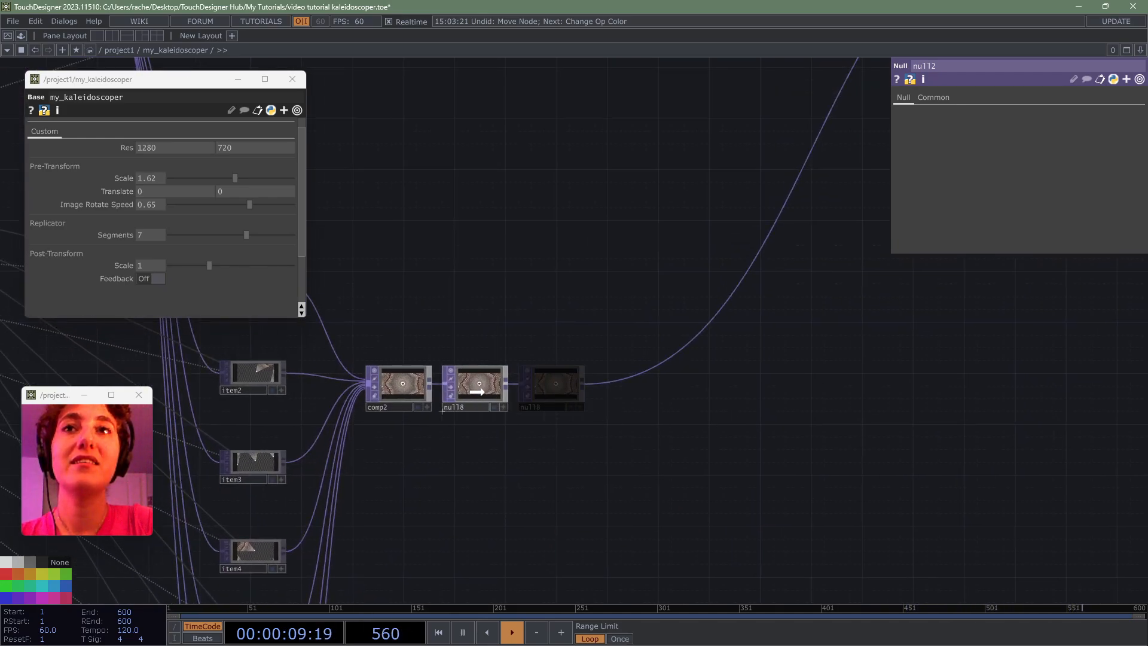
right_click(573, 375)
click(605, 361)
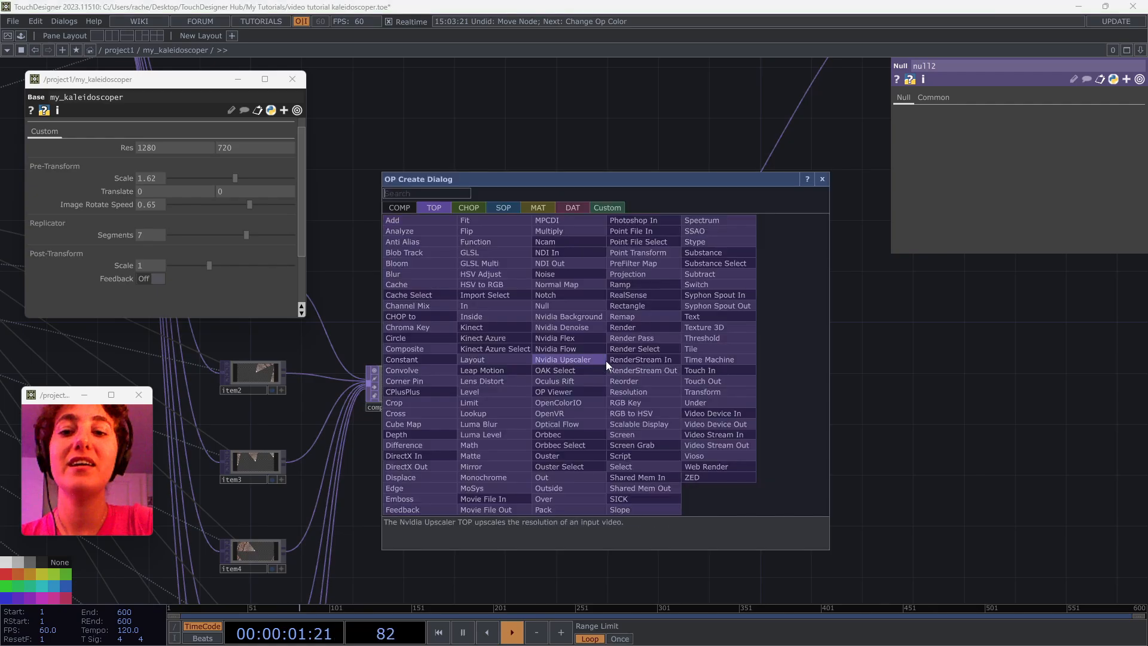
text(tr)
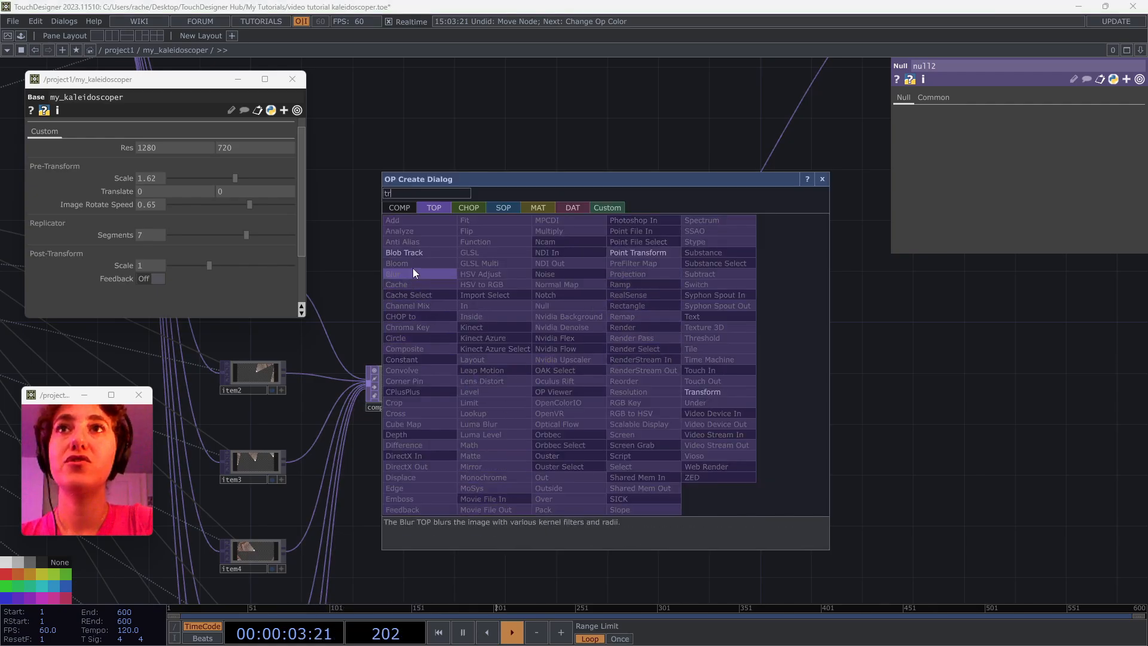
click(727, 393)
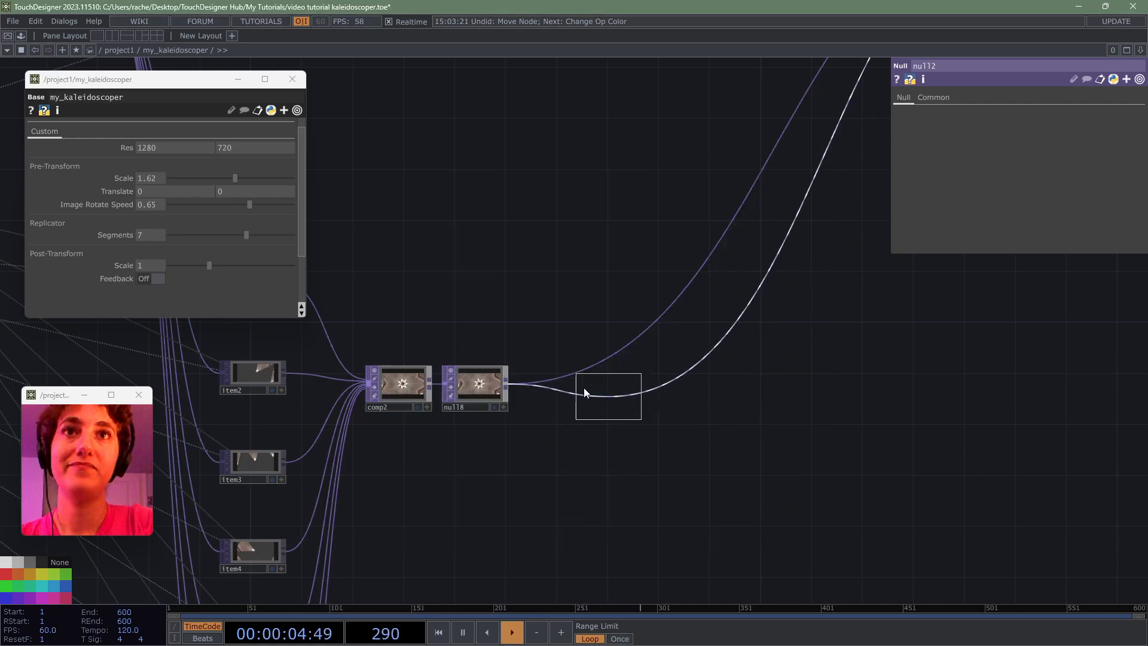
click(623, 380)
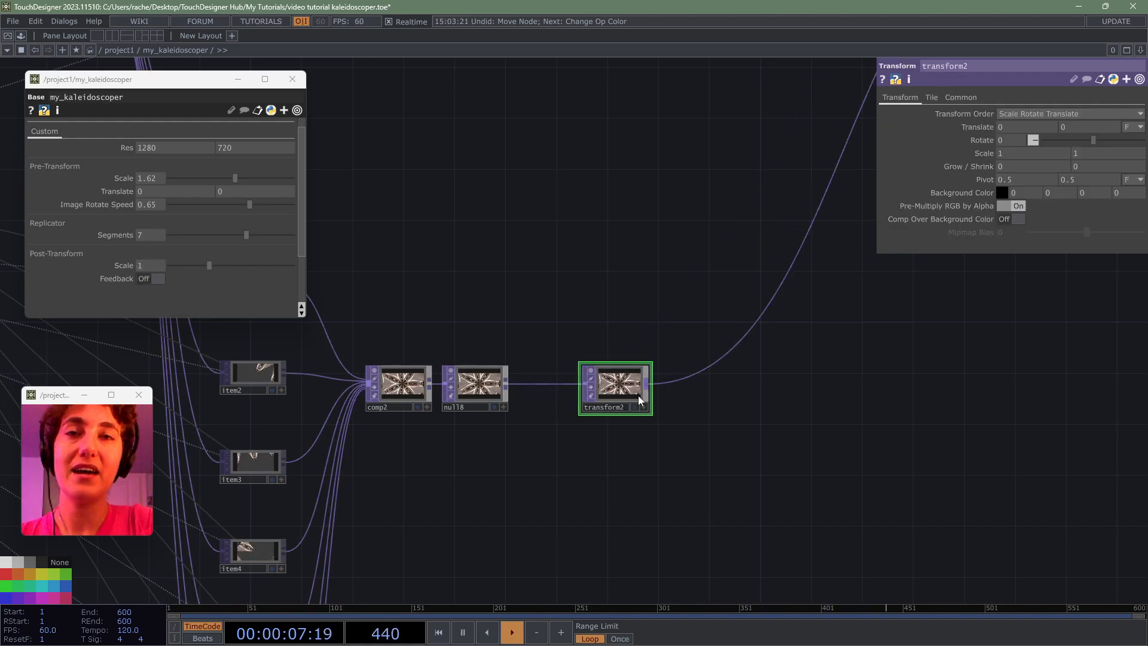
- Add a Parameter CHOP in the free space above transform2
scroll(622, 394, up, 5)
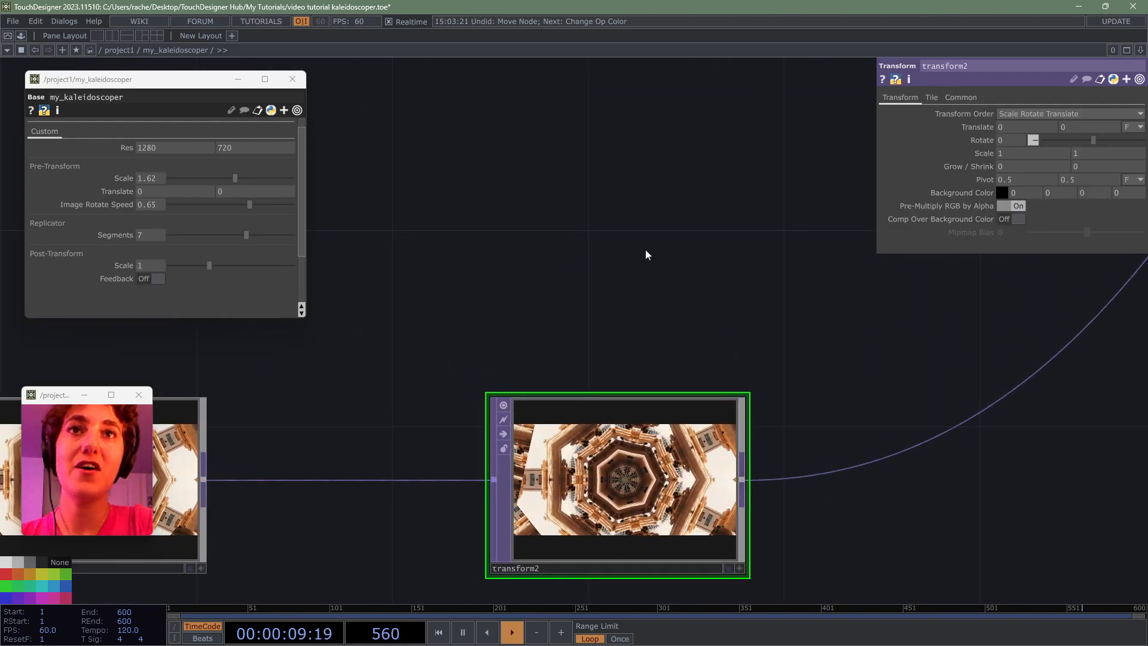
key(Tab)
text(pa)
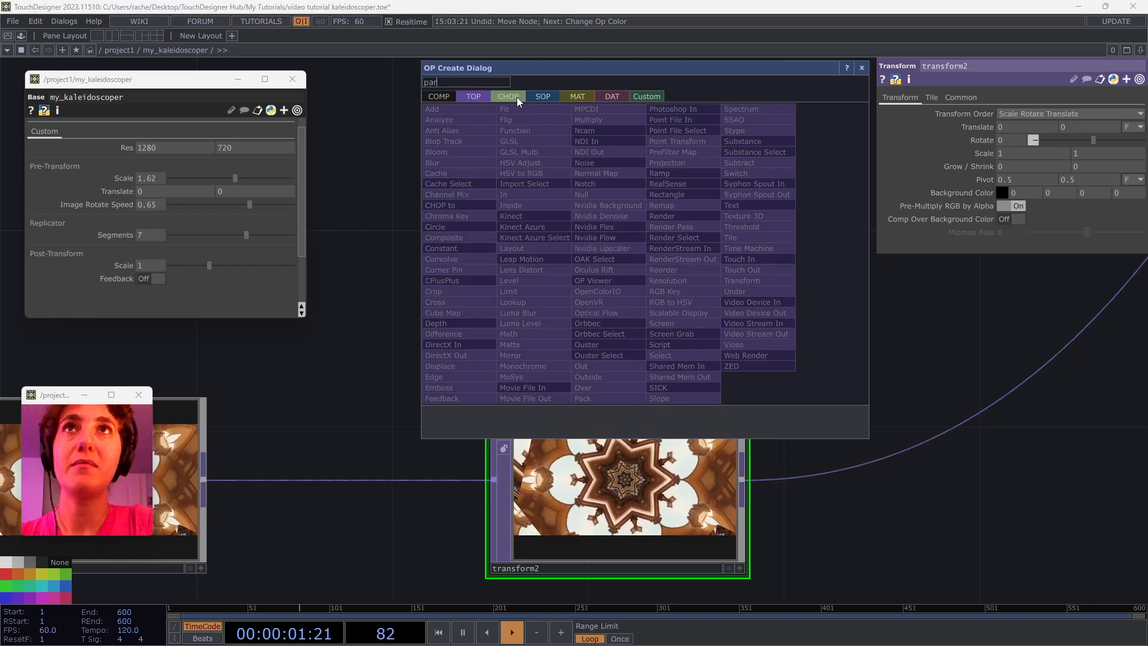
click(513, 96)
click(709, 384)
click(425, 189)
scroll(619, 180, down, 3)
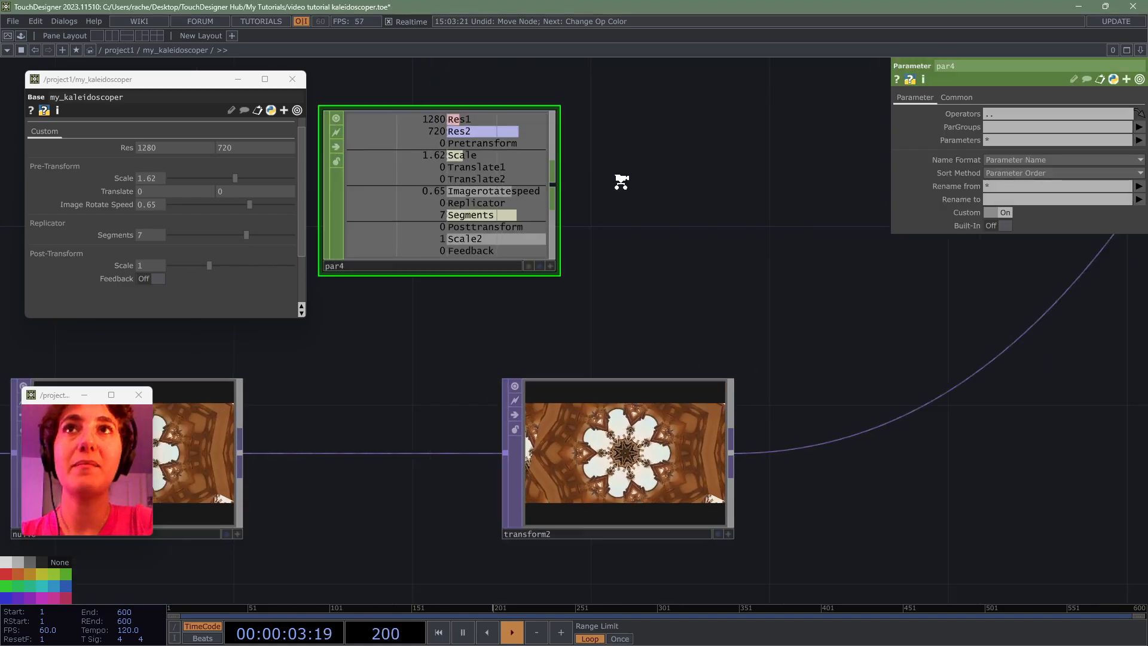
- Limit par4 to the post-transform Scale2 parameter and move it above null8
drag(619, 182, 688, 263)
click(1139, 142)
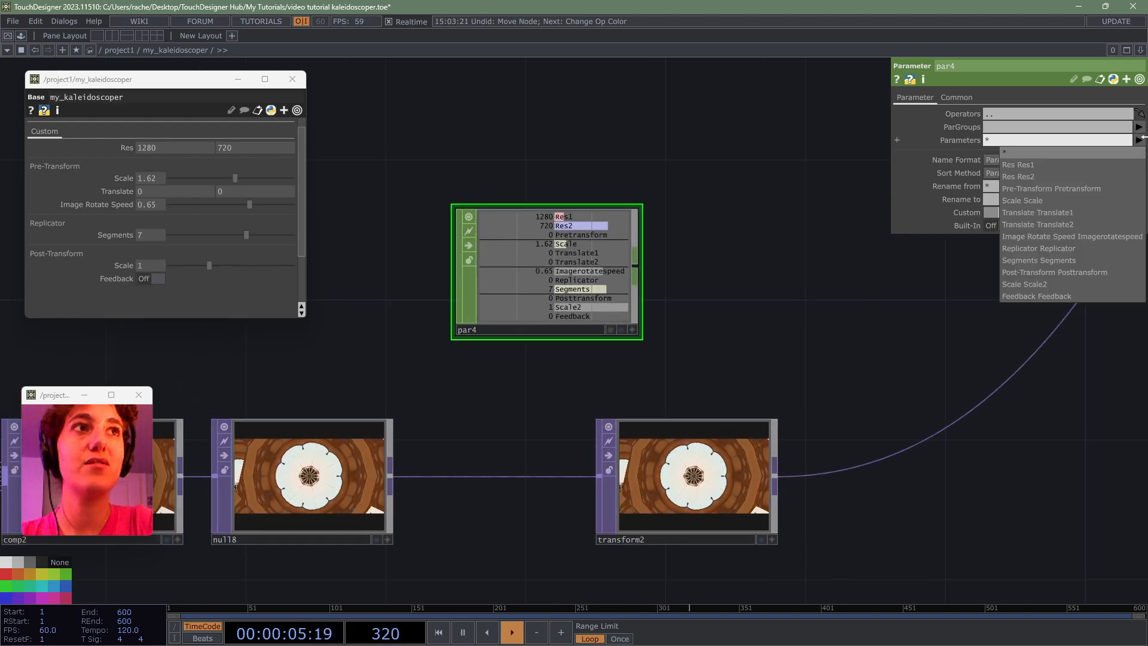
click(1052, 286)
scroll(618, 269, down, 2)
scroll(617, 269, down, 1)
drag(618, 269, 493, 219)
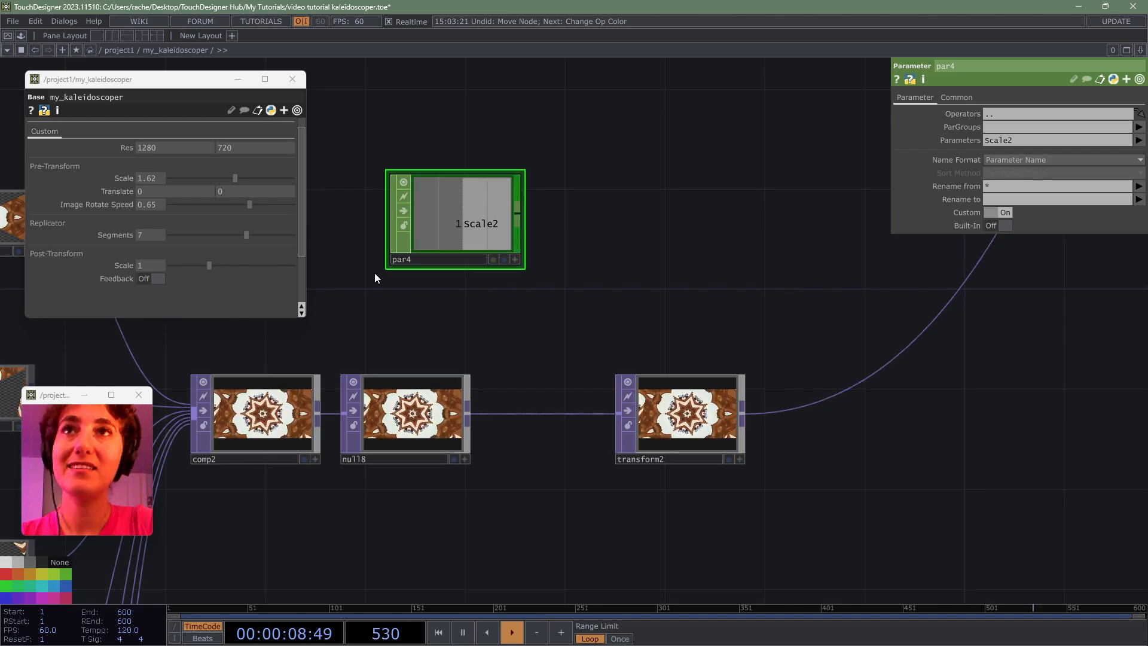
- Add a Filter CHOP connected to par4's output and set its filter width to 2 seconds
click(518, 212)
click(727, 207)
text(f)
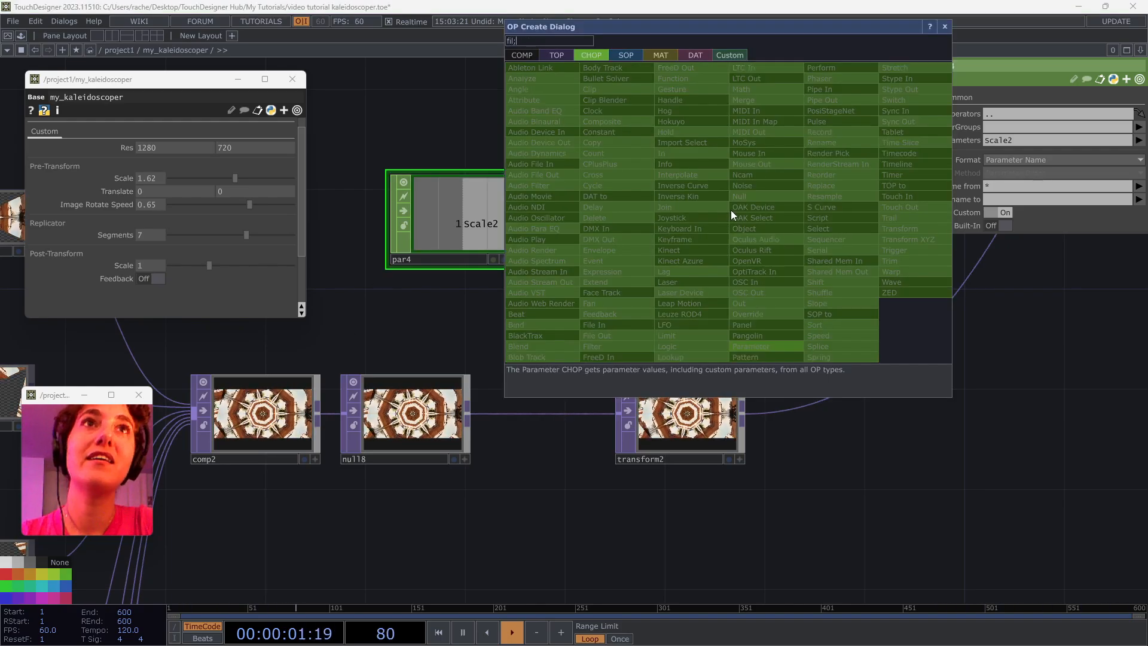
text(il)
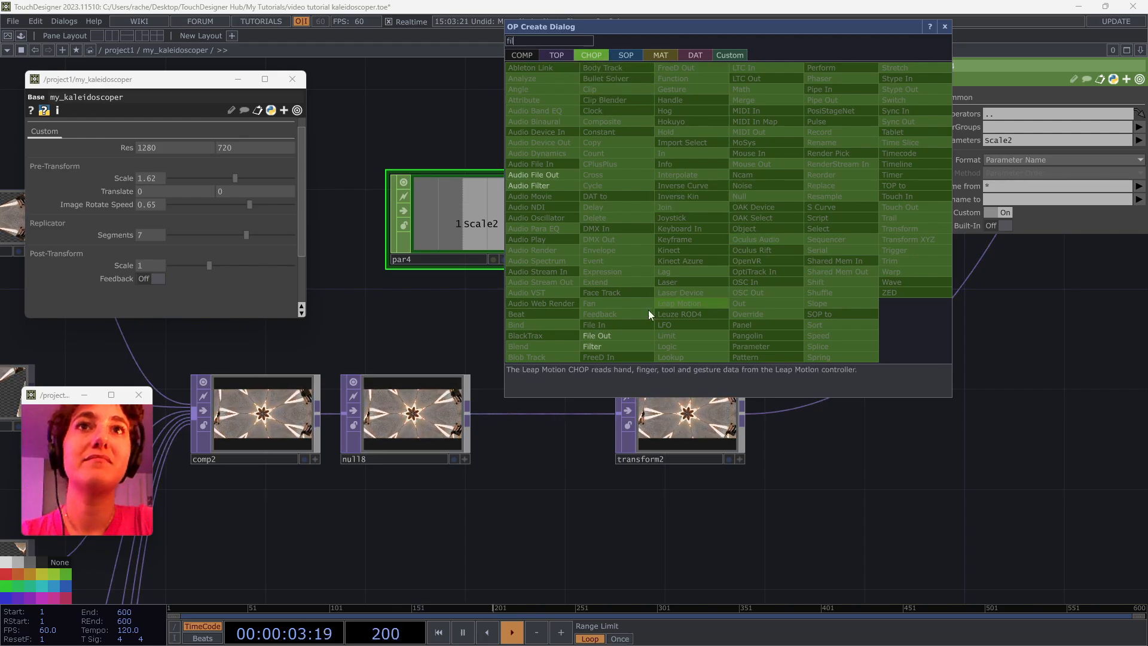
click(626, 345)
click(603, 217)
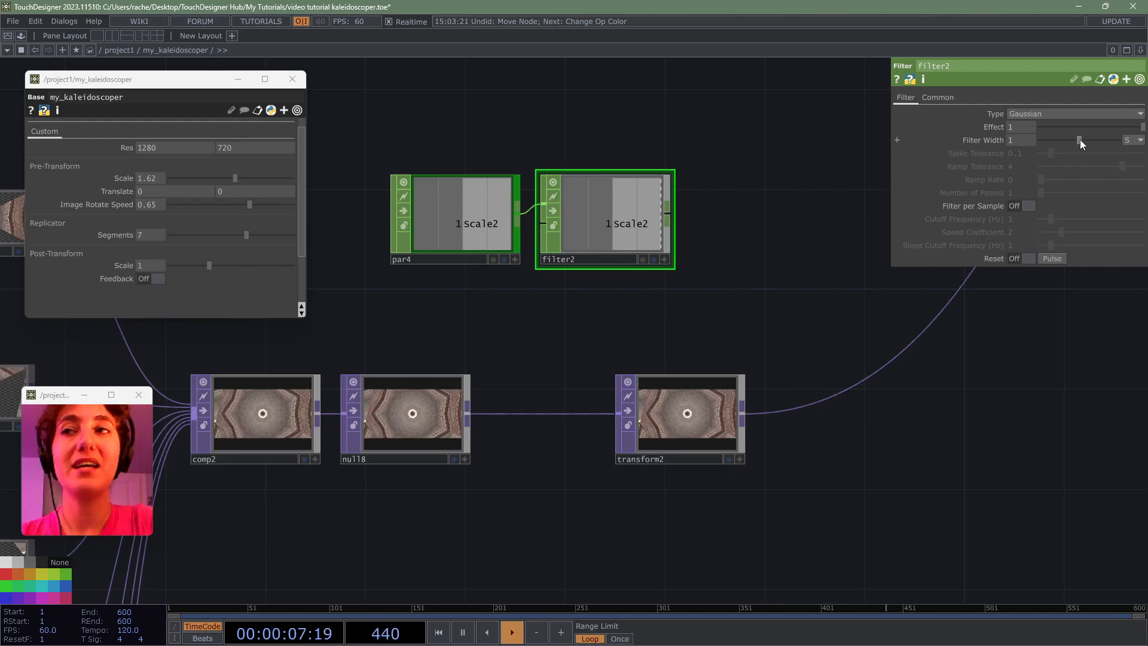
drag(1080, 140, 1119, 140)
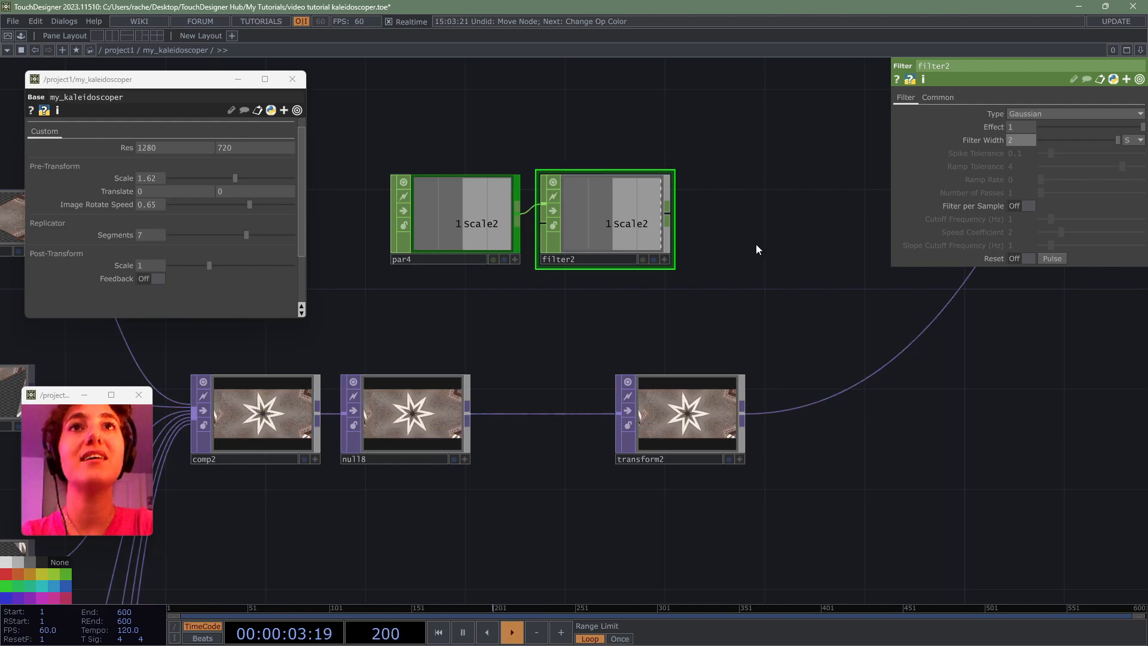
- Add a Null CHOP connected to the output of filter2 and place it beside filter2
drag(708, 232, 648, 232)
click(608, 213)
click(752, 221)
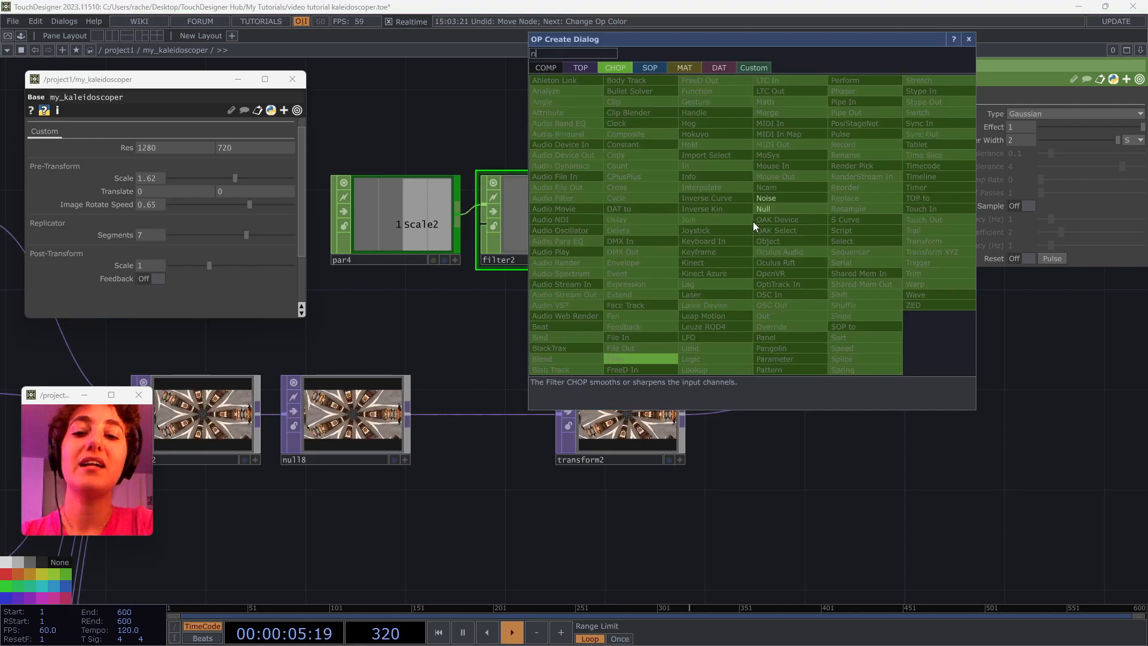
click(757, 217)
click(694, 213)
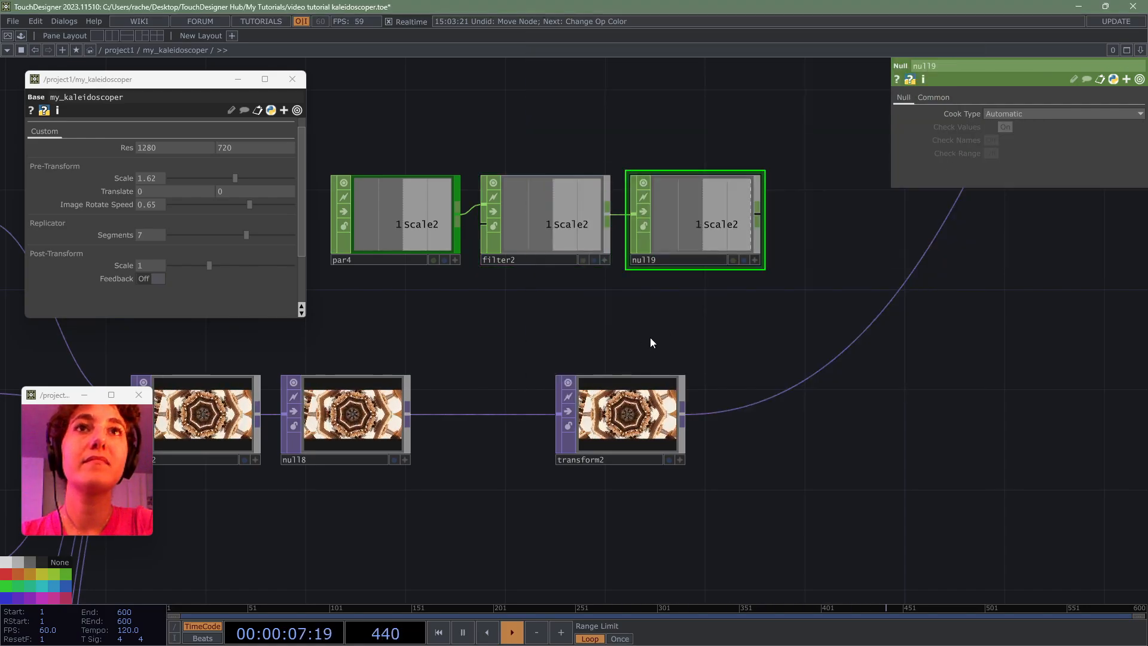
- Drive both Scale values of transform2 with the Scale2 channel from null9
click(643, 438)
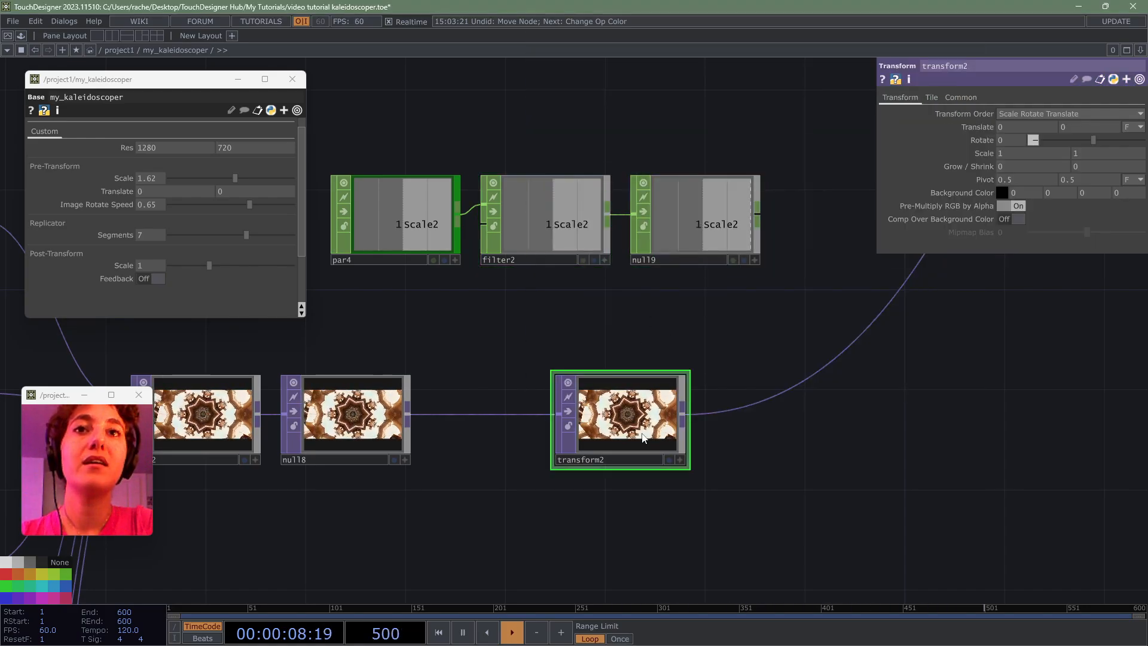
click(754, 259)
drag(748, 255, 982, 153)
click(991, 147)
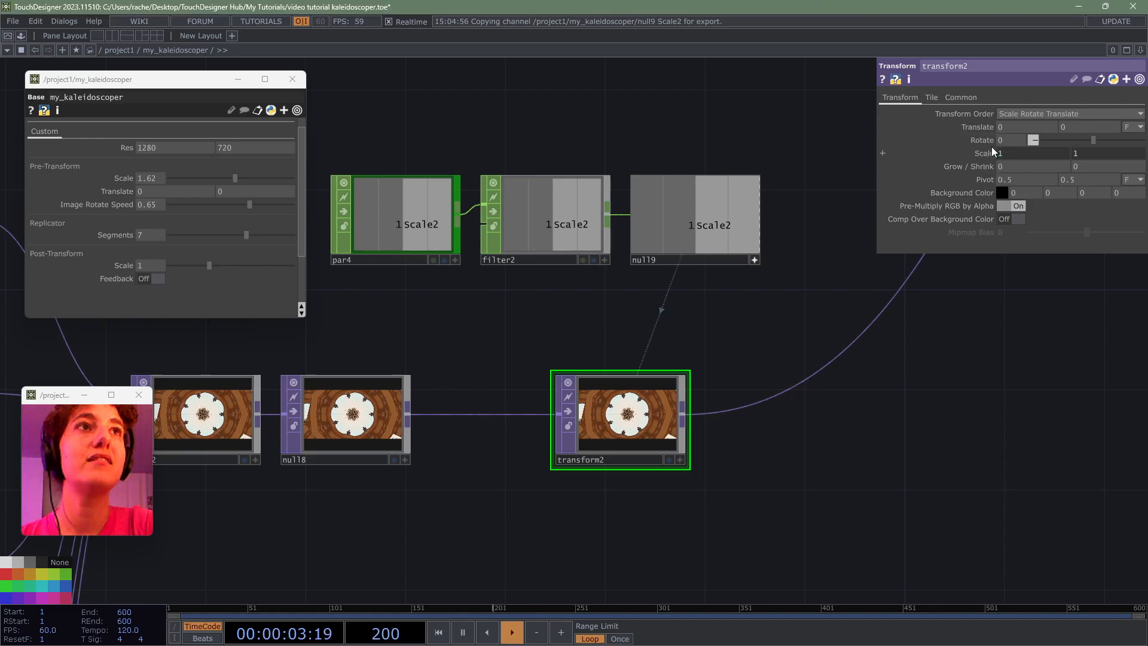
- Dock filter2 and null9 to par4 and place par4 directly above transform2
click(534, 221)
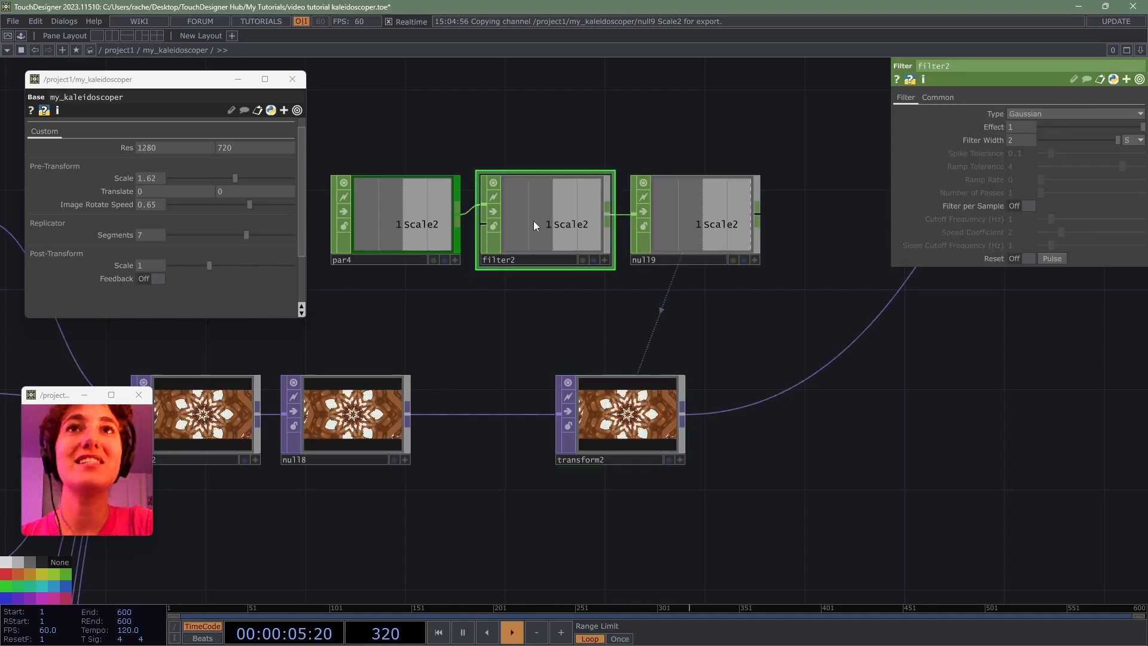
right_click(533, 220)
click(561, 283)
click(390, 204)
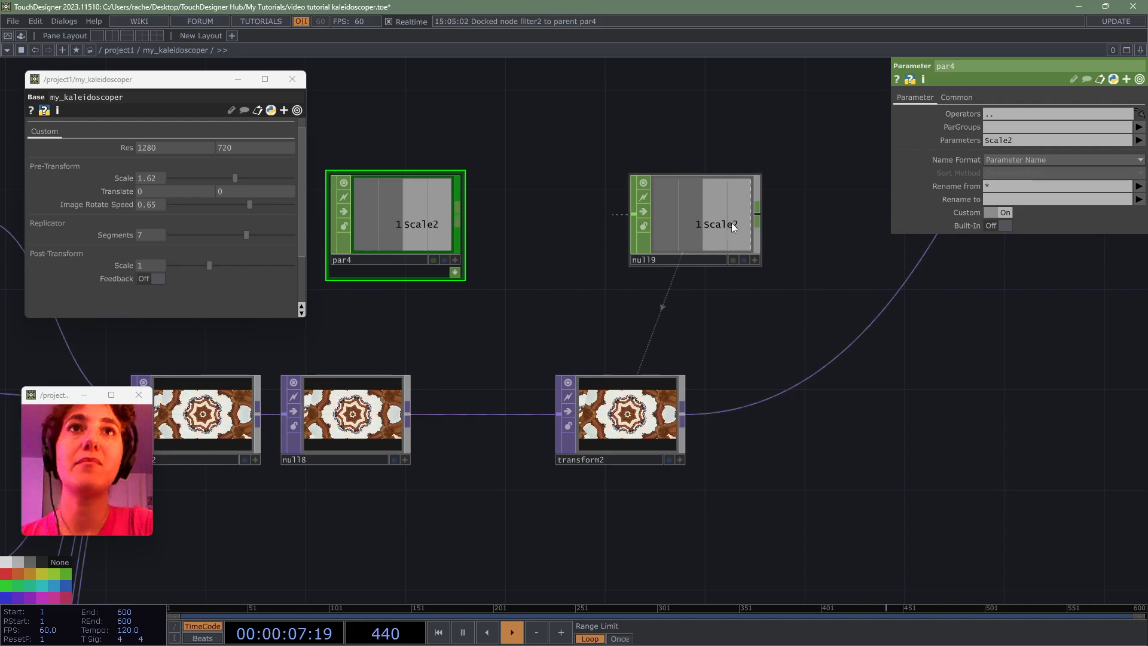
right_click(731, 222)
click(755, 287)
click(449, 208)
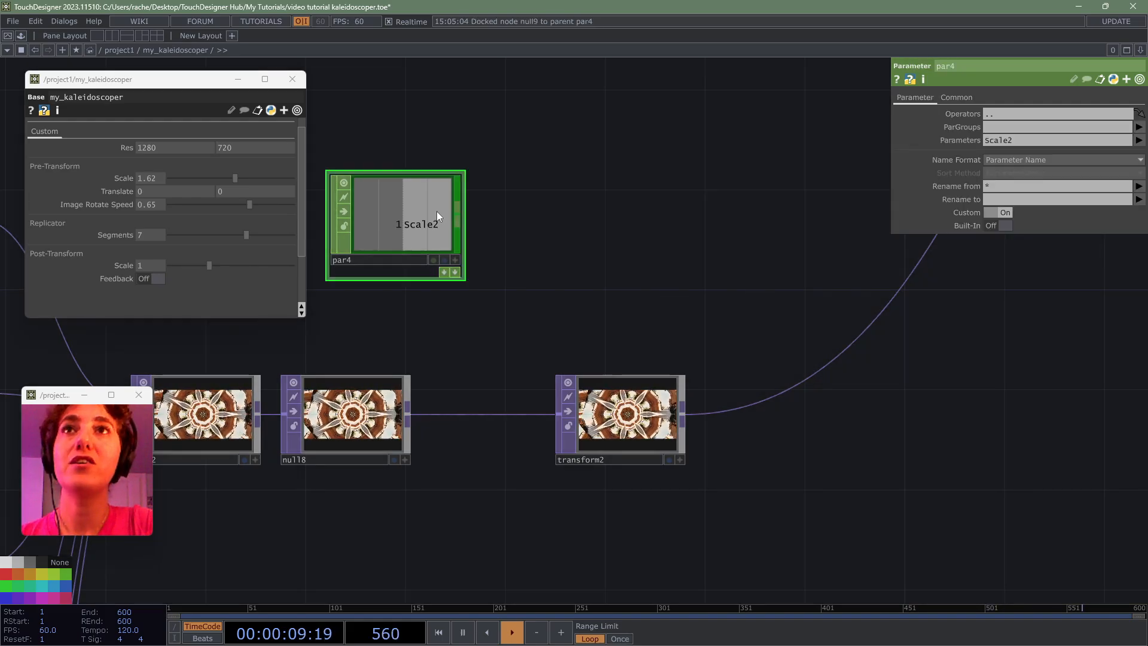
drag(436, 211, 663, 303)
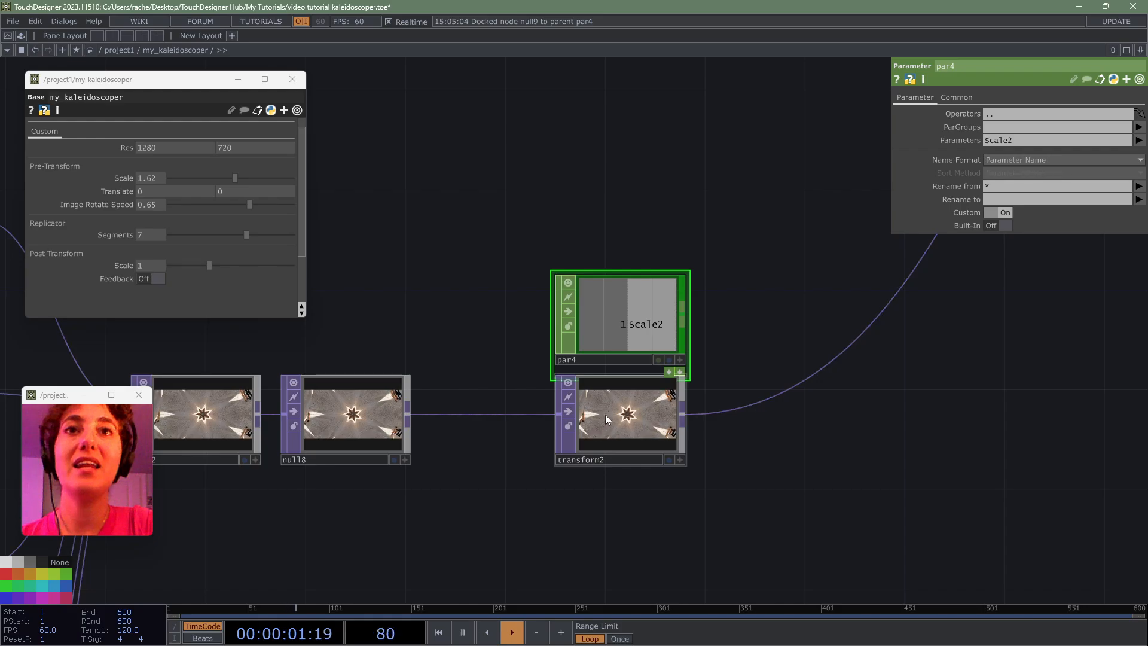
- Set the component's Post-Transform Scale to 0.58 and transform2's tile Extend mode to Mirror
scroll(605, 415, up, 5)
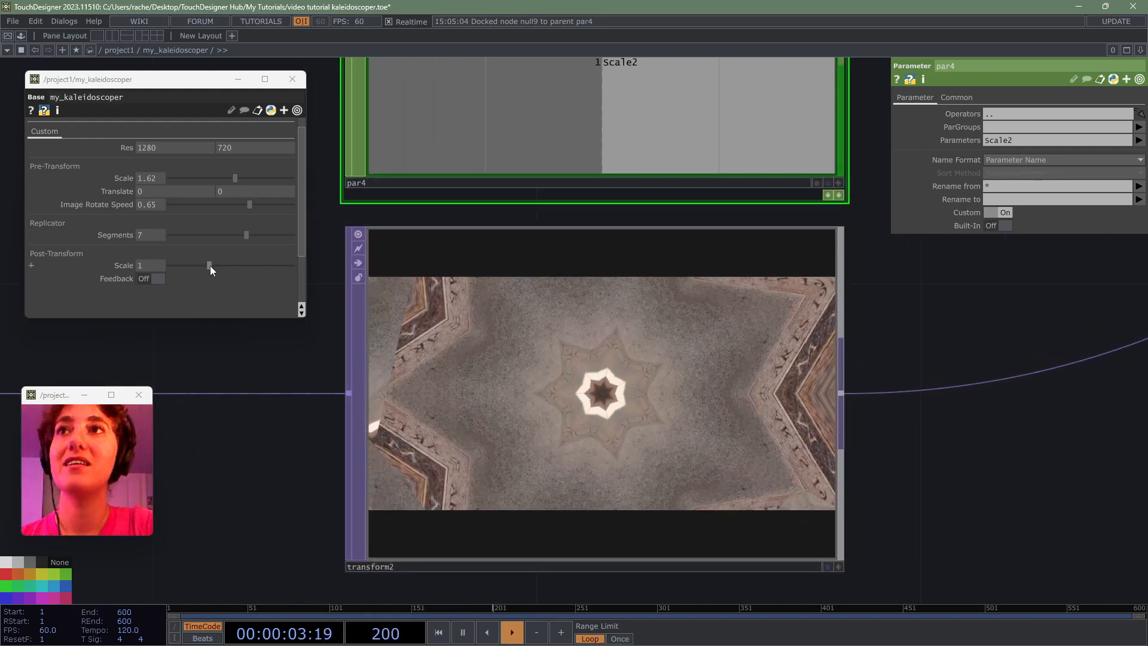
drag(209, 265, 174, 271)
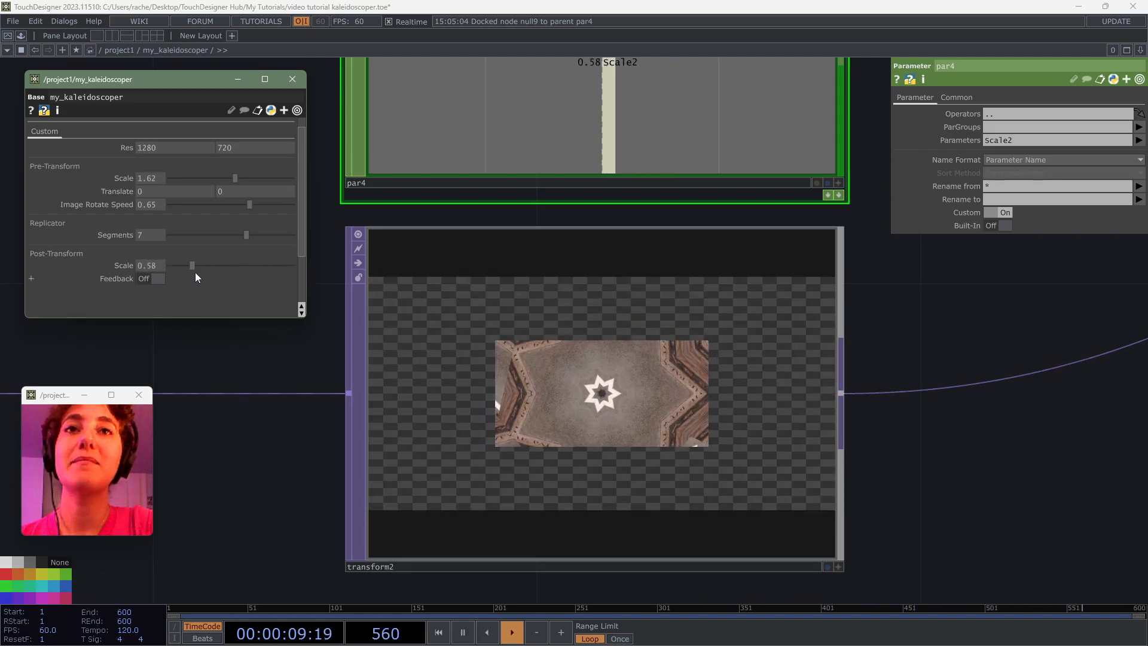
click(792, 303)
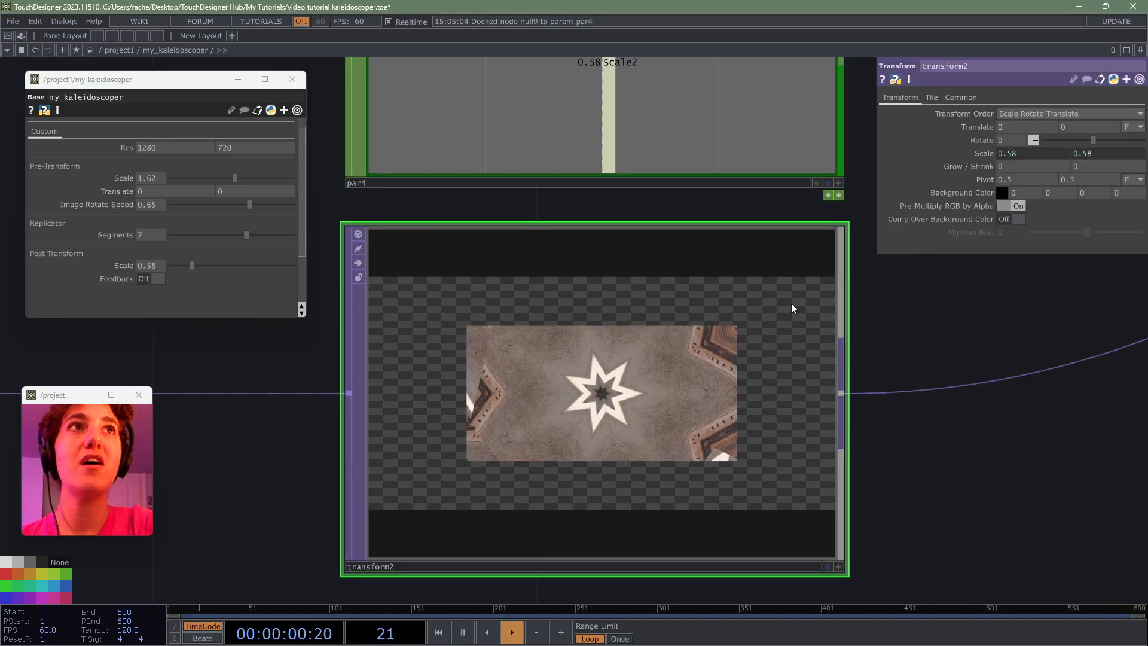
click(936, 99)
click(1111, 113)
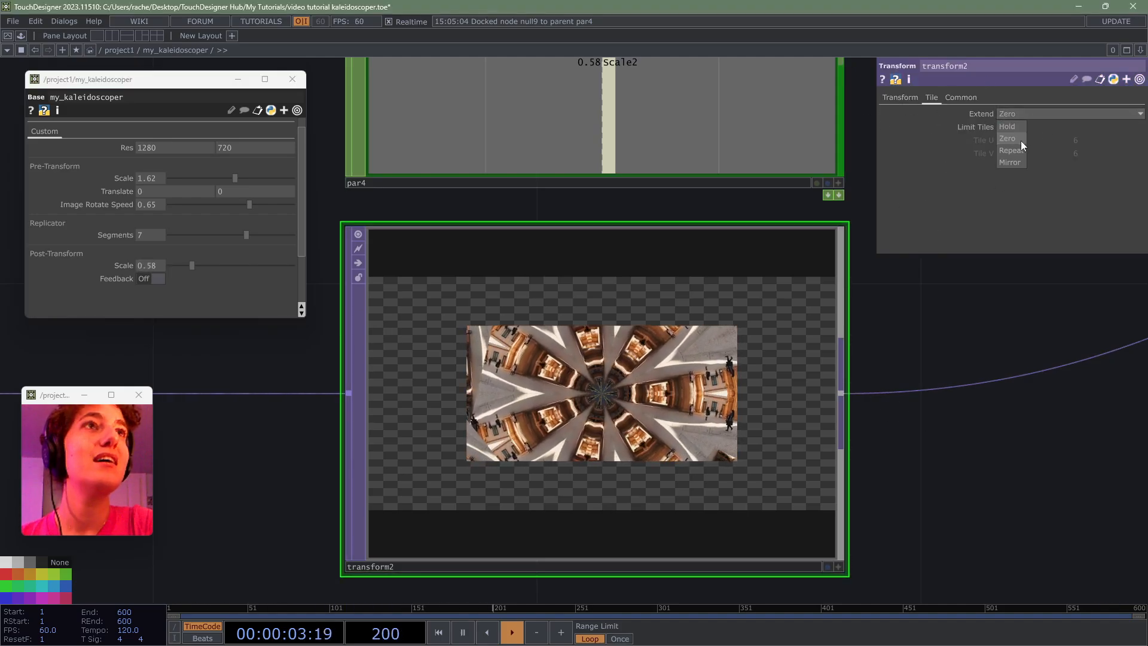
click(1020, 160)
- Try Repeat as transform2's Extend mode for comparison and return it to Mirror
click(1050, 114)
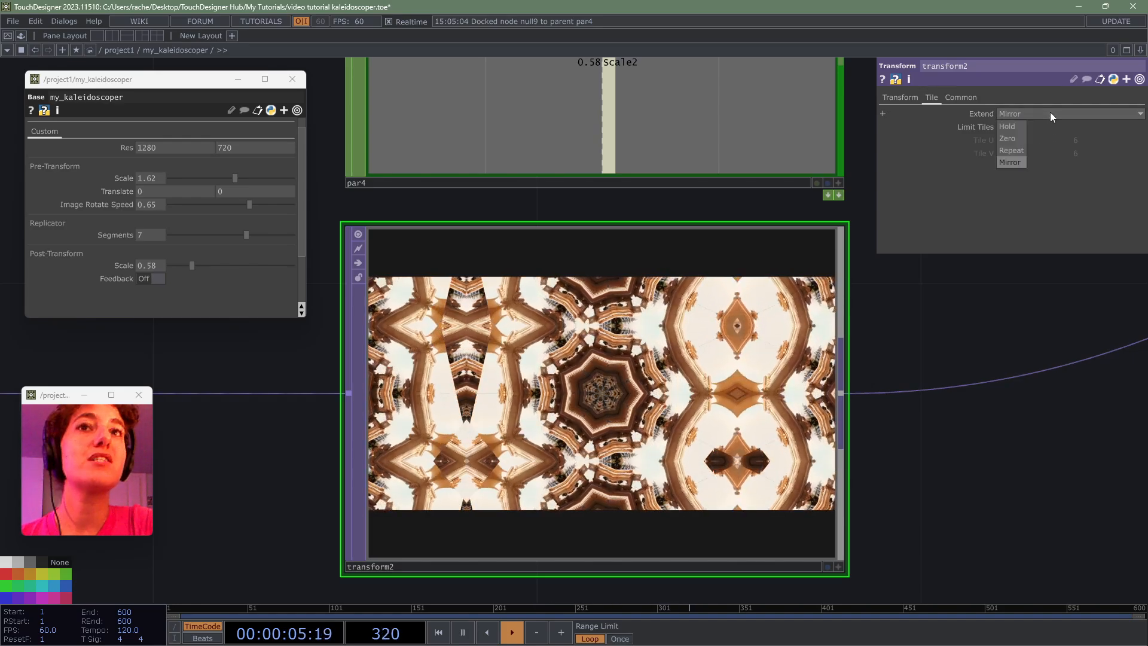
click(1016, 150)
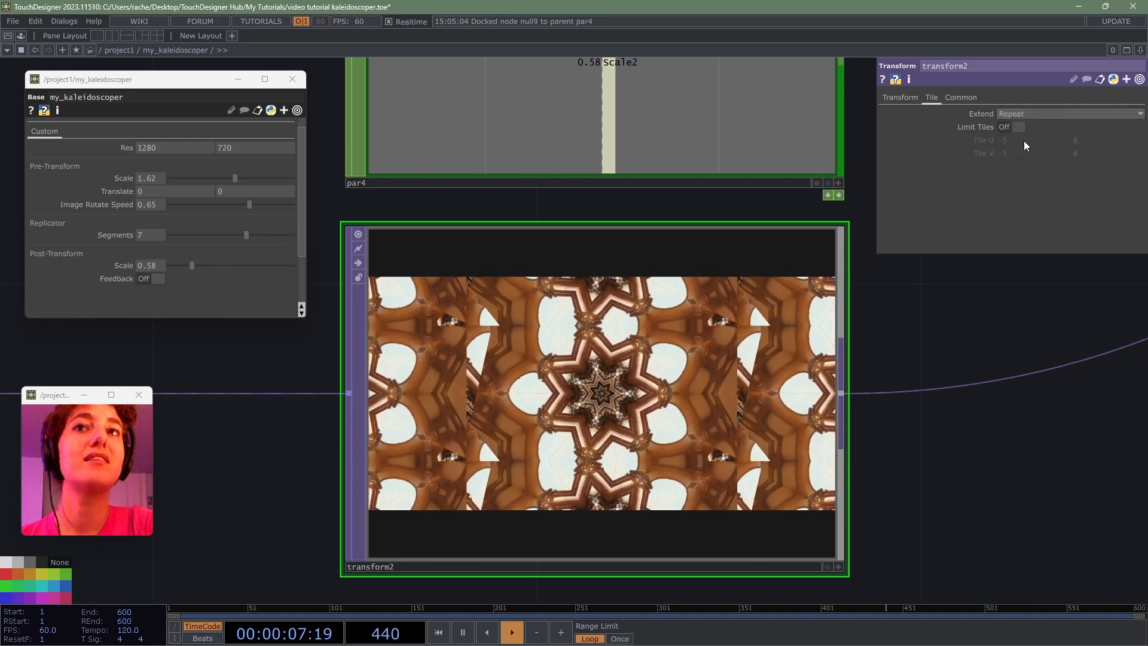
click(1049, 114)
click(1013, 160)
- Insert a Null TOP into the wire directly after transform2
scroll(736, 379, down, 2)
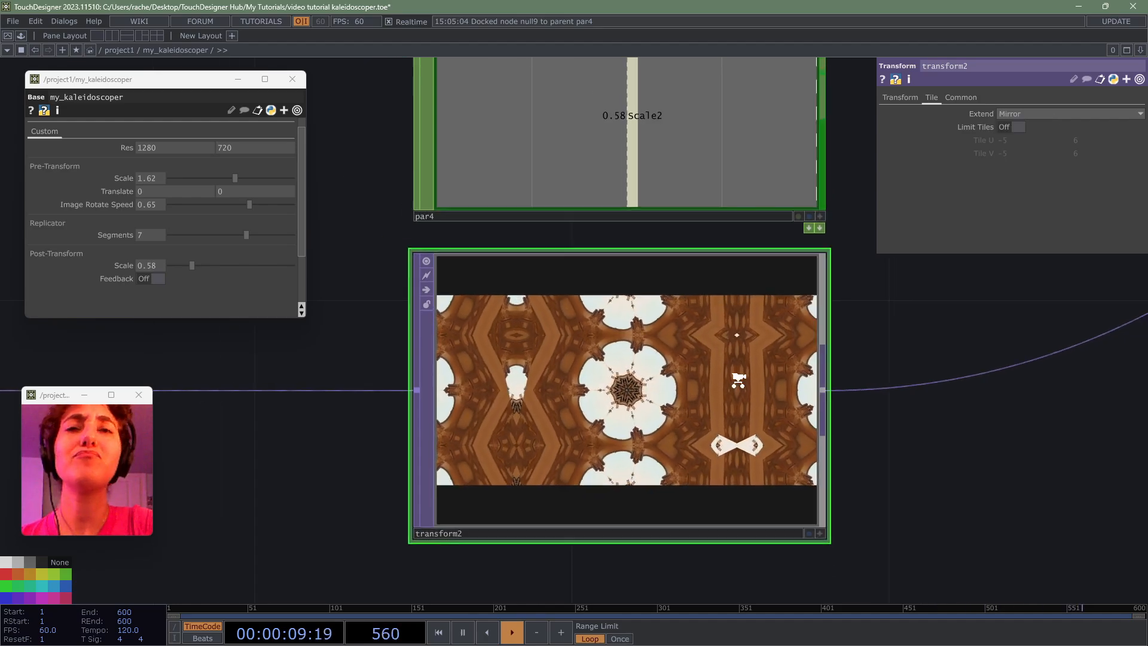
scroll(739, 381, down, 5)
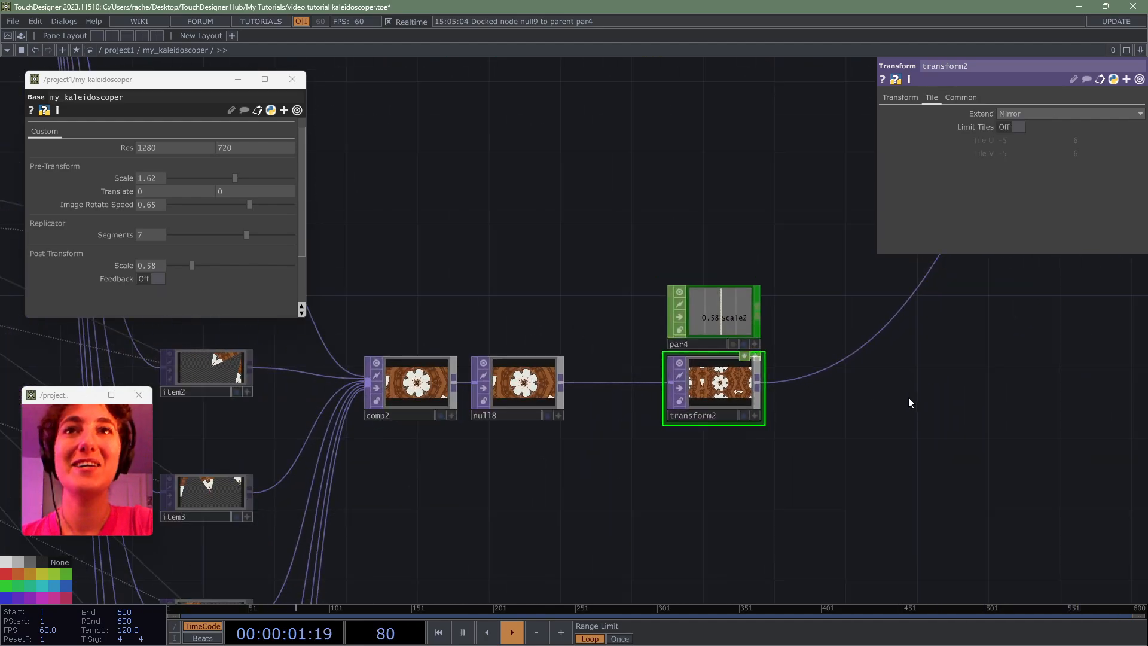
scroll(909, 397, down, 5)
drag(942, 428, 561, 439)
scroll(466, 422, up, 3)
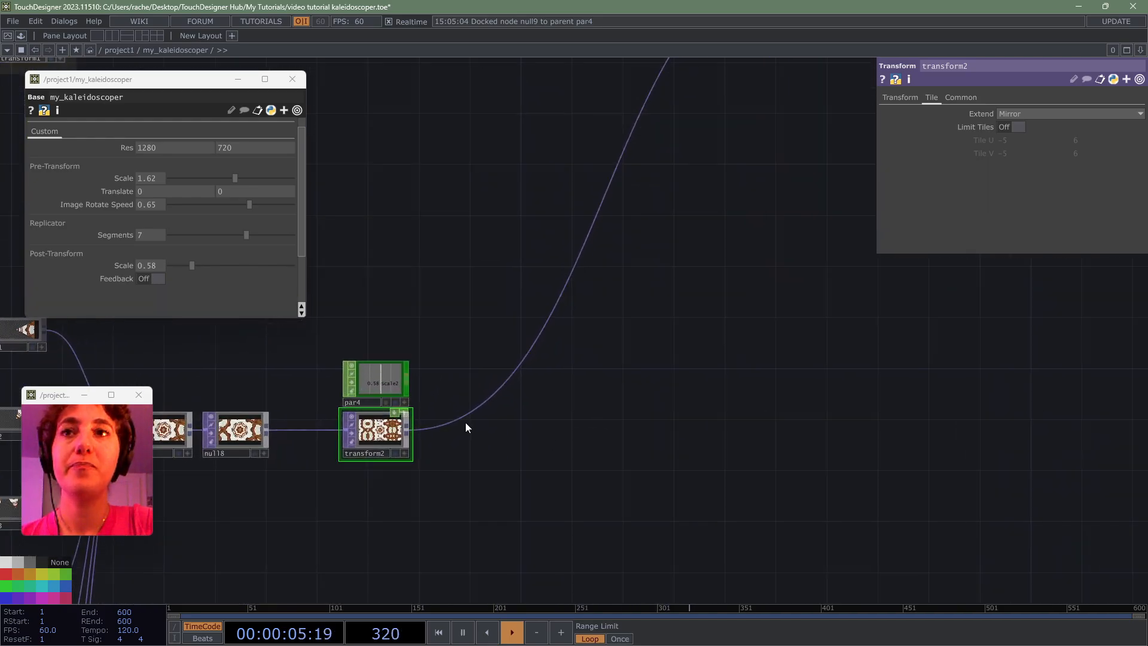
right_click(456, 424)
click(469, 409)
text(nul)
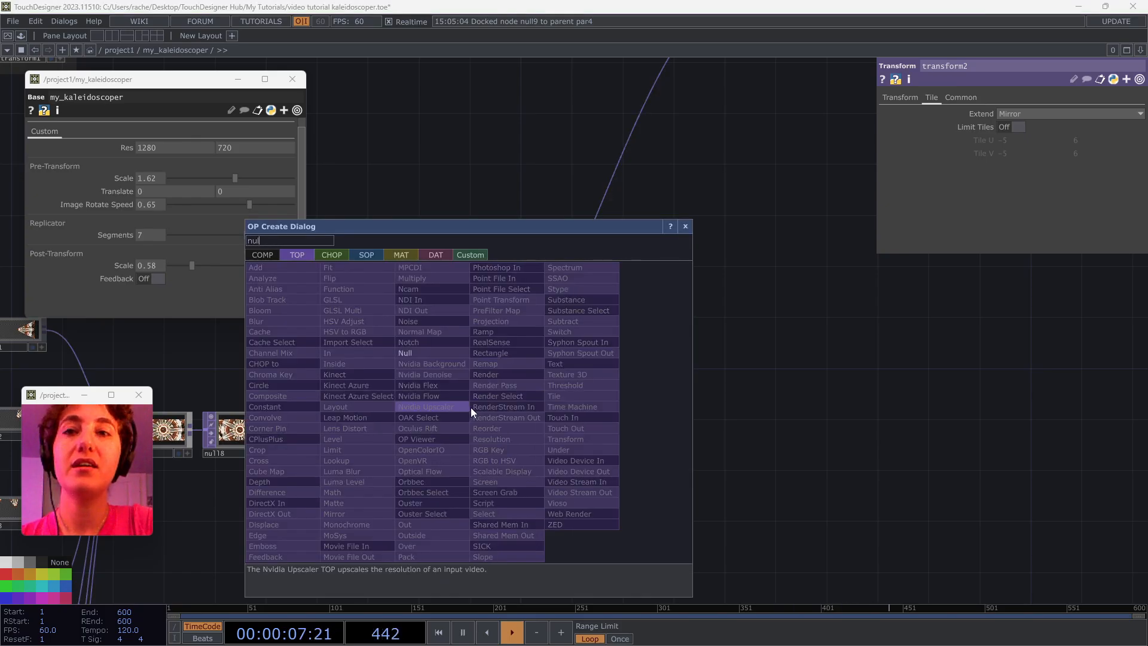
click(425, 357)
click(491, 431)
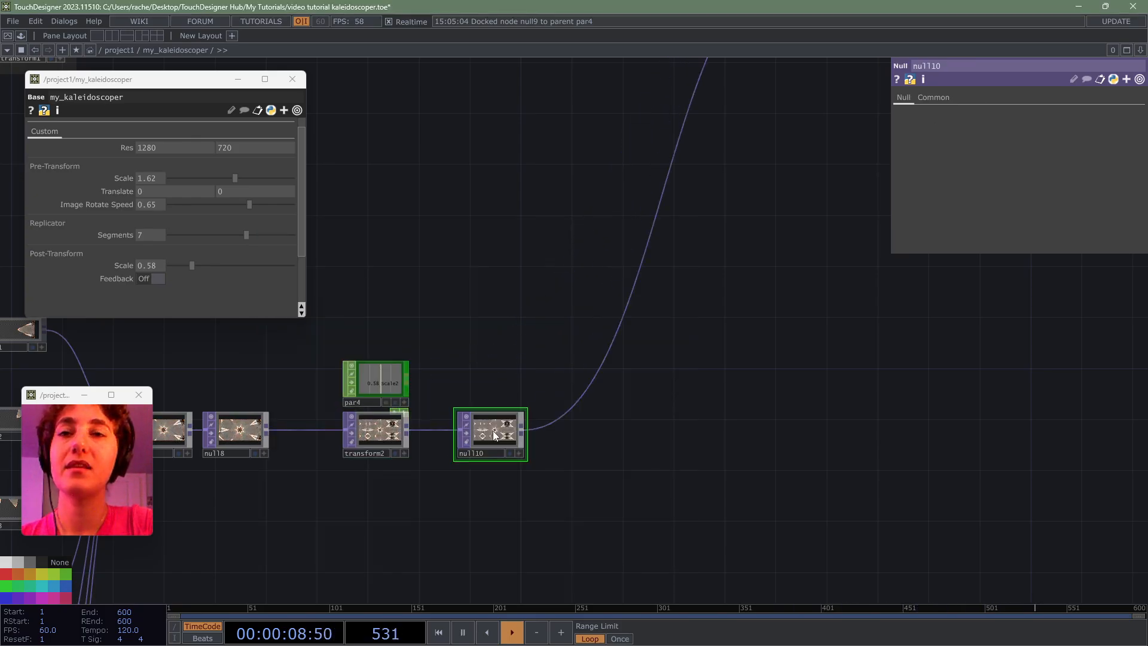
- Insert a Switch TOP into the wire after null10, leaving a wide gap between the two nodes
right_click(577, 401)
click(591, 385)
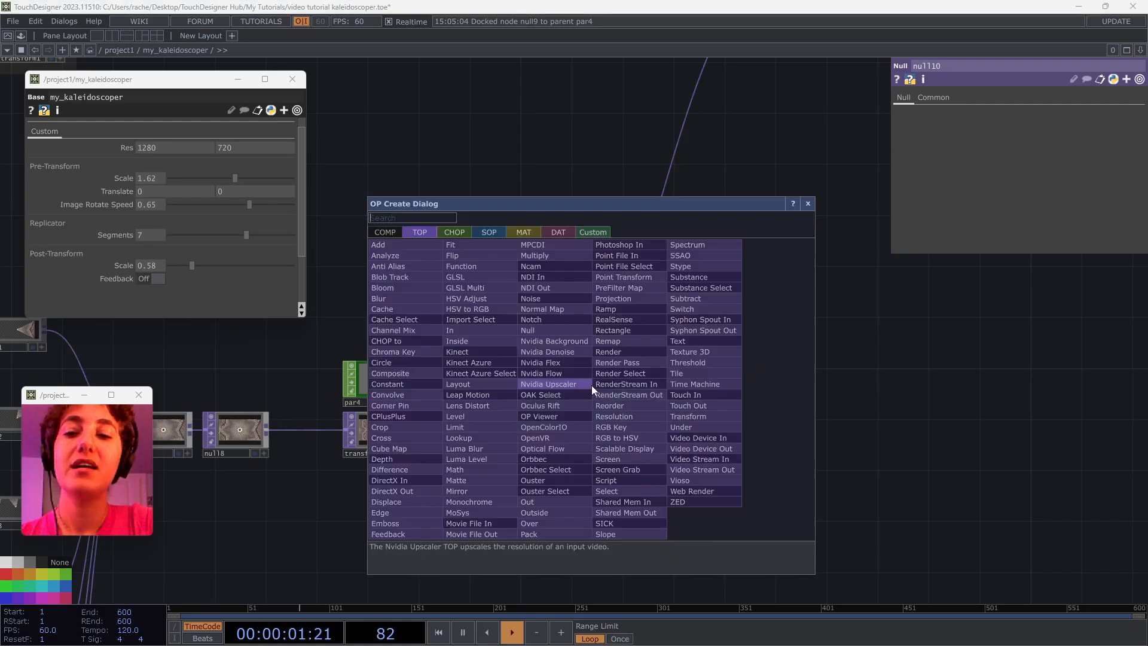
text(sw)
click(710, 309)
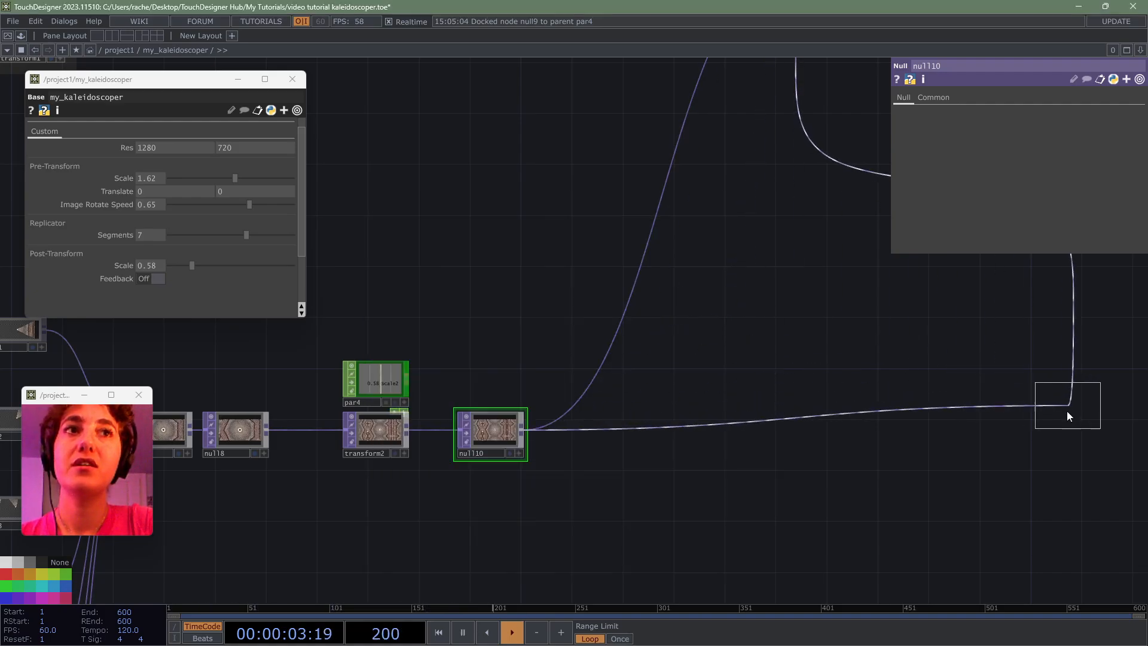
click(1029, 436)
- Branch a second Null TOP off null10 and place it above the wire to switch1
drag(1023, 499, 834, 487)
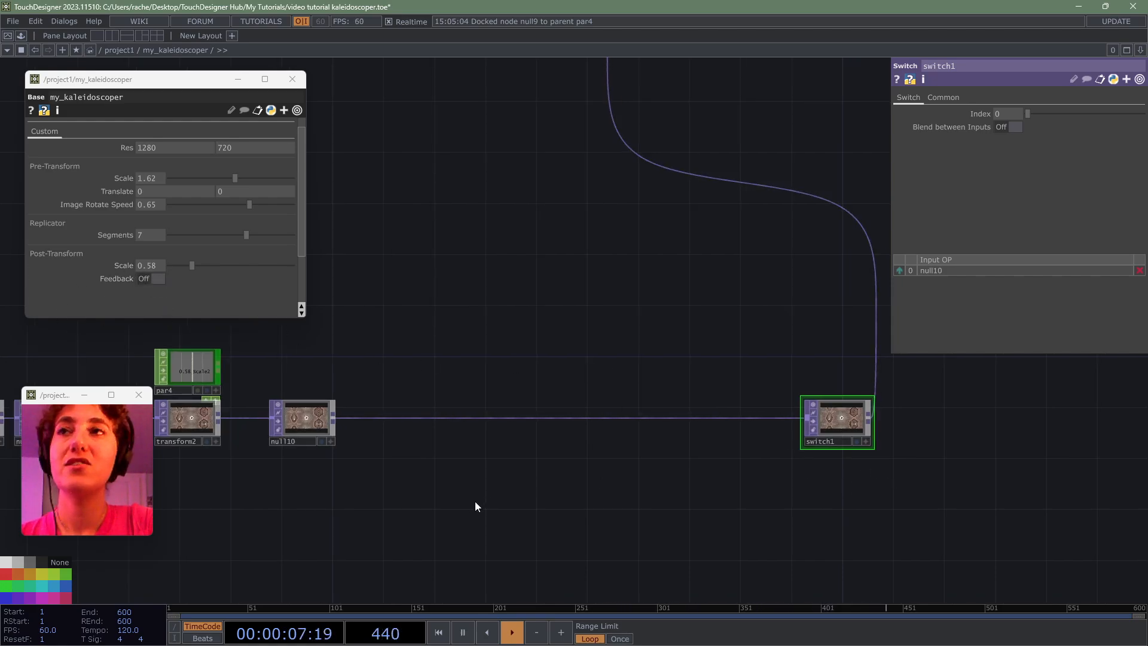
drag(592, 466, 668, 501)
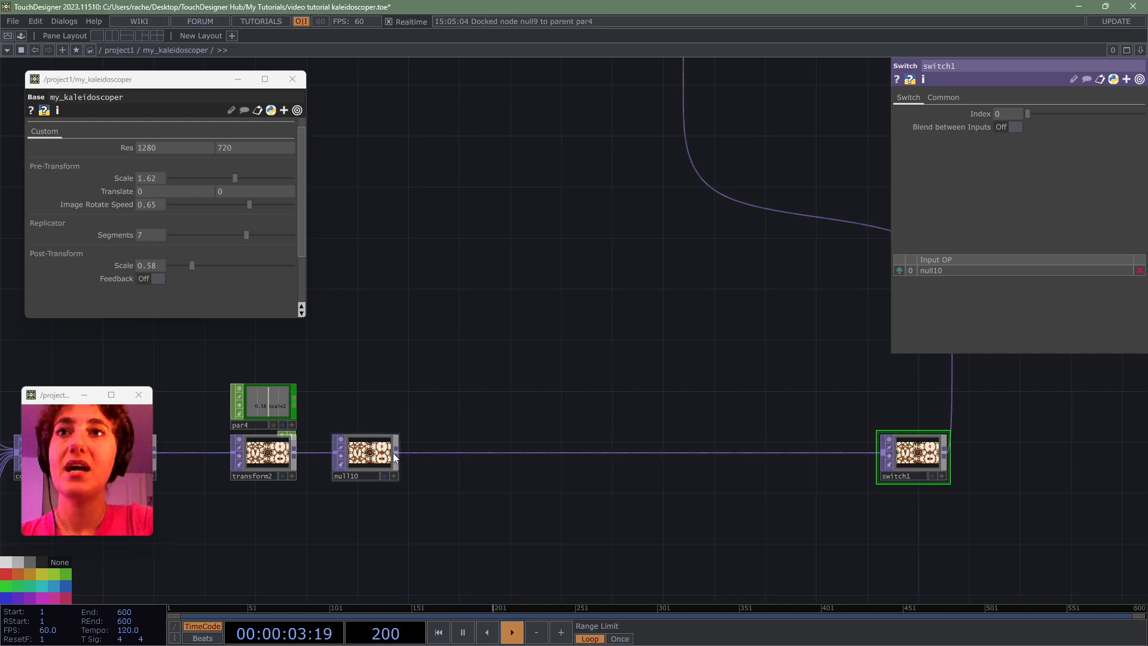
click(393, 454)
click(476, 404)
text(nu)
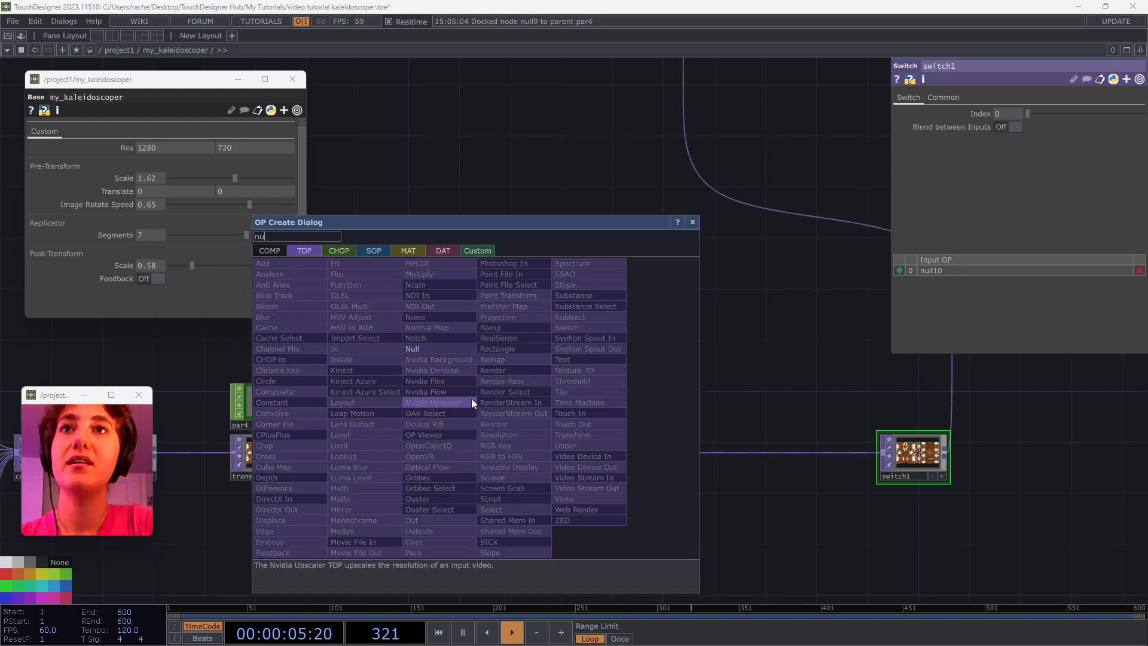
key(Return)
click(492, 342)
drag(721, 352, 676, 377)
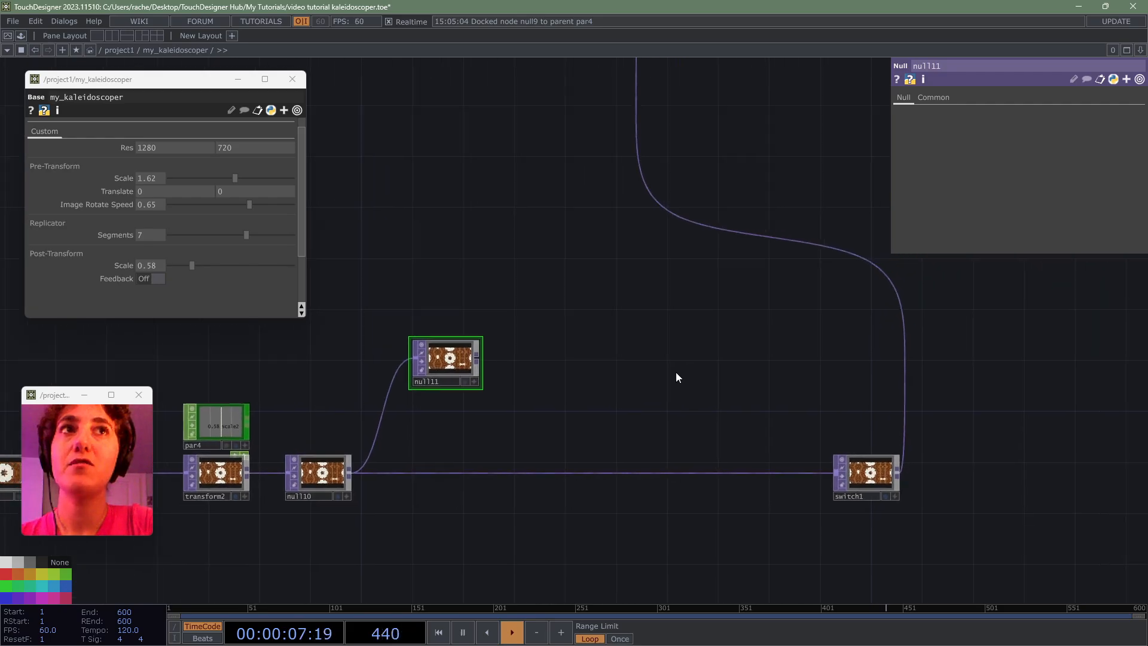
- Add a Feedback TOP fed by null11, placed above and beyond it
scroll(677, 376, down, 5)
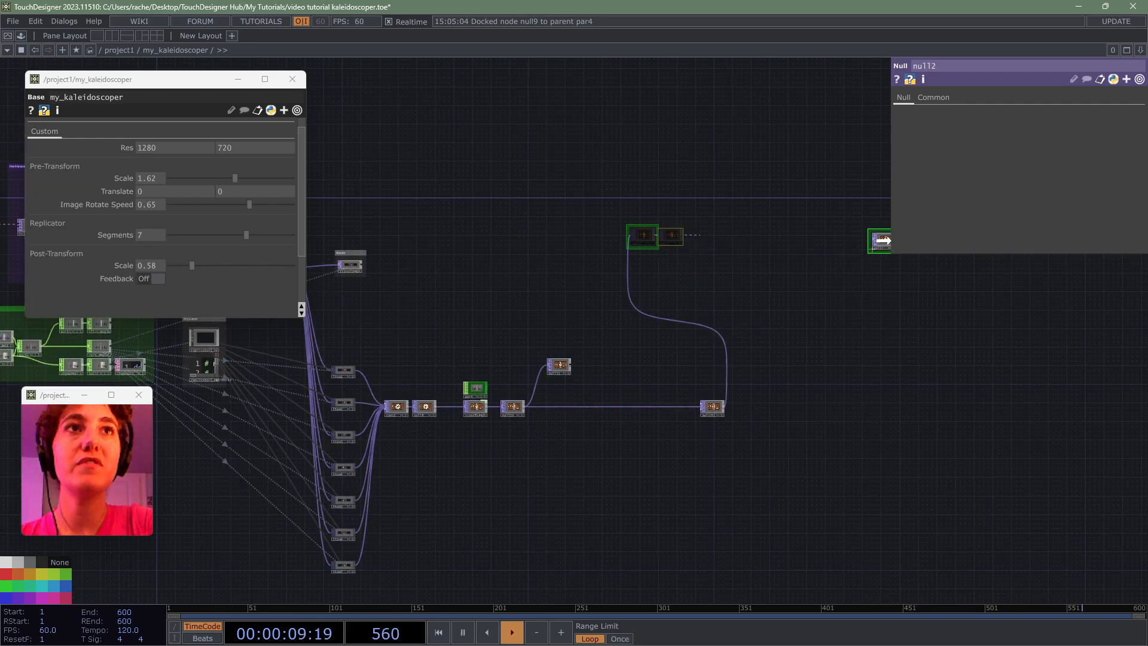
scroll(671, 375, up, 5)
drag(529, 325, 753, 306)
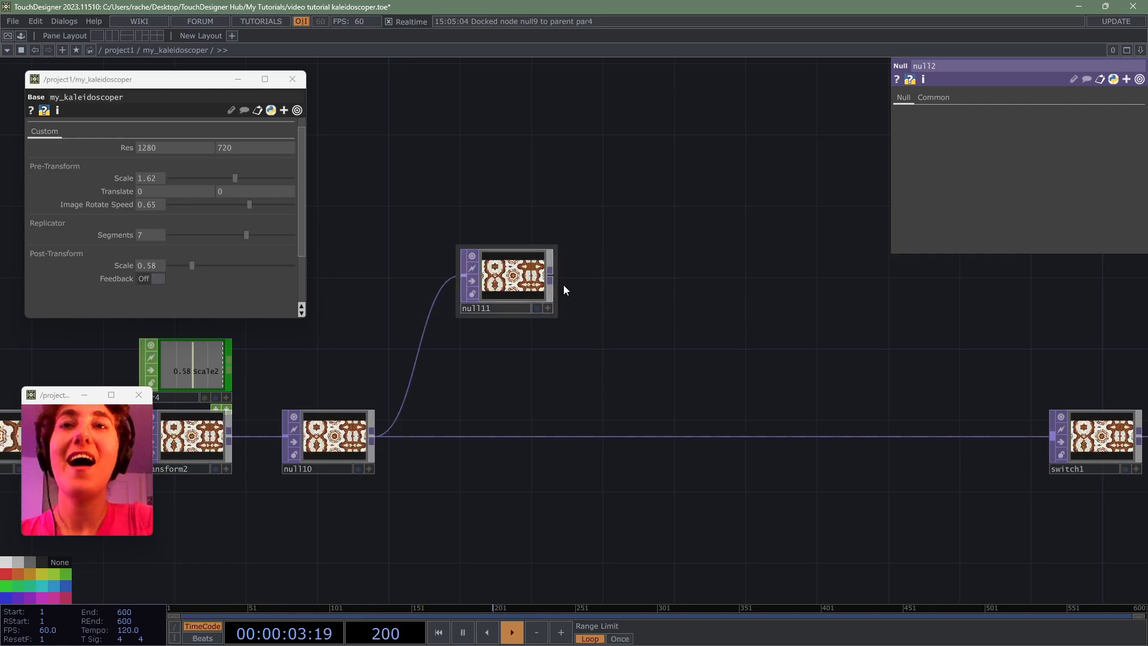
drag(610, 287, 499, 383)
click(443, 373)
key(Tab)
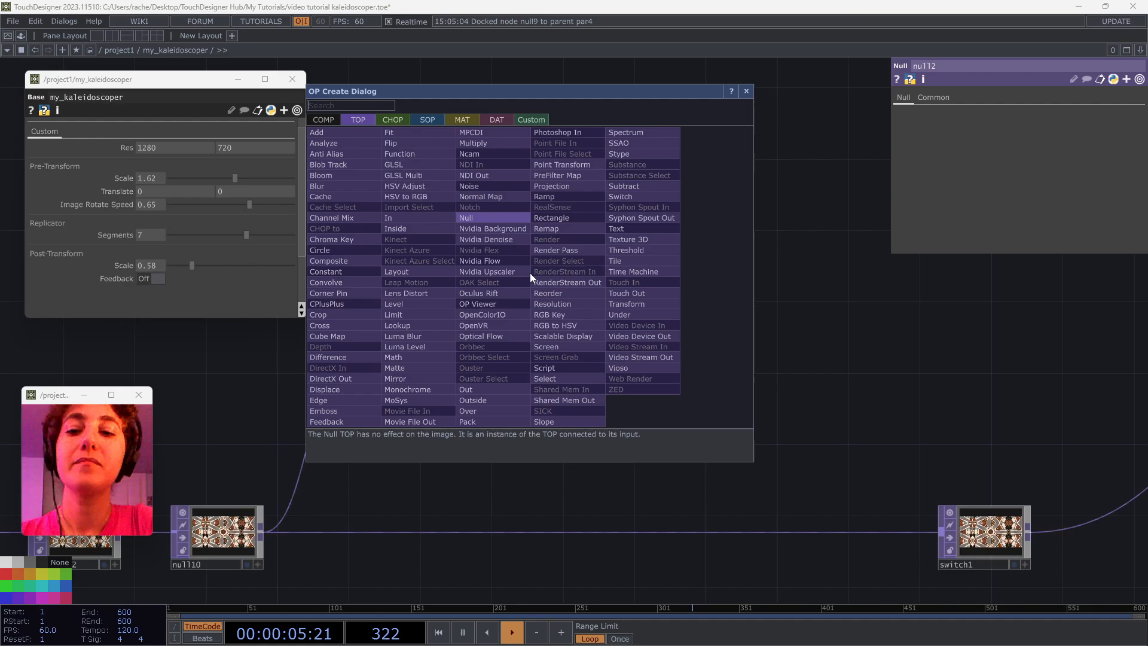
click(355, 419)
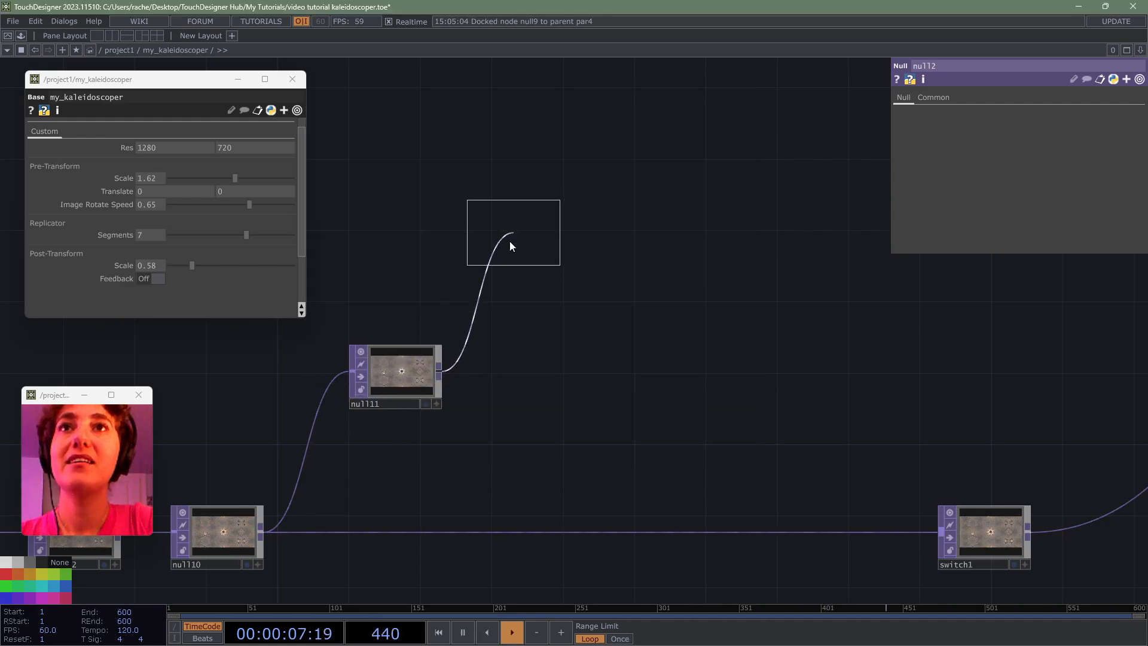
click(661, 267)
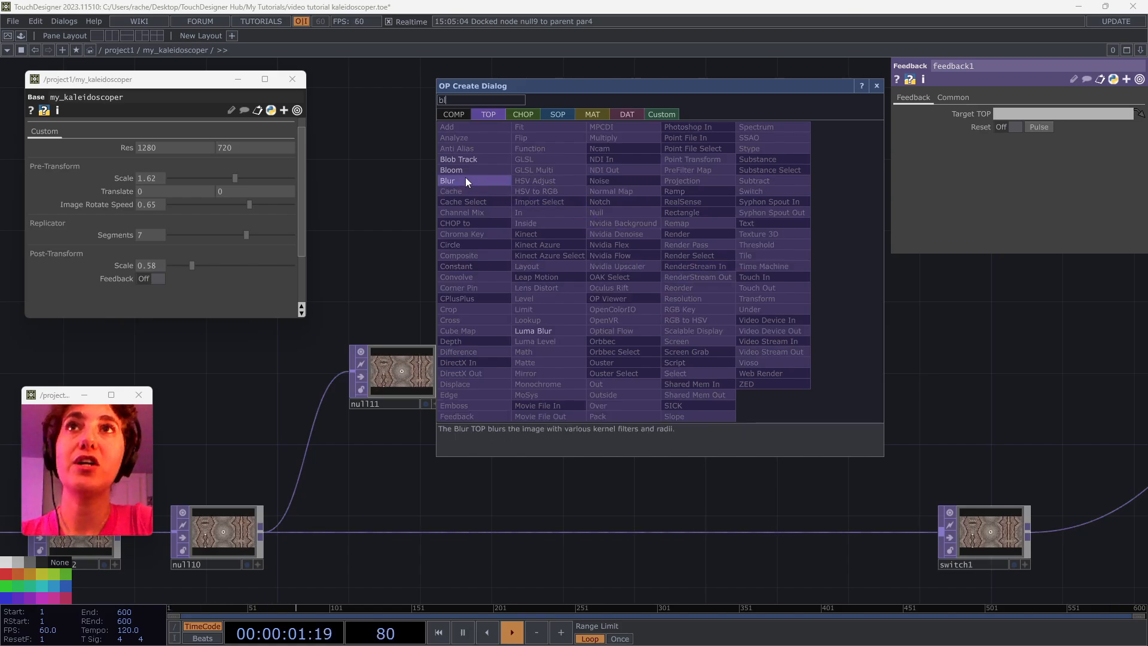
- Chain a Blur TOP and a Level TOP after feedback1
click(465, 179)
click(622, 270)
click(660, 266)
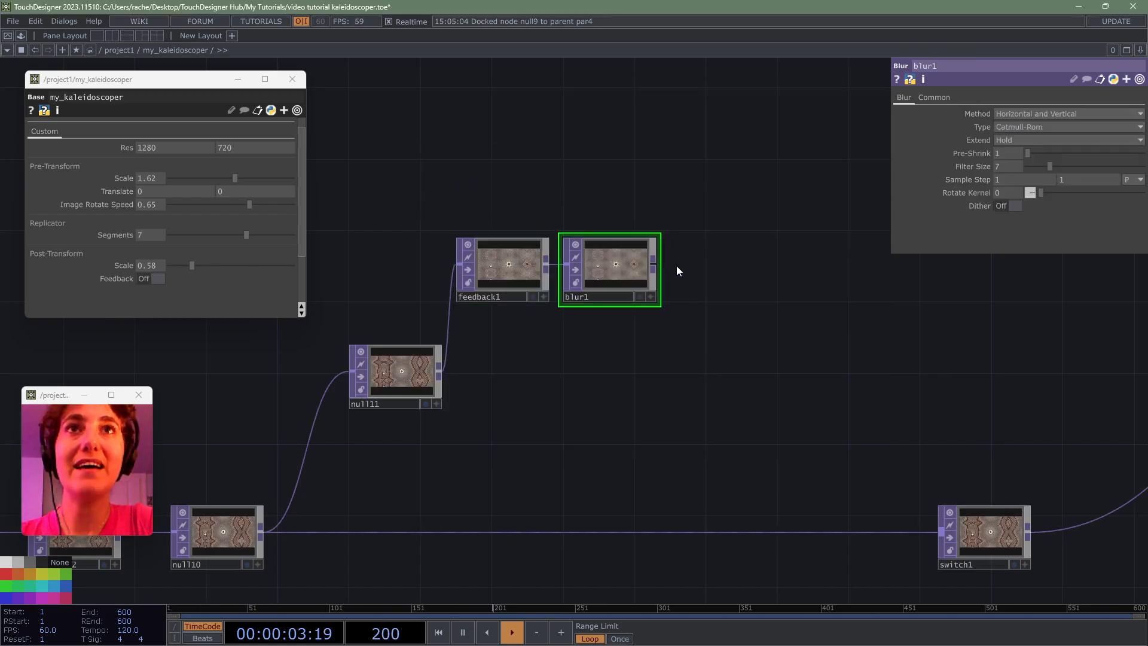
click(730, 273)
text(lev)
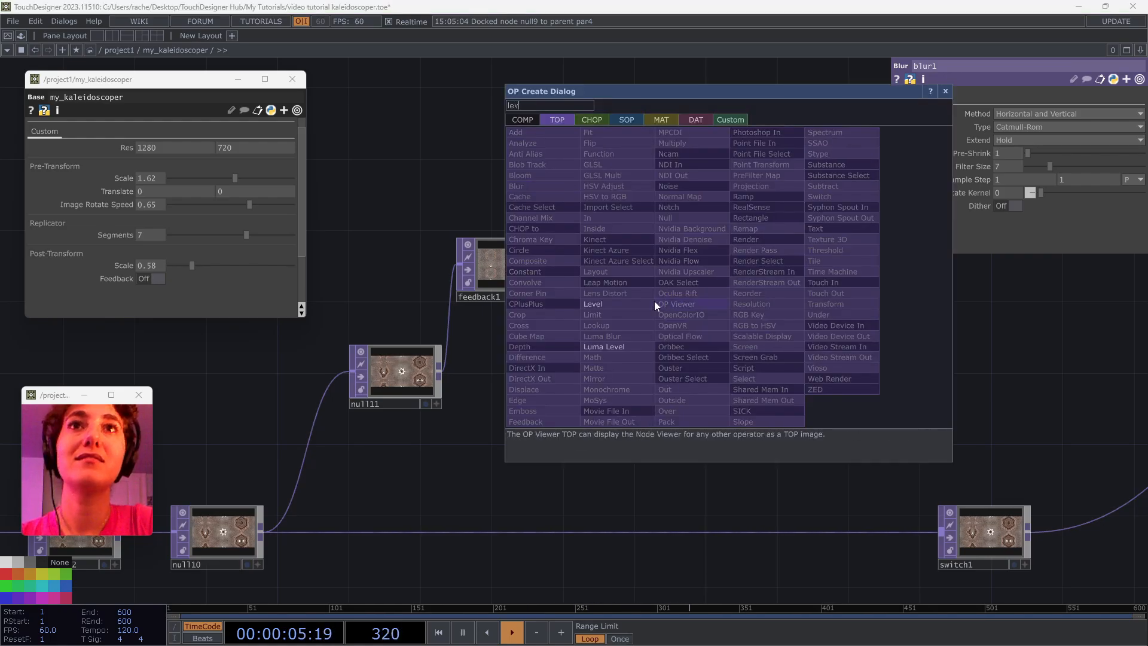
click(601, 303)
click(715, 268)
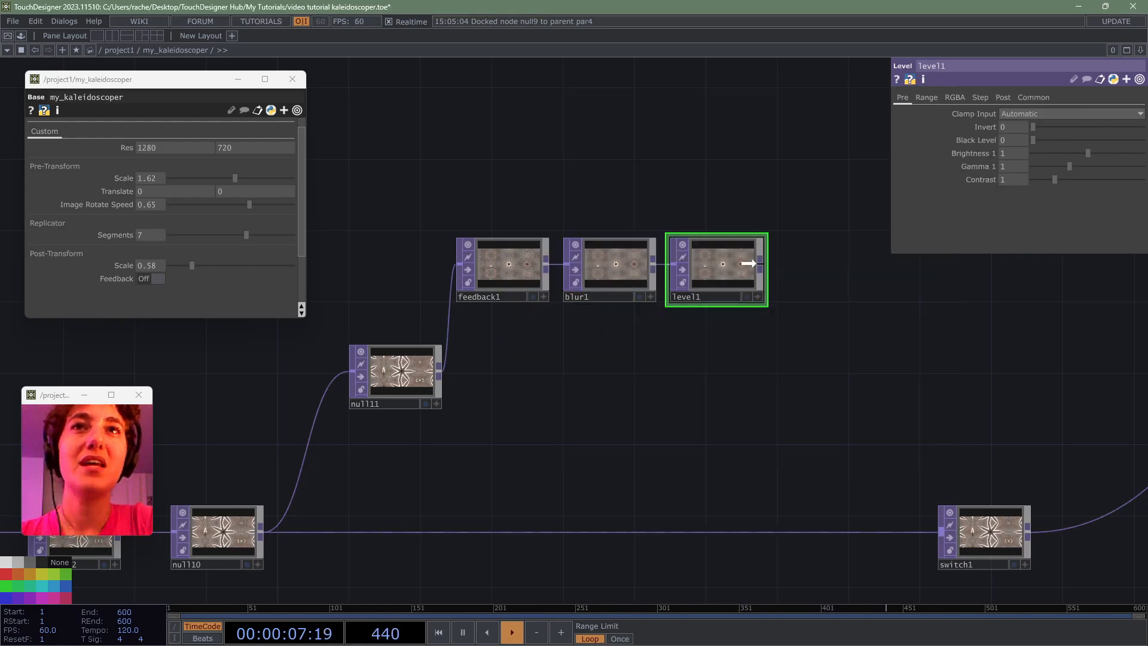
- Move level1 away from blur1 and insert a Transform TOP between them
drag(748, 264, 840, 269)
click(706, 250)
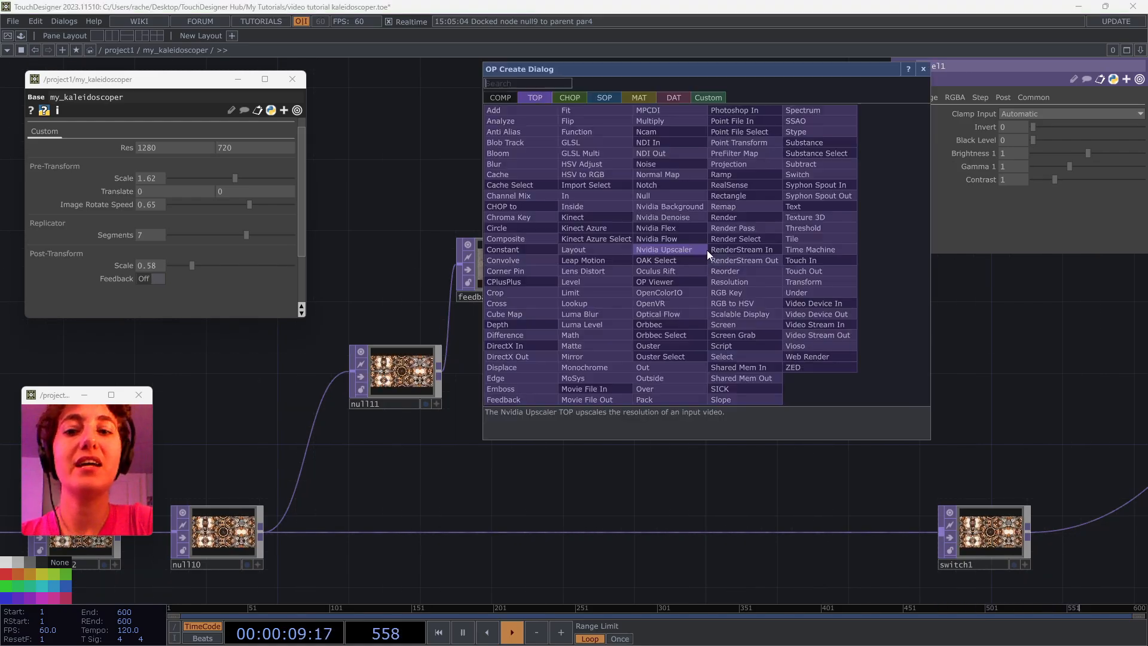
click(809, 278)
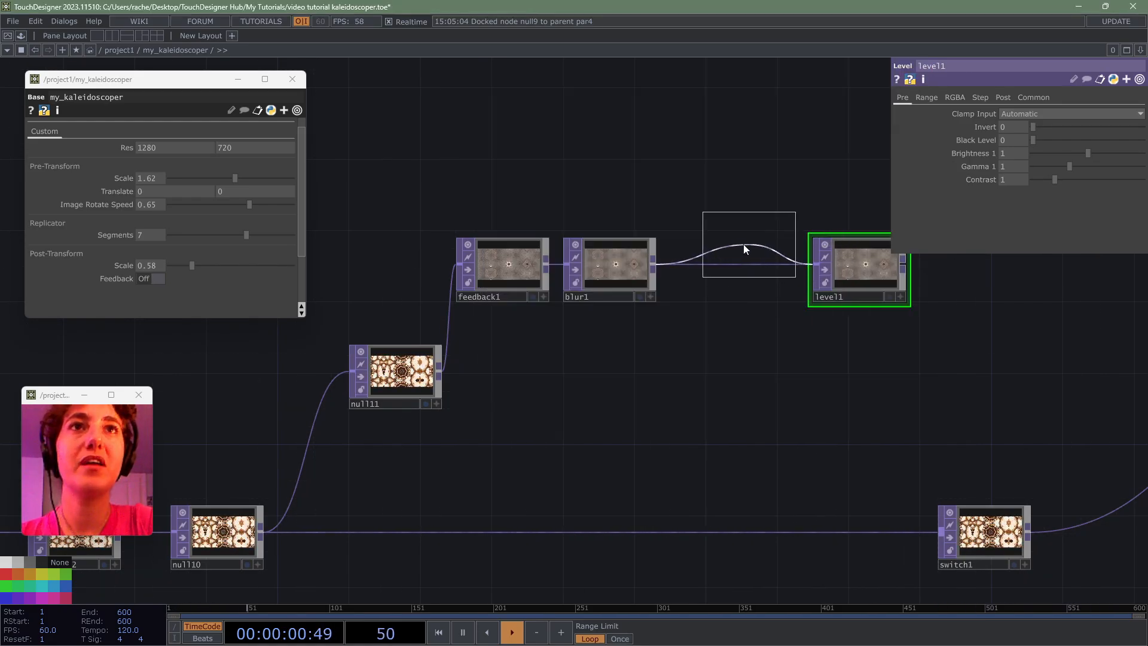
click(707, 266)
drag(806, 275, 804, 275)
- Add a Composite TOP fed by level1, placed below the end of the feedback chain
drag(747, 393, 559, 380)
click(745, 335)
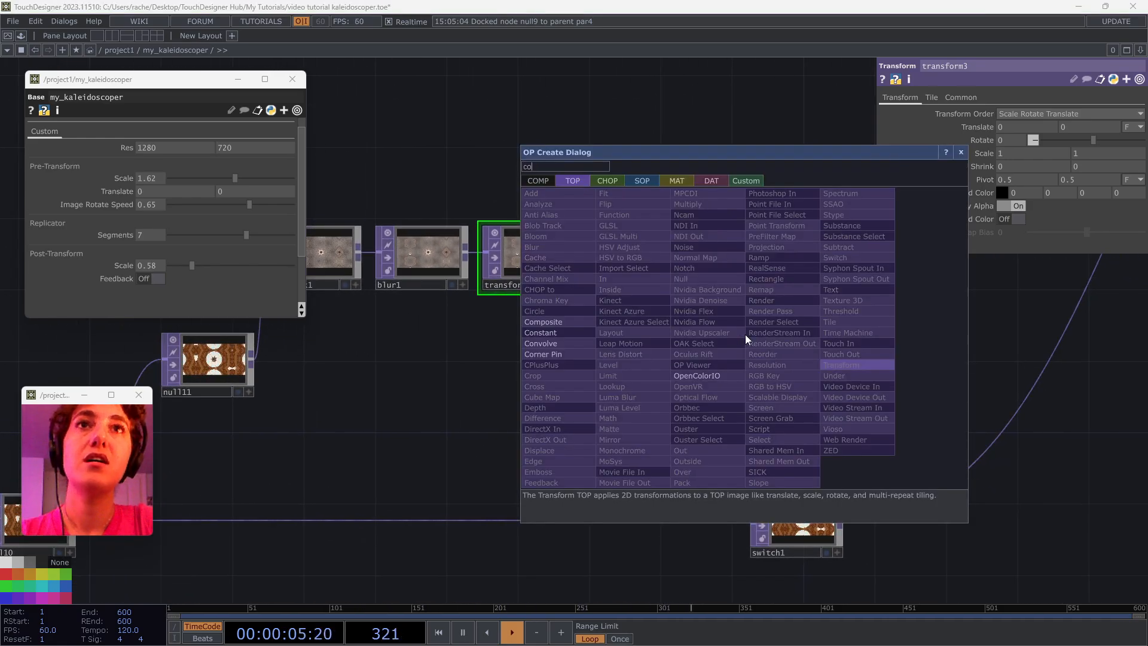
click(544, 329)
click(754, 342)
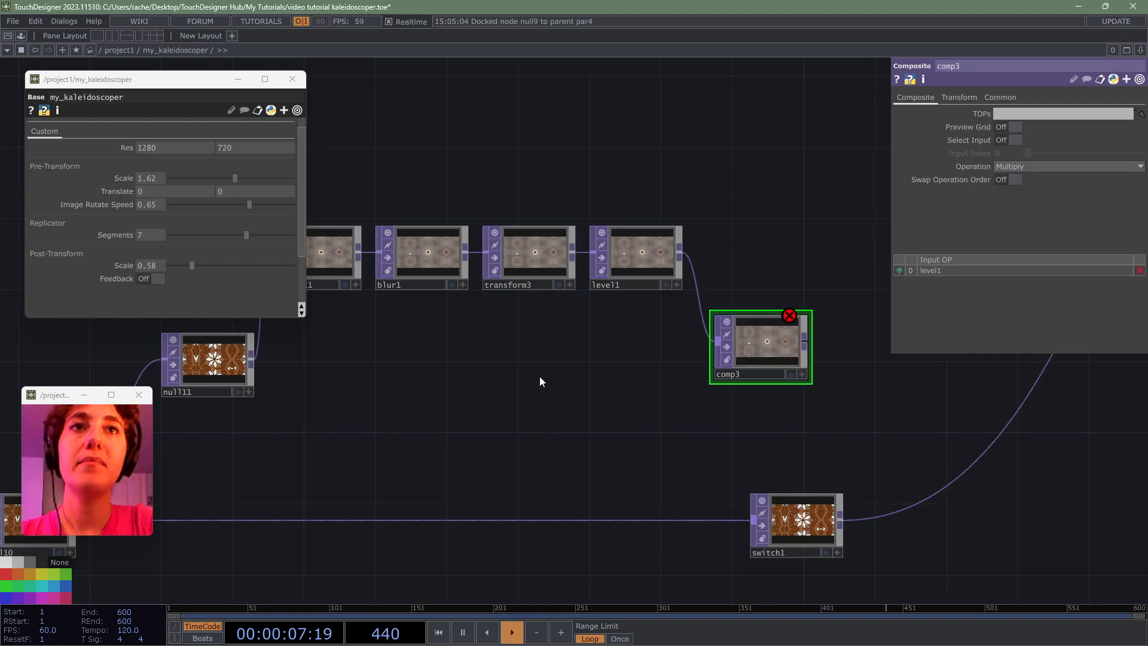
- Connect null11 as comp3's second input, make comp3 the Target TOP of feedback1, and level comp3 with null11
drag(268, 370, 345, 367)
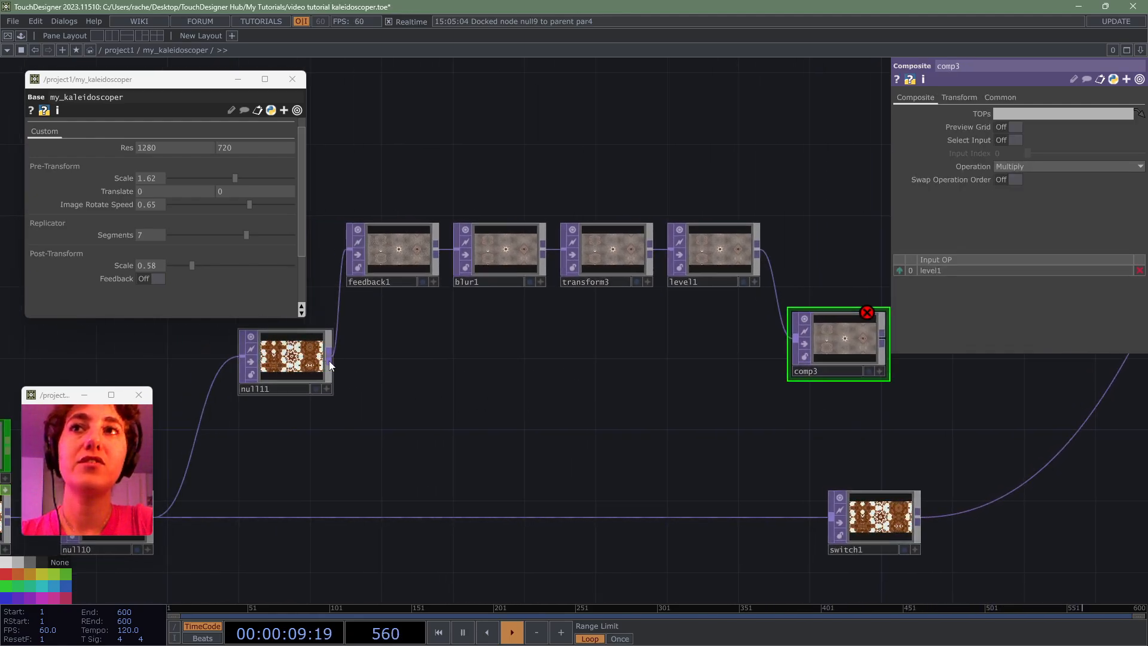
click(328, 361)
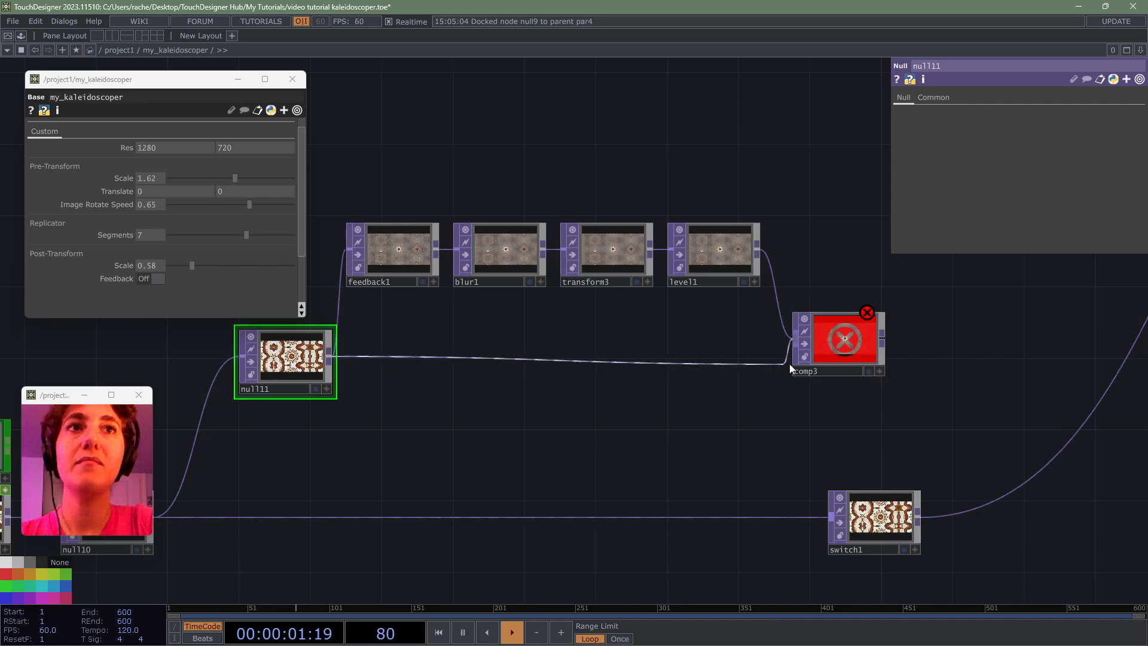
click(791, 363)
drag(847, 347, 396, 256)
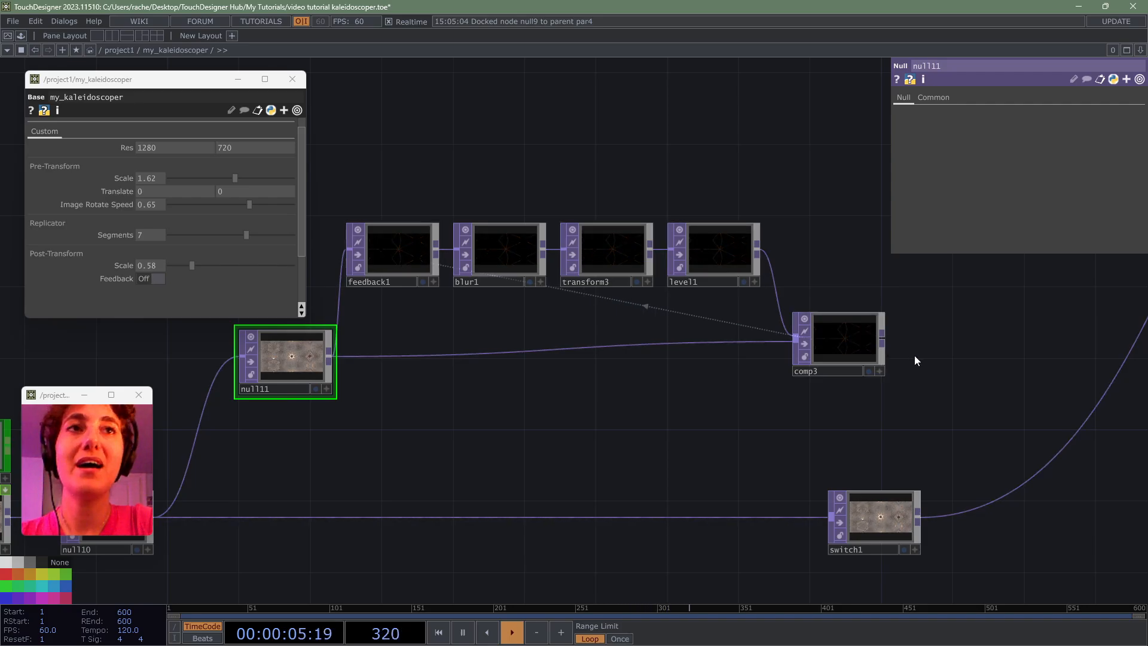
drag(845, 338, 845, 355)
- Connect comp3's output to switch1 as its second input
drag(951, 417, 810, 377)
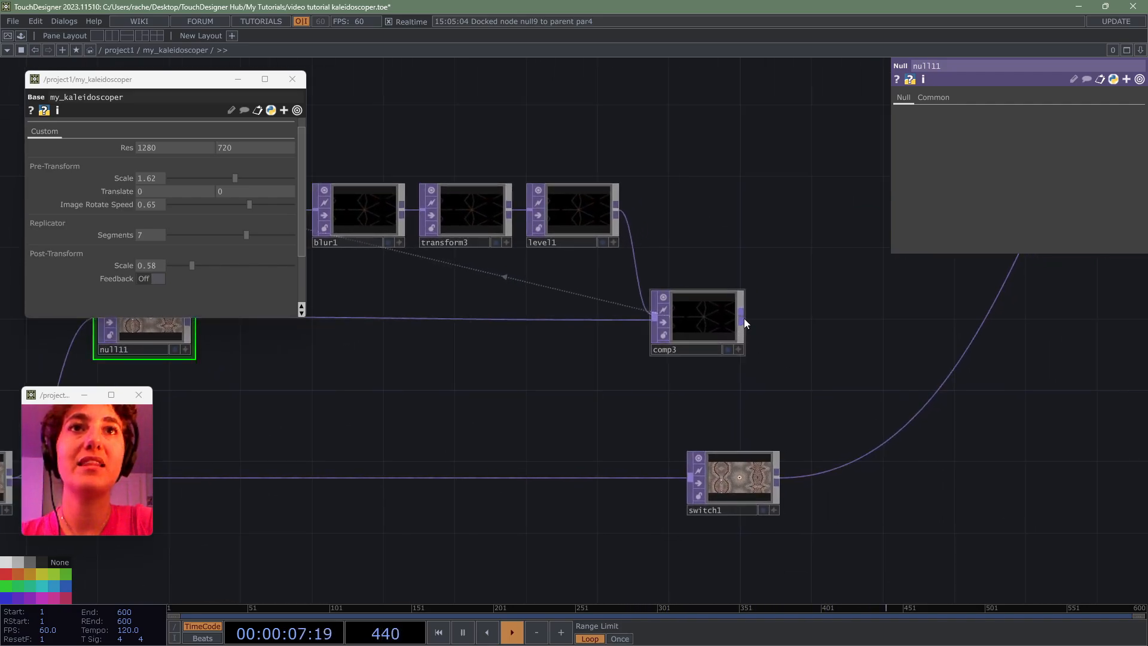
click(744, 318)
click(687, 478)
- Try Add as comp3's Operation and settle on Over
drag(523, 400, 696, 447)
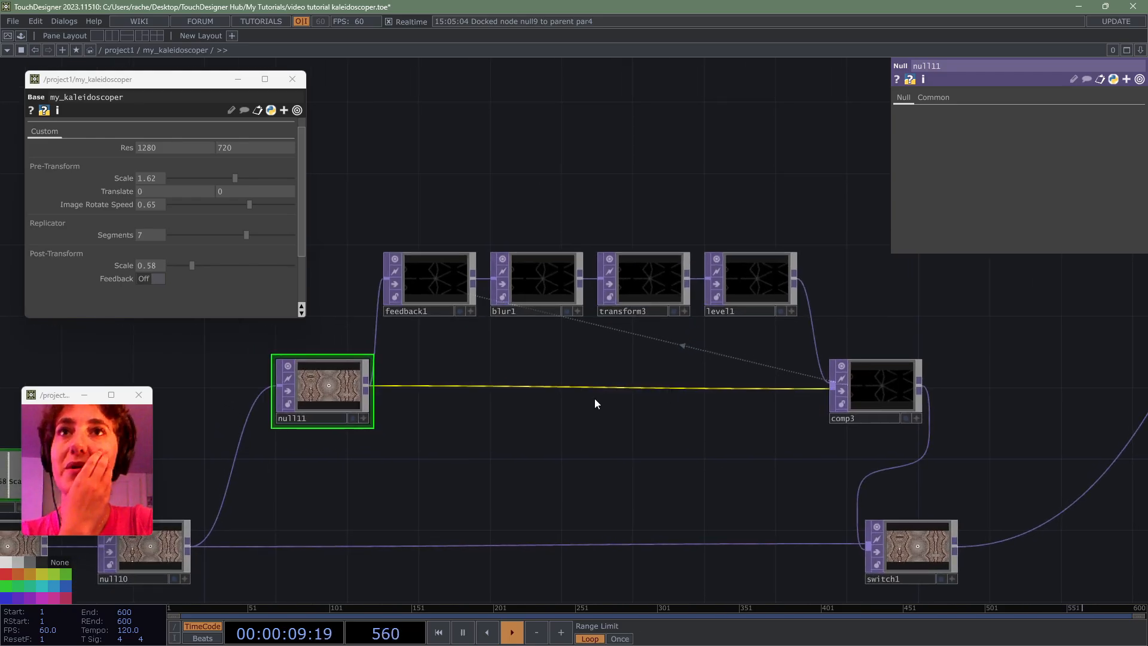
click(887, 393)
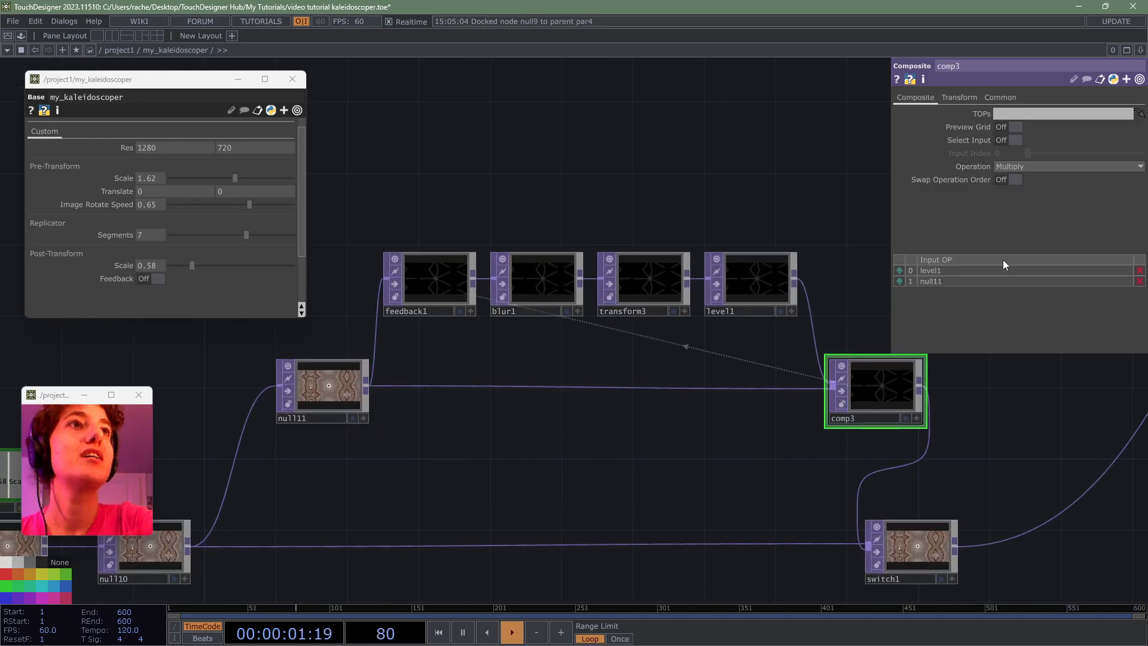
click(1048, 166)
click(1031, 178)
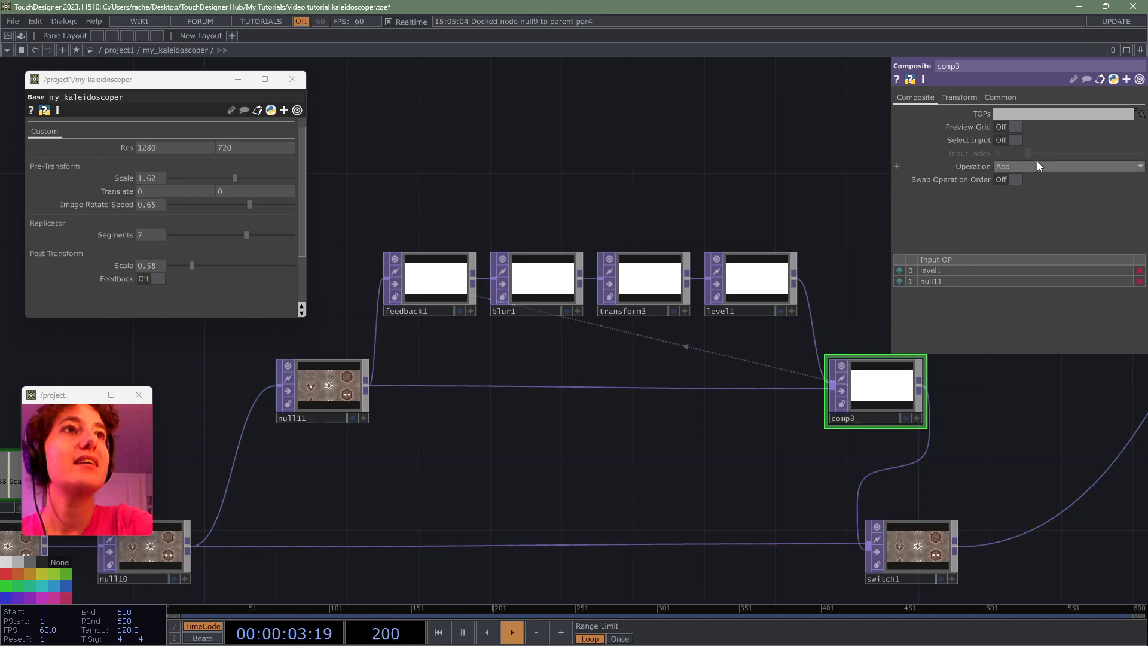
click(1040, 166)
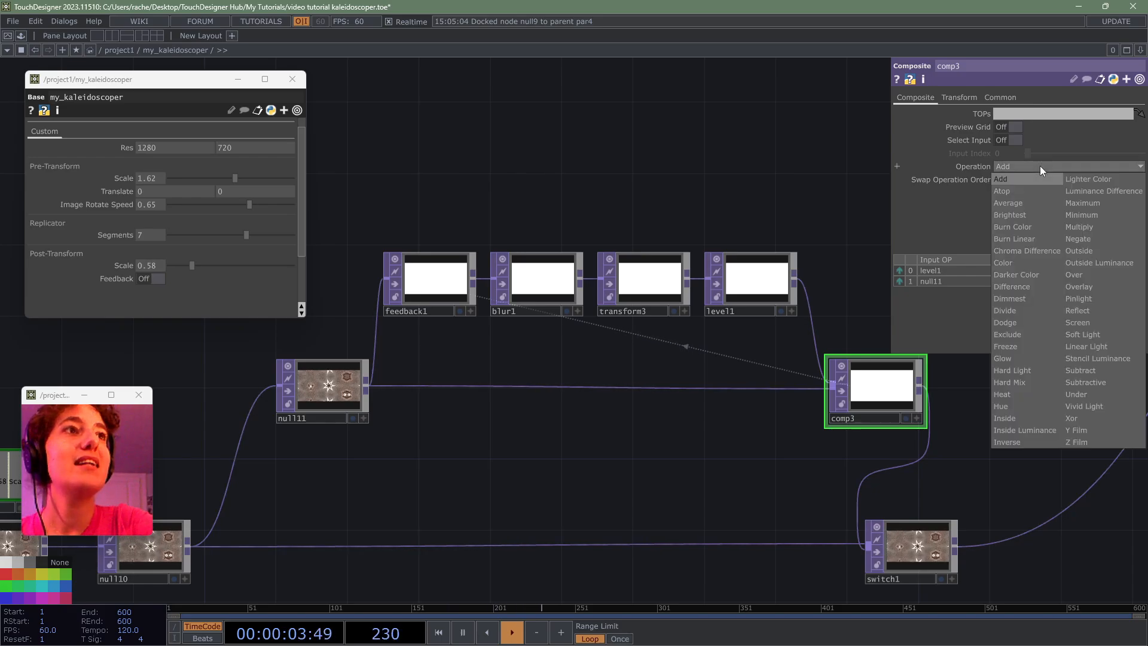
click(1107, 275)
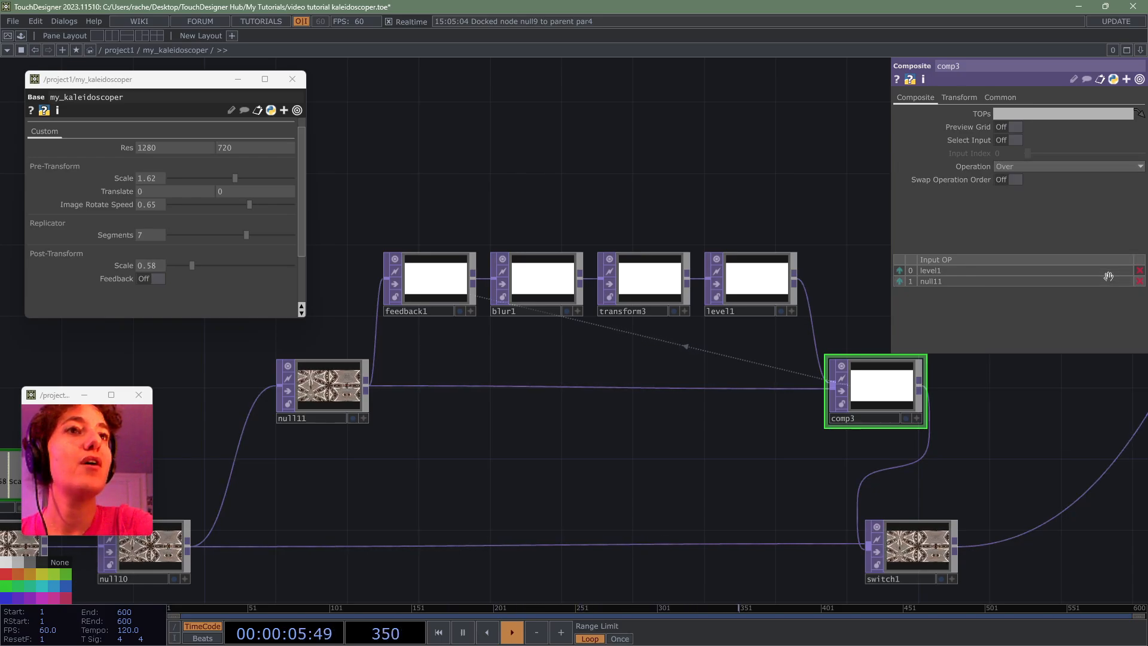
- Set level1's post Opacity to 0.8
click(761, 283)
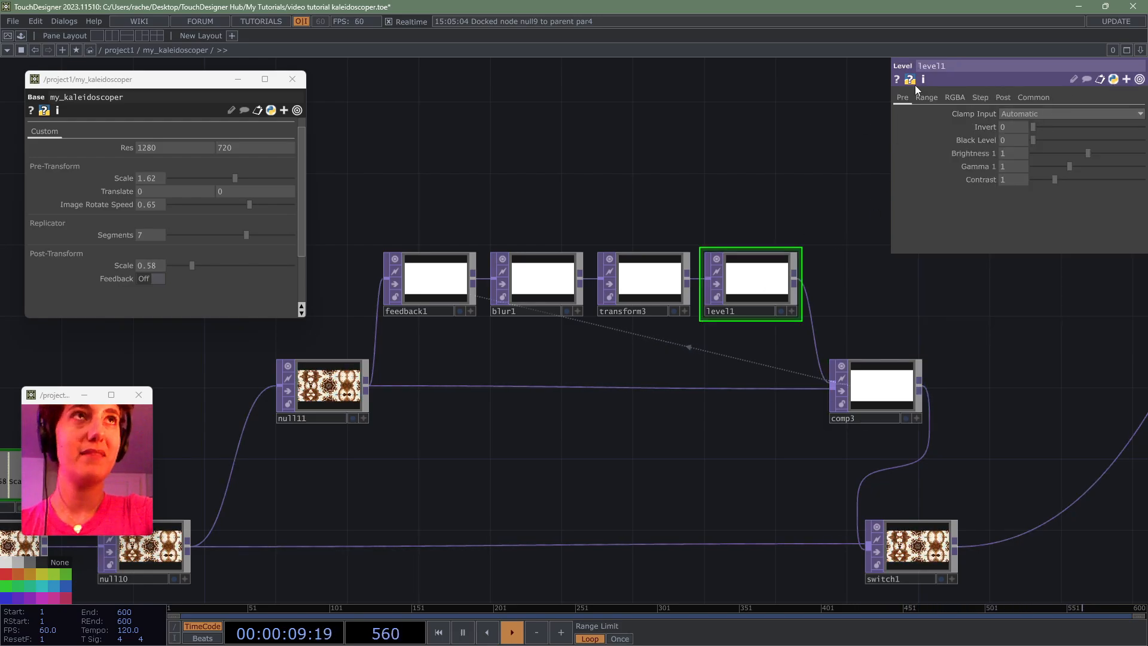
click(999, 97)
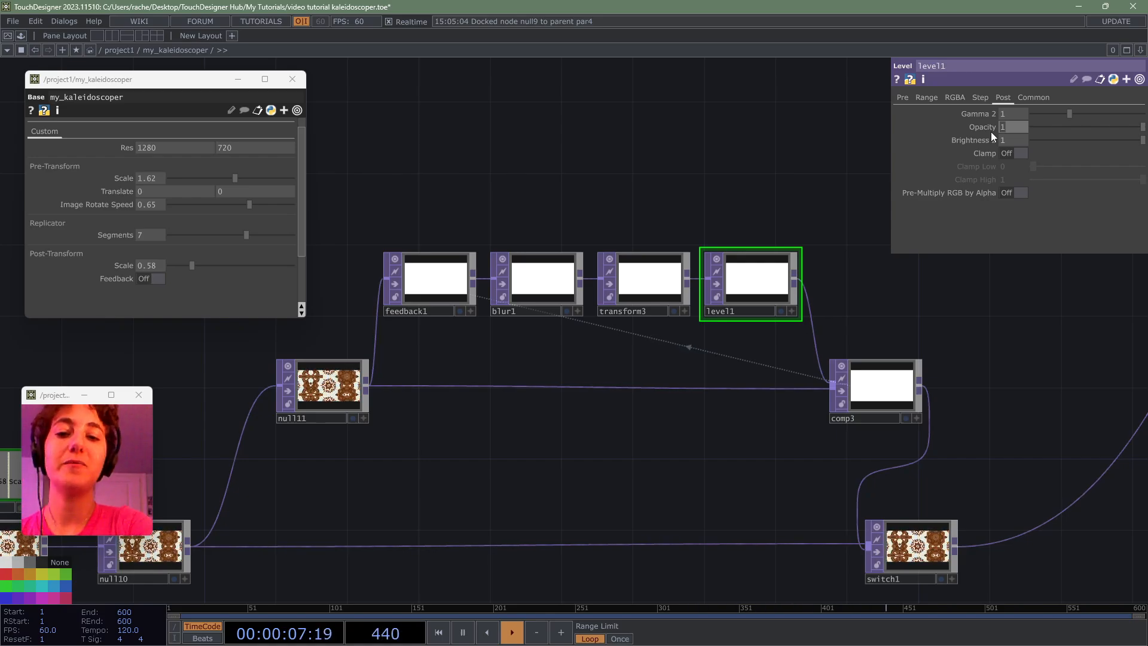
text(0.8)
key(Return)
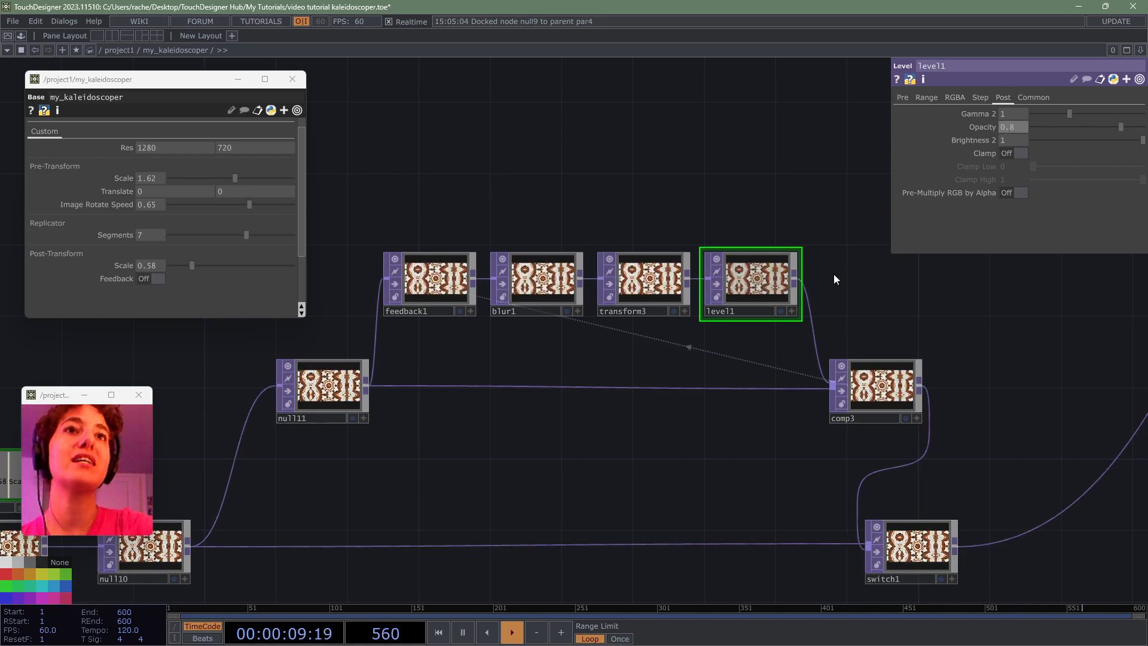
- Try post Opacity values of 0.99, 0.1 and 0.9 on level1 while viewing comp3's output up close
scroll(802, 293, up, 5)
drag(735, 389, 702, 209)
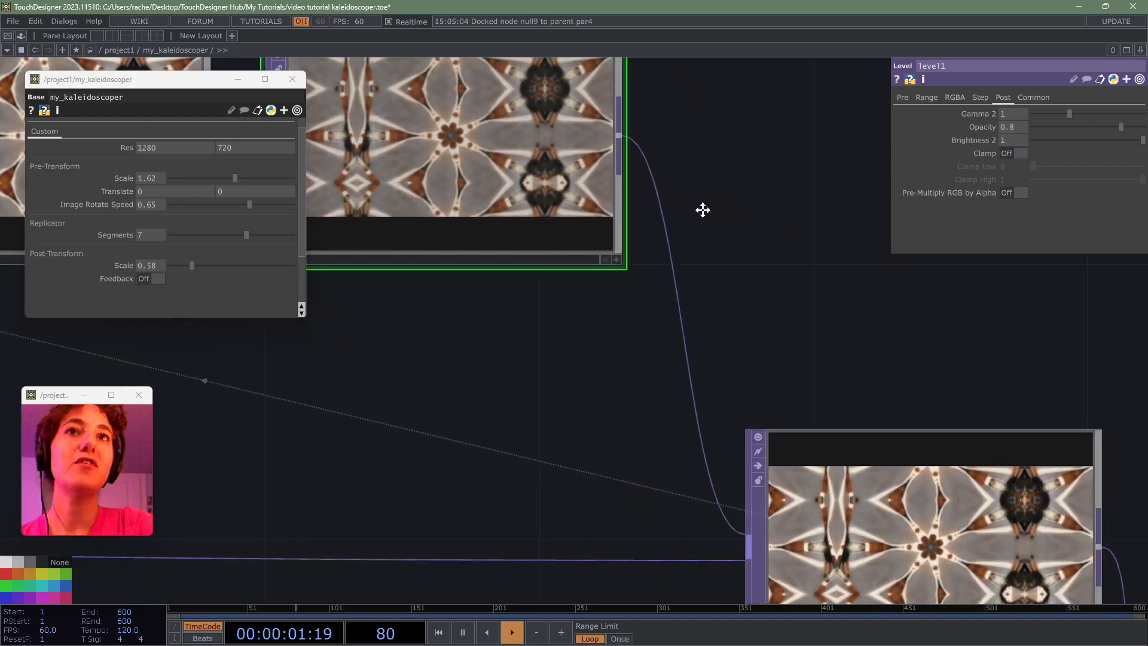
scroll(777, 359, up, 10)
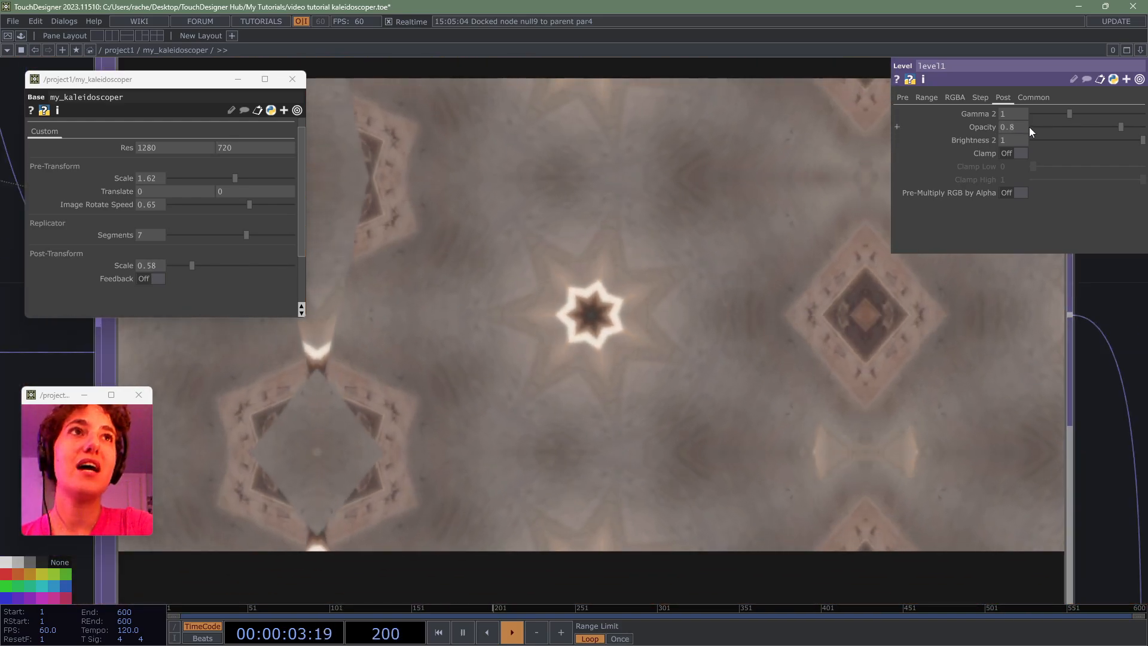
drag(1016, 127, 1009, 131)
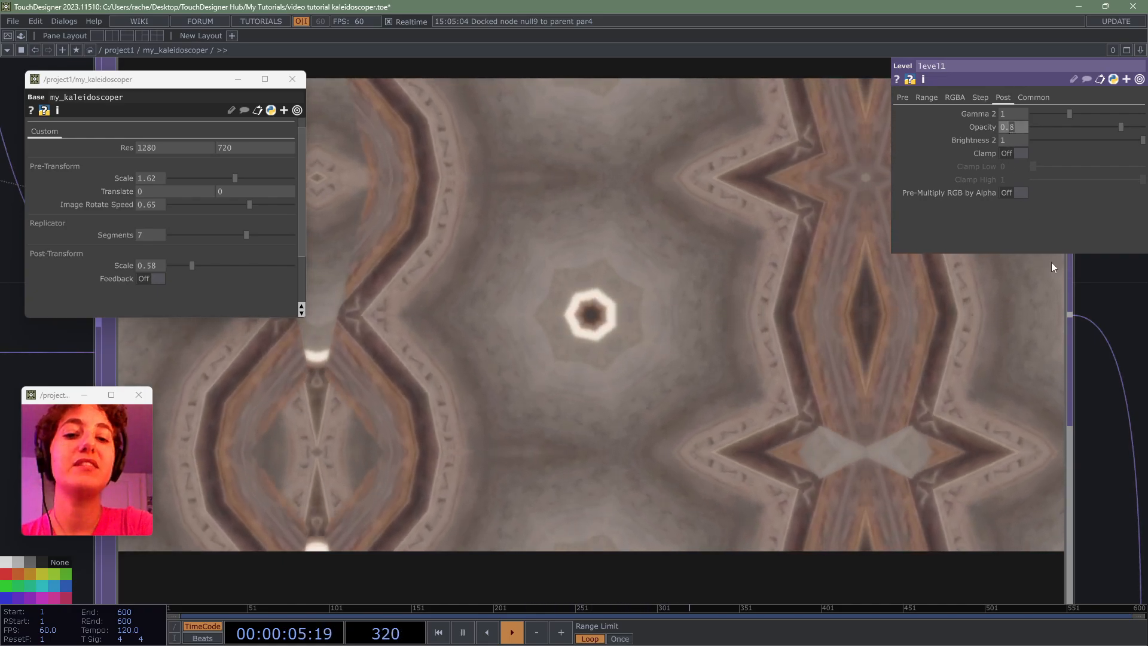
text(99)
key(Return)
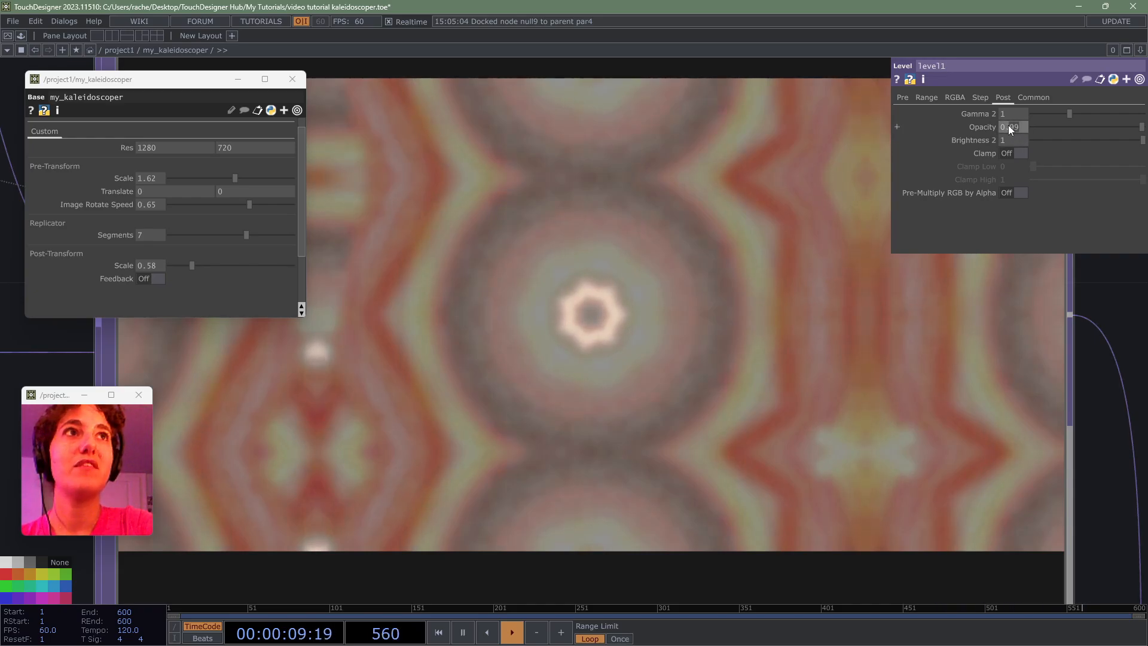
text(1)
key(Return)
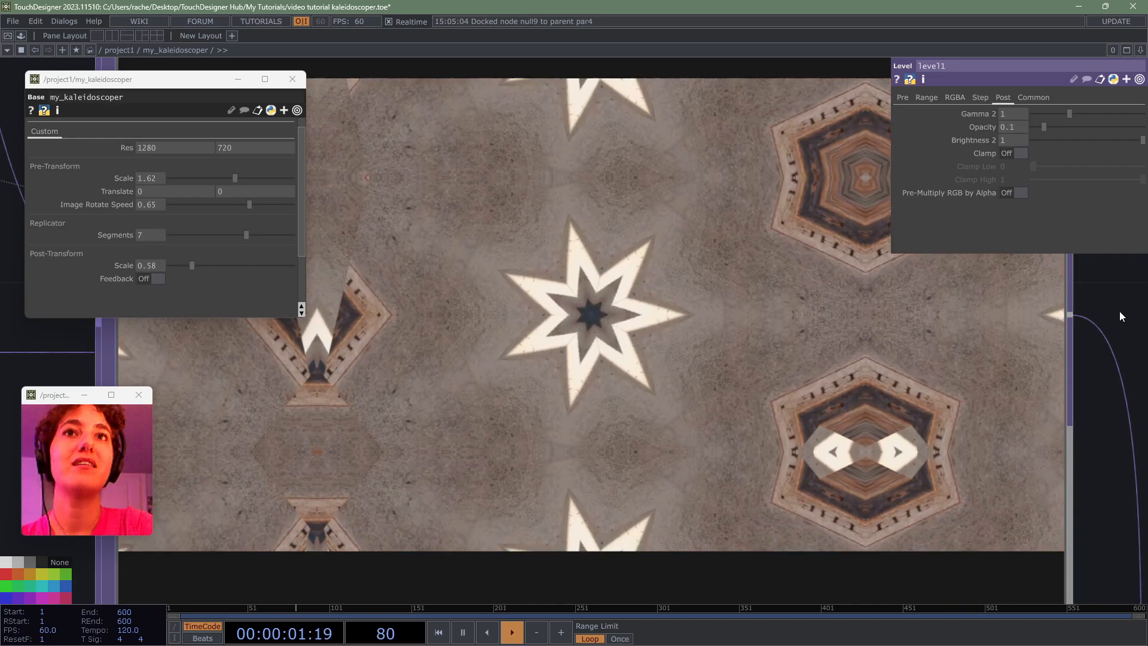
click(1010, 128)
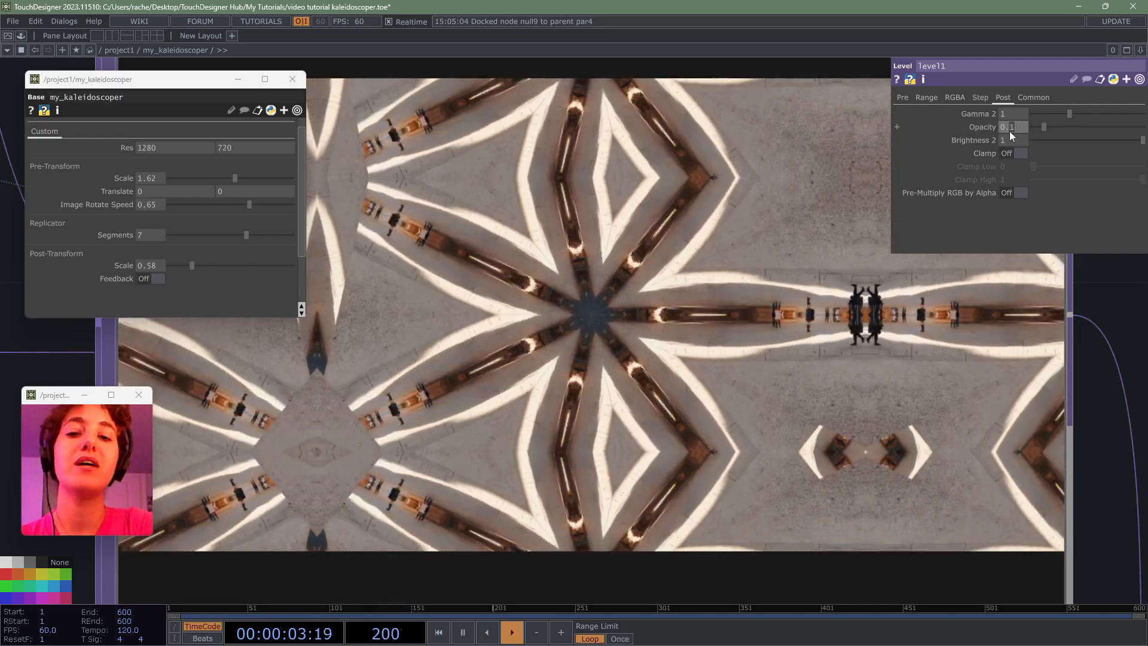
text(9)
key(Return)
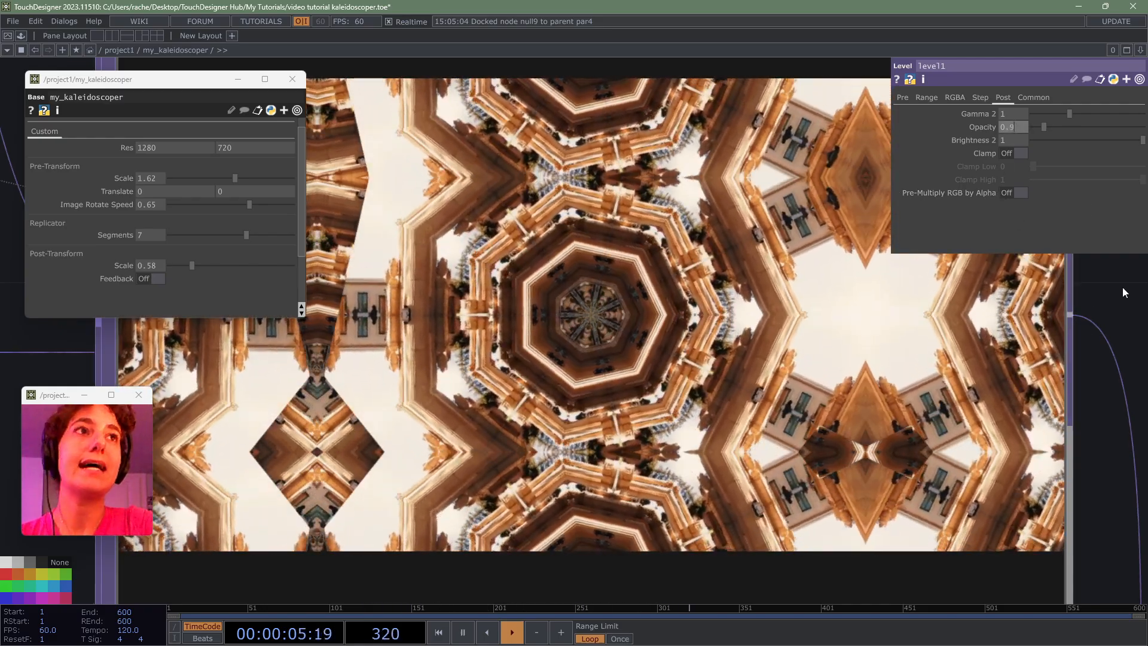
- Set transform3's Scale to 1.006 on both axes and its Rotate to 0.1
scroll(772, 311, down, 7)
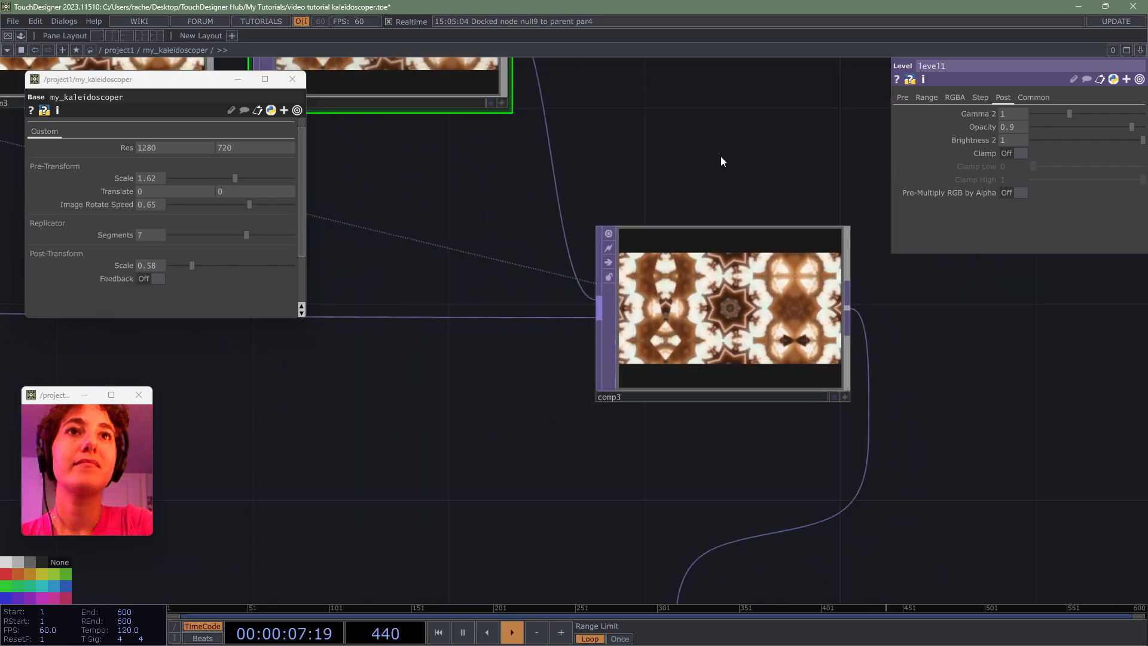
drag(742, 196, 821, 333)
drag(762, 251, 907, 305)
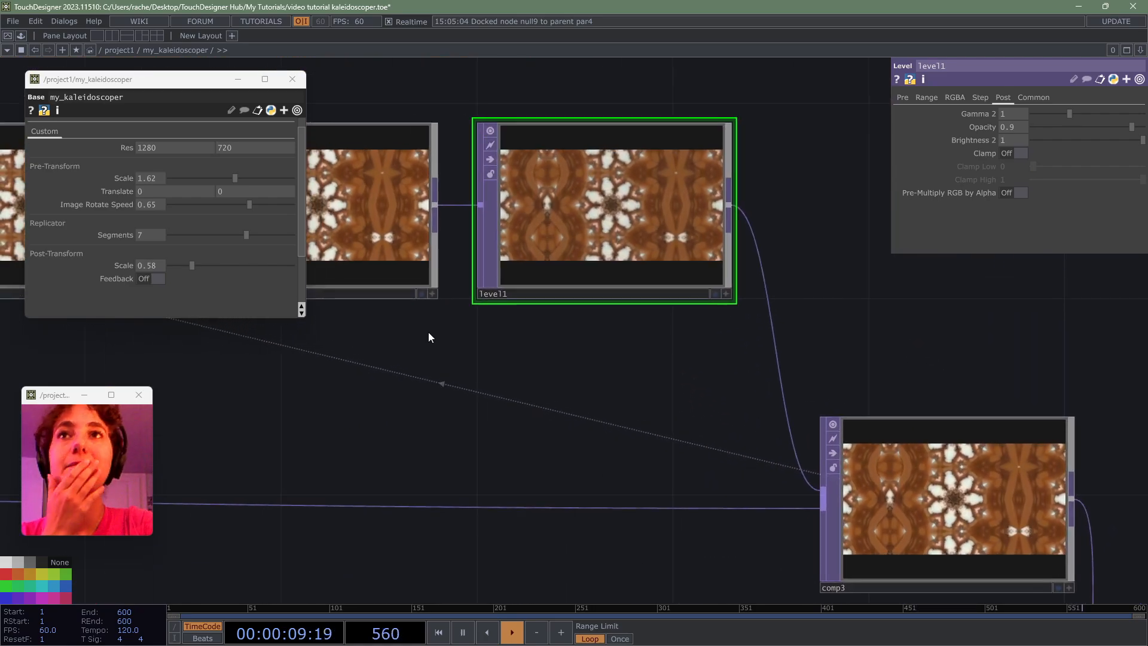
drag(691, 344, 974, 351)
click(405, 225)
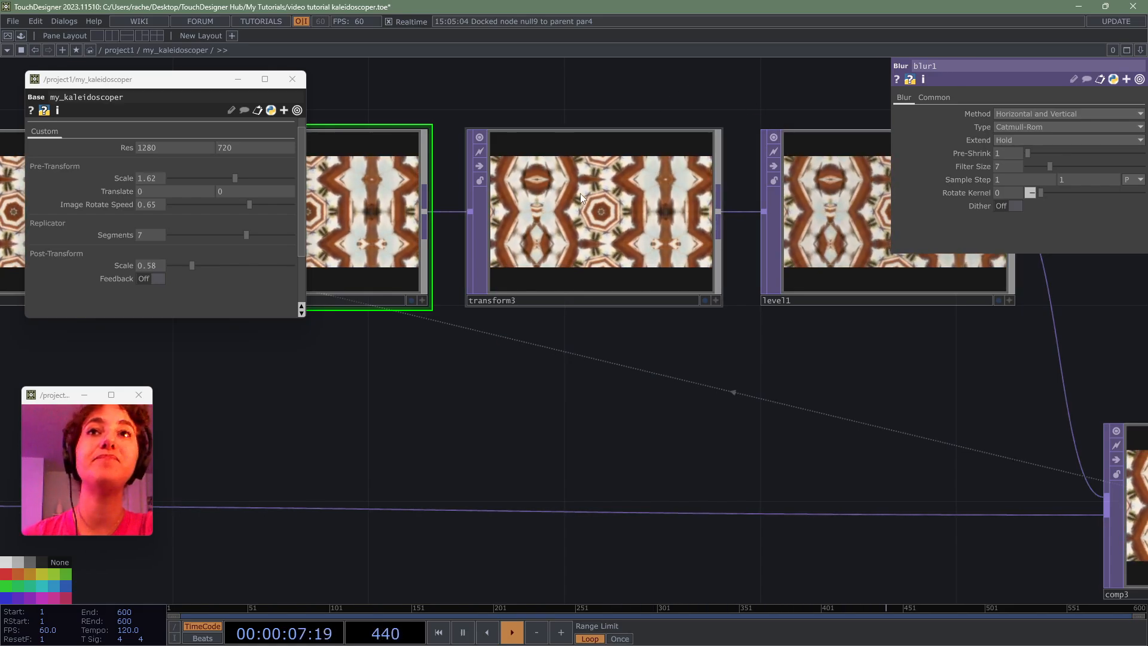
click(629, 295)
scroll(616, 216, up, 5)
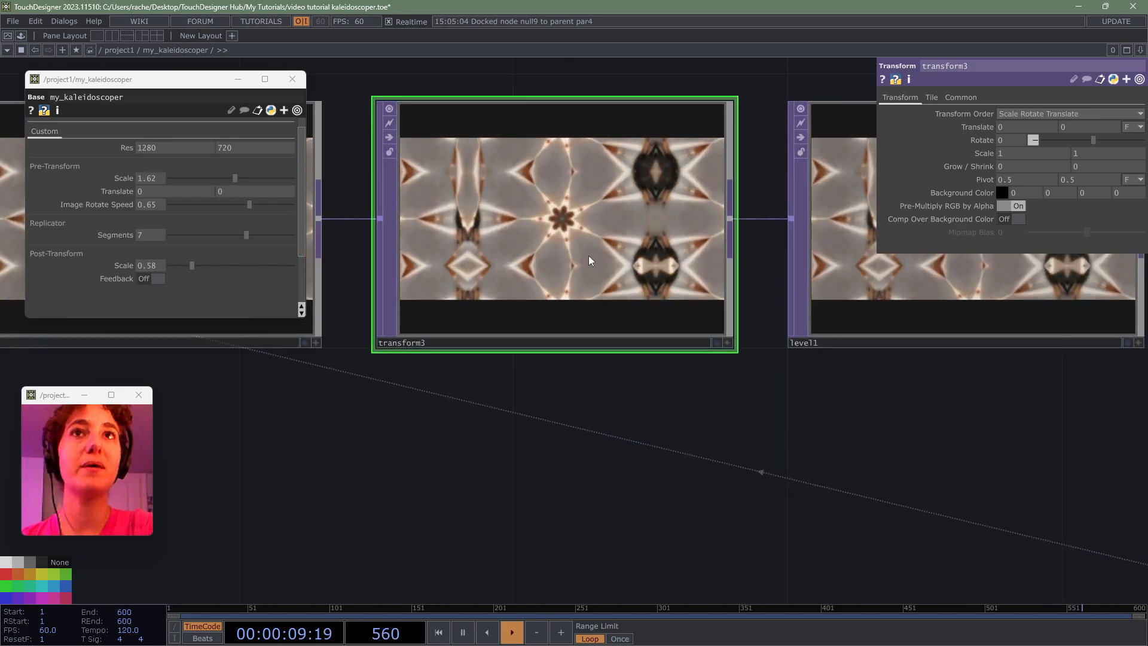
middle_drag(991, 128, 1027, 177)
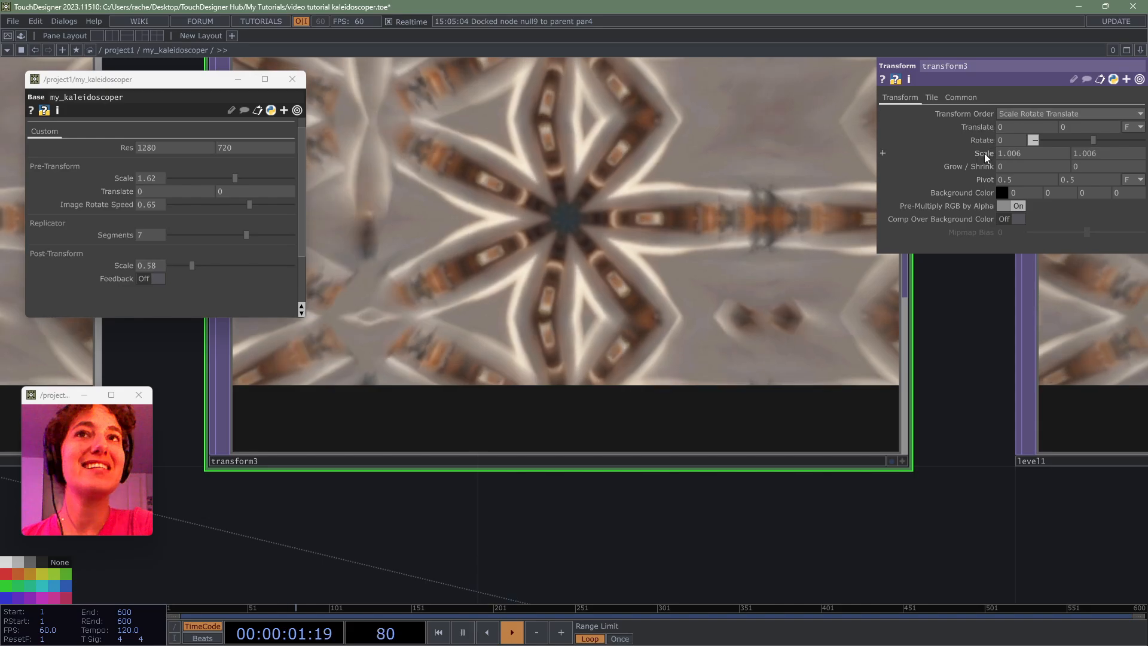
mouse_move(988, 137)
middle_down()
mouse_move(1013, 128)
mouse_move(983, 123)
middle_up()
scroll(679, 238, down, 1)
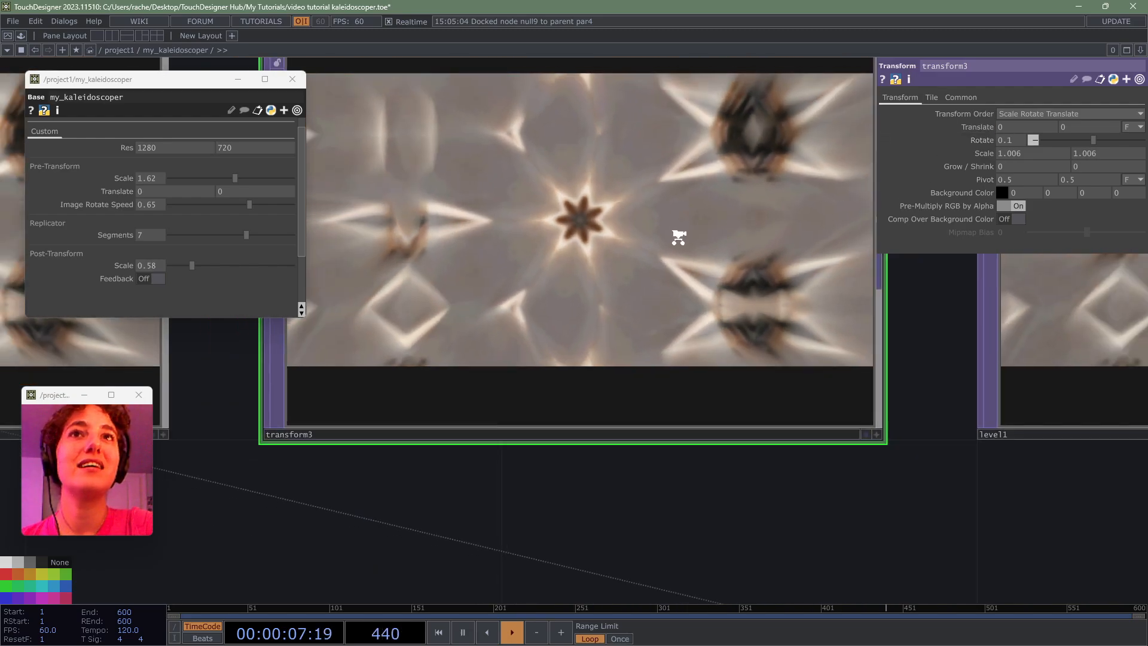
- Set level1's post Opacity to 0.85 and check the effect on comp3's image
scroll(679, 238, down, 3)
click(870, 258)
drag(1025, 328, 702, 279)
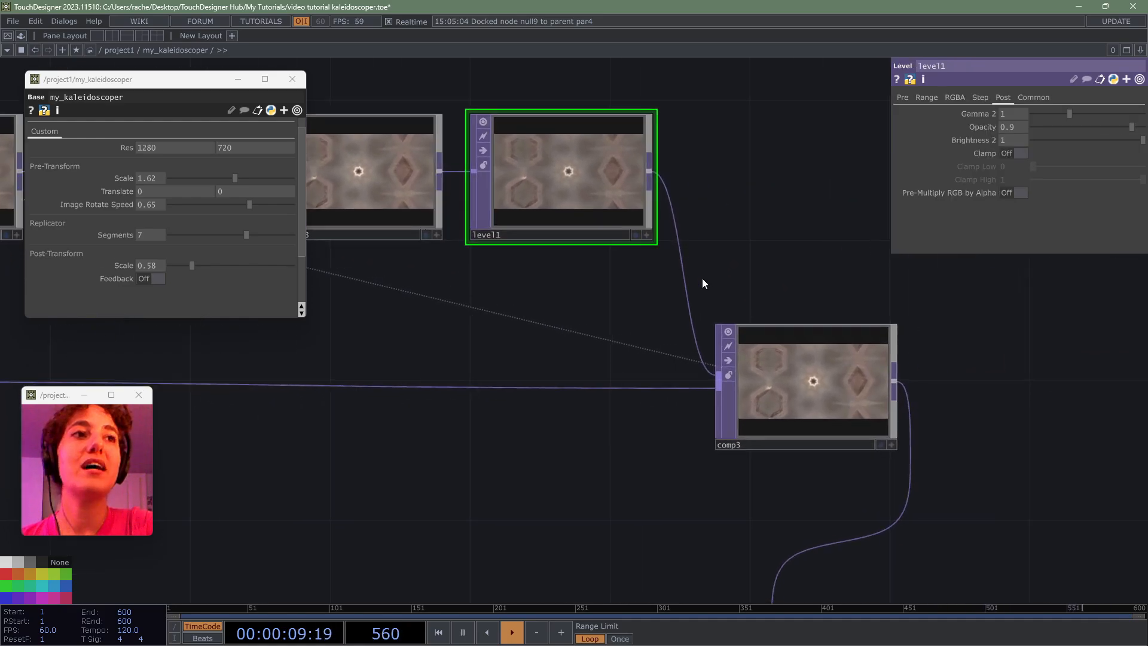
scroll(743, 366, up, 10)
scroll(777, 206, down, 5)
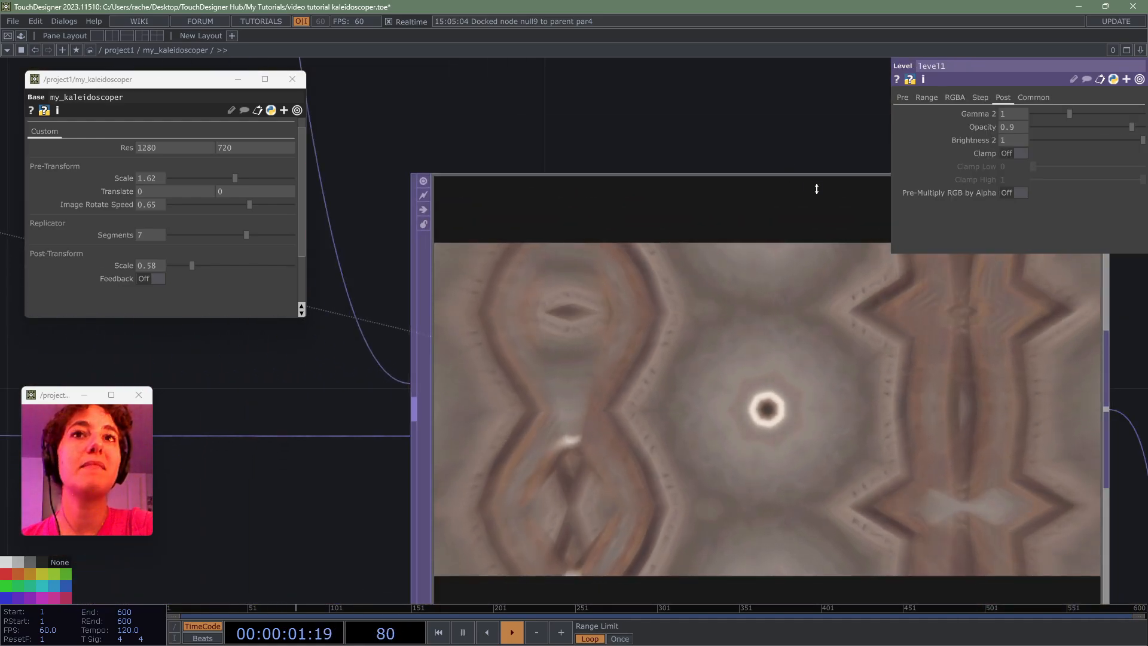
scroll(951, 318, up, 3)
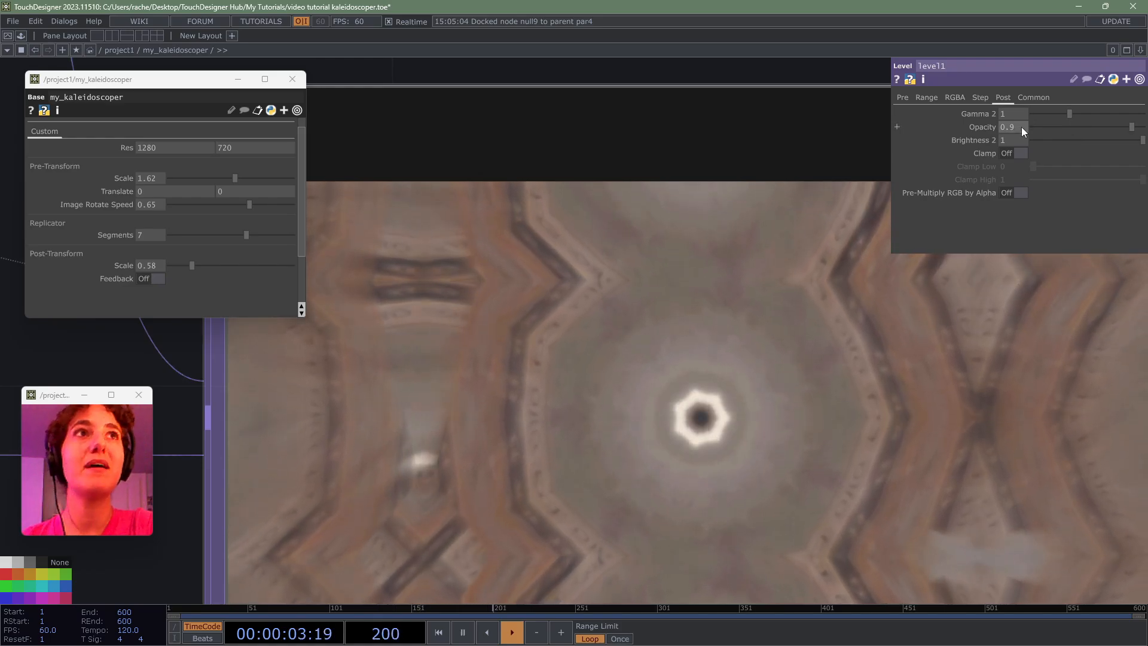
middle_drag(1014, 127, 987, 115)
scroll(804, 224, down, 5)
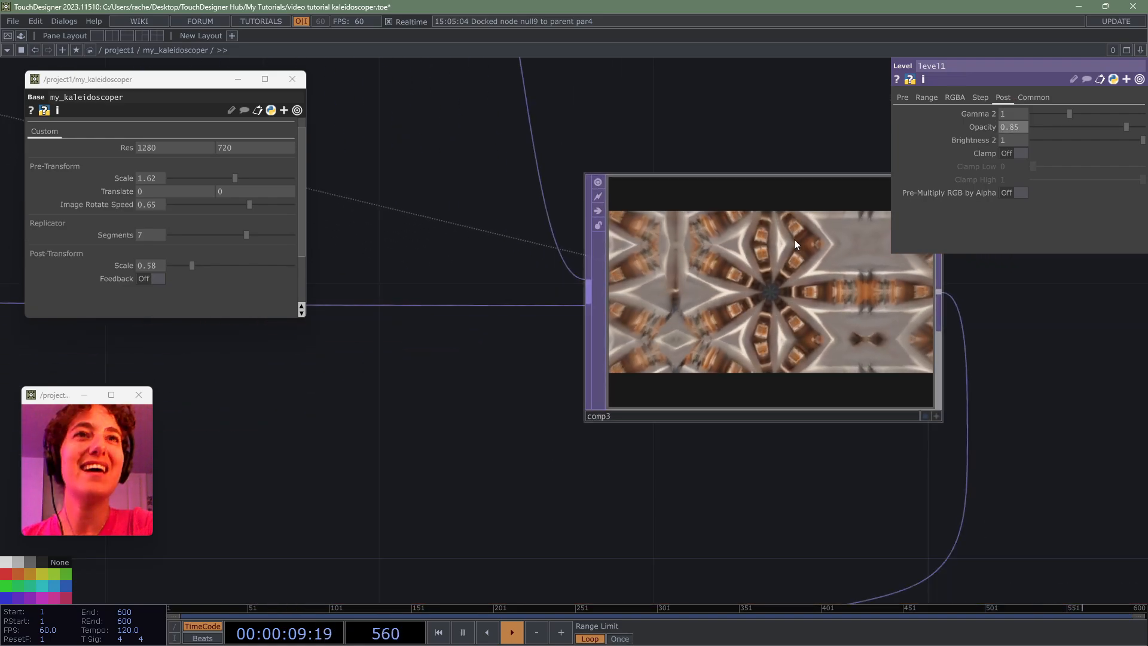
scroll(794, 239, up, 5)
scroll(793, 258, down, 8)
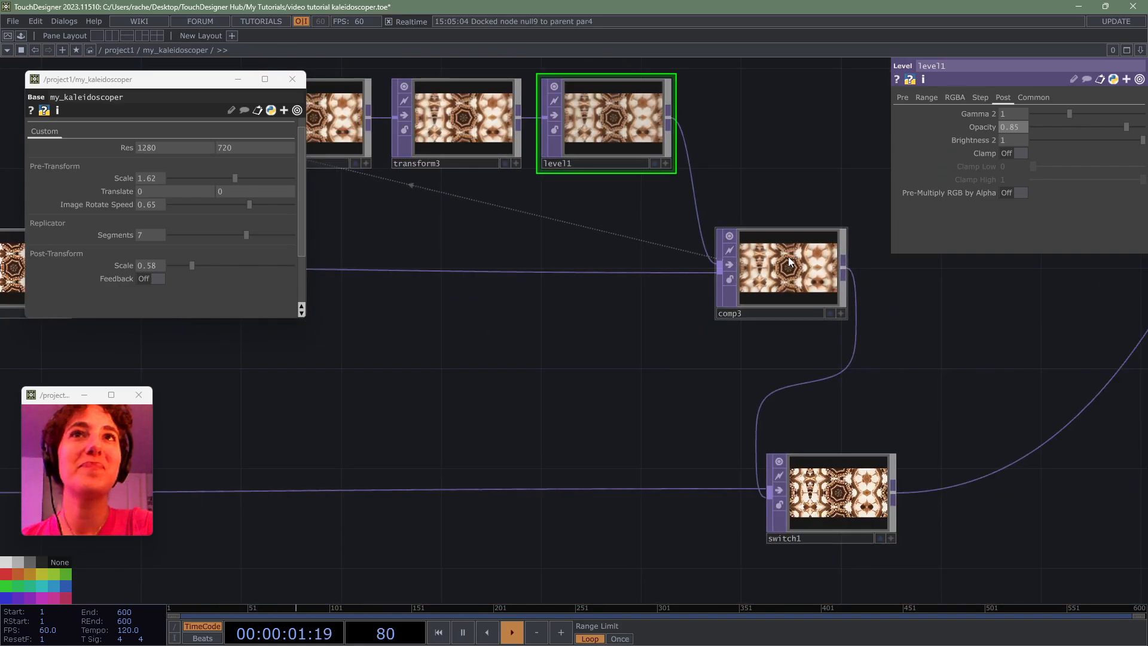
- Place switch1 further to the right of comp3 and test the component's Feedback toggle on and off
drag(822, 392, 642, 331)
drag(648, 435, 826, 461)
drag(855, 376, 750, 279)
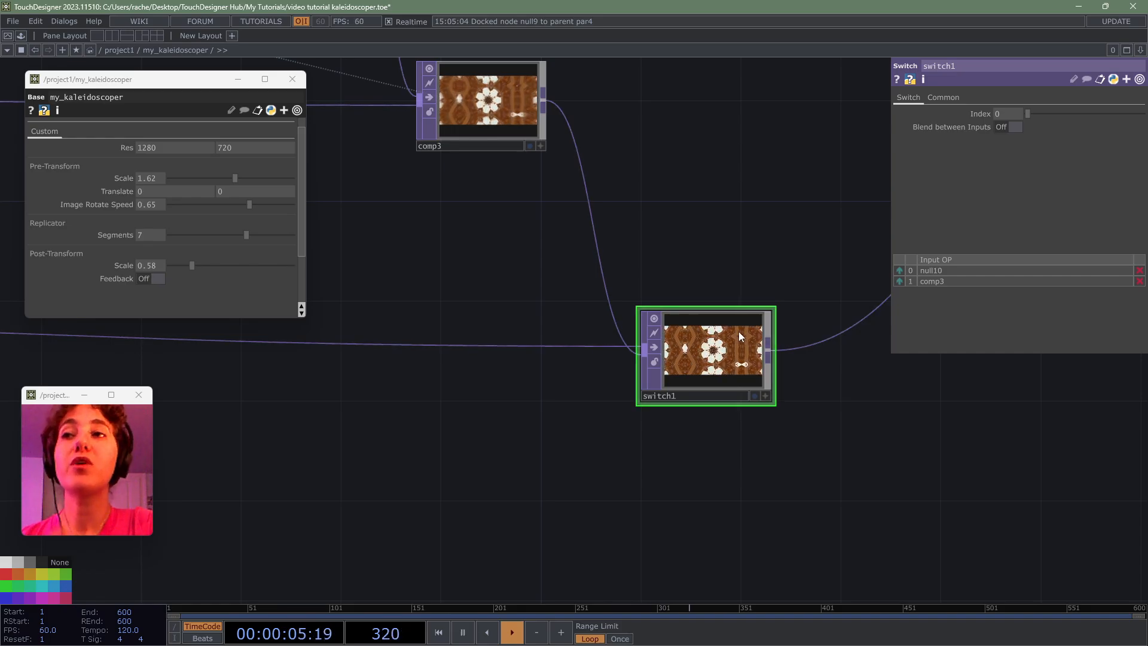
click(157, 278)
click(158, 278)
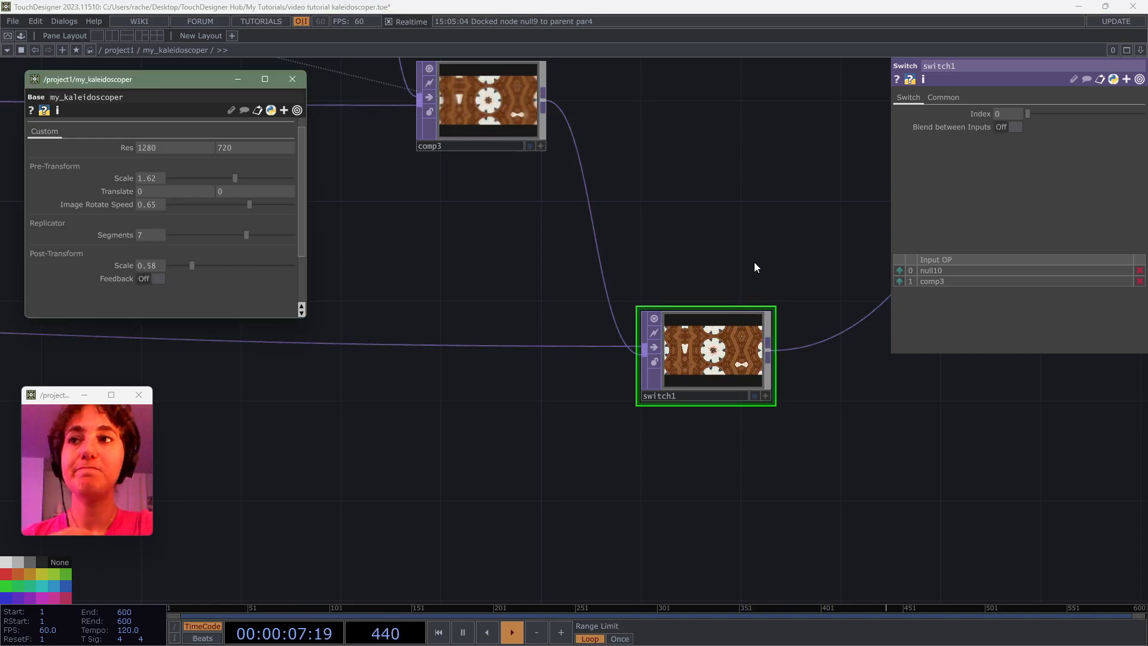
- Add a Parameter CHOP below switch1 and limit its Parameters to Feedback
key(Tab)
text(par)
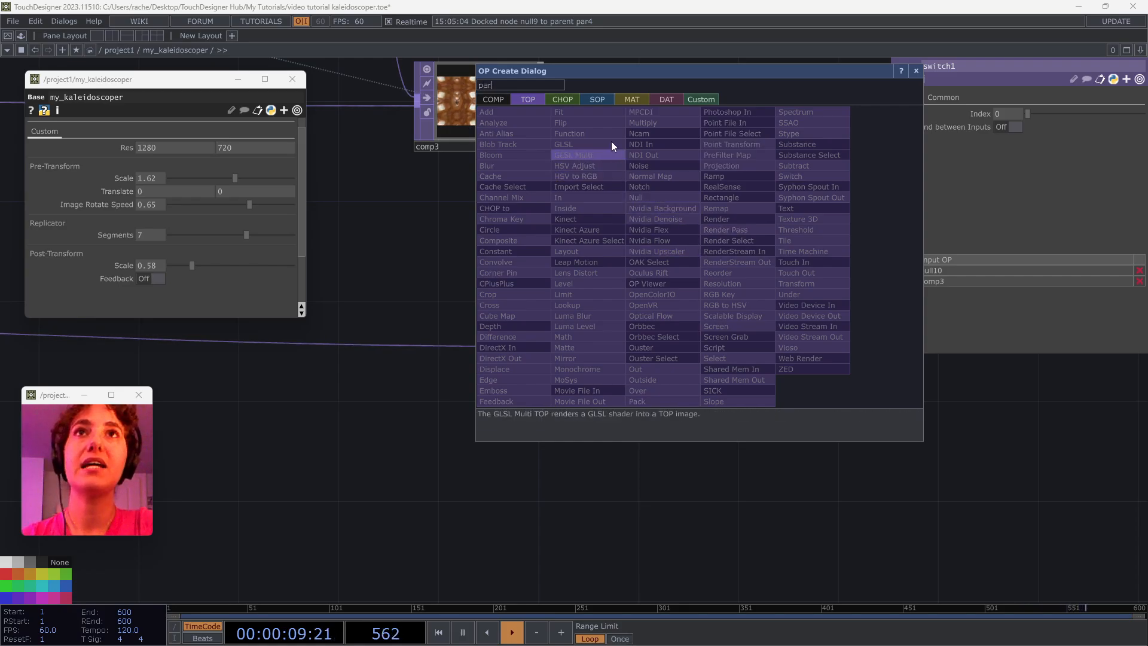
click(564, 98)
click(722, 391)
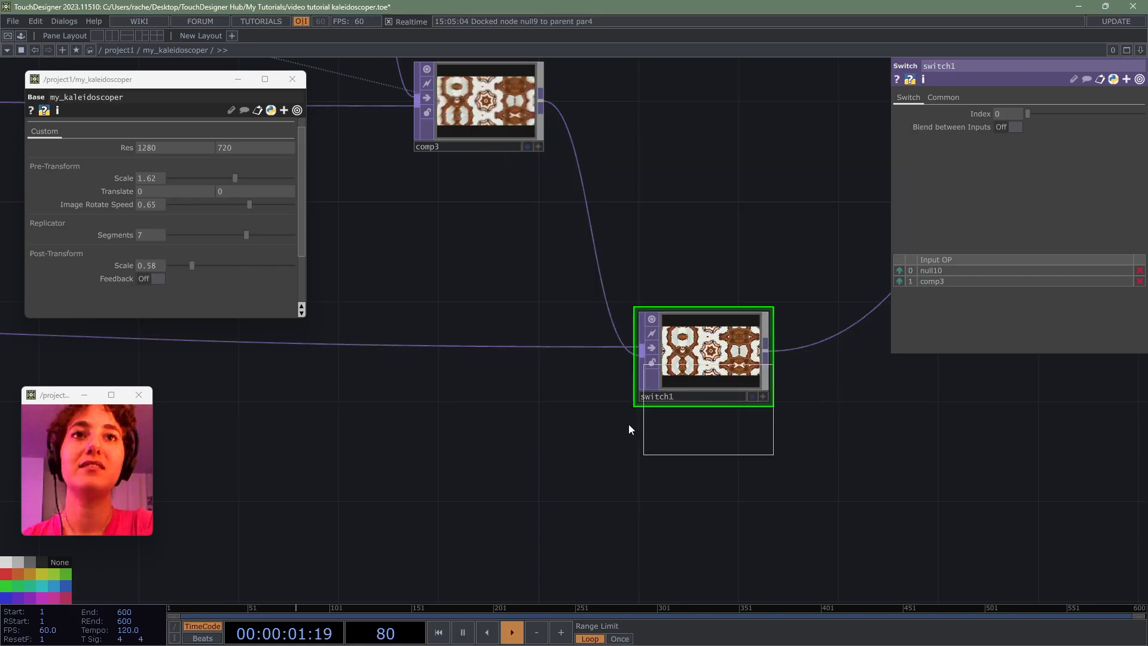
click(544, 519)
click(1136, 142)
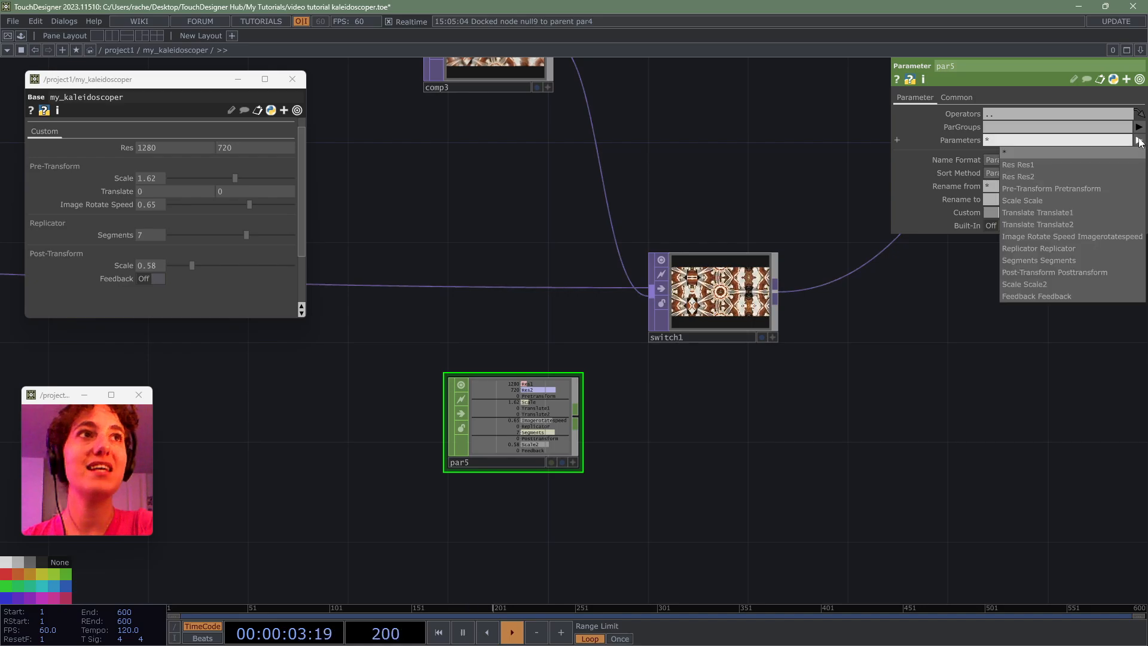
click(1031, 303)
- Connect a Filter CHOP to par5's output and add a Null CHOP after it
drag(578, 418, 736, 436)
text(fi)
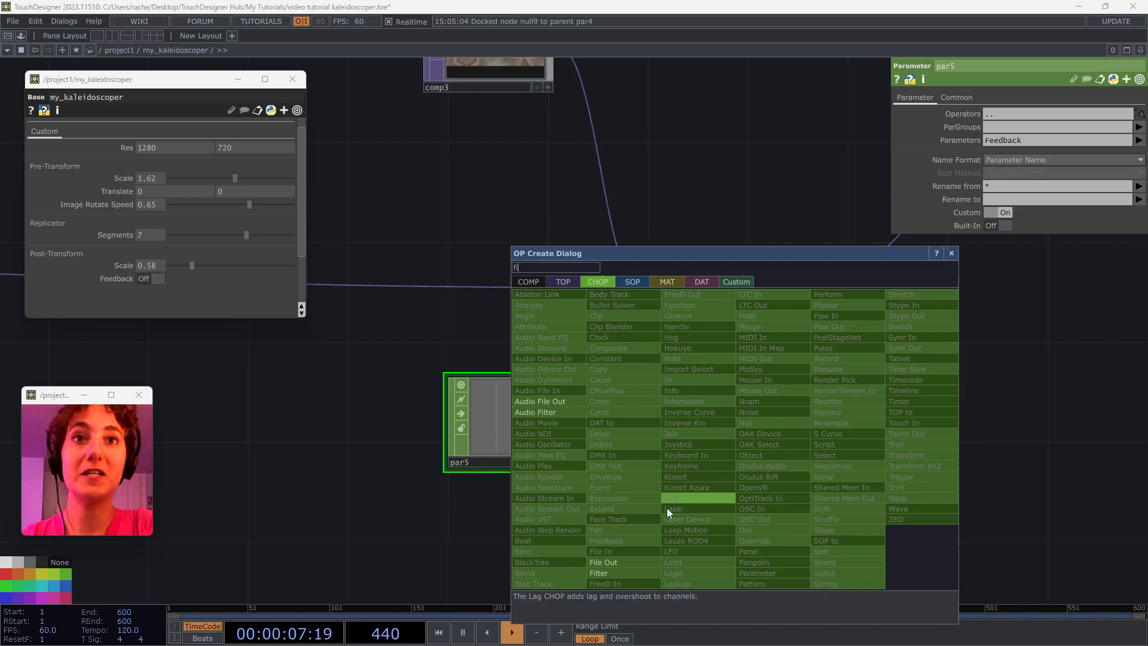
click(647, 571)
click(693, 421)
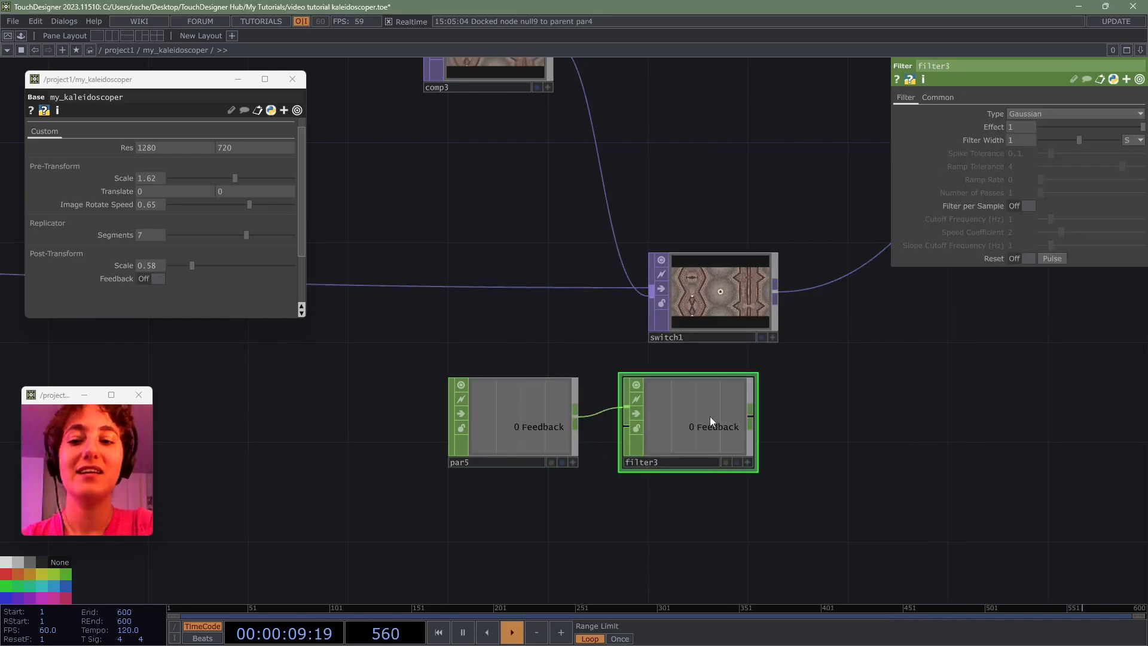
drag(750, 416, 1008, 114)
- Reference null12's Feedback channel in switch1's Index and turn on Blend between Inputs
click(737, 306)
click(898, 463)
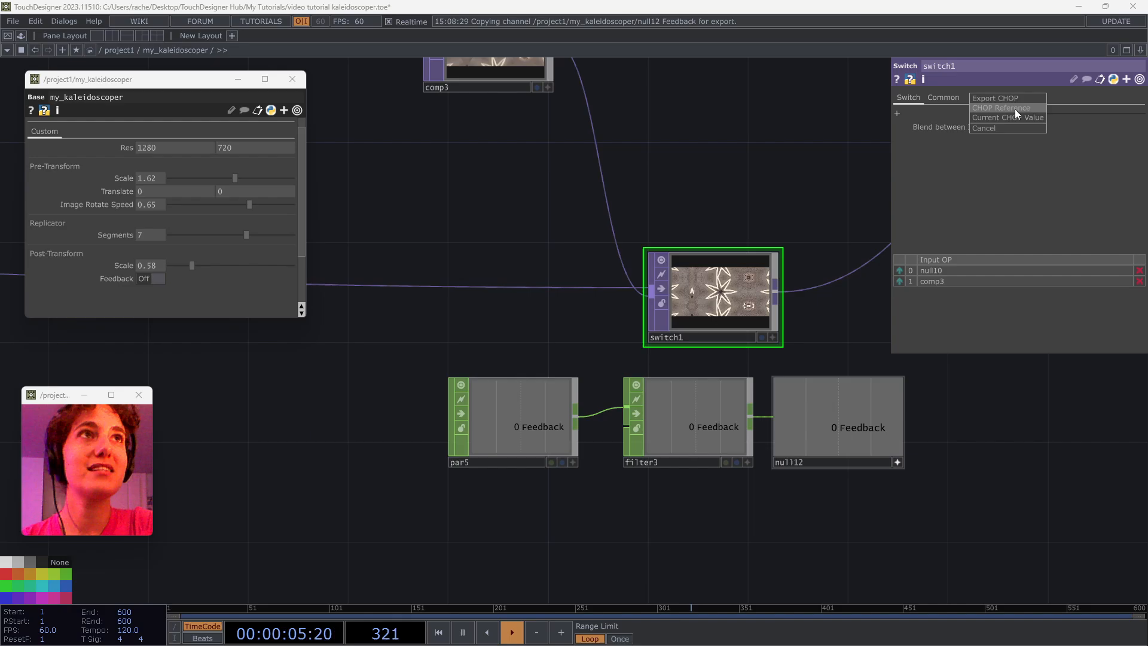
click(1014, 110)
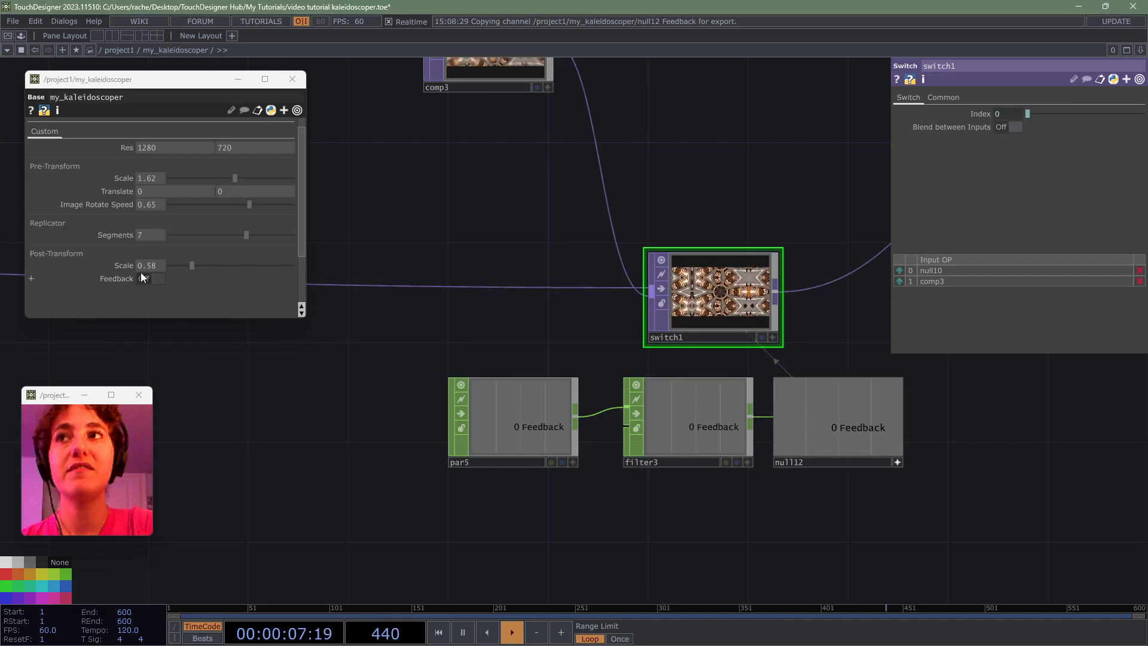
click(1014, 126)
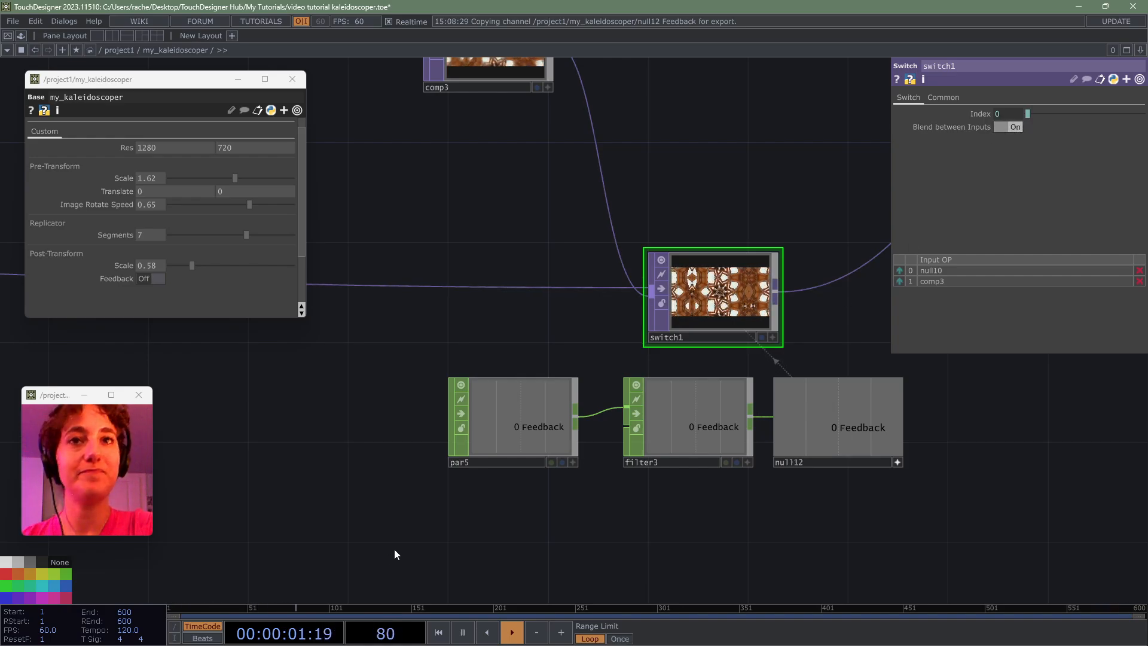
- Toggle the component's Feedback on and off repeatedly to examine the blended transition in switch1's output
click(153, 279)
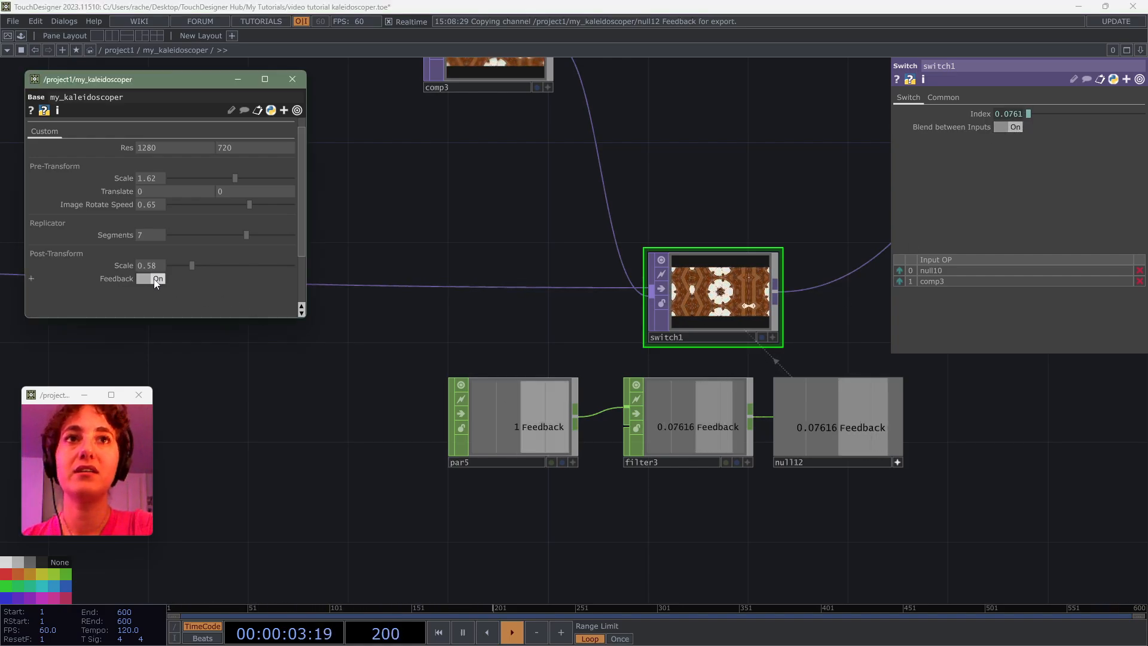
scroll(721, 284, up, 5)
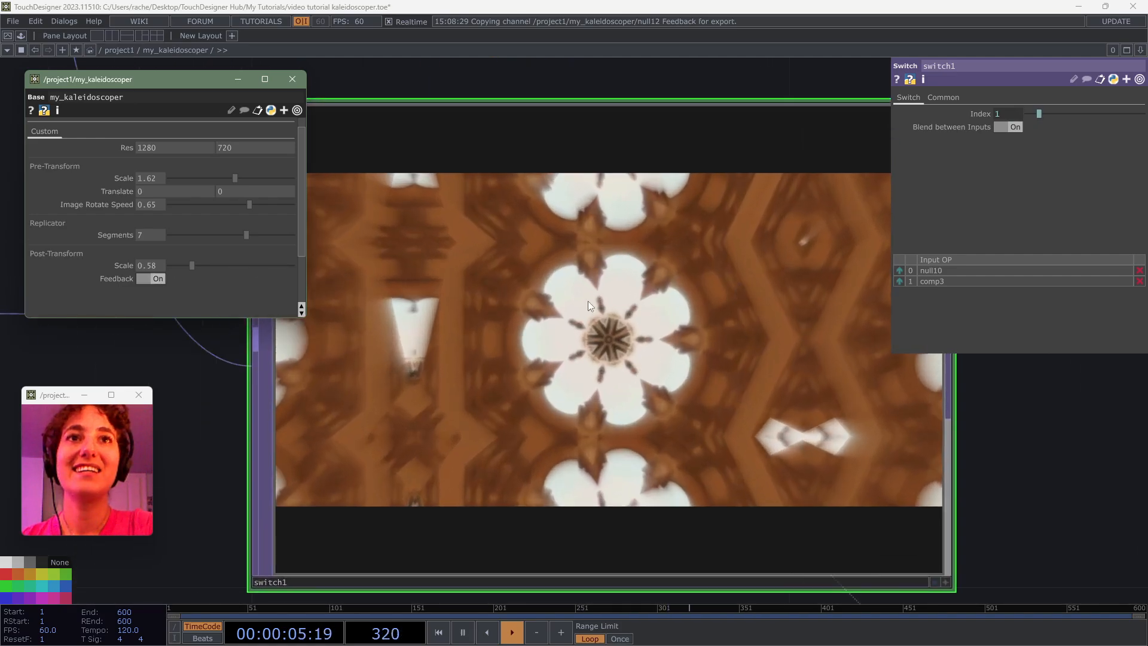
click(157, 278)
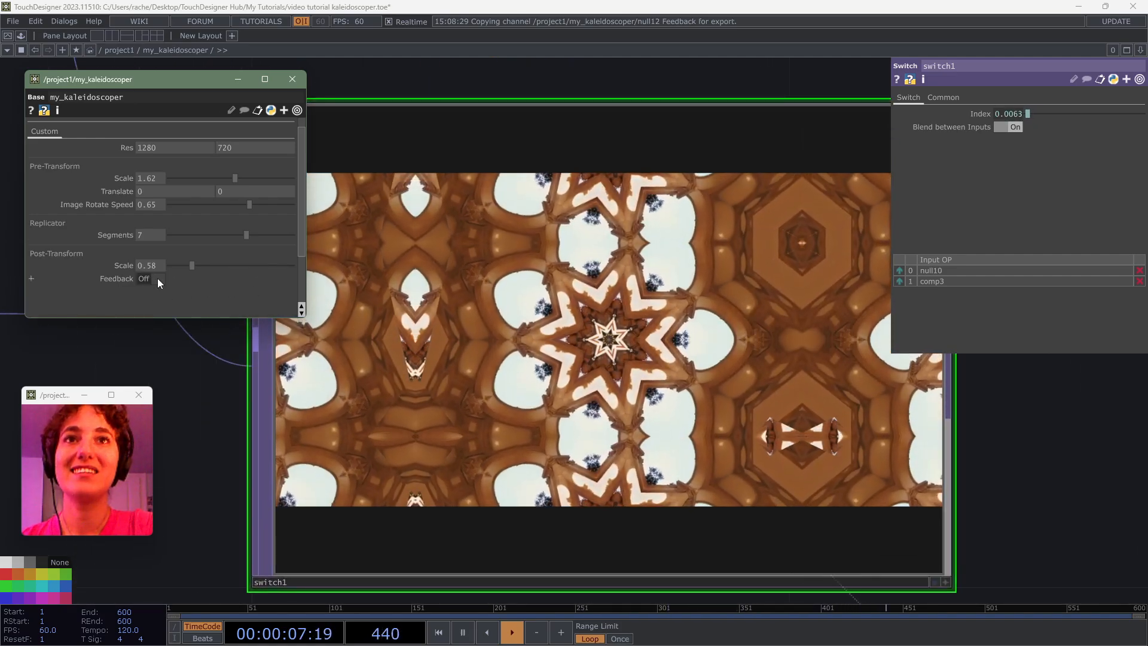
click(157, 278)
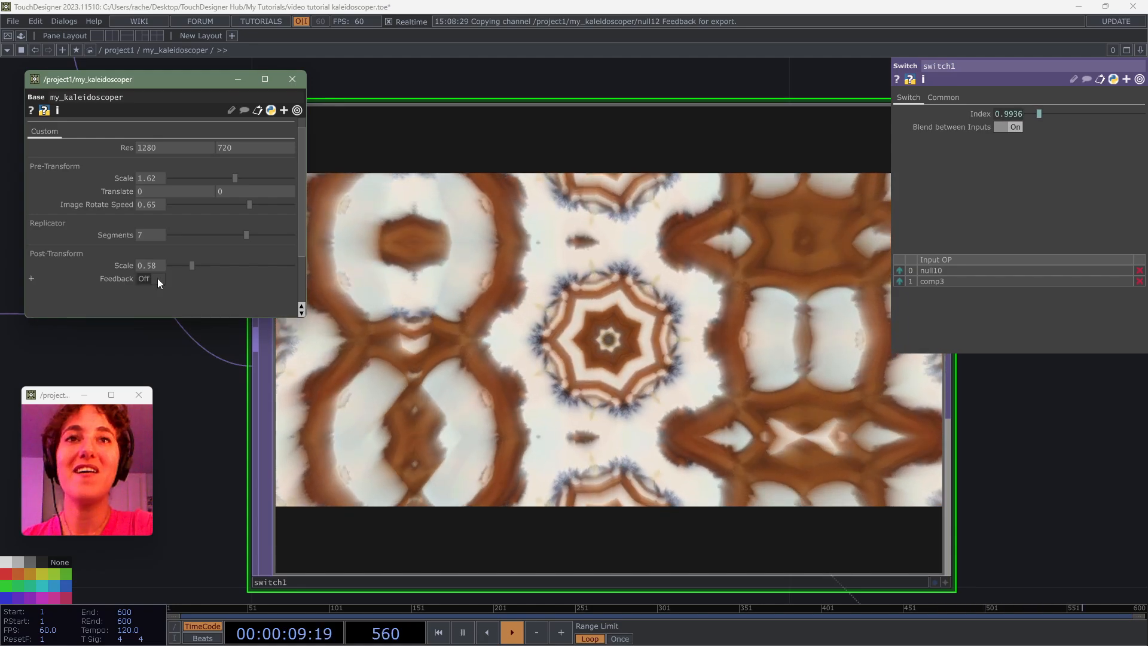
click(157, 278)
scroll(379, 407, down, 5)
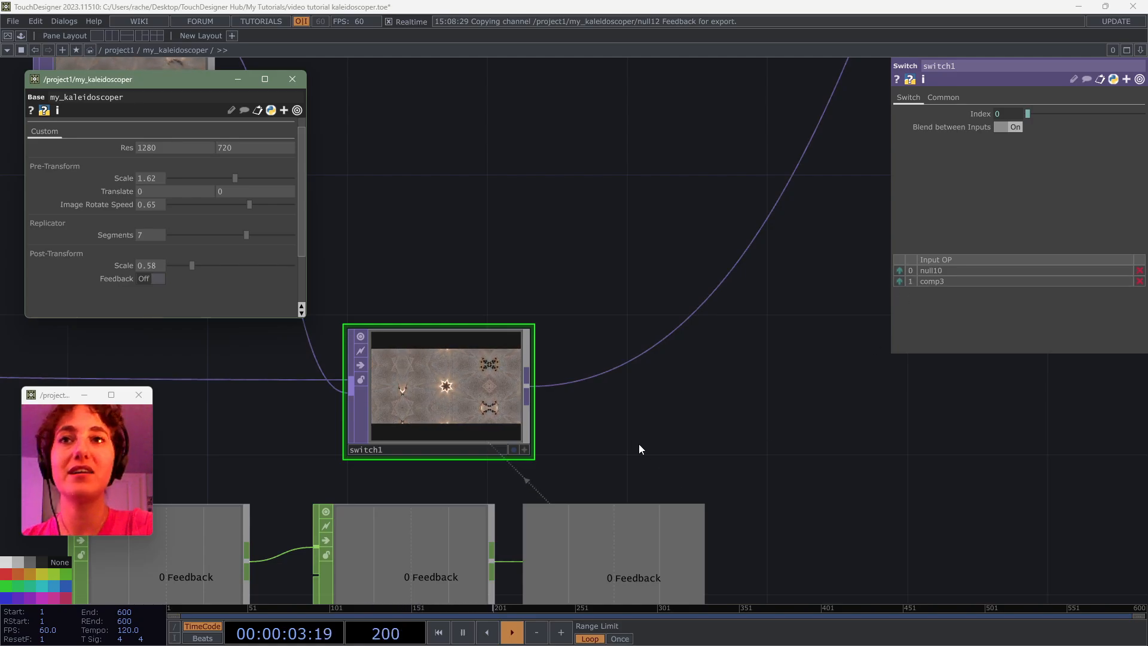
- Dock filter3 and null12 to the par5 Parameter CHOP and place par5 directly beneath switch1
drag(640, 445, 807, 311)
click(877, 481)
click(387, 416)
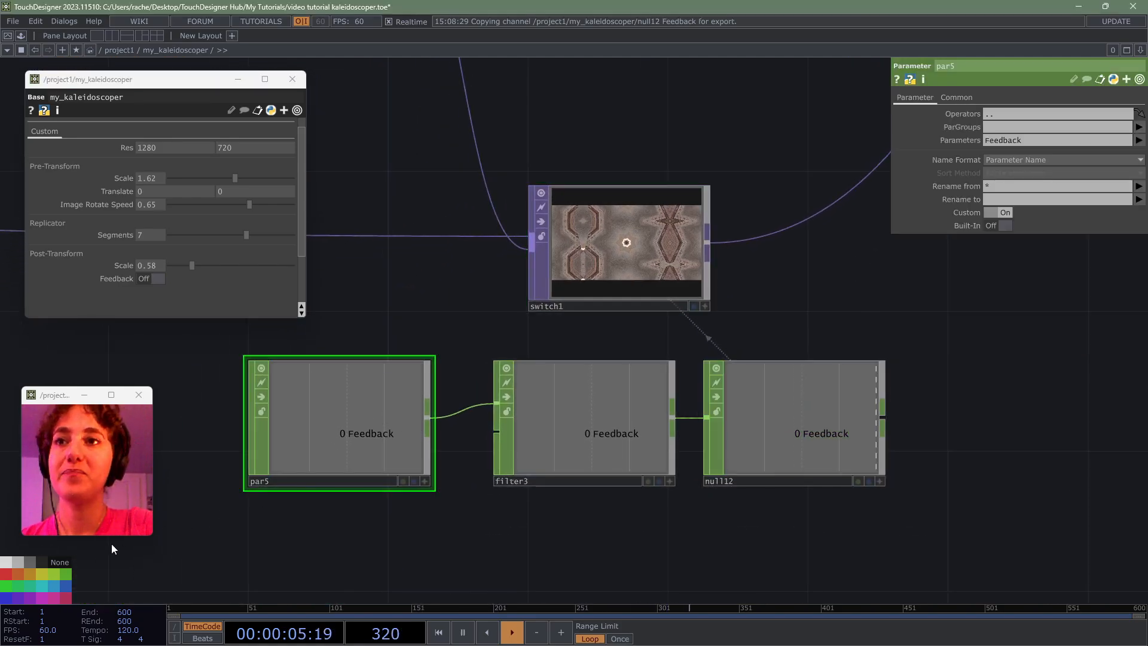
click(637, 396)
right_click(639, 402)
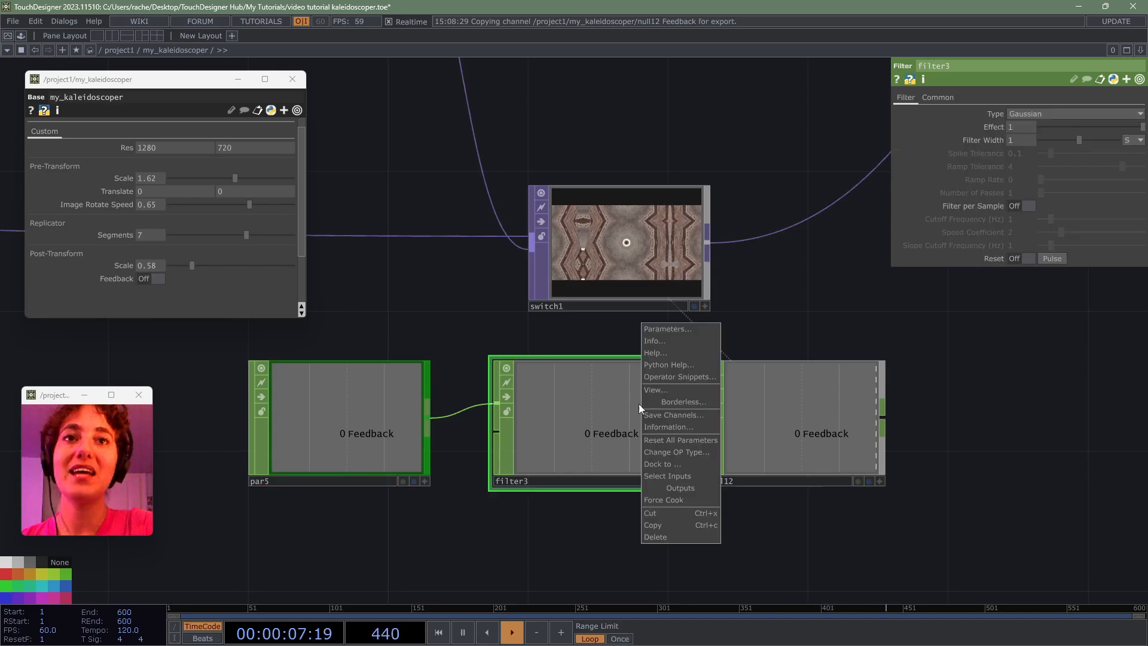
click(635, 461)
click(383, 419)
right_click(748, 411)
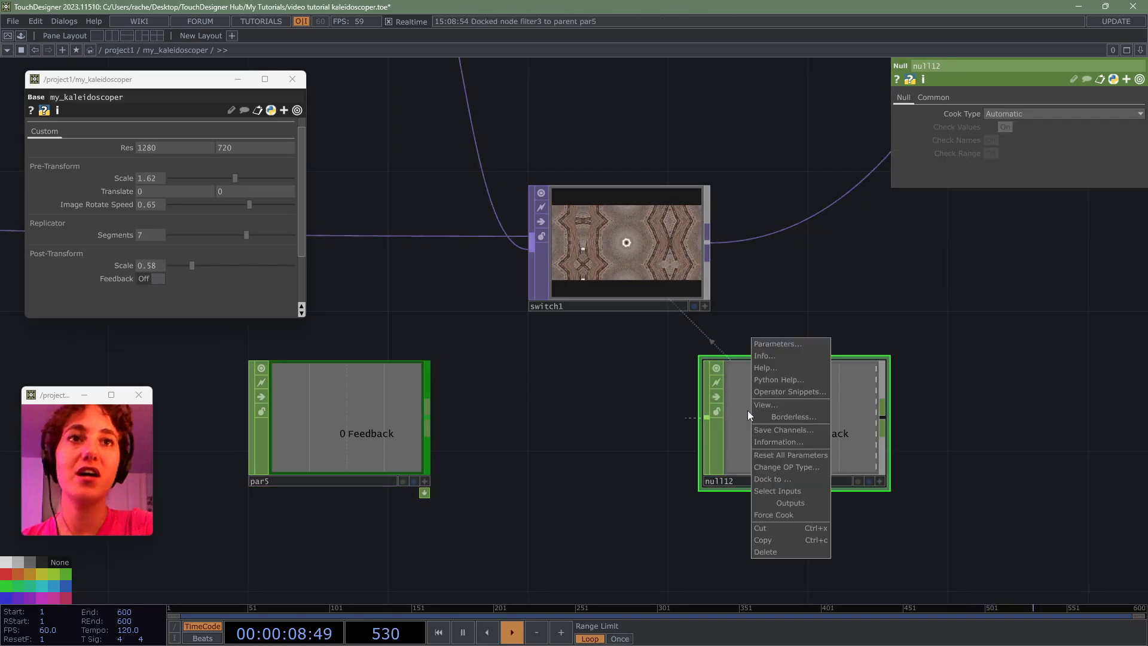
click(773, 477)
click(374, 417)
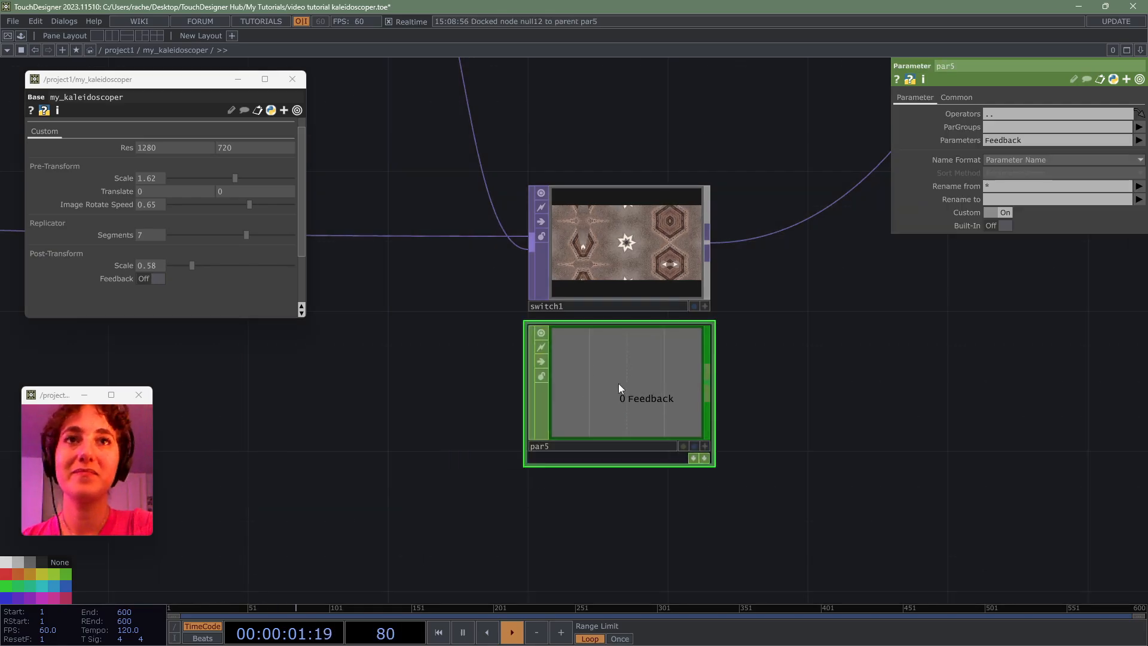
- Frame the operators from transform2 through switch1 in an annotation titled Post-Processing and colour it purple
scroll(618, 383, down, 6)
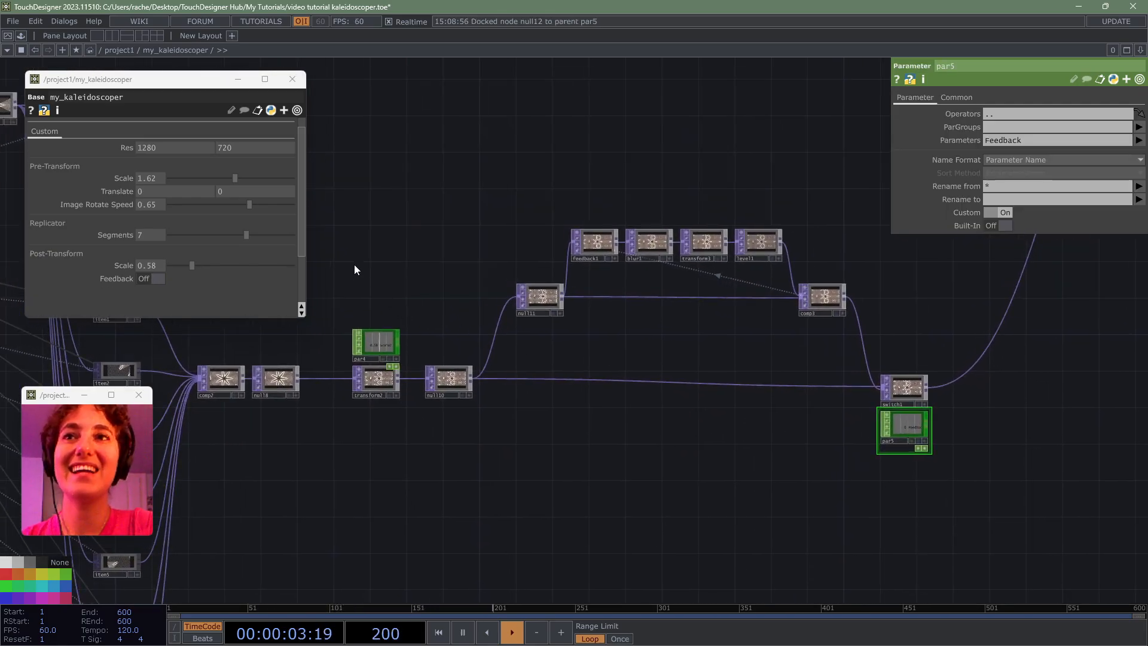
mouse_move(338, 194)
mouse_down()
mouse_move(931, 402)
mouse_move(981, 471)
mouse_up()
text(Post)
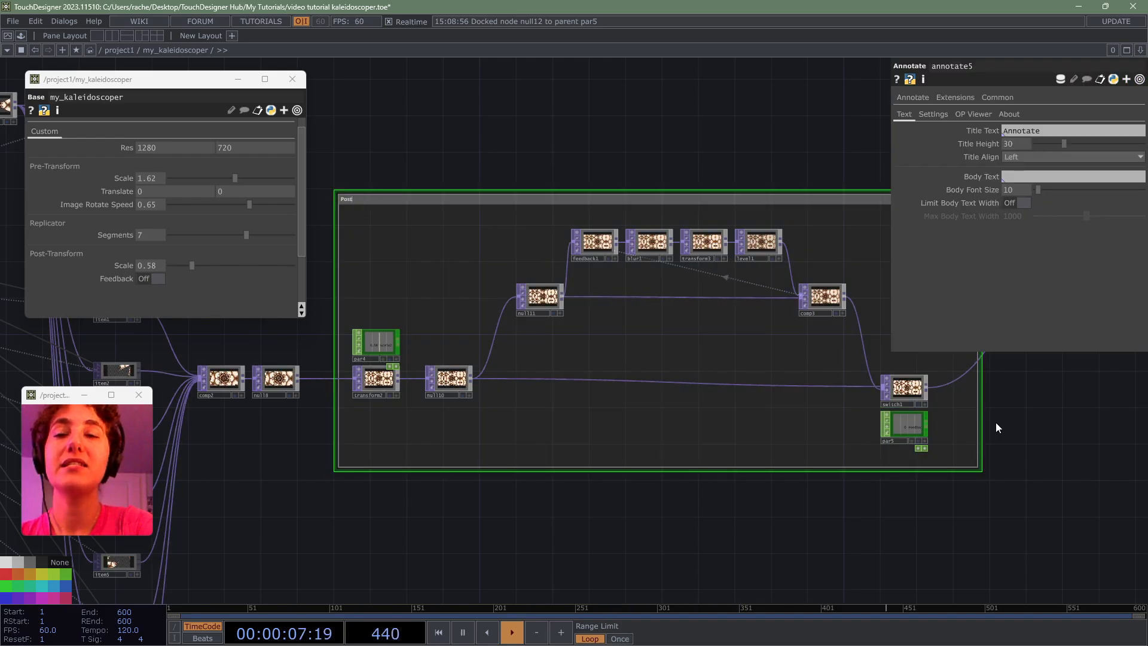
text(-Processing)
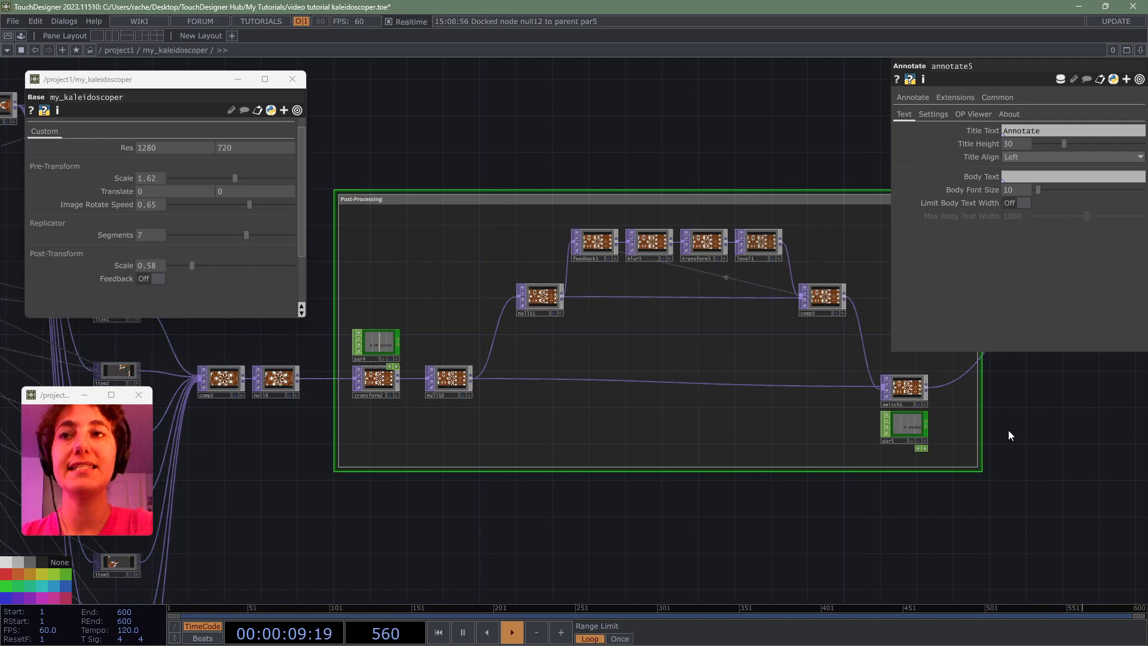
click(70, 585)
- Return to the project1 network, turn on my_kaleidoscoper's Feedback and set its Post-Transform Scale to 1.46
scroll(684, 200, down, 8)
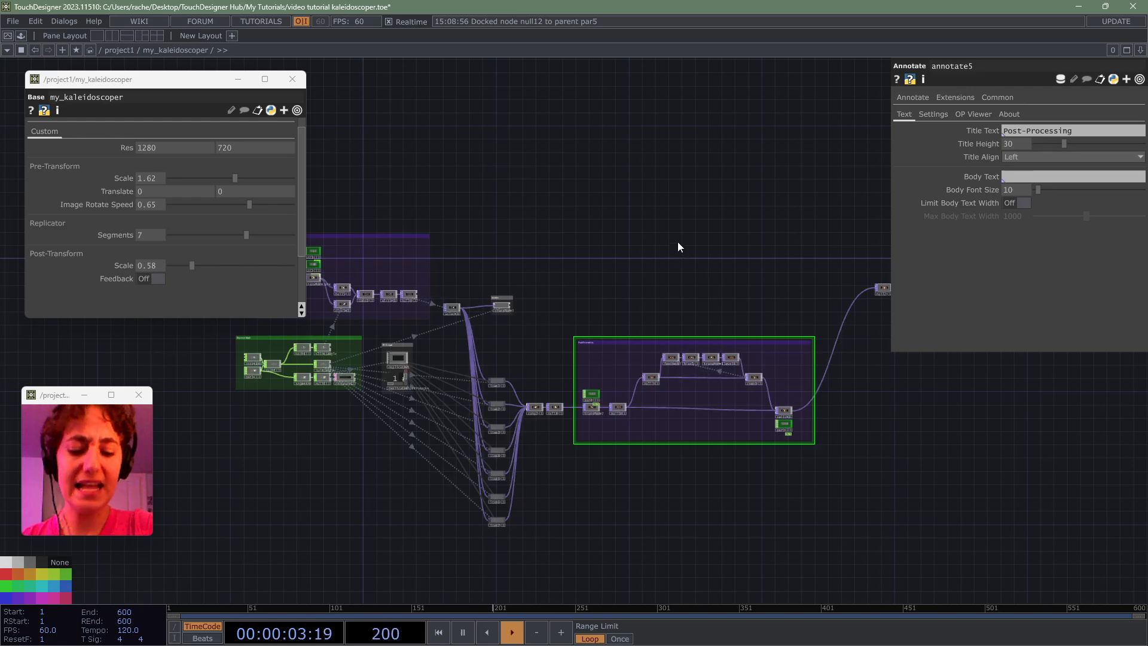
scroll(677, 242, up, 3)
scroll(677, 241, down, 5)
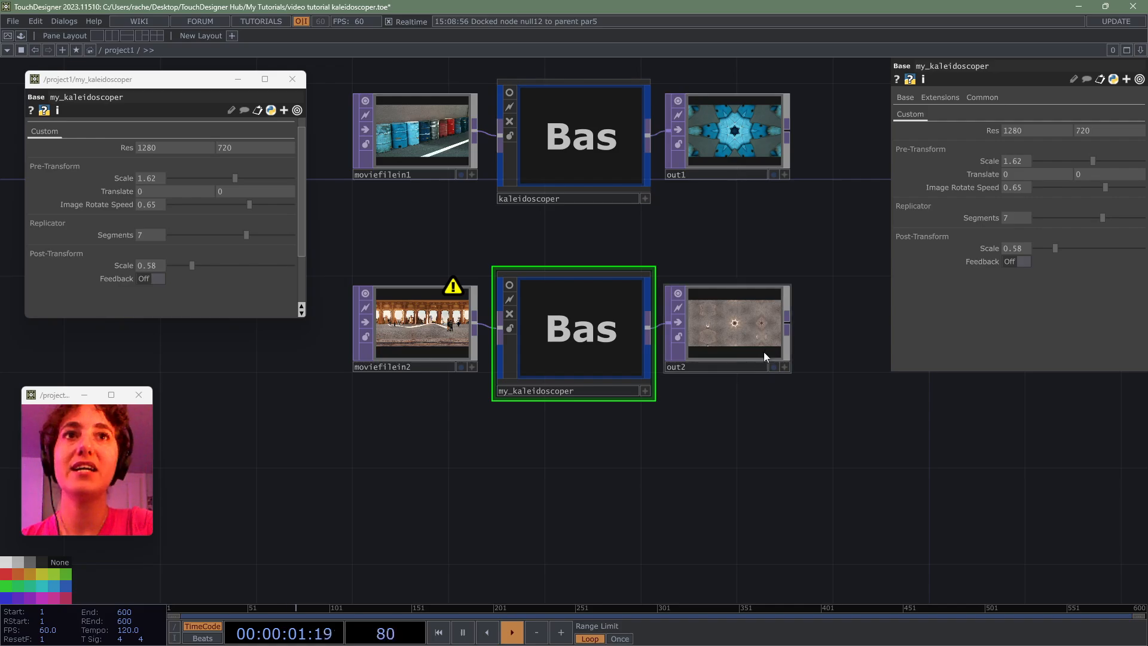
scroll(741, 326, up, 10)
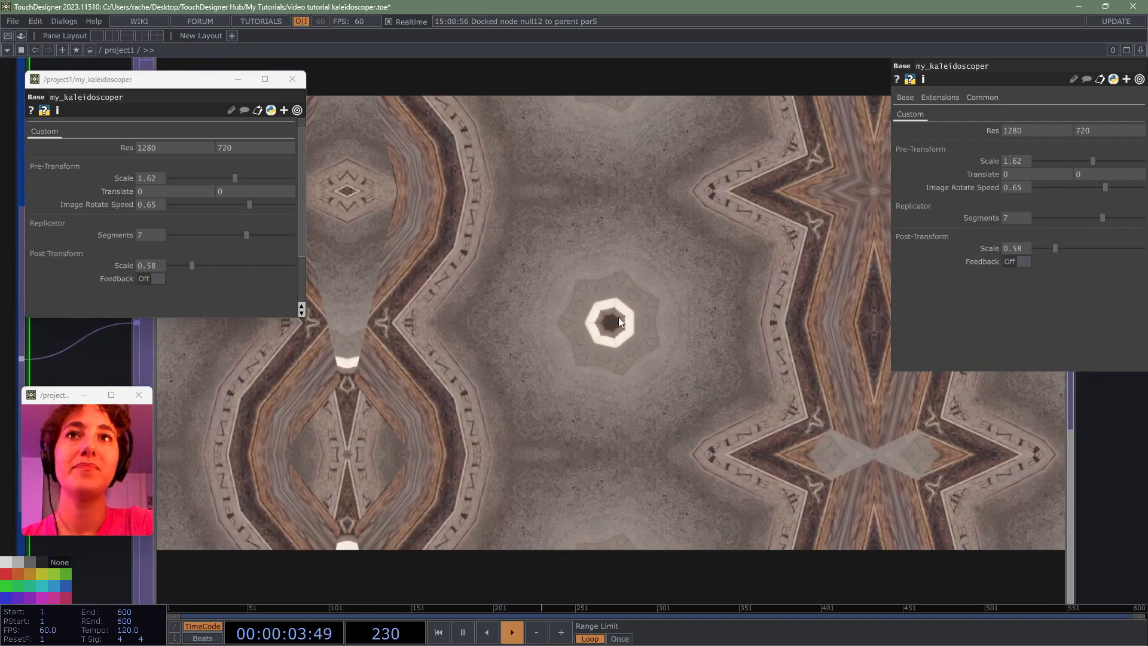
click(147, 279)
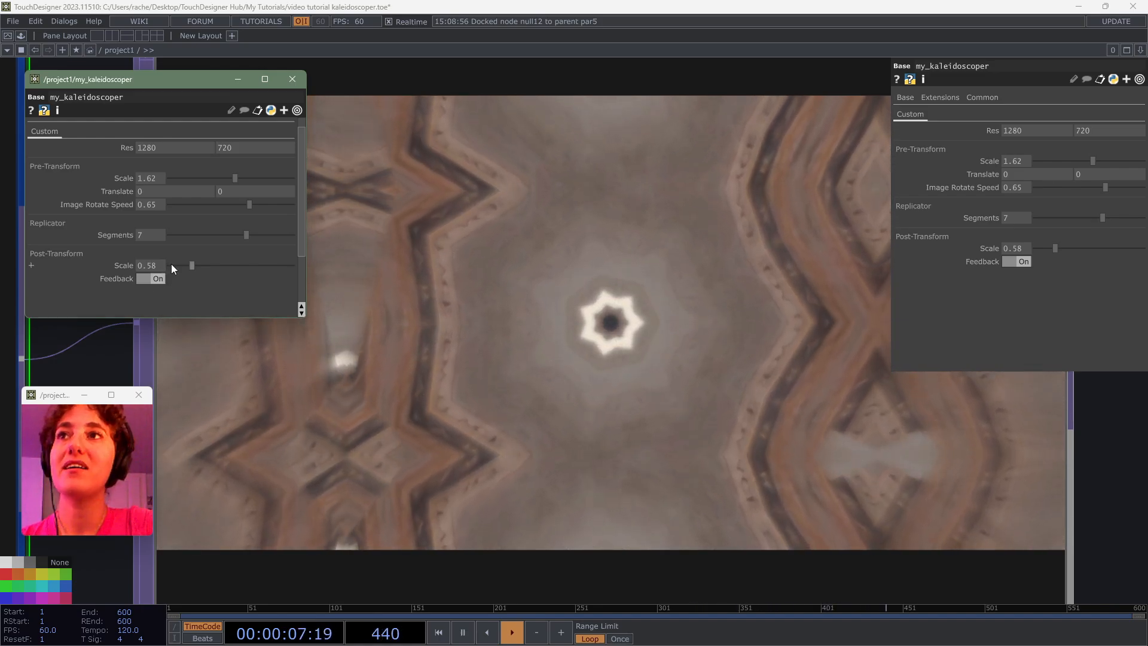
drag(193, 265, 231, 264)
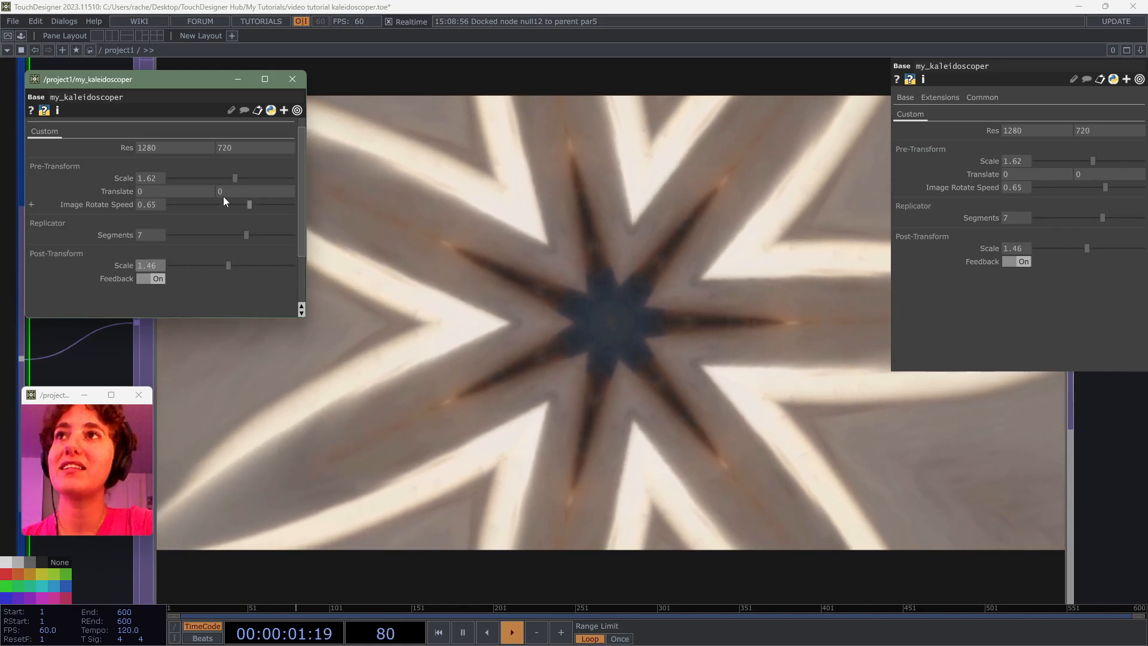
- Set the Pre-Transform Scale to 0.19 and the Image Rotate Speed to 1
drag(235, 174, 177, 177)
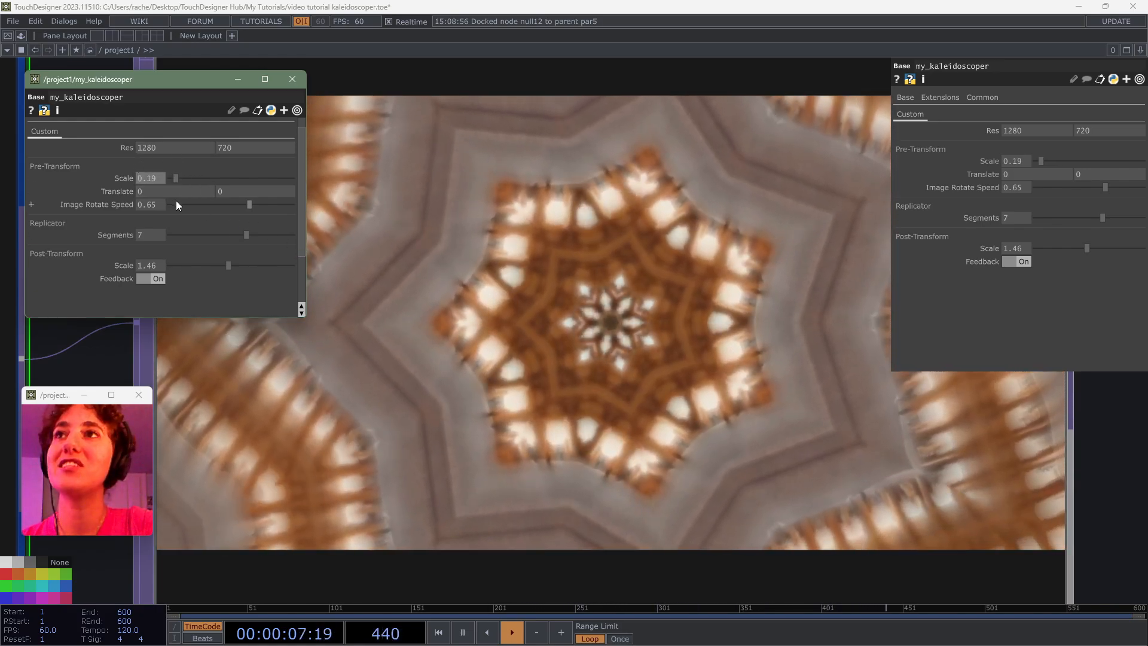
drag(242, 203, 307, 210)
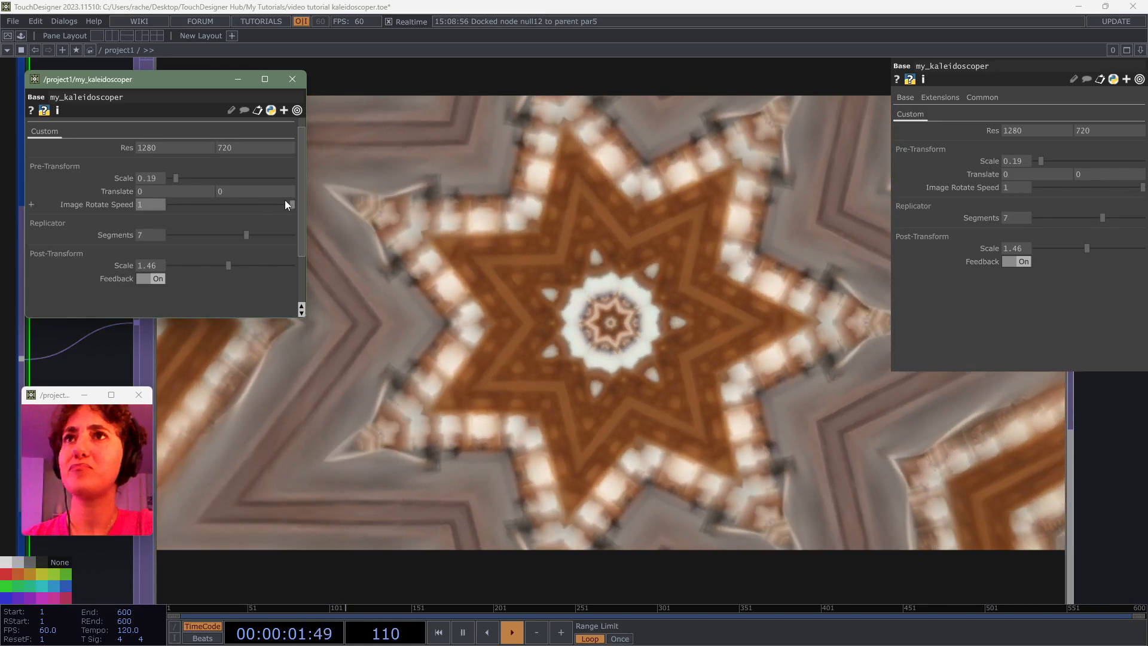
mouse_move(285, 202)
mouse_down()
mouse_move(165, 210)
mouse_move(306, 209)
mouse_up()
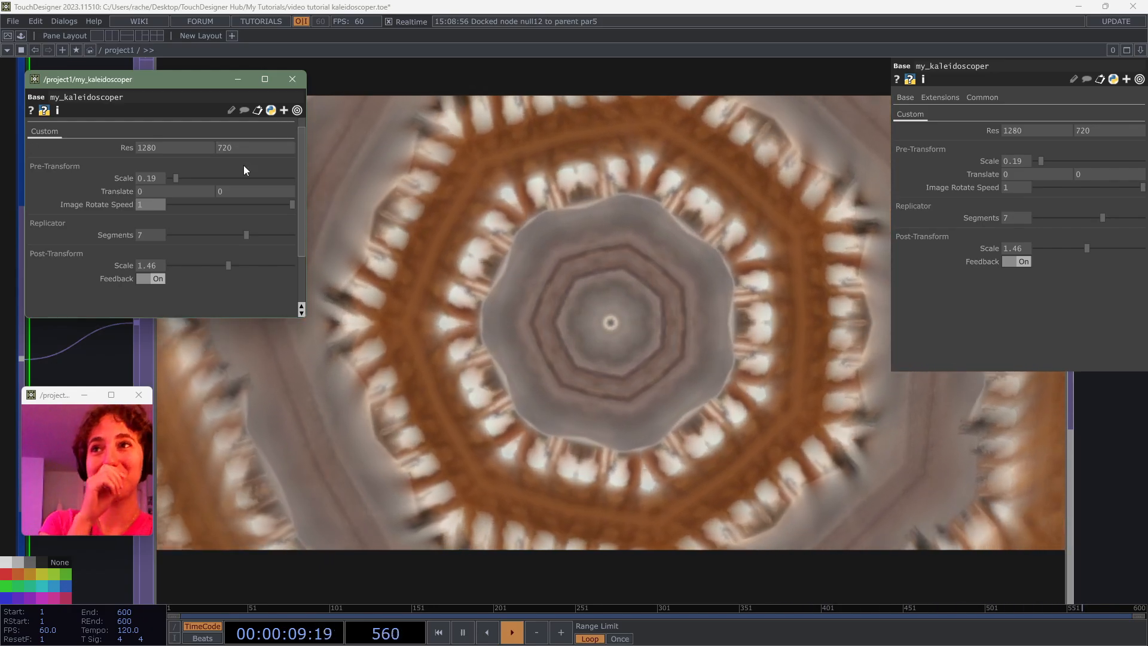
- Set the Replicator Segments to 10 and the Pre-Transform Translate to 0.001 and 0.003
click(150, 235)
text(10)
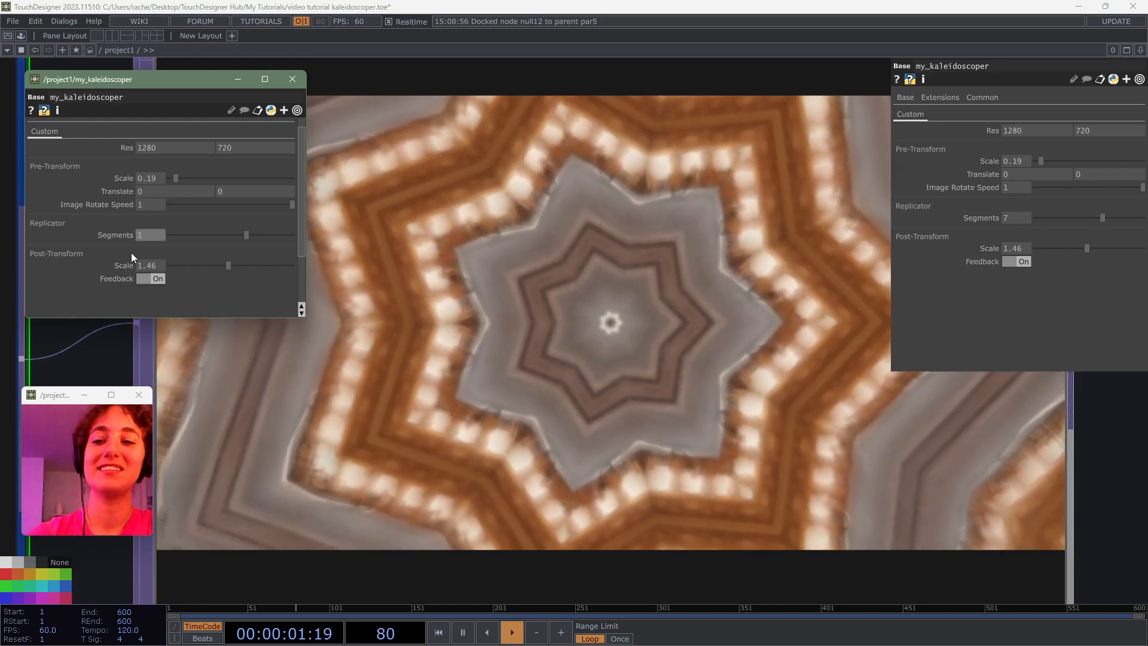
key(Return)
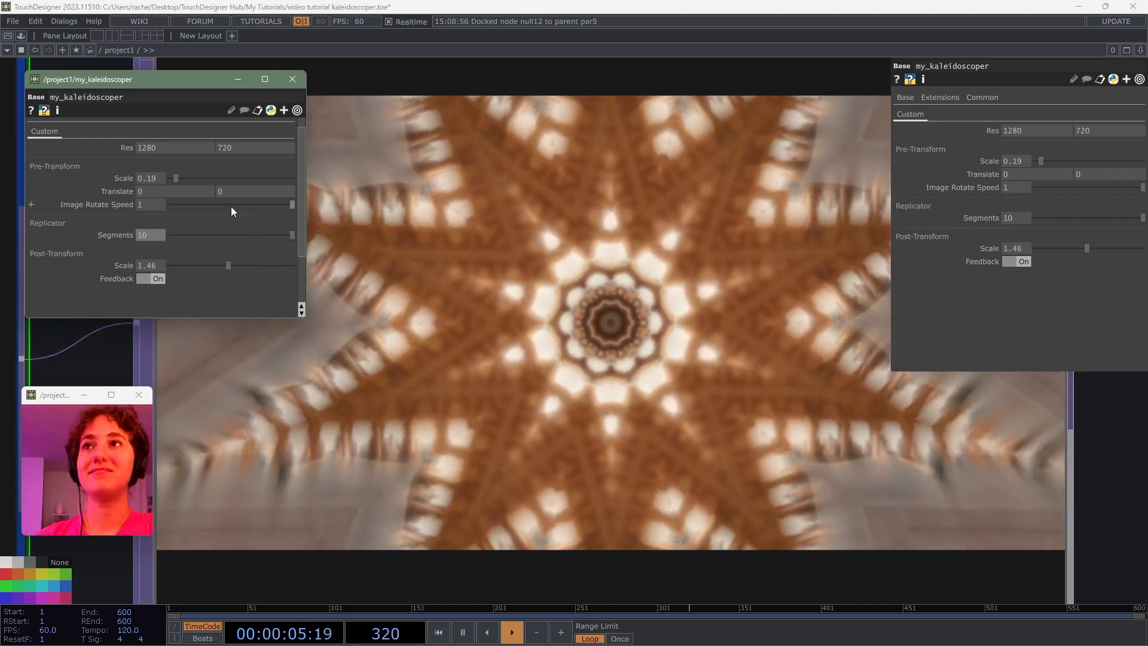
middle_drag(206, 192, 241, 214)
middle_drag(235, 174, 238, 174)
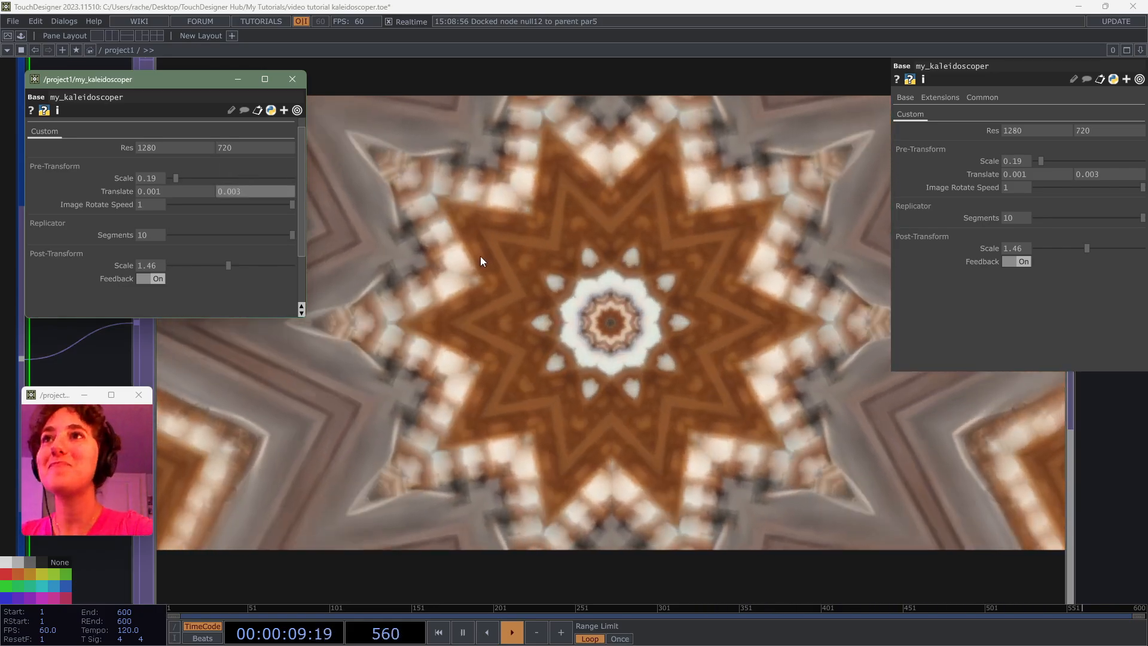
- Turn my_kaleidoscoper's Feedback off to compare out2's output without the feedback loop
scroll(589, 284, down, 5)
scroll(590, 285, down, 2)
drag(551, 431, 768, 528)
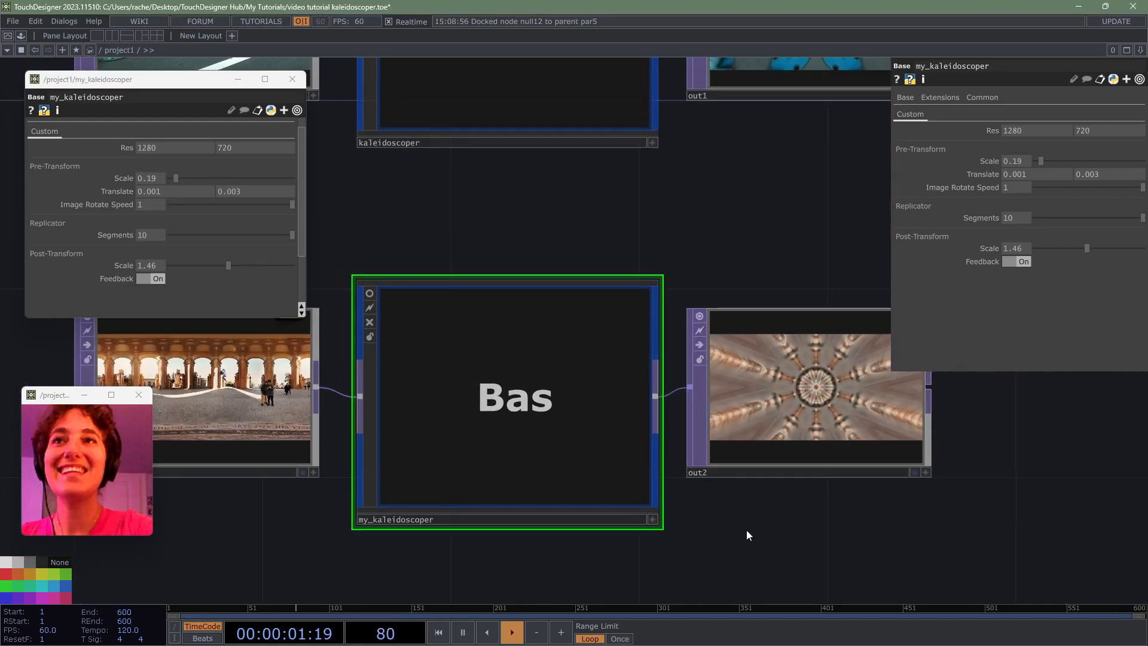
drag(800, 273, 675, 210)
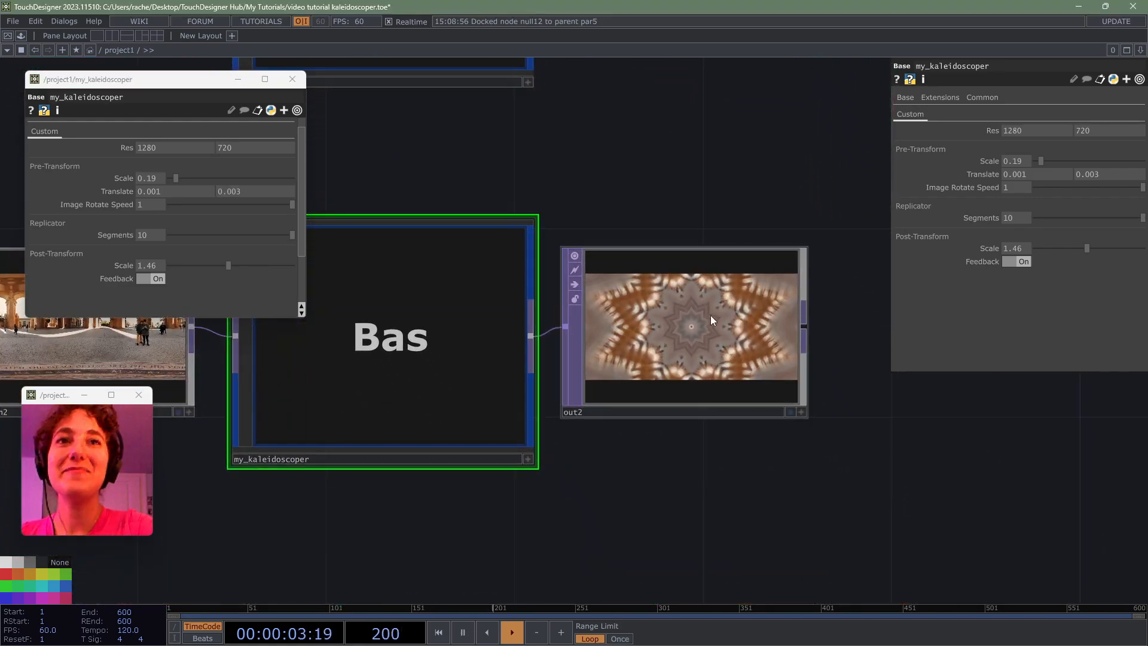
scroll(710, 318, up, 5)
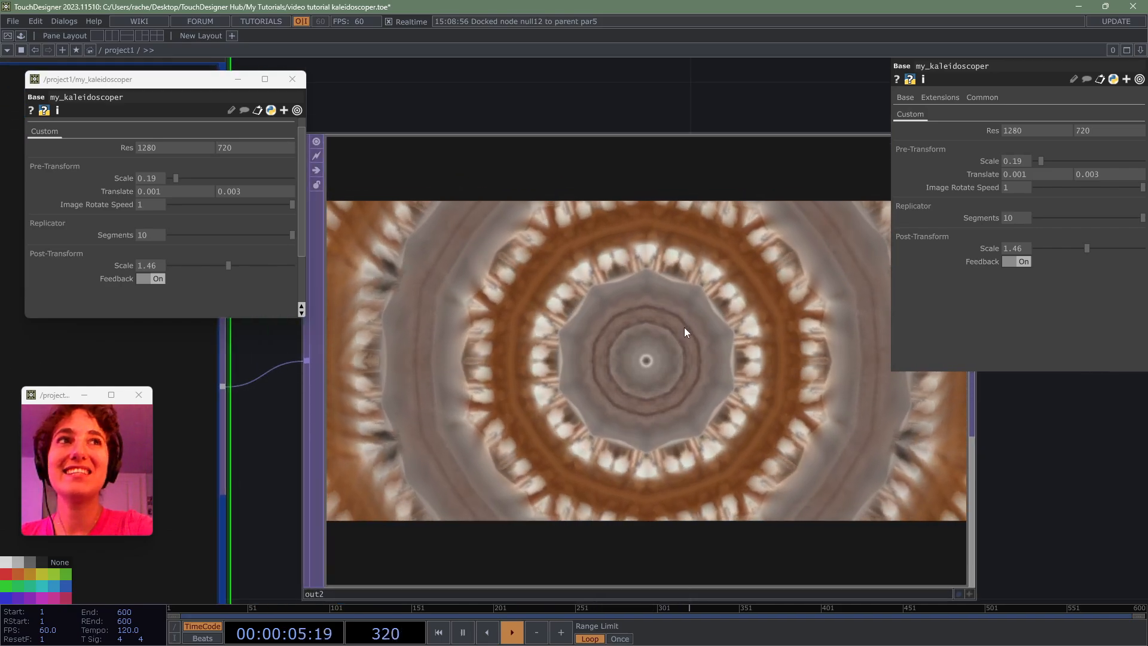
click(160, 281)
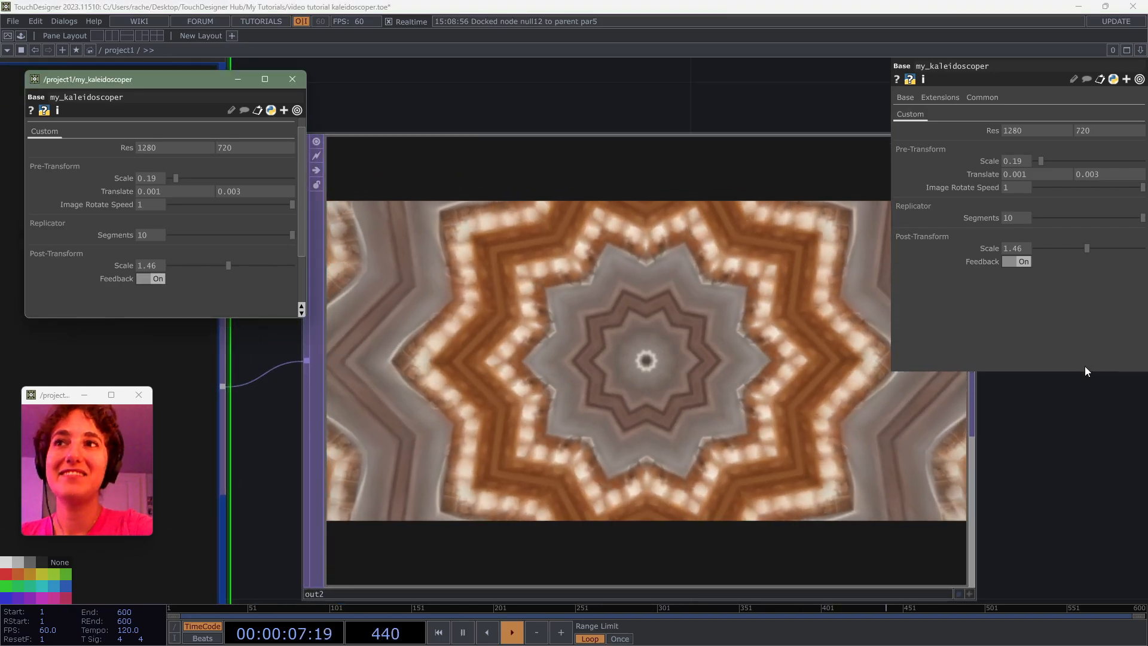
click(156, 279)
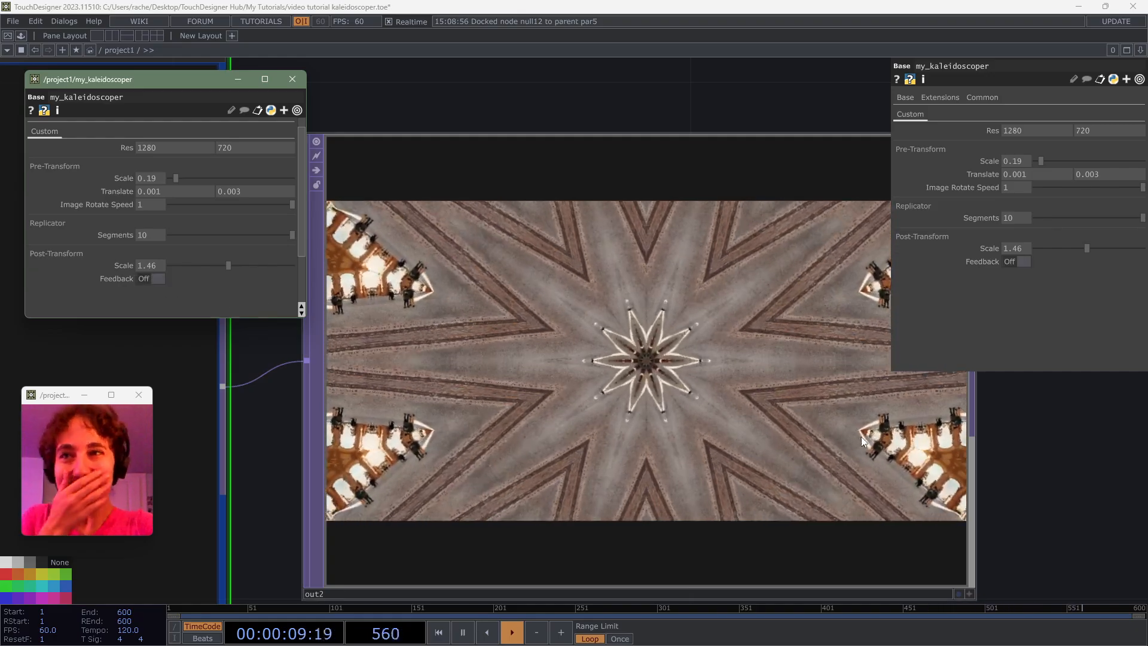